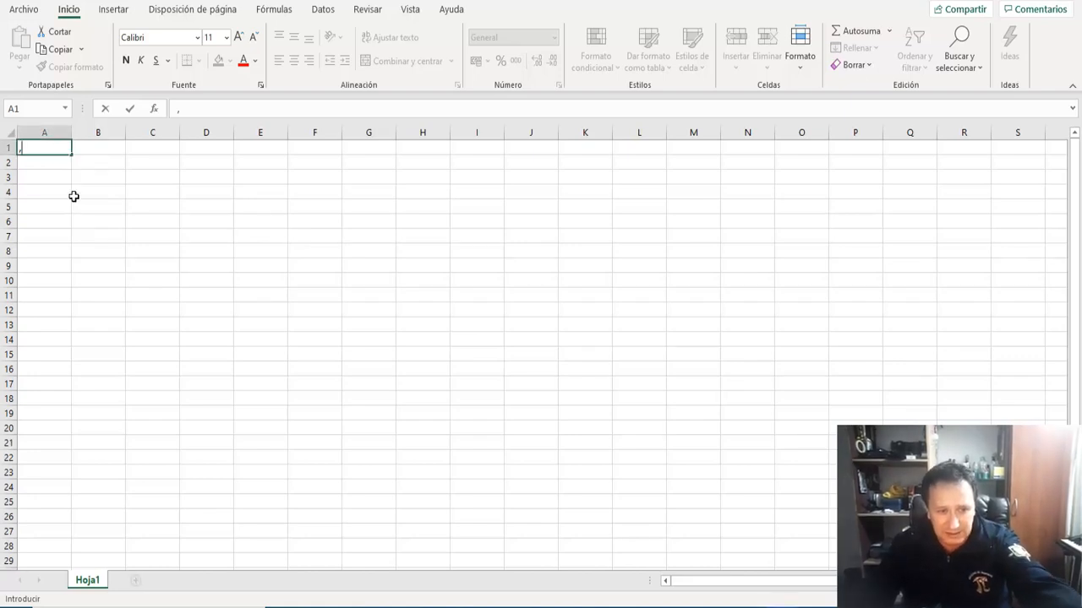
- Clear the stray comma from cell A1 so the cell is empty
left_click(65, 197)
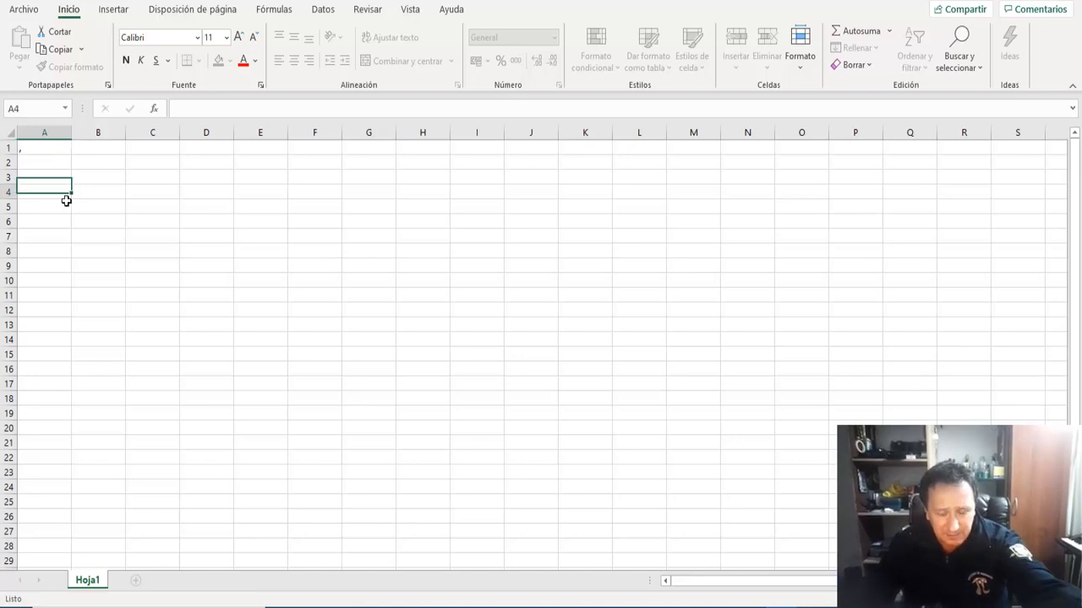
left_click(67, 152)
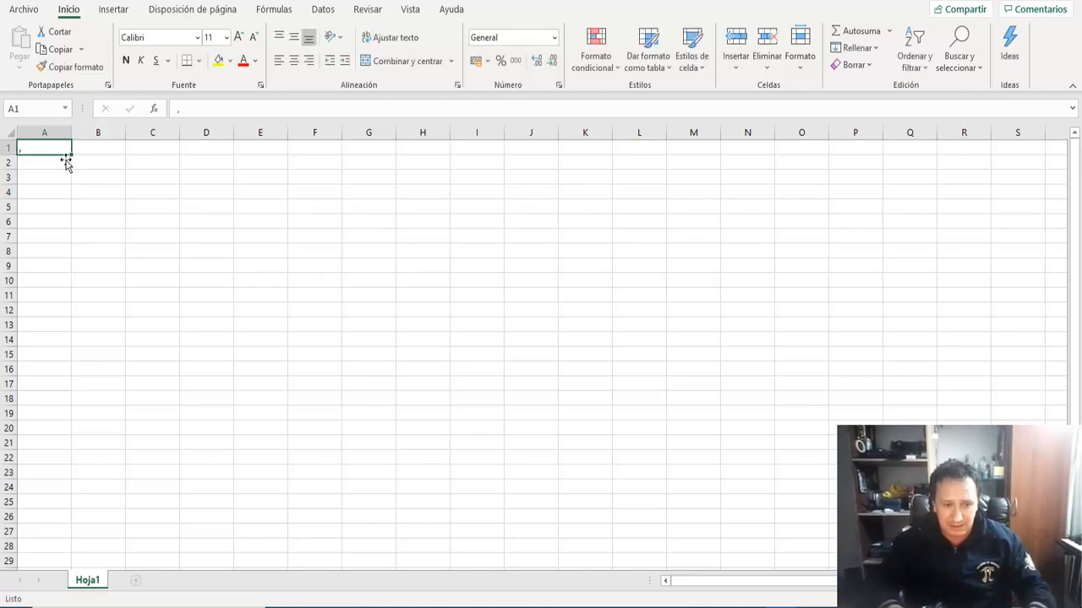
type(",")
key("Return")
key("Up")
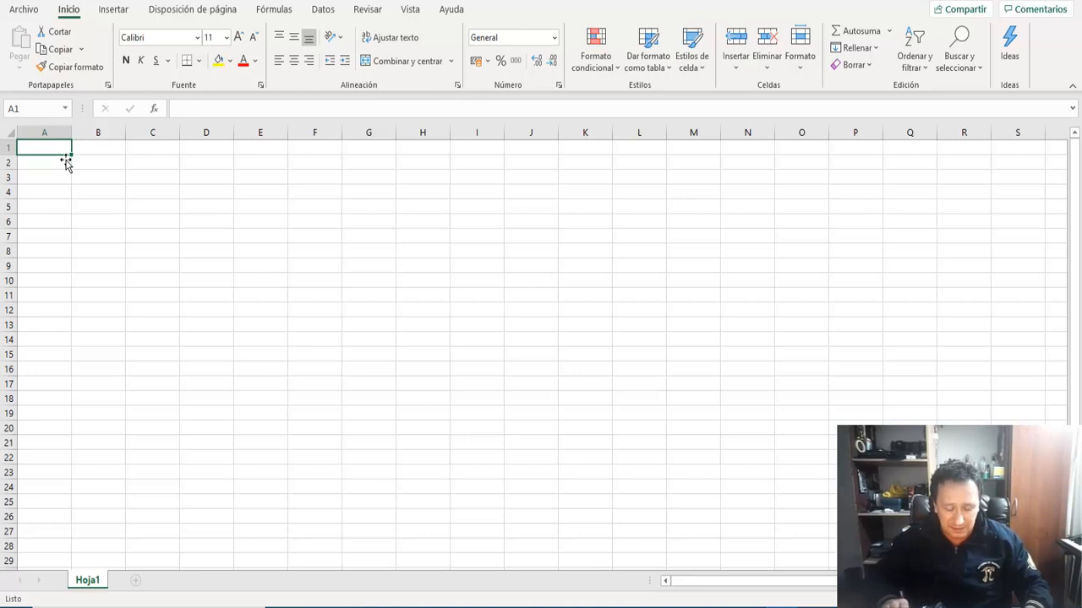
- Start the problem statement in cell A1 with "Ejamplo: Una fábrica de químicos produce HCl"
type("e")
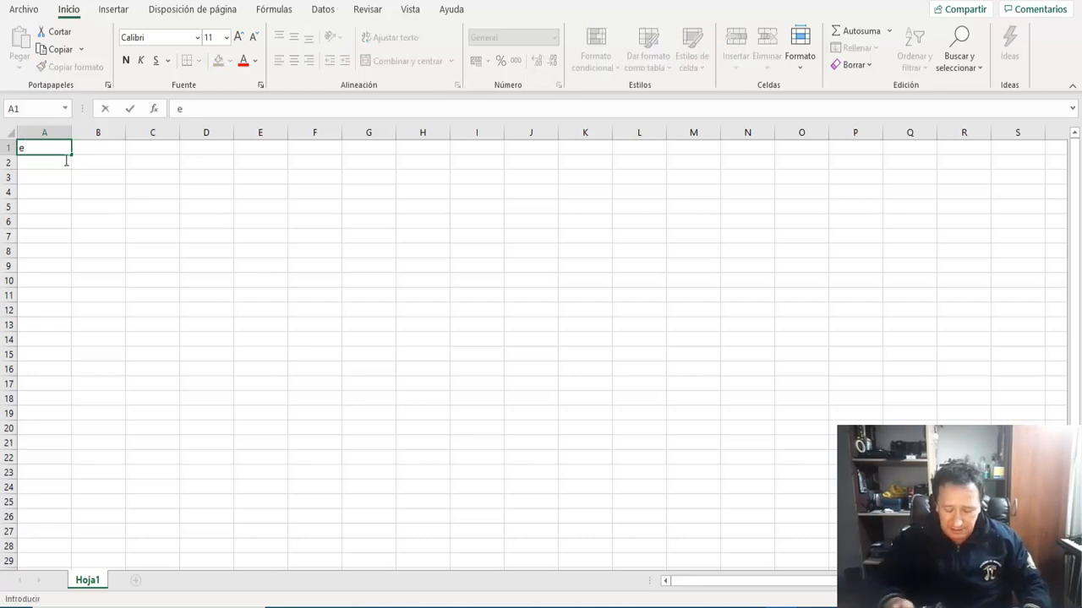
key("BackSpace")
type("E")
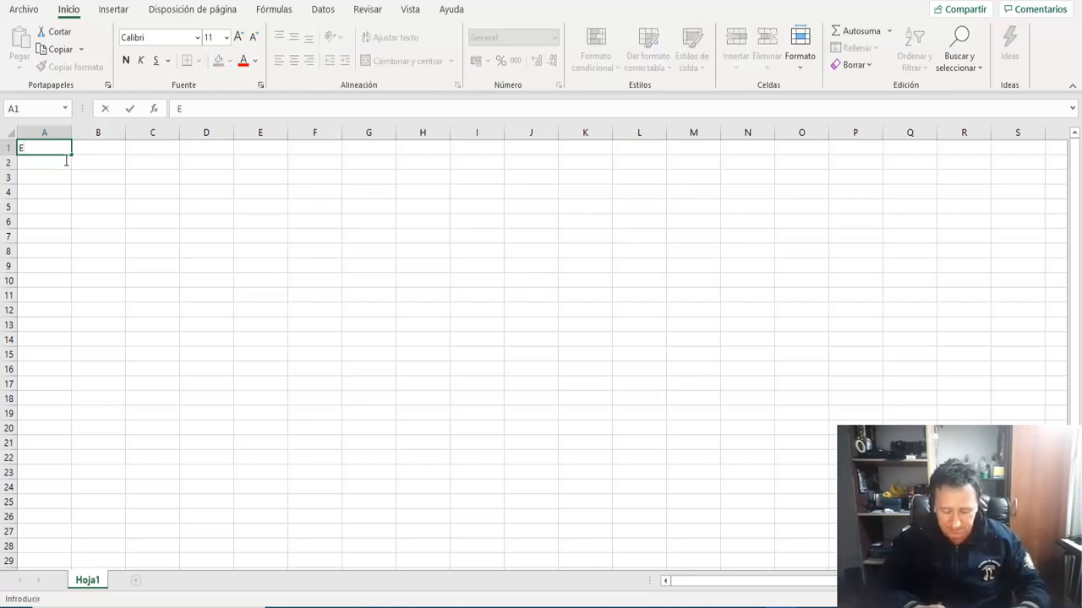
type("jamplo")
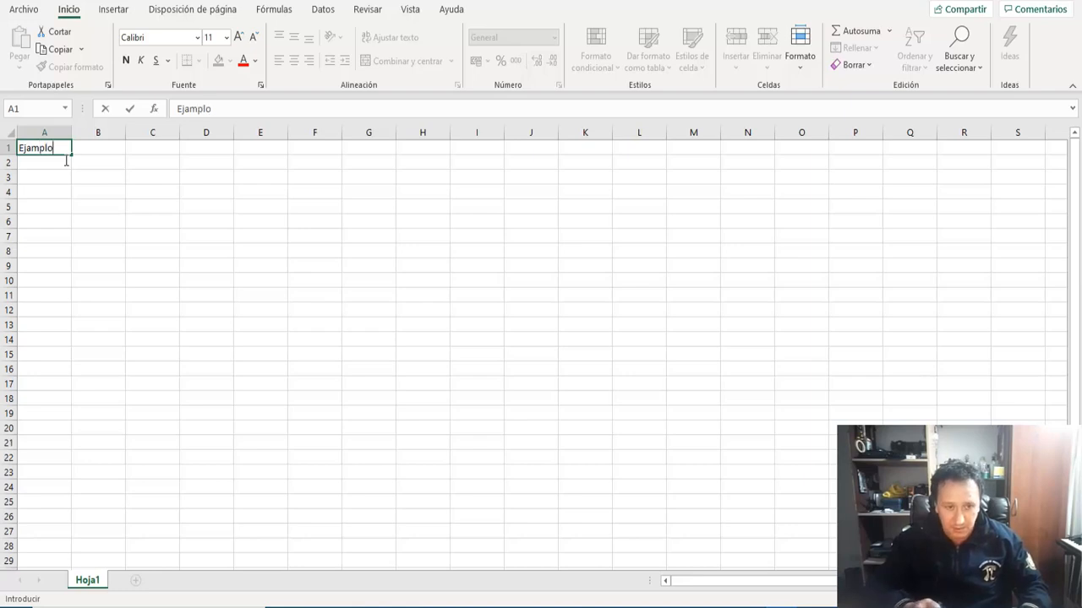
type(":")
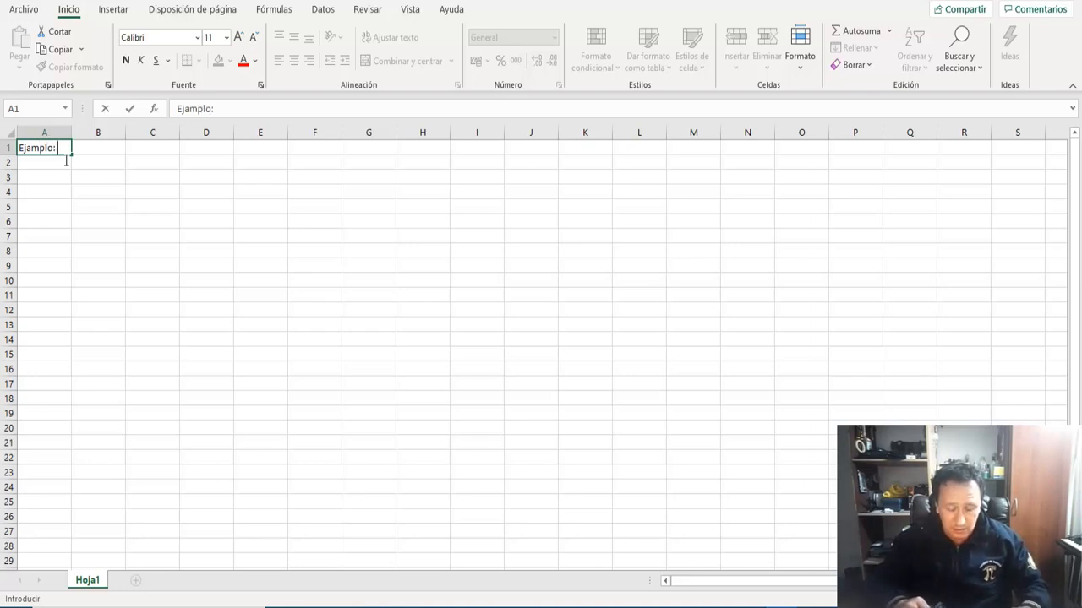
type(" Una")
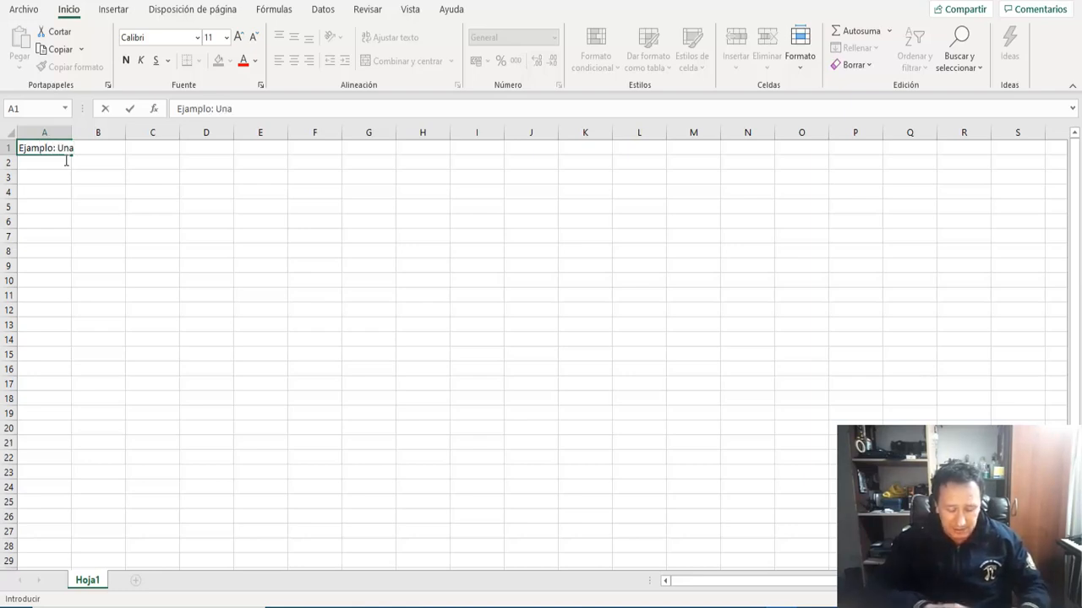
type(" fábri")
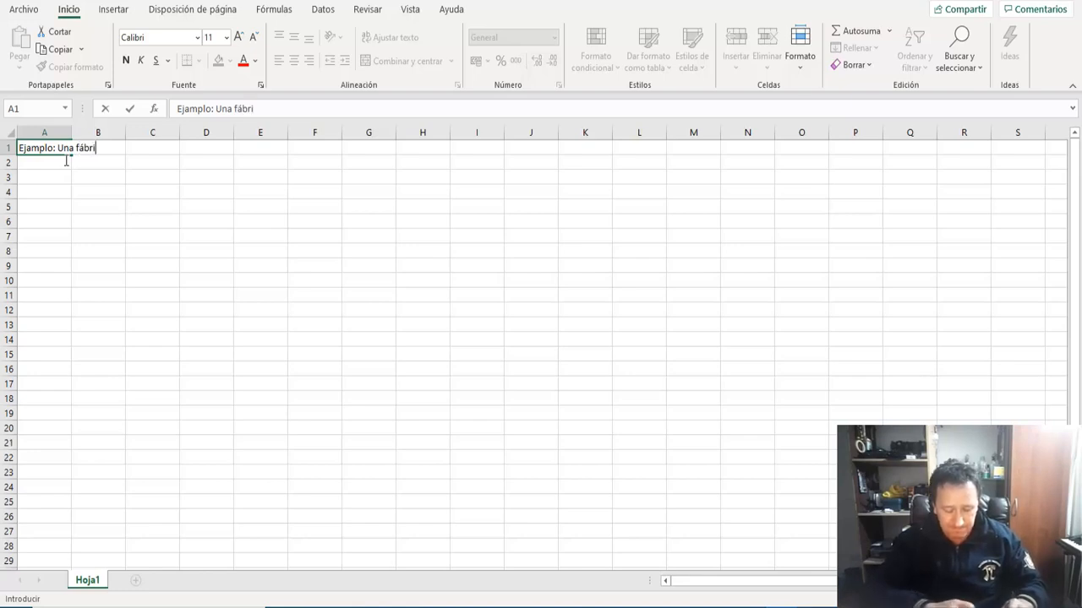
type("ca de ")
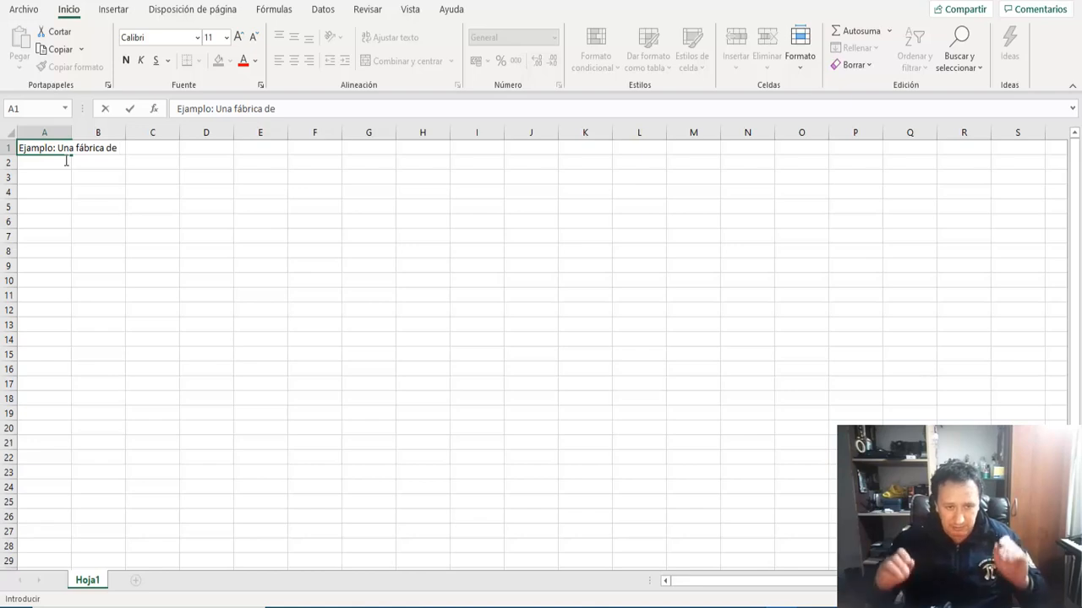
type("qu")
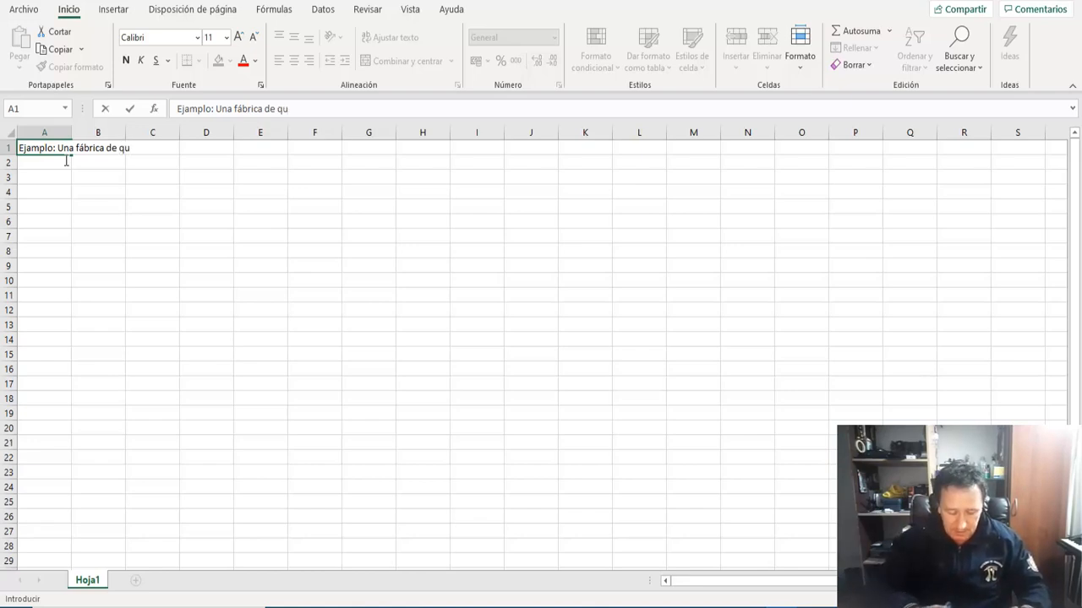
type("ímicos")
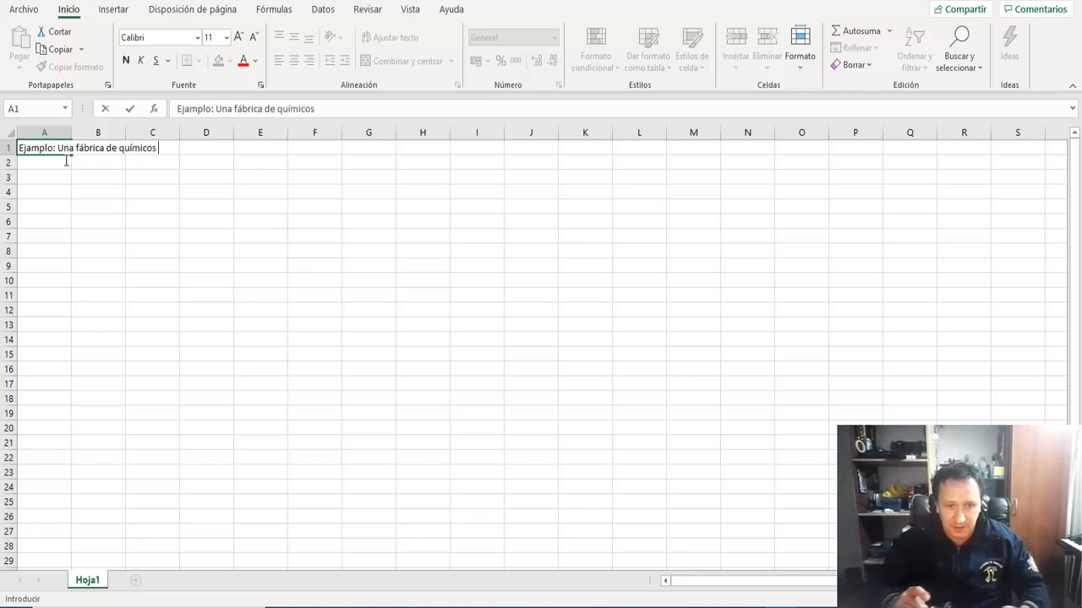
type(" pro")
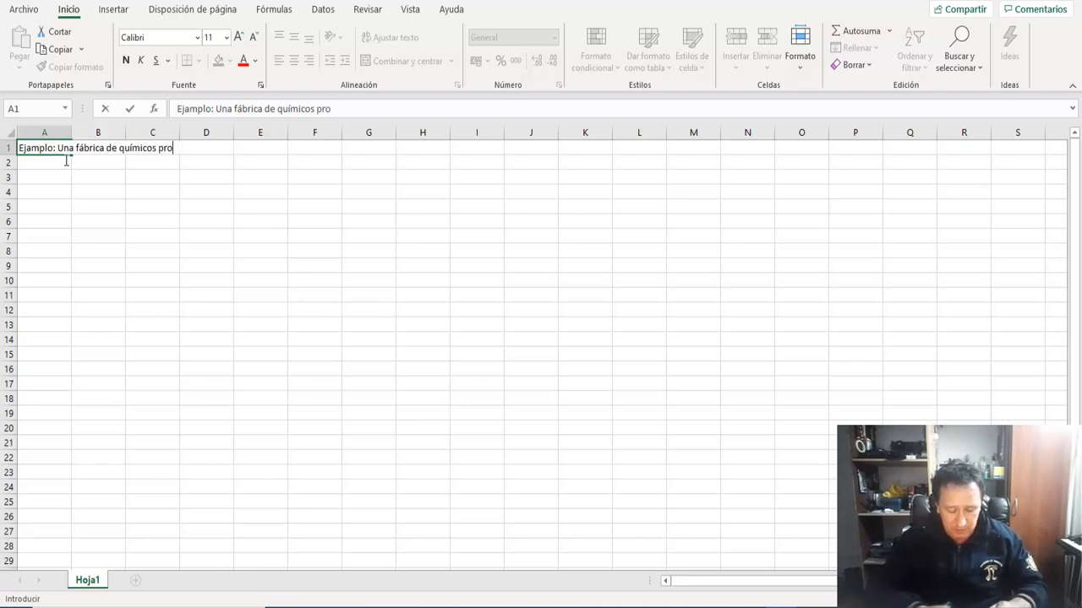
type("duce ")
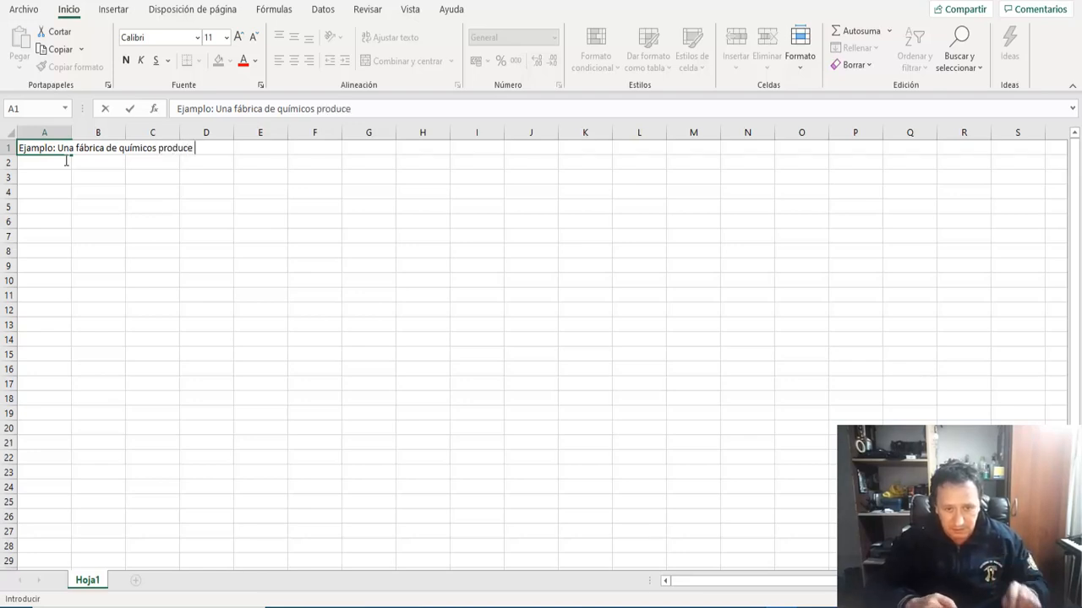
type("HC")
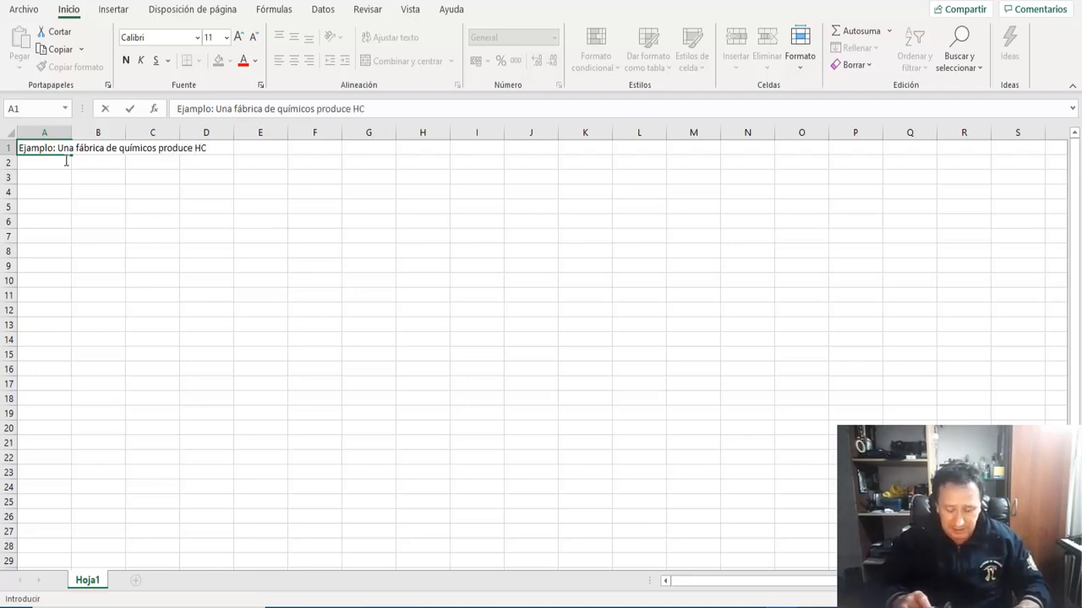
type("l")
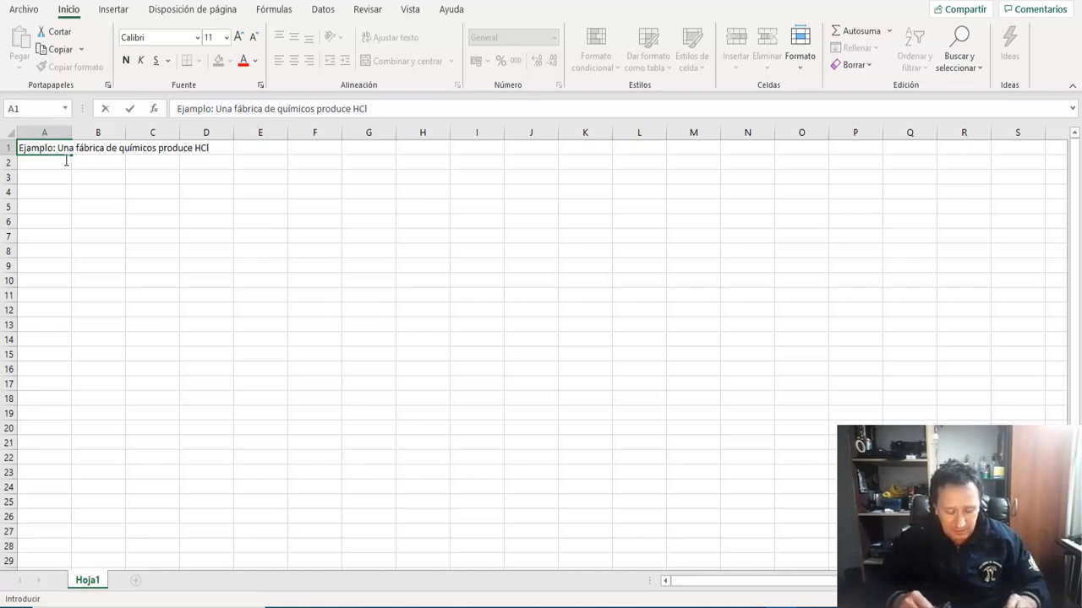
- Continue the A1 statement with "con un concentración que varía entre 98% y 99.9%" and enter it in the cell
type("con")
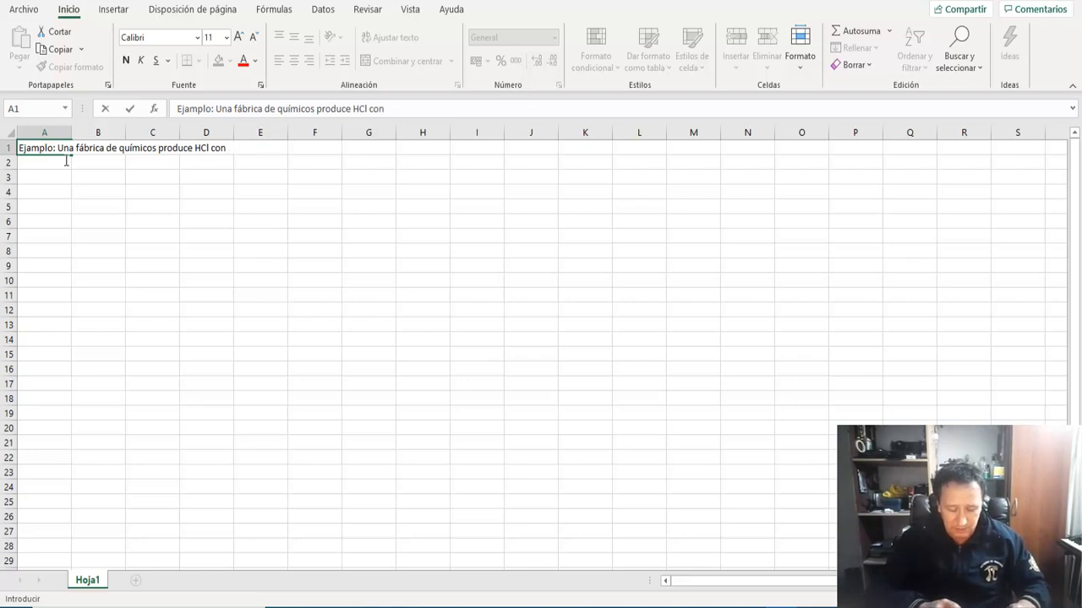
type(" un concentr")
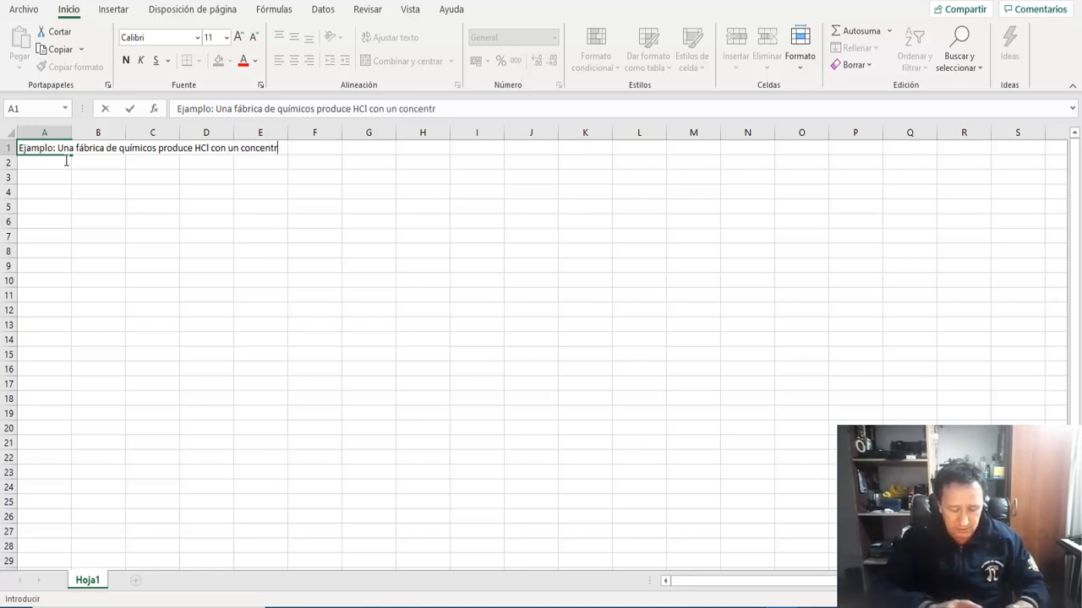
type("ación")
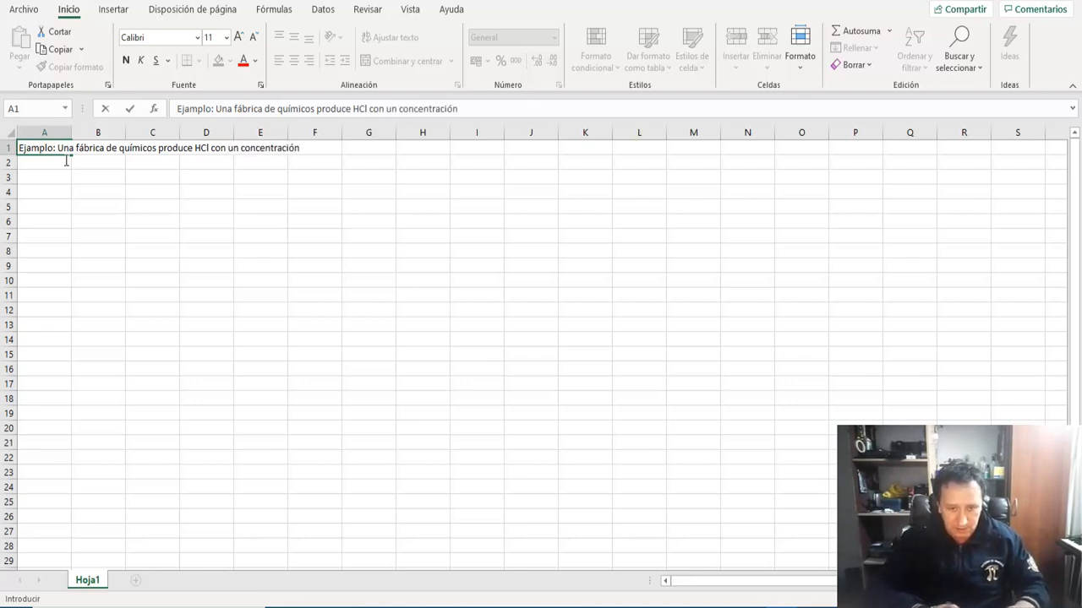
type(" que var")
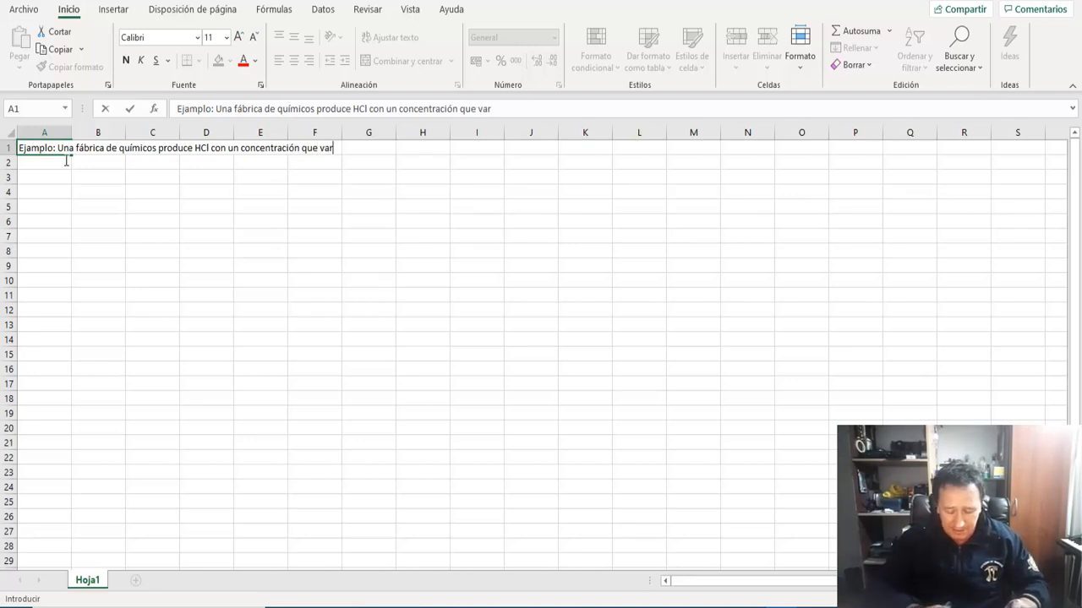
type("ía en")
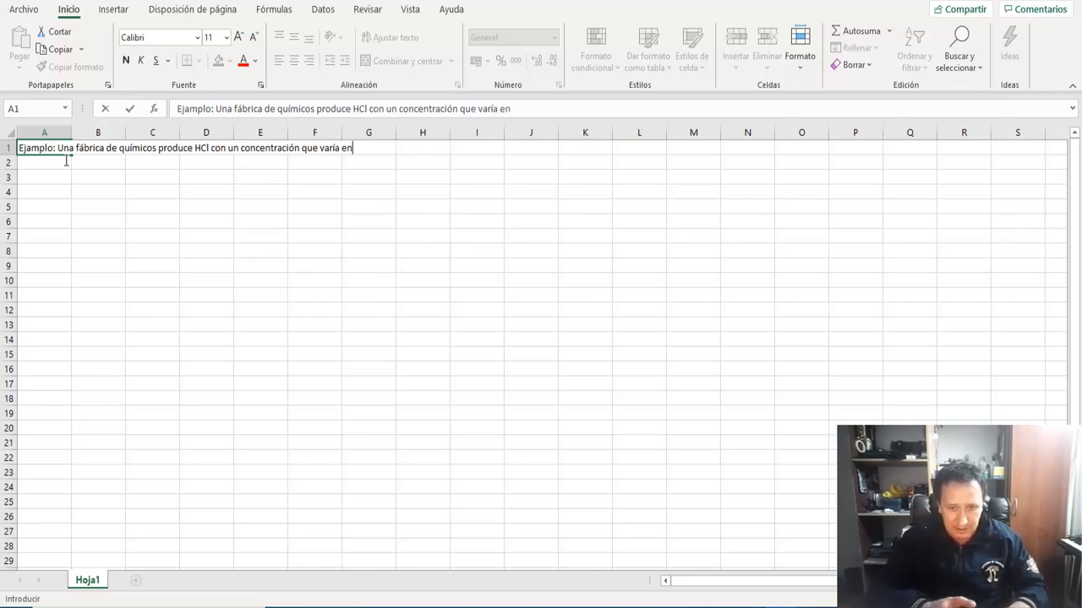
type("tre ")
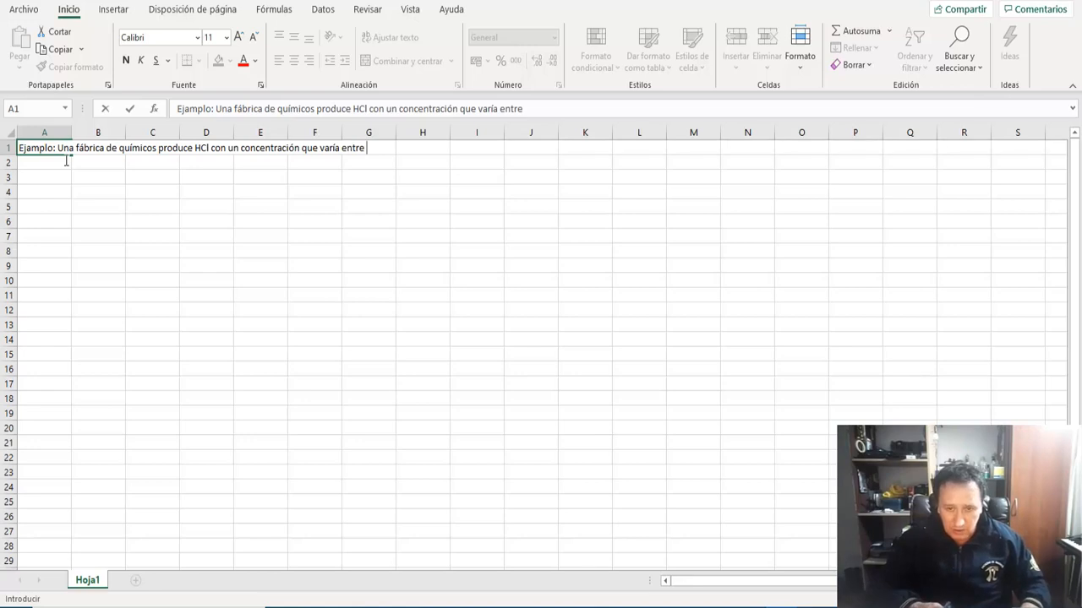
type("98")
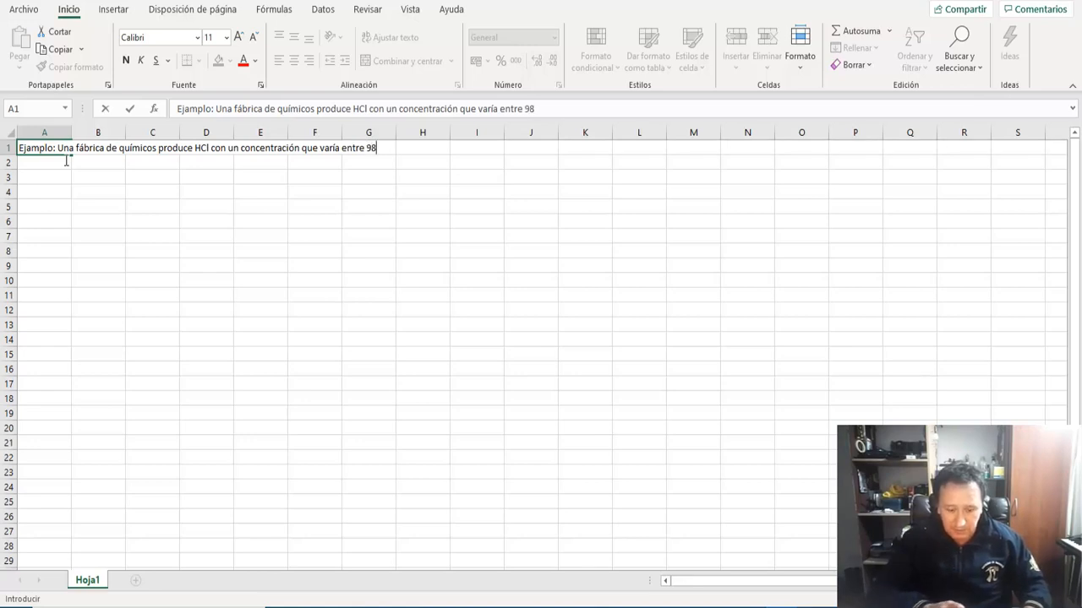
type("% ")
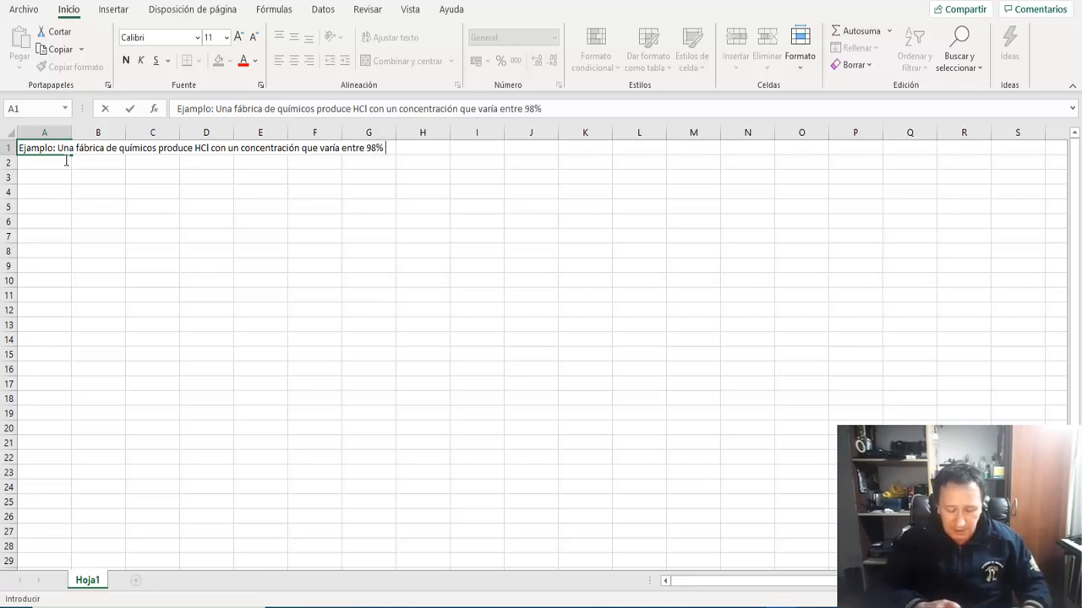
type("y 99")
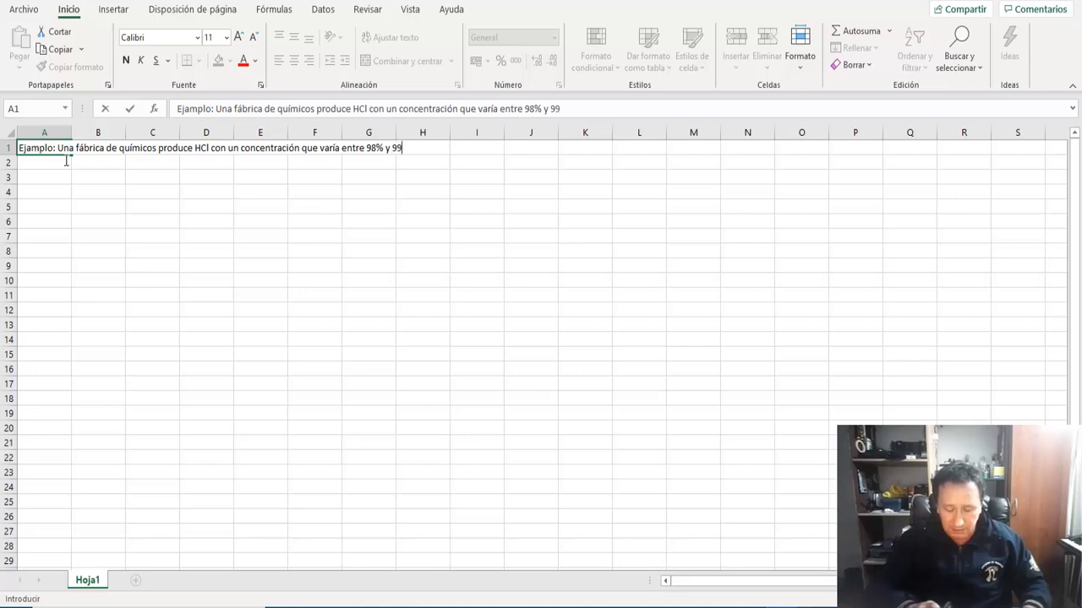
type(".")
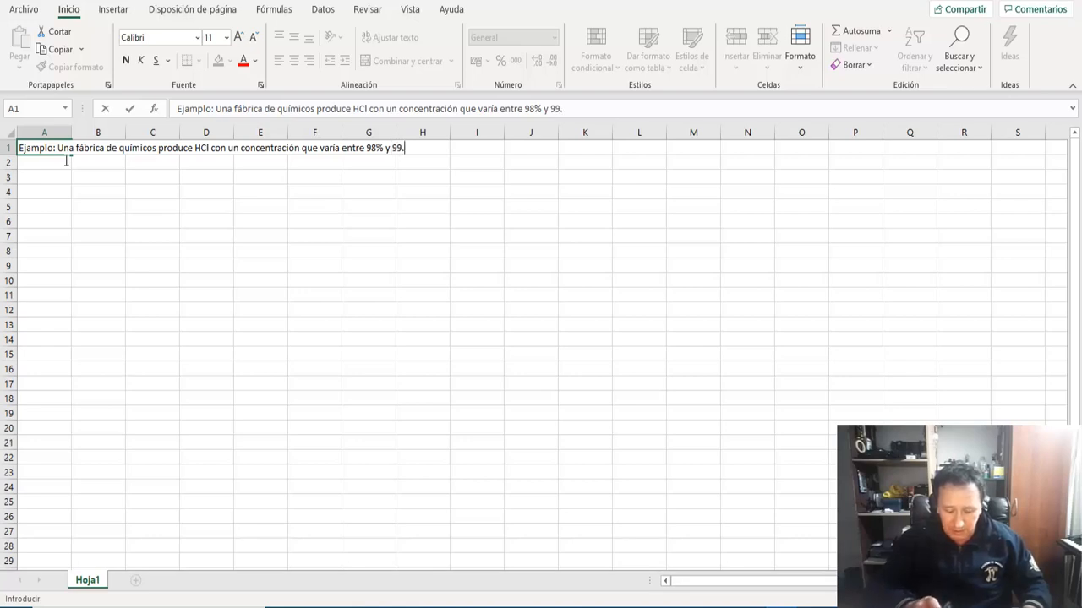
type("9%")
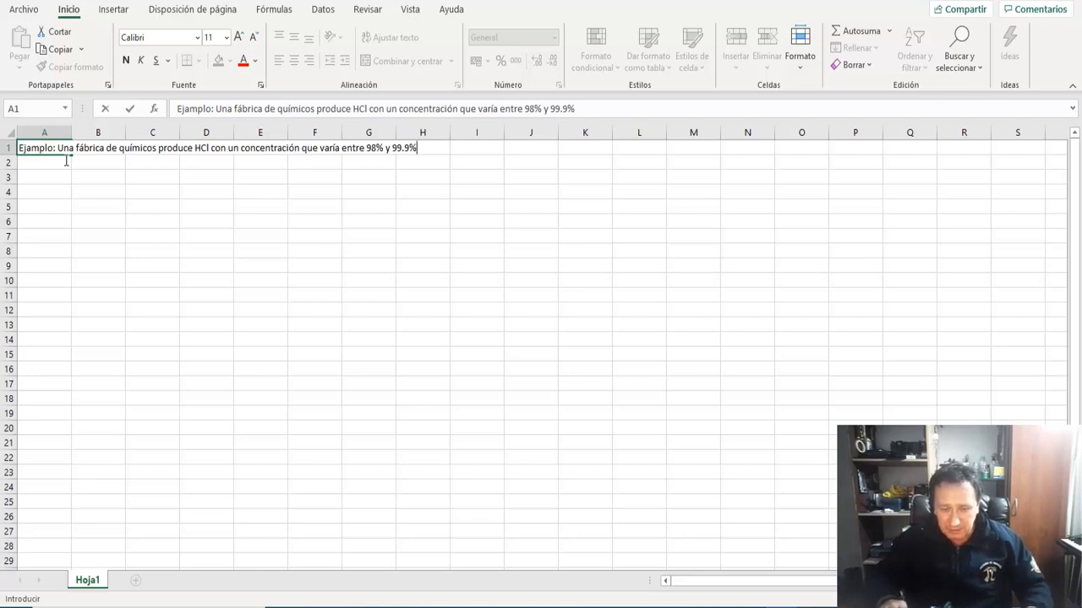
key("ctrl+Return")
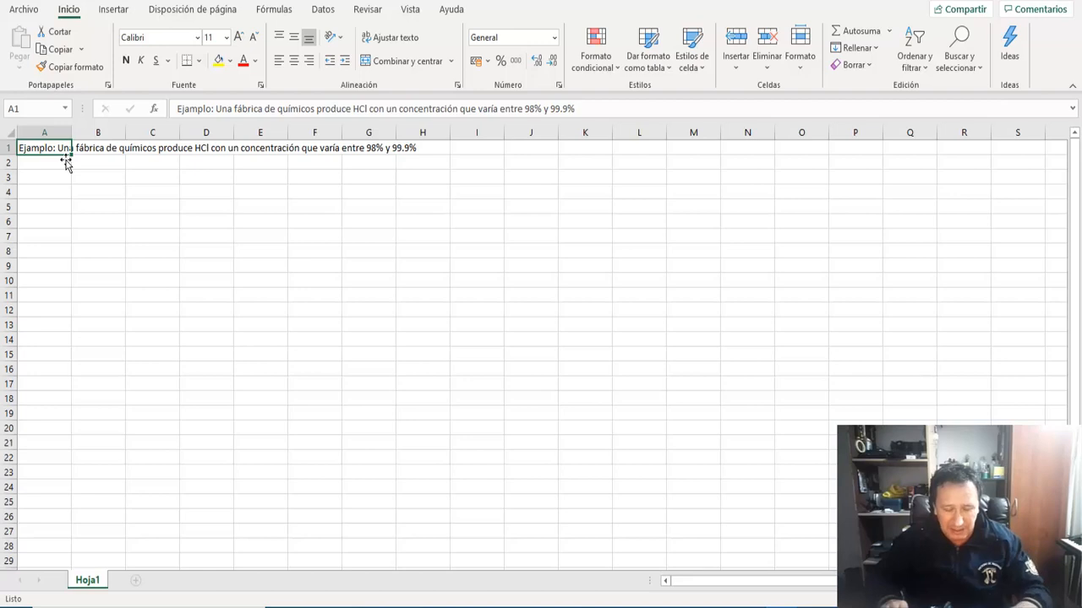
- Edit the concentration limits in the A1 statement to read "98.0 % y 99.9 %", with a space before each percent sign
key("F2")
key("Left")
key("Left")
key("Left")
key("Left")
key("Left")
key("Left")
key("Left")
key("Left")
key("Left")
key("Left")
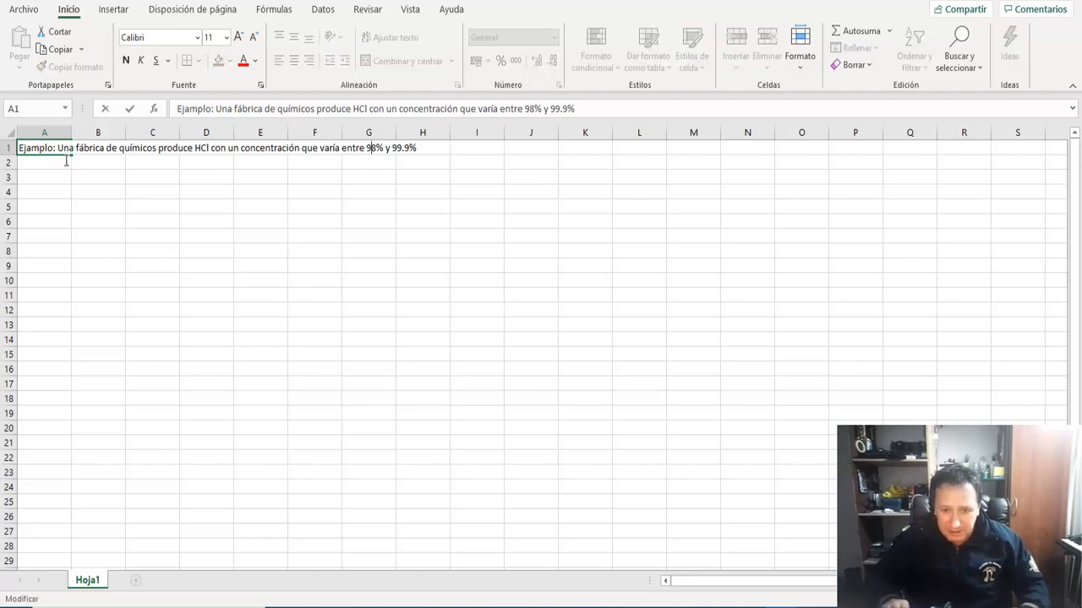
key("Right")
type(".0")
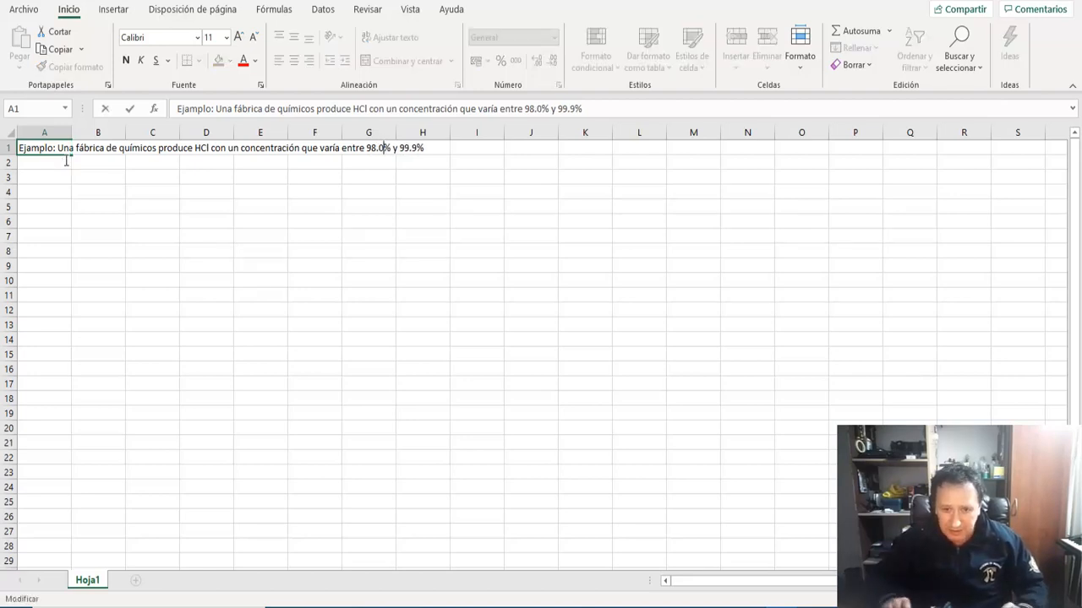
key("Right")
key("Right")
key("Right")
key("Right")
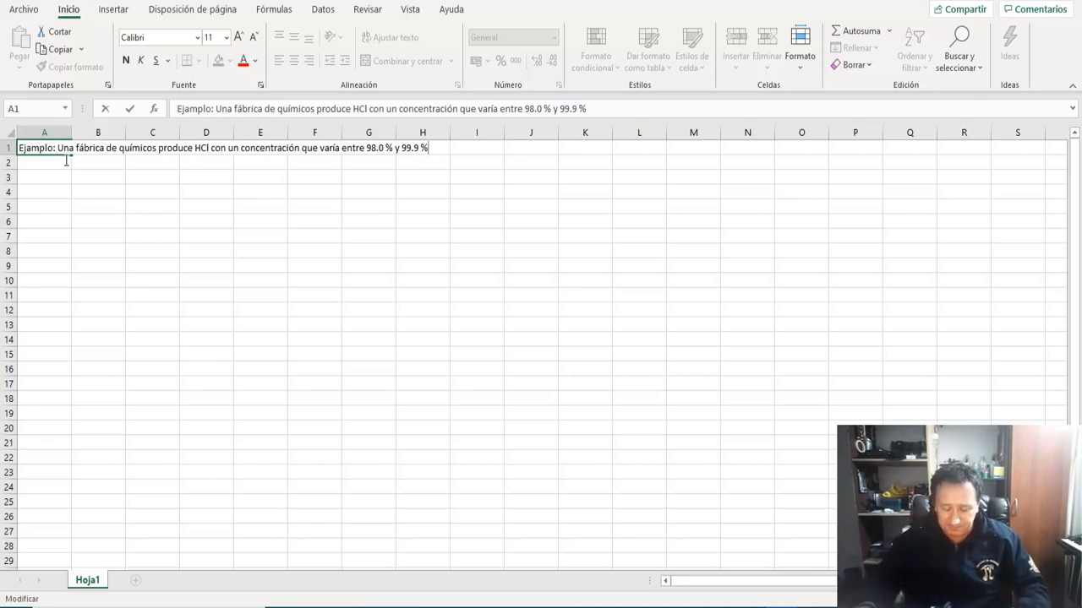
- Continue the A1 statement with ", en la semana 25 se tomaron 100 muestras de diferentes lotes"
type(",")
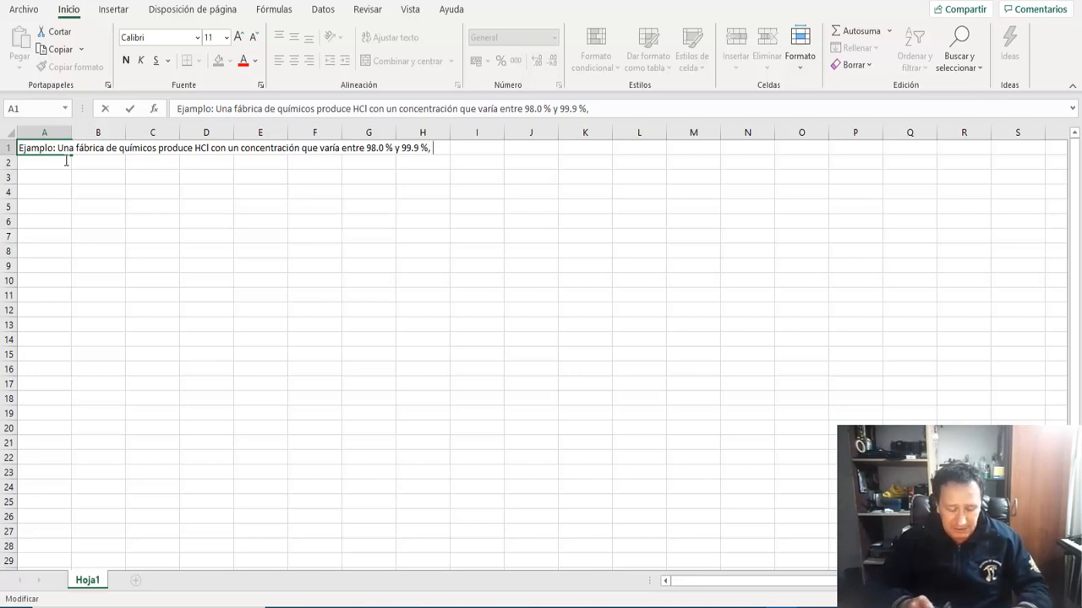
type(" EL")
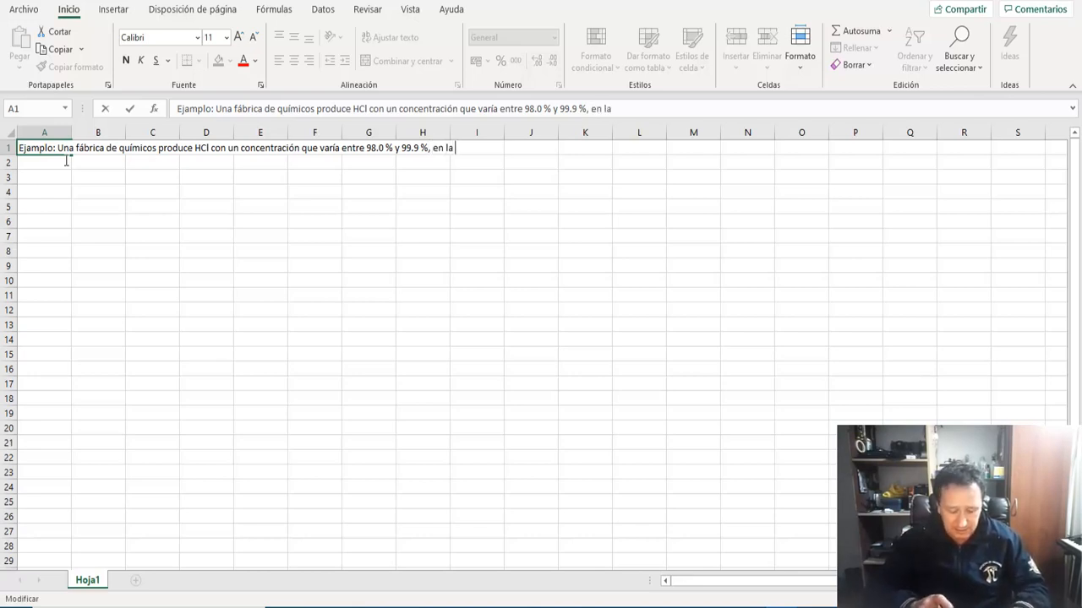
type("semana 25")
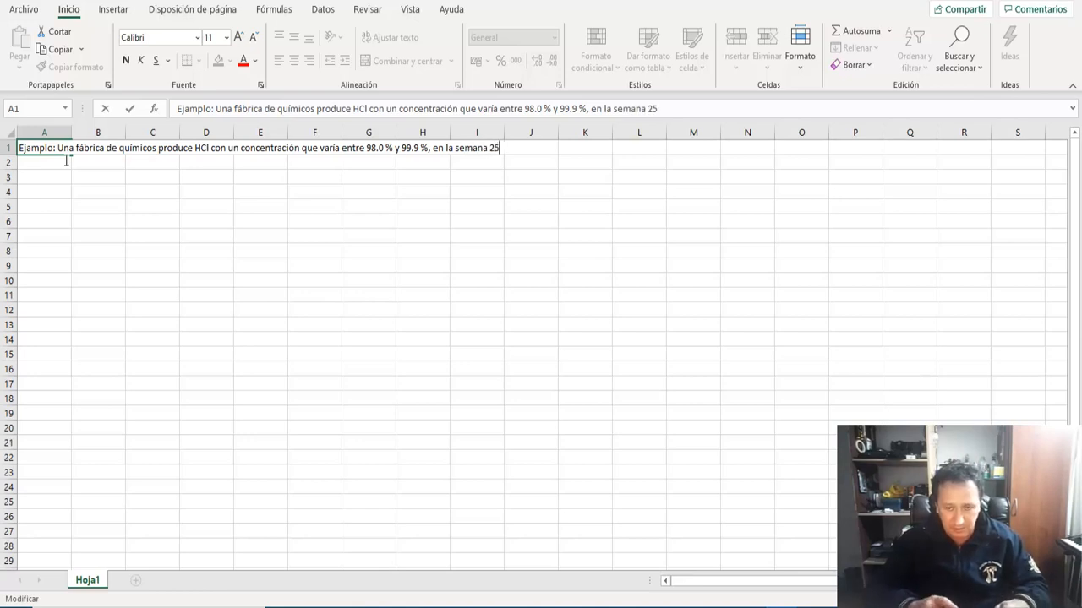
type(" se")
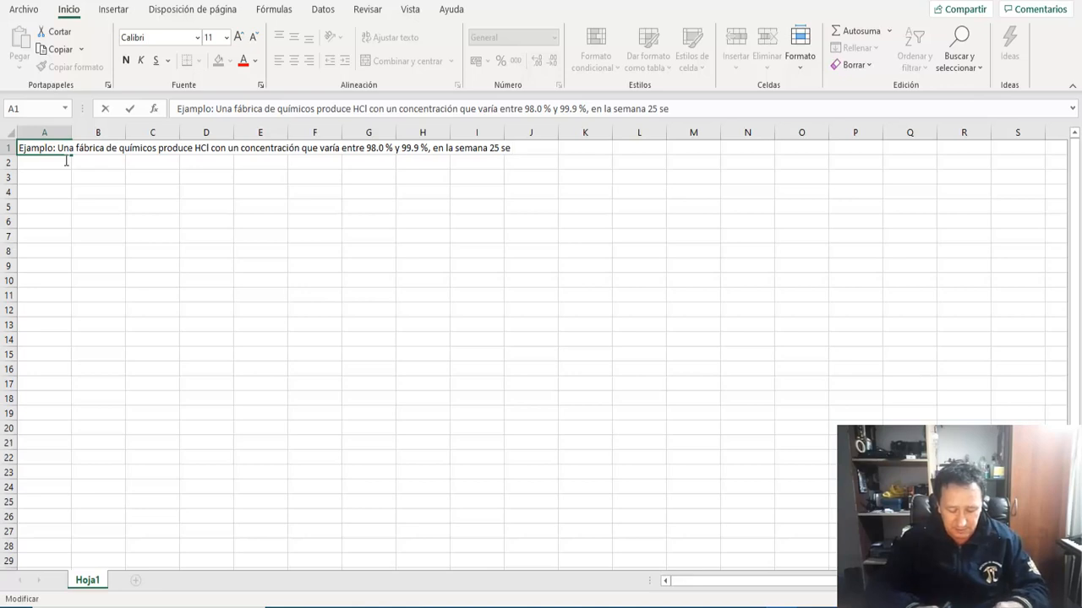
type(" tomaro")
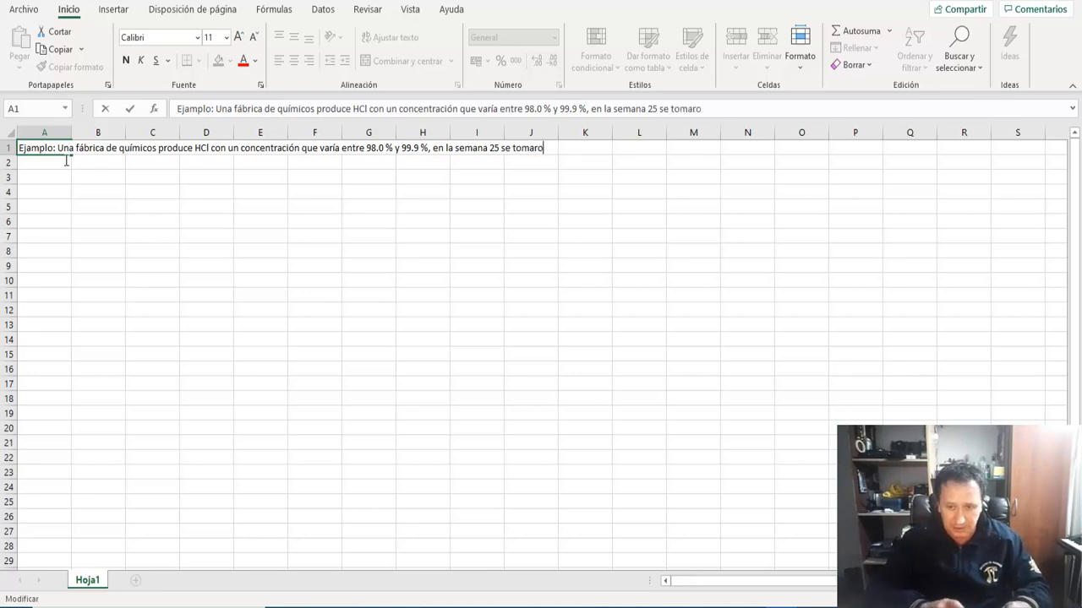
type("n 100")
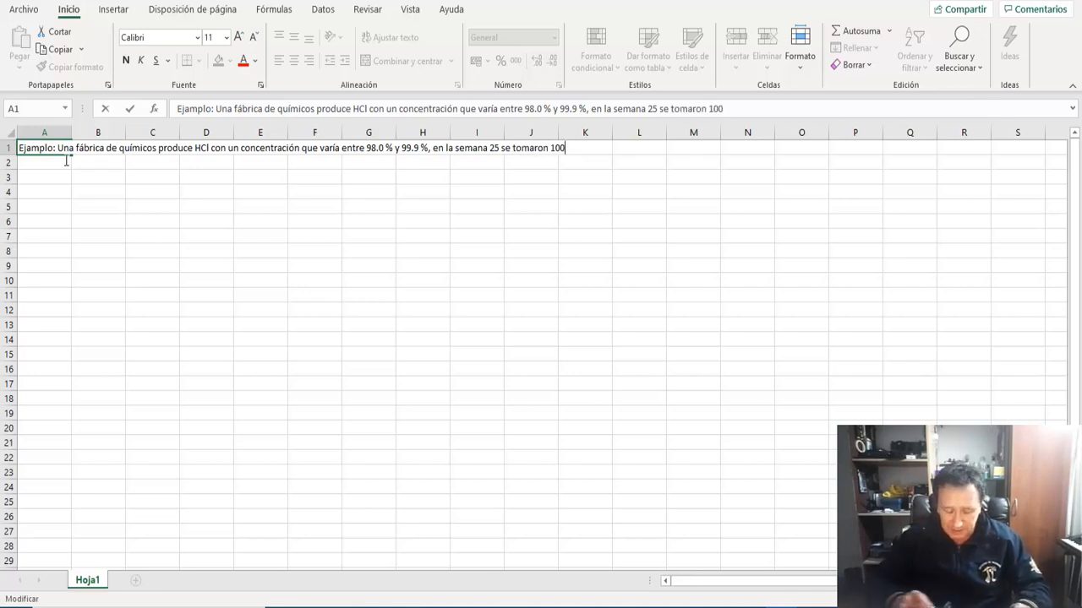
type(" muestras ")
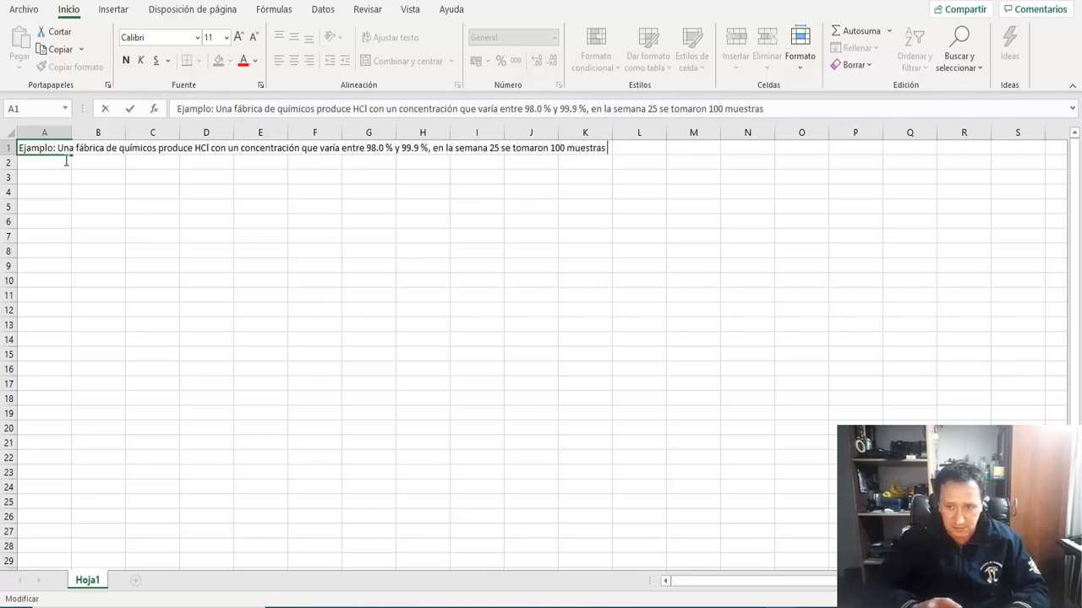
type("de difer")
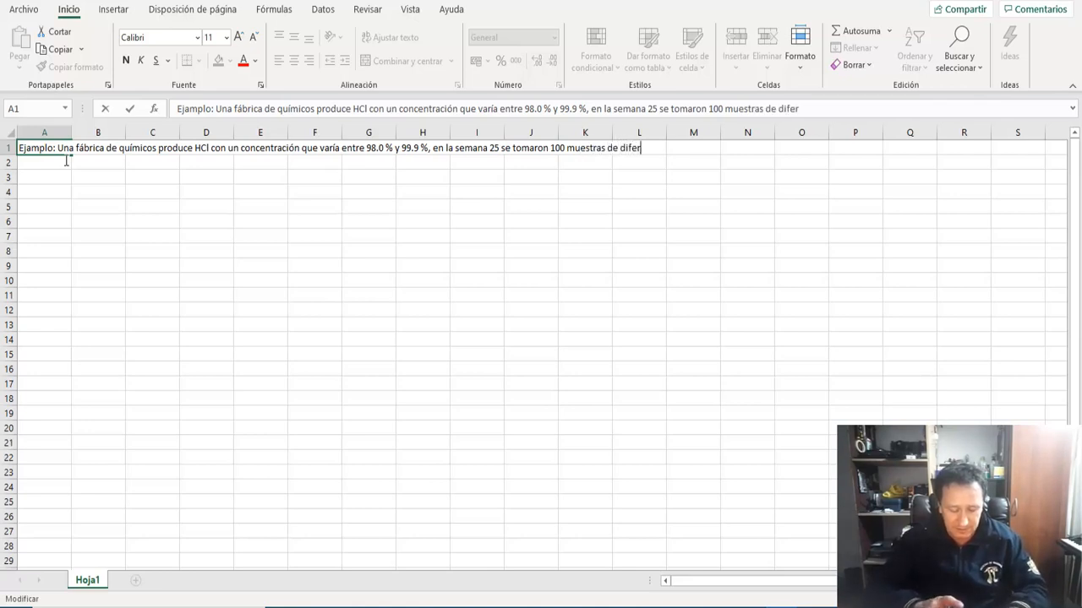
type("entes lotes la")
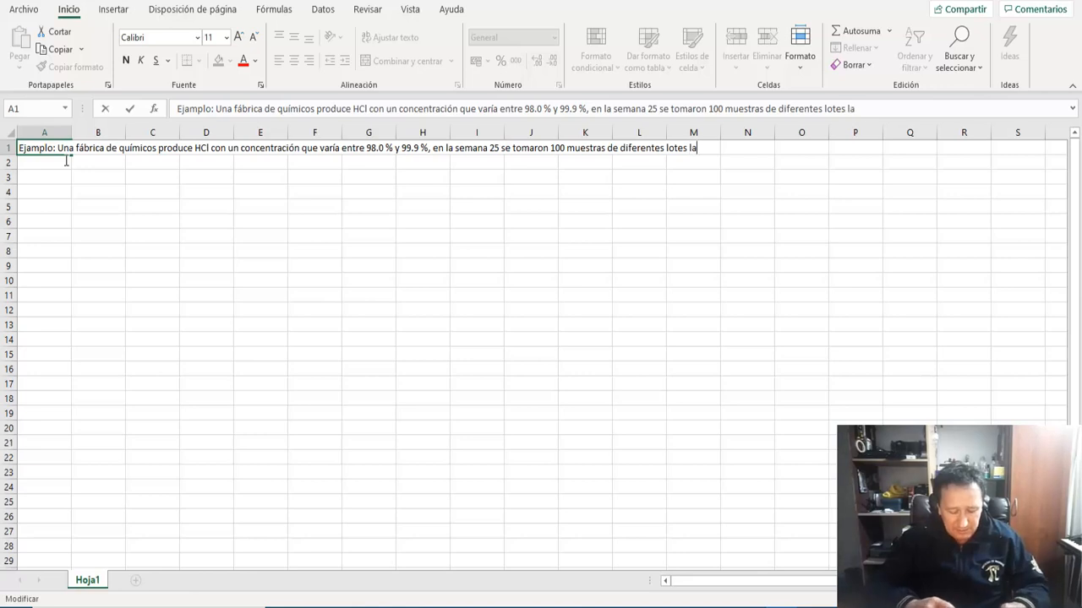
- Continue the A1 statement with "las cuales se muestran a continuación," following the word "lotes"
type("cu")
key("BackSpace")
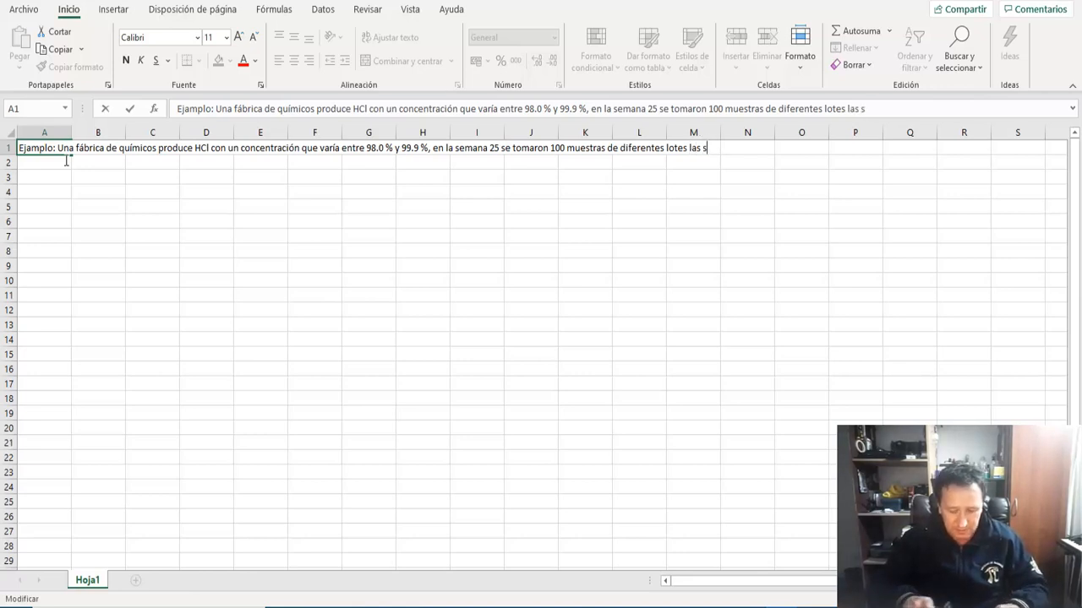
type("cua")
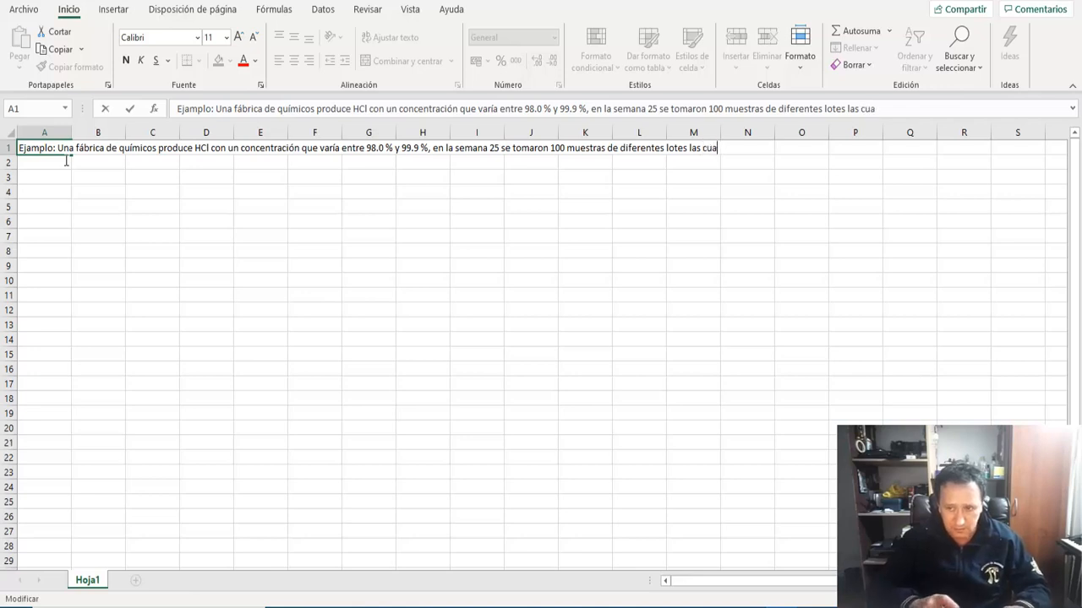
type("les se mues")
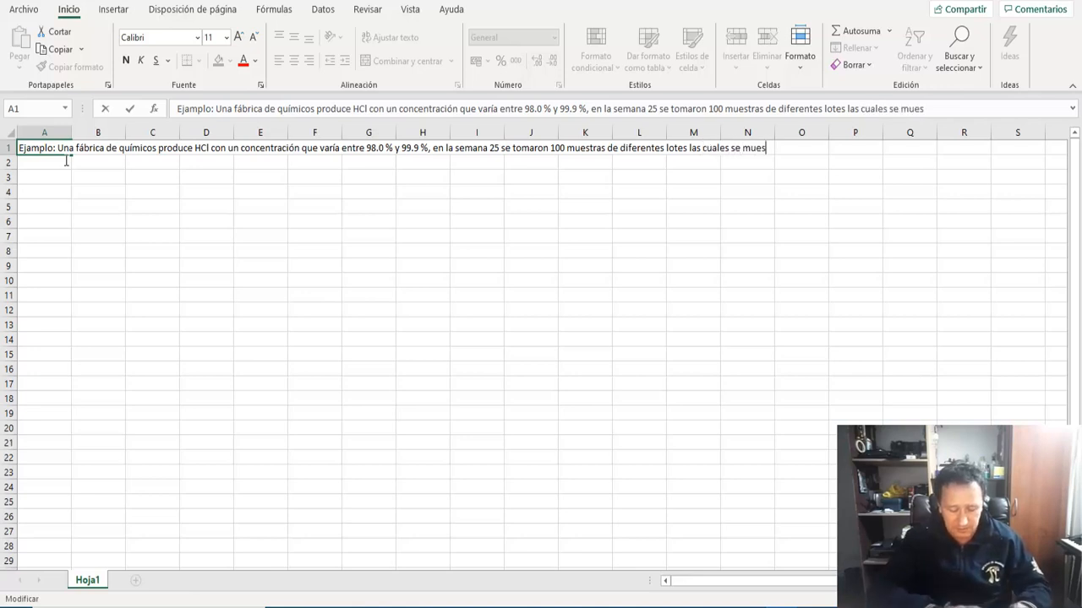
type("tran a cont")
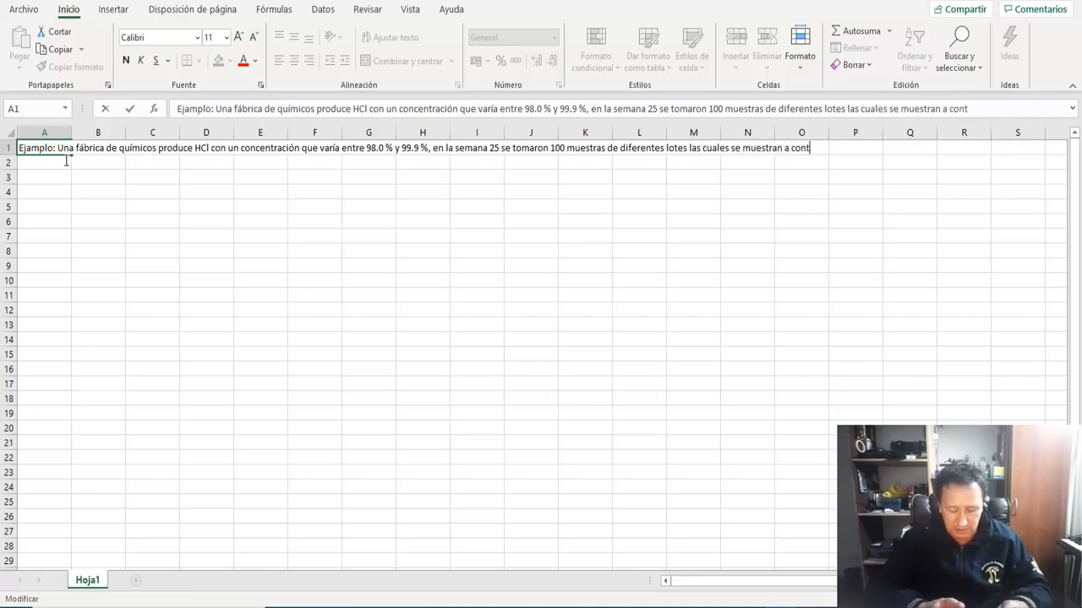
type("inuaci")
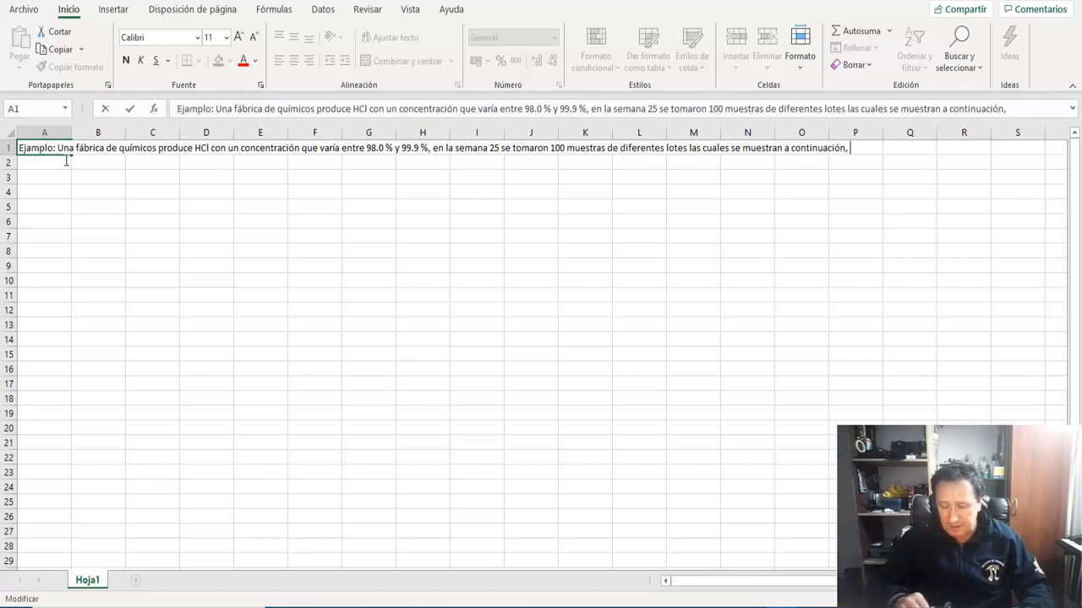
type("ón, ")
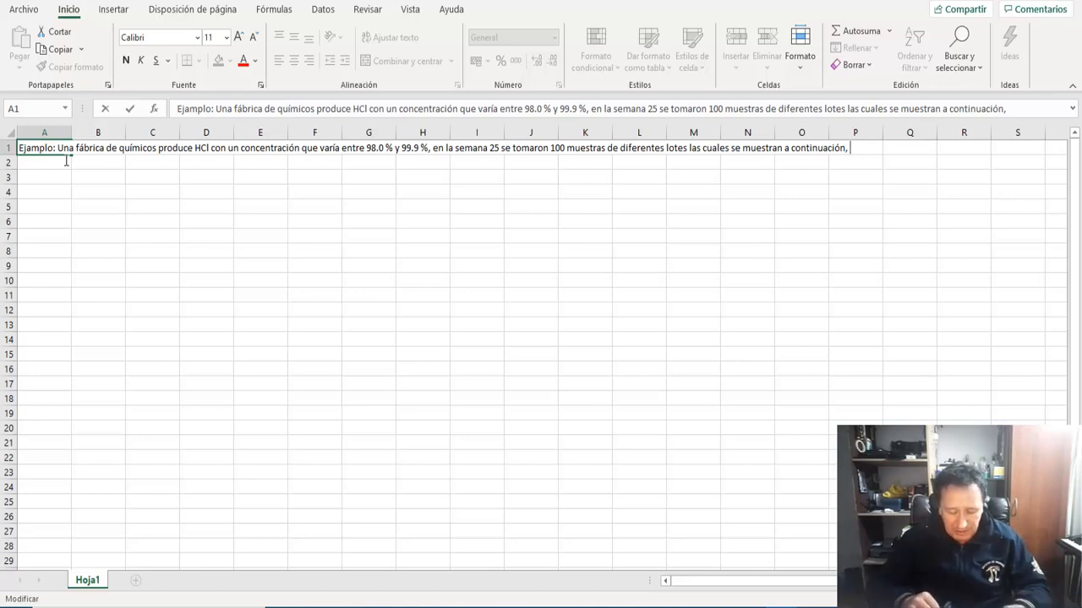
- Continue the A1 statement with the task "realice la gráfica de distribución normal utilizando"
type("cas")
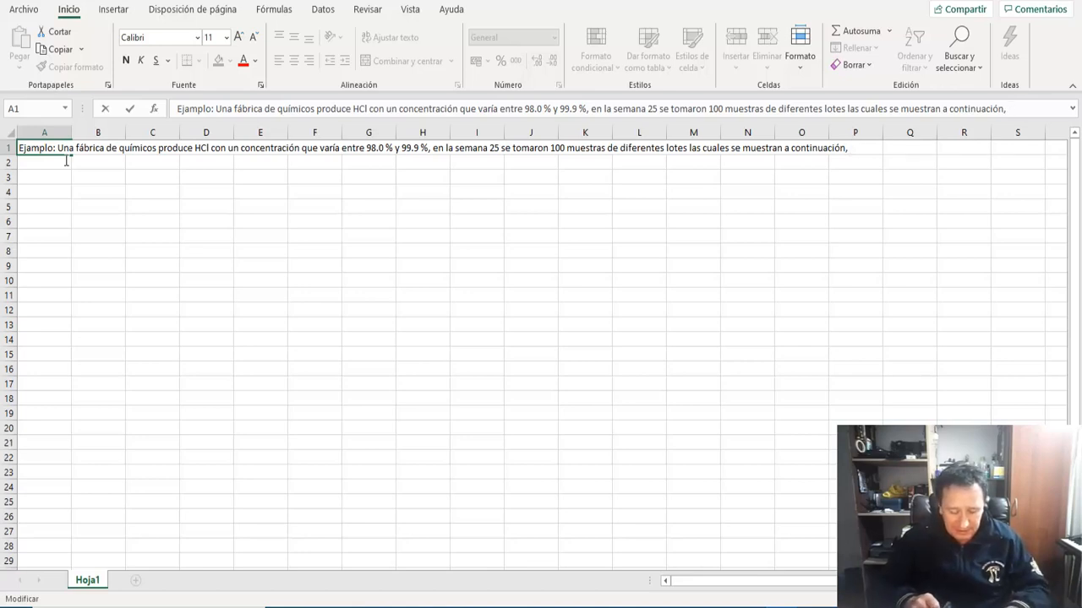
type("realice la")
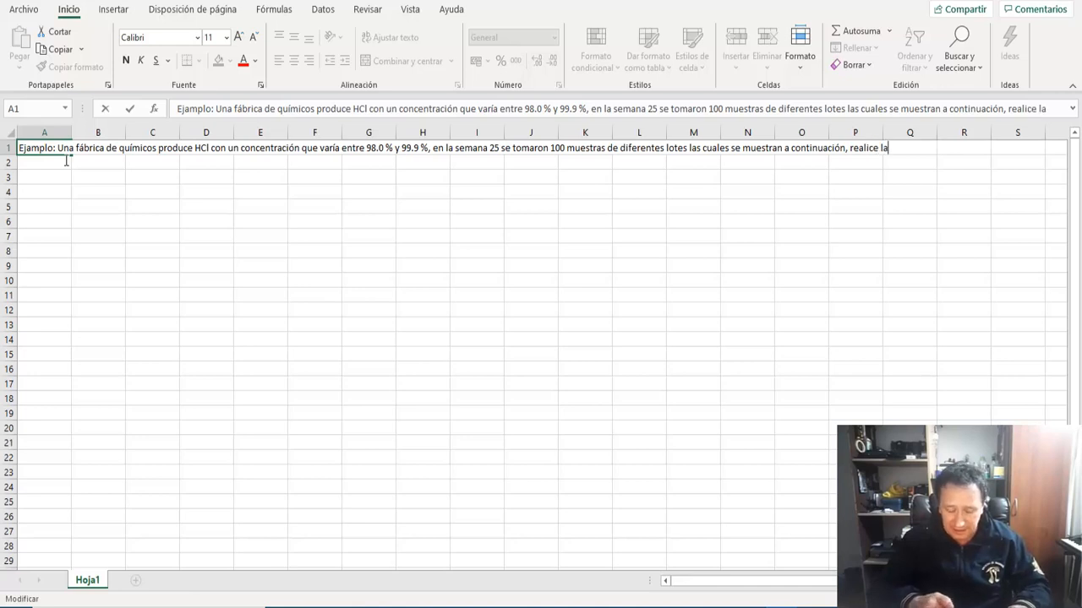
type(" grá")
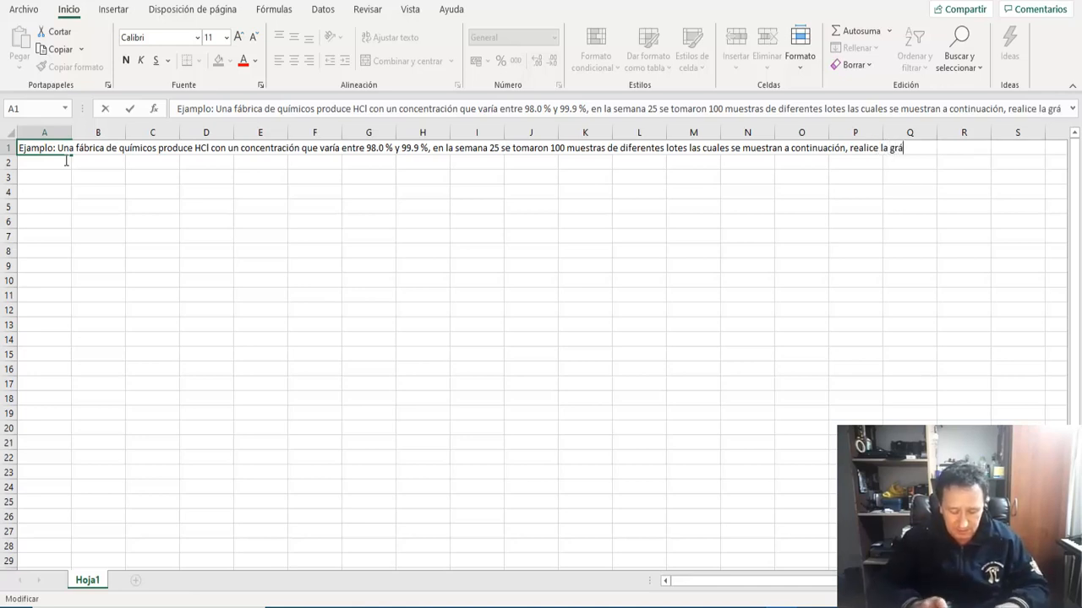
type("fica de ")
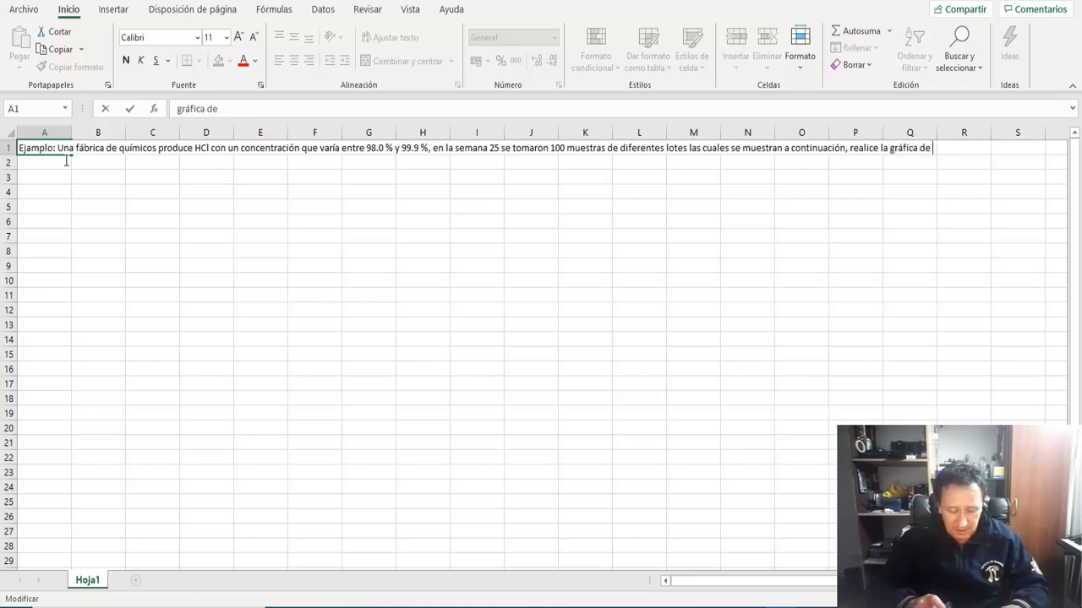
type("distribuc")
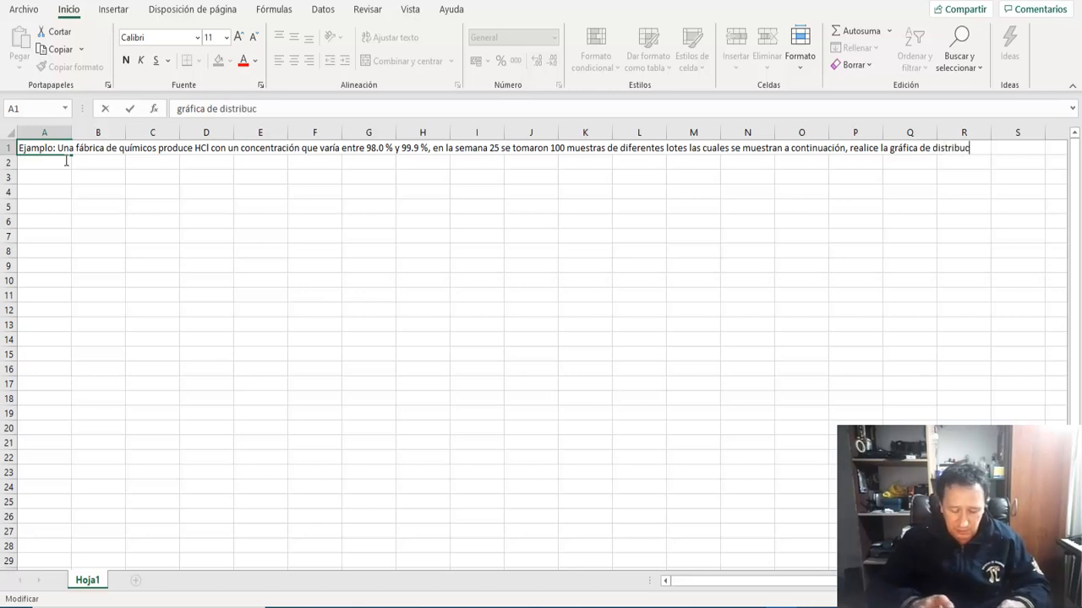
type("ión no")
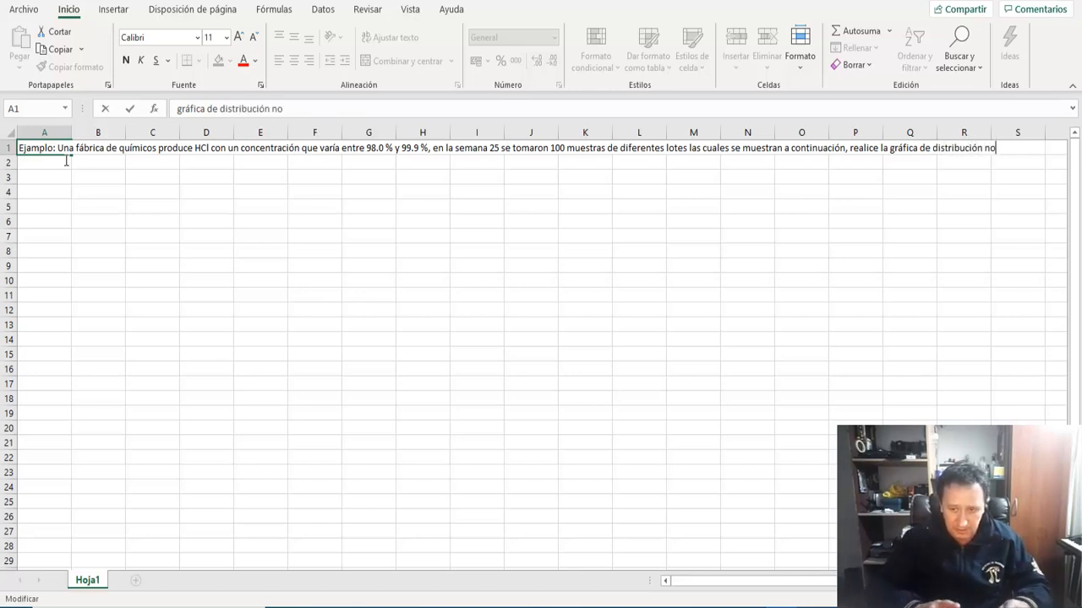
type("rmal uti")
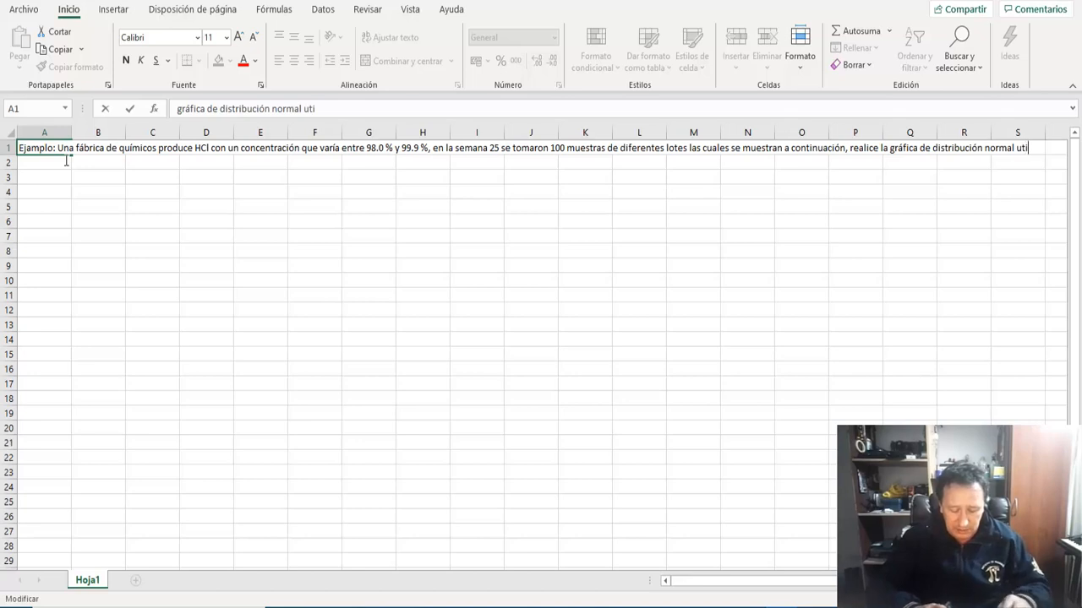
type("lizando")
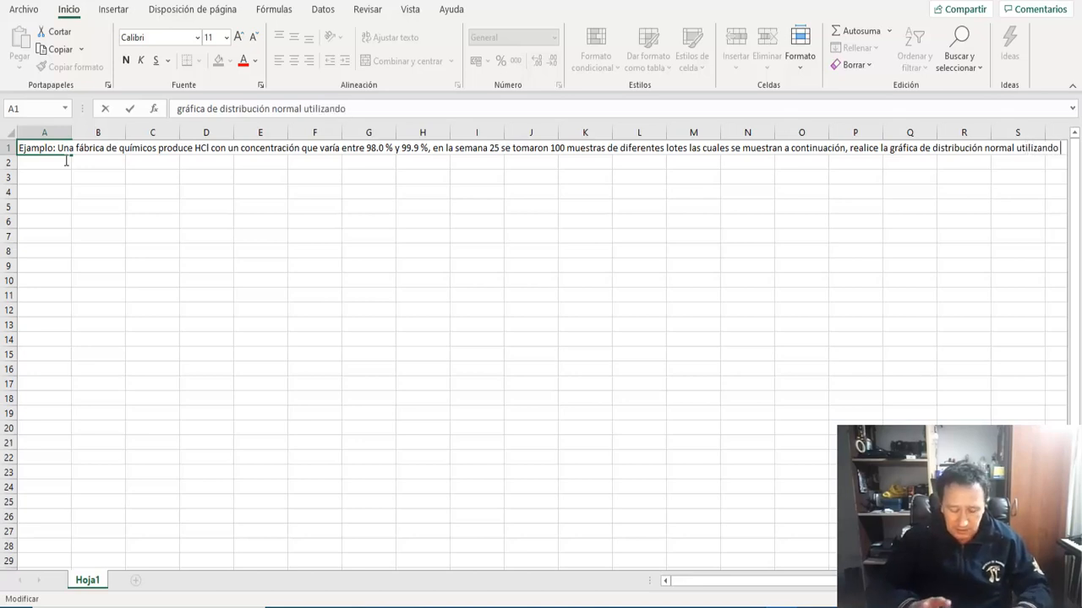
- Finish the A1 statement with "la hoja de cálculo y analice los datos." and enter it in the cell
type(" la hoja de ")
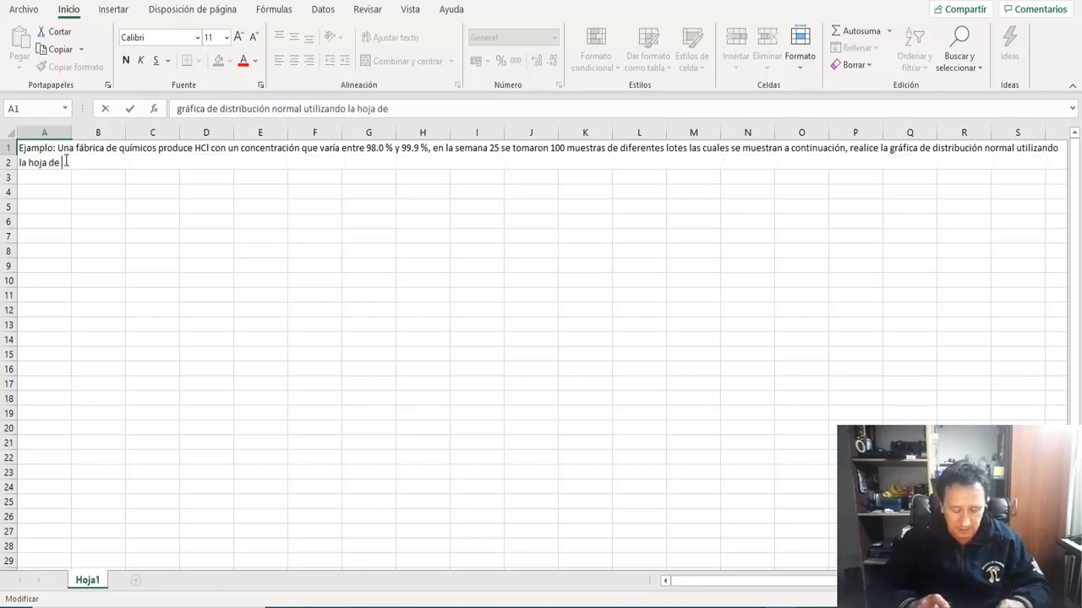
type("cál")
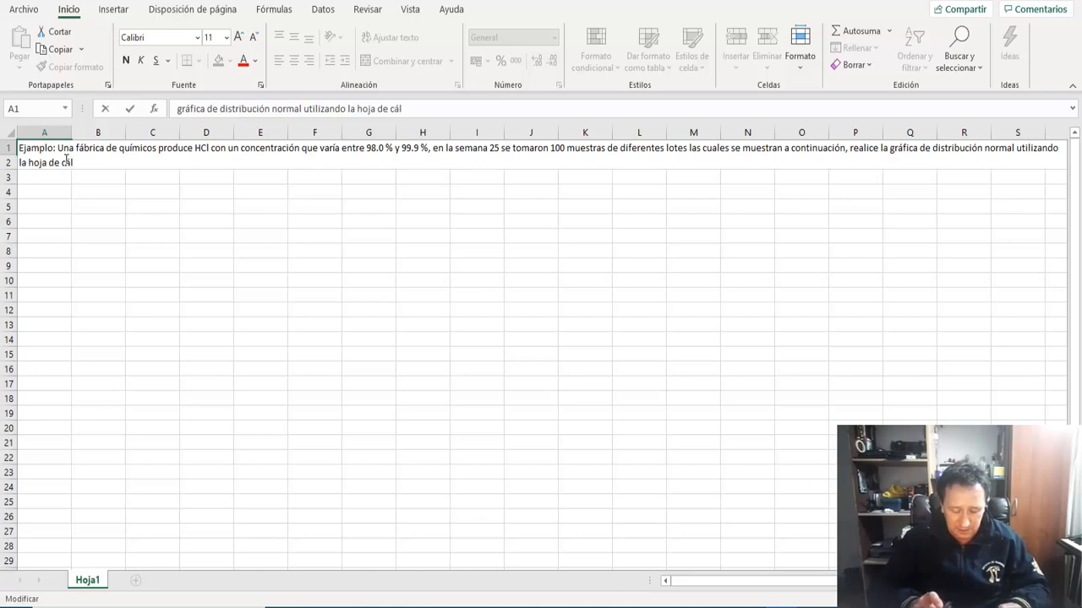
type("culo")
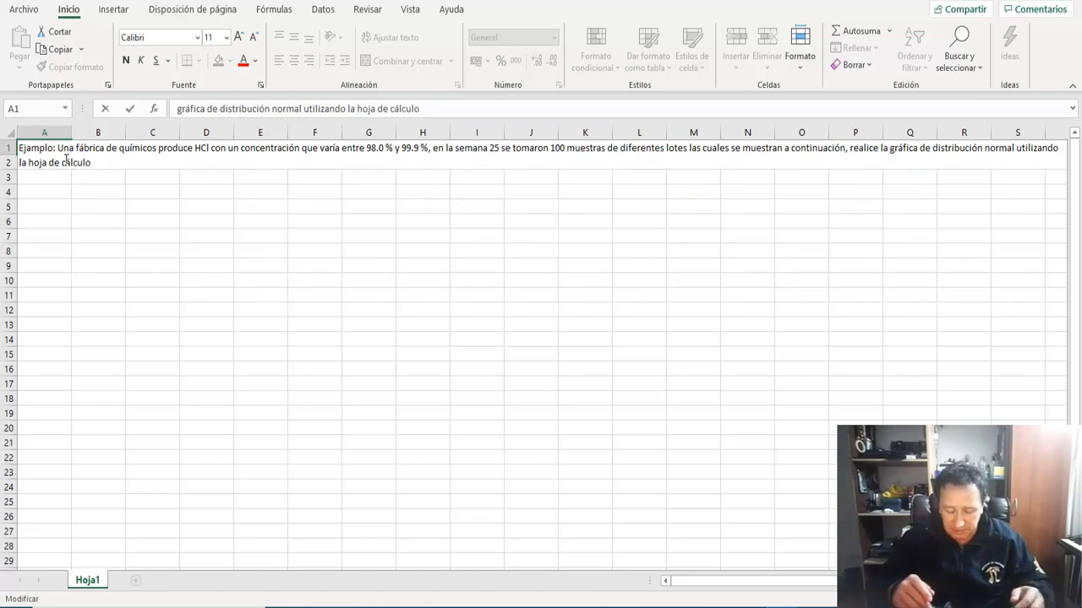
type(" y")
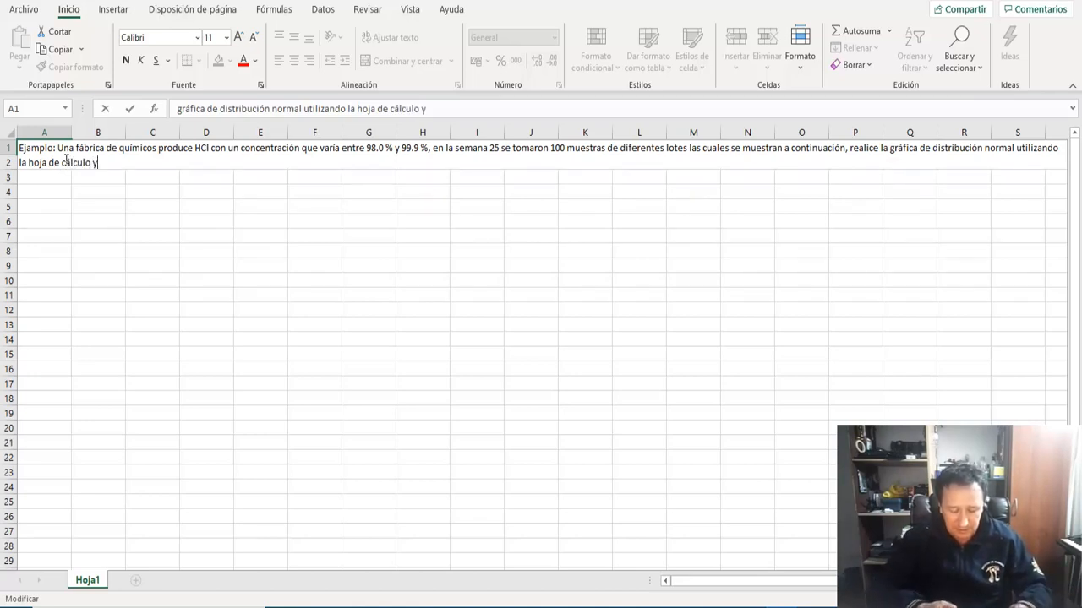
type(" analice los ")
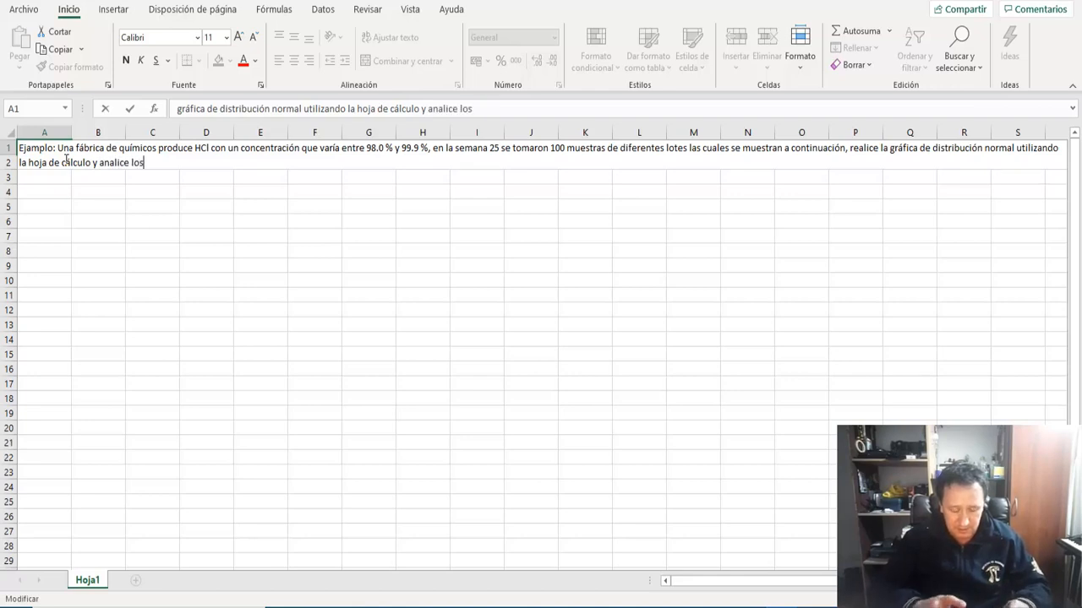
type("datos.")
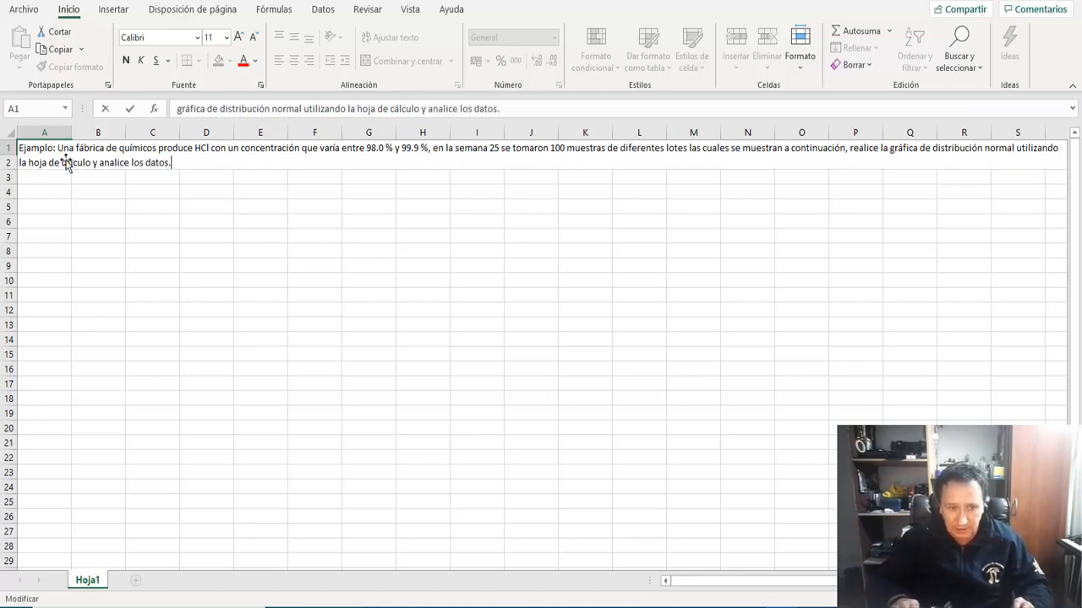
key("Return")
- Merge and center the range A1:S2 that holds the problem statement
left_click_drag(65, 150, 64, 158)
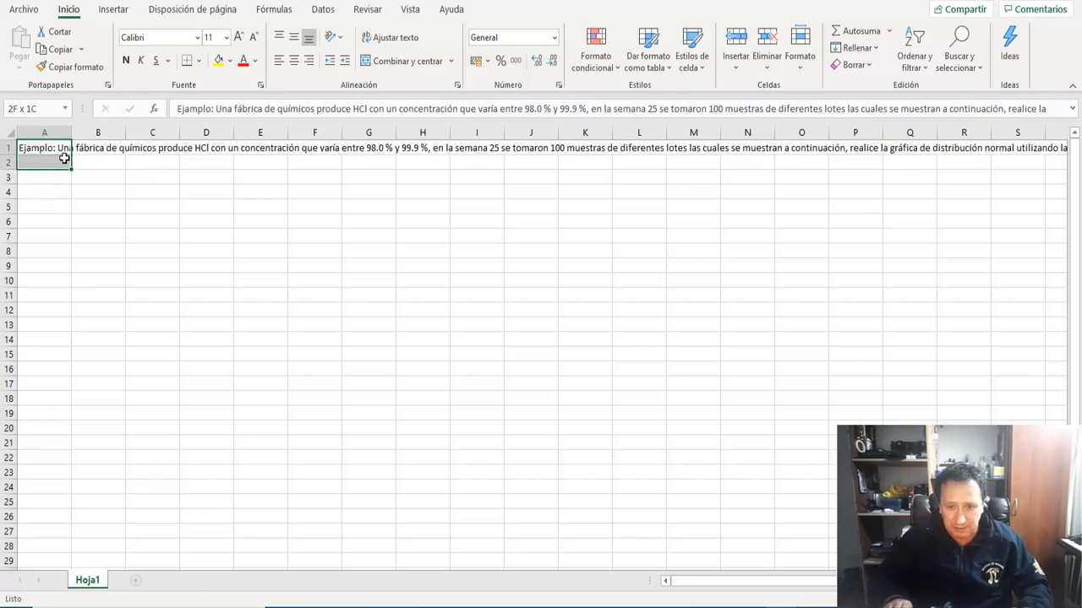
key("shift+Right")
key("shift+Right")
key("shift+Right")
key("shift+Right")
key("shift+Right")
key("shift+Right")
key("shift+Right")
key("shift+Right")
key("shift+Right")
key("shift+Right")
key("shift+Right")
key("shift+Right")
key("shift+Right")
key("shift+Right")
key("shift+Right")
key("shift+Right")
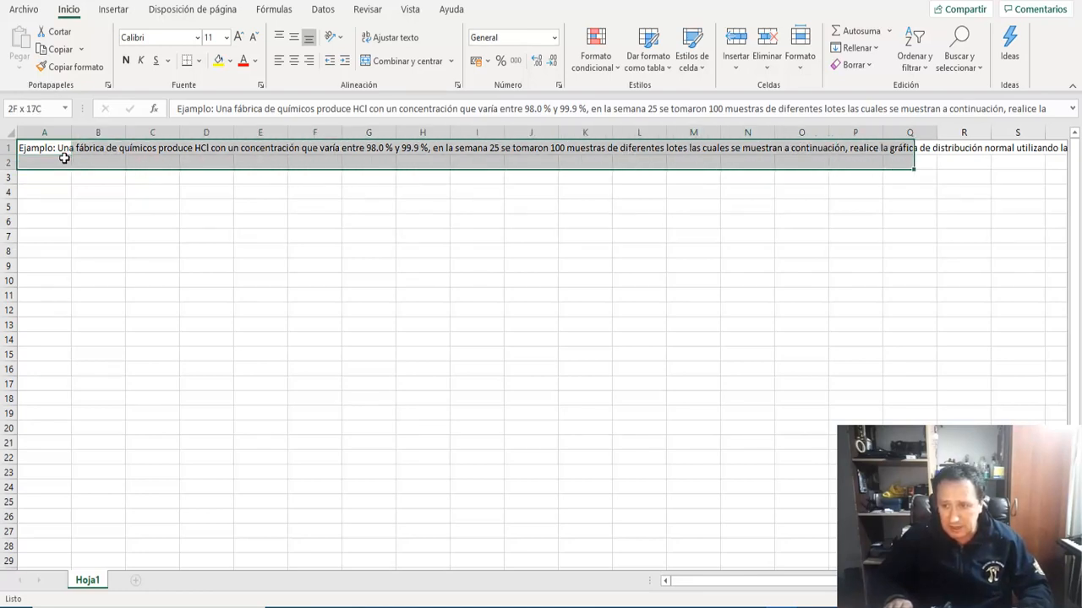
key("shift+Right")
key("shift+Right")
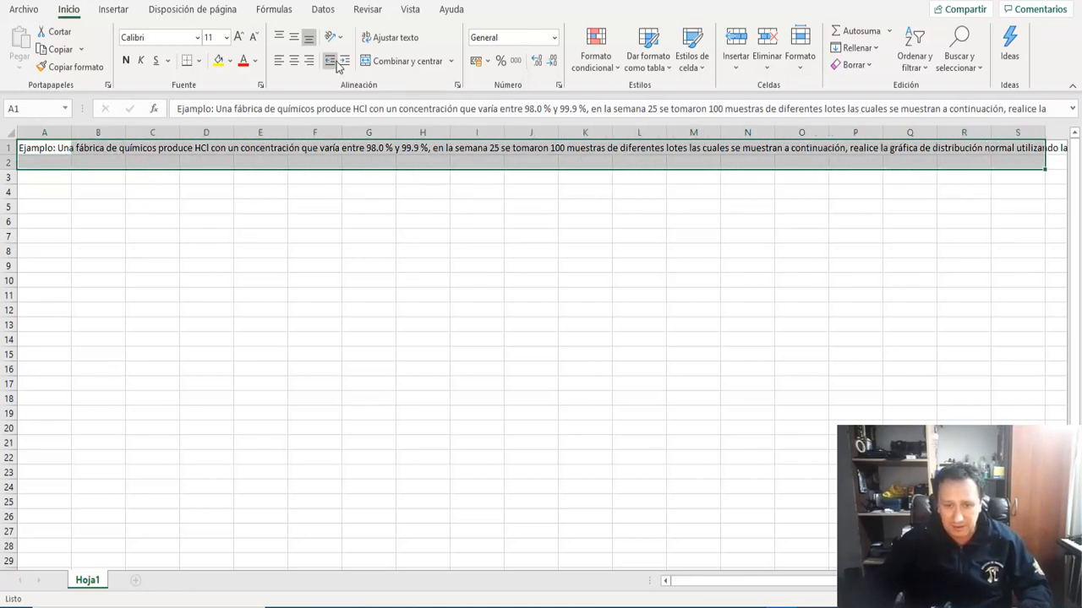
left_click(389, 62)
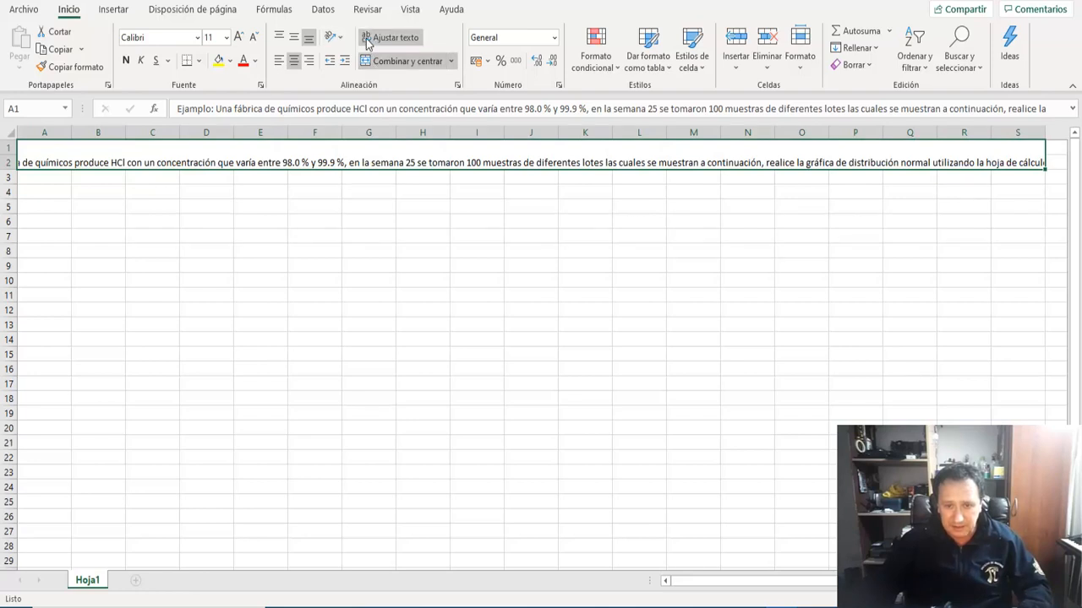
- Wrap the problem statement within the merged cell A1:S2 and align it vertically to the middle
left_click(368, 42)
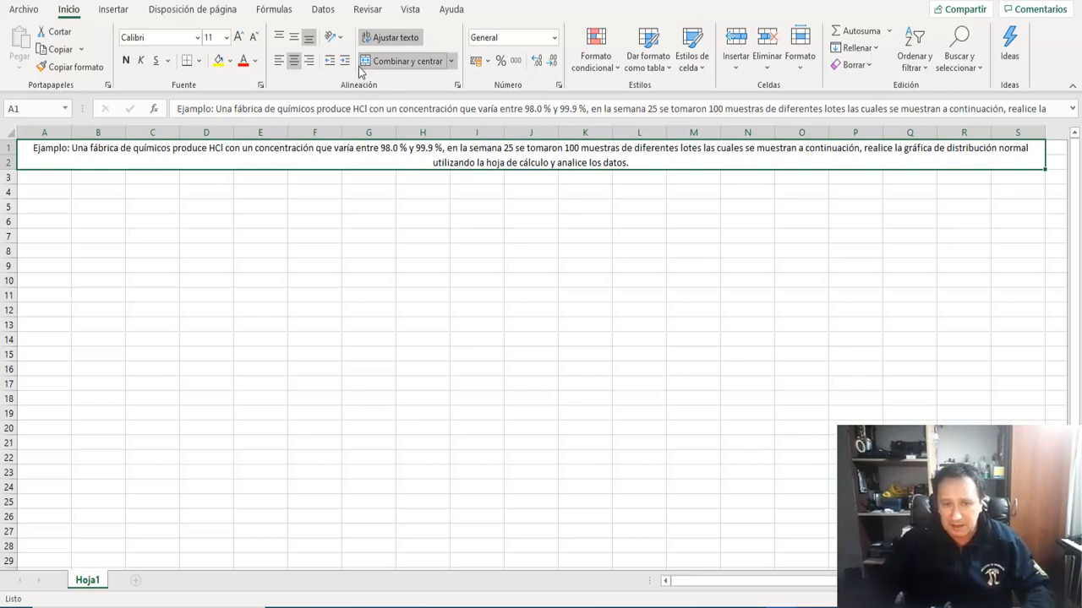
left_click(294, 42)
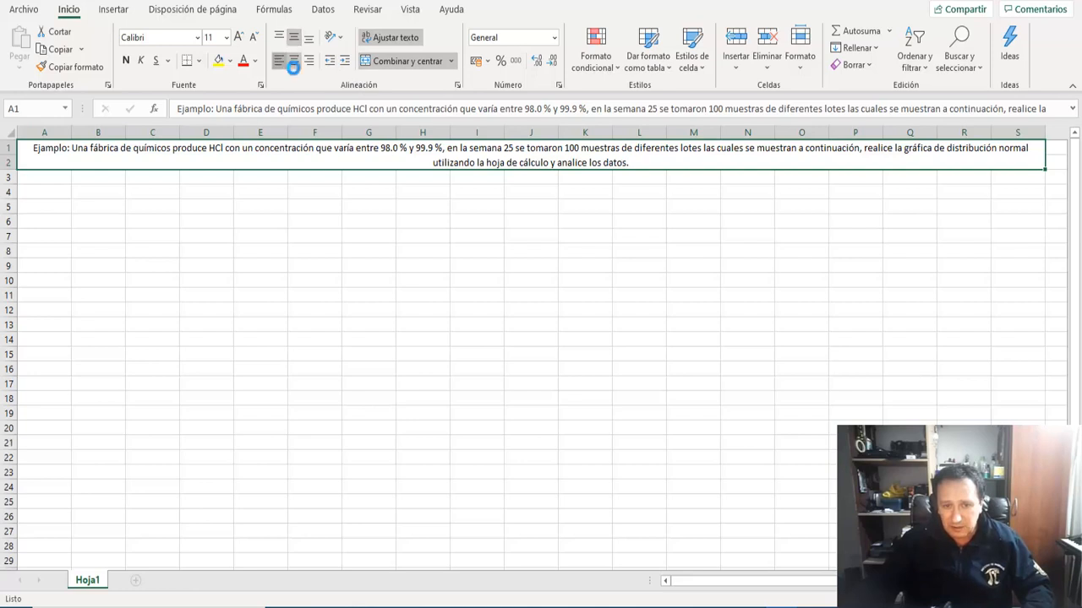
- Left-align the problem statement in the merged cell A1:S2
left_click(278, 60)
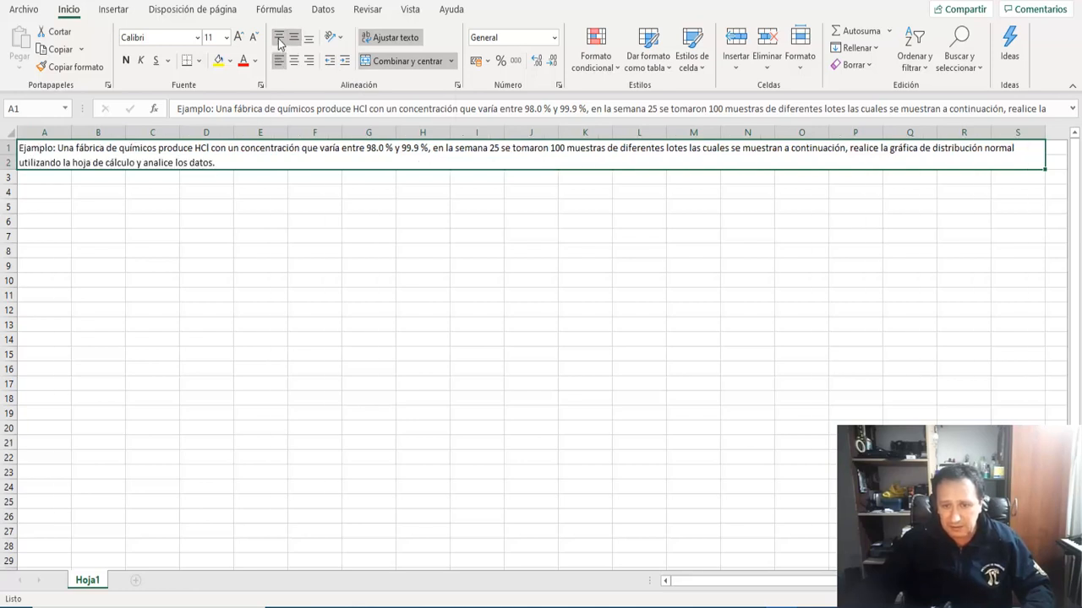
left_click(393, 255)
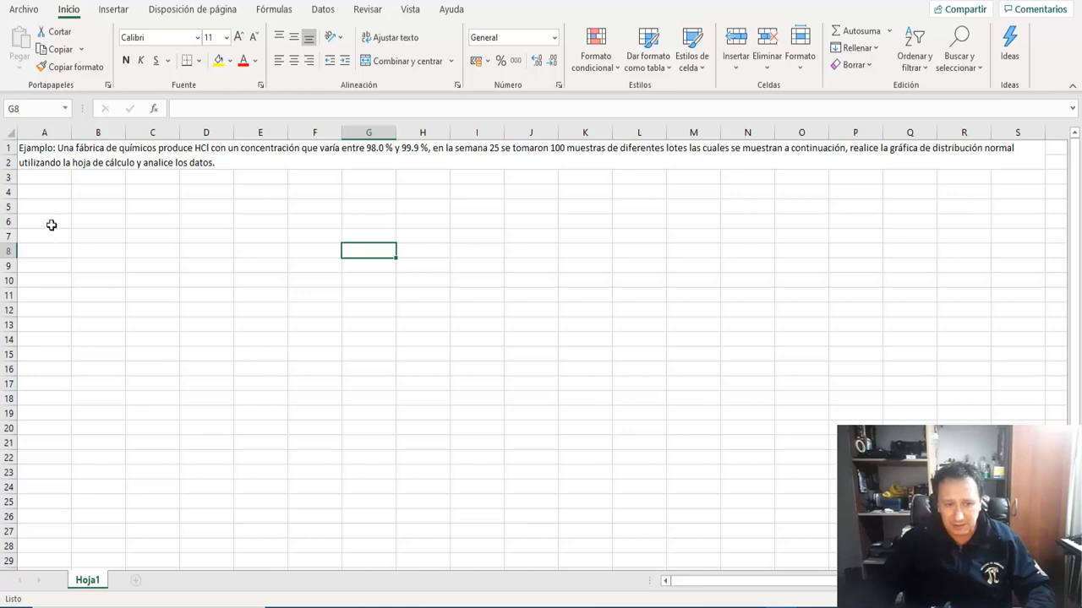
- Enter the column header "Dato No." in cell A4
left_click(55, 195)
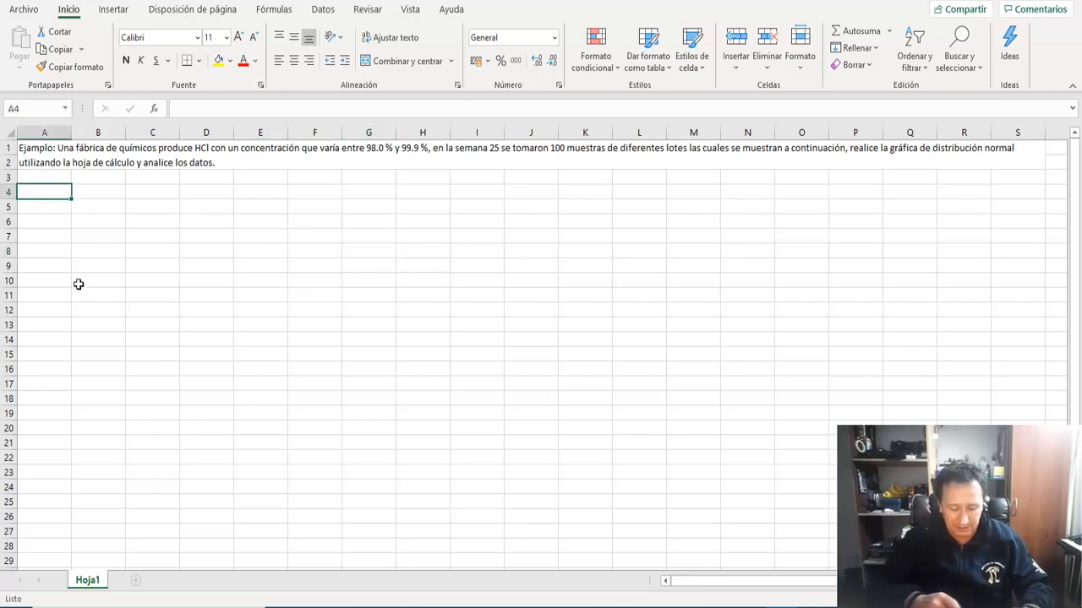
type("Da")
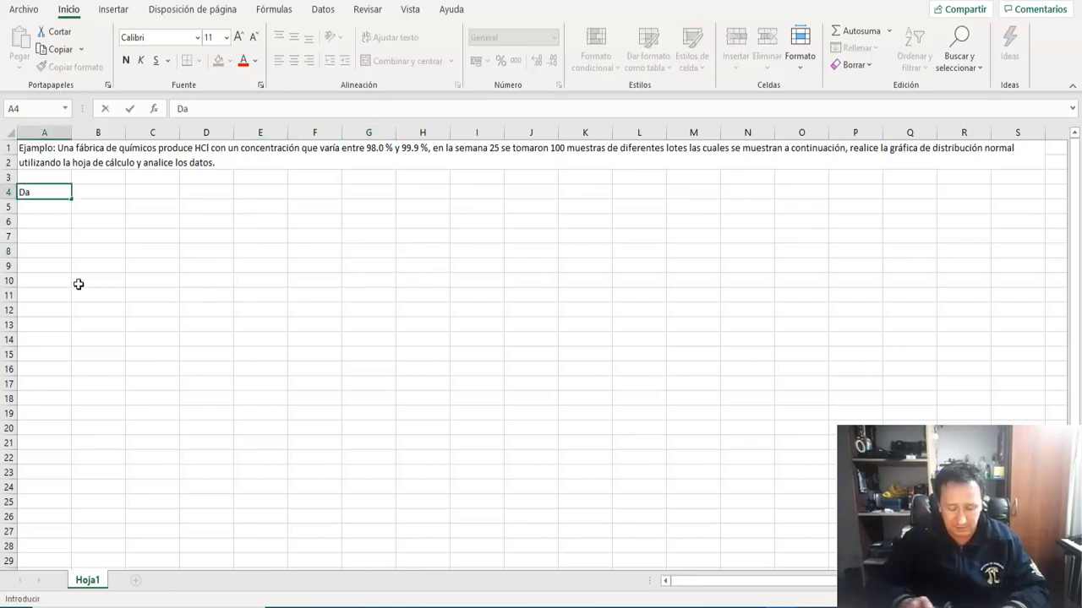
type("to")
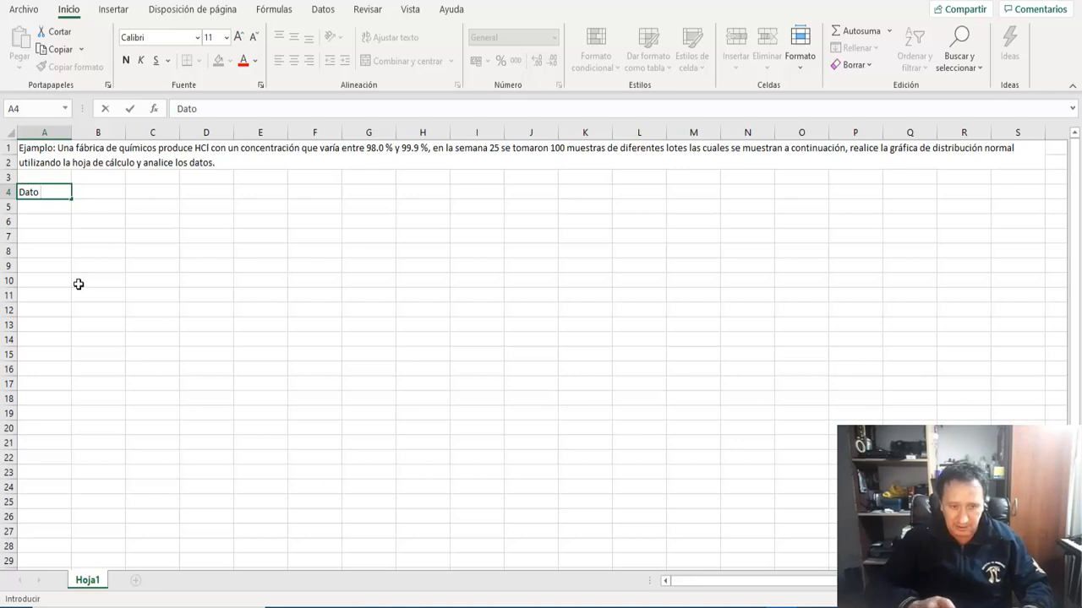
type(" No.")
key("Return")
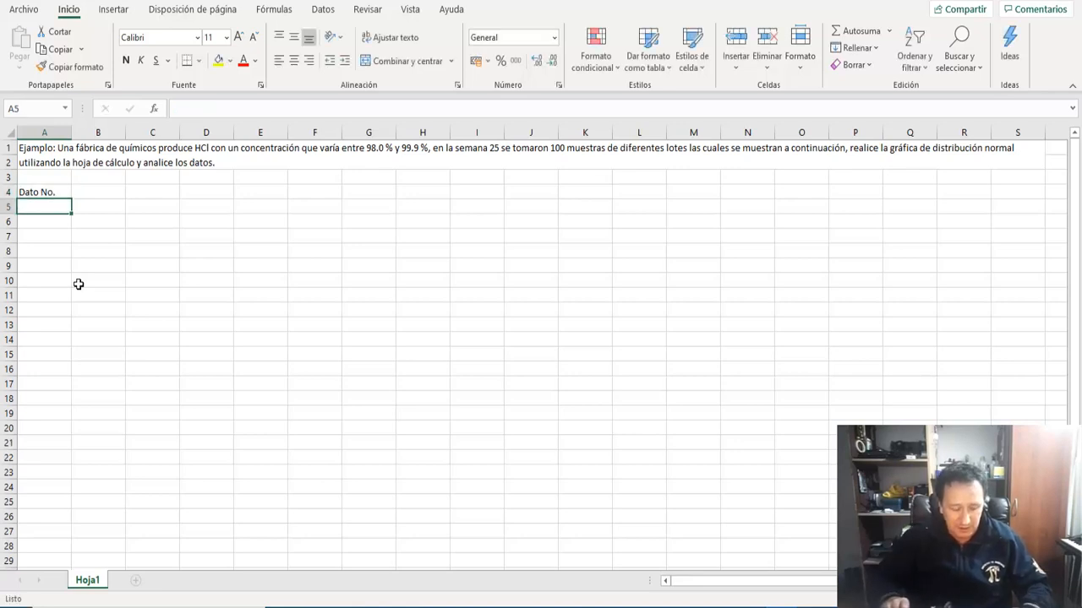
- Enter the sample numbers 1, 2 and 3 in cells A5 to A7
type("1")
key("Return")
type("2")
key("Return")
type("3")
key("Return")
key("Up")
key("Up")
key("Up")
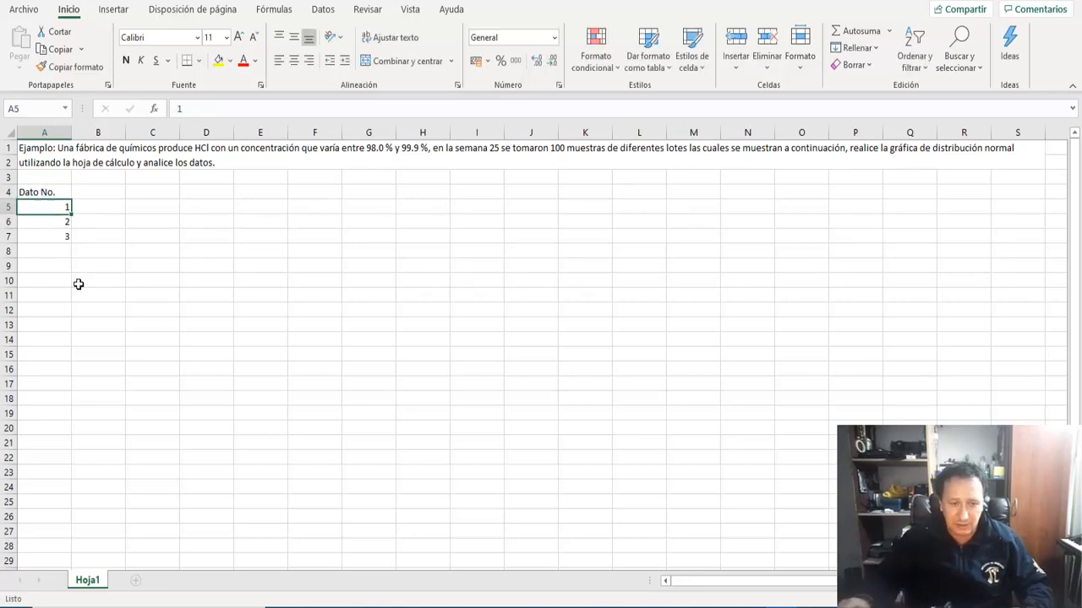
- Extend the number series from A5:A7 down column A to 100 in row 104
key("shift+Down")
key("shift+Down")
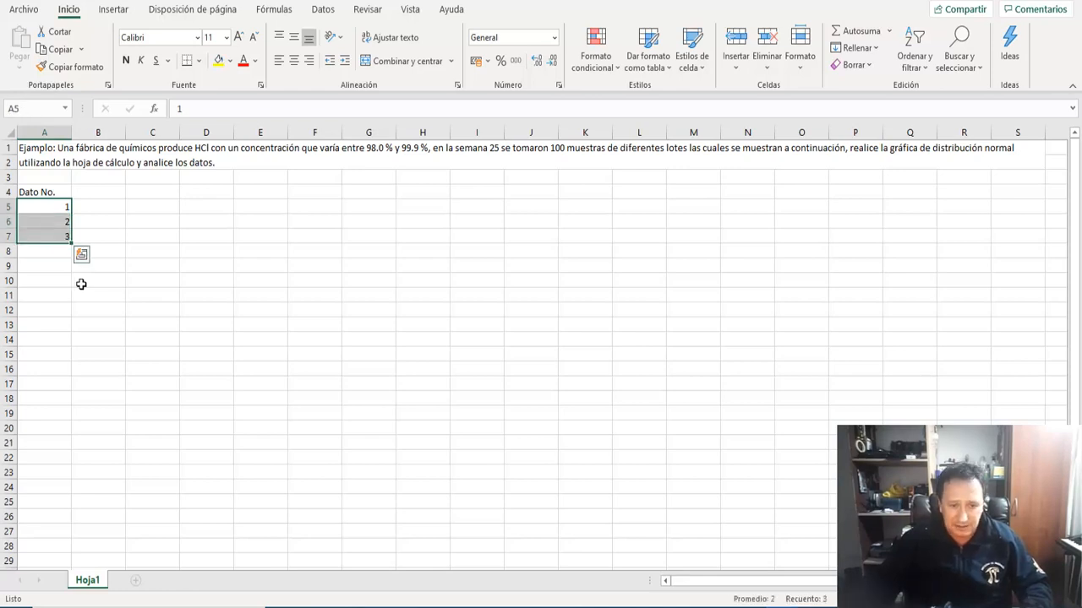
left_click_drag(77, 250, 67, 475)
scroll(119, 491, "up", 20)
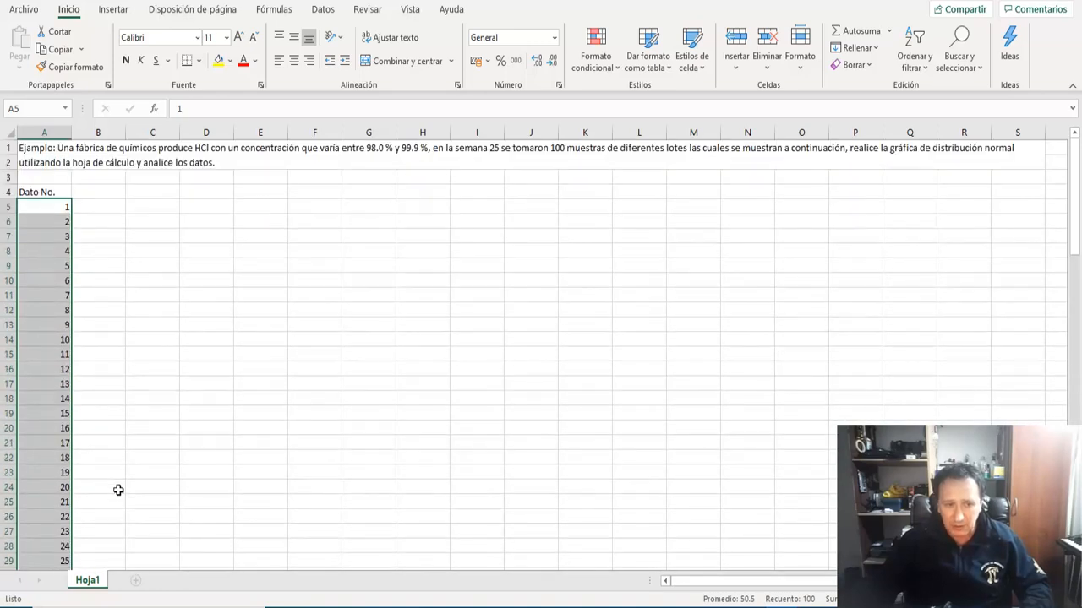
- Expand the header in A4 to read "Dato No. / Número de muestra"
left_click(46, 193)
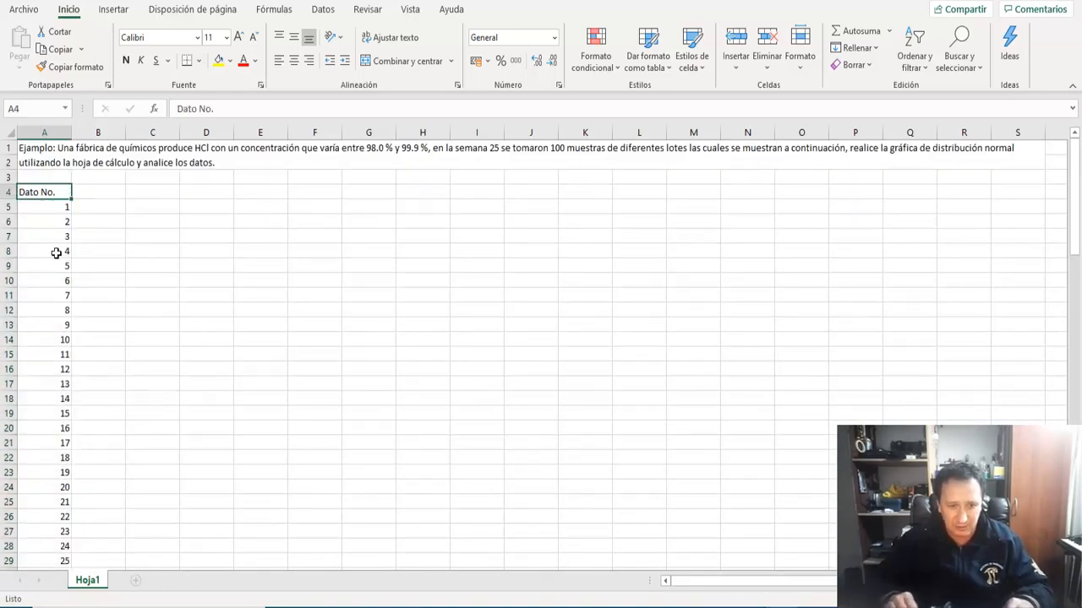
key("F2")
type("/")
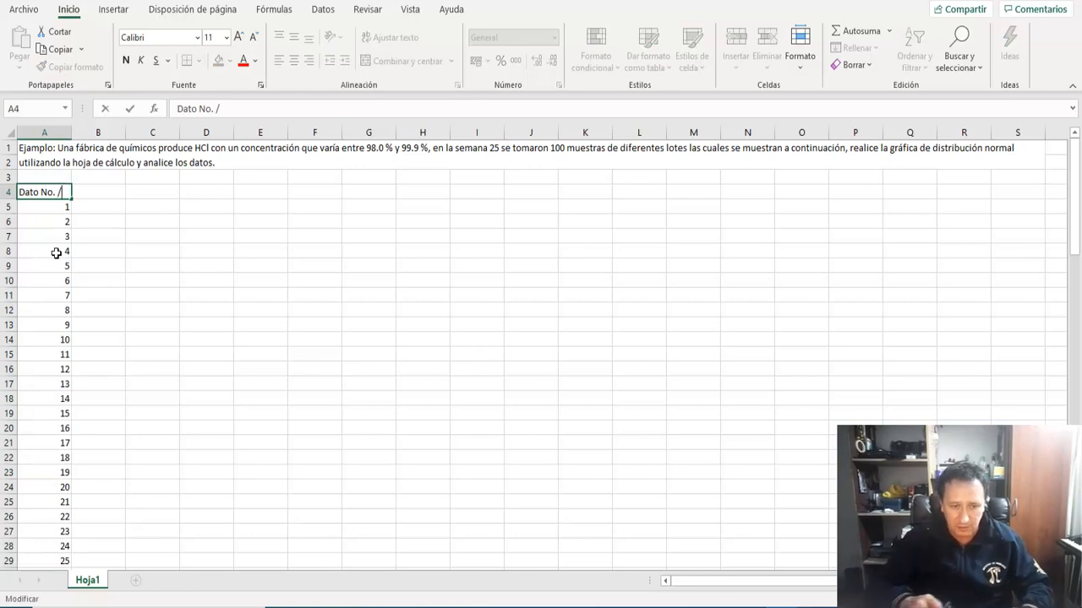
key("BackSpace")
key("BackSpace")
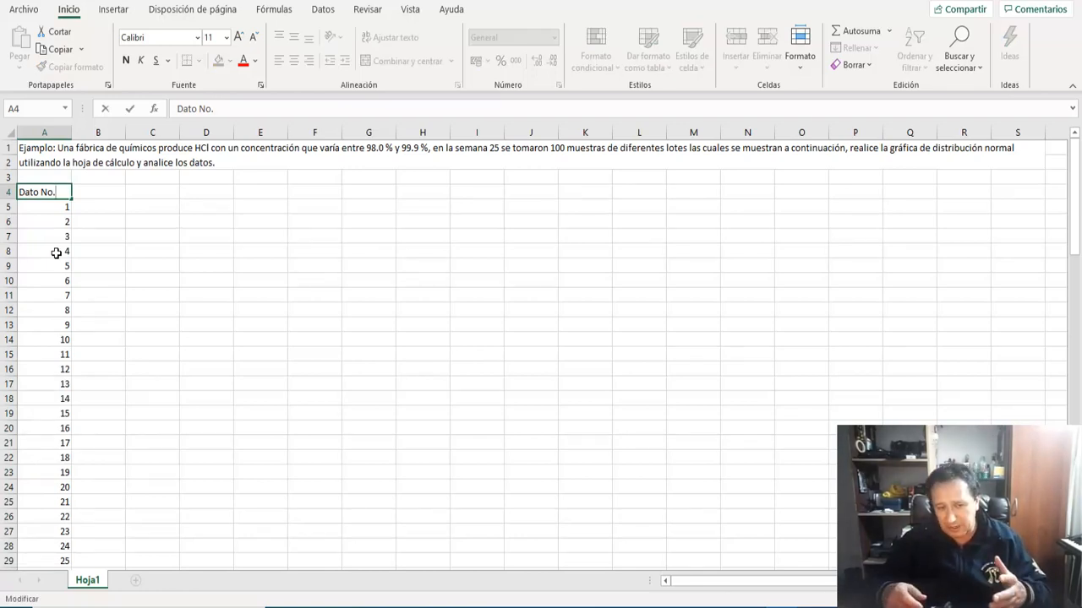
type("/")
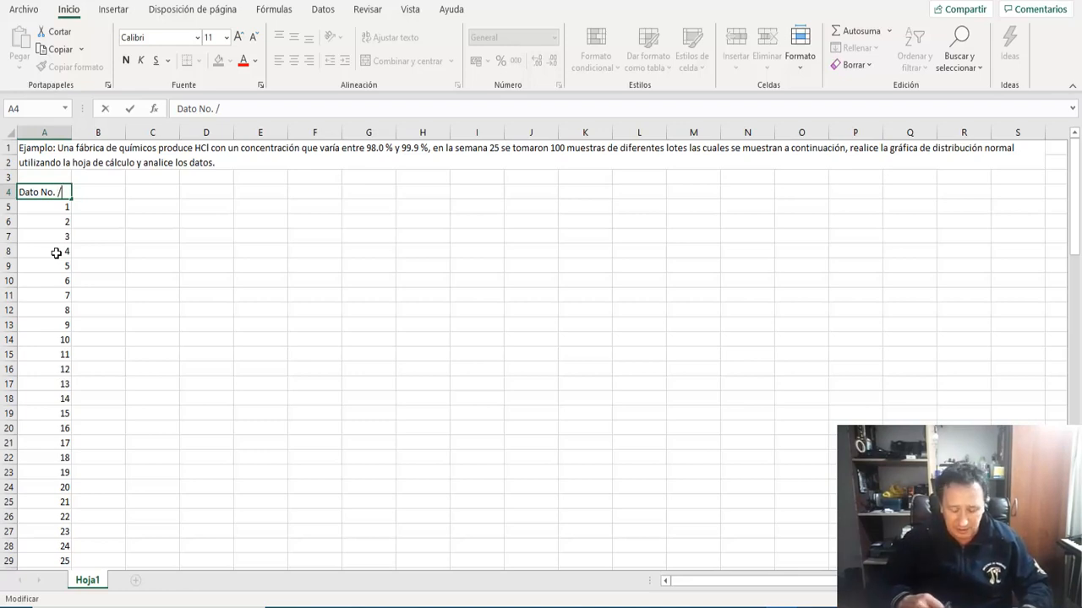
type(" Nu")
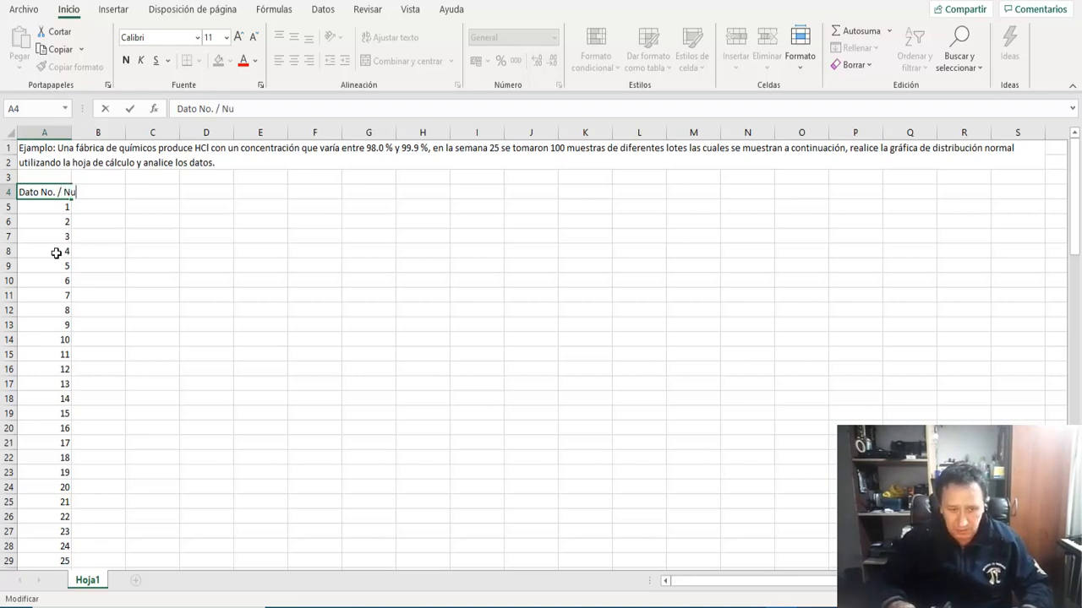
key("BackSpace")
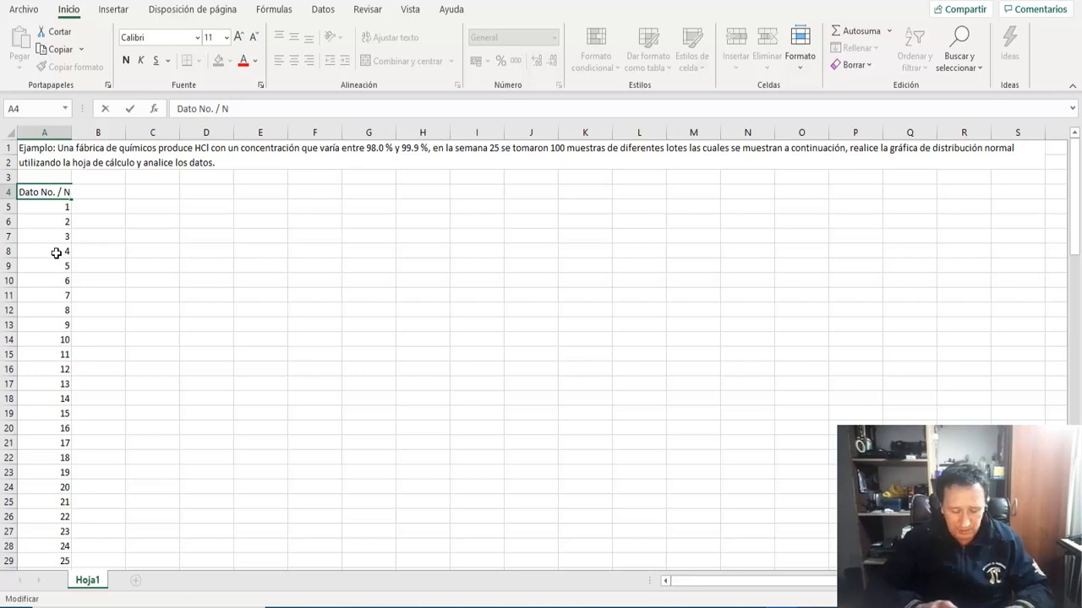
type("úmero de muestra")
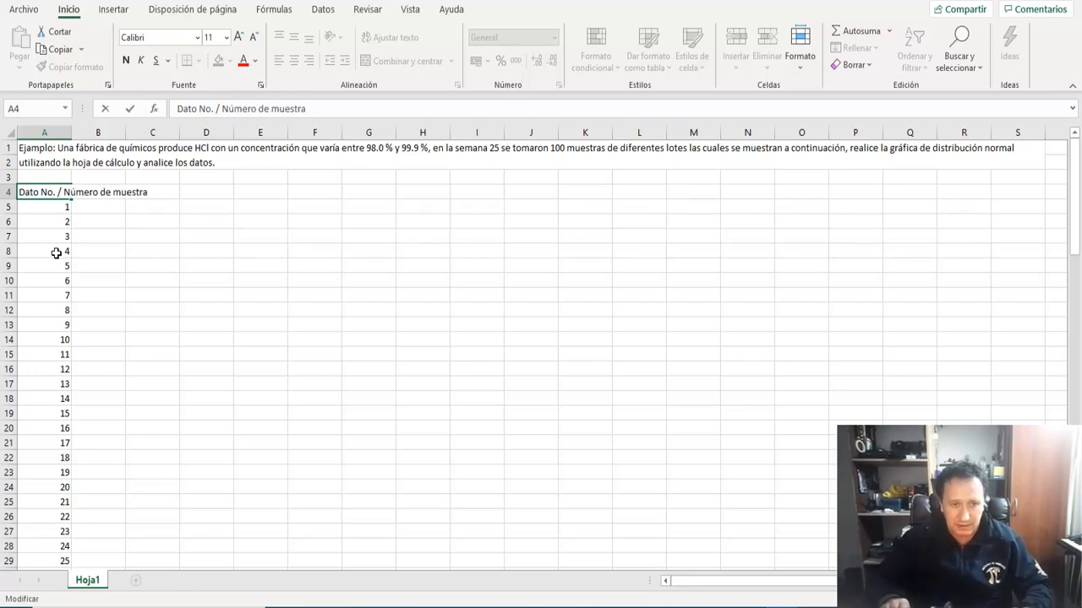
key("Return")
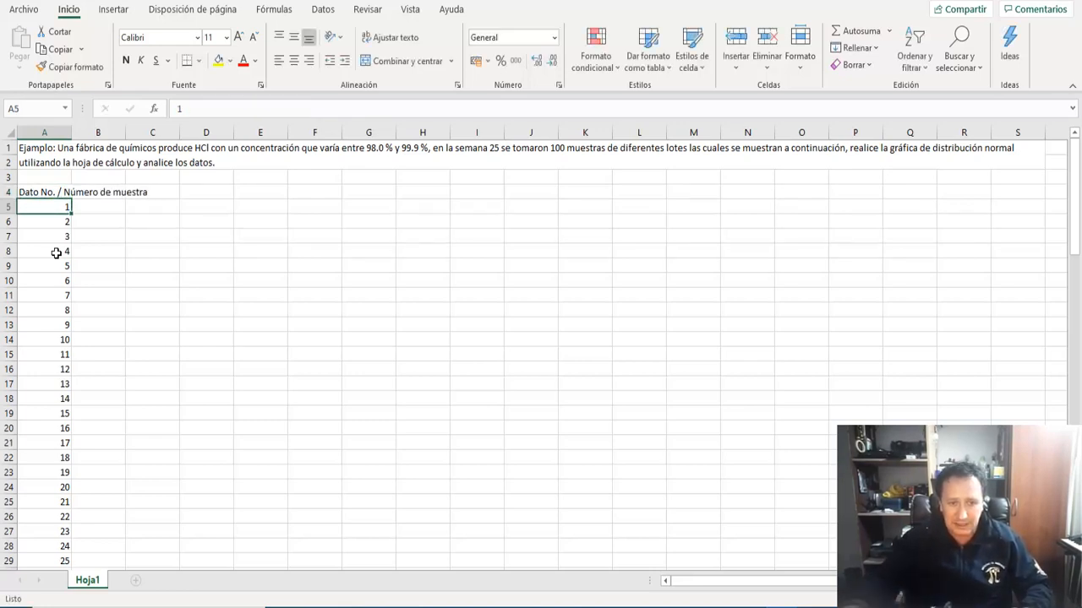
- Wrap the header text in A4 and center it both horizontally and vertically
key("Up")
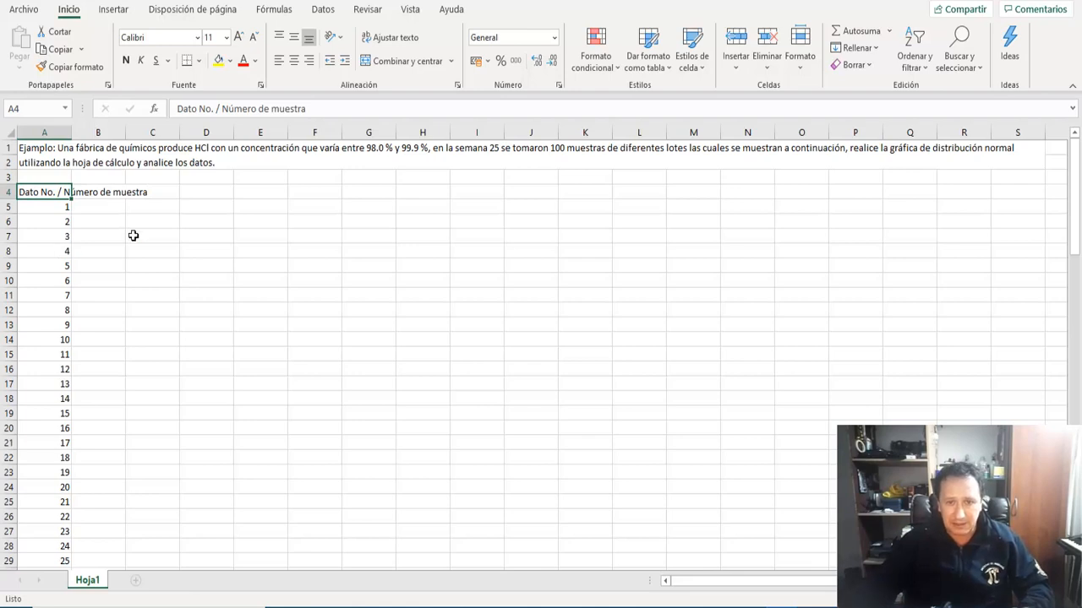
left_click(377, 38)
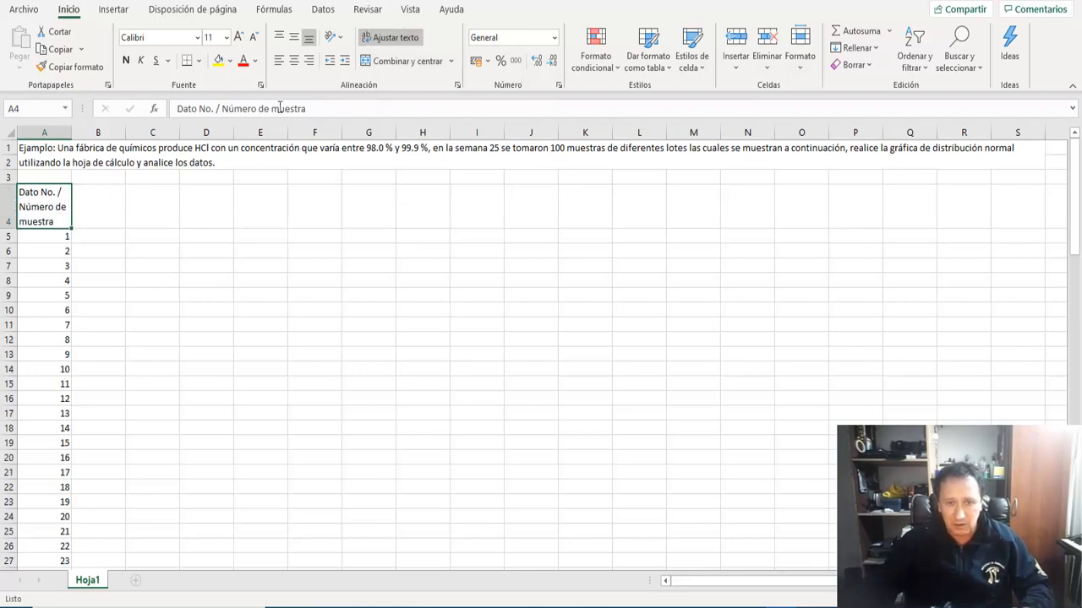
left_click(294, 61)
left_click(293, 37)
- Center the header and sample numbers in A4:A104 horizontally
key("End")
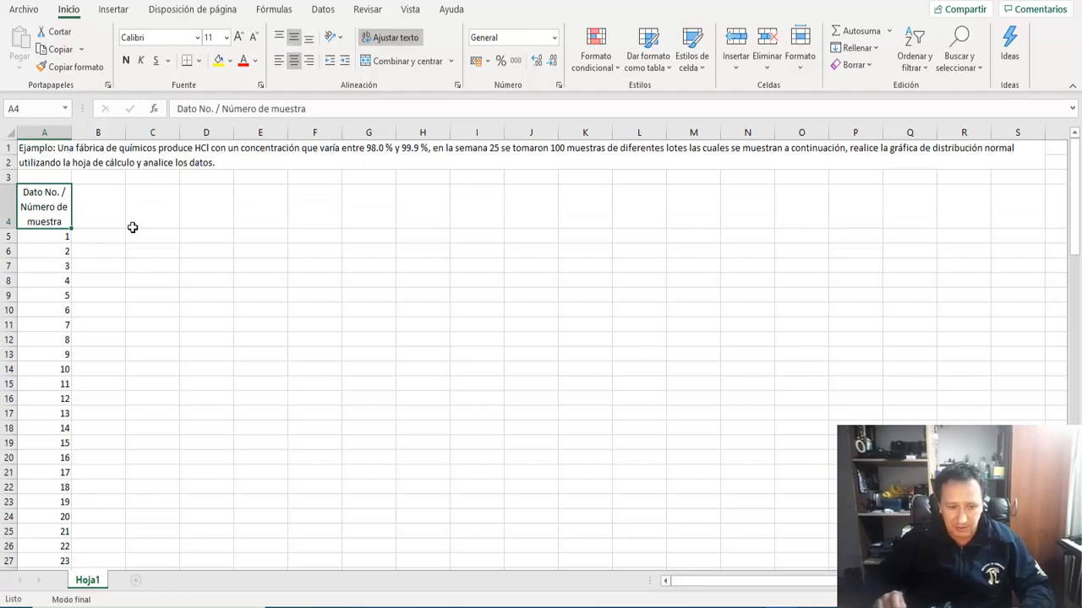
key("shift+Down")
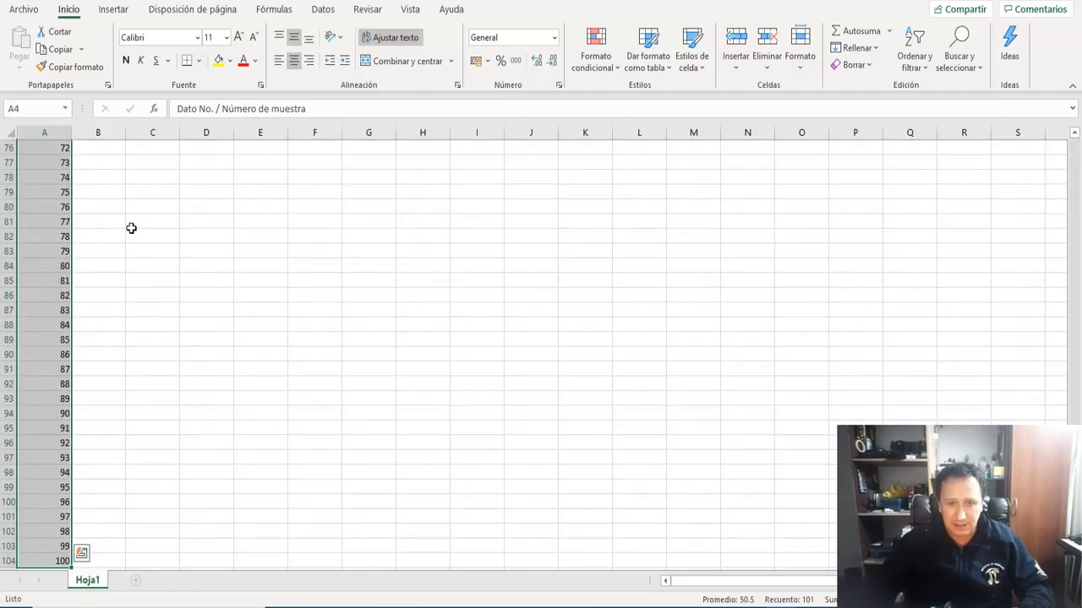
left_click(293, 61)
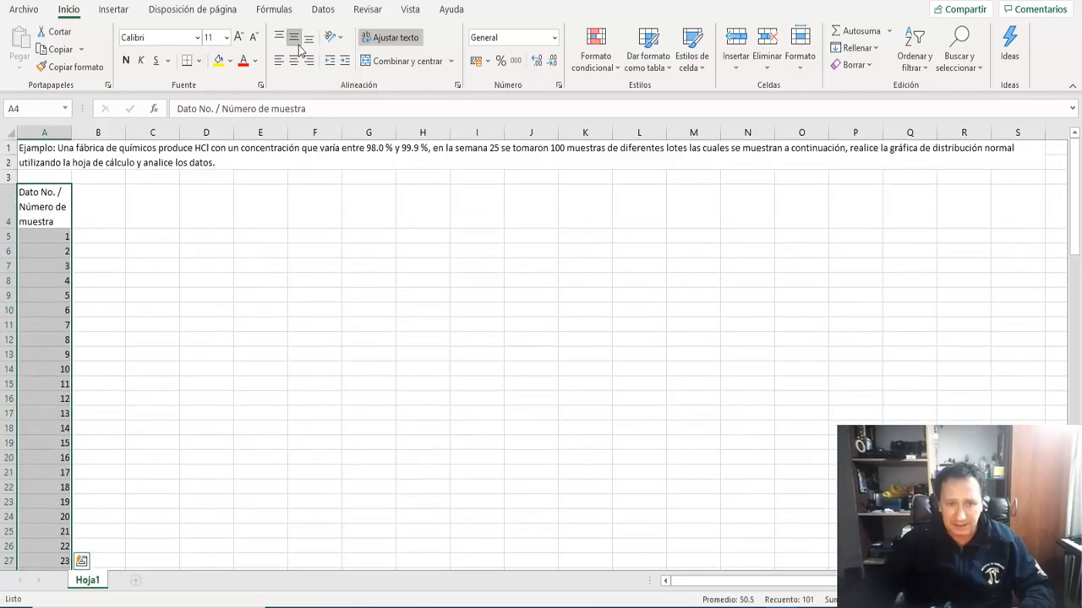
left_click(295, 62)
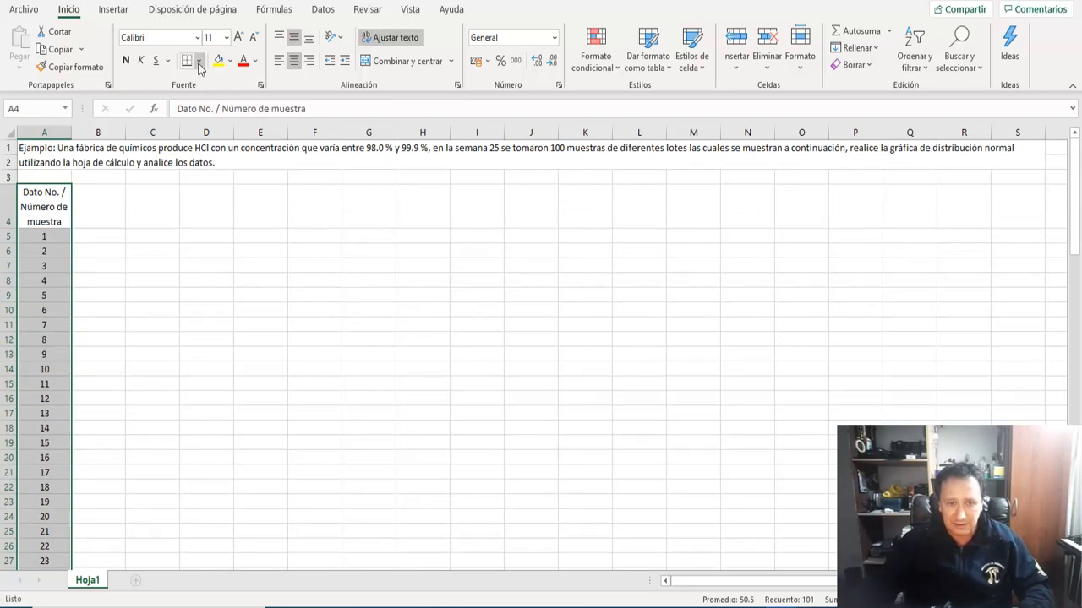
- Apply all borders to the cells of the sample number column A4:A104
left_click(198, 61)
left_click(200, 209)
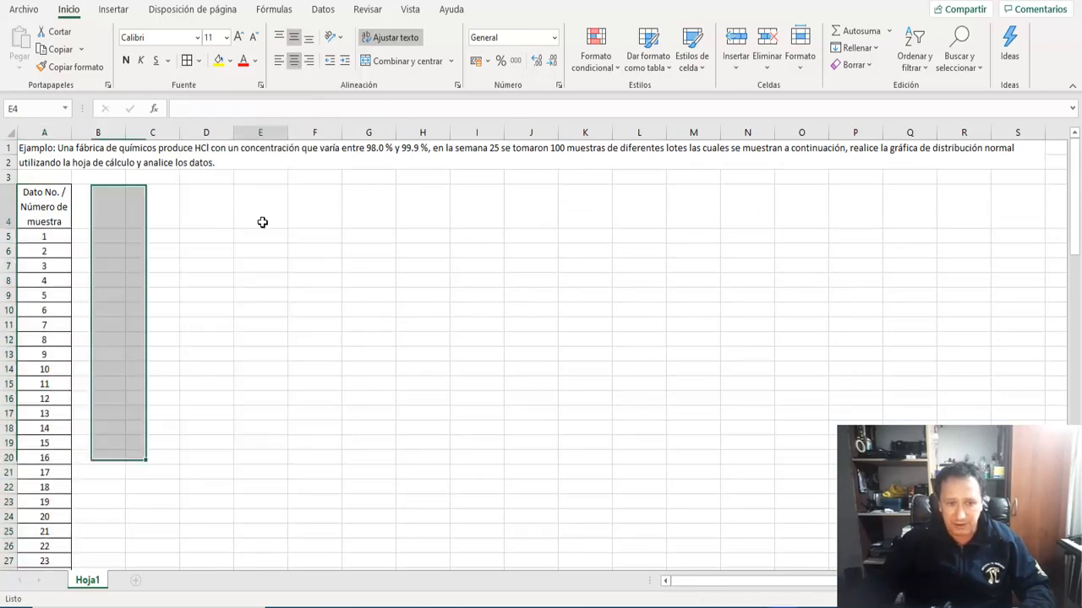
left_click(260, 221)
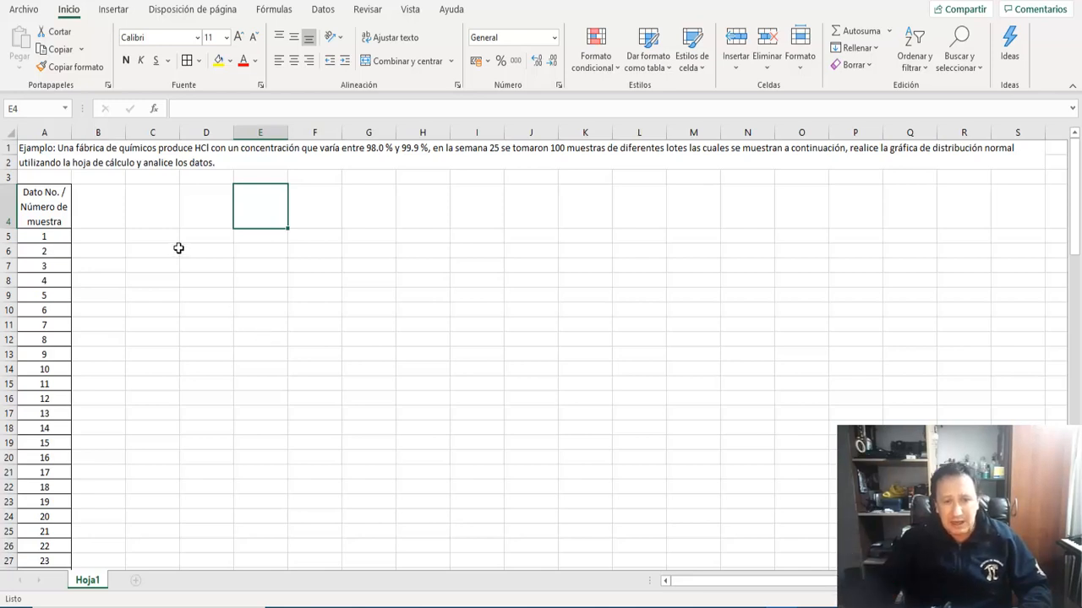
- Enter the column header "Valor de la muestra % concentración" in cell B4
left_click(123, 211)
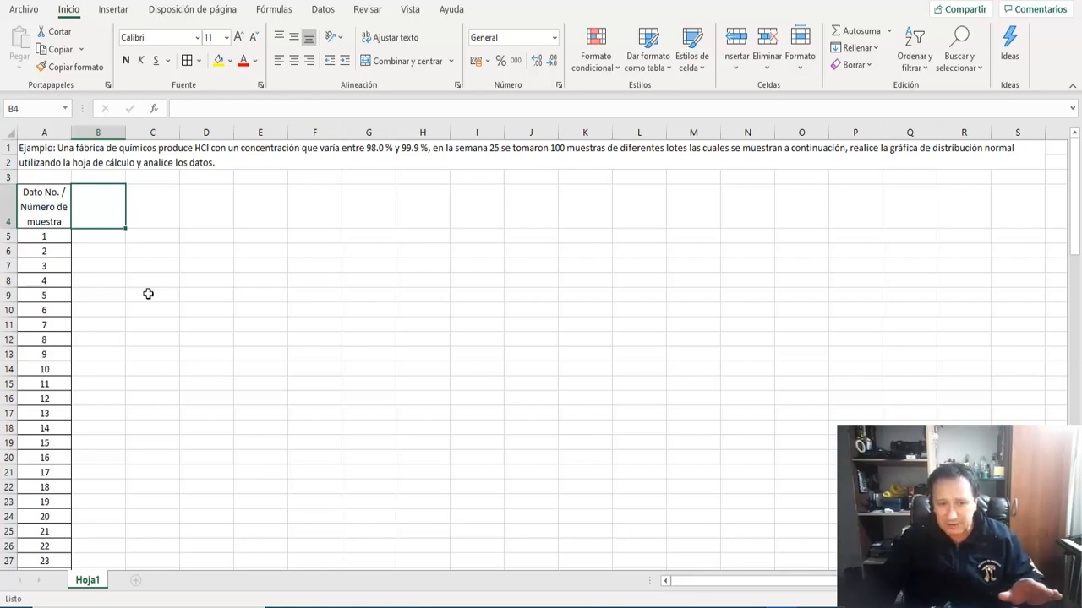
type("Va")
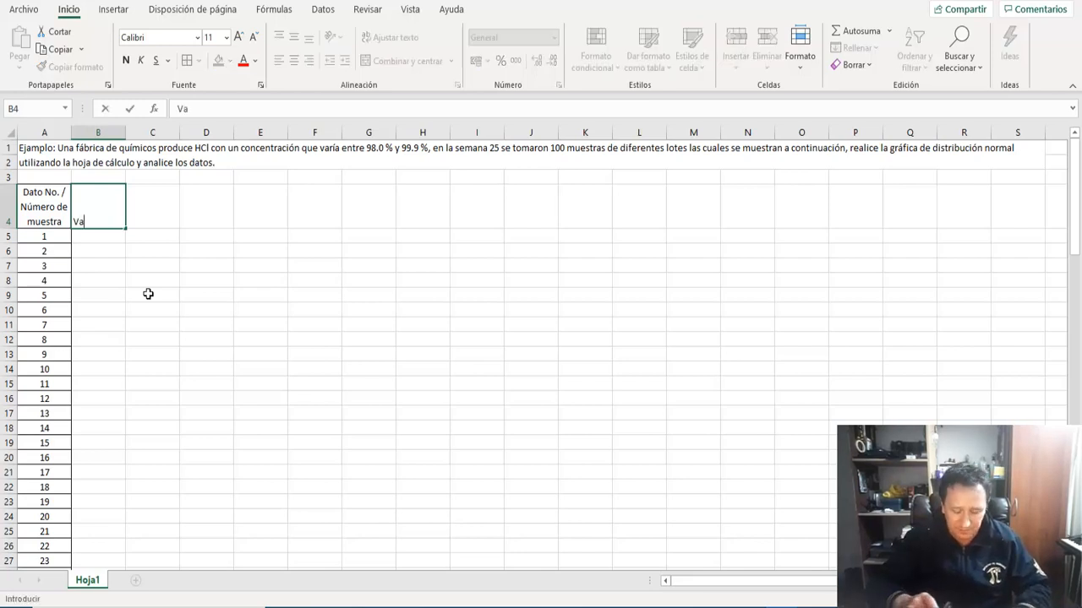
type("lor")
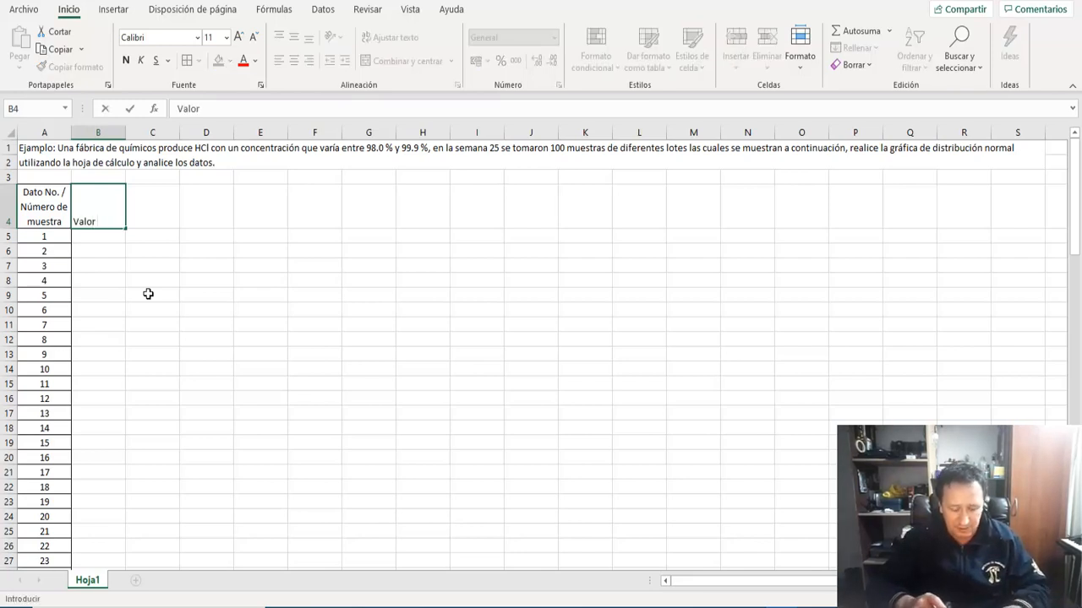
type(" de la muey")
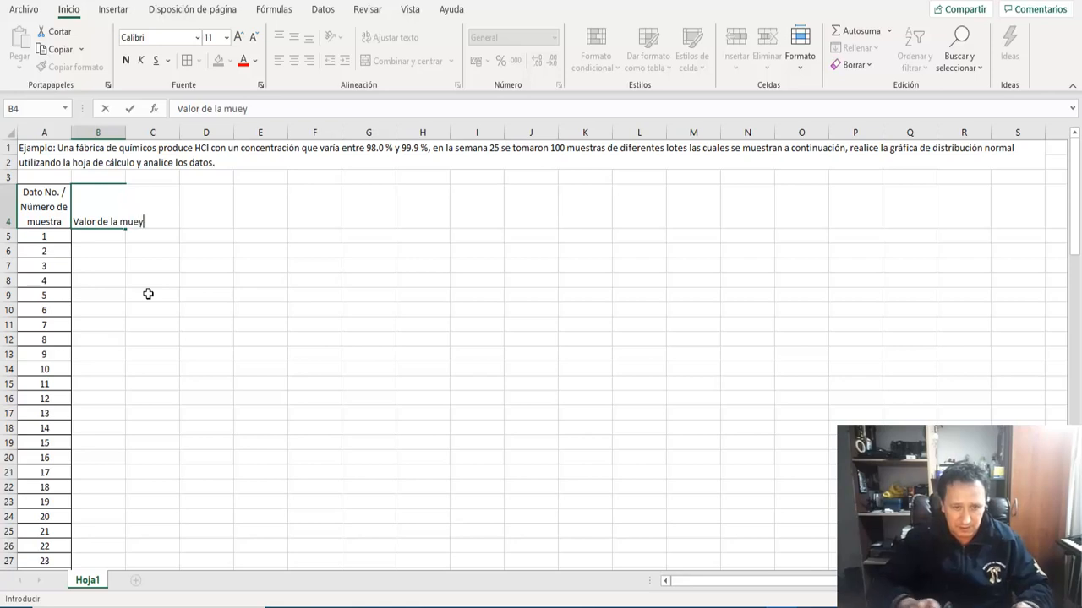
key("BackSpace")
type("stra")
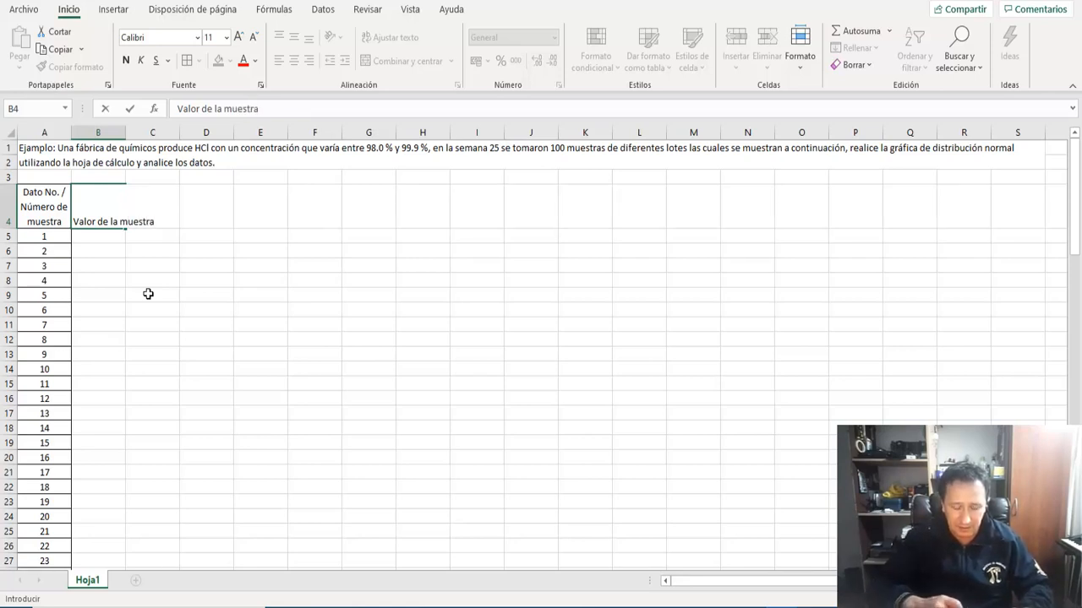
type(" % con")
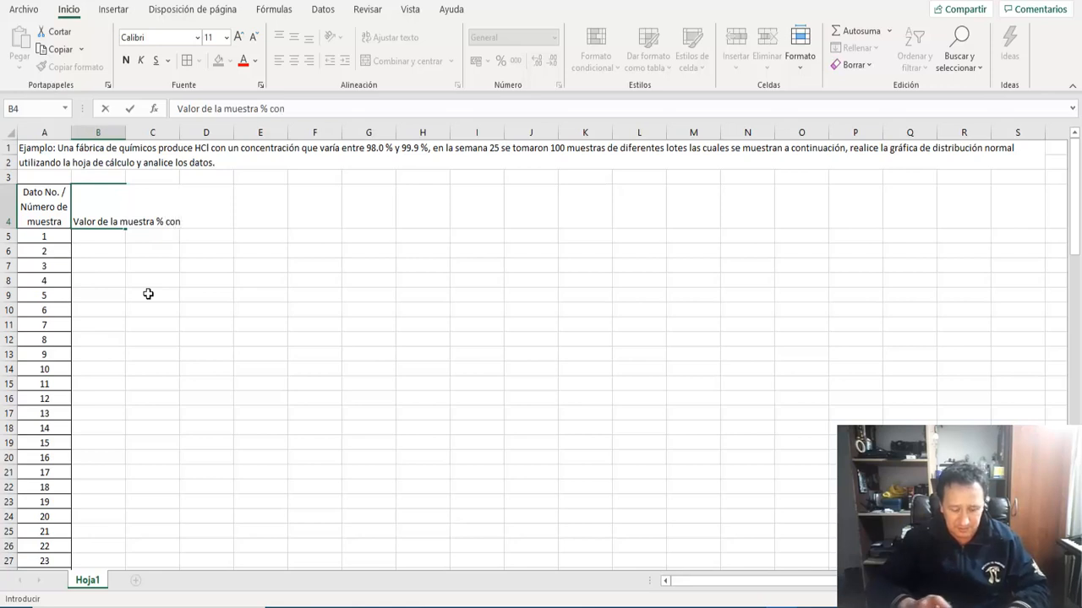
type("centr")
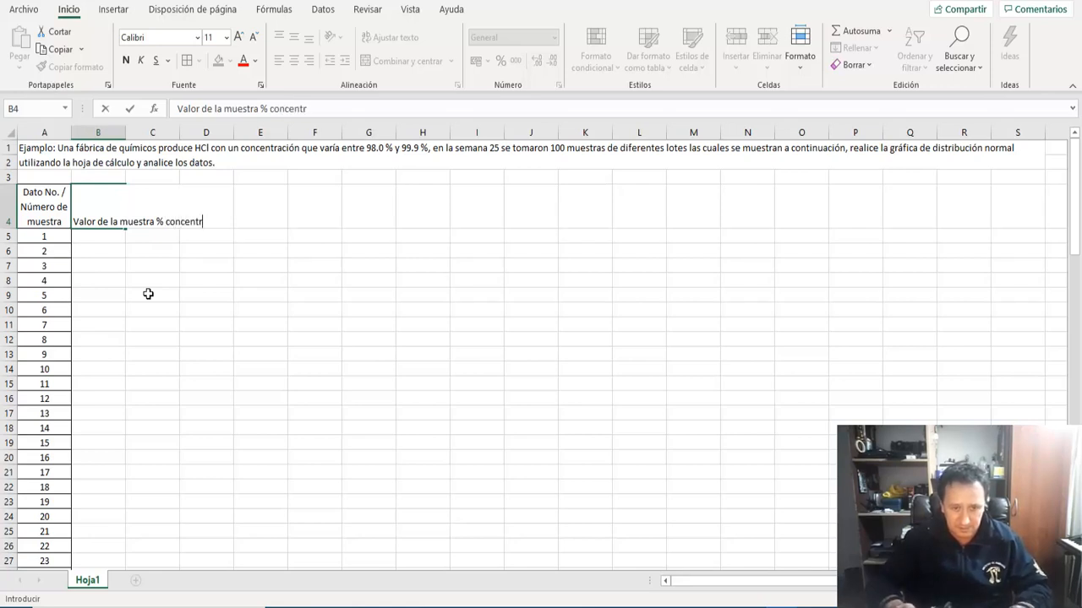
type("aaci")
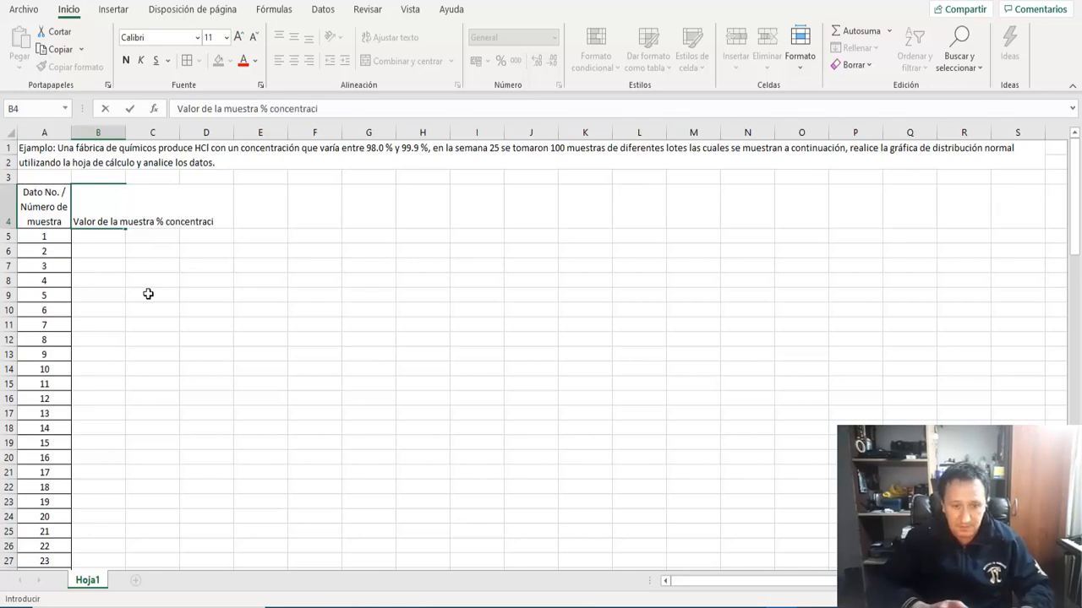
type("ón")
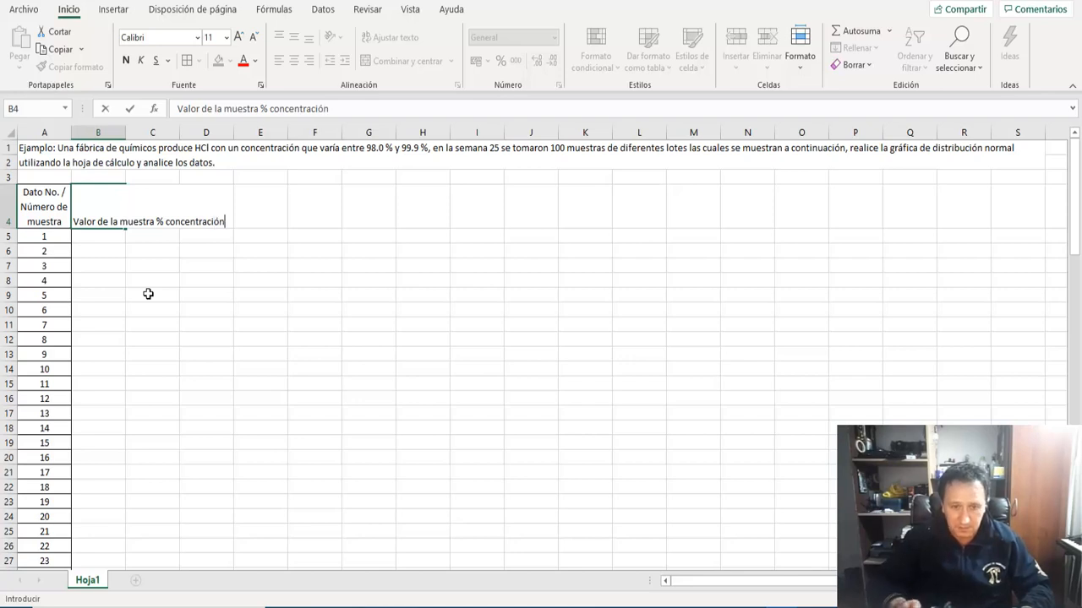
key("ctrl+Return")
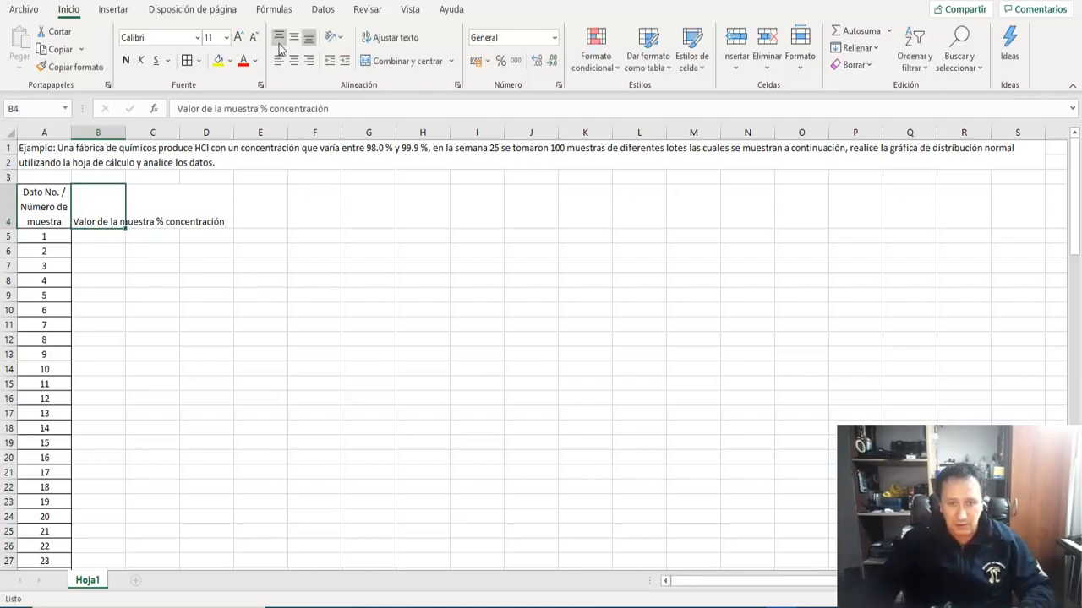
- Wrap the header text in B4, center it horizontally and vertically, and widen column B to fit the word "concentración"
left_click(334, 37)
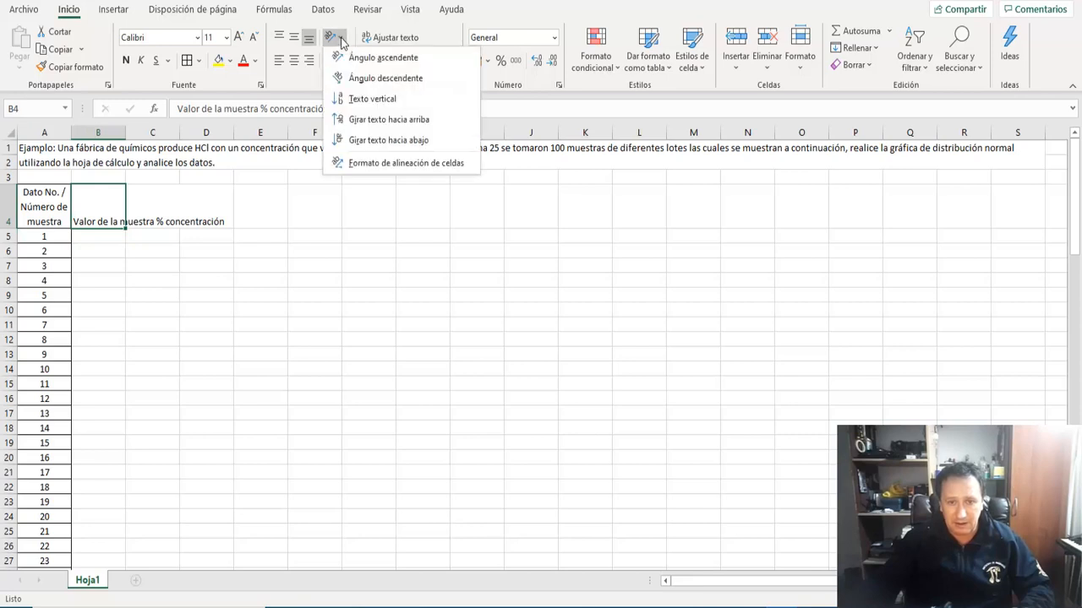
left_click(401, 38)
left_click(401, 38)
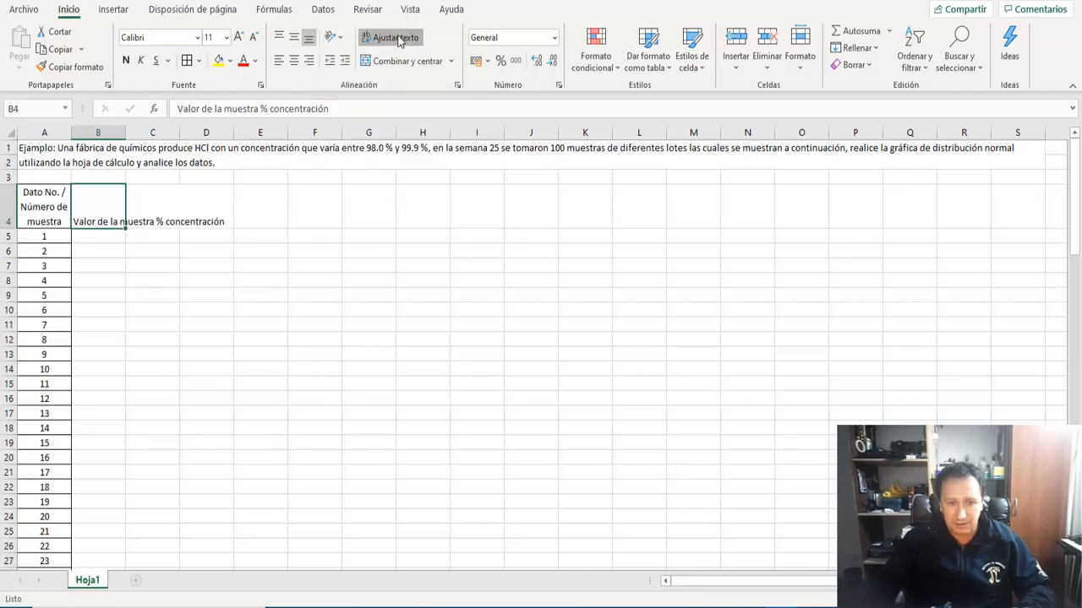
left_click(402, 38)
left_click(293, 61)
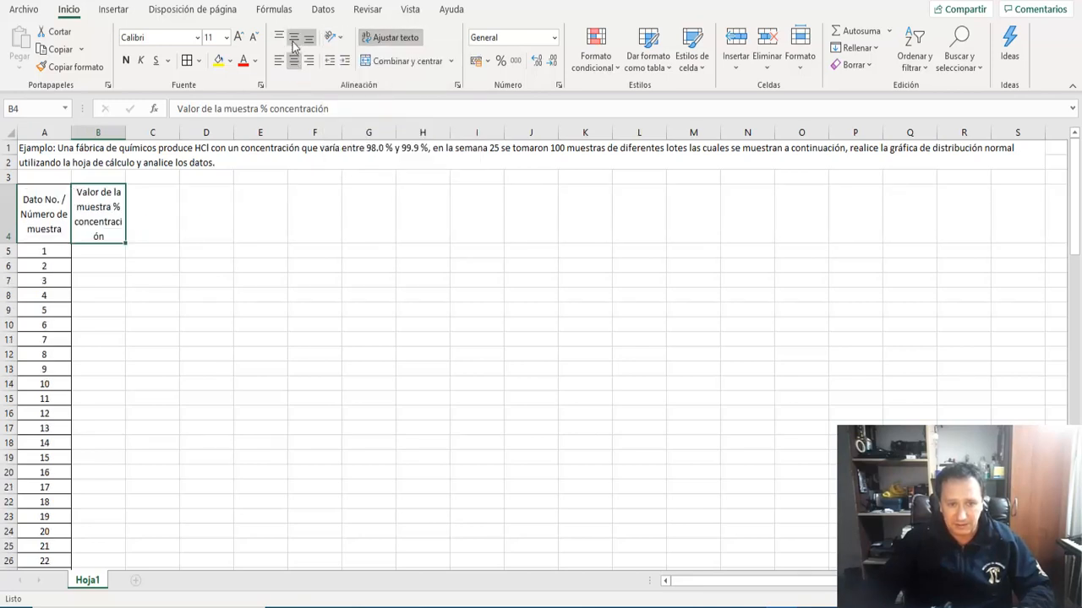
left_click(293, 37)
left_click_drag(126, 132, 142, 132)
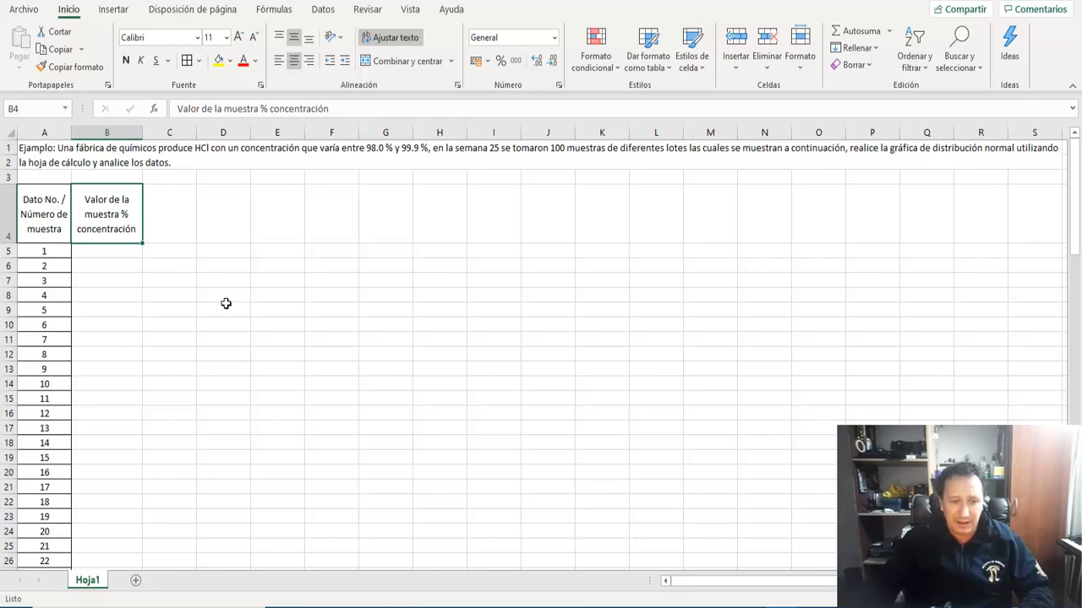
- Begin a random-number formula in B5 using ALEATORIO.ENTRE with 9799 as its lower limit
left_click(127, 253)
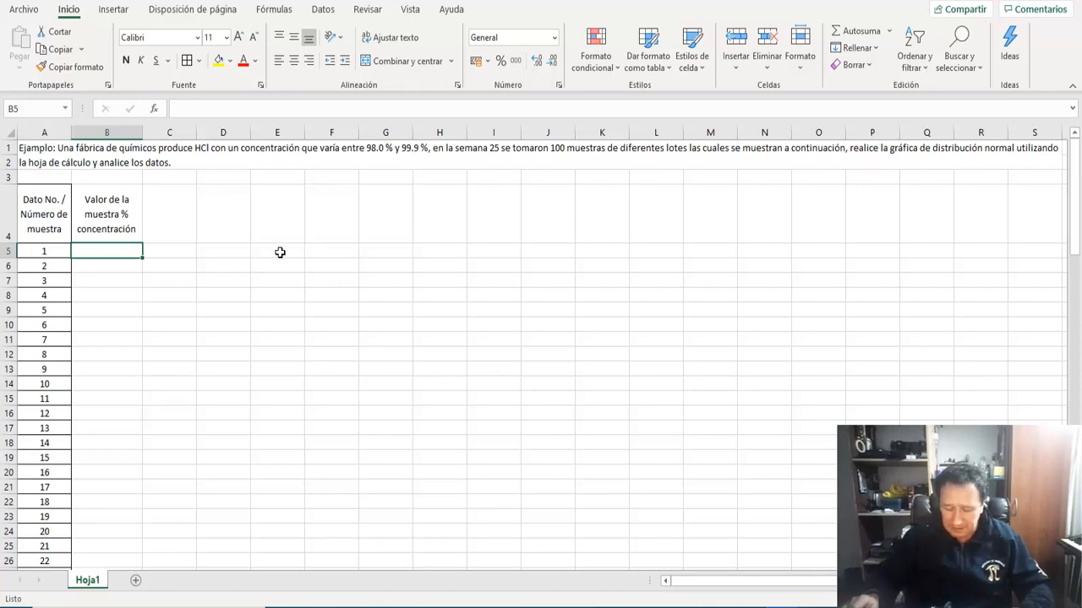
type("+aleatorio")
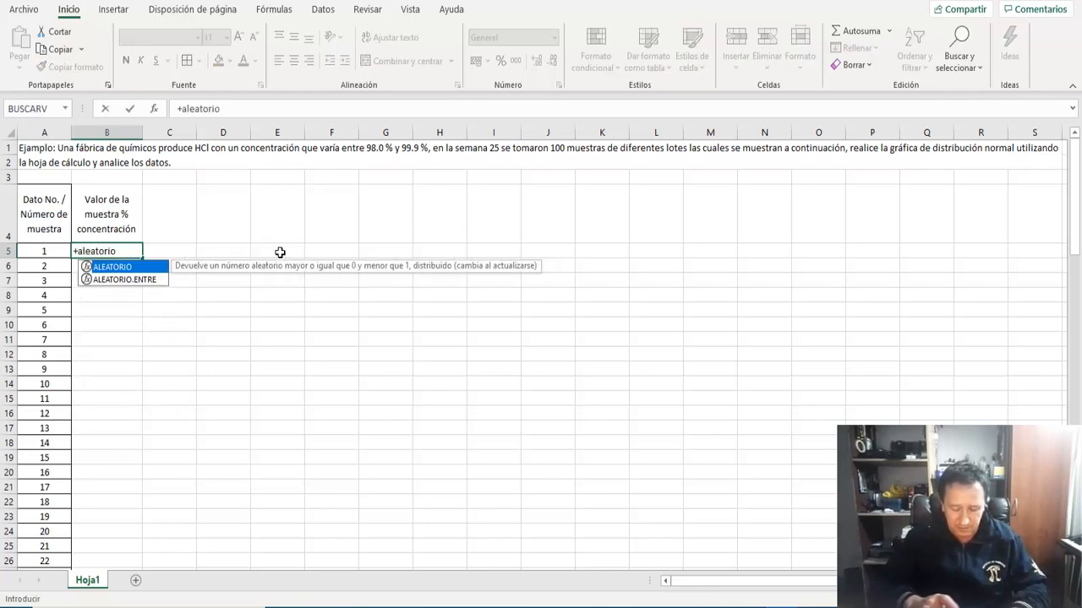
type(".entre")
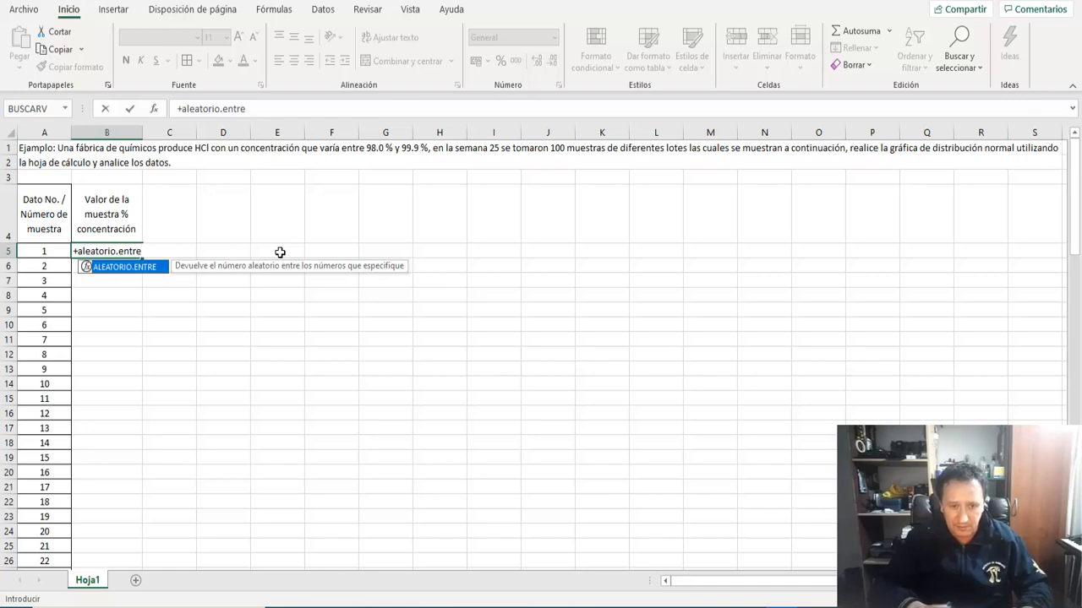
type("(")
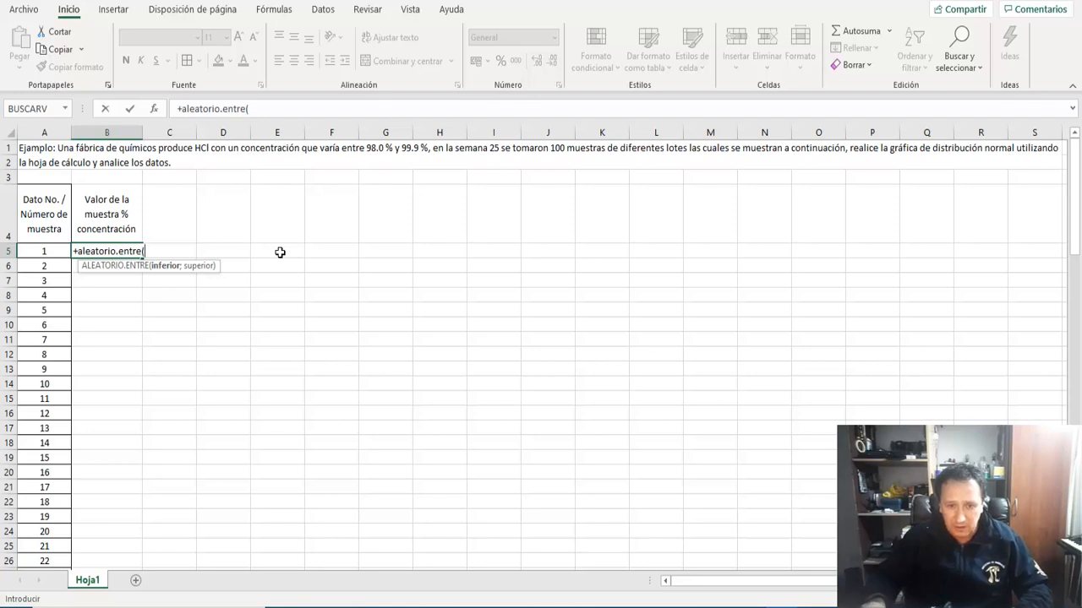
type("98")
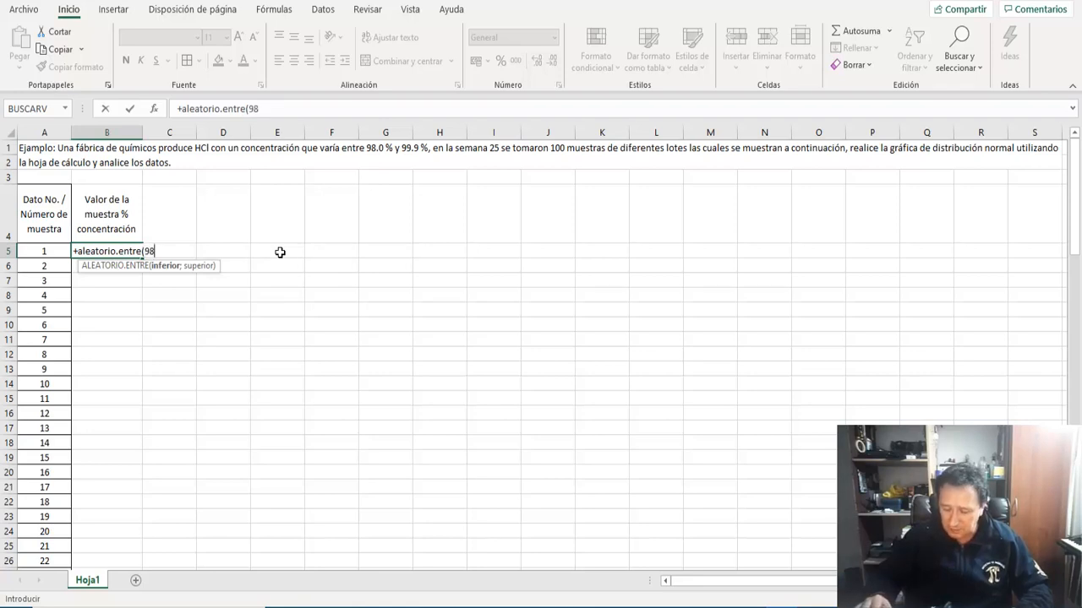
key("BackSpace")
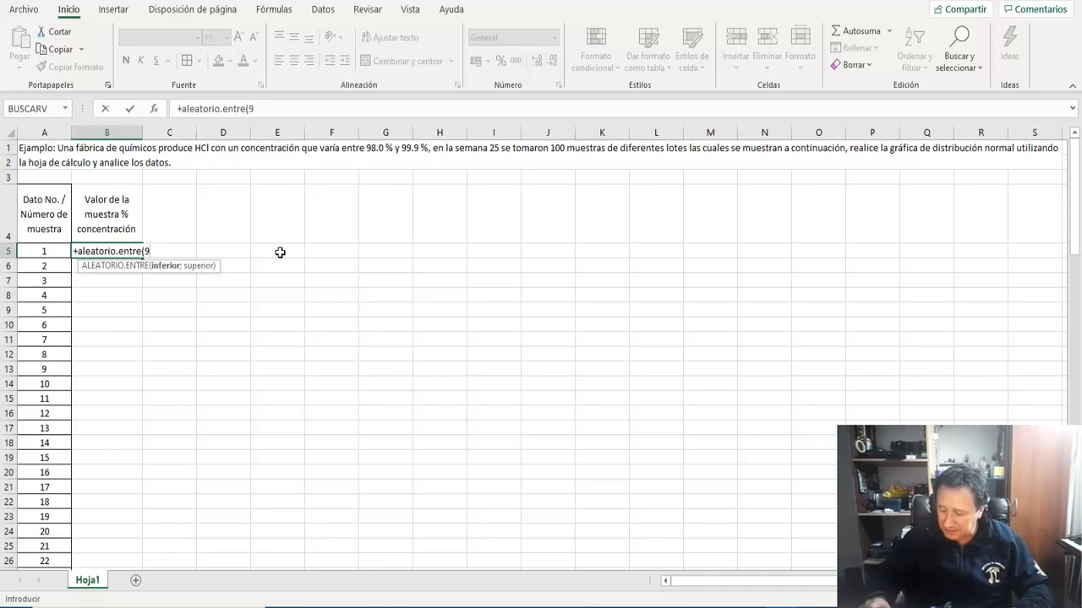
type("7")
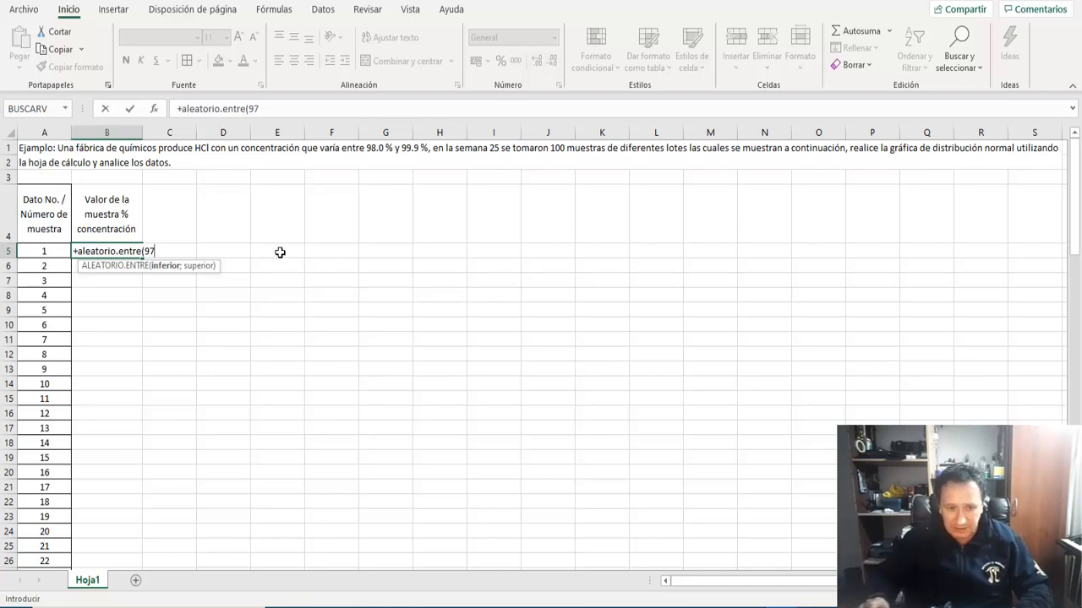
type("99")
key("Return")
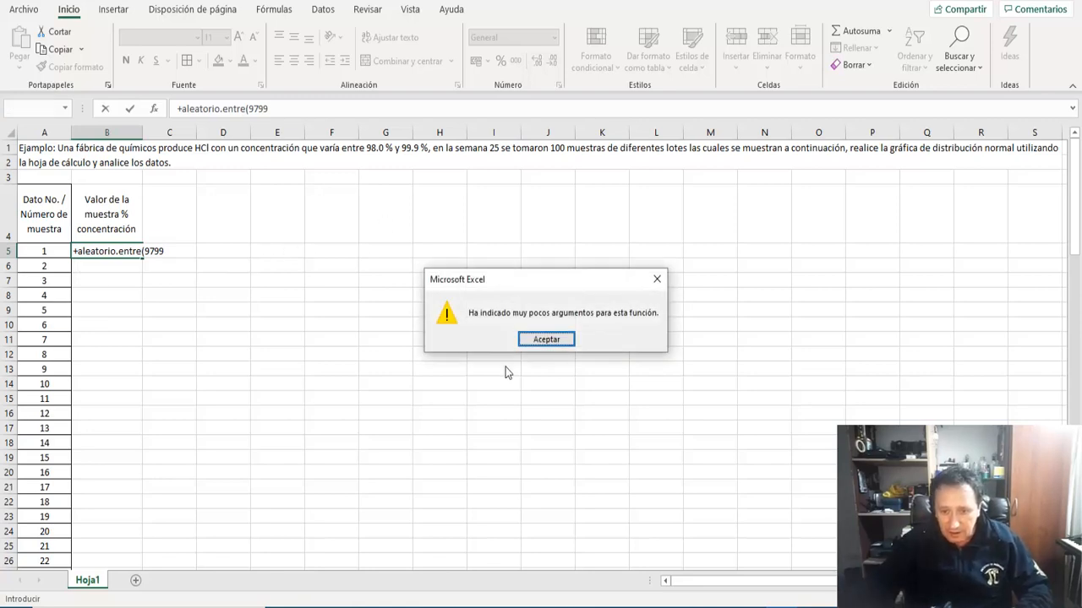
left_click(534, 339)
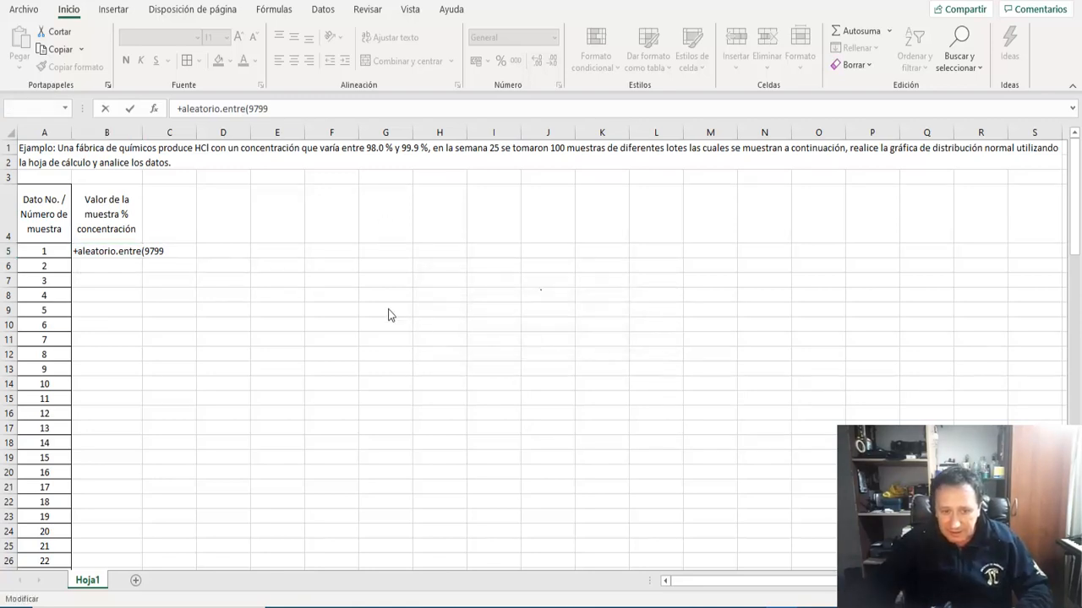
- Complete the B5 formula with the upper limit 9991, giving ALEATORIO.ENTRE(9799;9991)
left_click(178, 254)
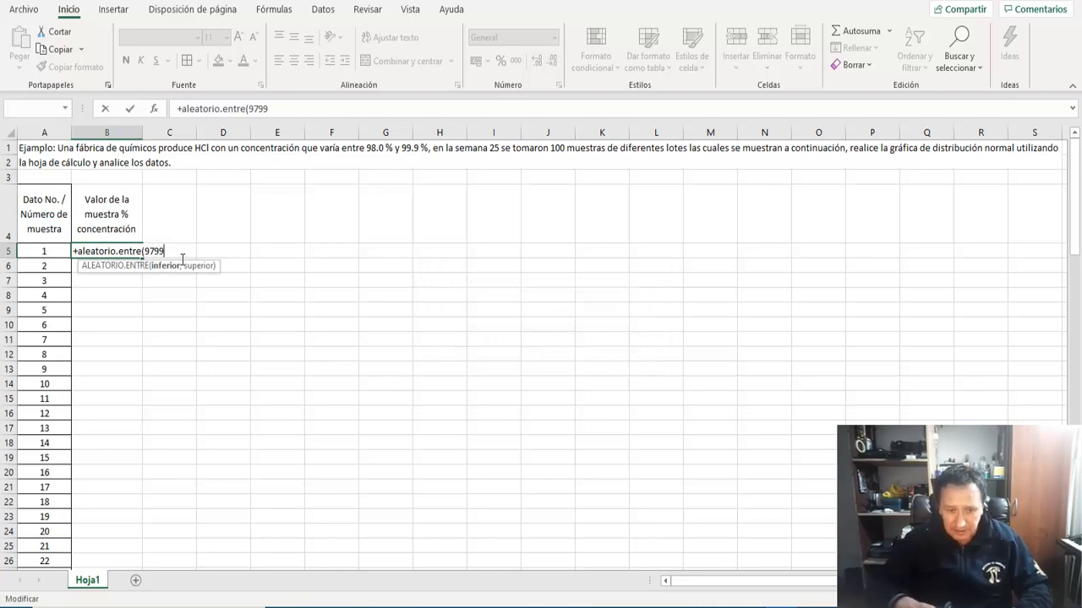
type(";")
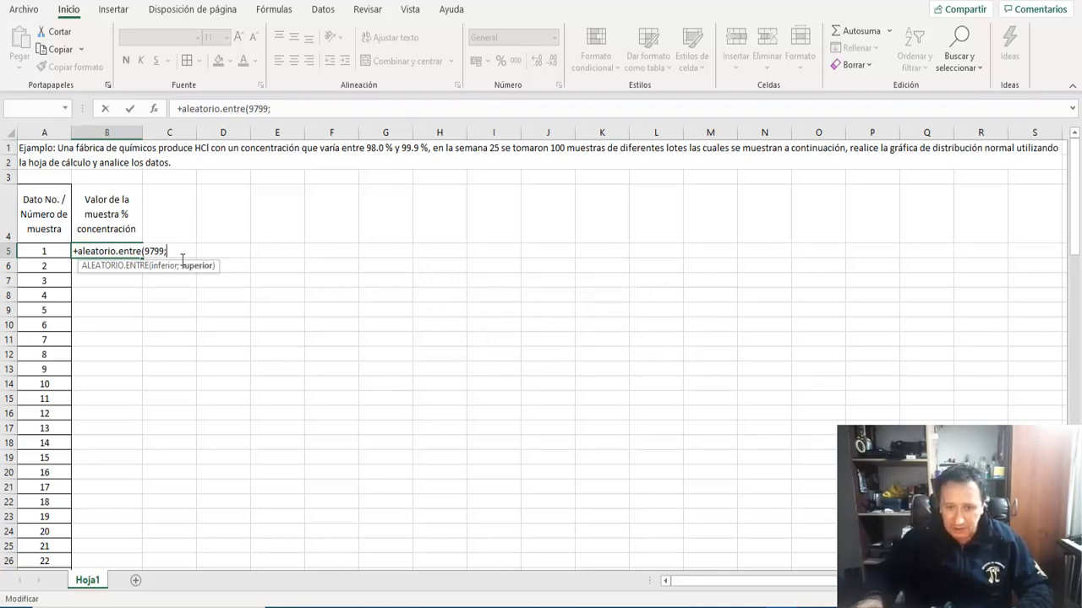
type("999")
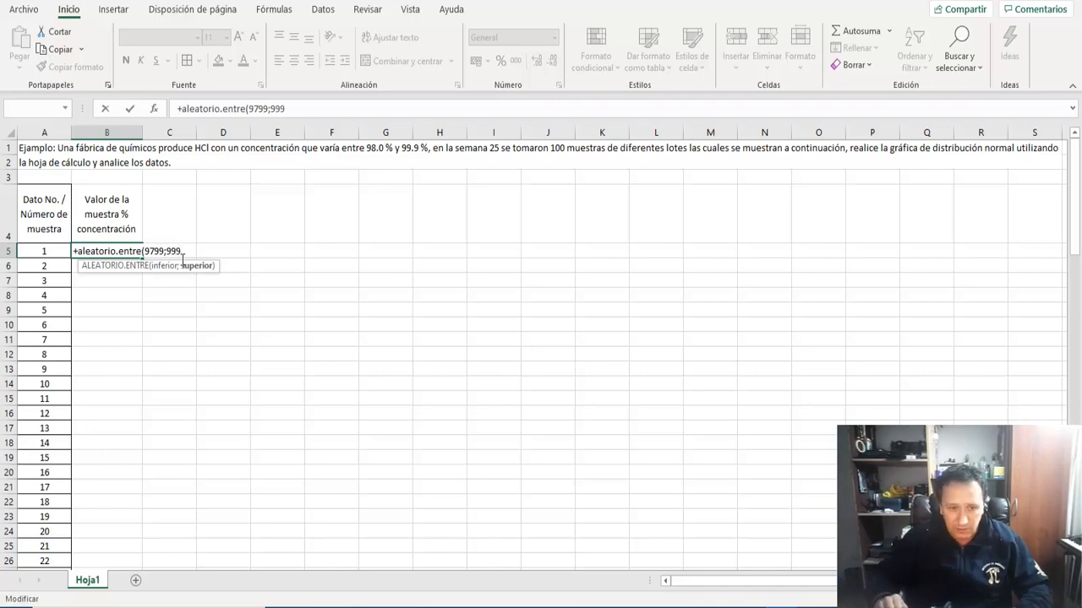
type("1")
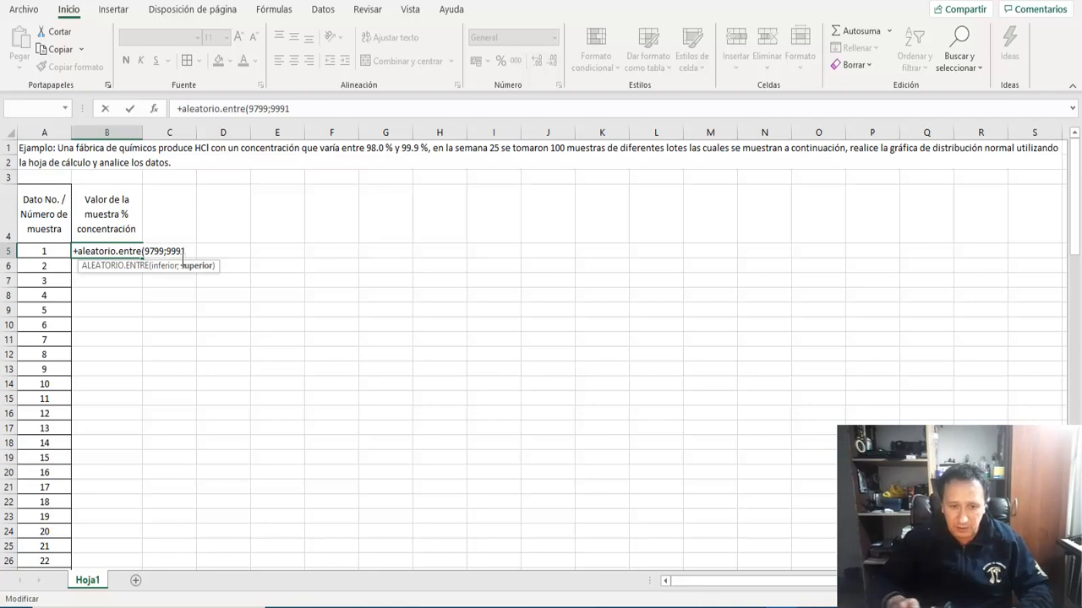
type(")")
key("Return")
key("Up")
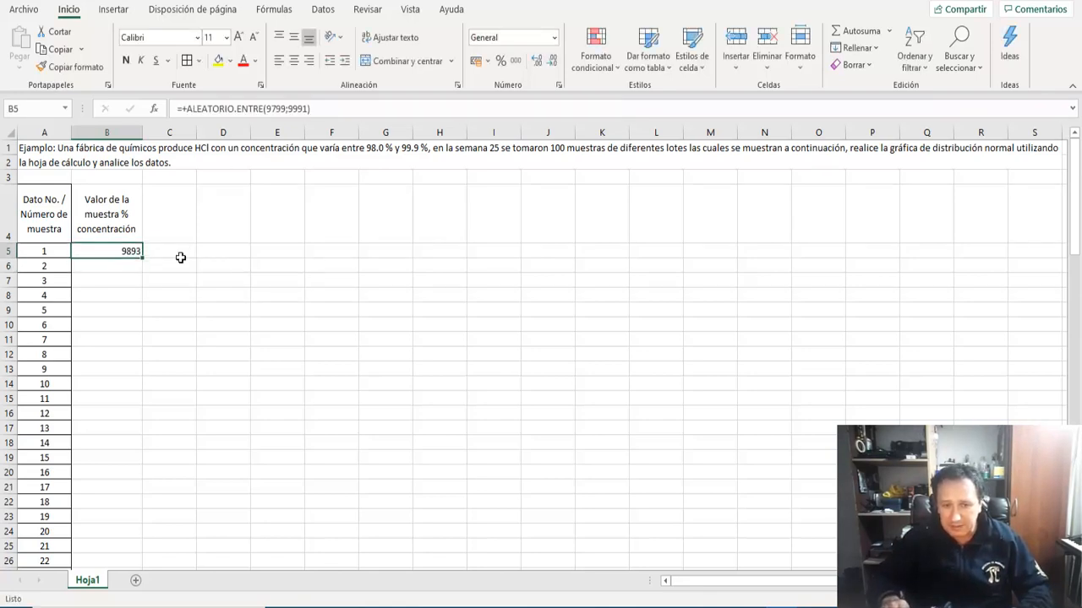
- Divide the random-number formula in B5 by 100
key("F2")
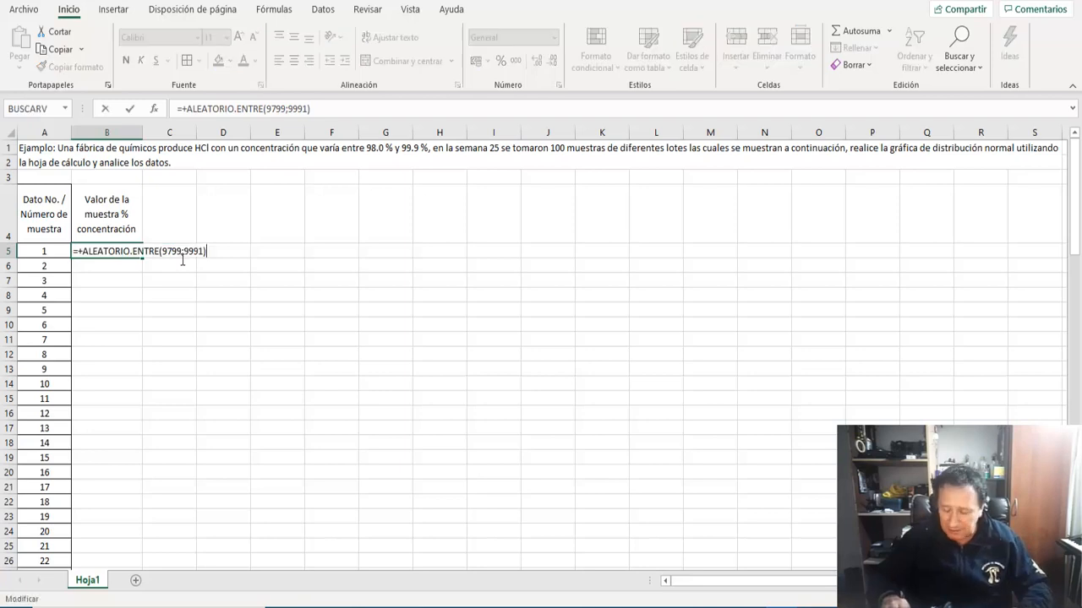
type("/100")
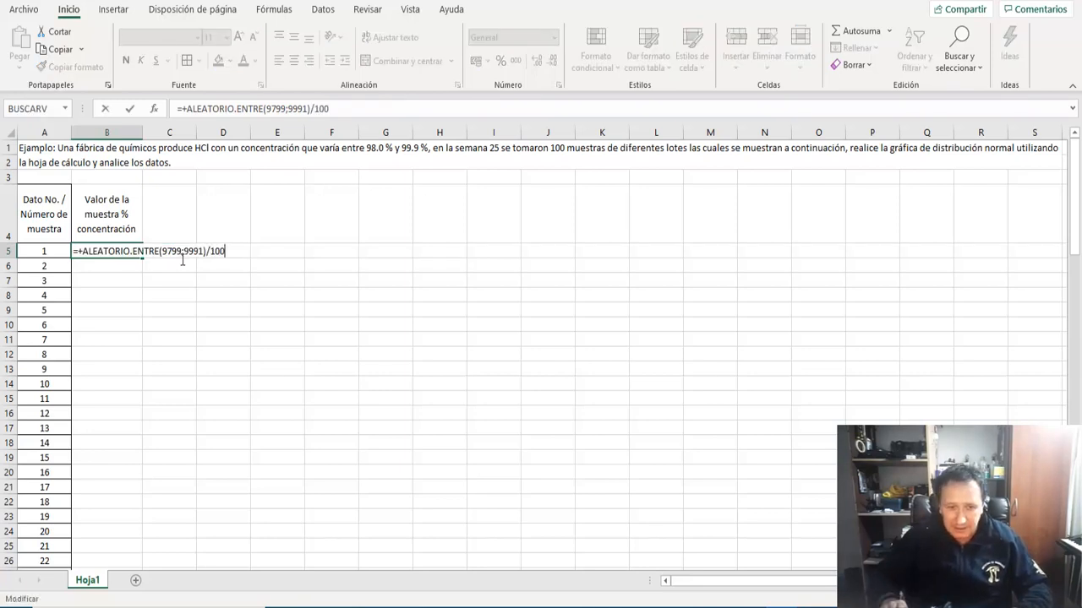
key("Return")
key("Up")
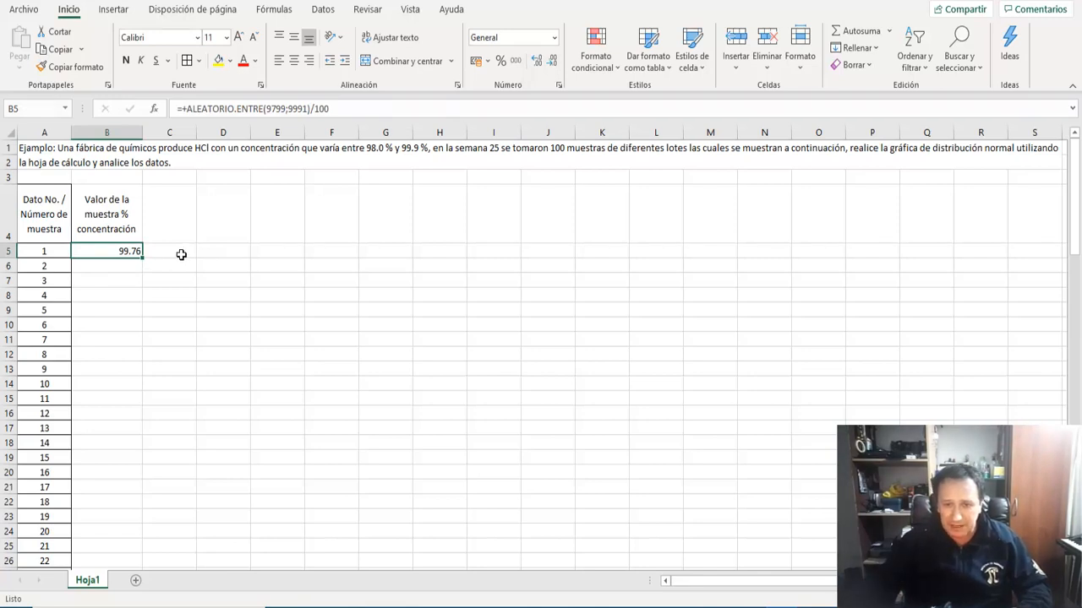
- Format the concentration value in B5 as a number with two decimal places
left_click(538, 64)
left_click(538, 64)
left_click(538, 65)
left_click(538, 65)
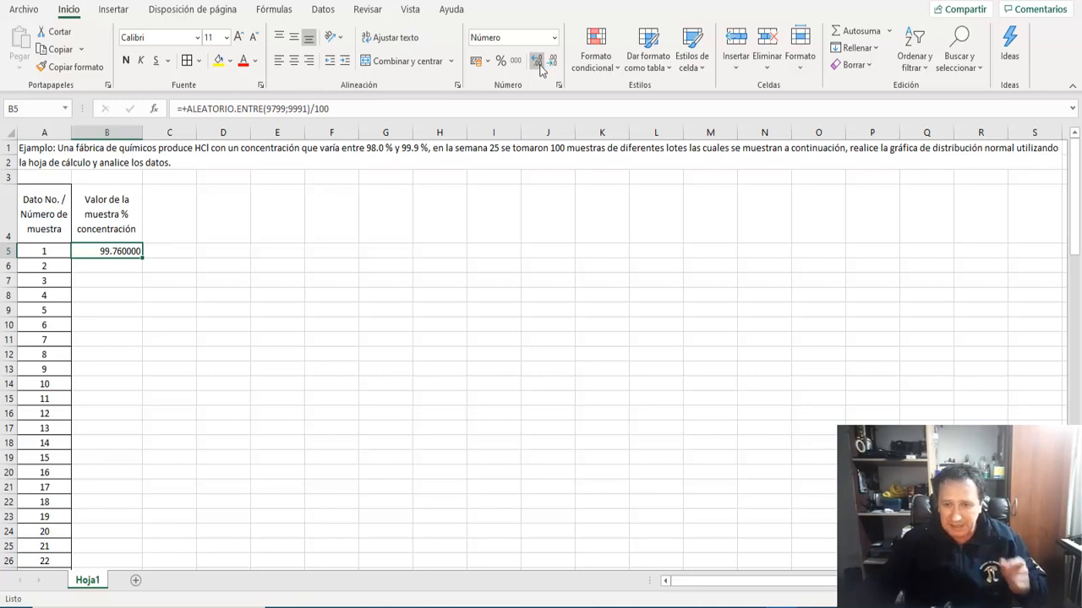
left_click(554, 66)
left_click(554, 66)
left_click(553, 66)
left_click(553, 66)
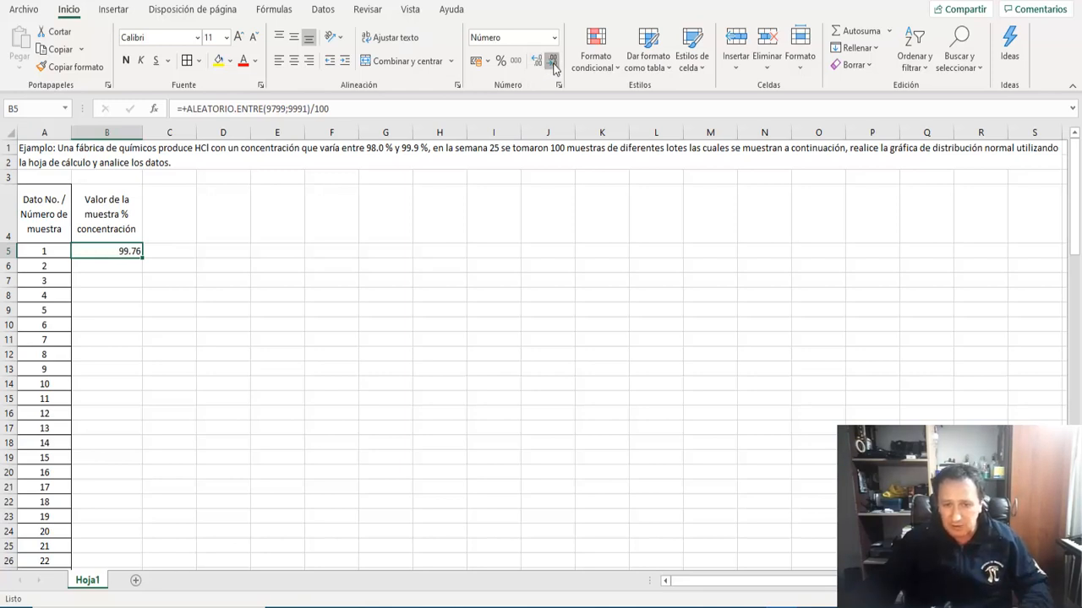
left_click(553, 66)
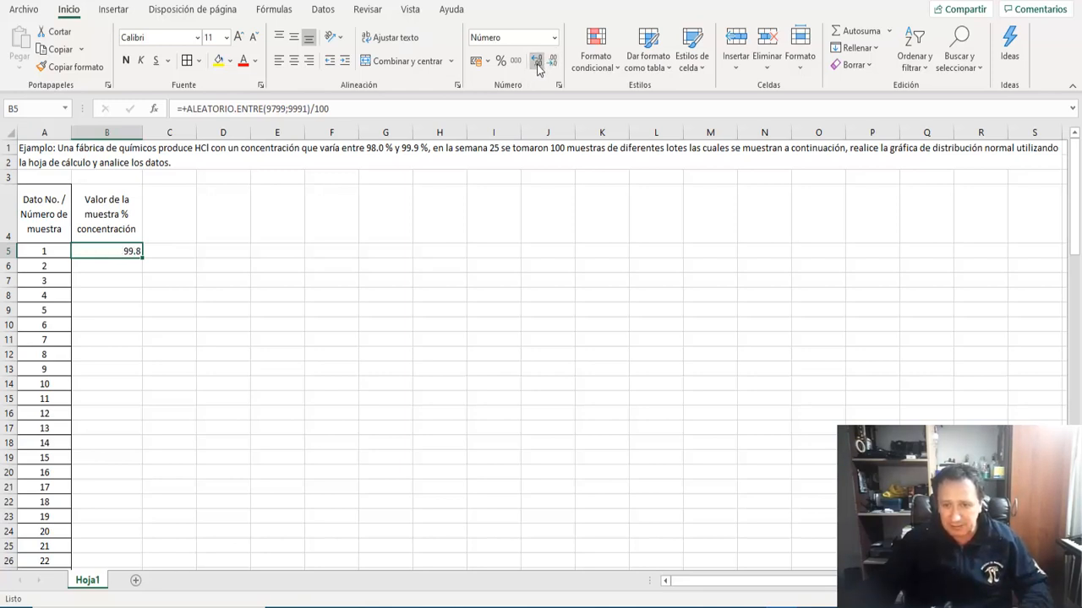
left_click(541, 64)
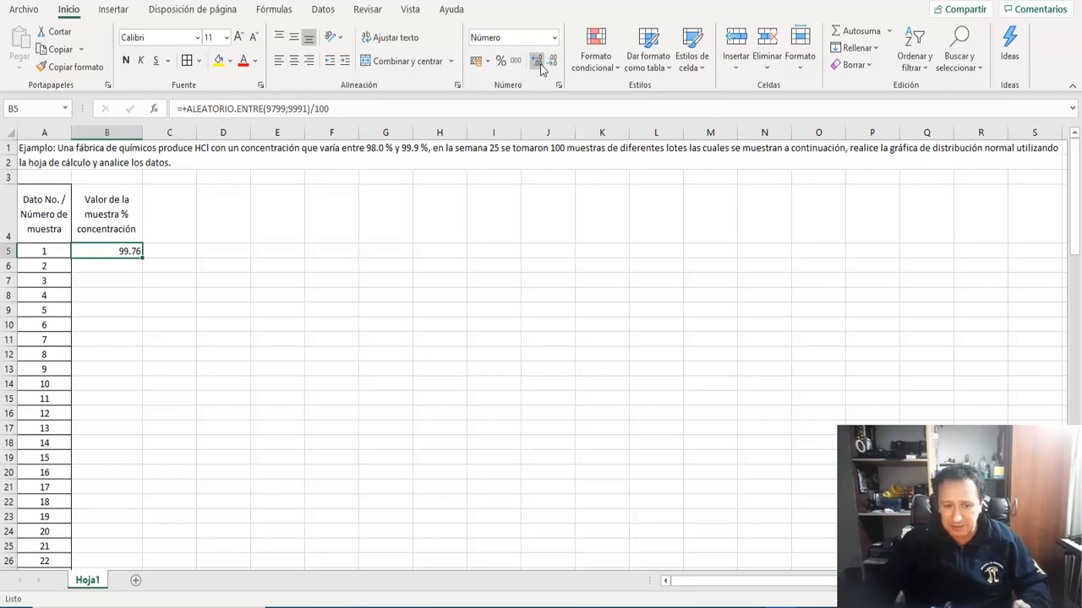
- Fill the B5 formula down the column for all 100 samples, through B104
double_click(147, 265)
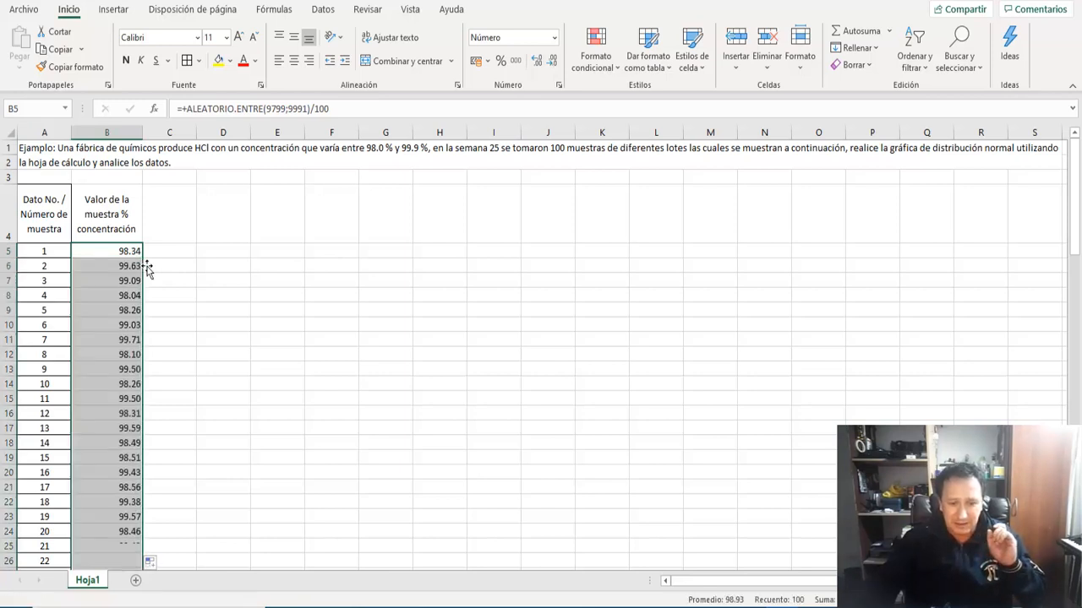
scroll(148, 268, "down", 1)
scroll(143, 267, "down", 20)
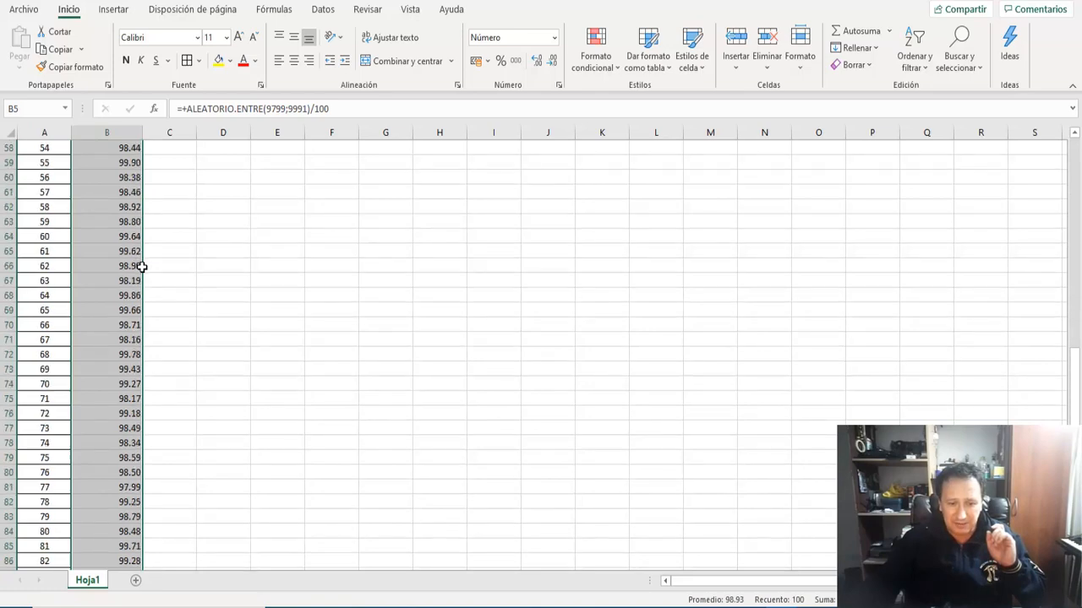
scroll(144, 267, "up", 20)
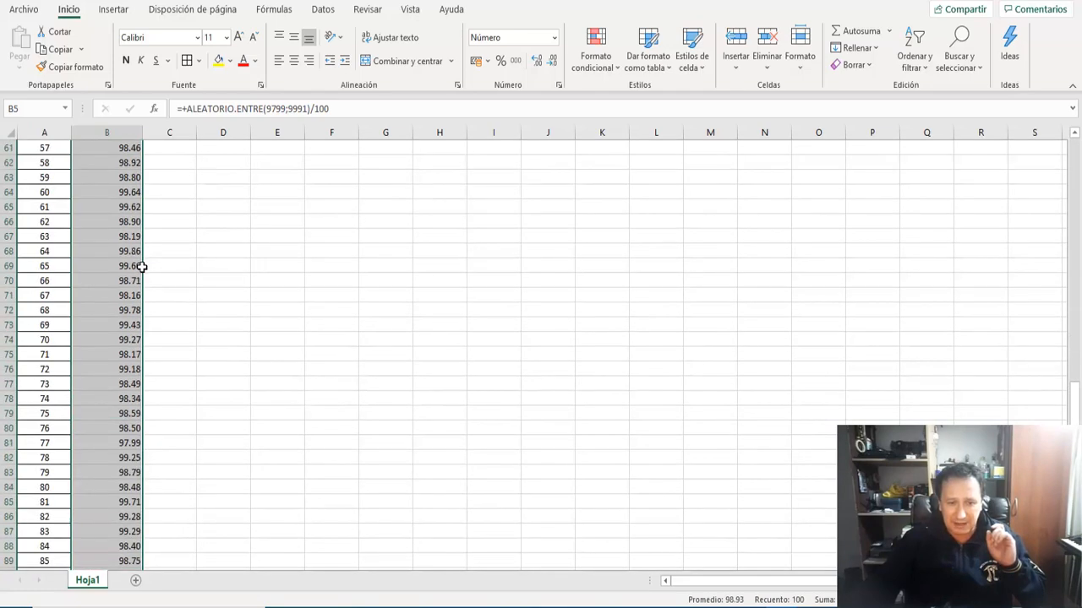
scroll(142, 267, "up", 4)
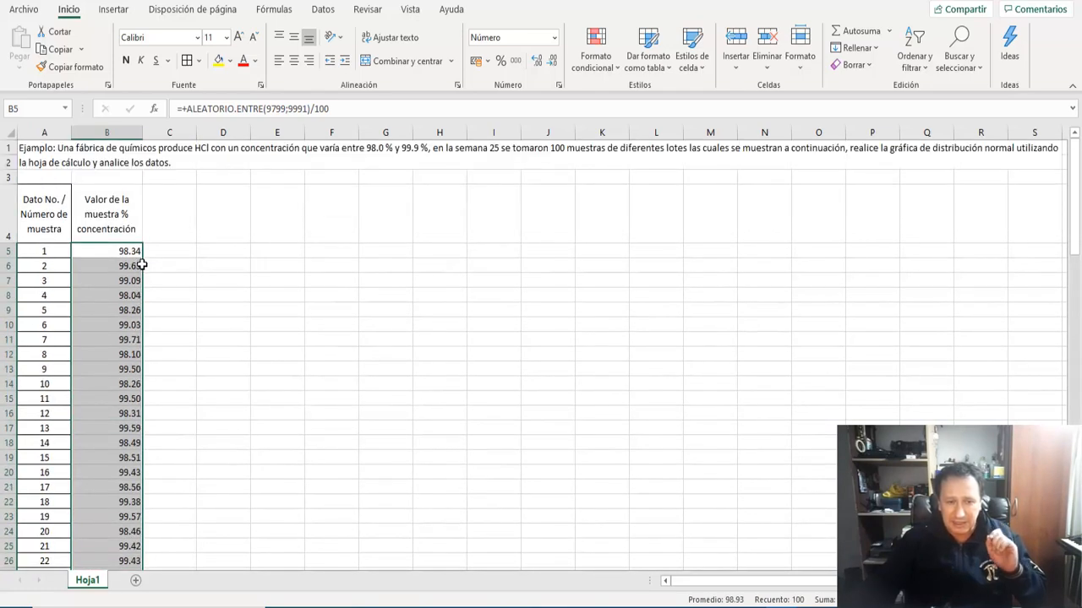
- Center the concentration column B4:B104 horizontally and vertically and apply all borders to it
left_click(115, 200)
key("ctrl+shift+Down")
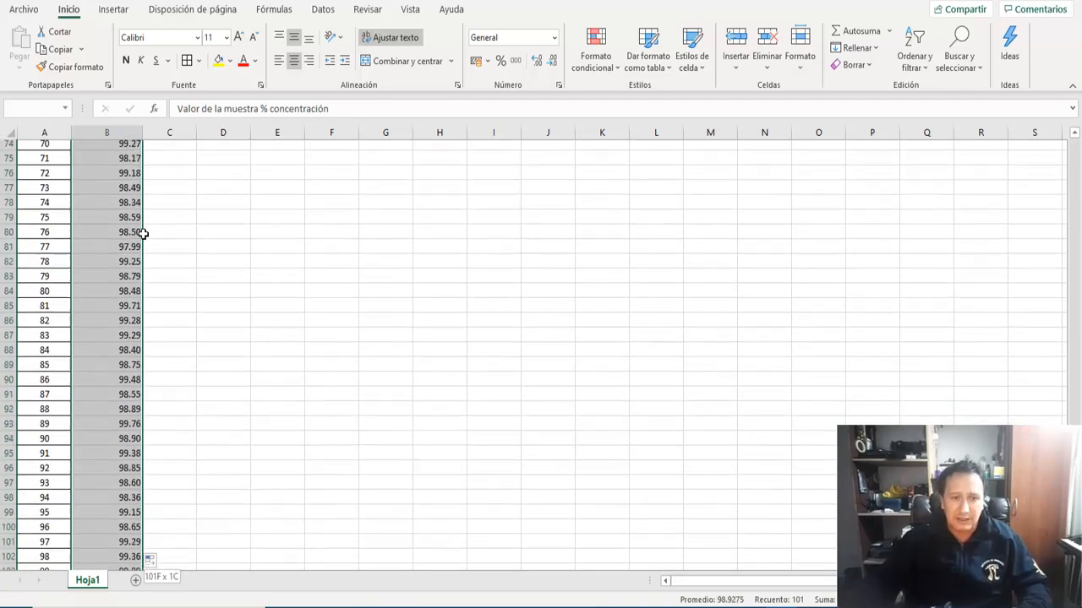
scroll(169, 220, "up", 20)
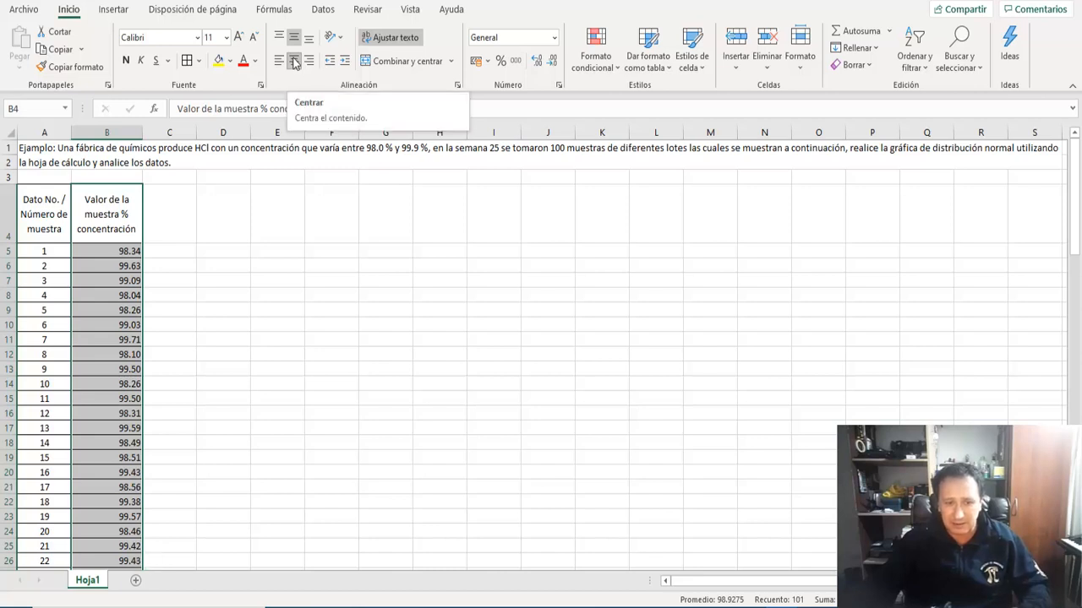
left_click(295, 39)
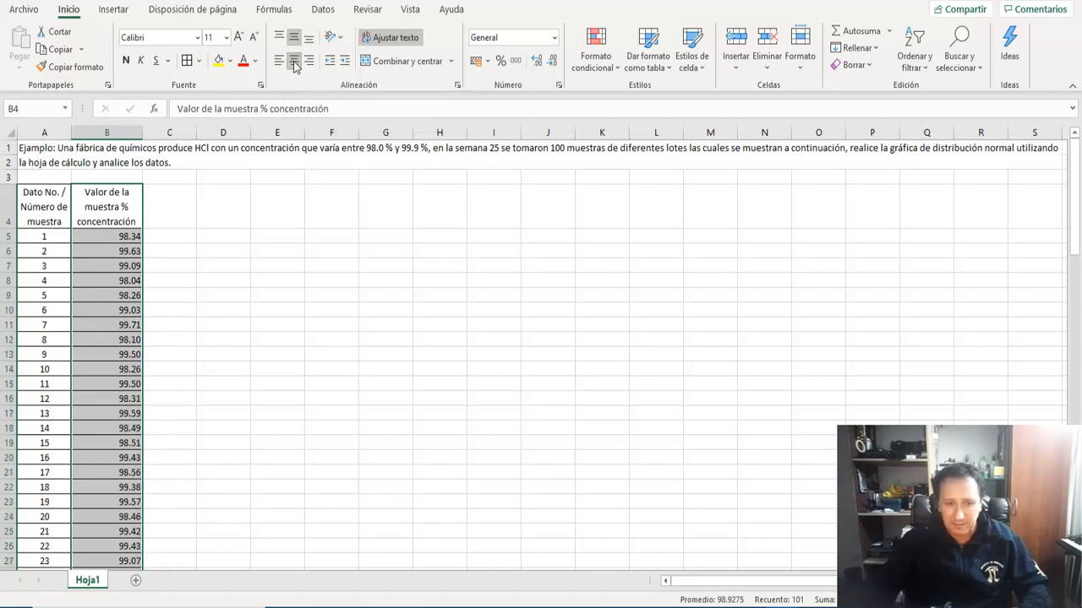
left_click(294, 66)
left_click(294, 65)
left_click(225, 208)
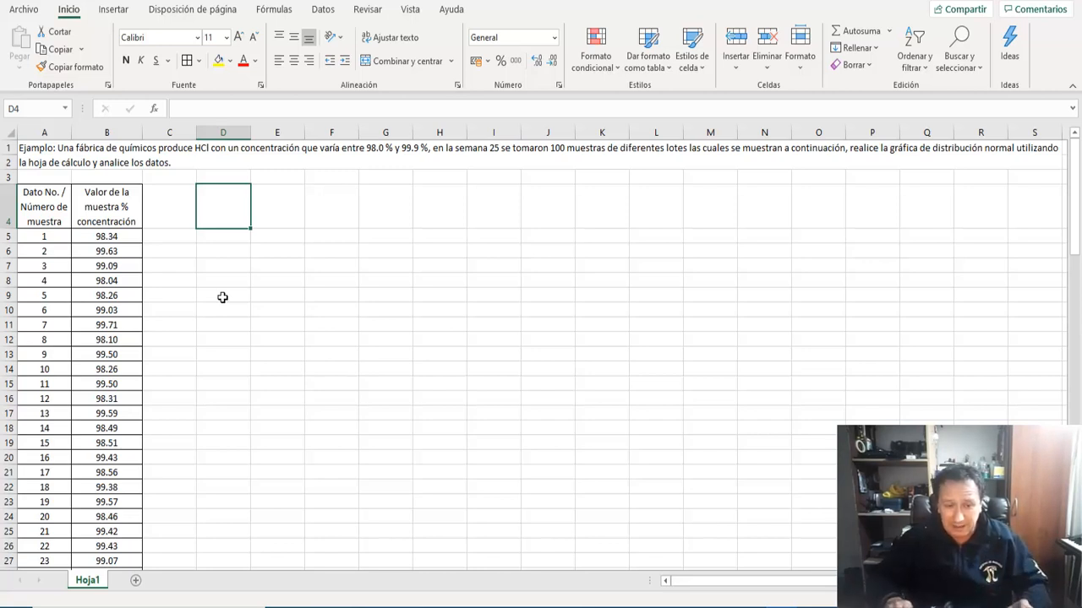
- Insert an empty row above the sample table's header row
key("Up")
key("Left")
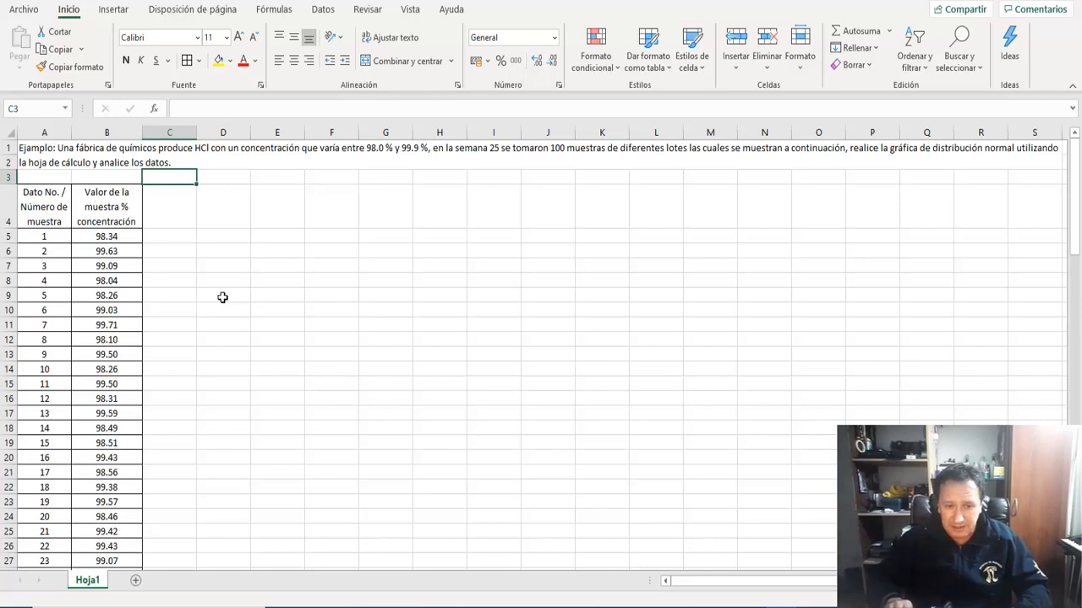
key("Down")
key("Left")
key("Down")
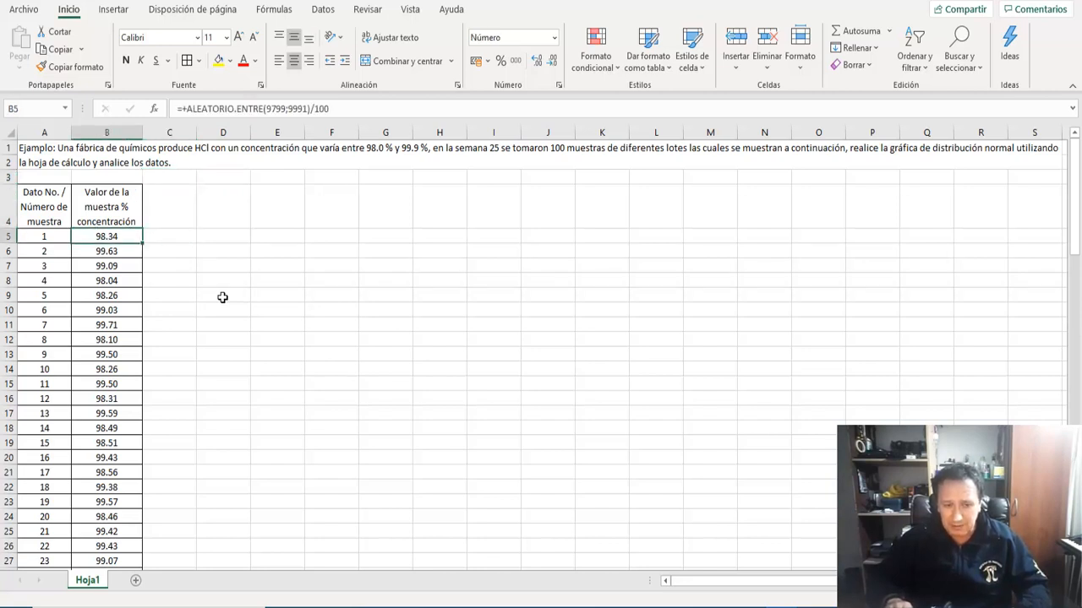
key("Up")
key("Up")
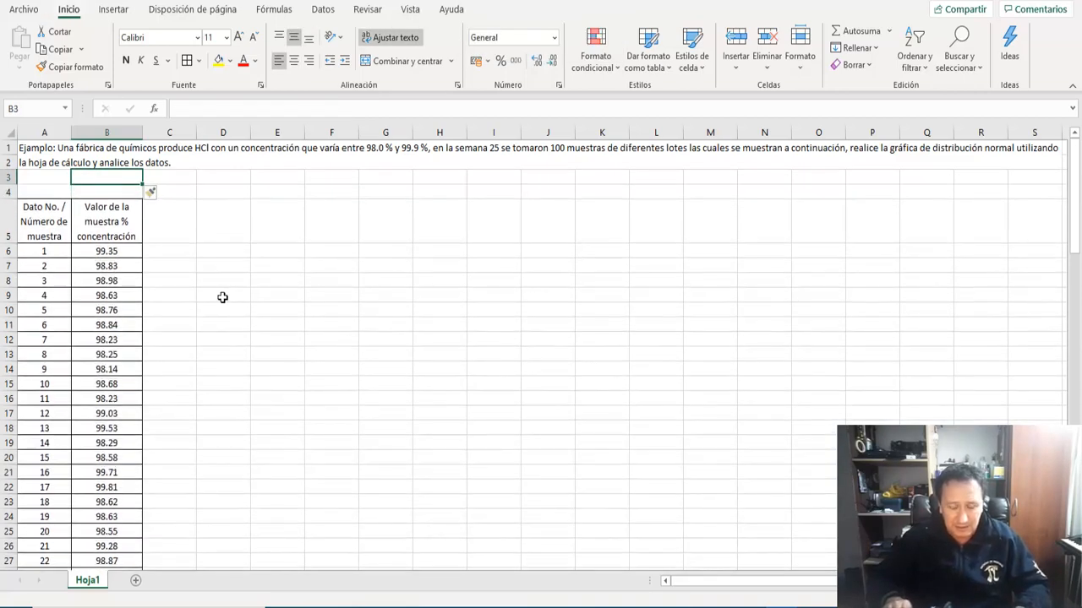
- Label cell A3 "Promedio" and apply all borders to A3:B4
key("Left")
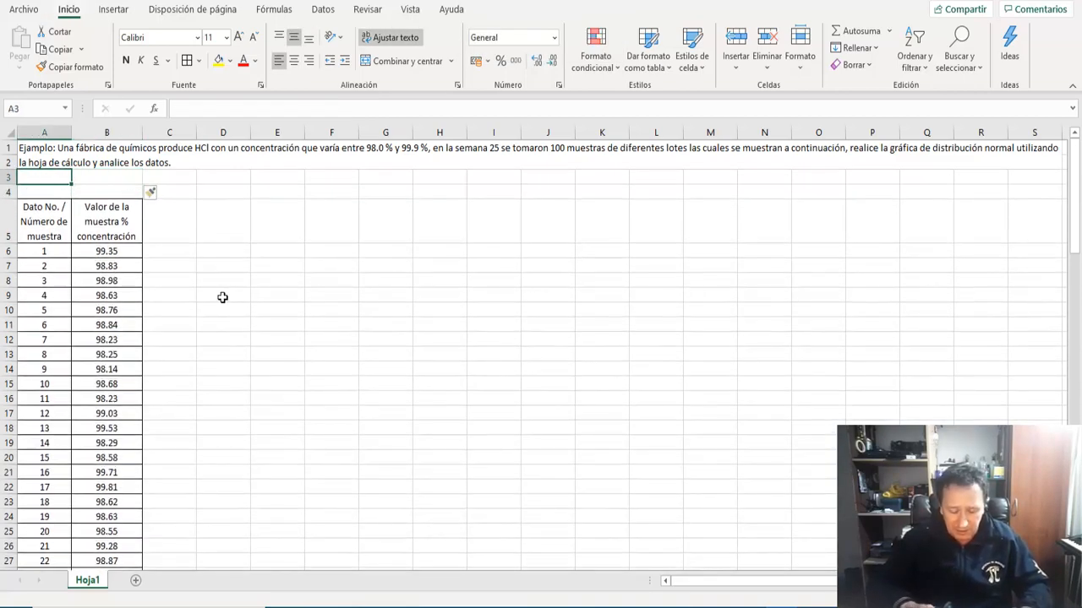
type("Promedio")
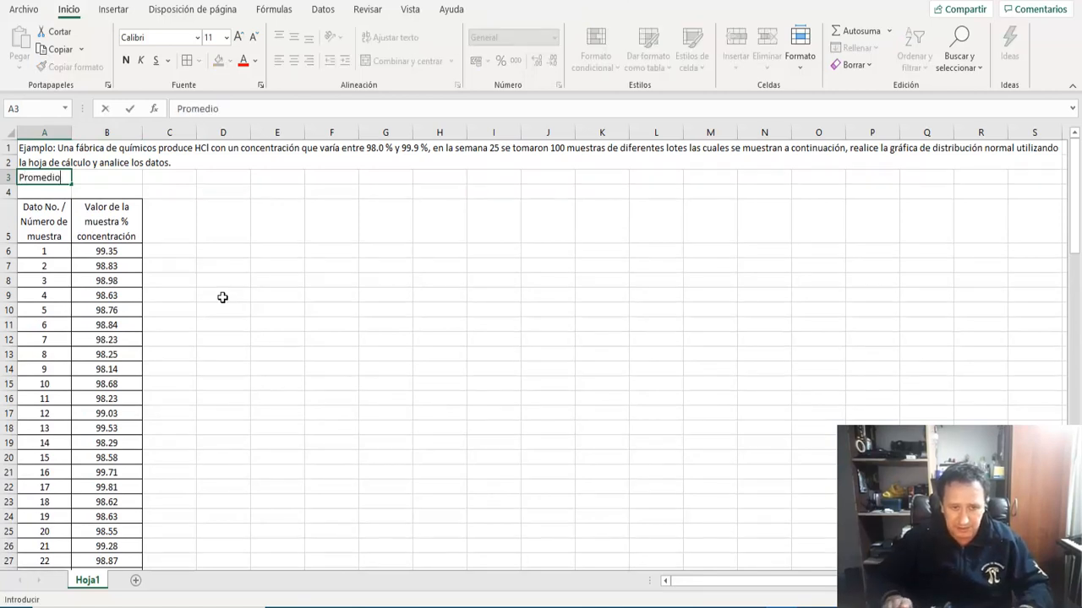
key("Return")
key("Up")
key("shift+Right")
key("shift+Down")
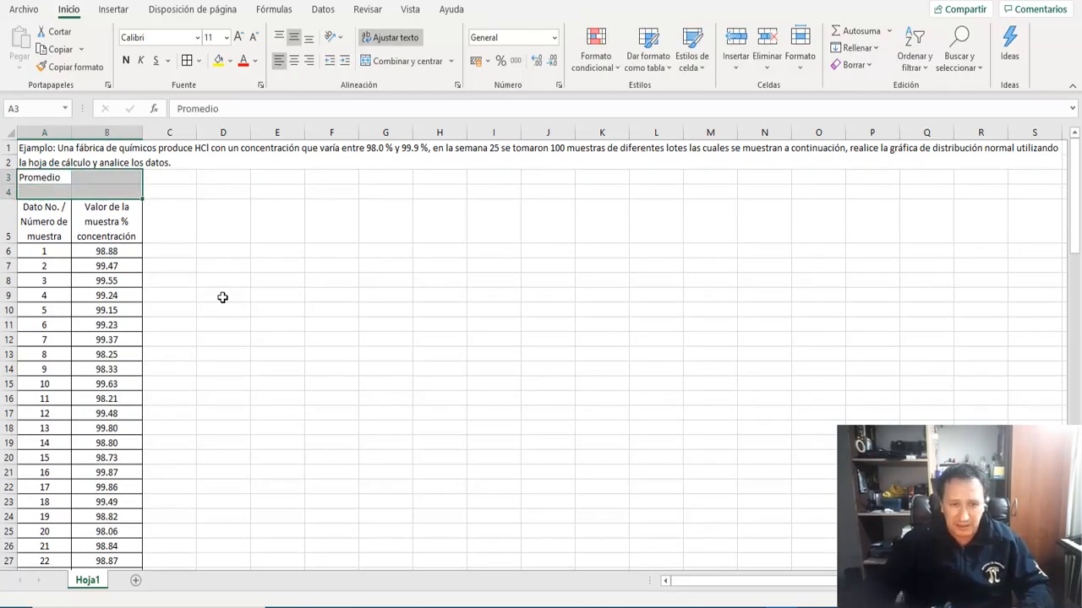
left_click(187, 61)
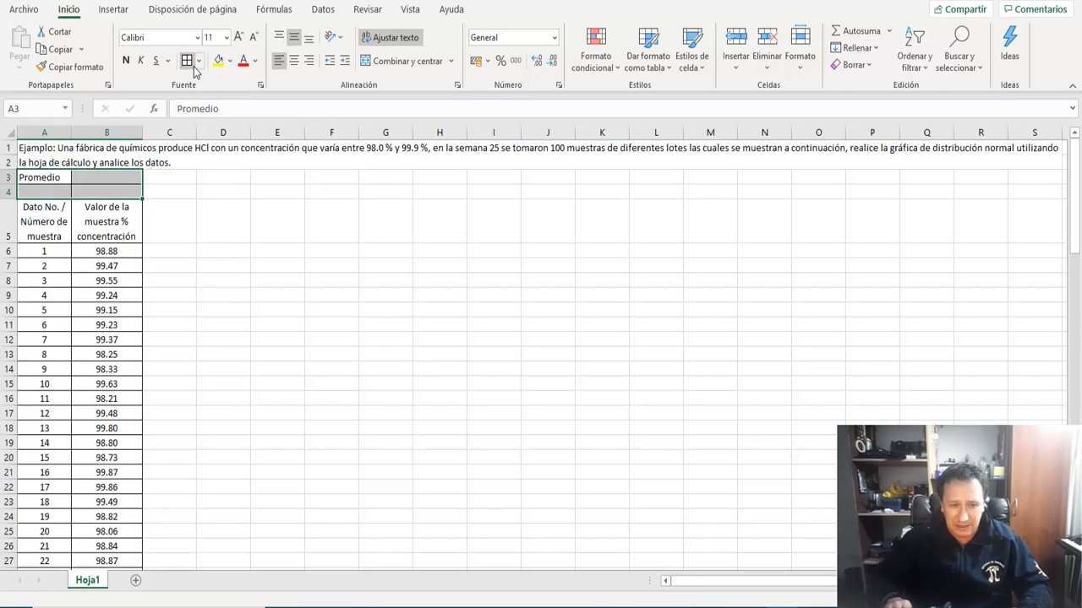
- Calculate the average of B6:B105 in B3 with the PROMEDIO function and center the result
key("Right")
type("+")
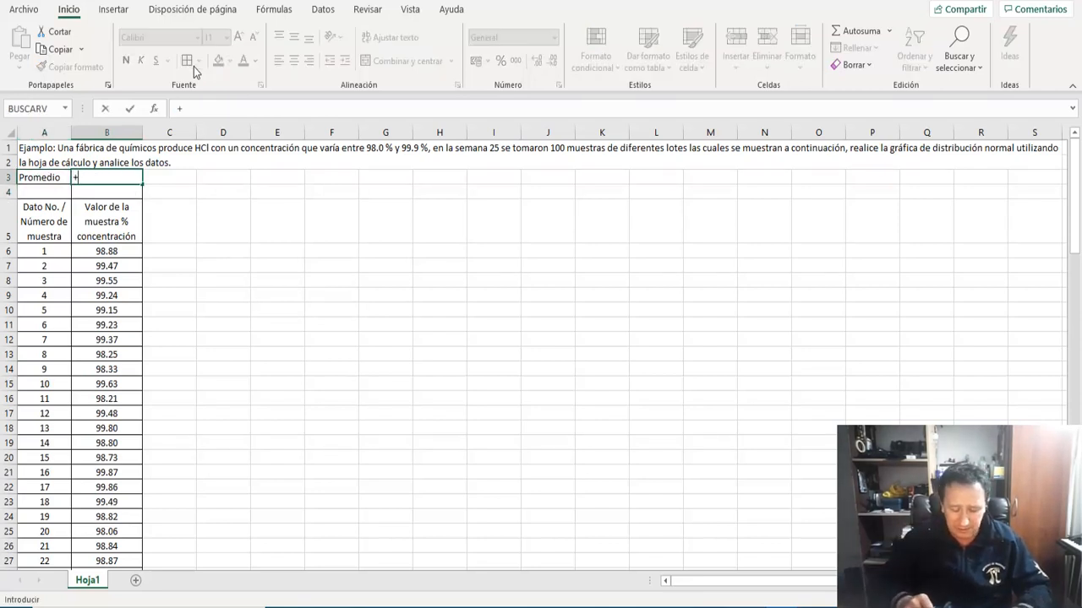
type("promedi")
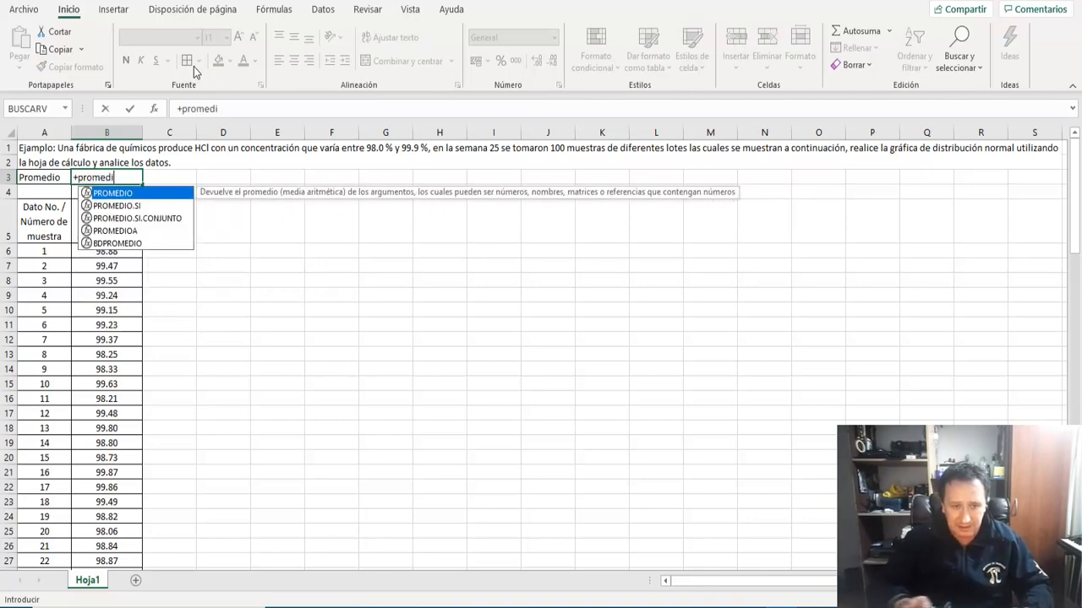
type("o(")
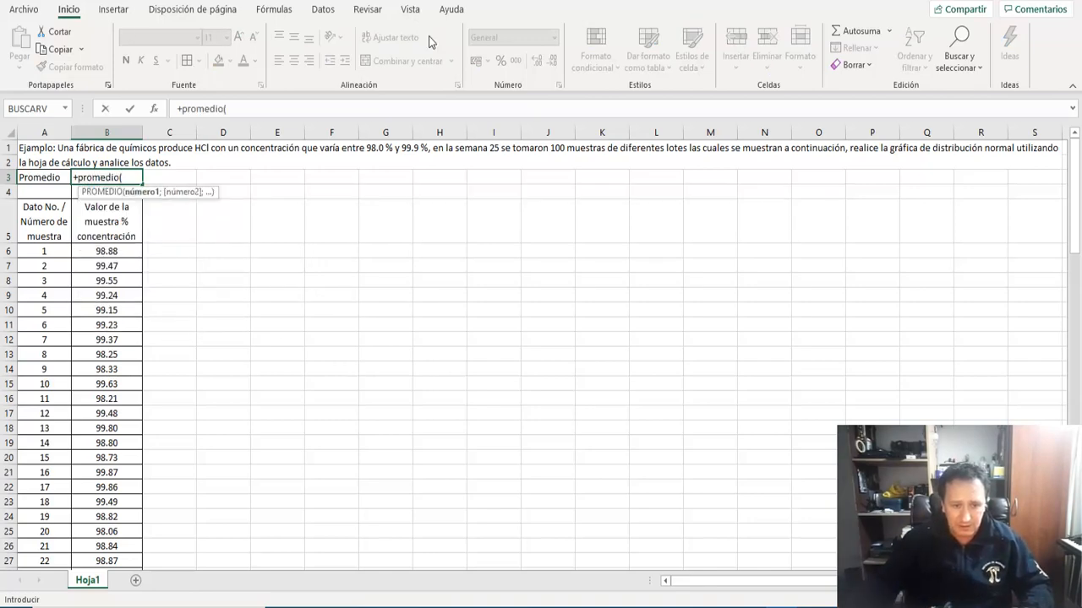
left_click(100, 254)
key("ctrl+shift+Down")
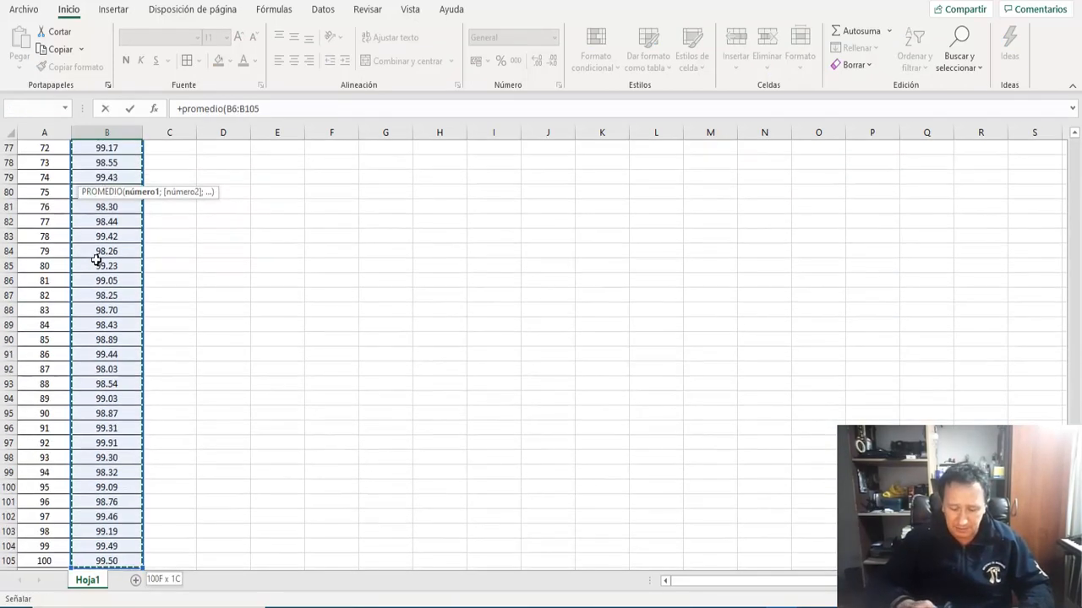
key("ctrl+Return")
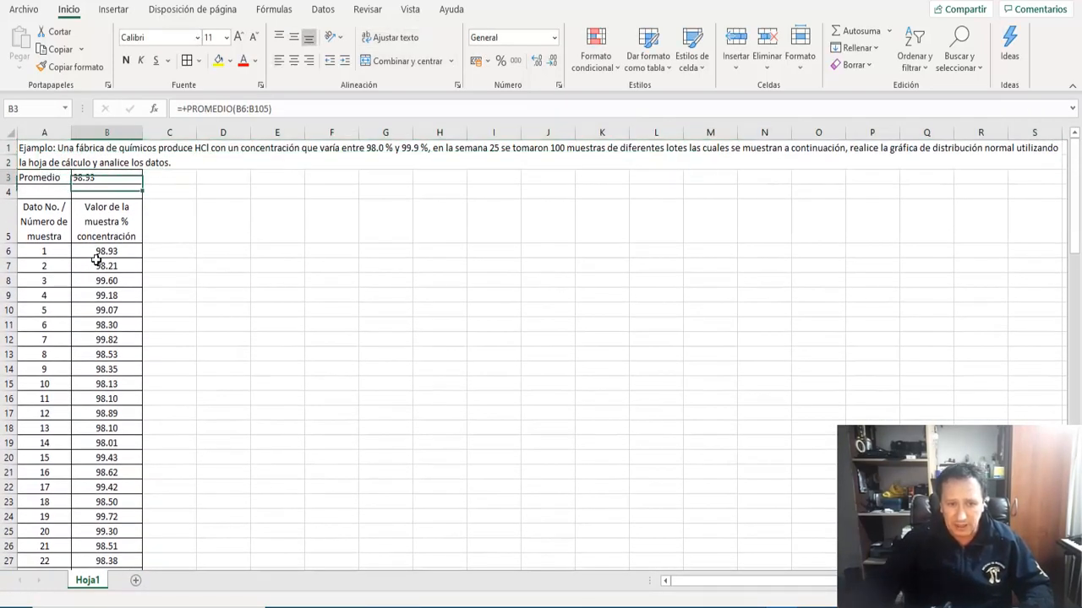
left_click(293, 60)
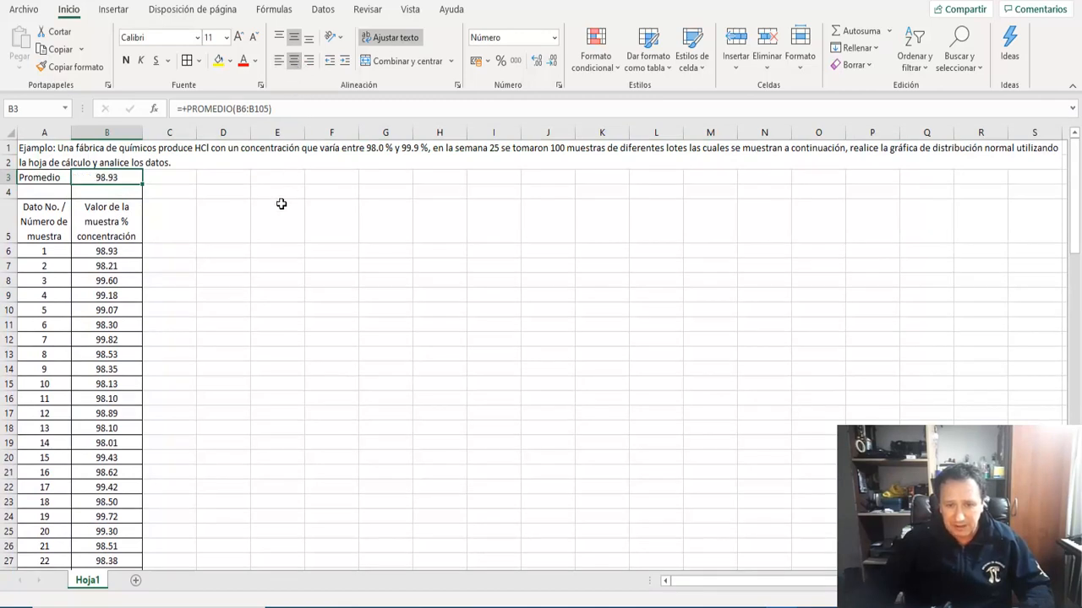
- Label cell A4 "Desviación Estándar"
left_click(138, 251)
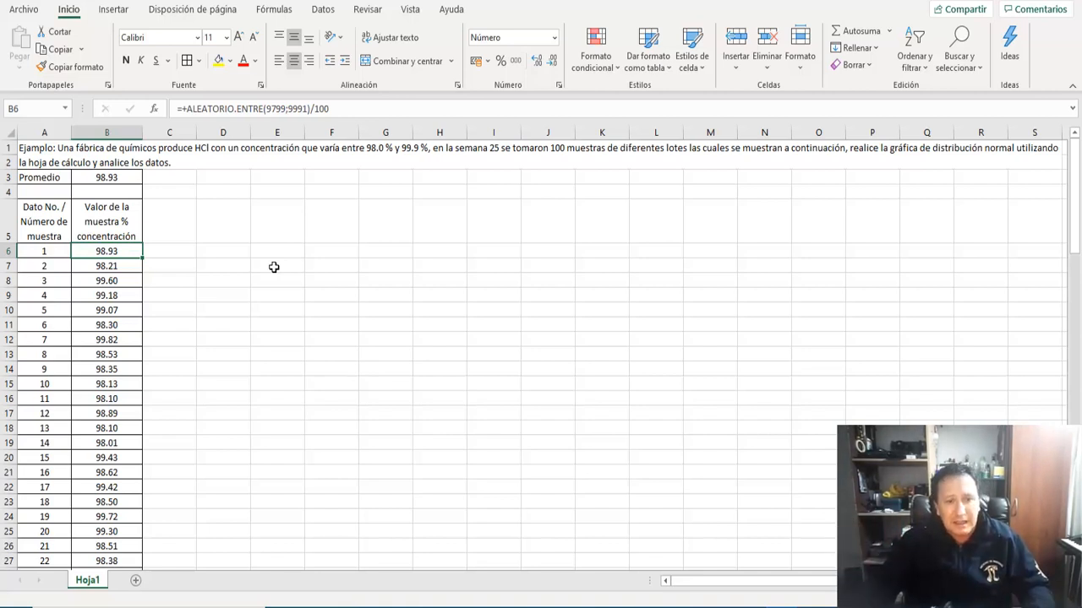
left_click(56, 194)
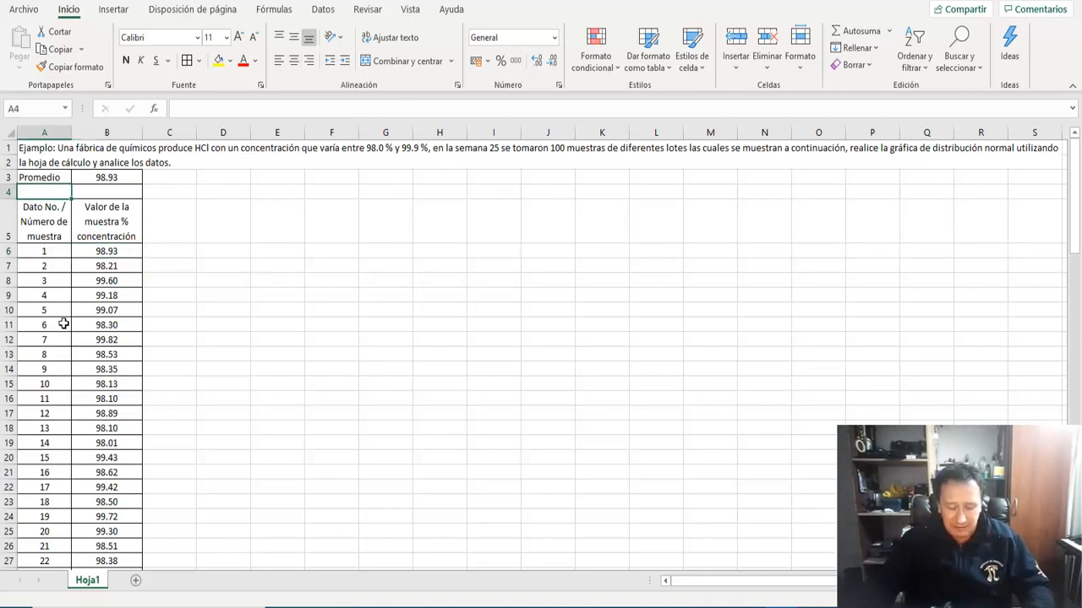
type("Des")
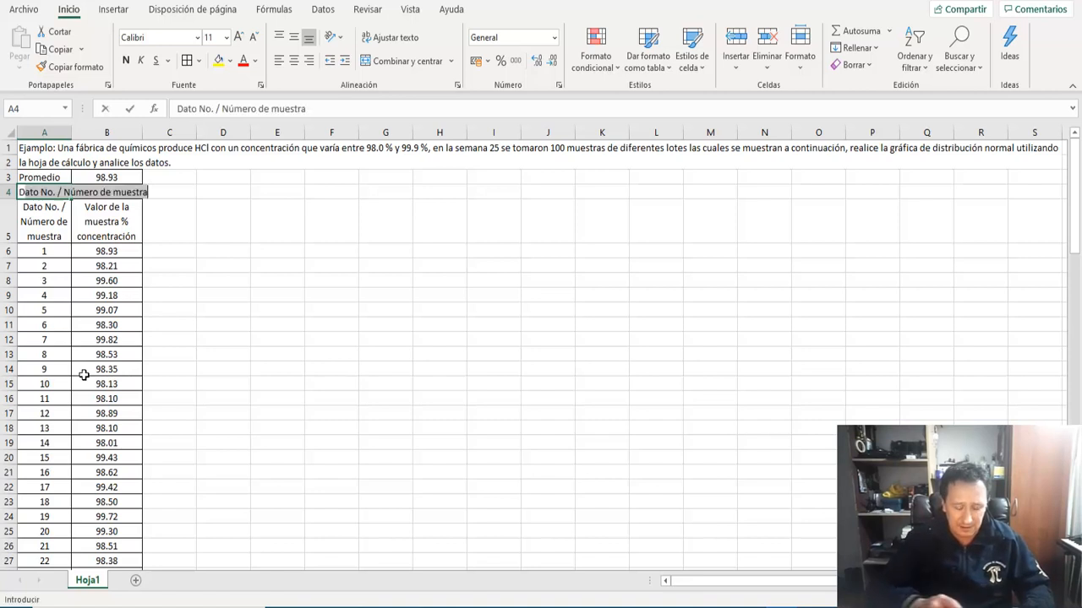
type("viac")
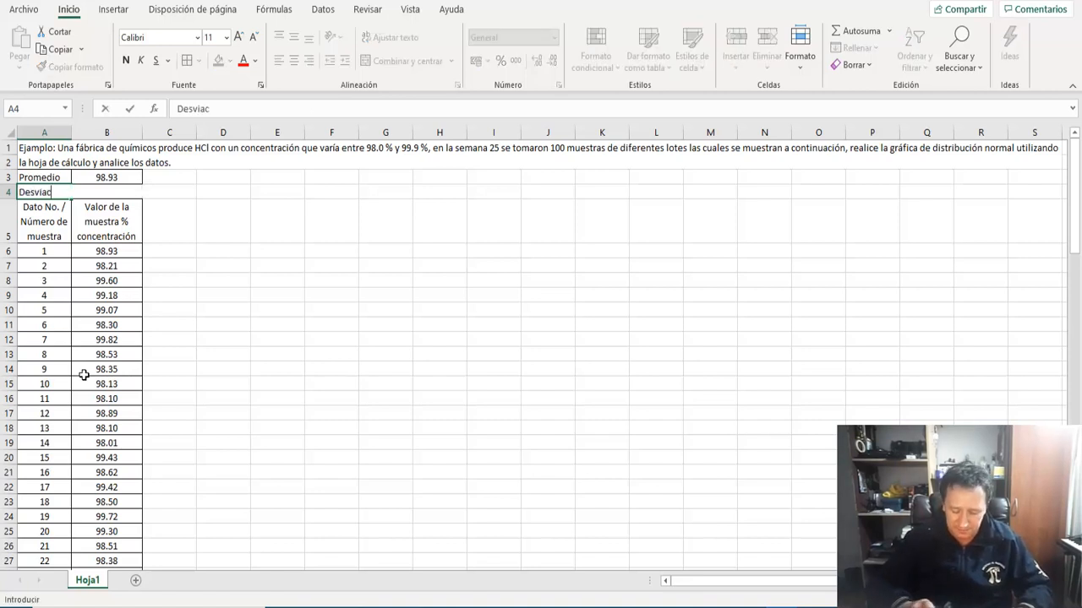
type("ión")
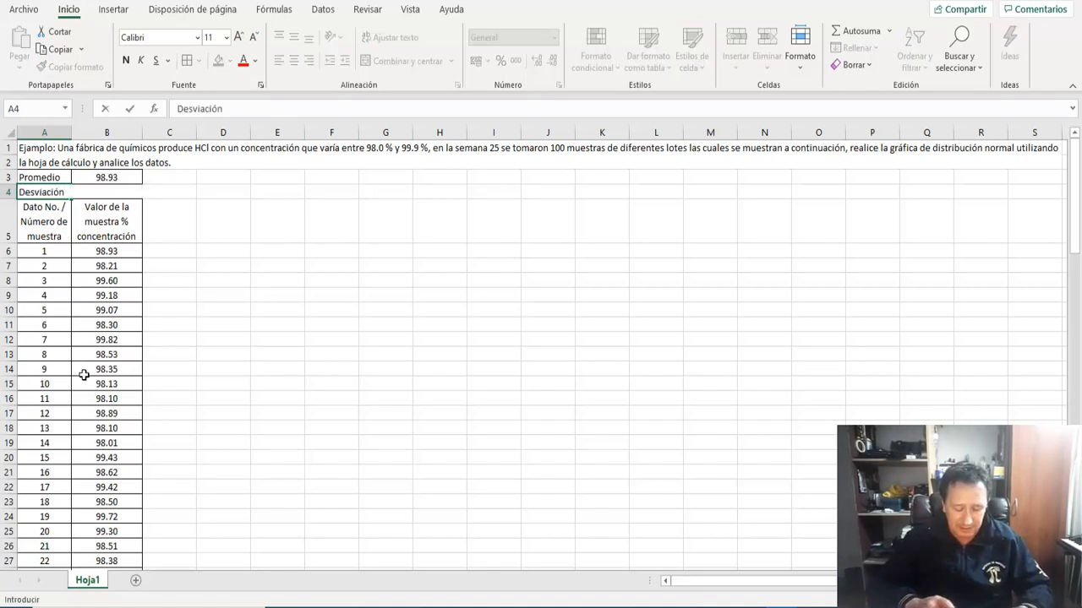
type(" Standar")
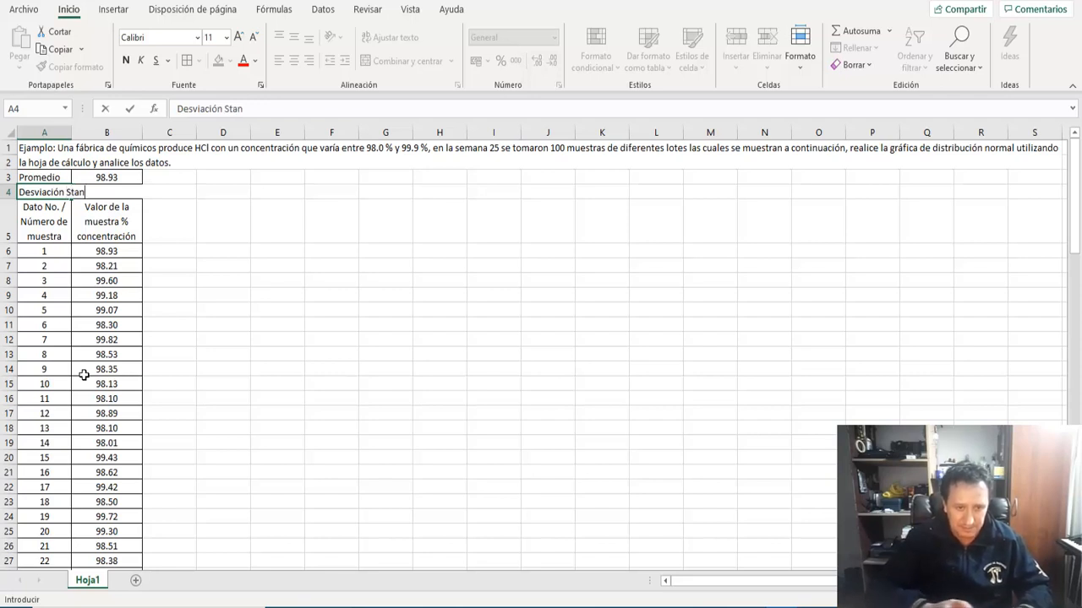
key("BackSpace")
key("BackSpace")
key("BackSpace")
key("BackSpace")
key("BackSpace")
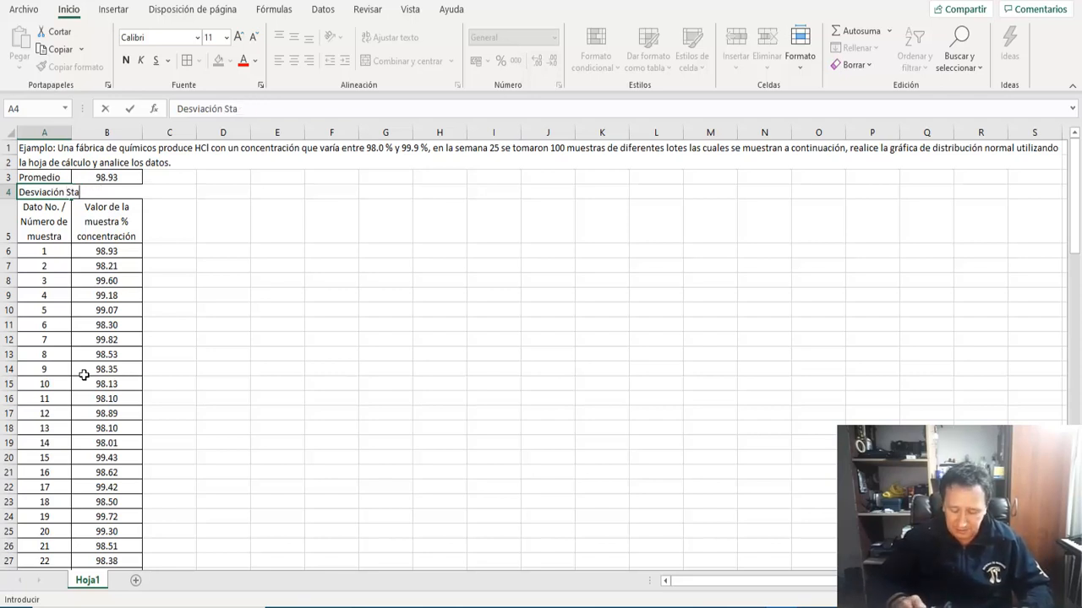
type("ándar")
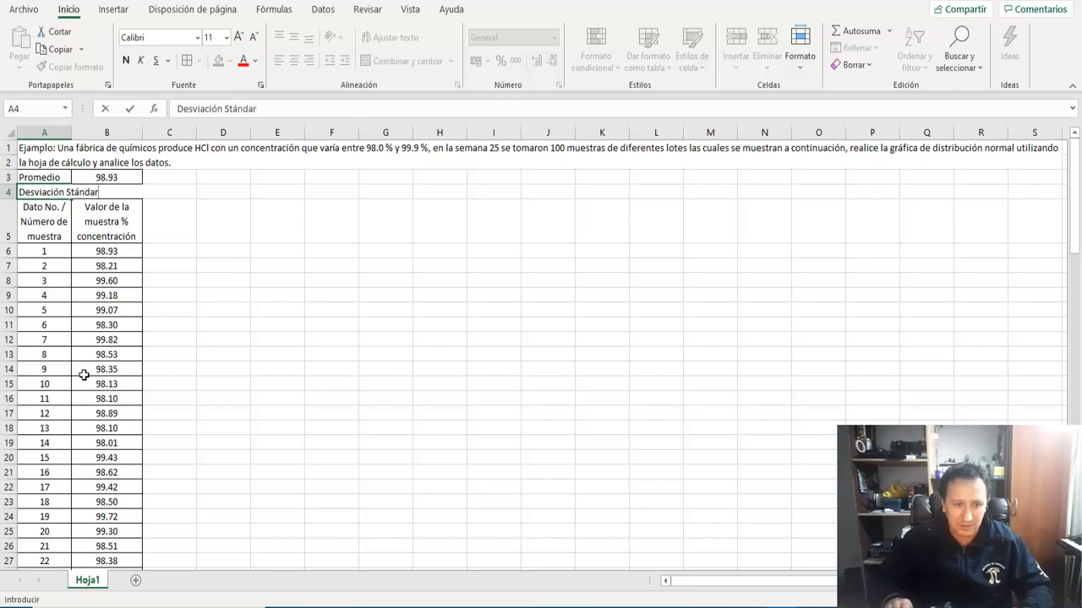
key("Return")
- Center the label in A4 horizontally and vertically and wrap its text
key("Up")
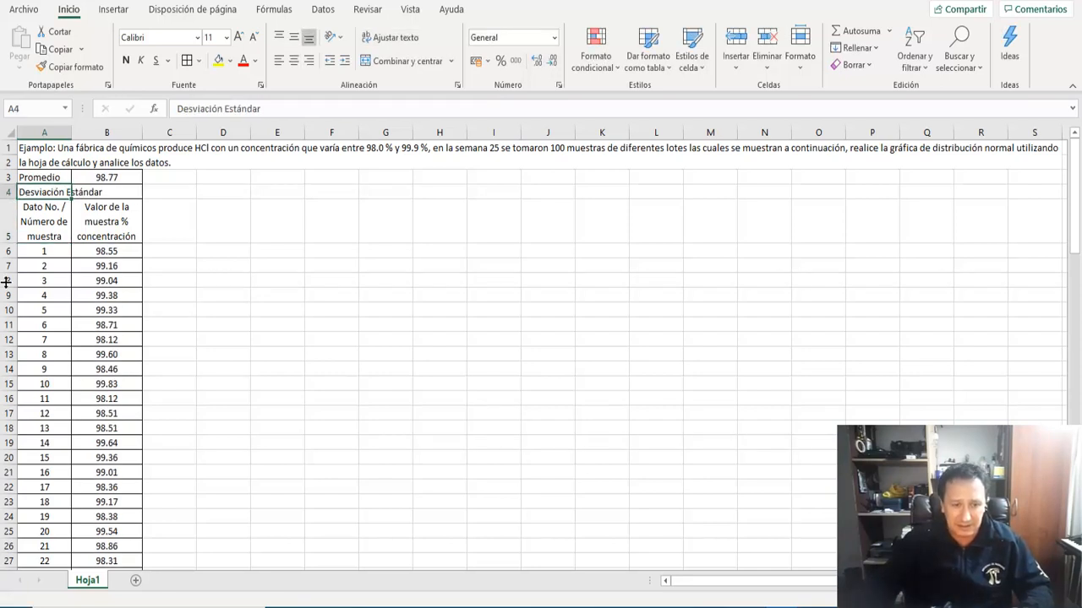
left_click(293, 60)
left_click(293, 38)
left_click(389, 38)
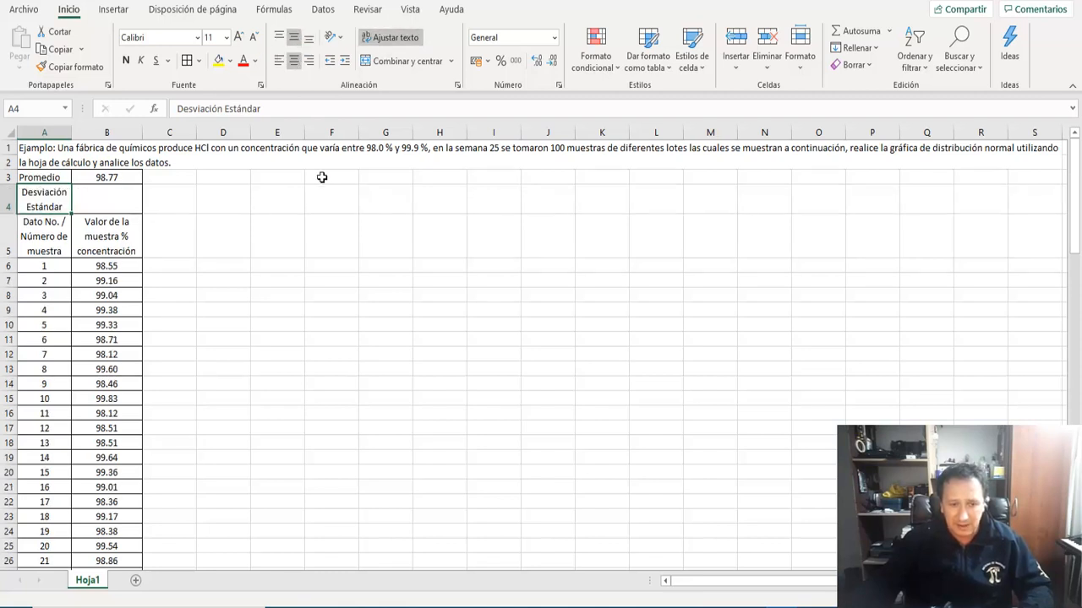
- Calculate the standard deviation of B6:B105 in B4 with the DESVESTA function
left_click(135, 207)
type("+")
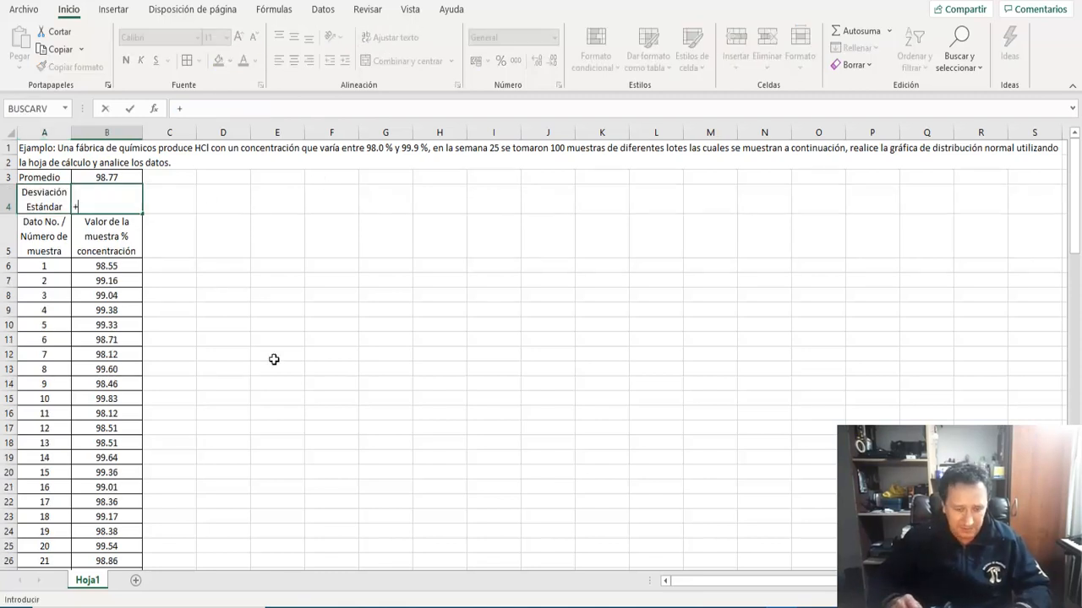
type("des")
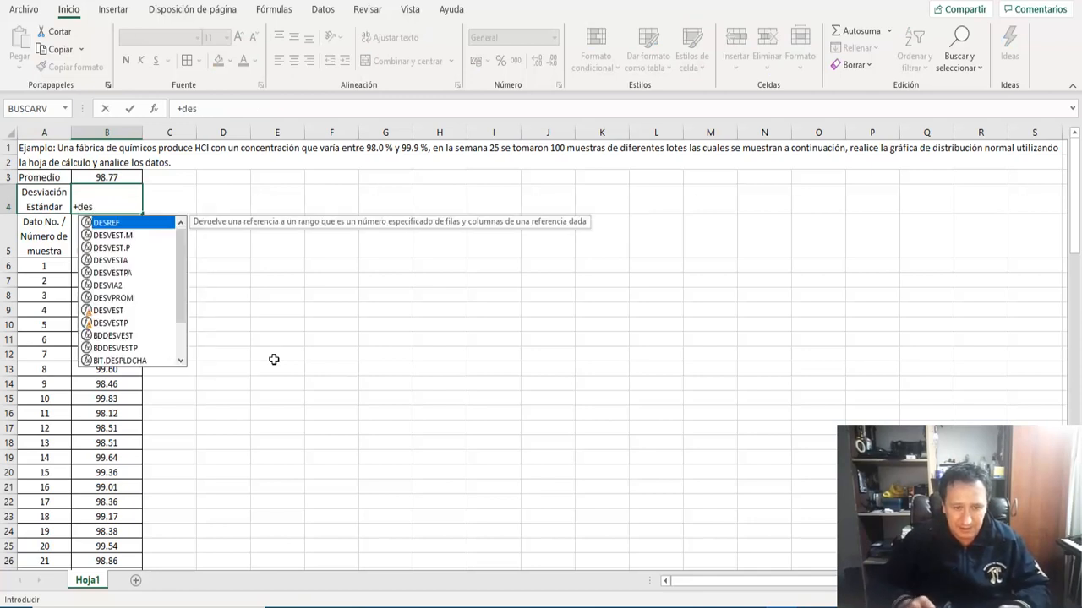
type("ves")
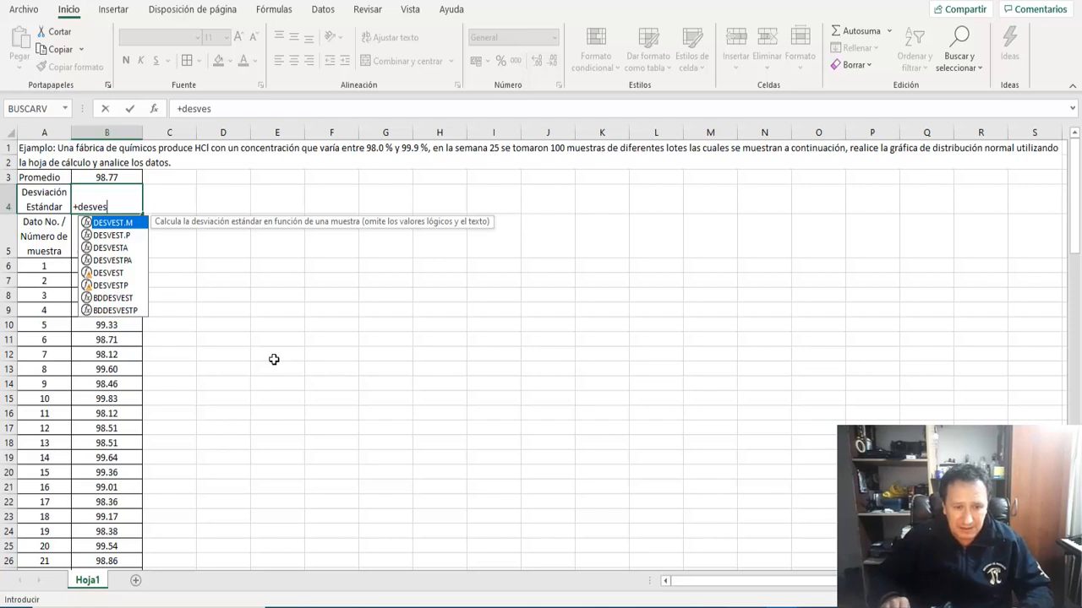
key("Down")
key("Down")
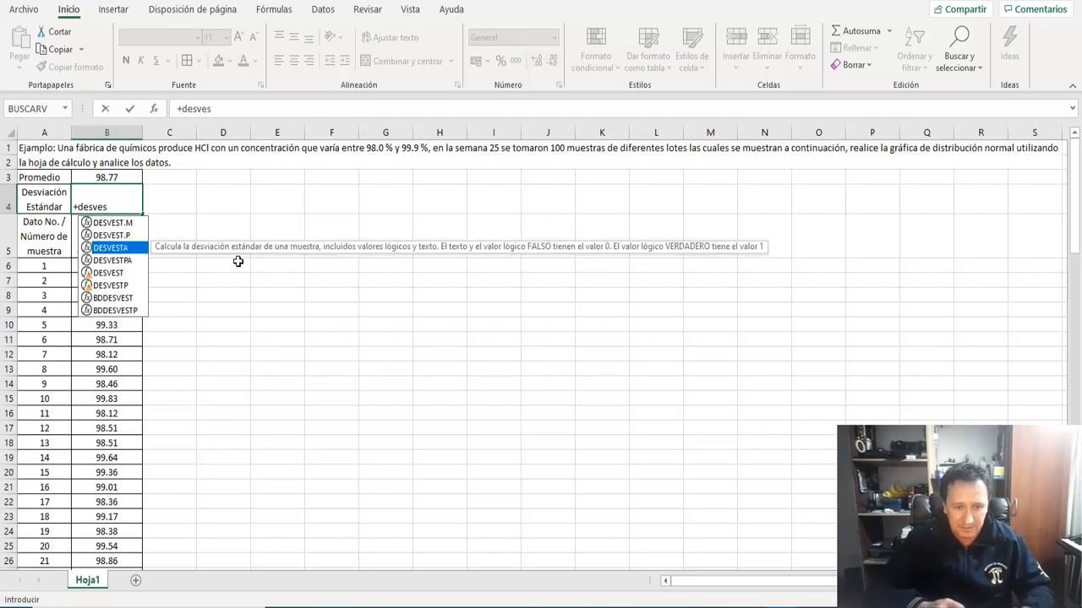
type("ta(")
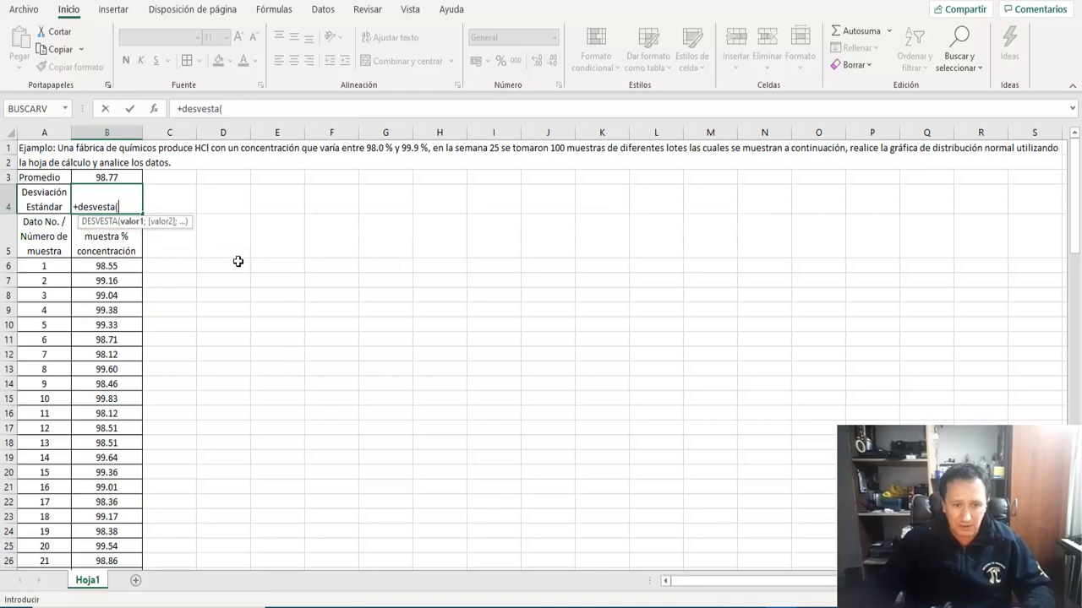
left_click(90, 266)
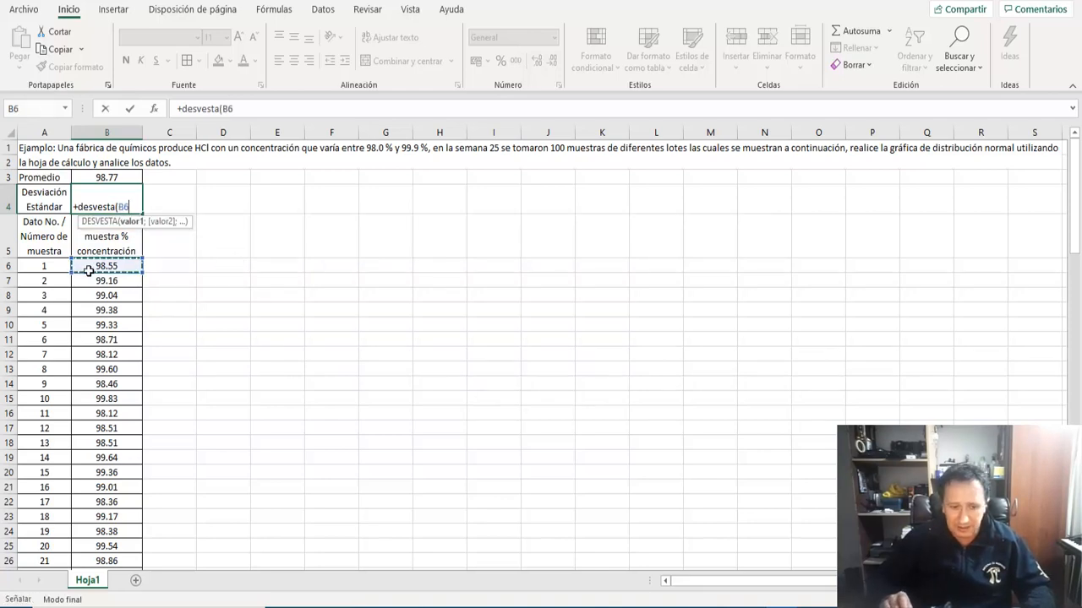
key("ctrl+shift+Down")
key("Return")
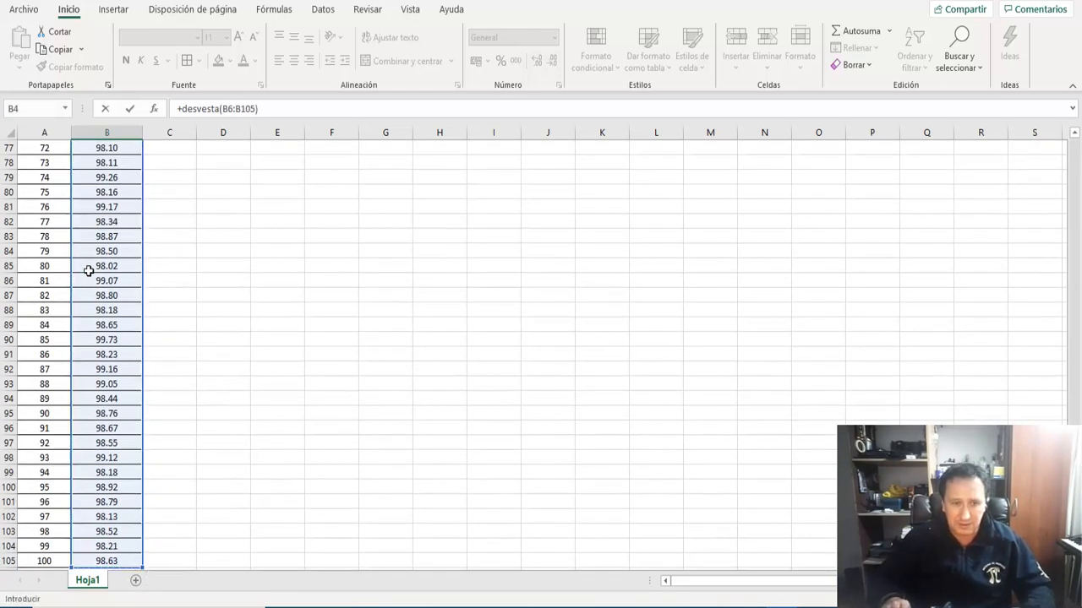
- Center the standard deviation result in B4 horizontally and vertically
key("Up")
key("Up")
scroll(88, 270, "up", 1)
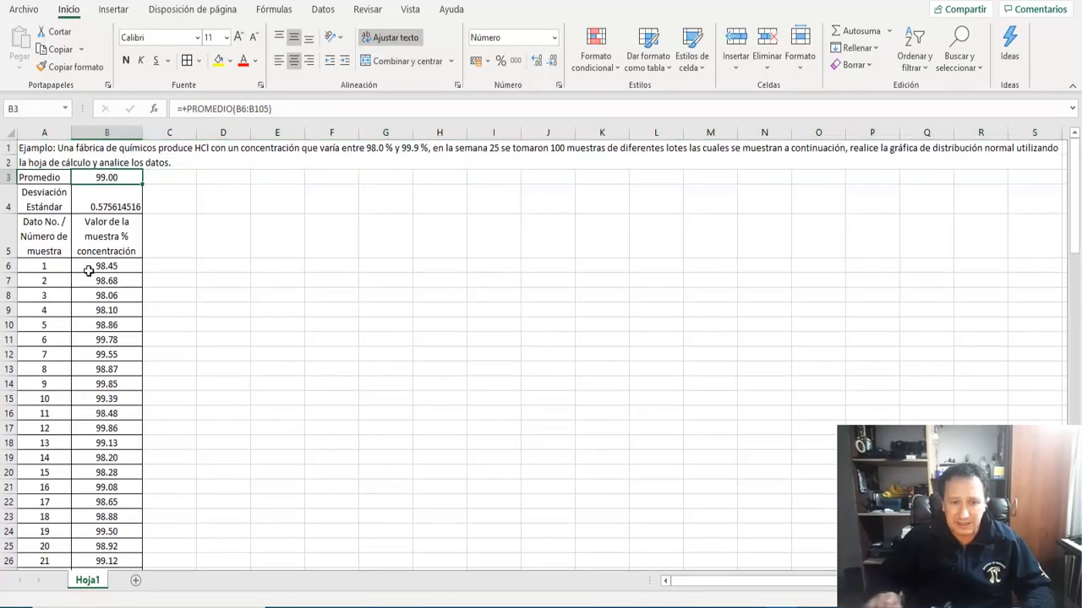
key("Down")
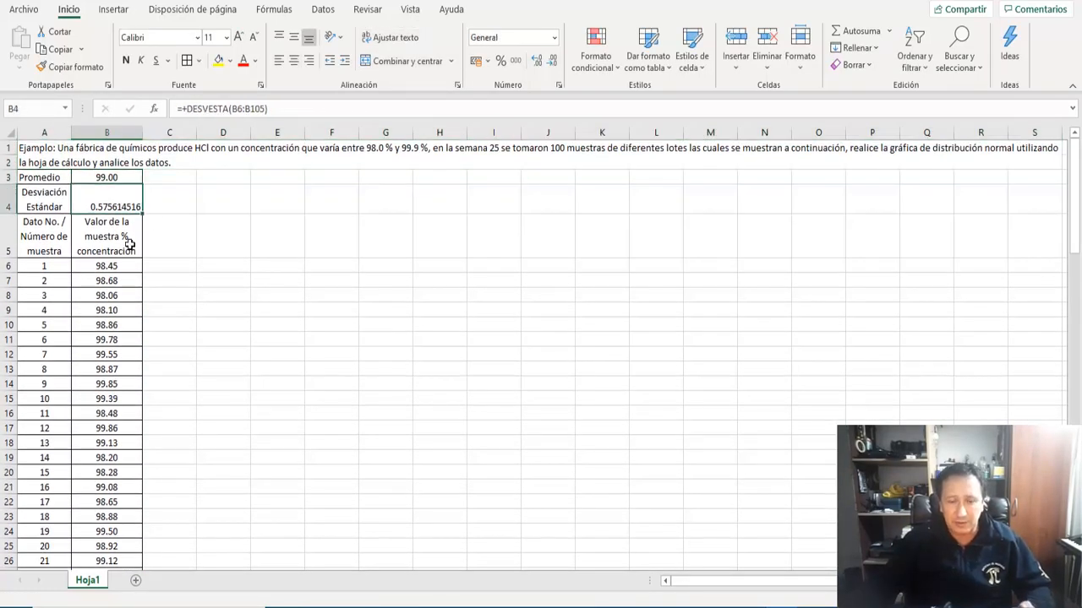
left_click(295, 59)
left_click(294, 37)
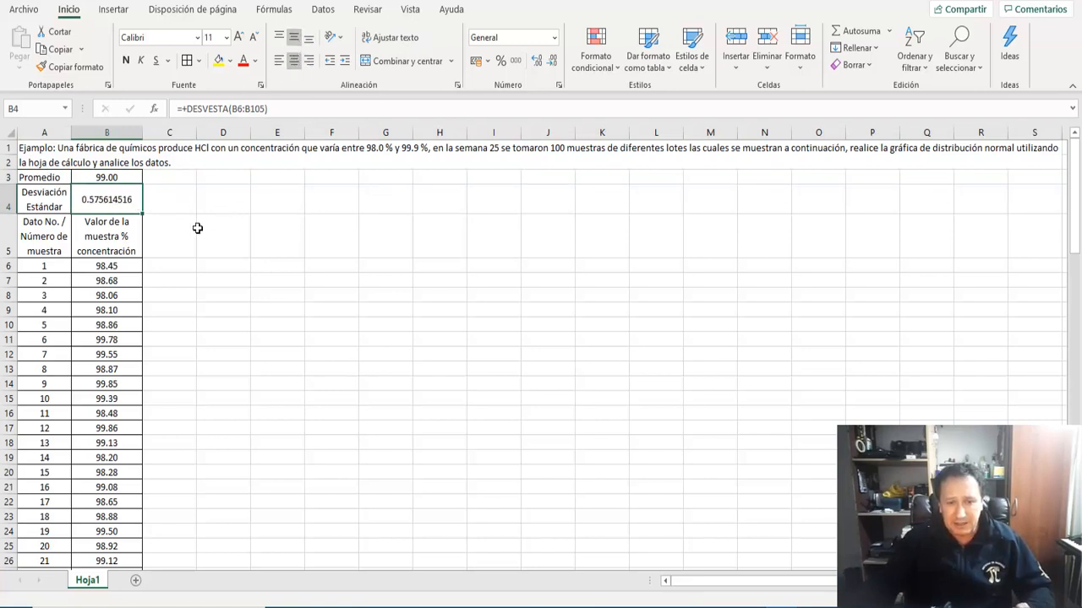
left_click(182, 255)
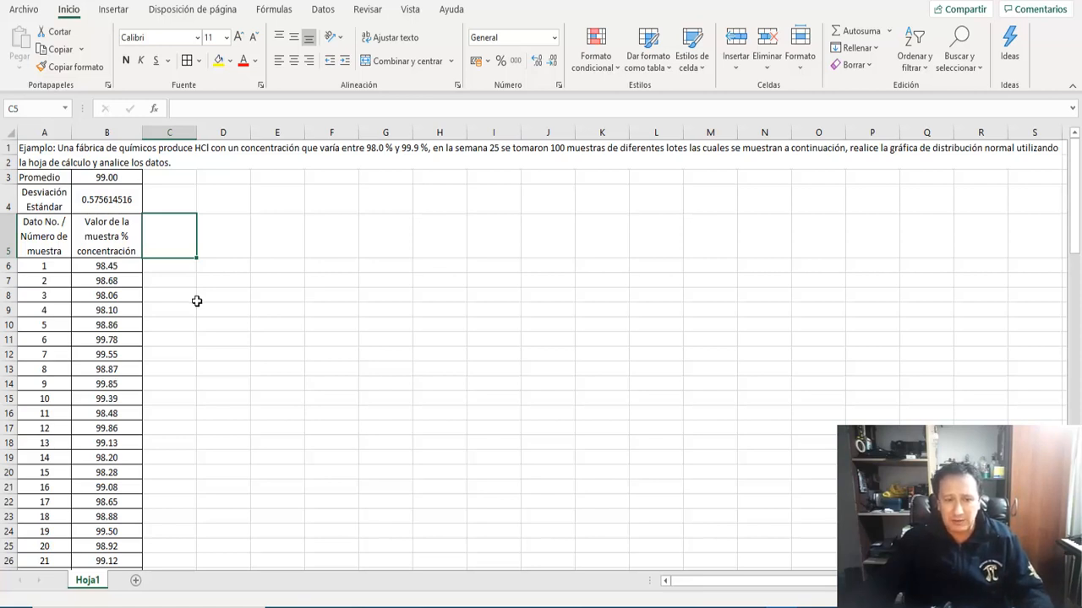
left_click(122, 267)
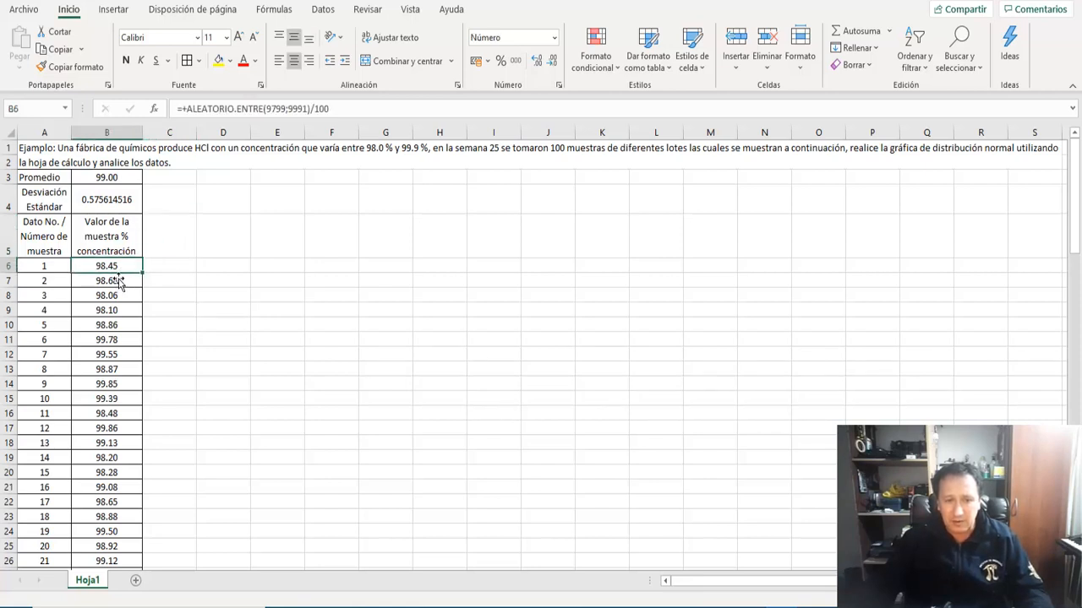
left_click(115, 180)
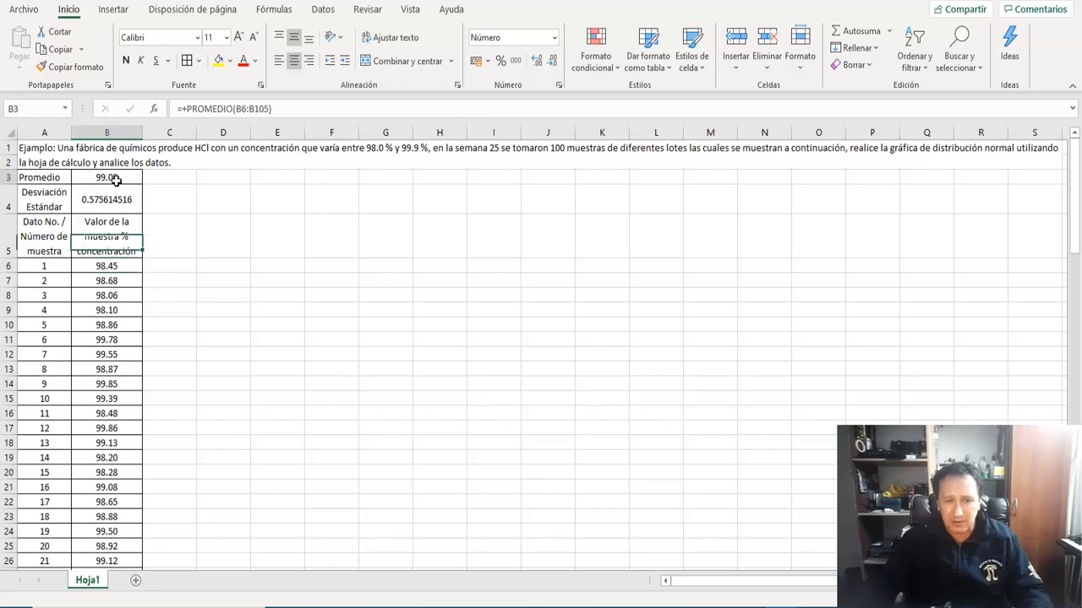
left_click(115, 201)
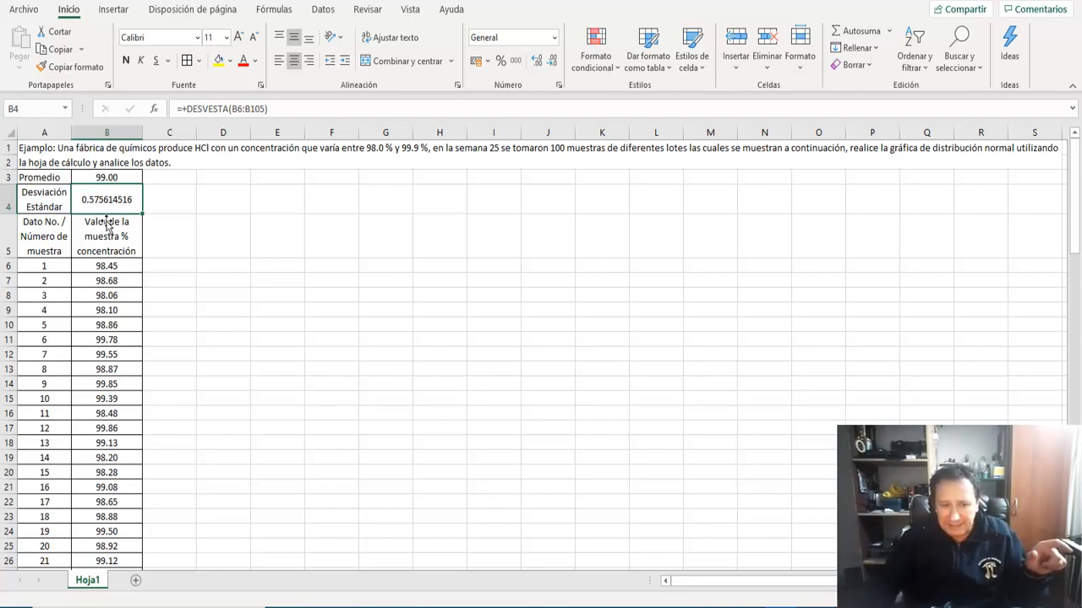
left_click(108, 267)
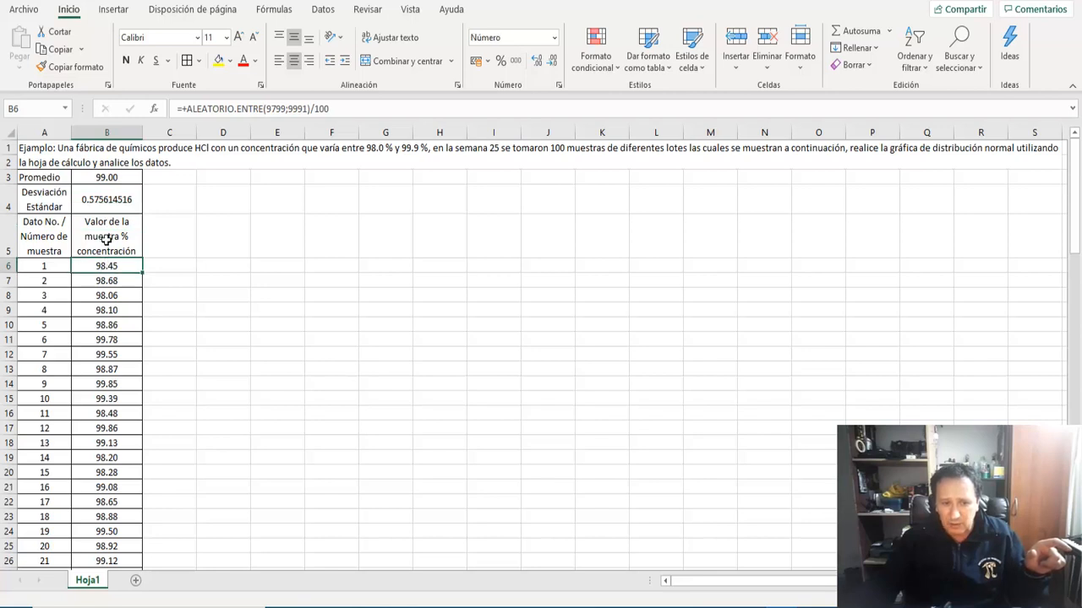
left_click(120, 181)
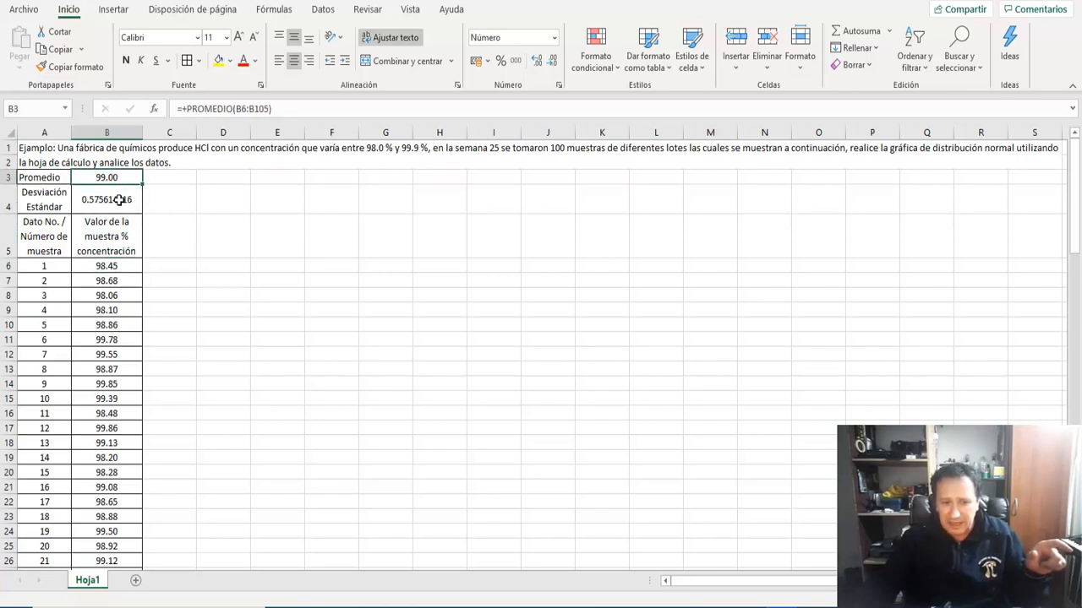
left_click(115, 207)
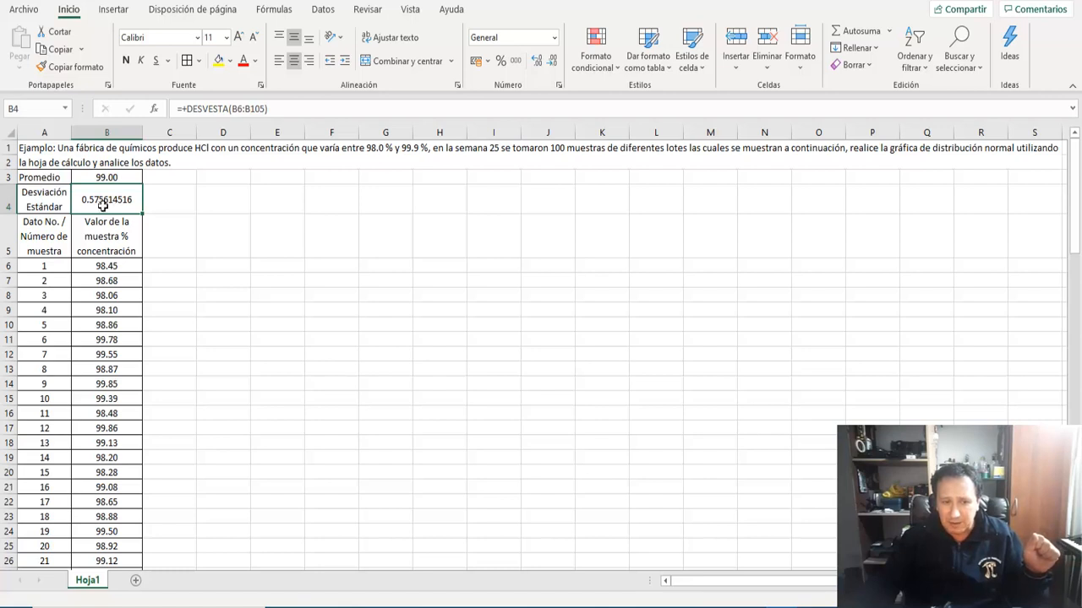
- Center the "Promedio" label in A3 horizontally
left_click(65, 184)
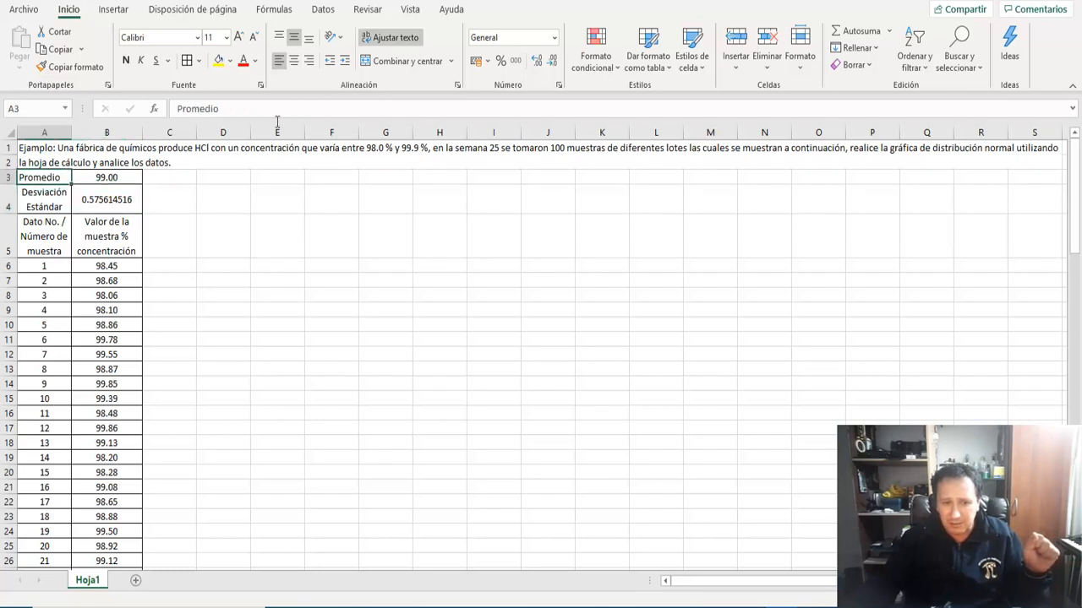
left_click(293, 61)
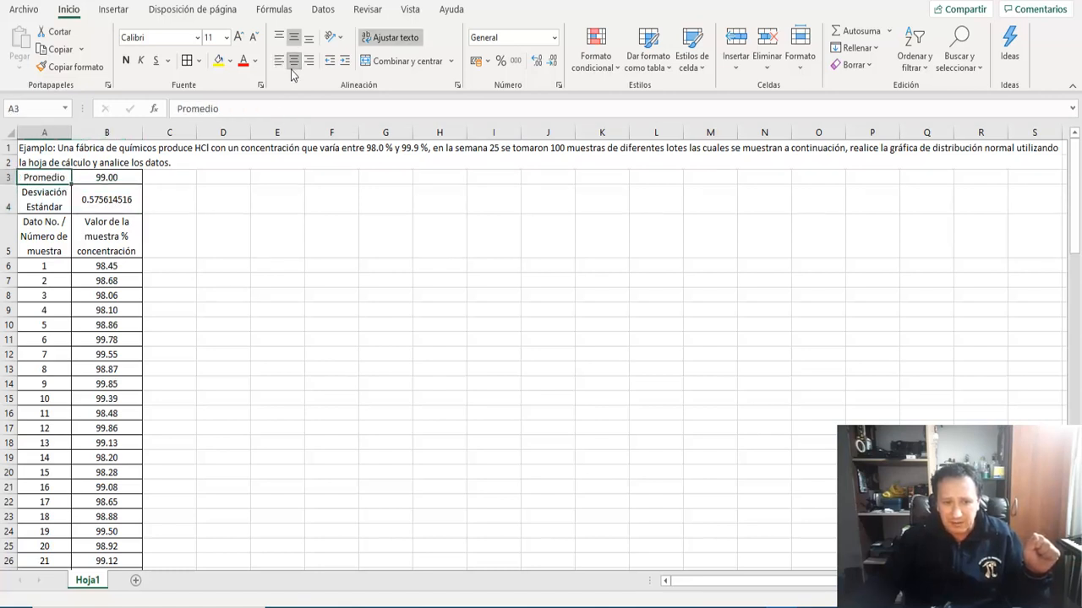
- Enter the column header "Distribución de probabilidad" in cell C5
left_click(182, 222)
type("De")
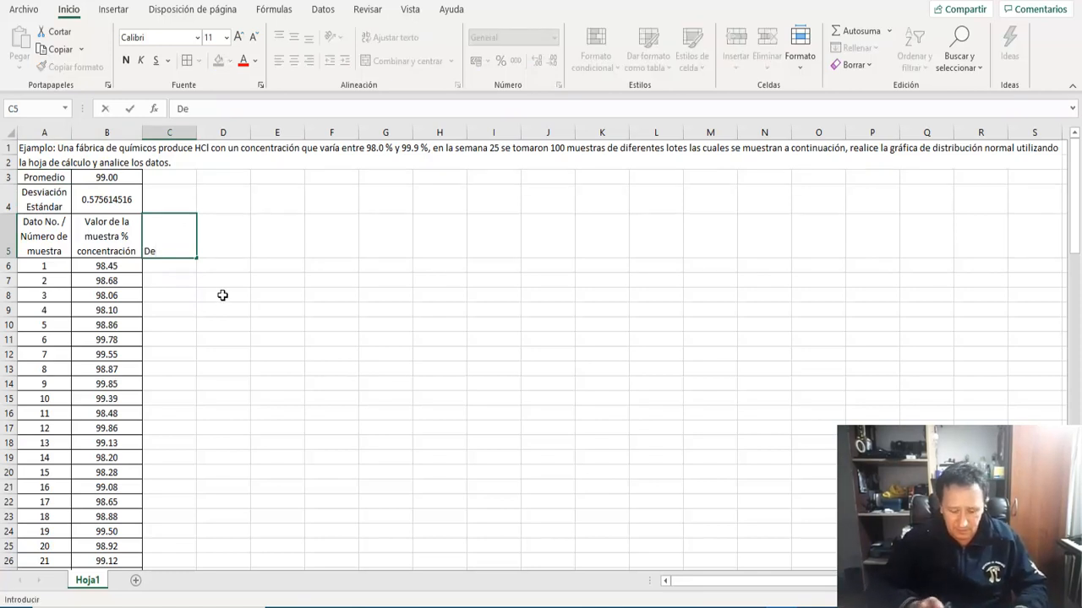
key("BackSpace")
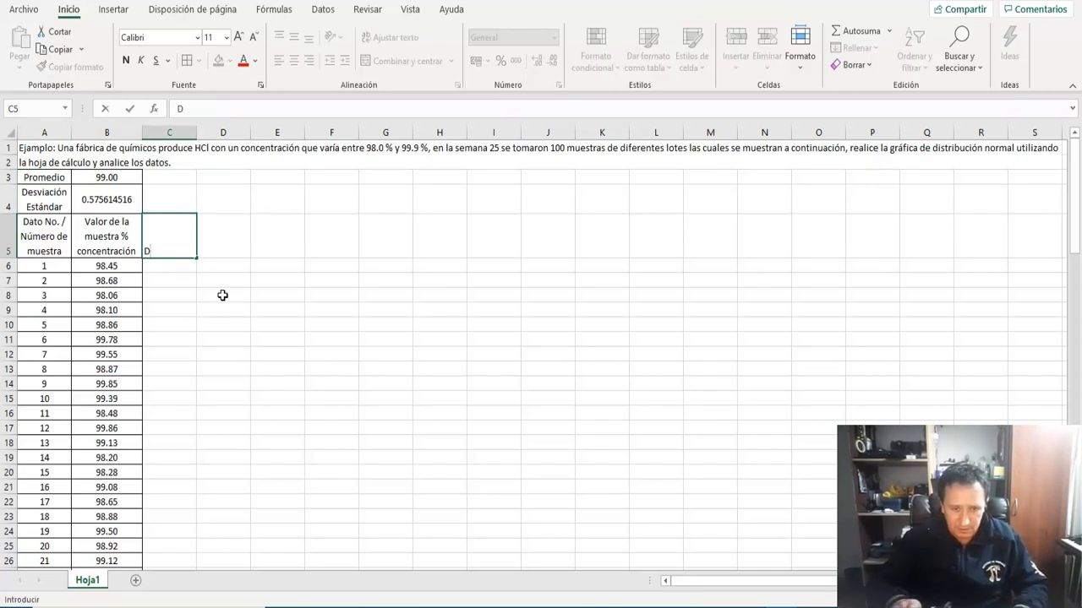
type("istrib")
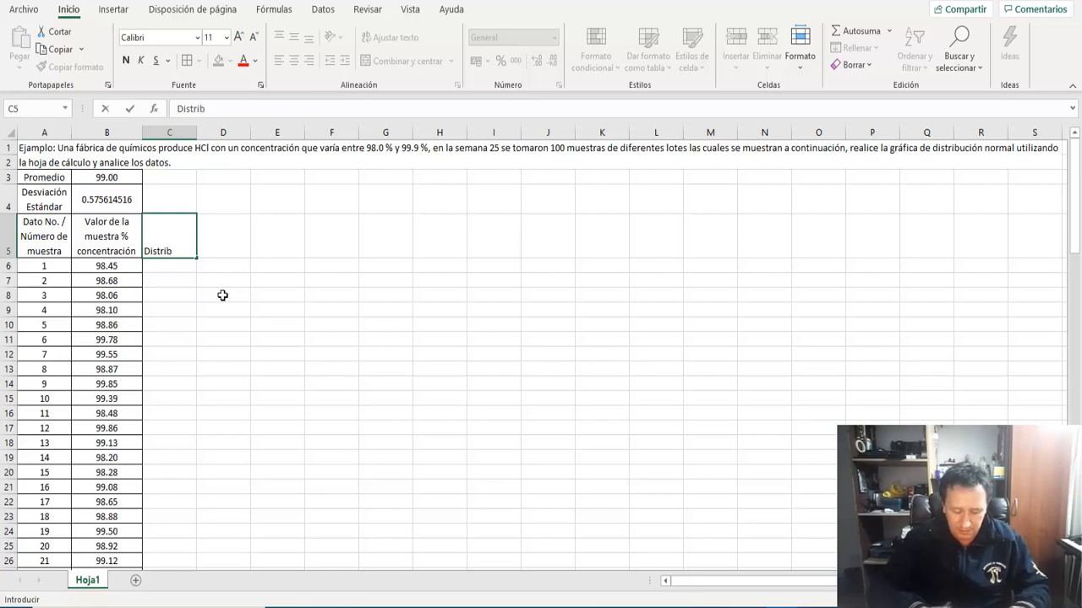
type("uci")
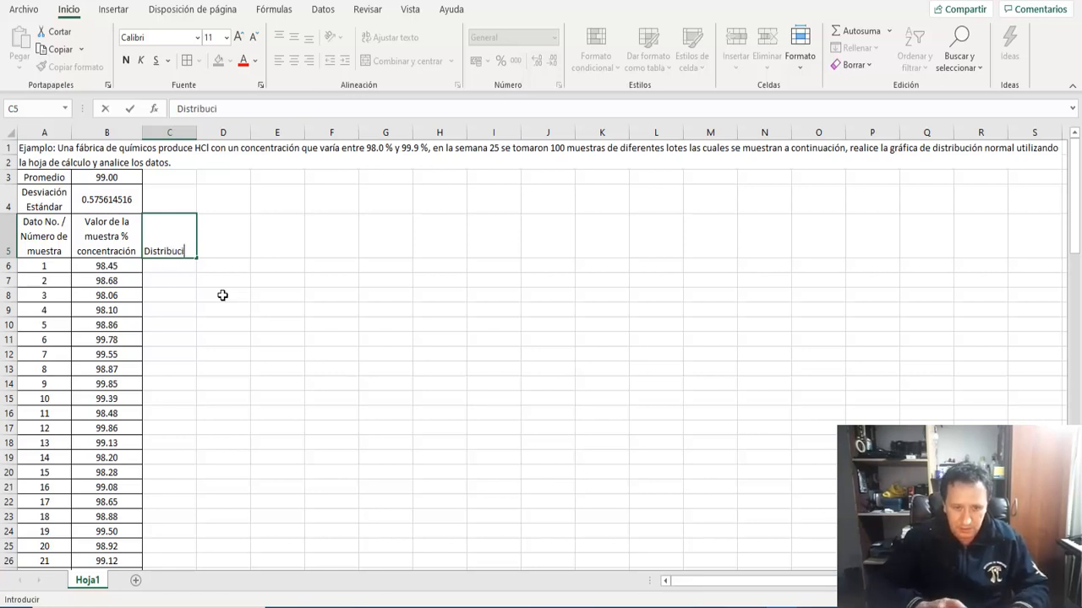
type("ón de pr")
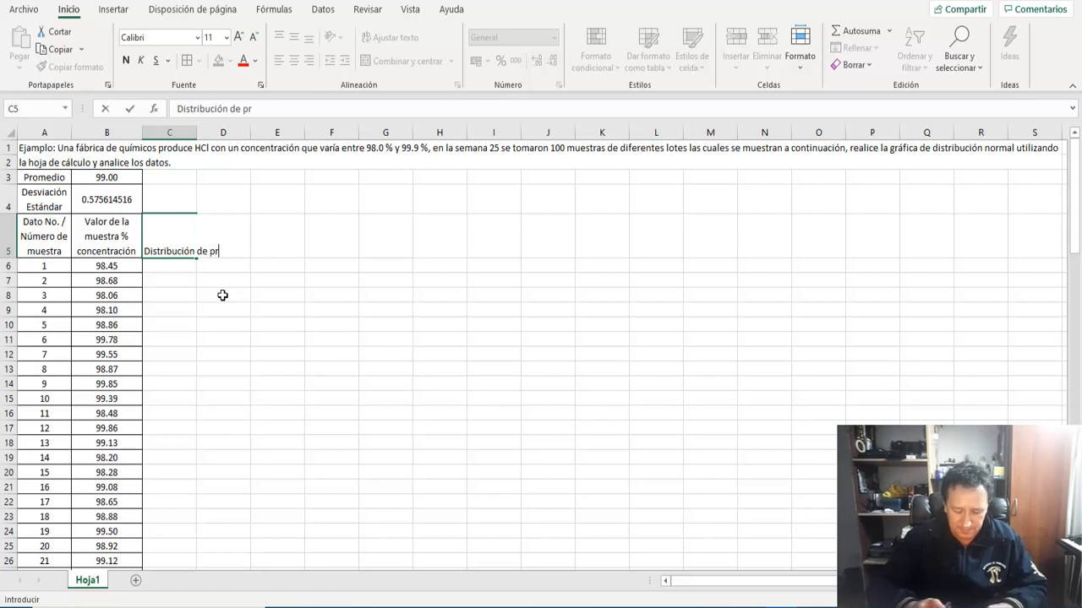
type("obabilida")
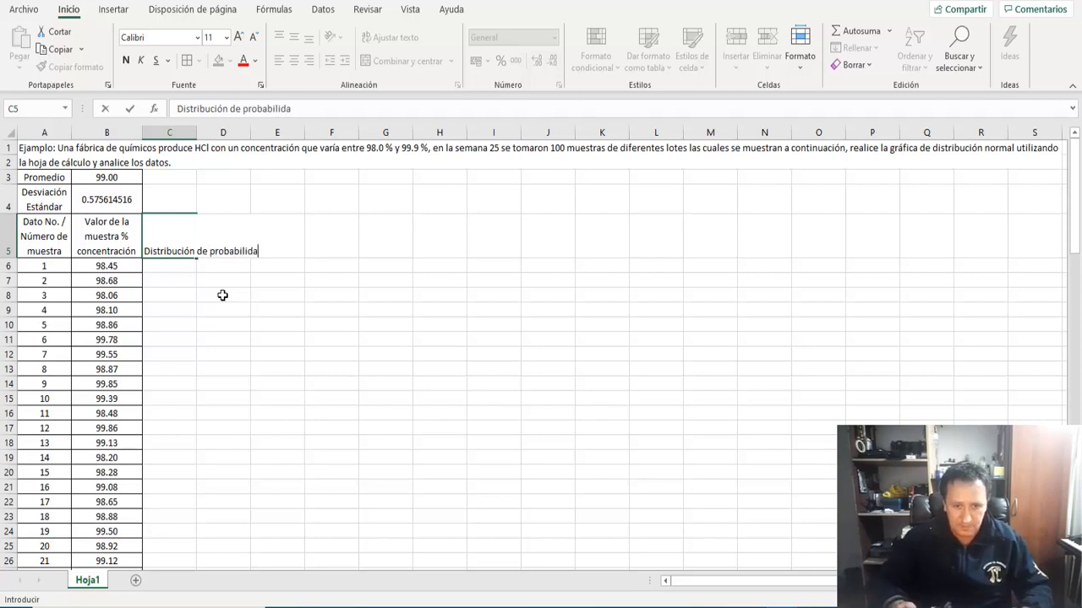
type("s")
key("BackSpace")
type("d")
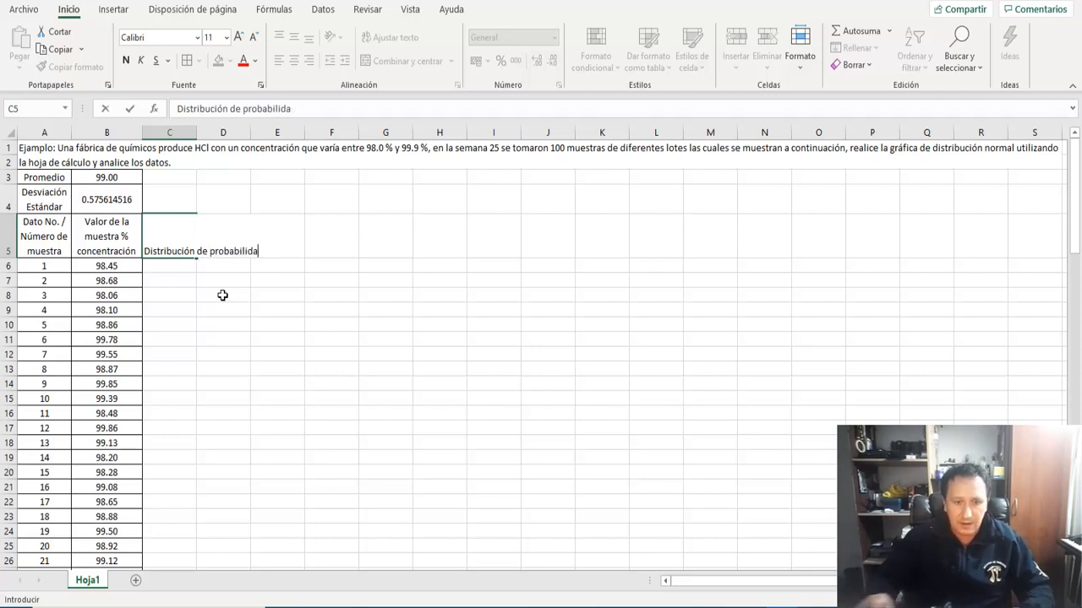
key("Return")
- Center the C5 header horizontally and vertically, wrap its text, and widen column C so that each word fits on one line
key("Up")
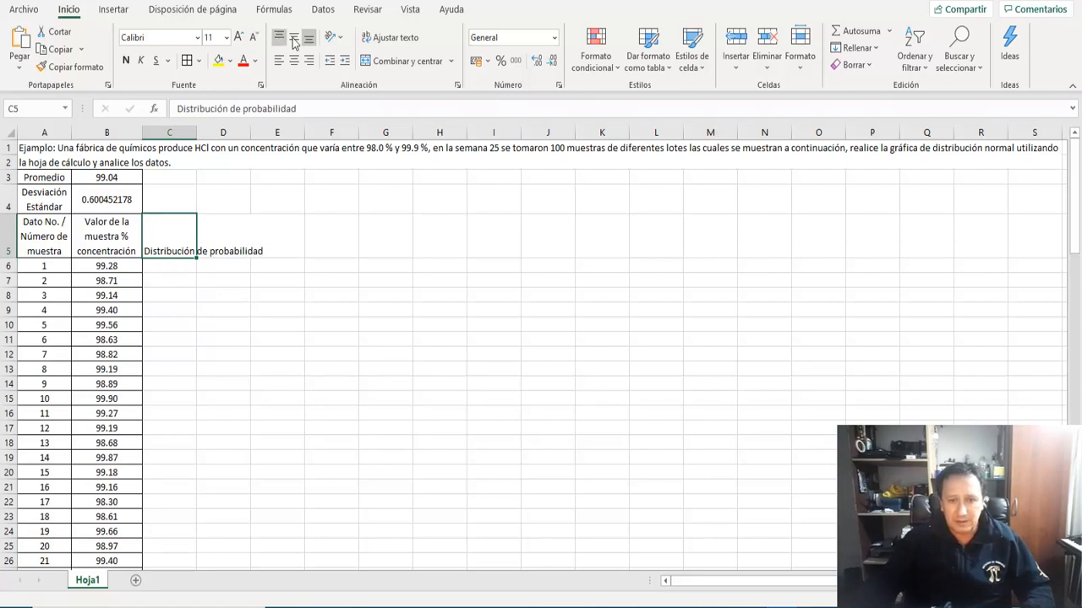
left_click(294, 37)
left_click(293, 61)
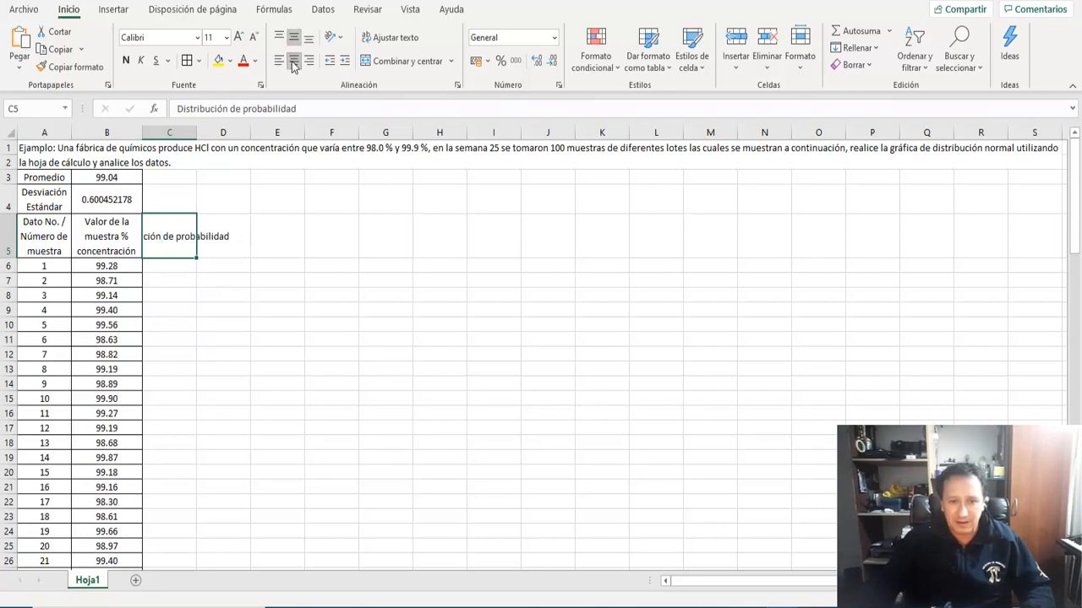
left_click(391, 37)
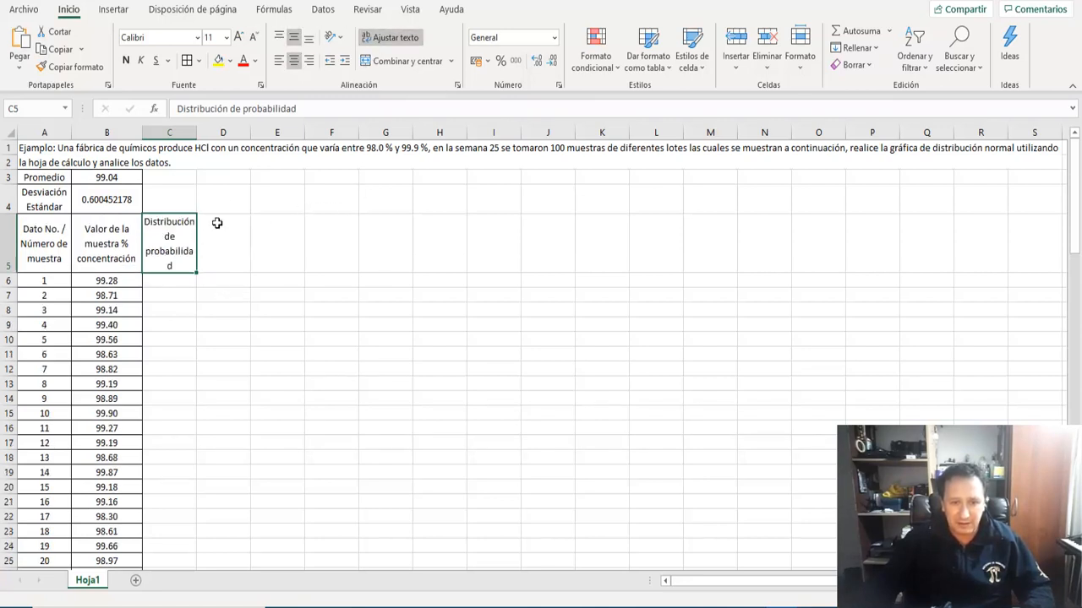
left_click_drag(200, 132, 207, 133)
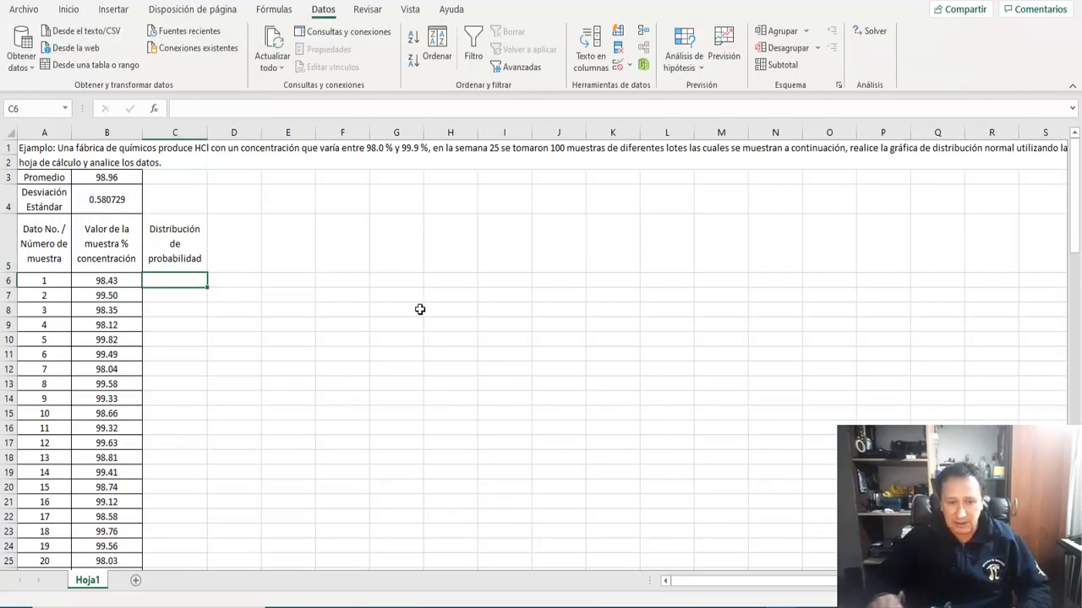
- Review the first sample in B6, the standard deviation in B4 and the average in B3 as arguments for the distribution
key("Up")
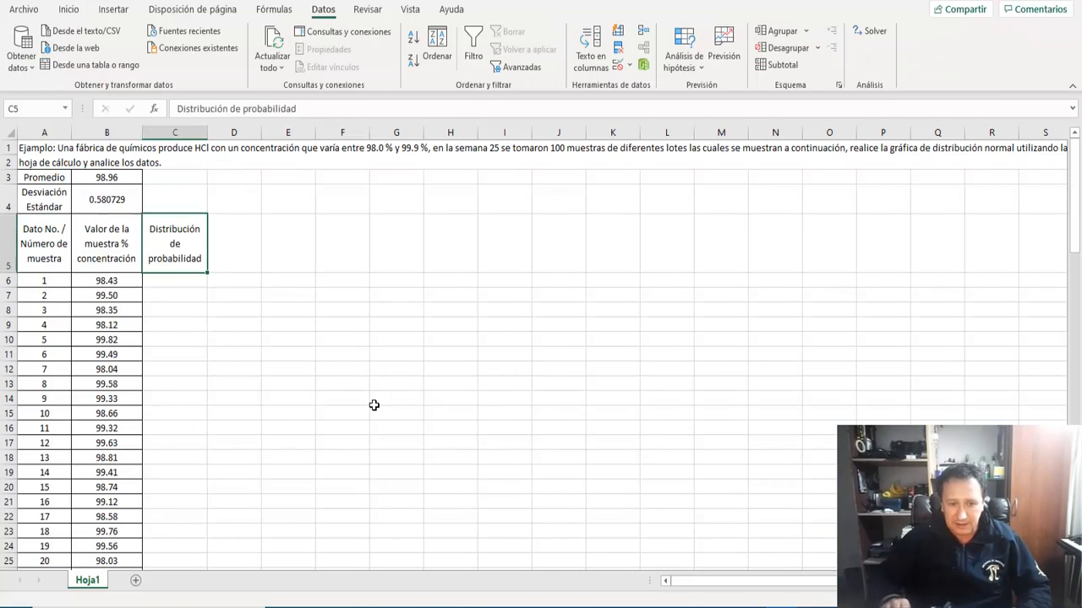
key("Down")
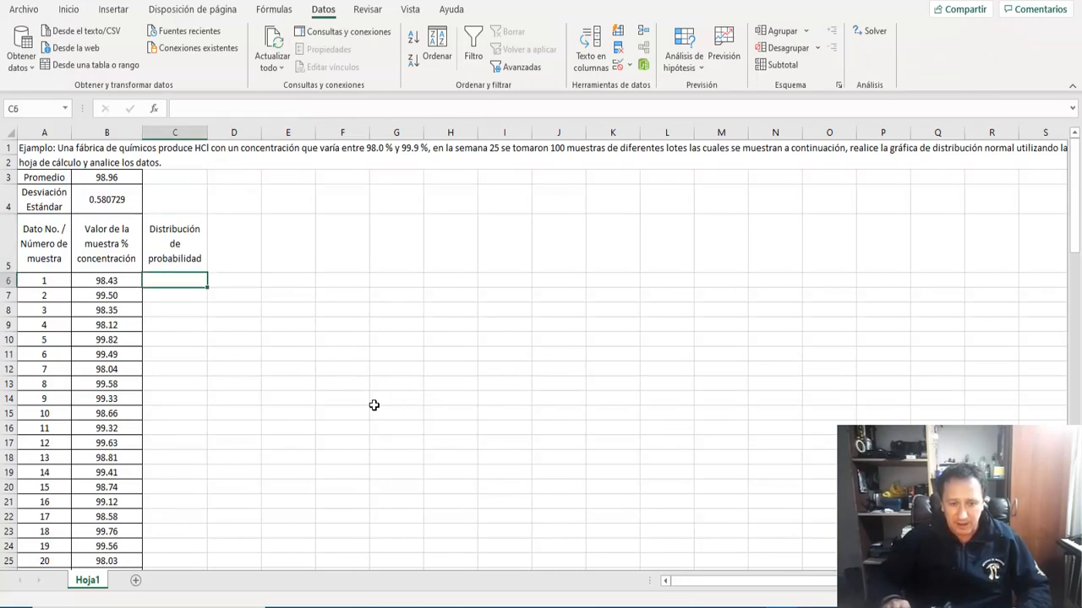
key("Left")
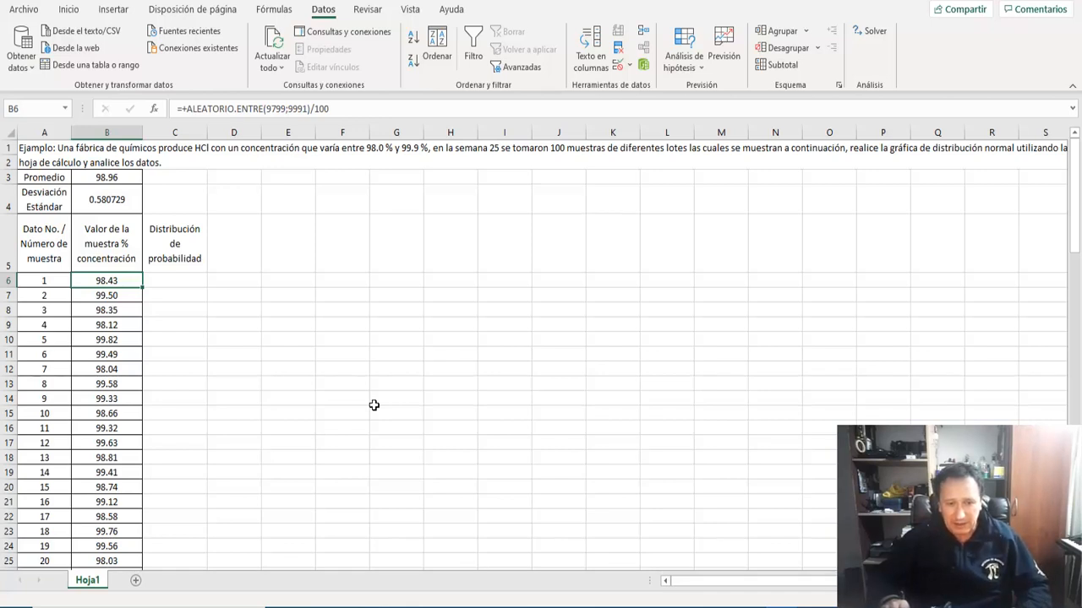
key("Up")
key("Up")
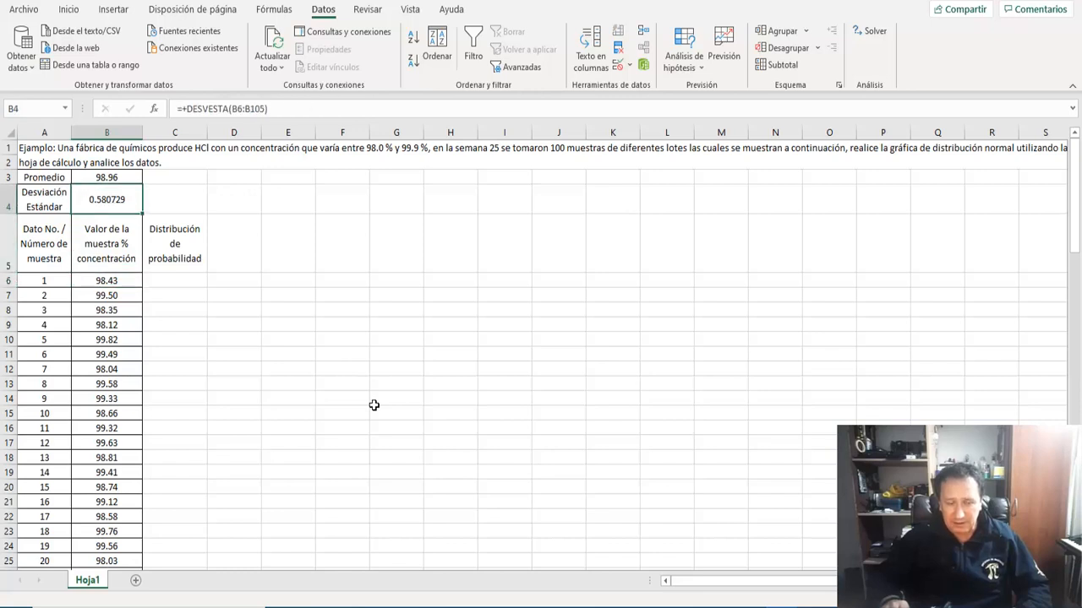
key("Up")
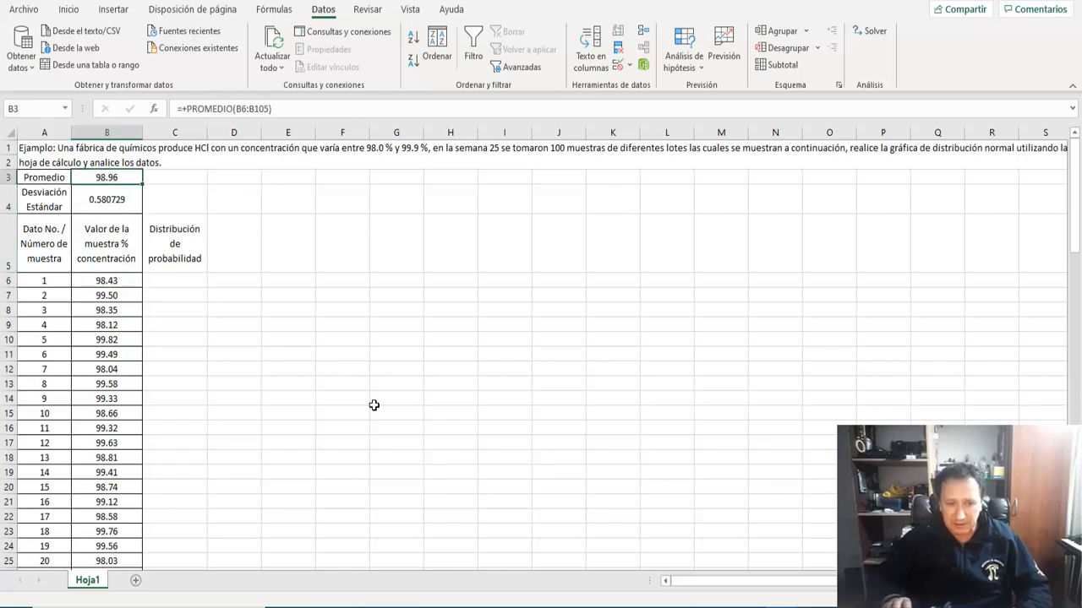
key("Down")
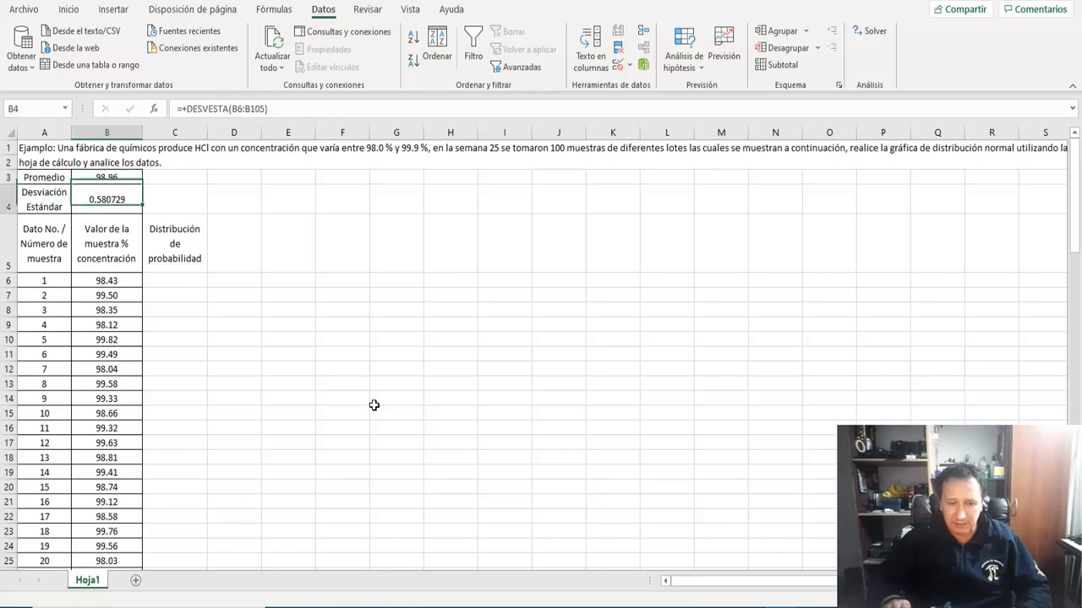
key("Down")
key("Down")
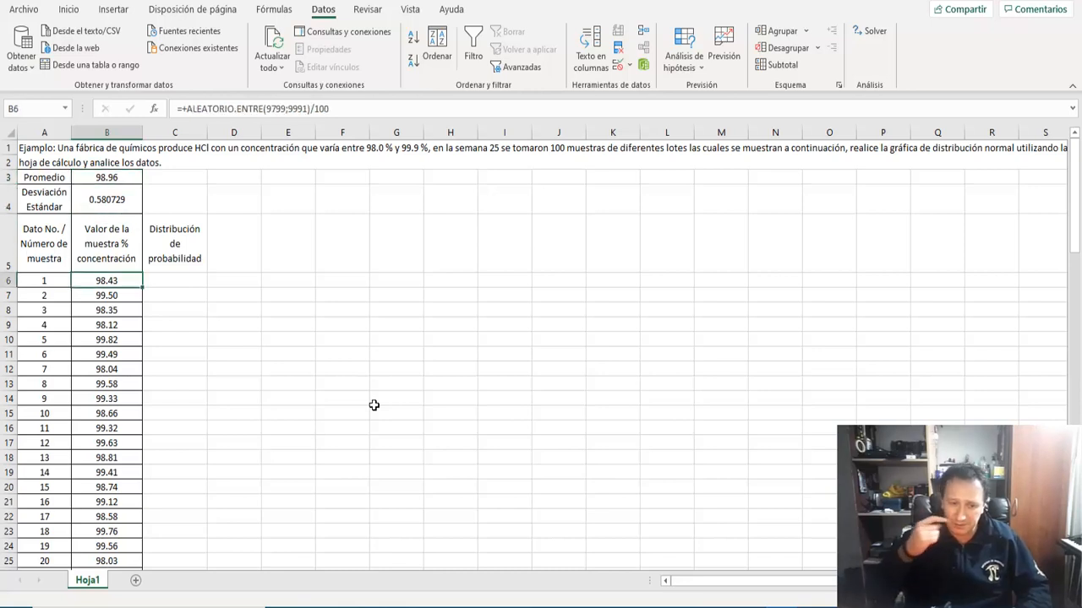
- Begin a DISTR.NORM.N formula in cell C6 for the first sample's probability distribution
key("Right")
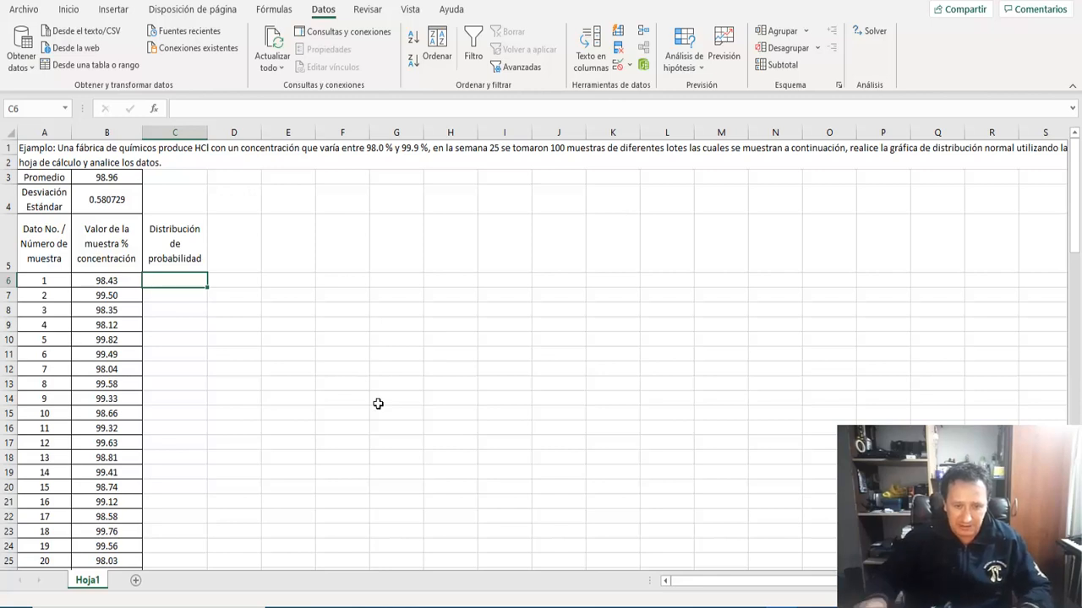
type("D")
key("Escape")
type("+9")
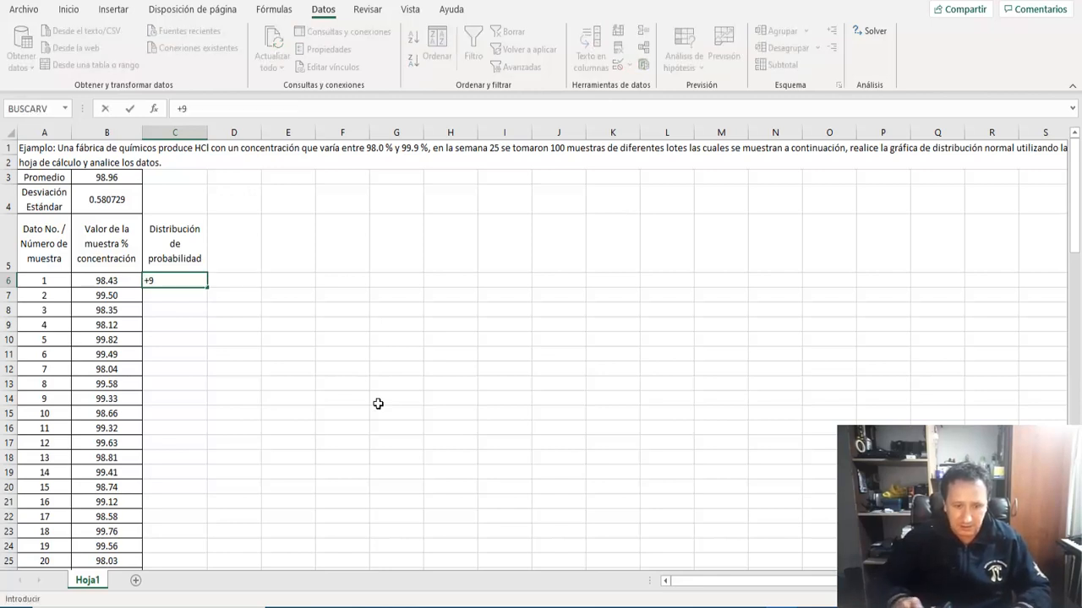
type("distr")
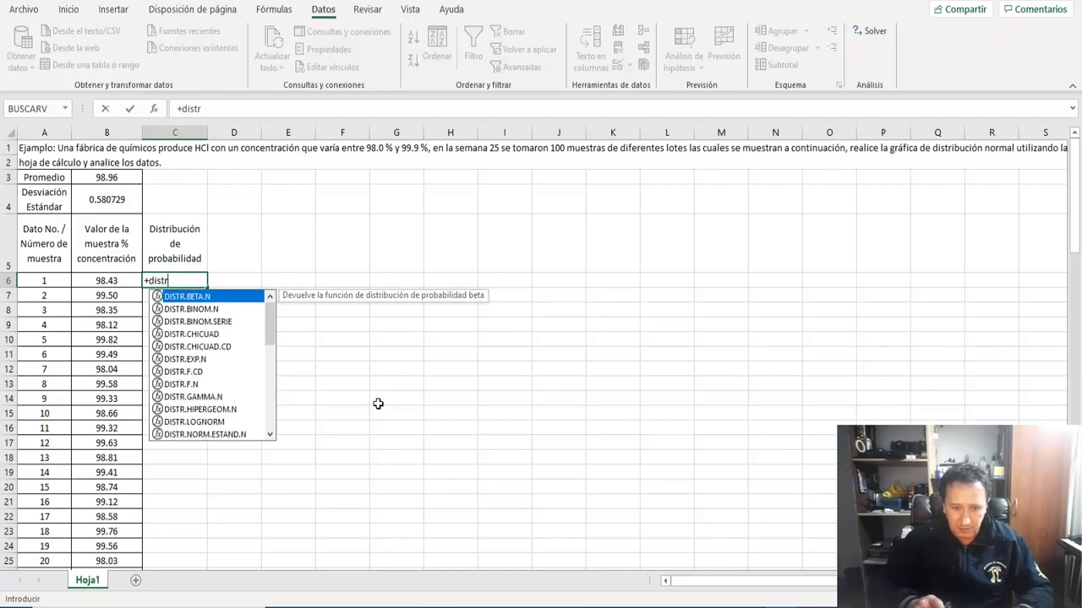
type(".")
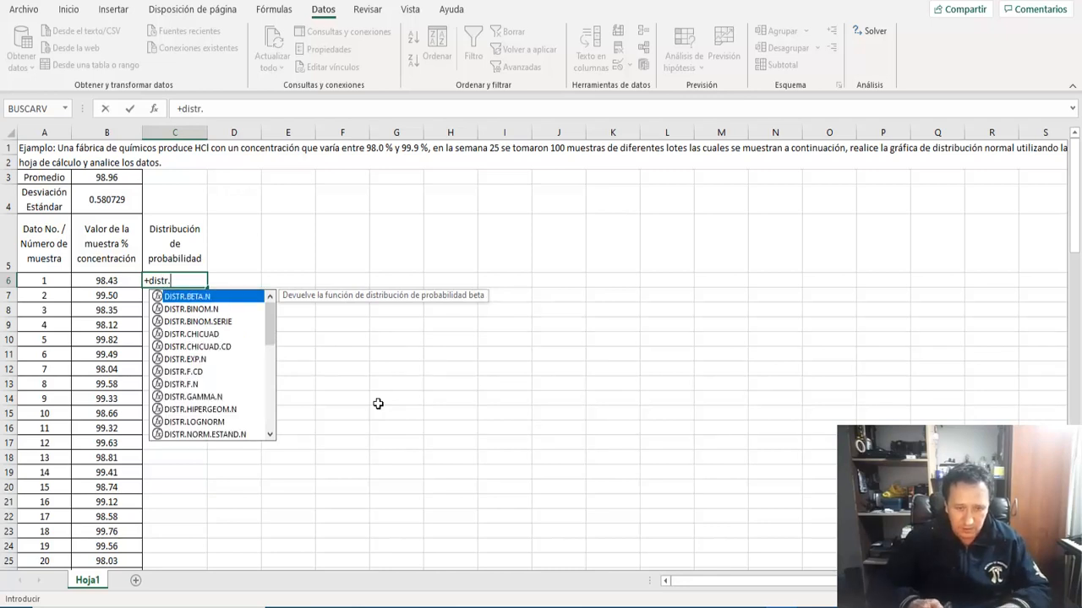
type("nor")
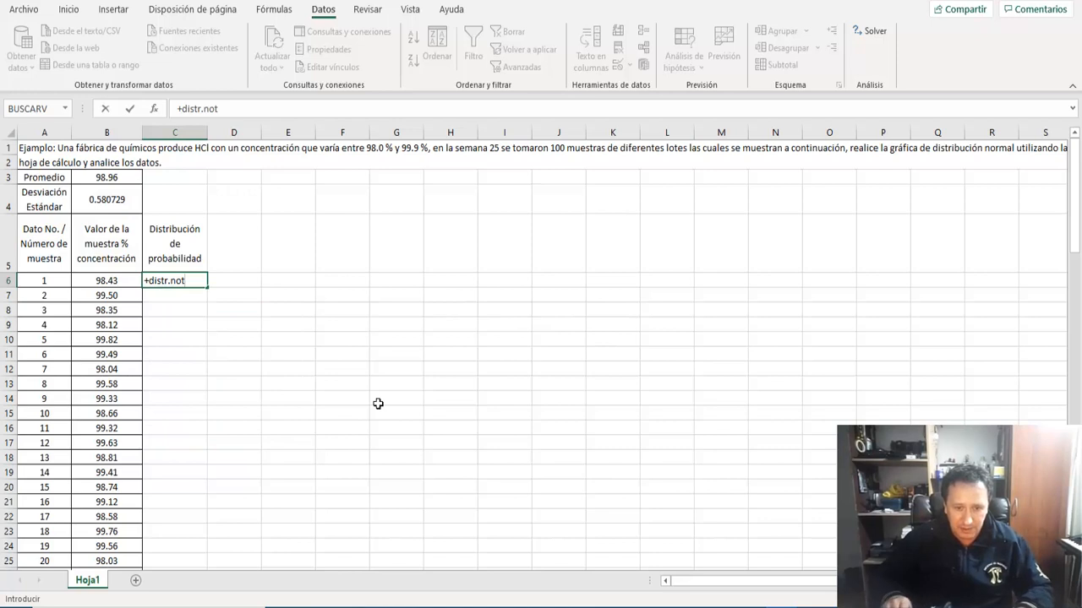
key("Down")
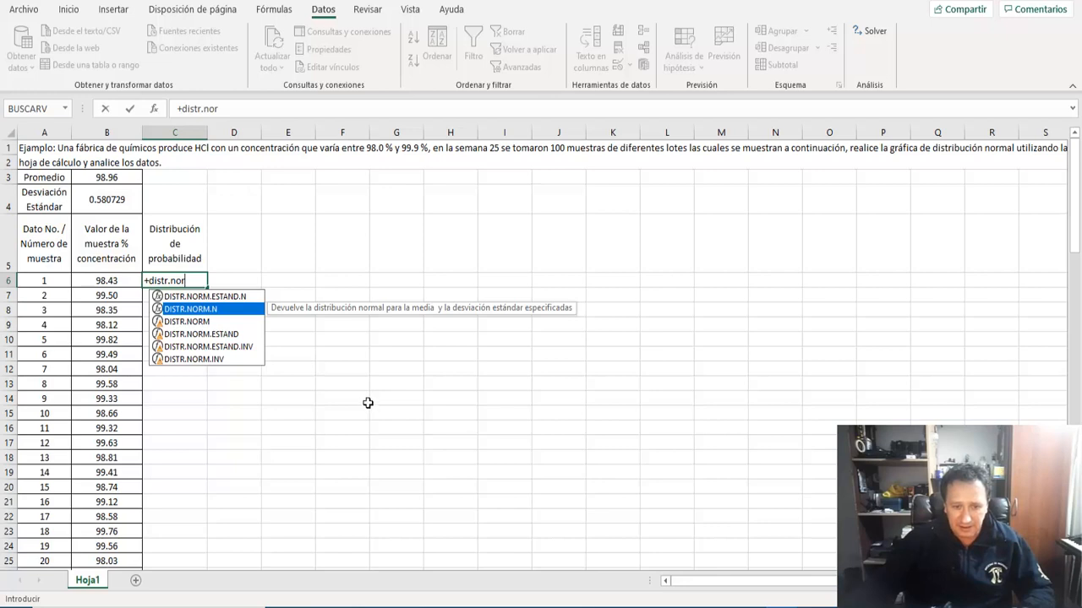
double_click(211, 311)
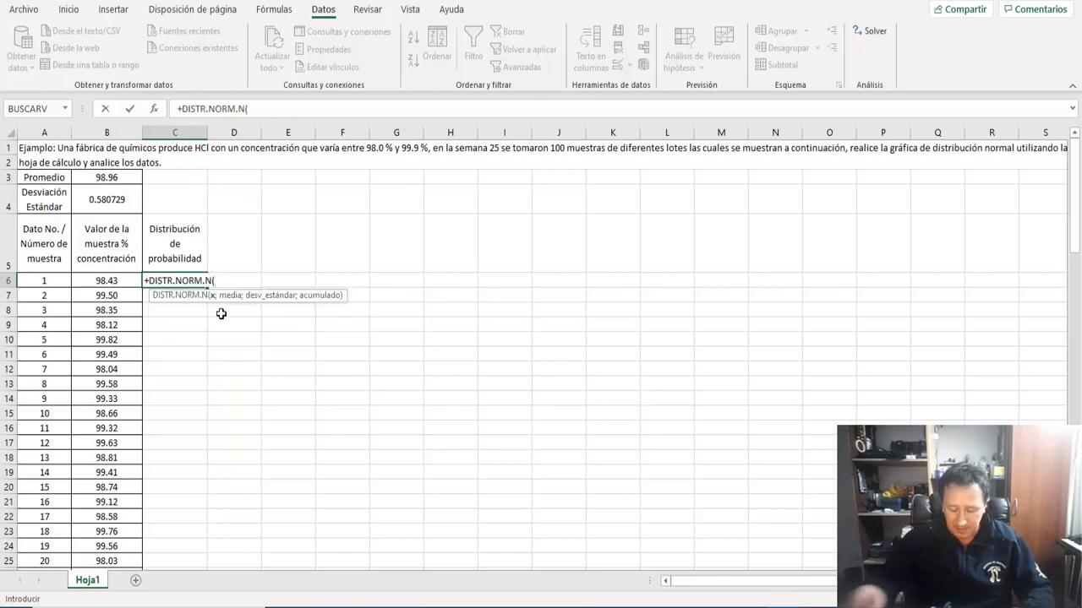
- Complete the C6 formula with B6 as x, B3 as mean, B4 as standard deviation and FALSO as the cumulative argument
left_click(119, 283)
type(";")
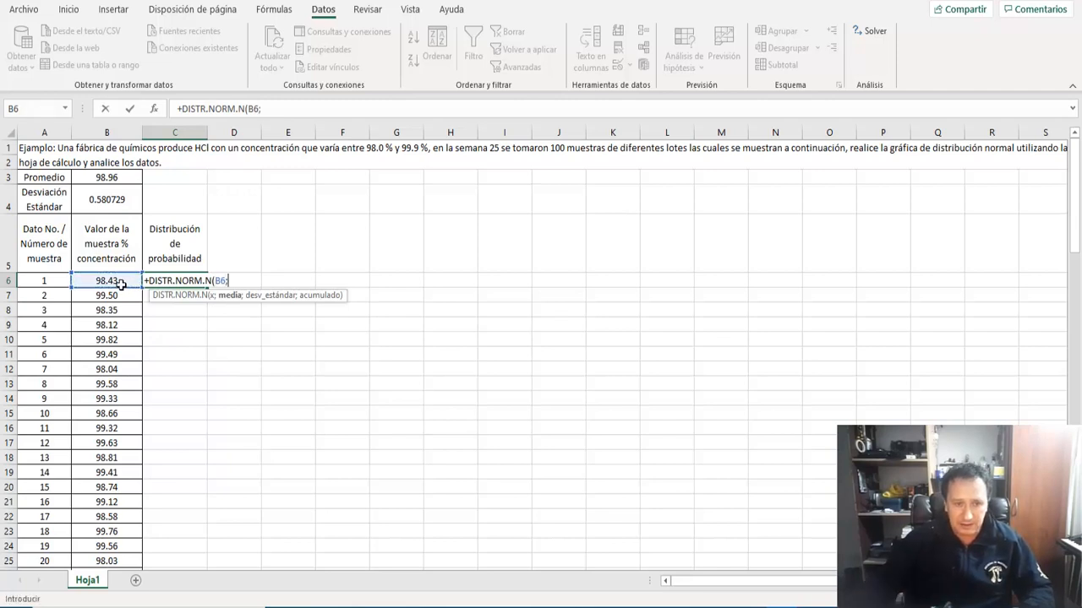
left_click(116, 178)
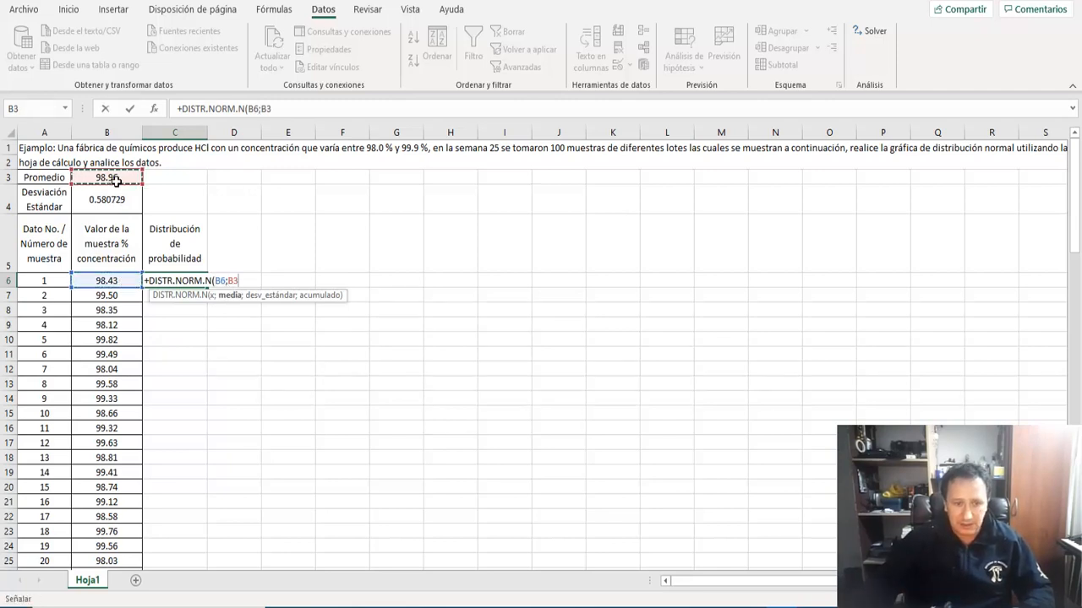
type(";")
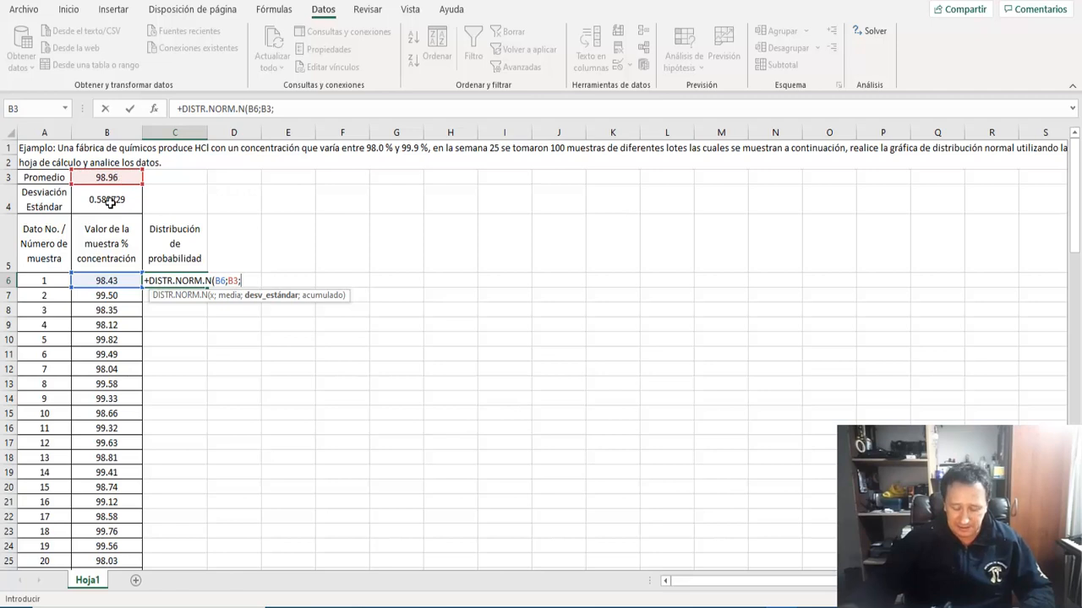
left_click(110, 202)
type(";")
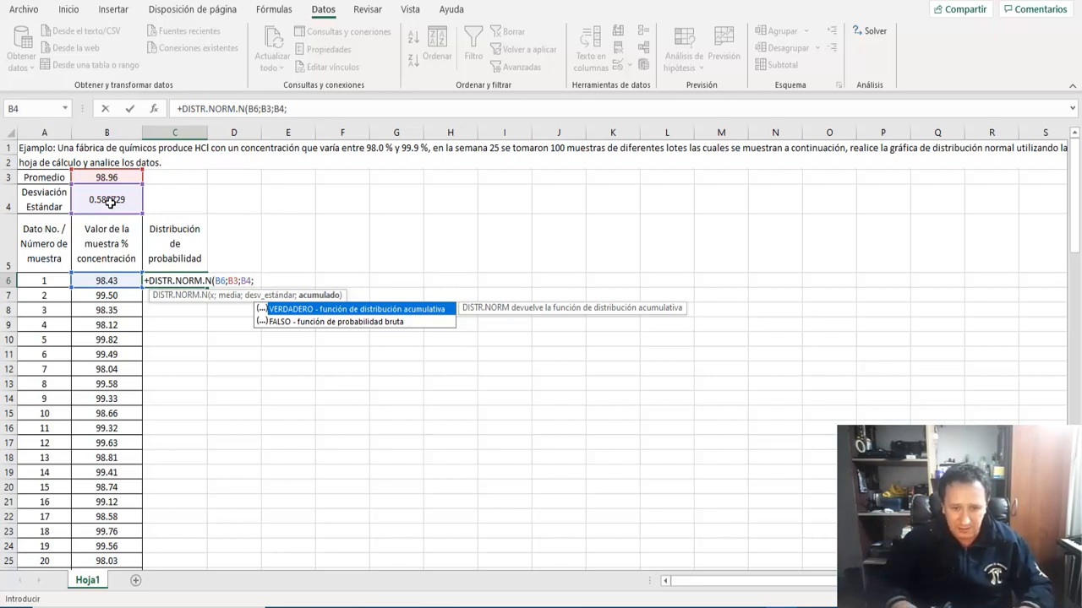
type("fas")
key("BackSpace")
key("BackSpace")
key("BackSpace")
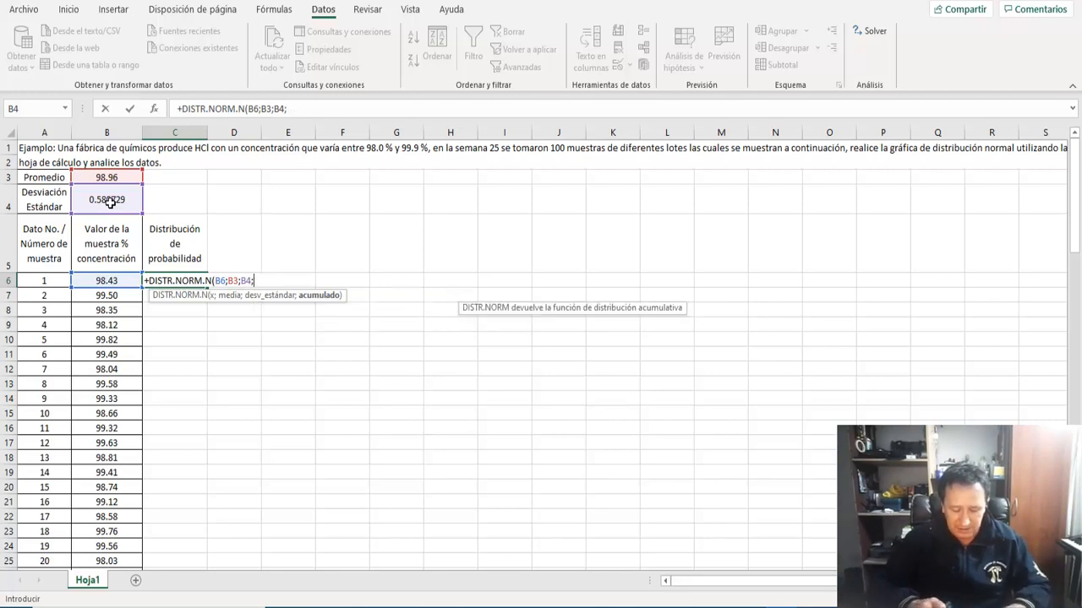
type("FALSO)")
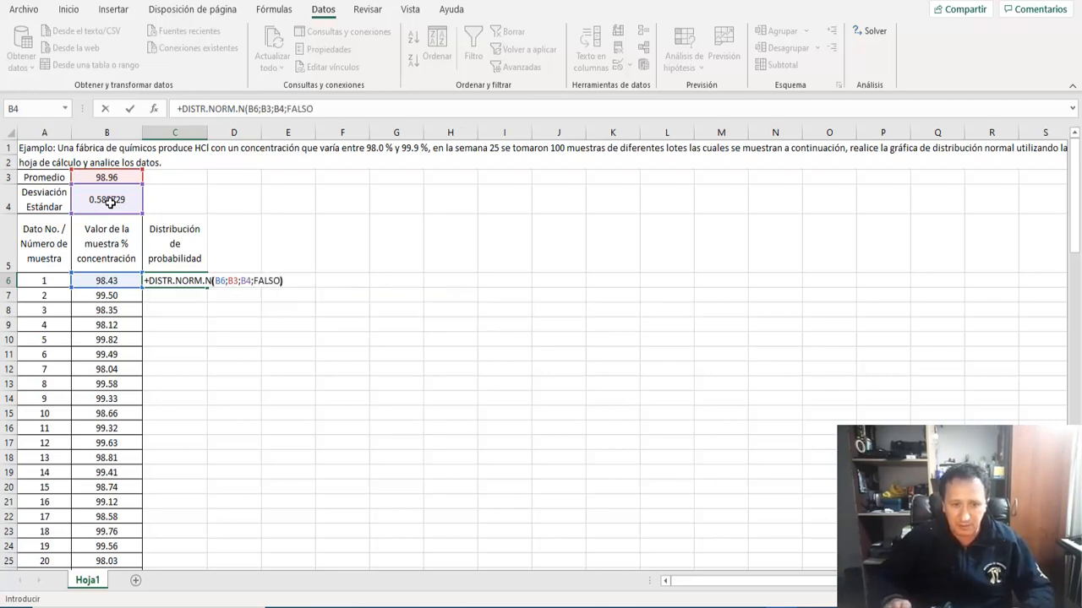
key("Return")
key("Up")
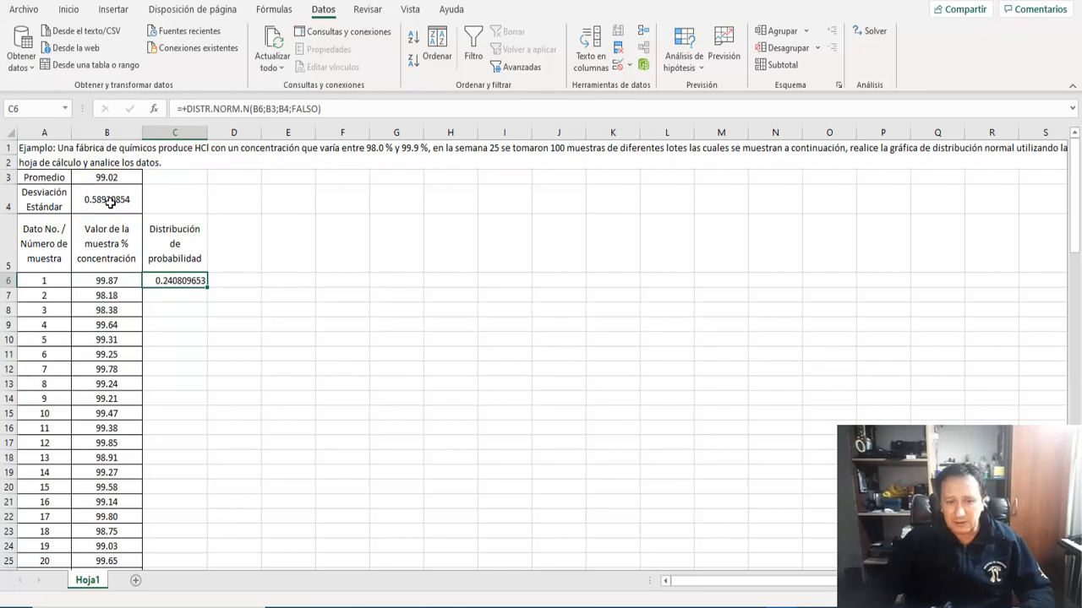
- Try to fill the C6 formula down the column with relative references, and undo the fill
double_click(210, 291)
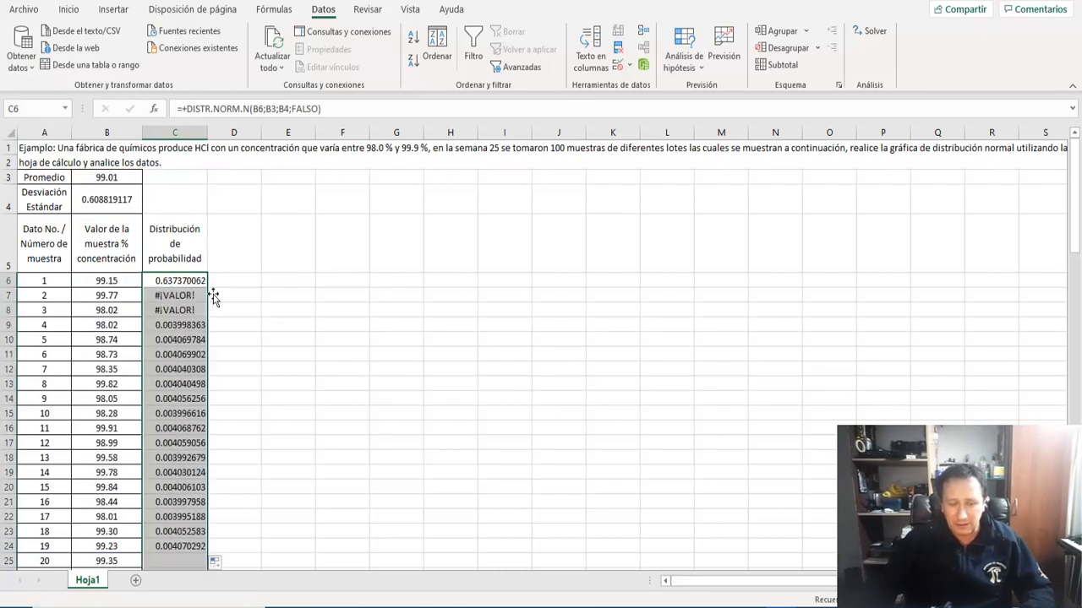
left_click(199, 288)
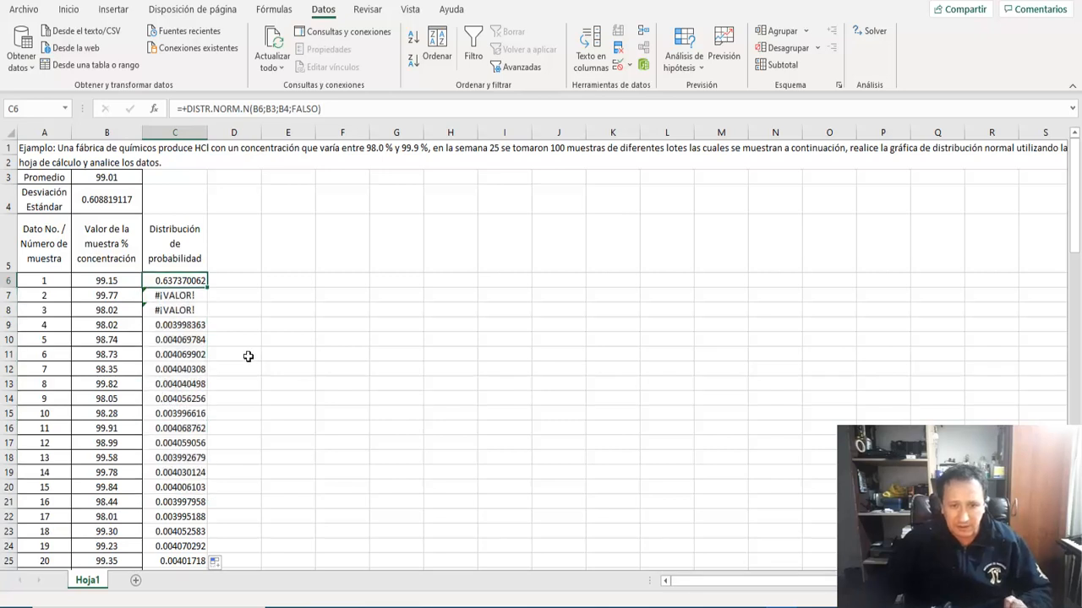
key("ctrl+z")
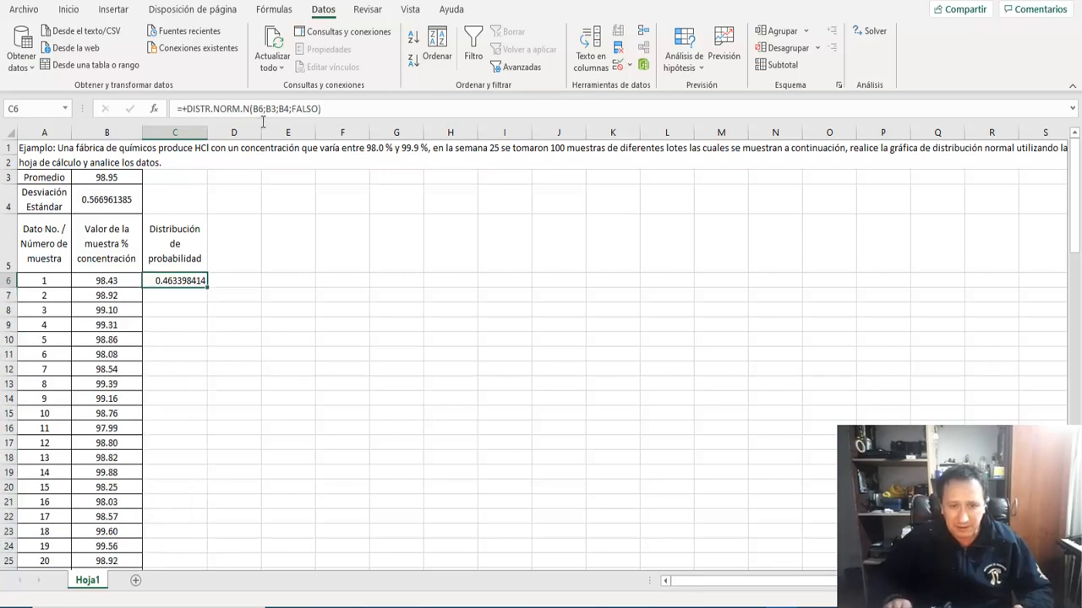
- Make the mean and standard deviation references in the C6 formula absolute, as $B$3 and $B$4
left_click(260, 109)
key("Right")
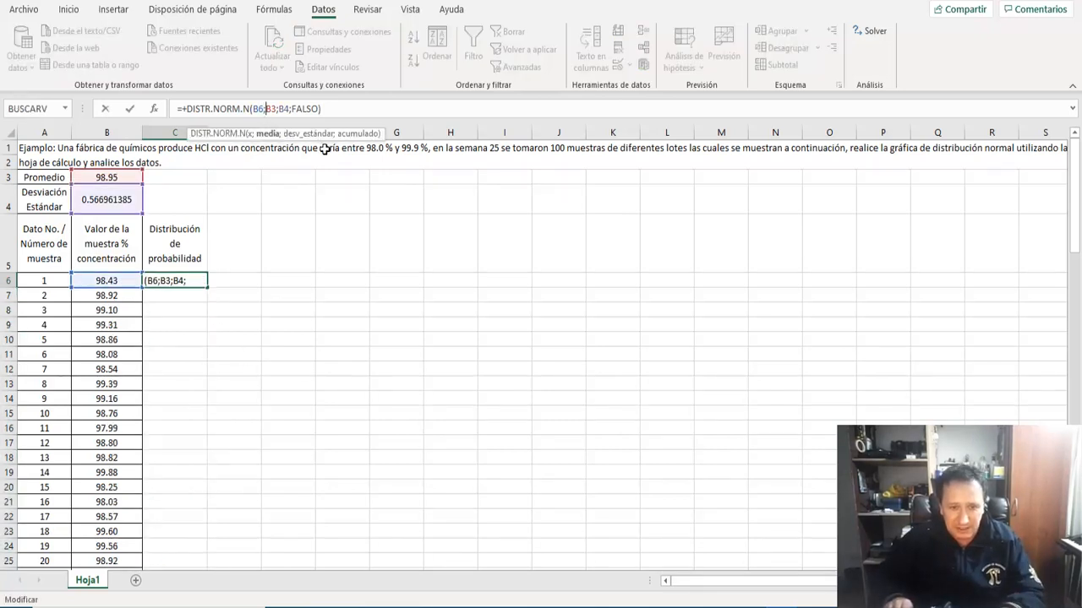
key("F4")
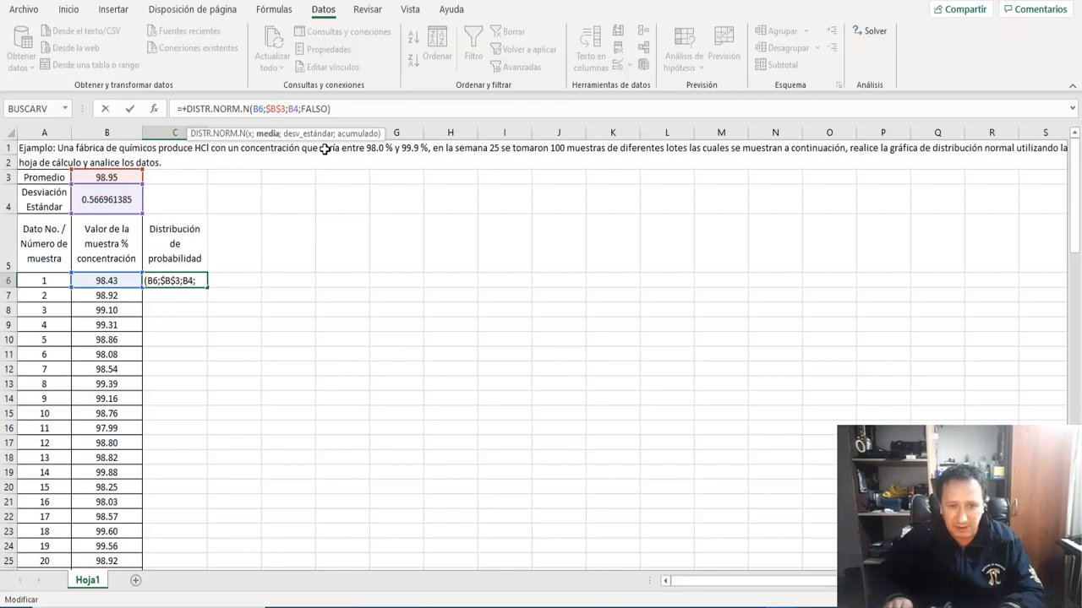
key("Right")
key("F4")
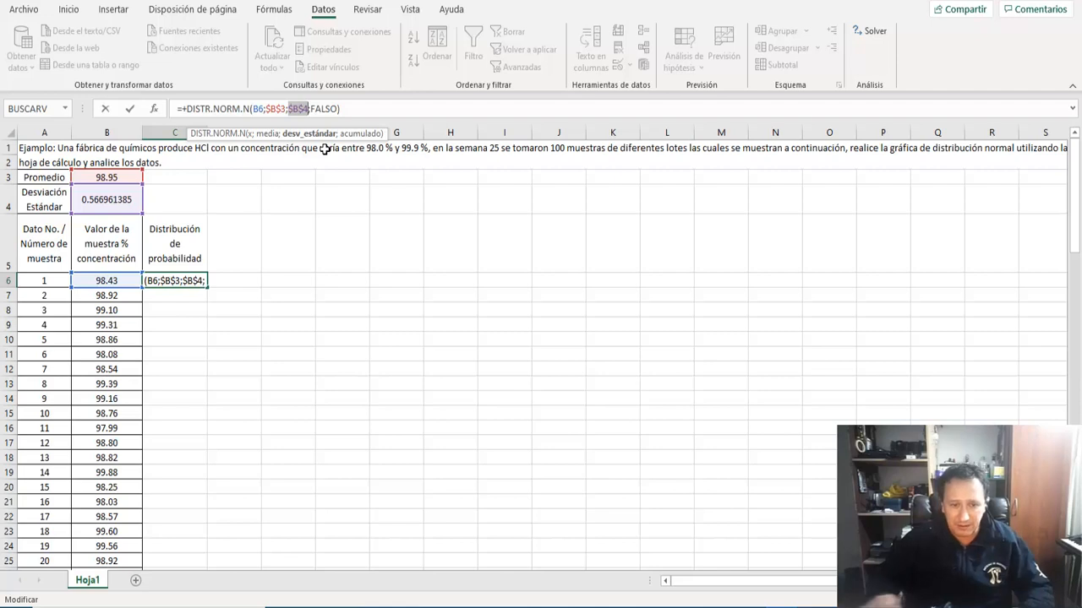
key("Return")
key("Up")
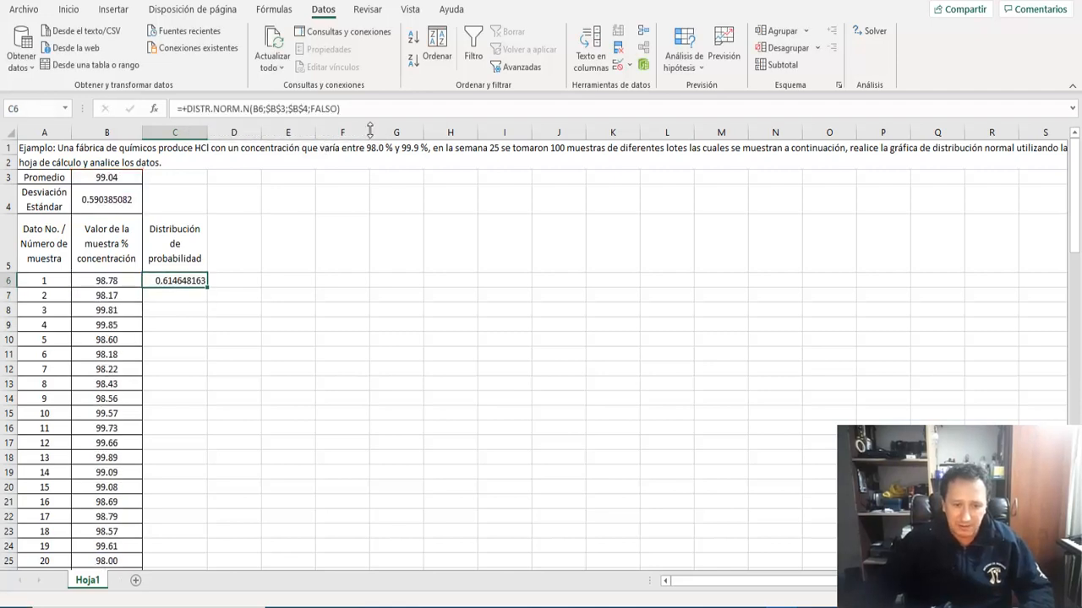
- Fill the C6 distribution formula down column C for all 100 samples
double_click(207, 289)
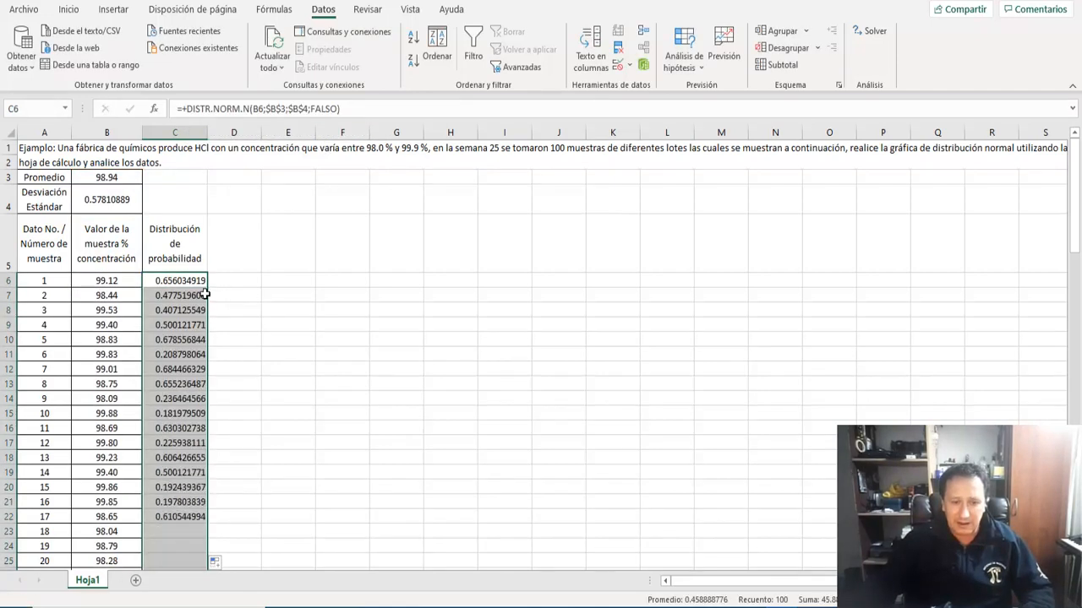
scroll(175, 443, "down", 10)
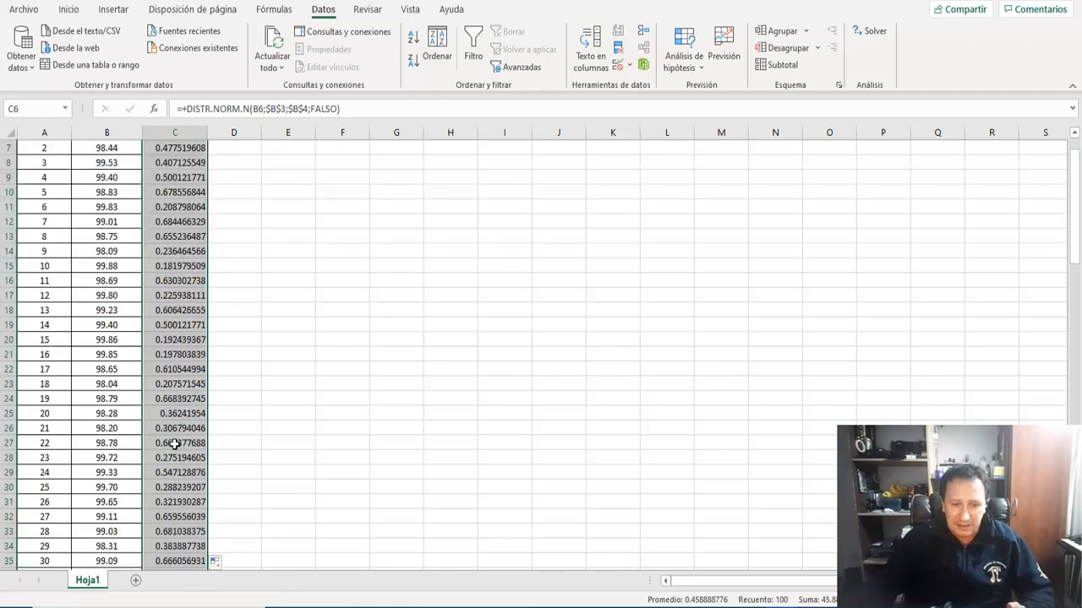
scroll(175, 443, "down", 5)
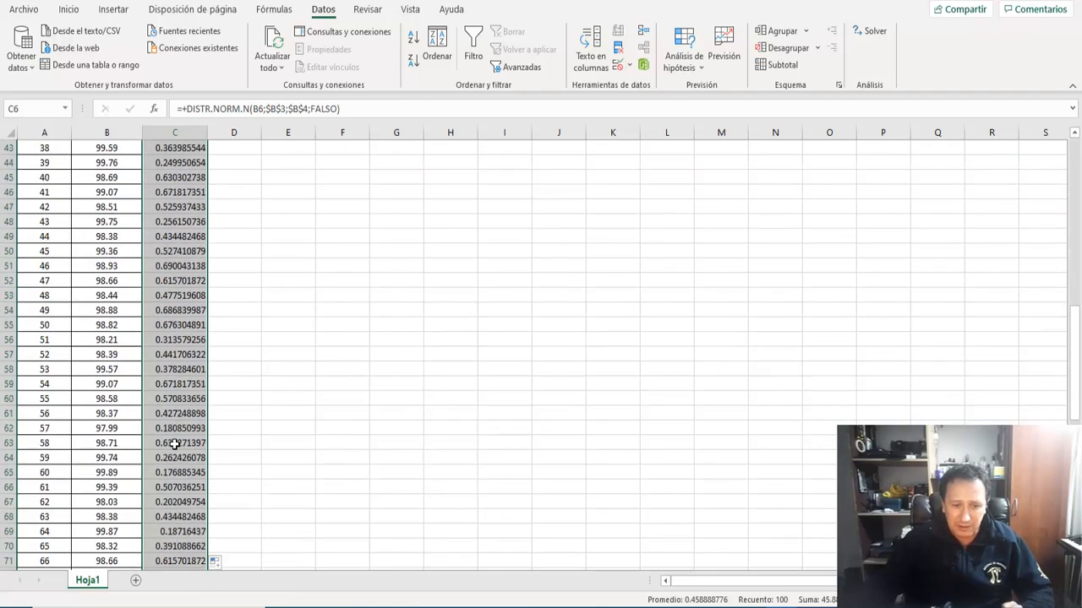
- Examine the sample values in column B against their probability values in column C, including rows 57, 67 and 13
left_click(113, 355)
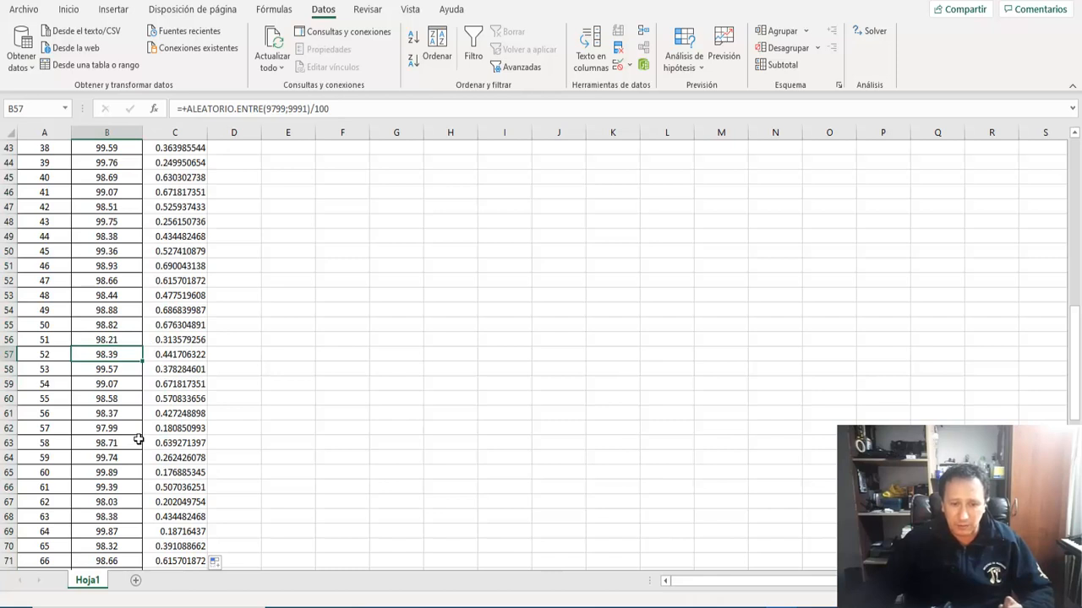
left_click(166, 358)
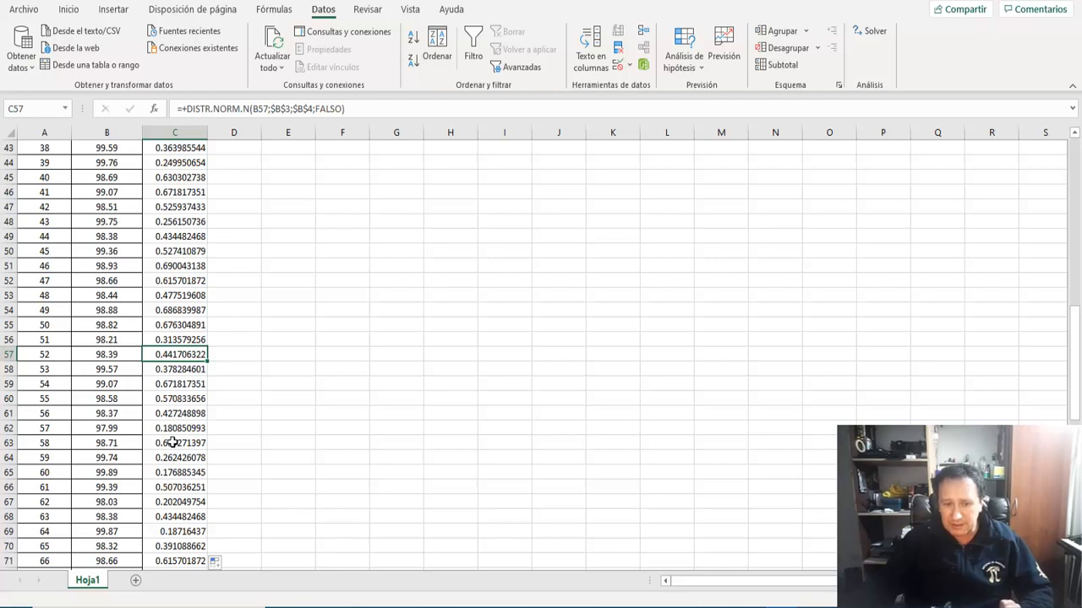
left_click(129, 361)
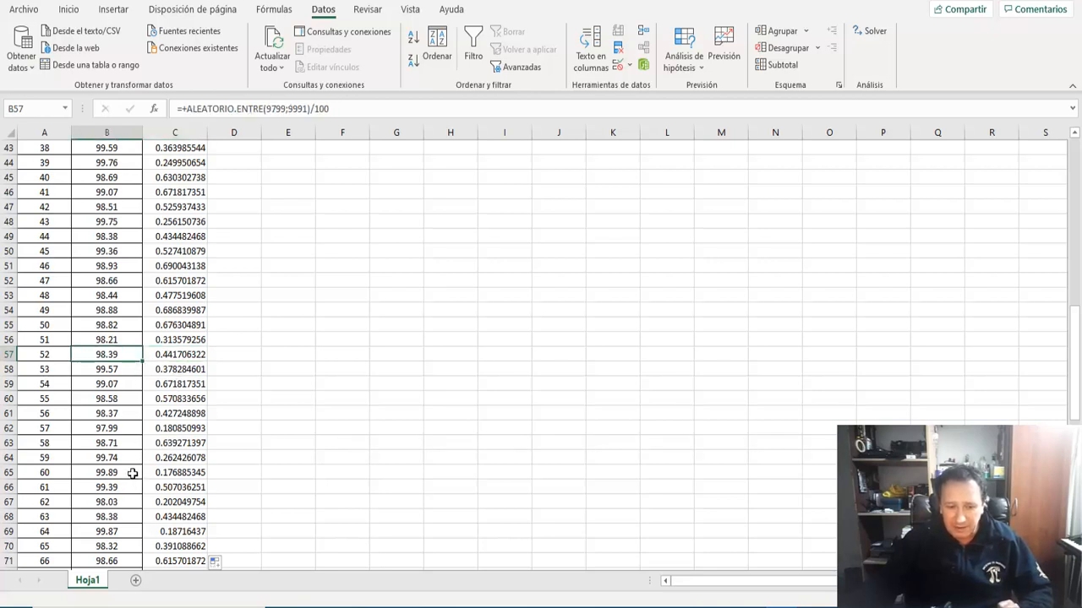
left_click(171, 502)
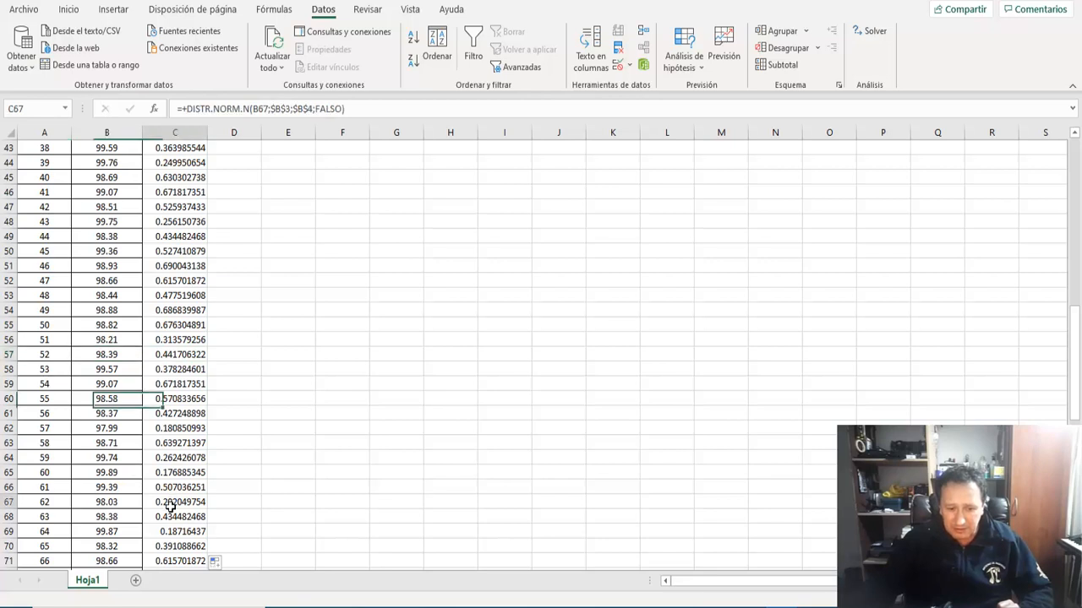
left_click(122, 508)
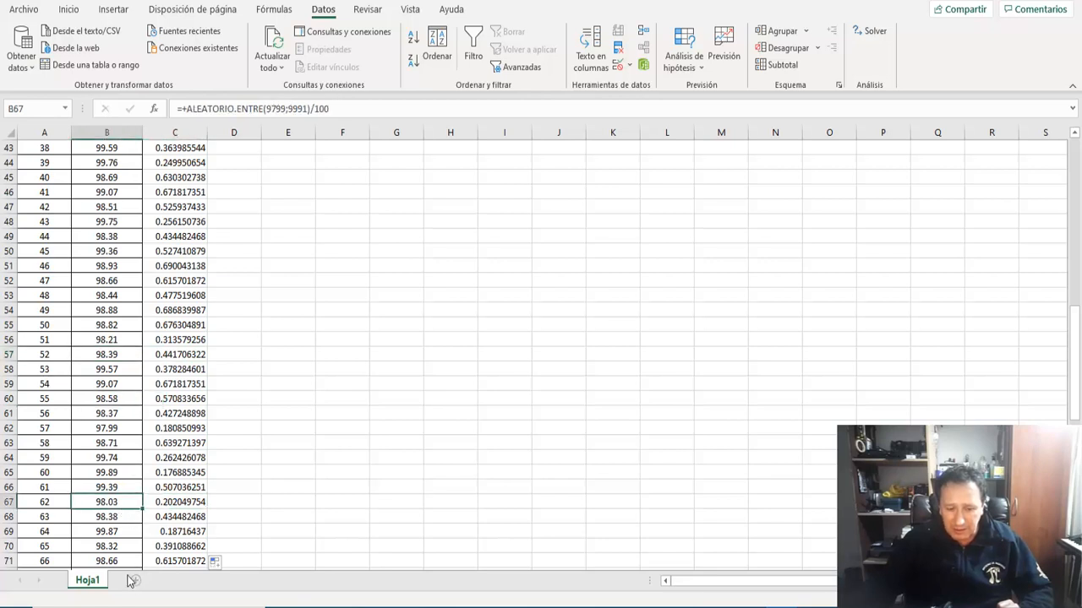
left_click(169, 508)
key("Up")
key("Up")
key("Up")
key("Up")
key("Up")
key("Up")
key("Up")
key("Up")
key("Up")
key("Up")
key("Up")
key("Up")
key("Up")
key("Up")
key("Up")
key("Up")
key("Up")
key("Up")
key("Up")
key("Up")
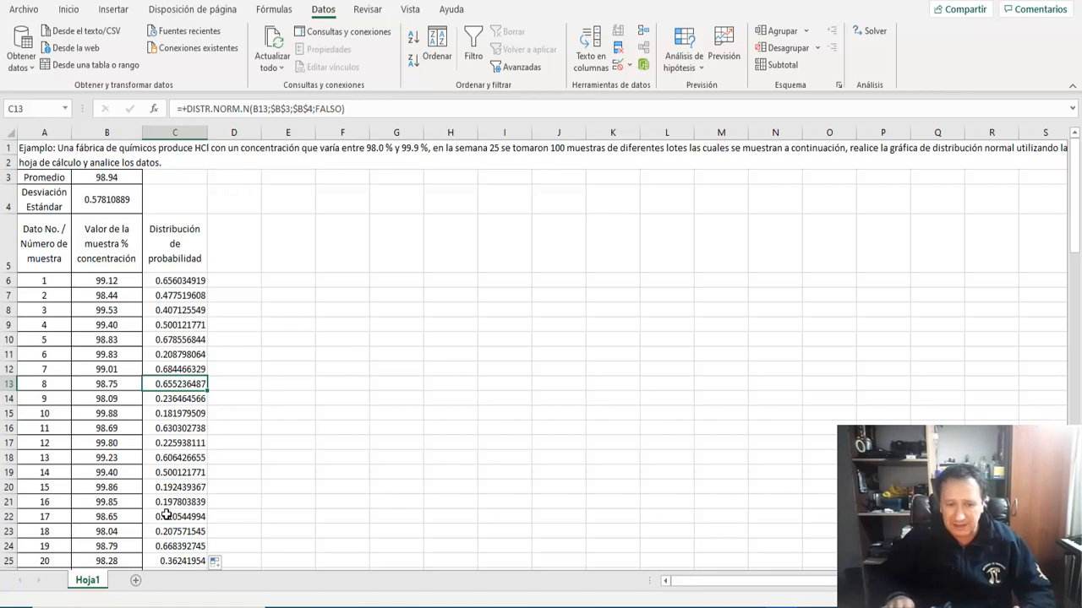
key("Left")
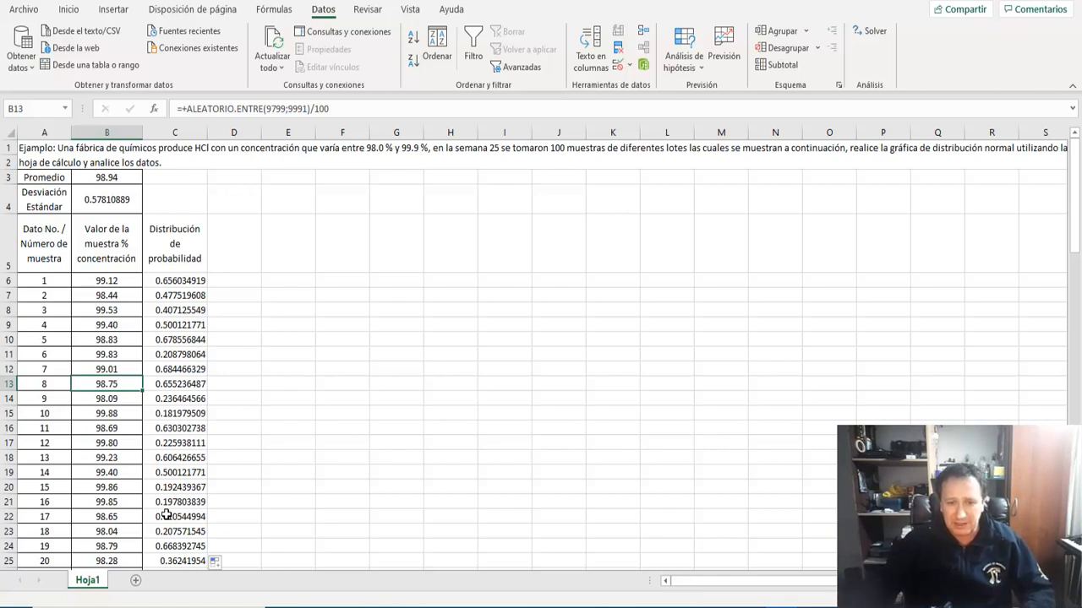
- Insert an empty 2-D clustered column chart on the sheet, starting from blank cell F5
left_click(355, 236)
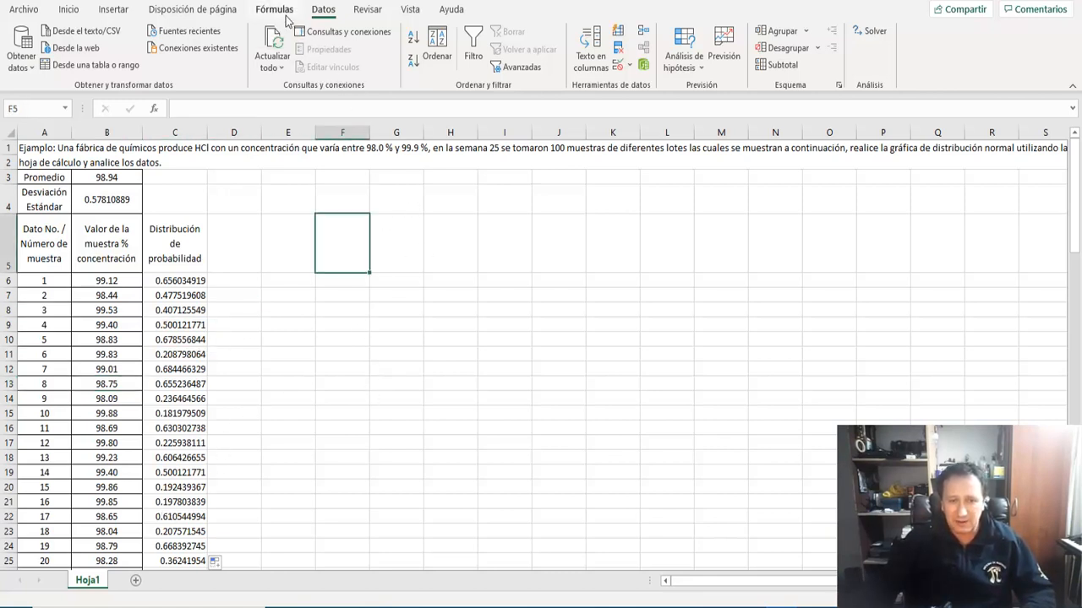
left_click(115, 12)
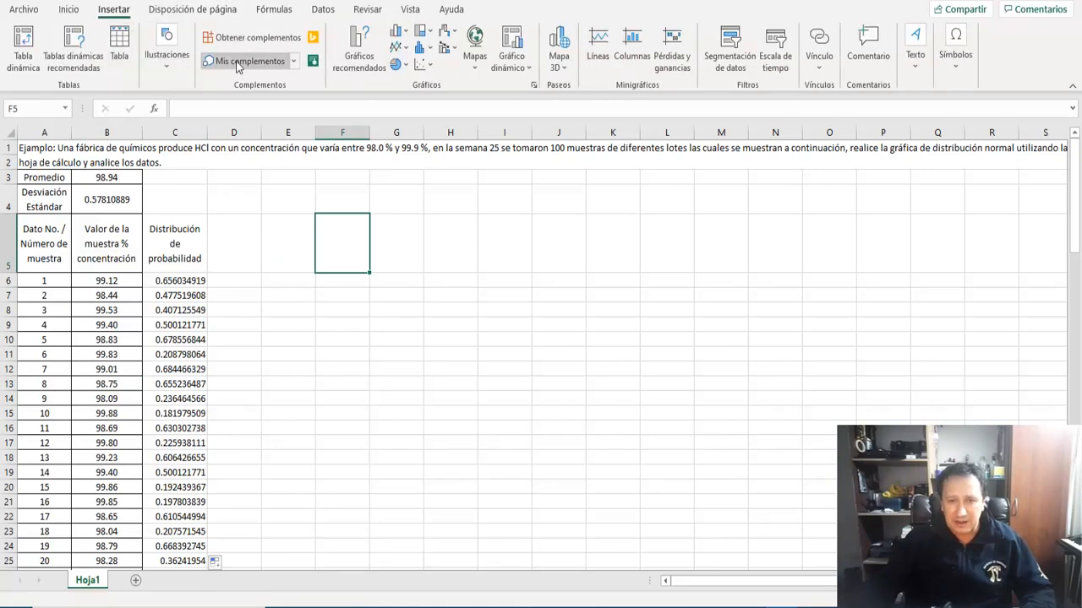
left_click(404, 33)
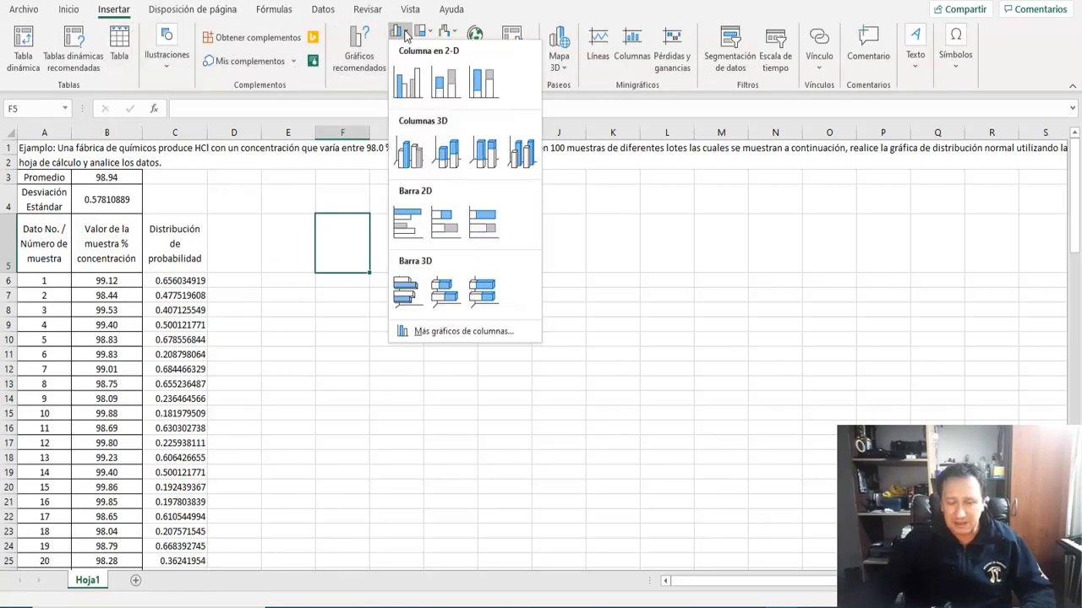
left_click(406, 81)
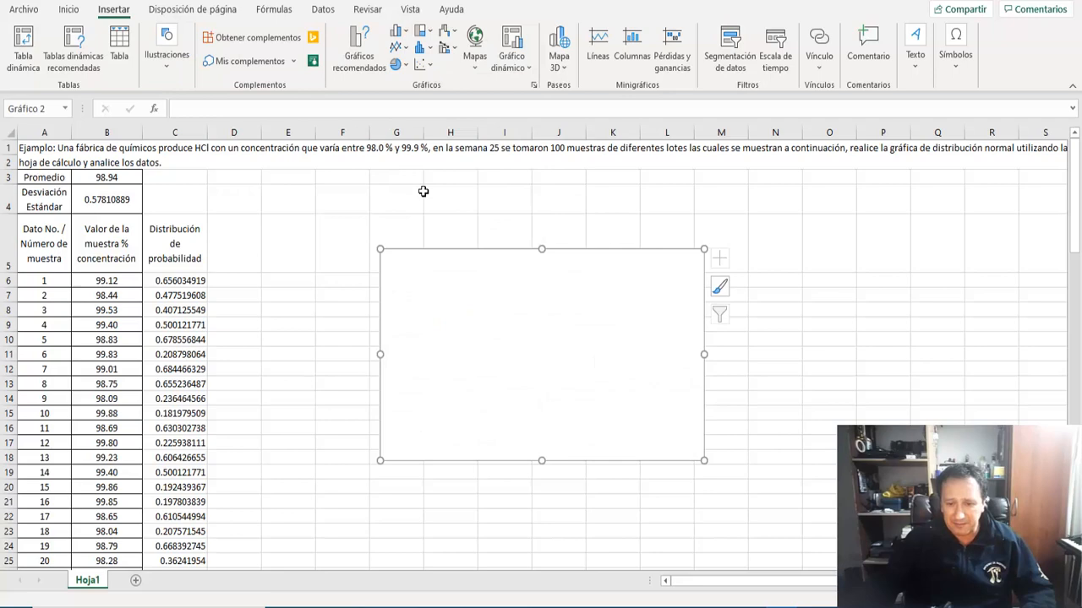
- Add a data series to the empty chart using the distribution values in C6:C105
right_click(438, 342)
left_click(488, 399)
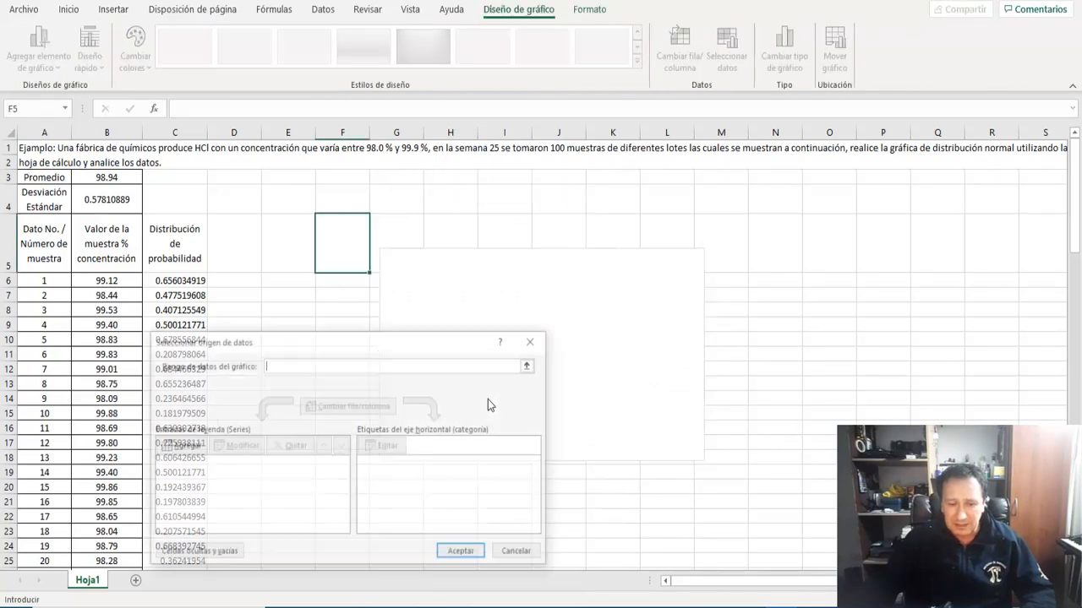
left_click(180, 447)
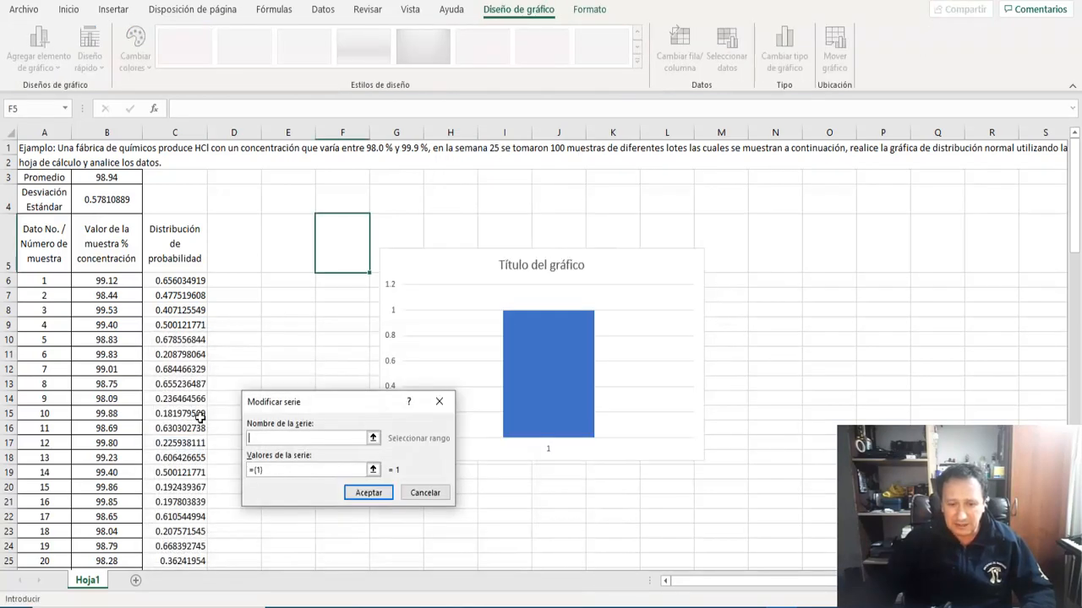
left_click(372, 470)
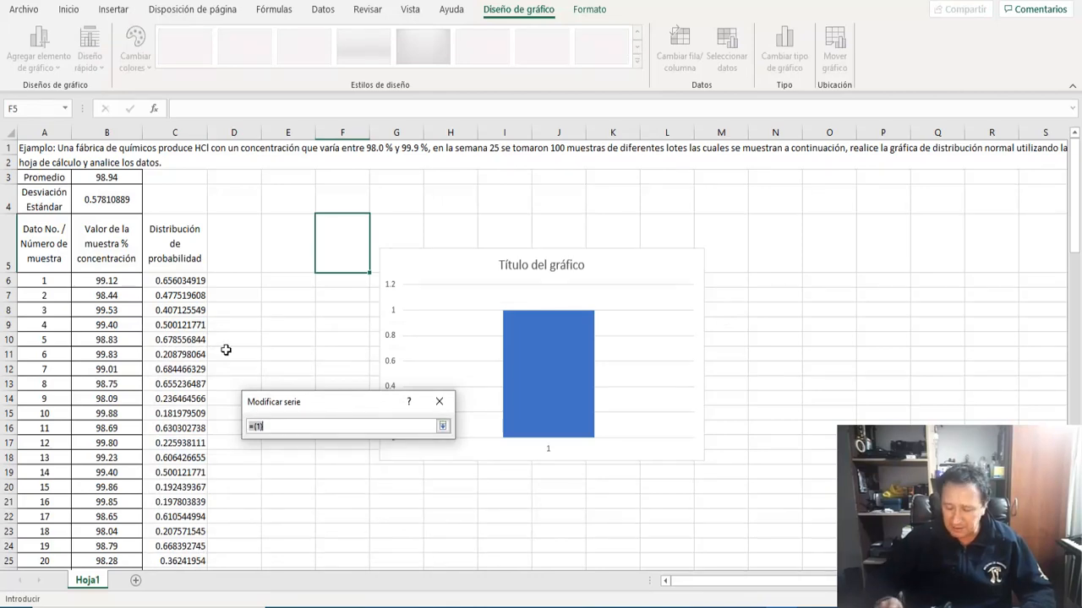
left_click(184, 282)
key("ctrl+shift+Down")
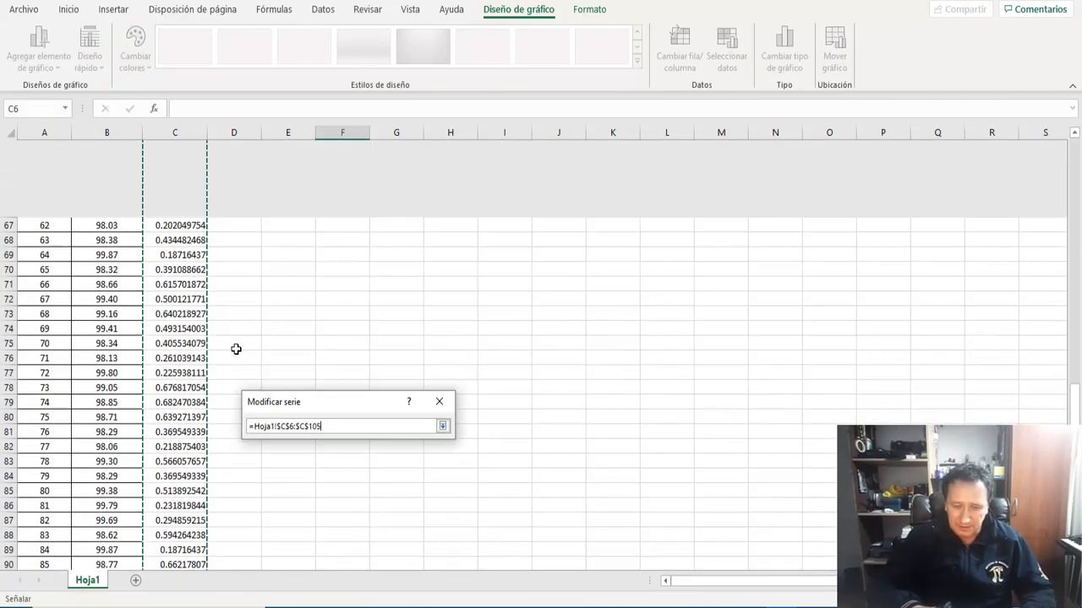
type(")")
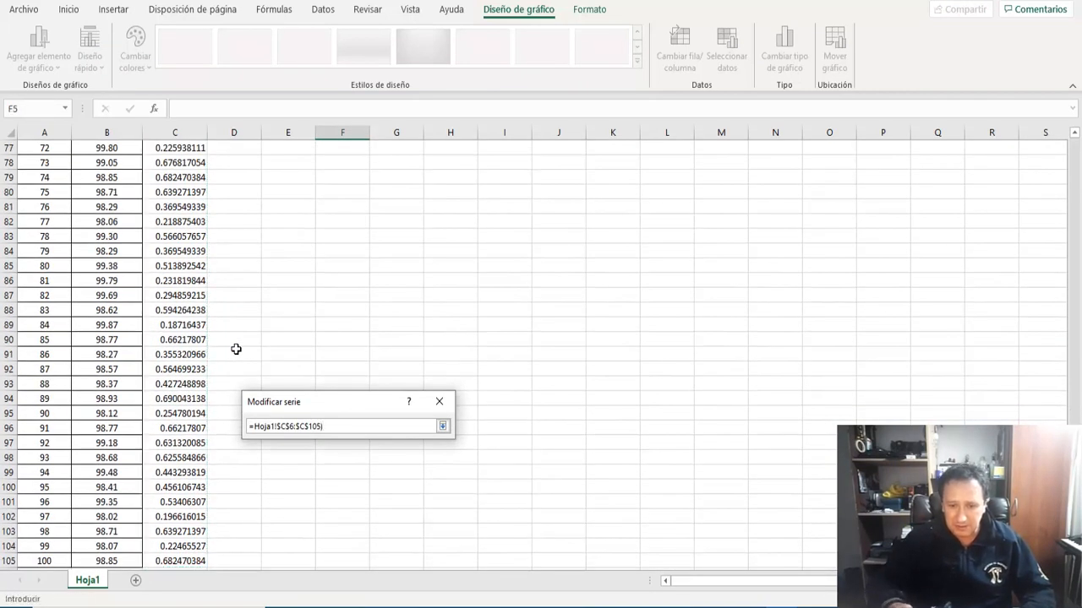
key("Return")
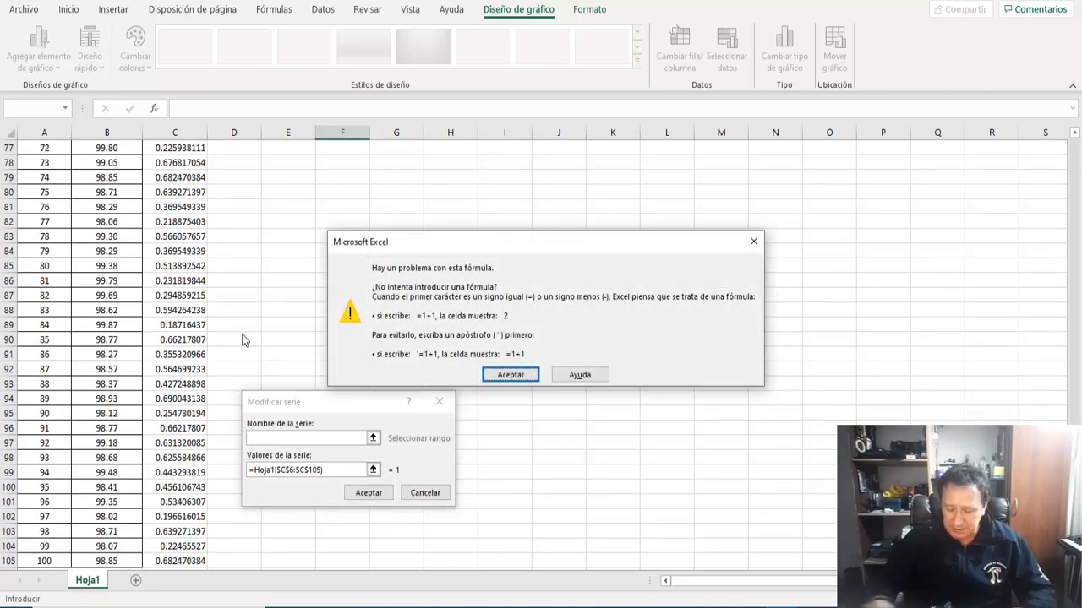
key("Return")
left_click(335, 474)
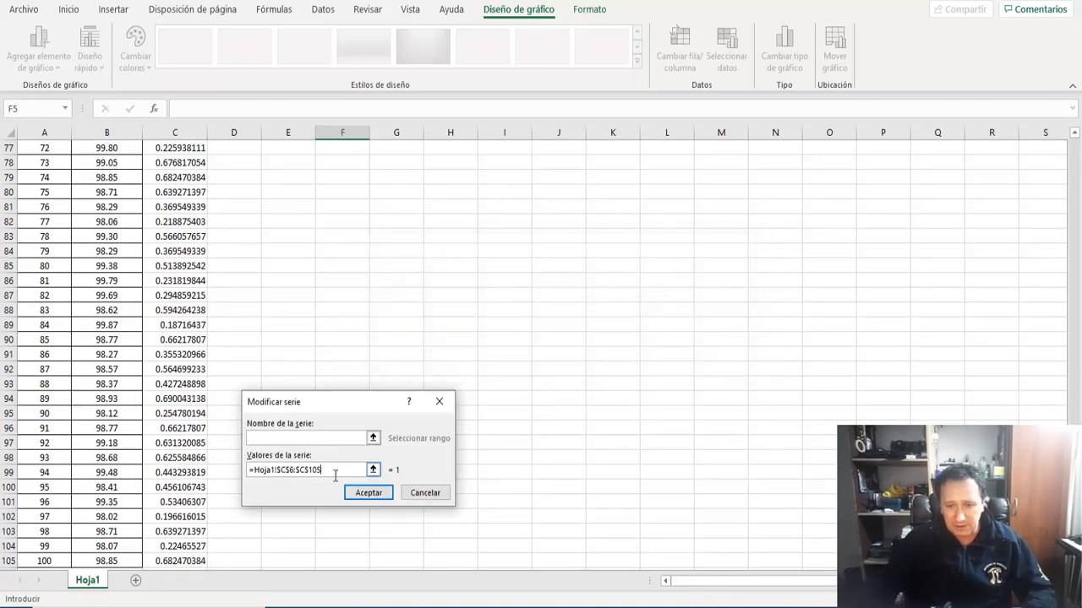
left_click(368, 493)
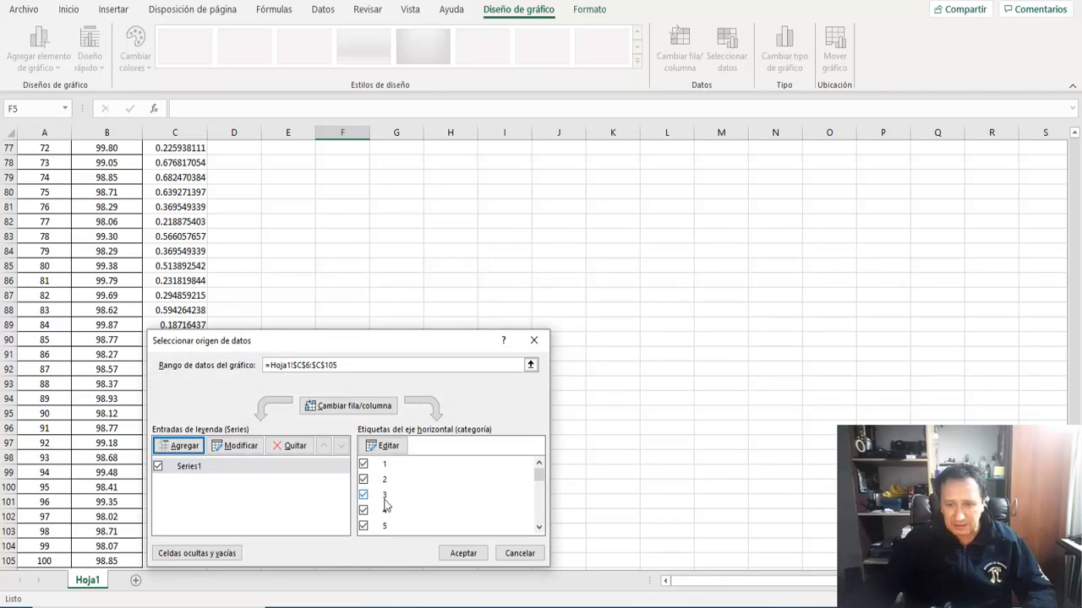
left_click(463, 554)
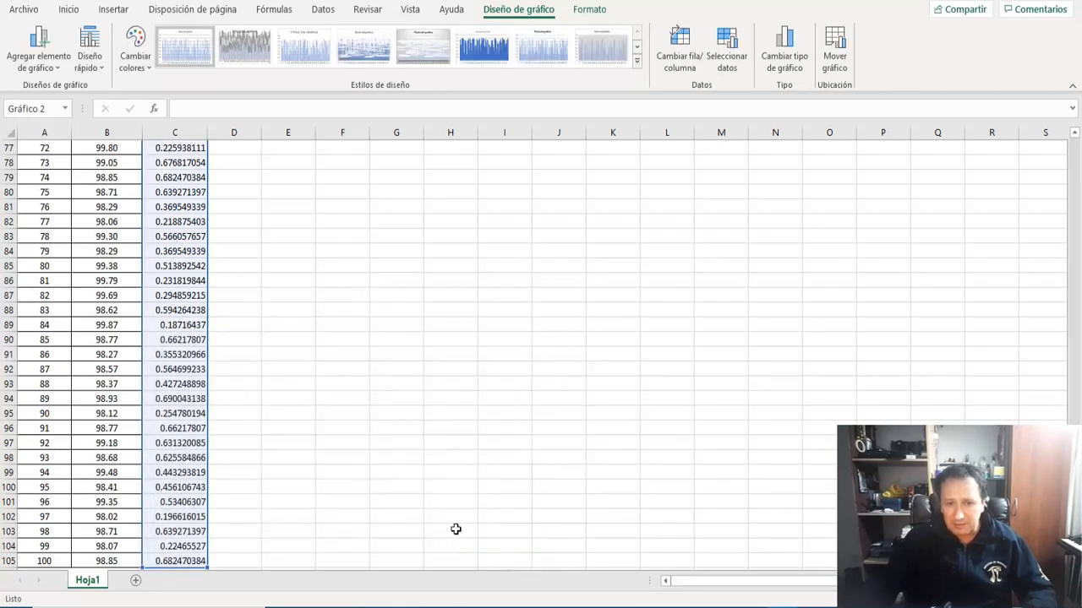
- Enlarge the distribution column chart so it extends to about column N and row 23
scroll(455, 529, "up", 20)
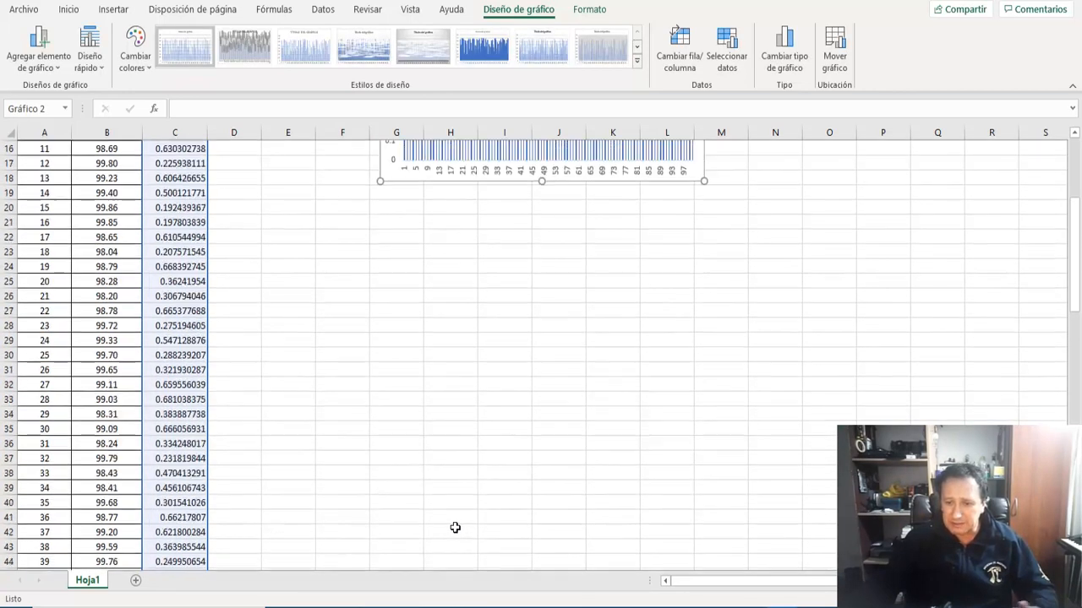
scroll(454, 528, "up", 5)
left_click(784, 401)
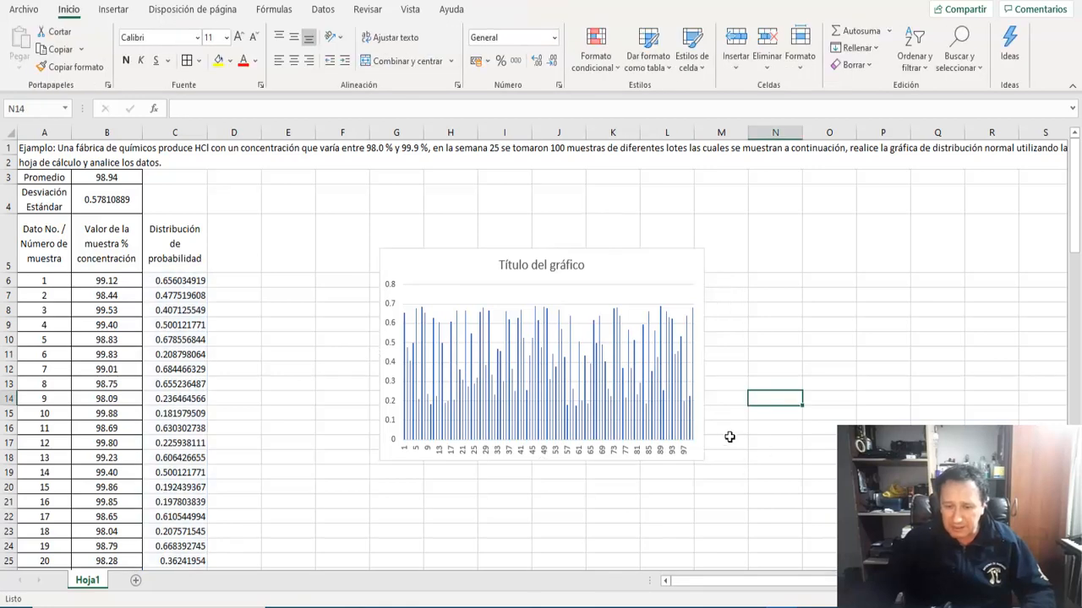
left_click(573, 452)
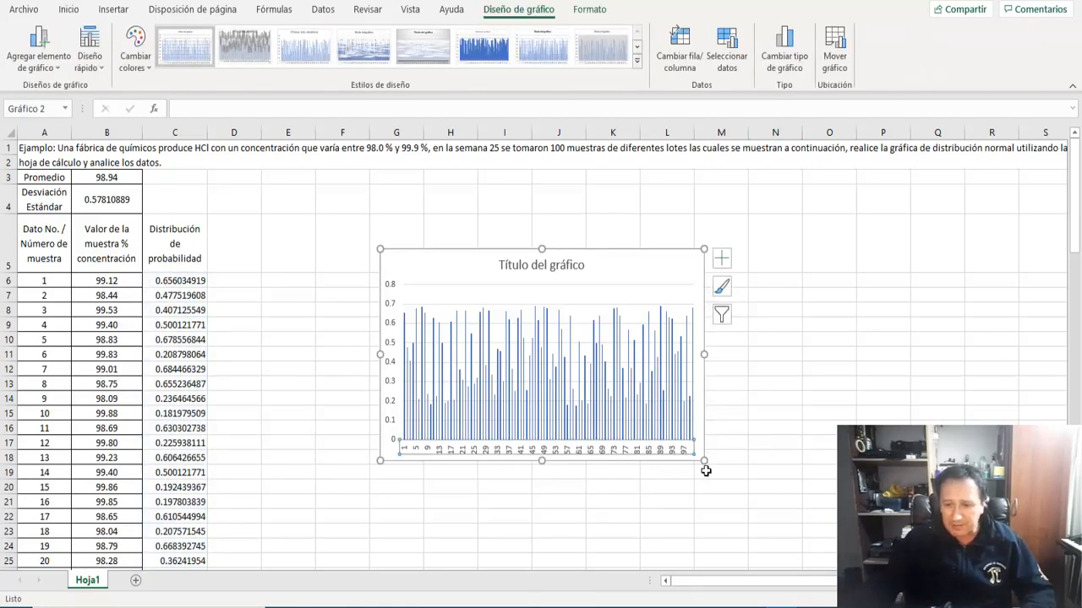
left_click_drag(703, 461, 768, 532)
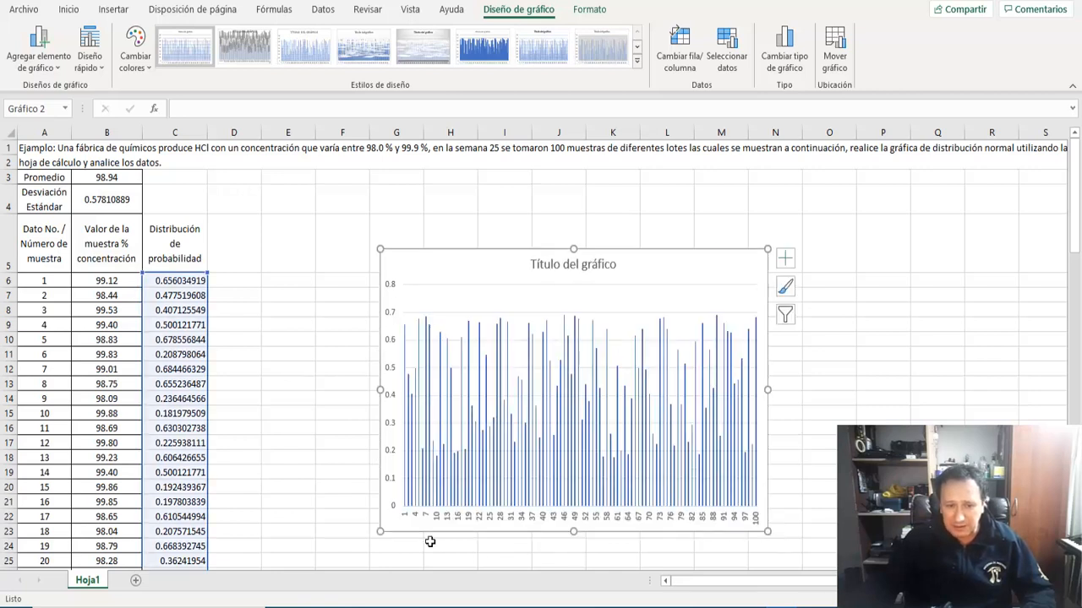
- Replace the random-number formulas in B6:B105 with their fixed values by copying the range and pasting only values over it
left_click(97, 281)
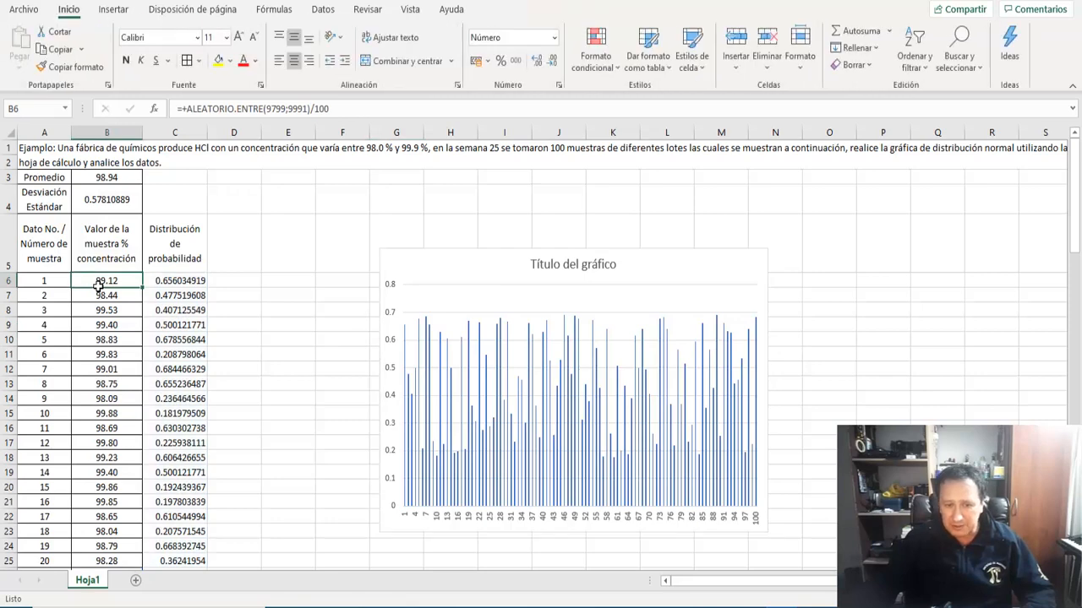
left_click(100, 300)
left_click(102, 310)
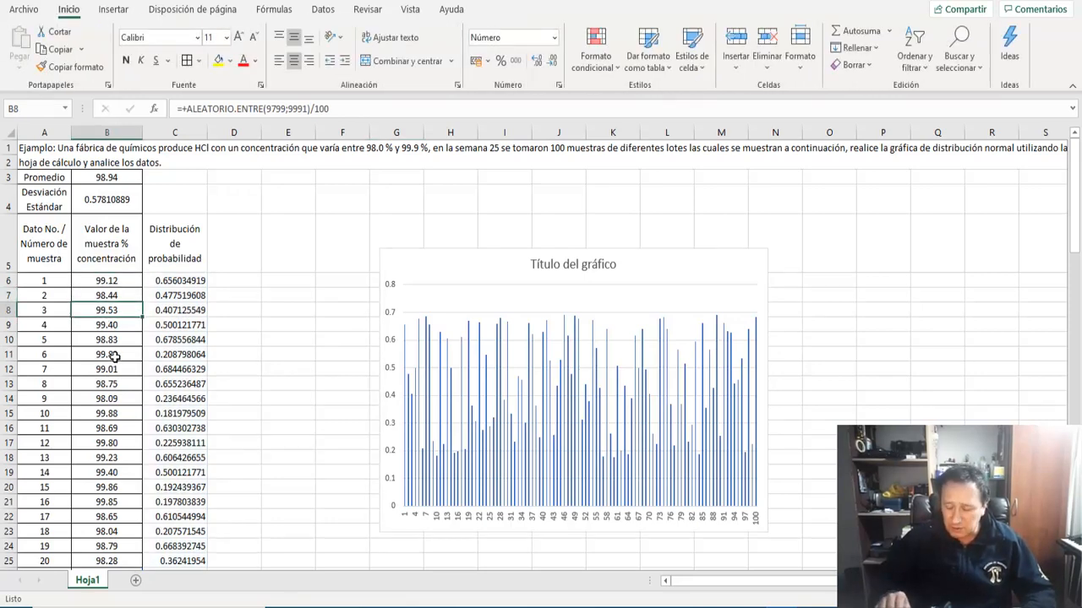
key("Up")
key("Up")
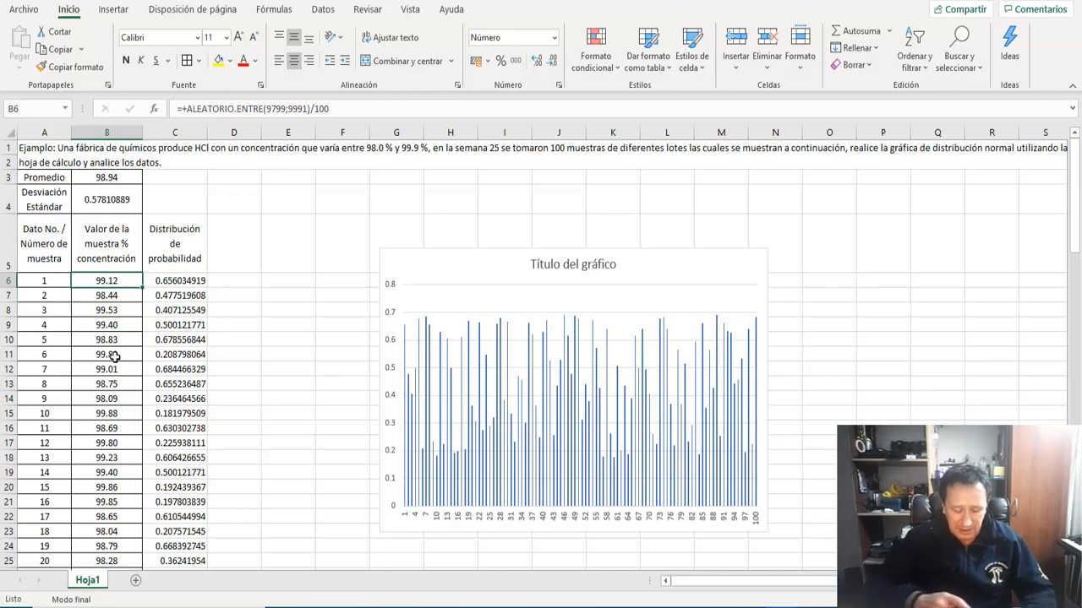
key("ctrl+shift+Down")
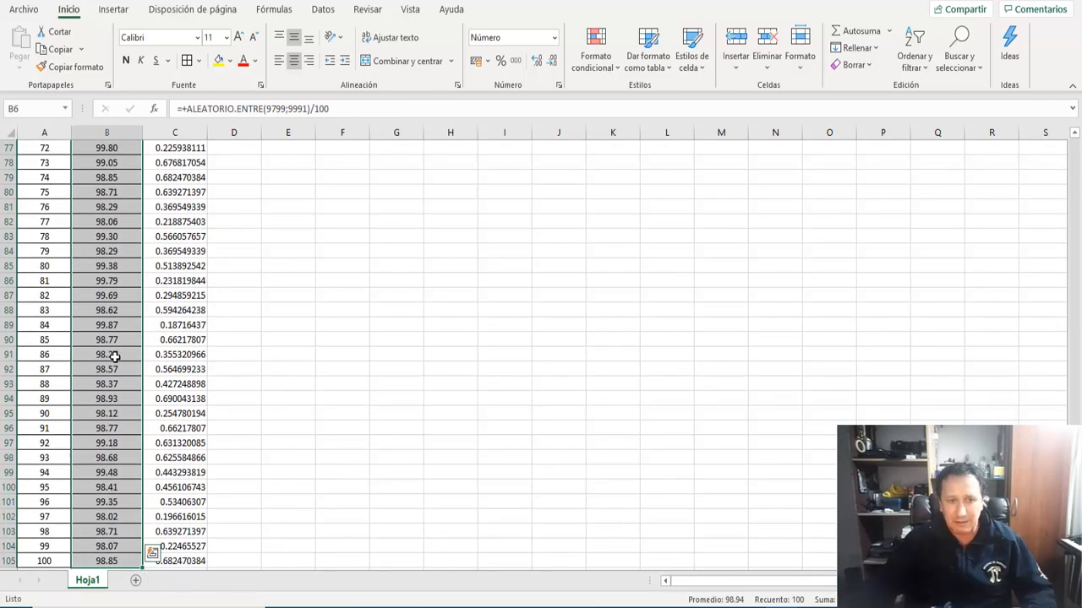
key("ctrl+c")
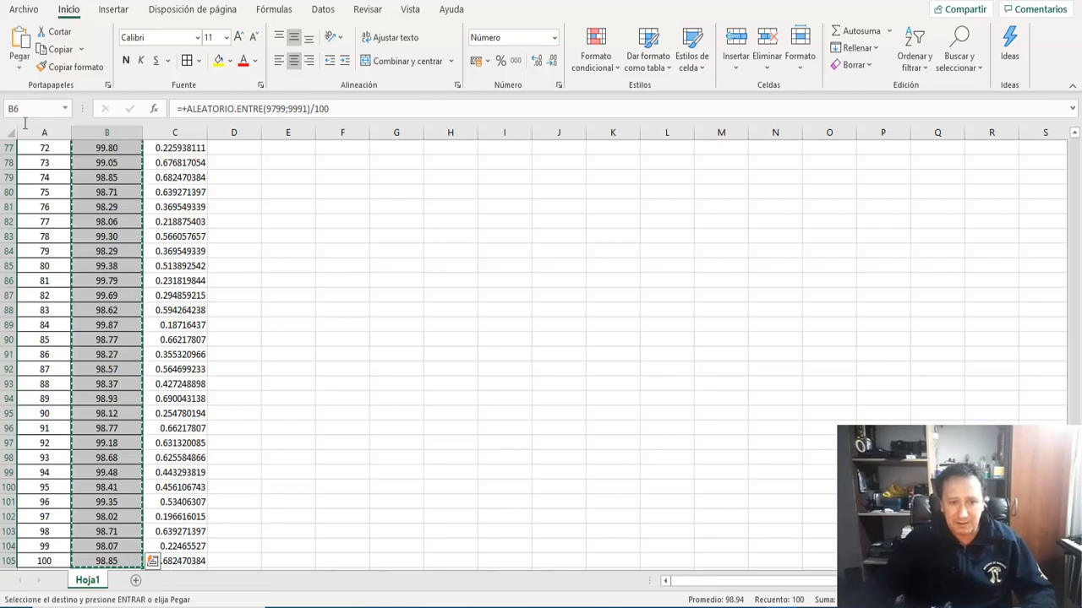
left_click(18, 67)
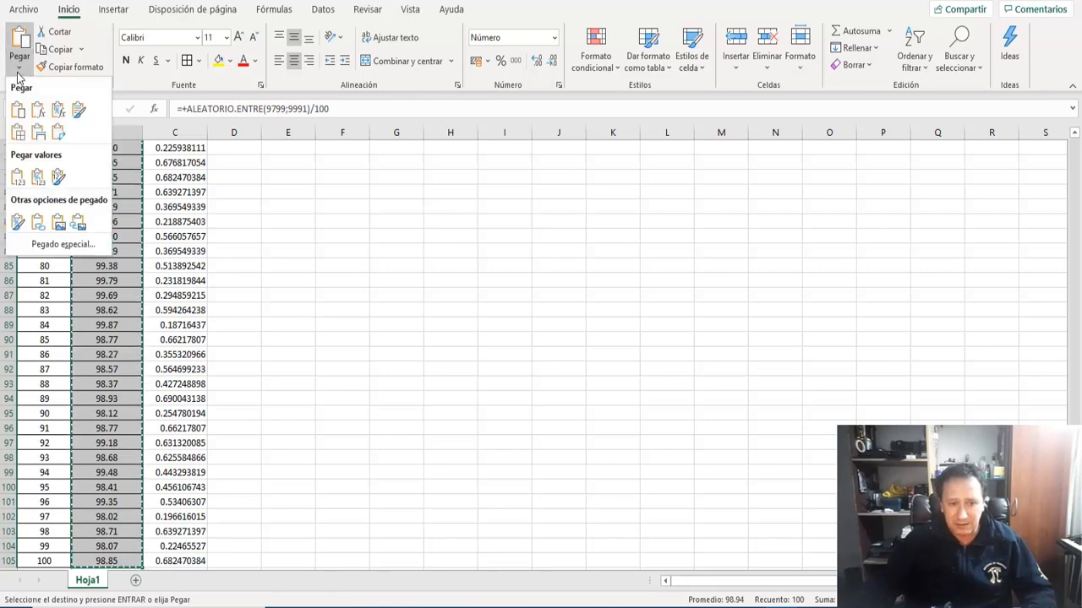
left_click(61, 243)
left_click(166, 378)
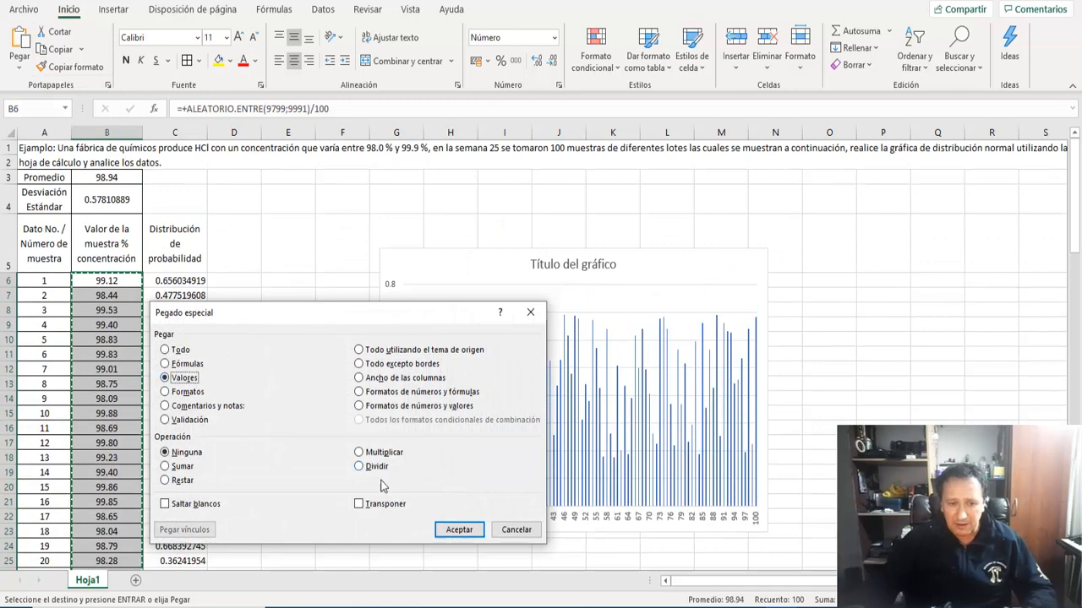
left_click(459, 531)
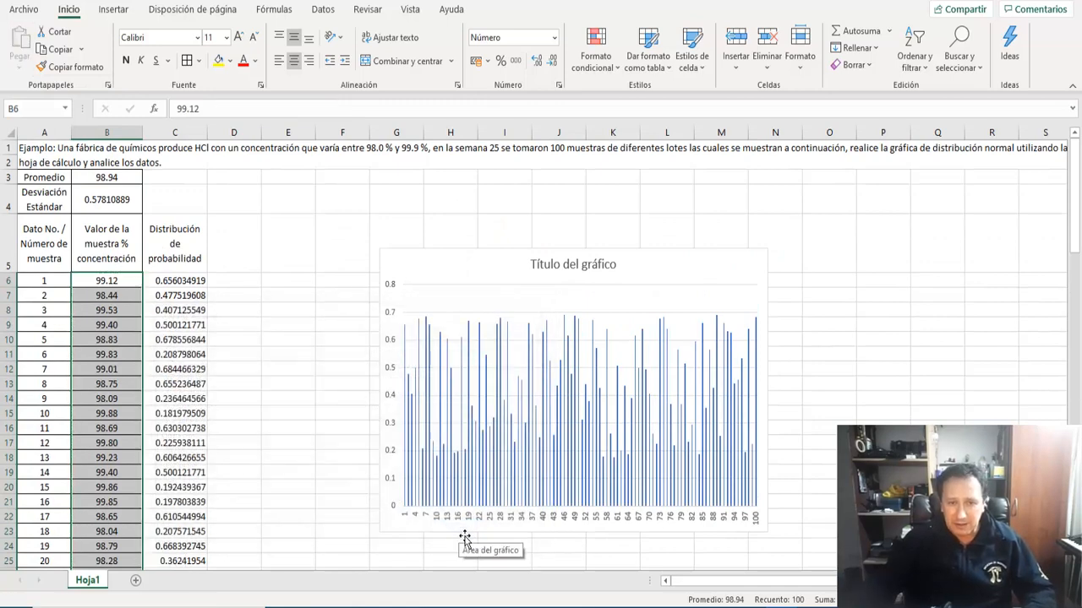
- Sort only the selected sample values B6:B105 by cell values from smallest to largest, without expanding the selection
left_click(333, 12)
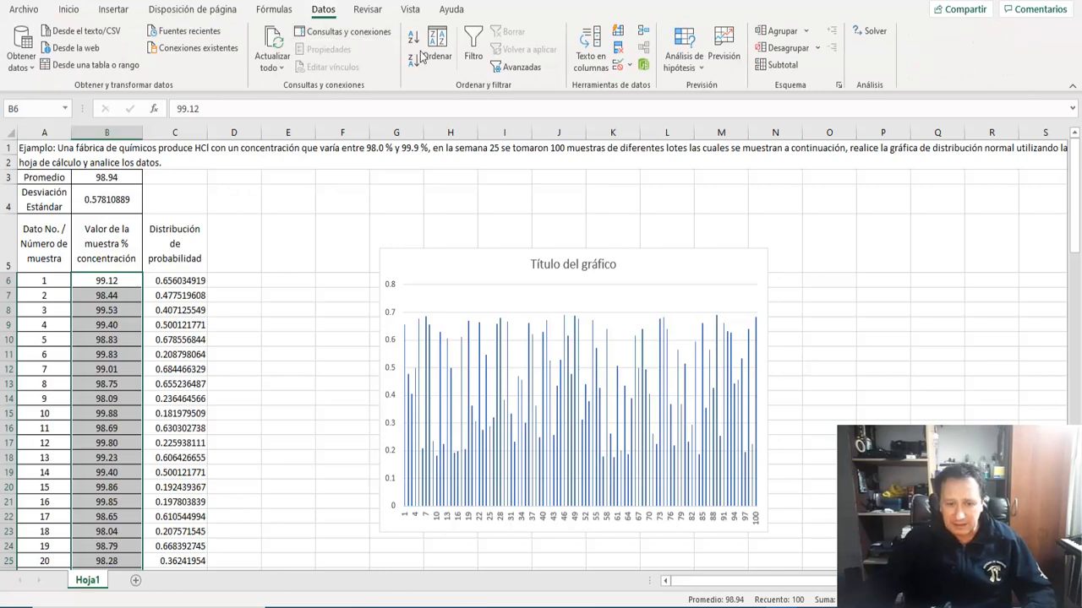
left_click(425, 53)
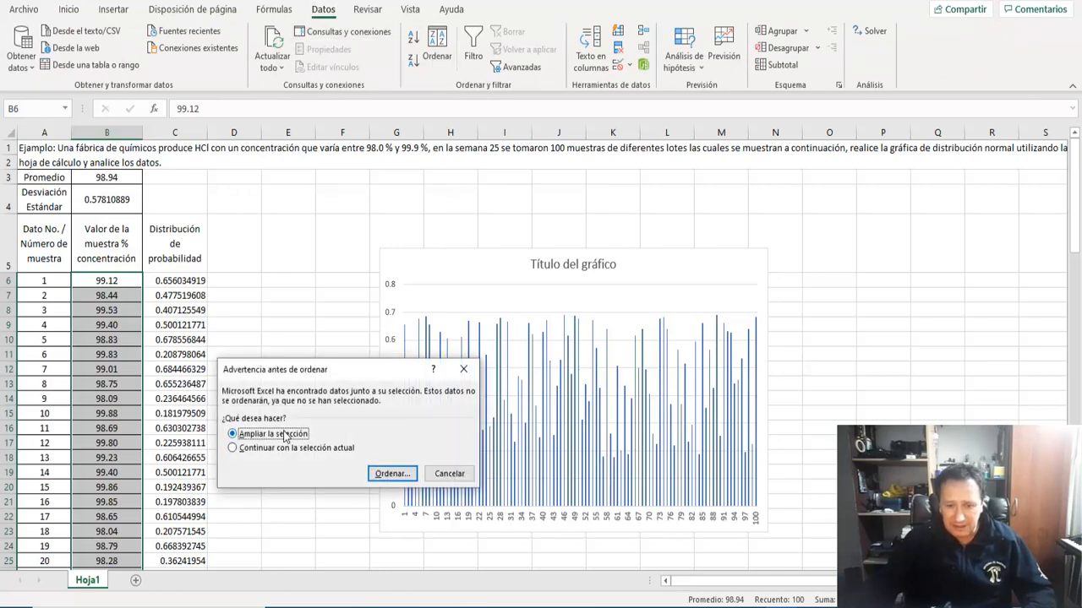
left_click(271, 448)
left_click(385, 477)
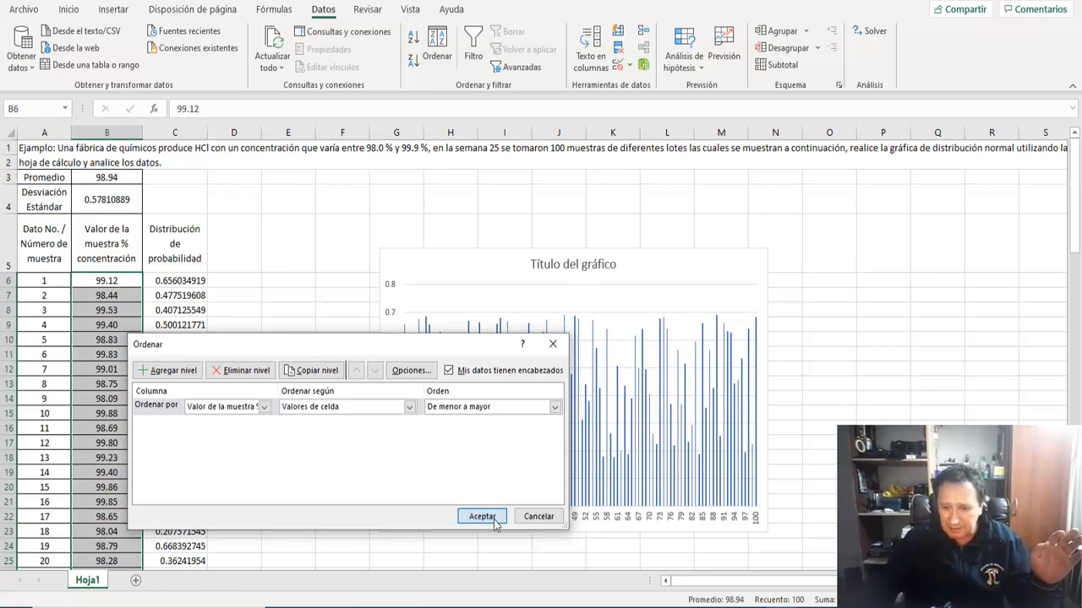
left_click(481, 517)
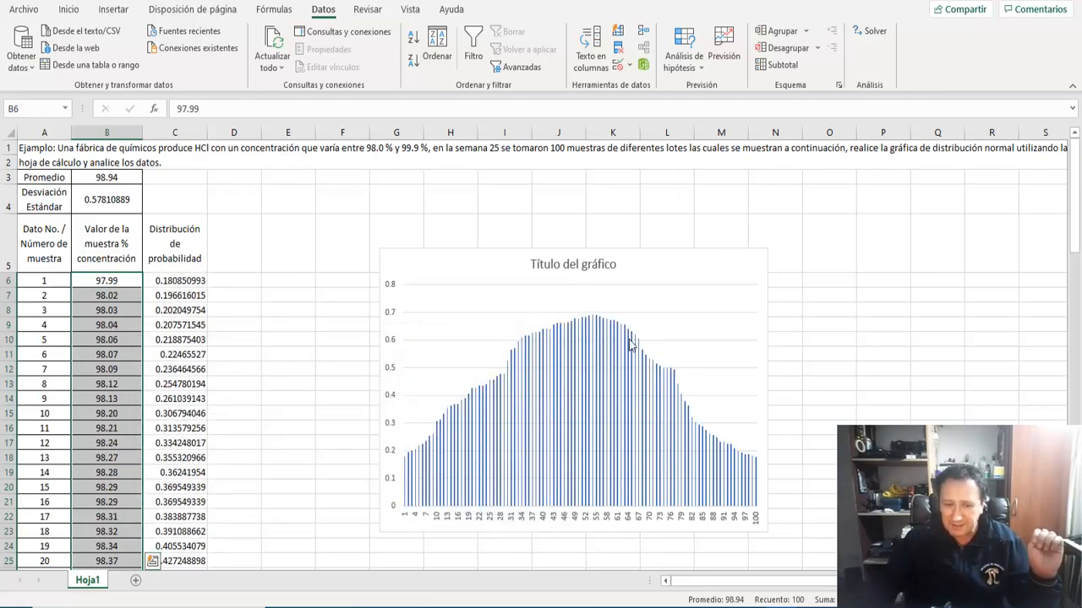
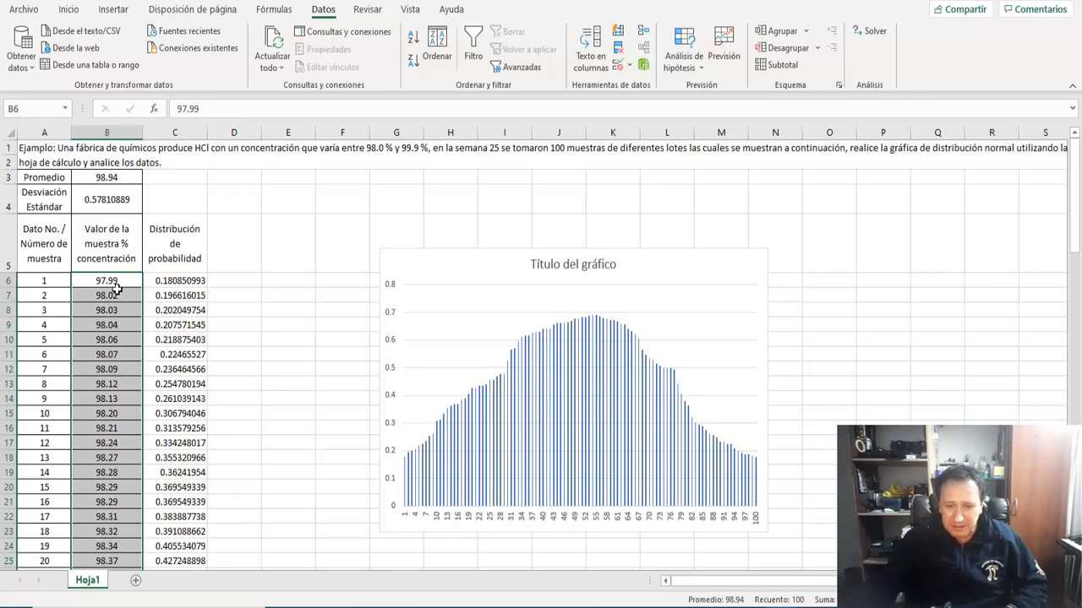
- Check the sorted sample values down column B, including rows 44 to 46, and re-enter 97.99 in cell B6
scroll(115, 289, "down", 3)
scroll(116, 289, "down", 8)
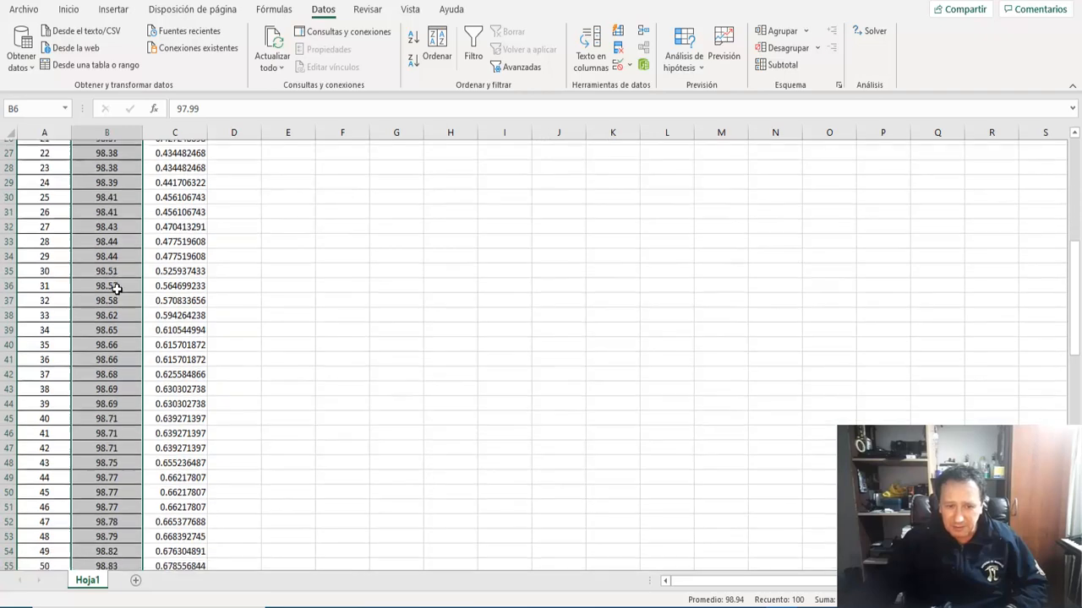
left_click(125, 301)
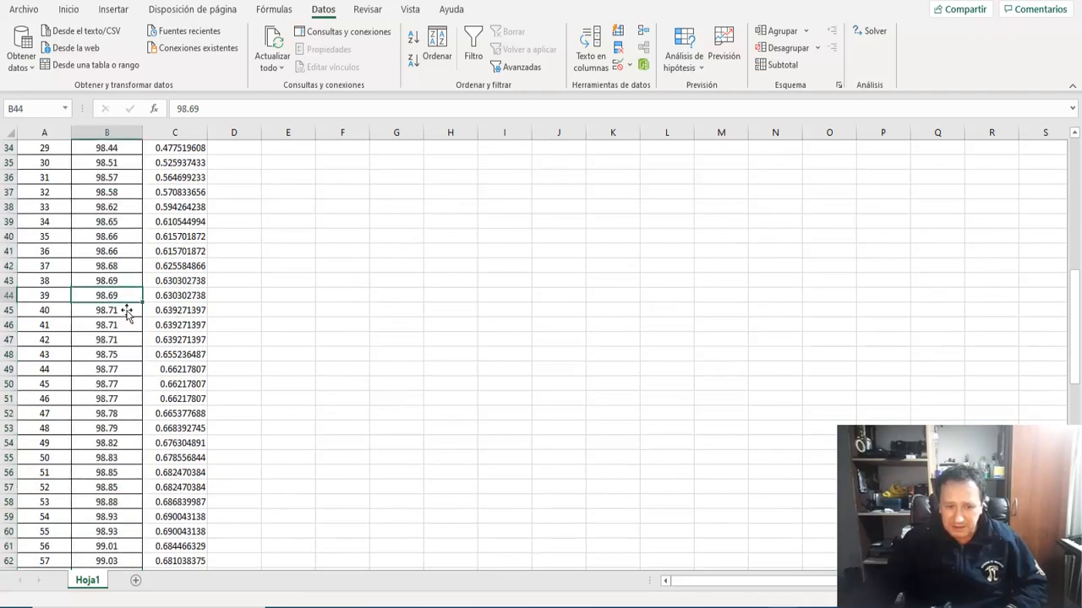
left_click(129, 310)
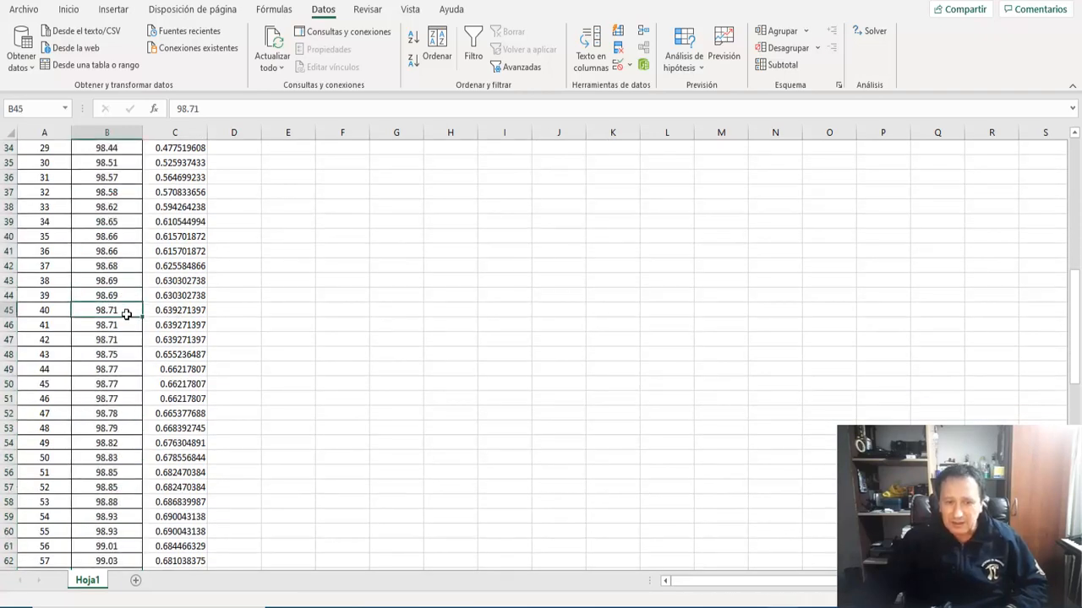
left_click(130, 326)
scroll(130, 339, "up", 11)
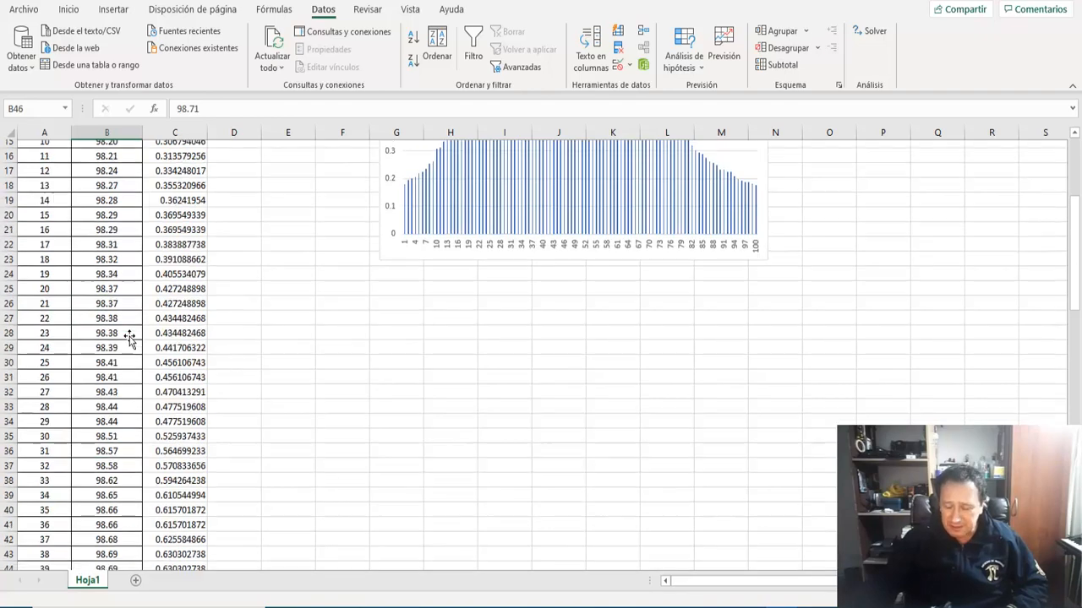
left_click(125, 282)
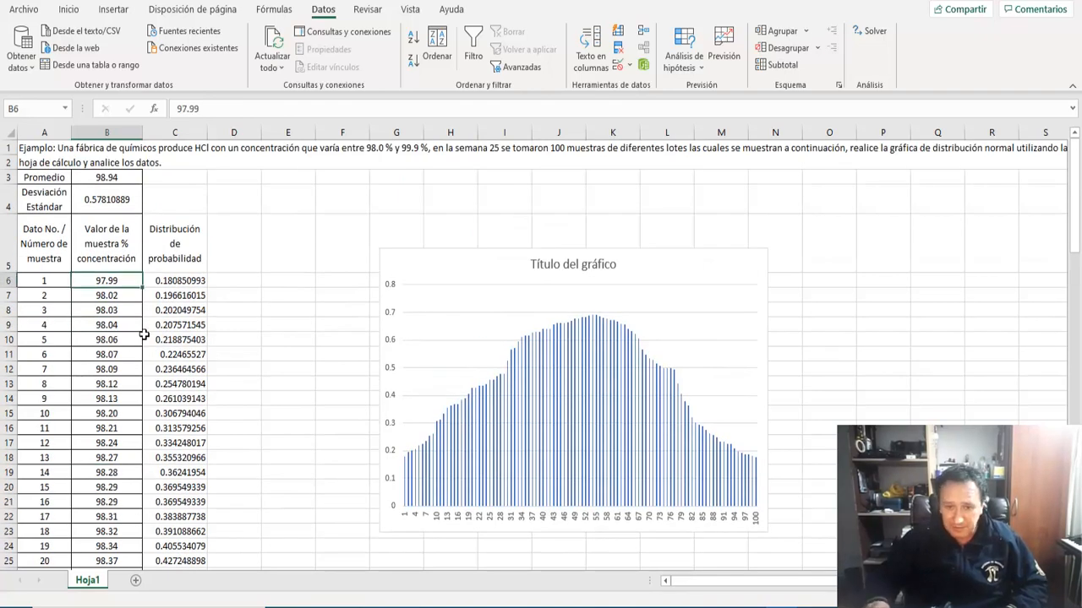
type("97")
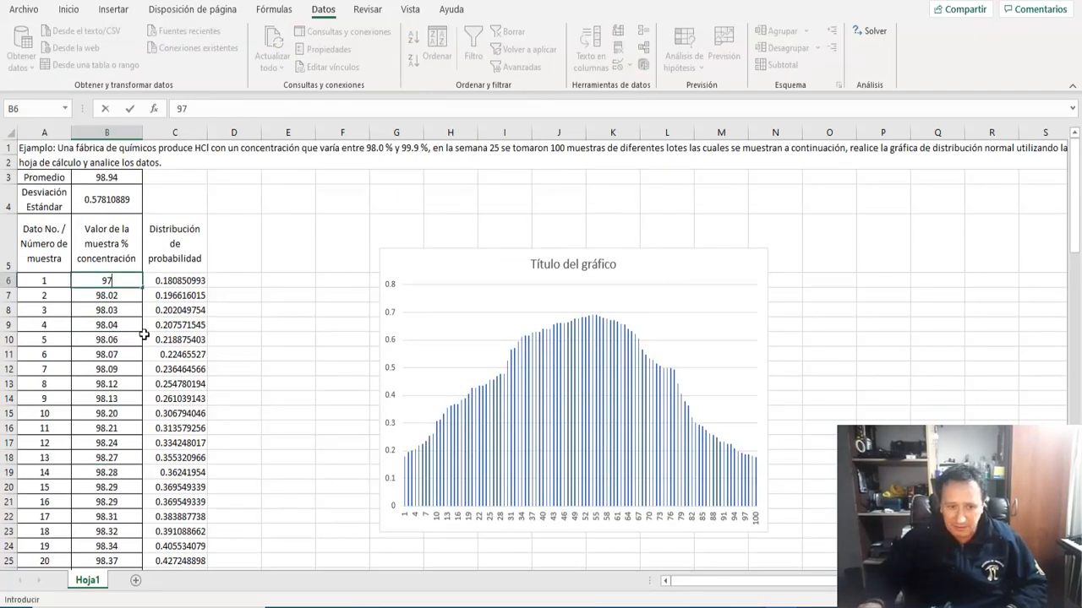
type(".99")
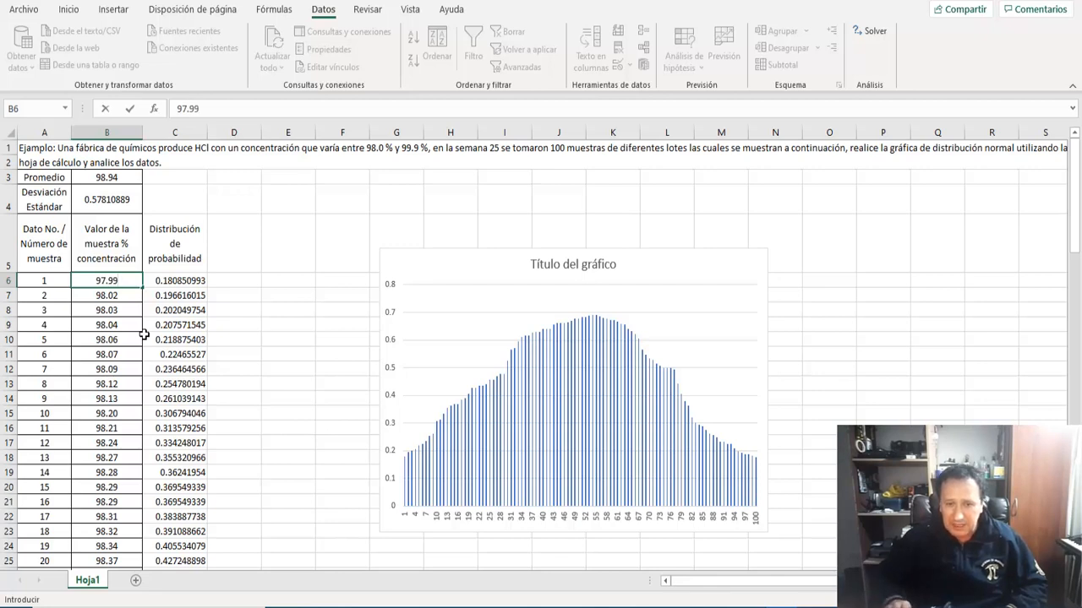
key("Return")
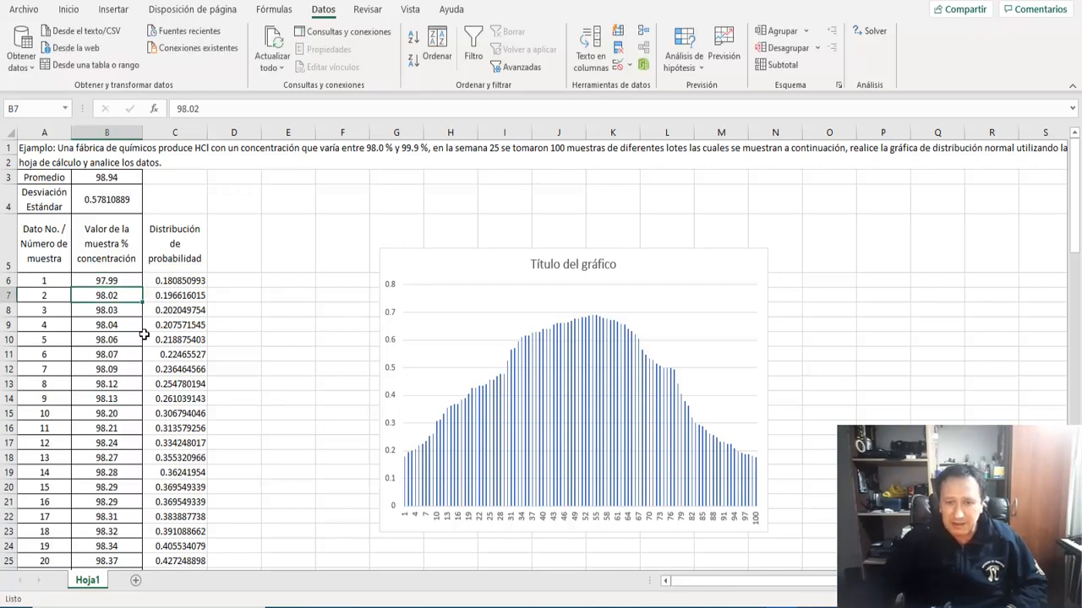
key("Up")
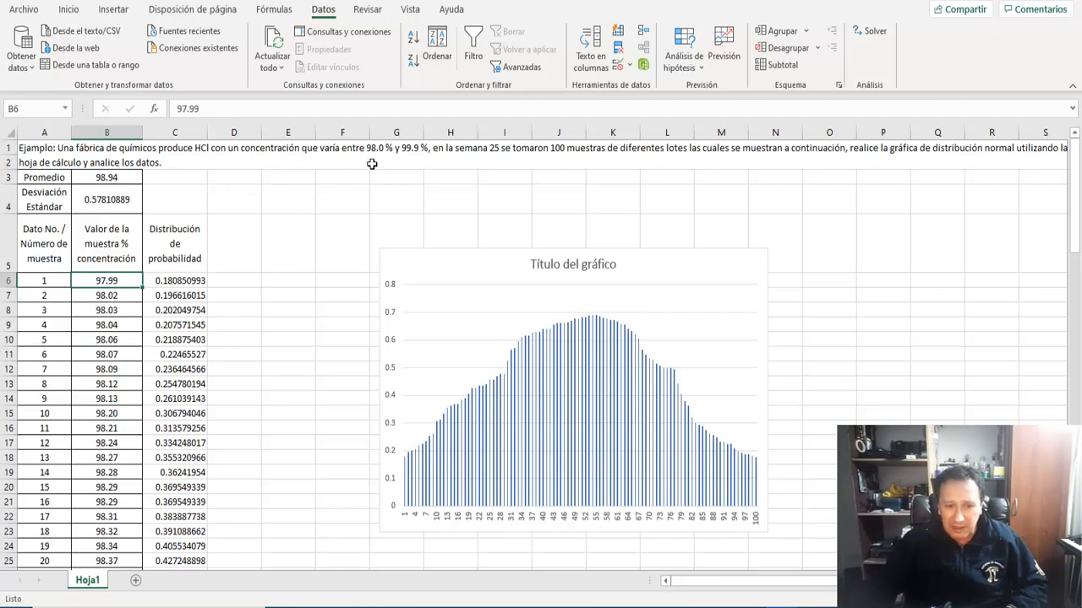
- Enter a formula in B7 that adds 0.01 to the sample value in B6
left_click(123, 299)
type("+")
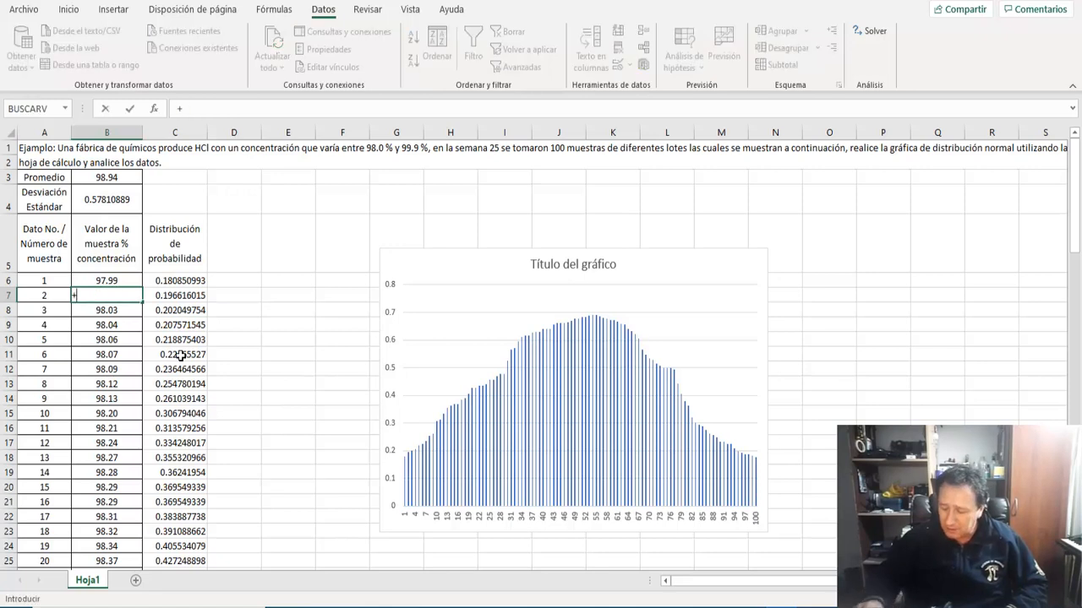
key("Up")
type("-")
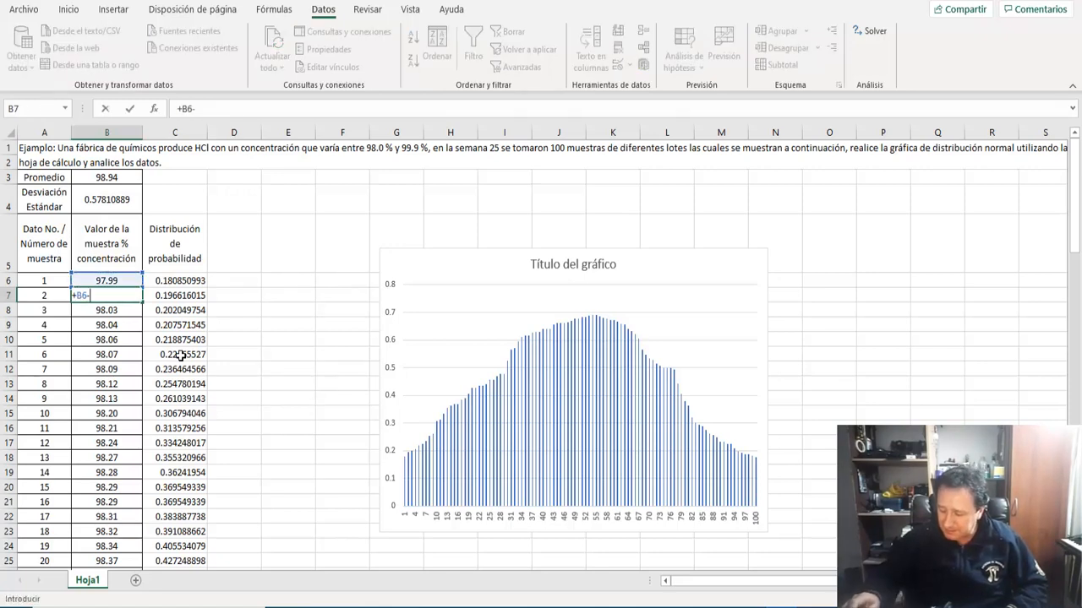
key("BackSpace")
type("+0.0")
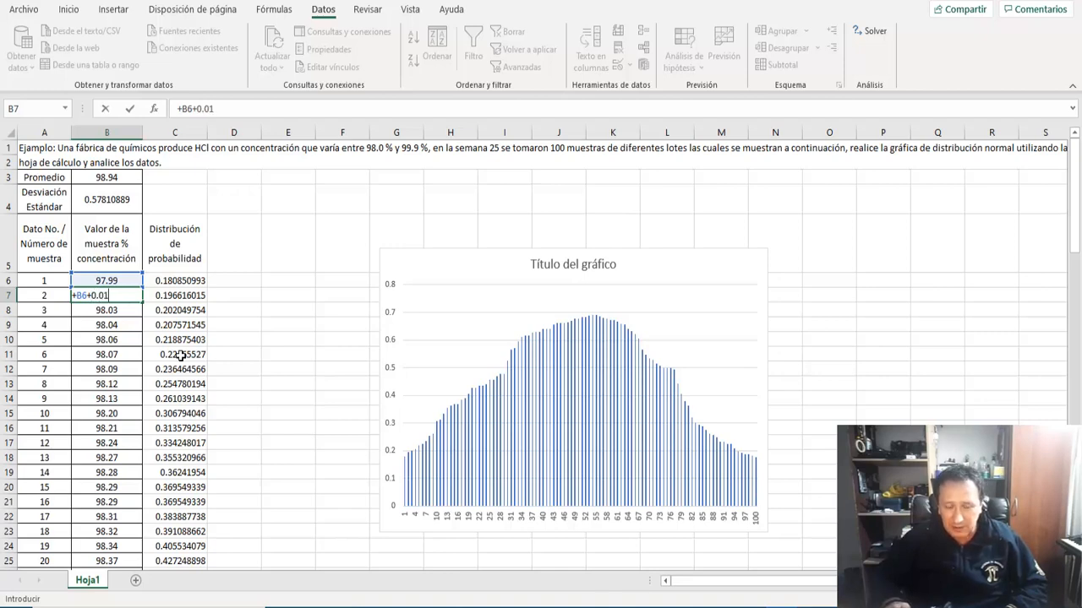
type("1")
key("Return")
key("Up")
key("Up")
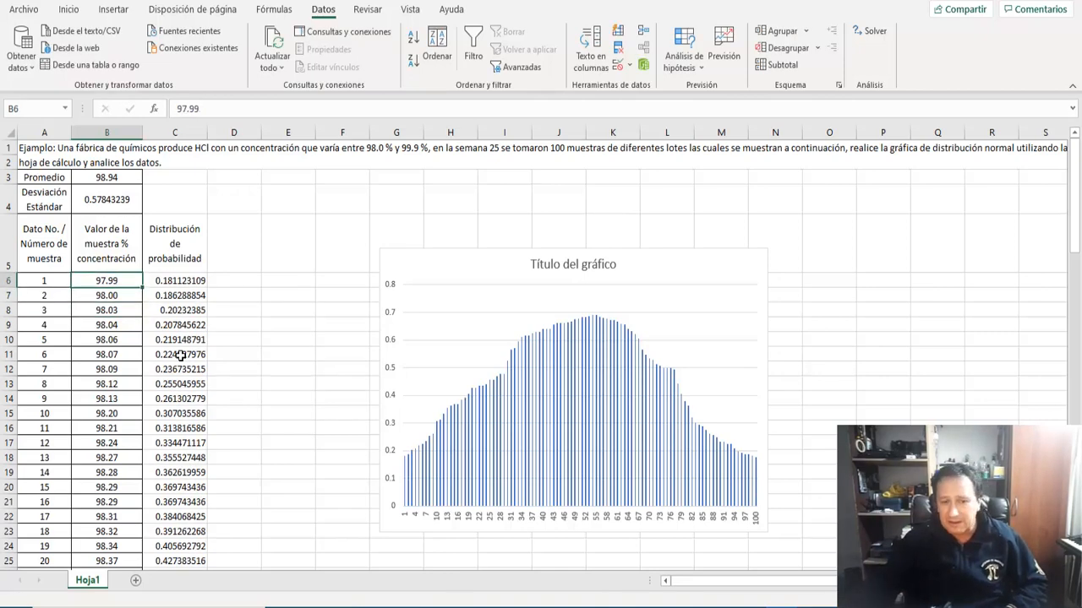
- Fill the 0.01 increment formula from B7 down to B105 and check the resulting values and chart
key("Down")
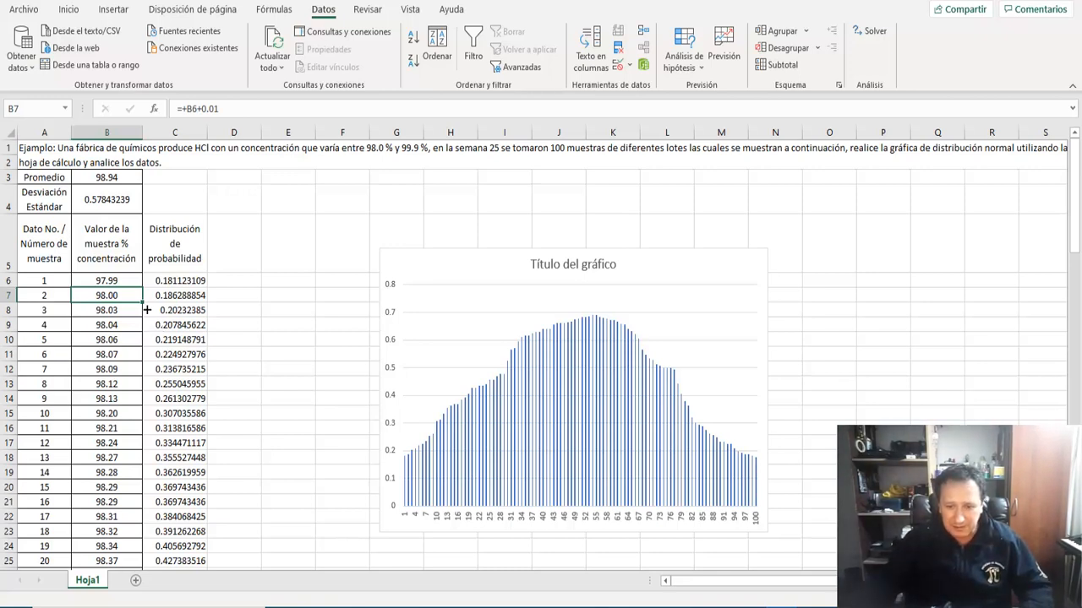
double_click(144, 306)
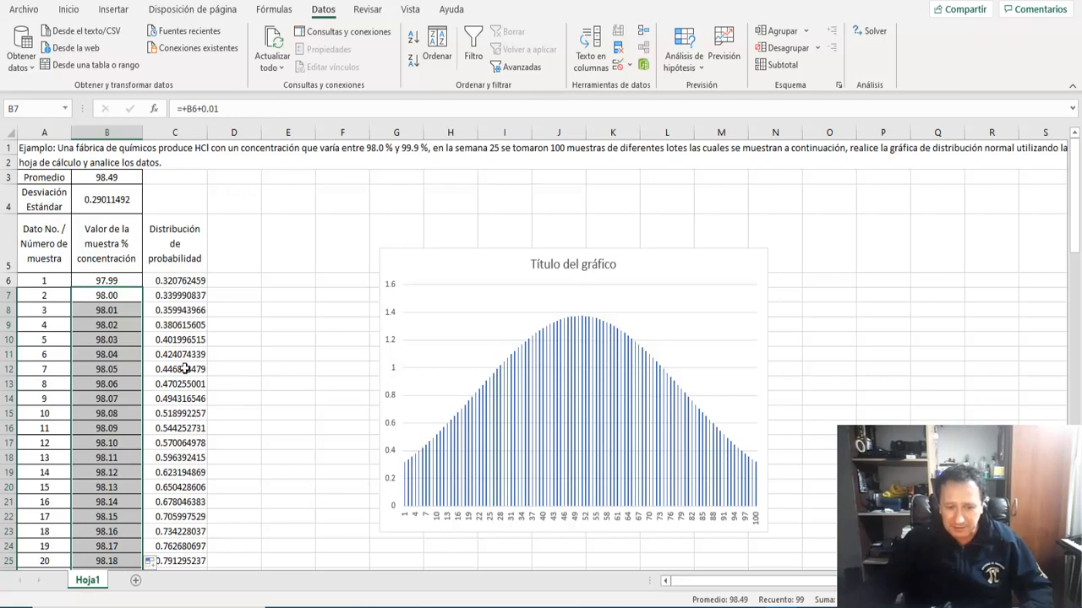
scroll(184, 369, "down", 20)
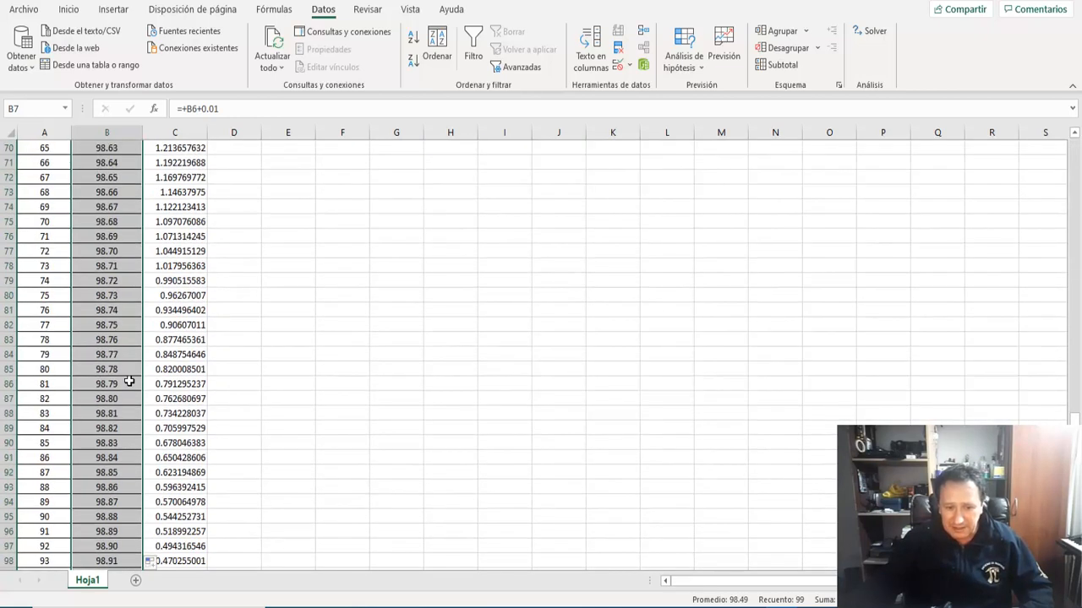
scroll(128, 382, "down", 5)
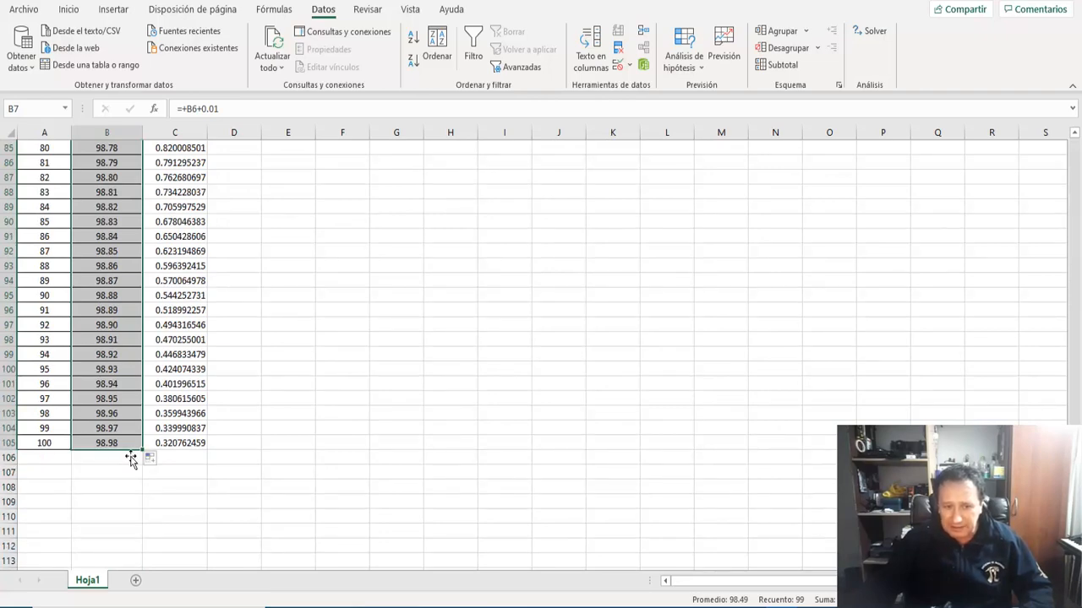
scroll(130, 459, "up", 20)
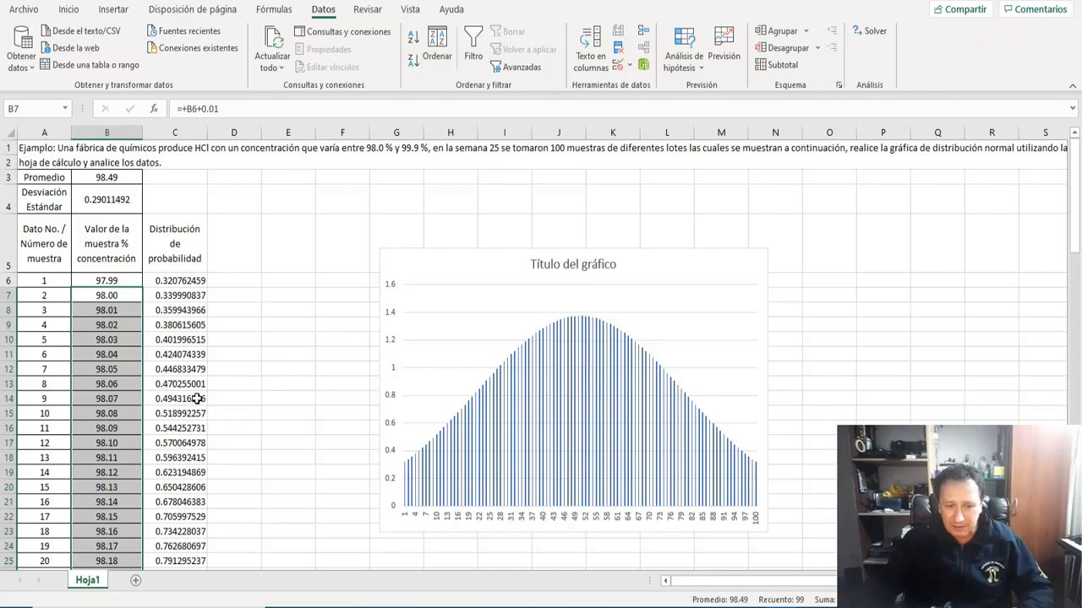
- Insert blank rows 101 to 159 below sample 95 to make room for more samples inside the data range
scroll(199, 397, "down", 20)
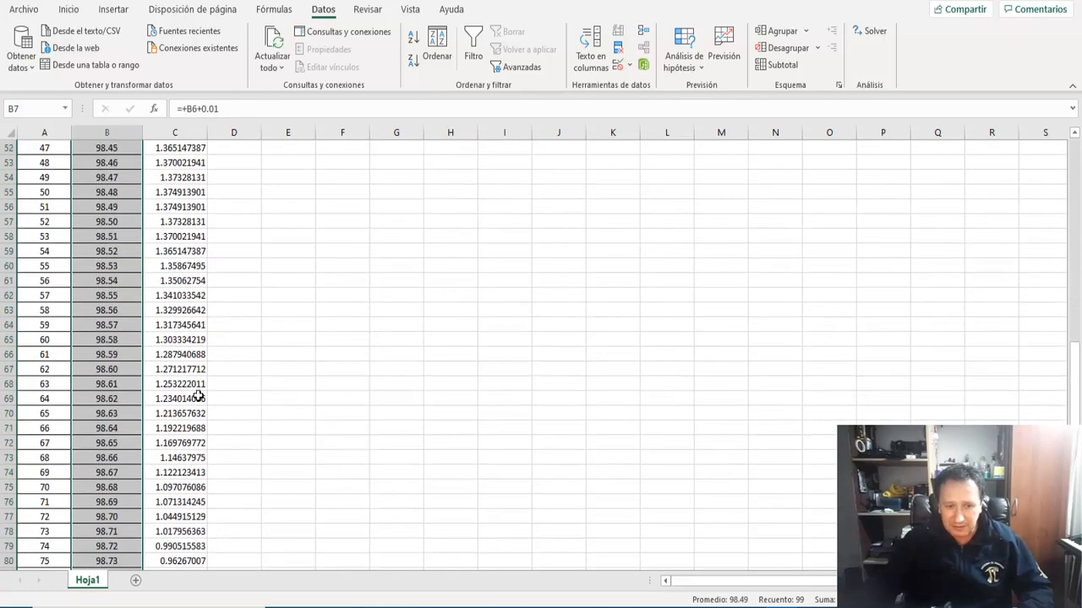
scroll(198, 397, "down", 7)
left_click(123, 254)
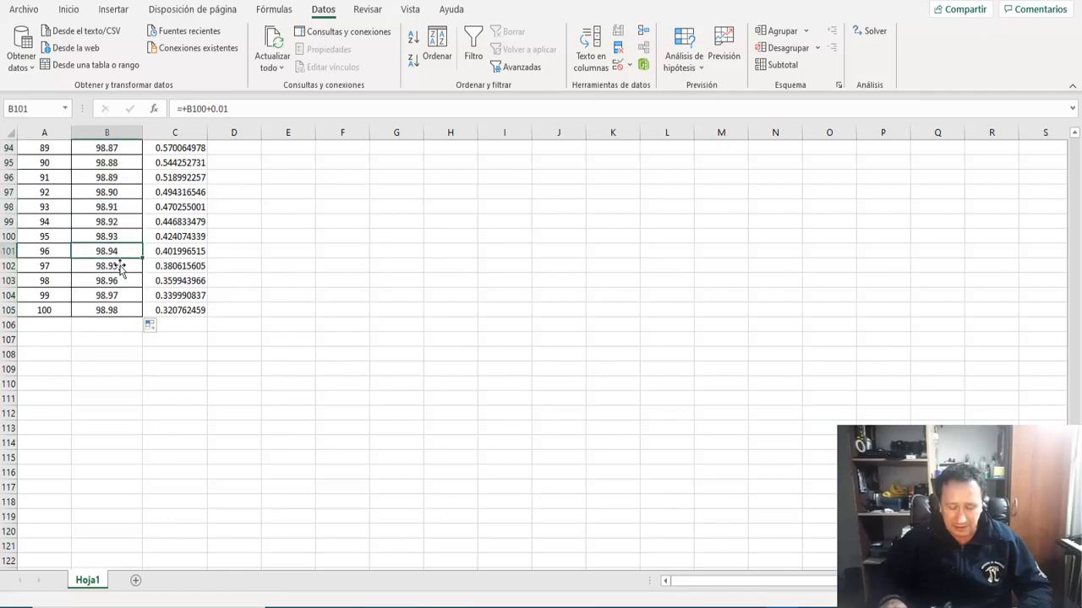
key("shift+Page_Down")
key("shift+Page_Down")
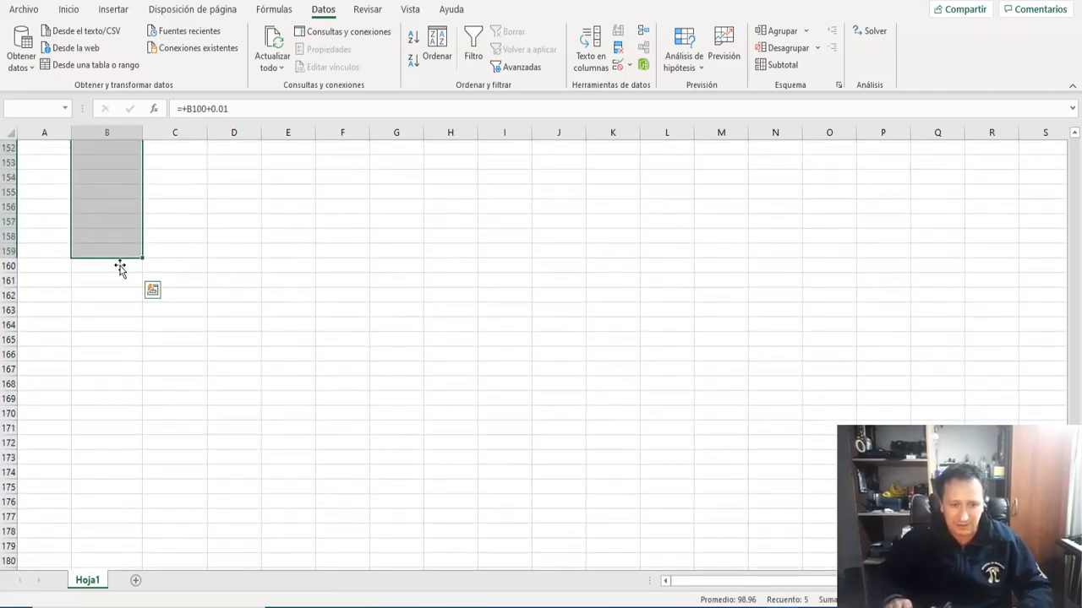
key("alt+i")
key("f")
key("Up")
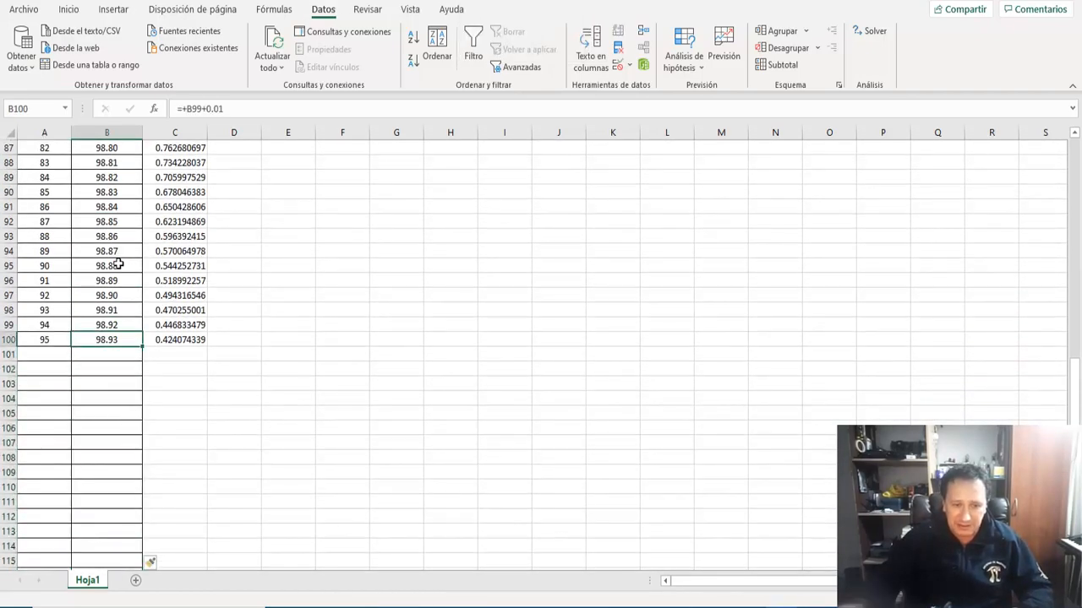
key("Left")
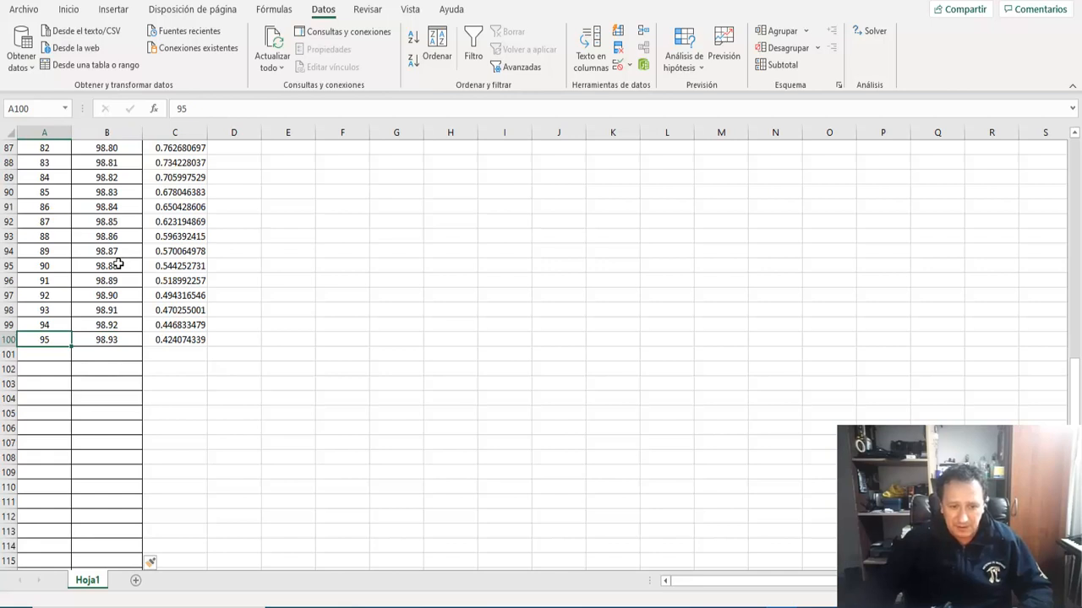
- Extend the 0.01 increment formula in column B from B100 down through row 212
left_click(123, 340)
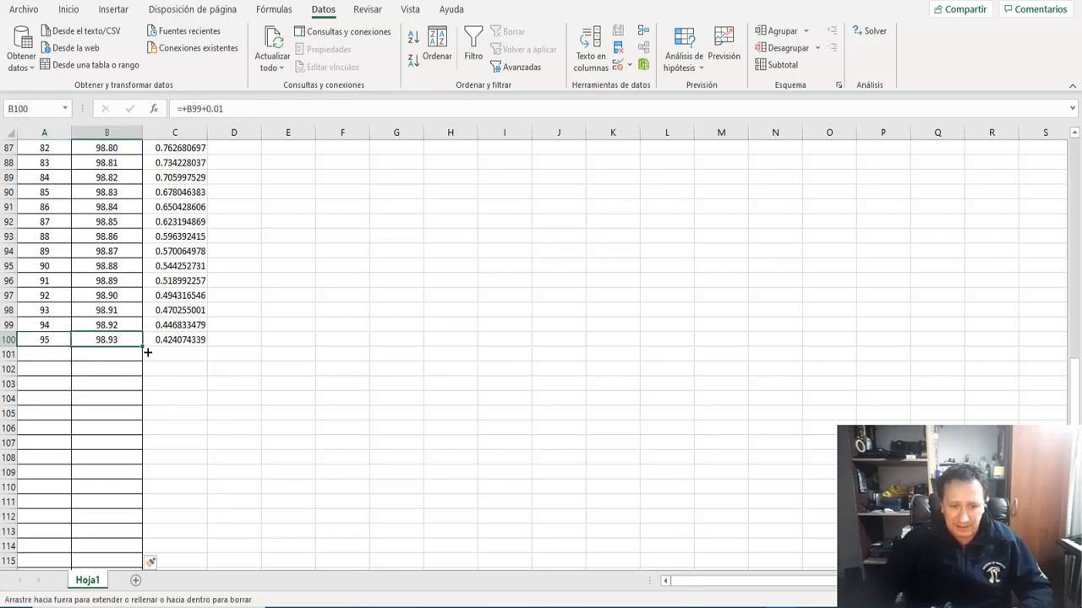
left_click_drag(147, 353, 150, 512)
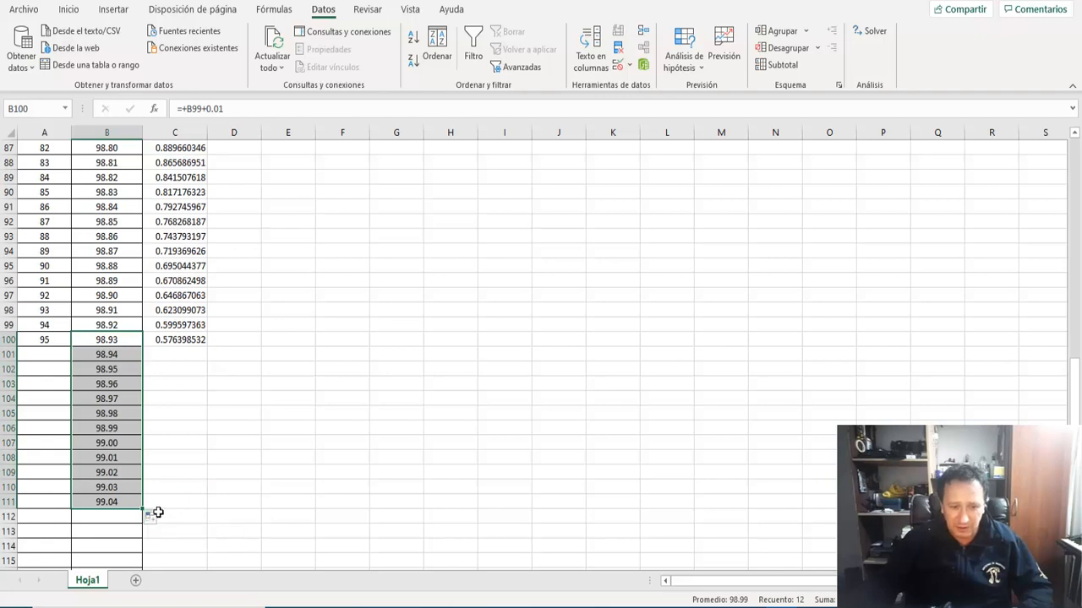
left_click(135, 477)
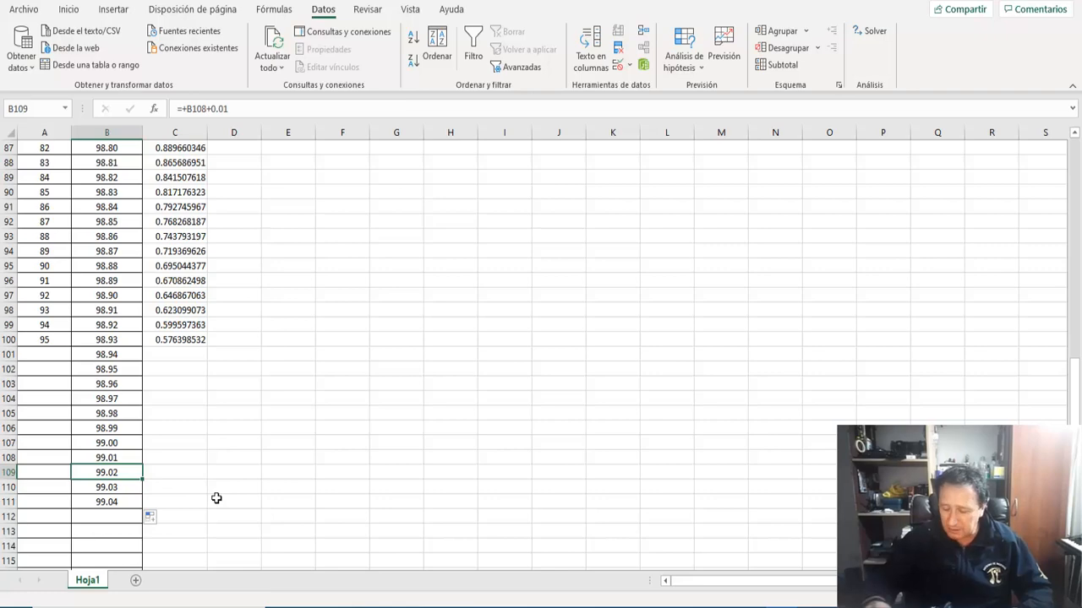
key("ctrl+Home")
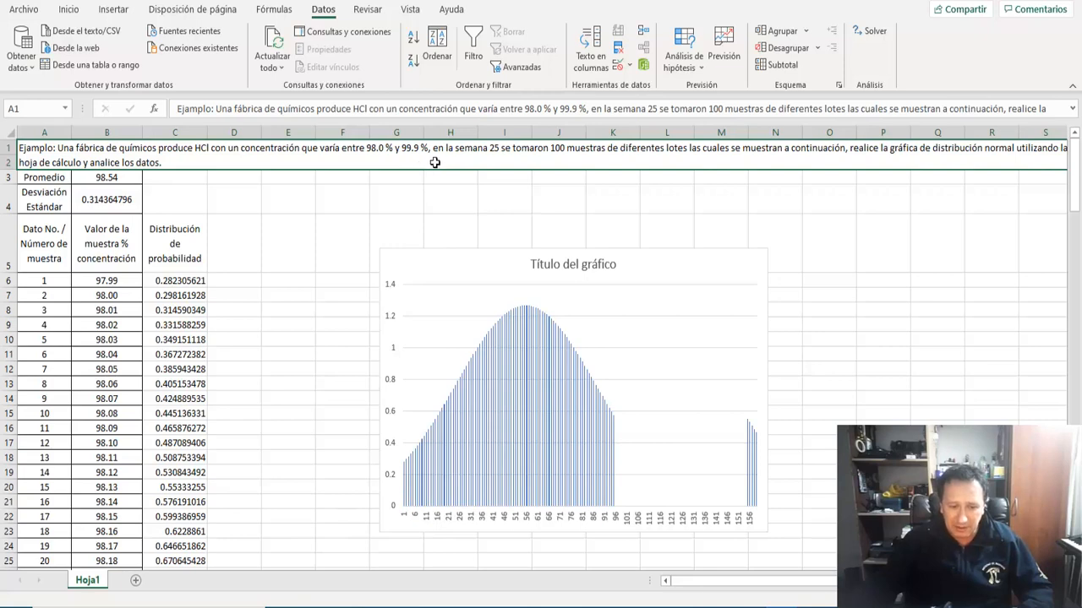
scroll(241, 280, "down", 20)
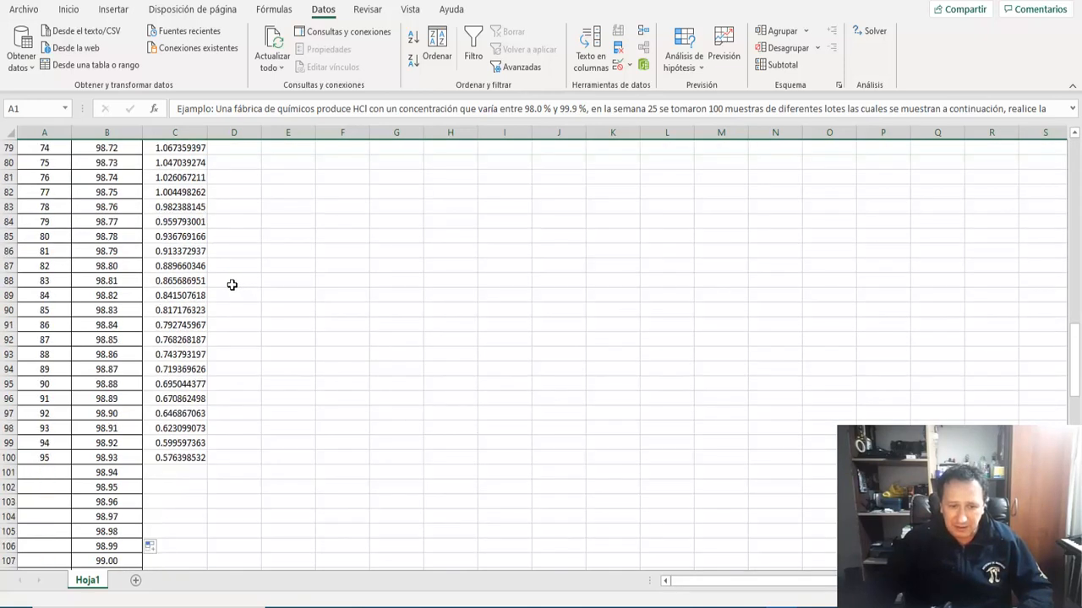
scroll(231, 284, "down", 6)
left_click(127, 354)
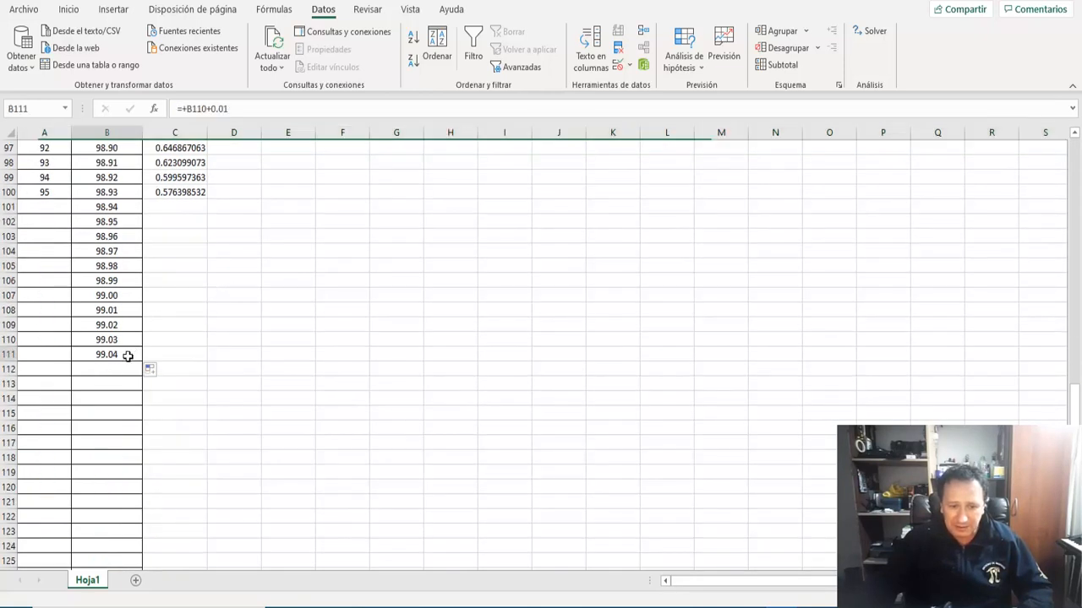
left_click_drag(147, 366, 150, 468)
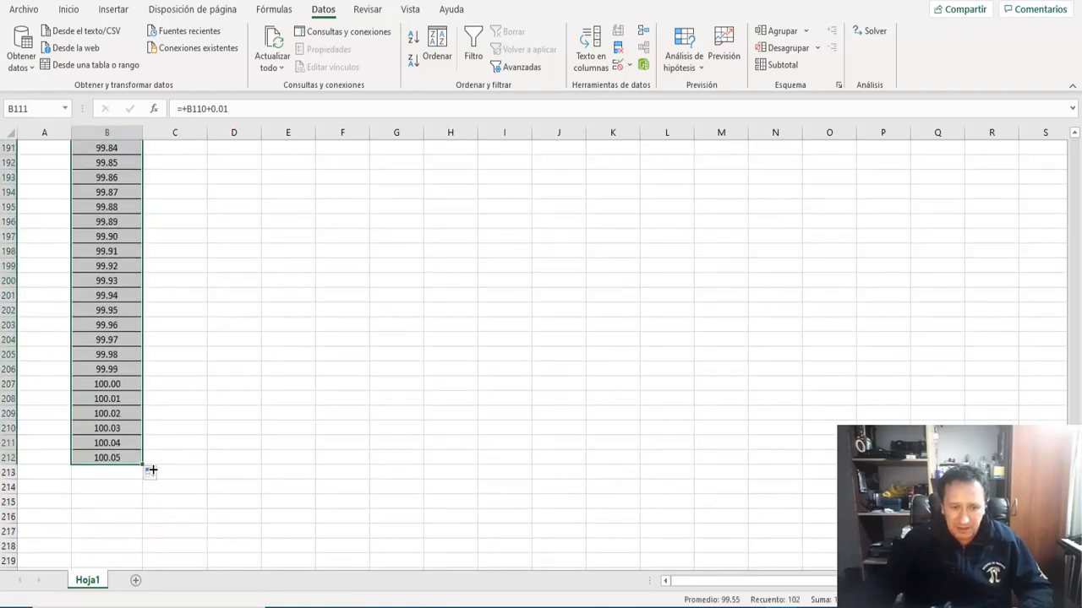
- Clear the contents and formatting of the cells below 99.91 in column B, from B199 to B315
scroll(115, 372, "up", 2)
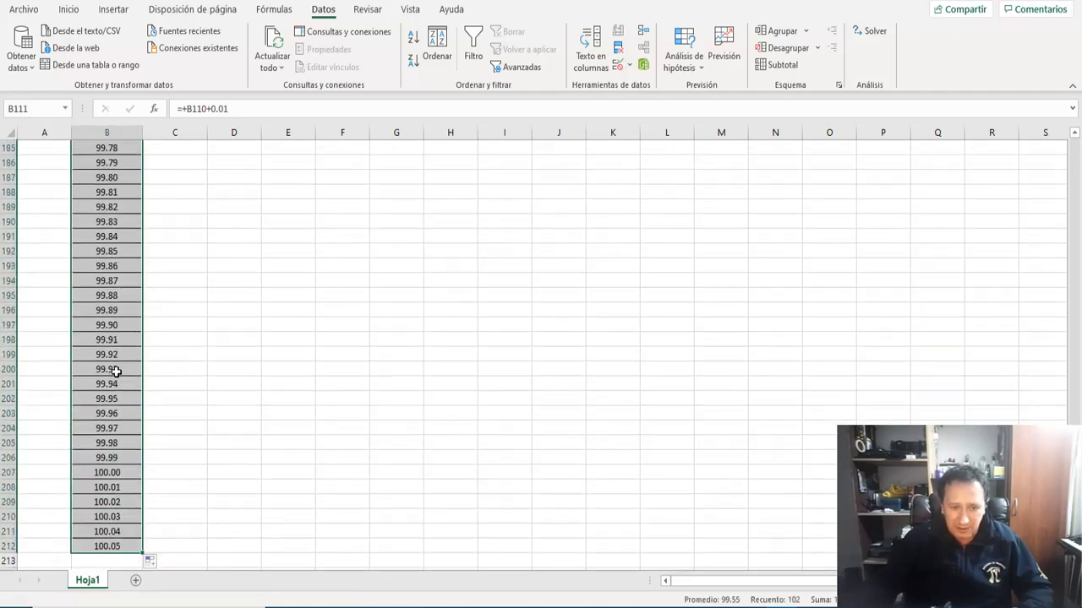
scroll(115, 372, "up", 4)
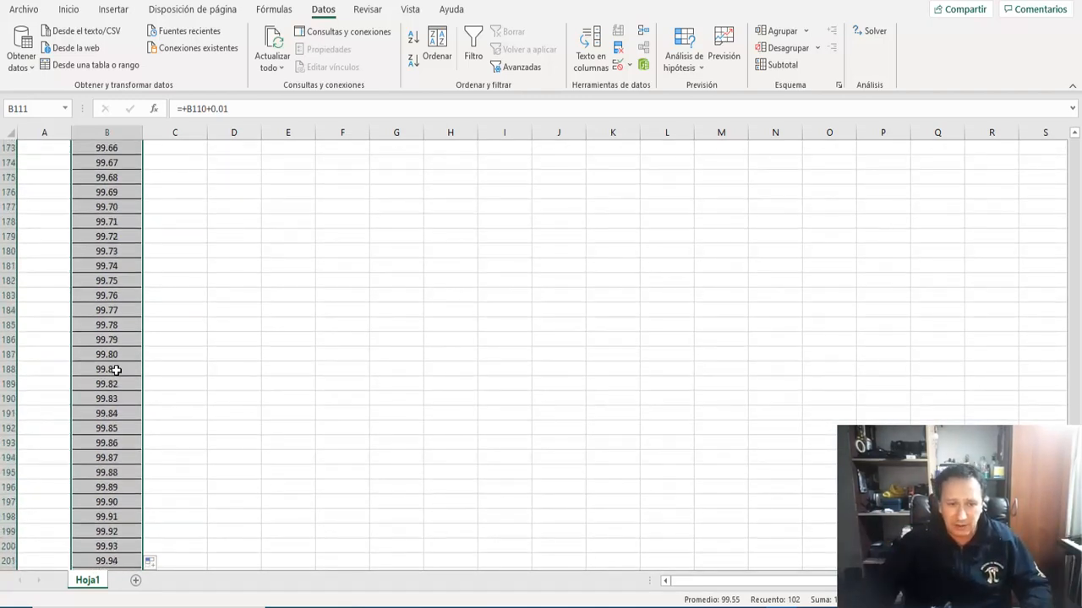
scroll(116, 371, "up", 2)
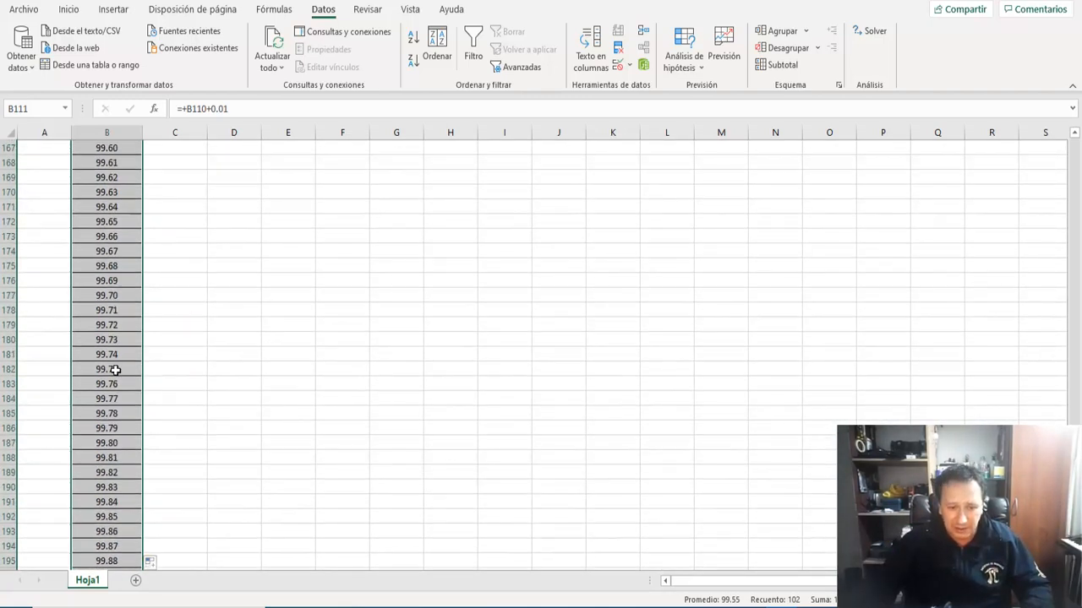
scroll(116, 371, "down", 2)
scroll(115, 371, "down", 2)
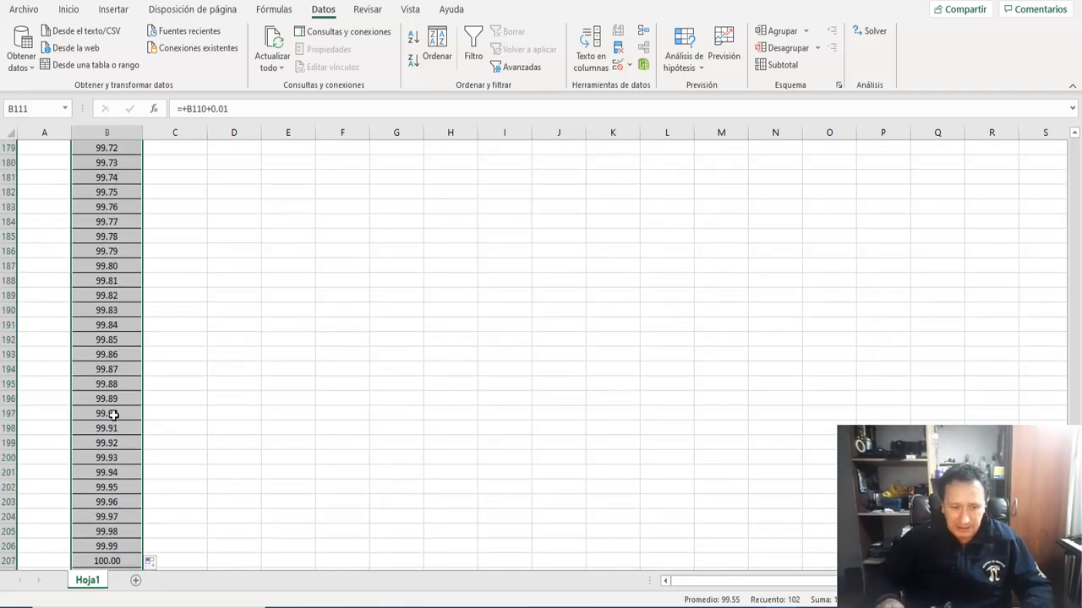
left_click(112, 443)
key("shift+Page_Down")
key("shift+Page_Down")
key("shift+Page_Down")
key("shift+Page_Down")
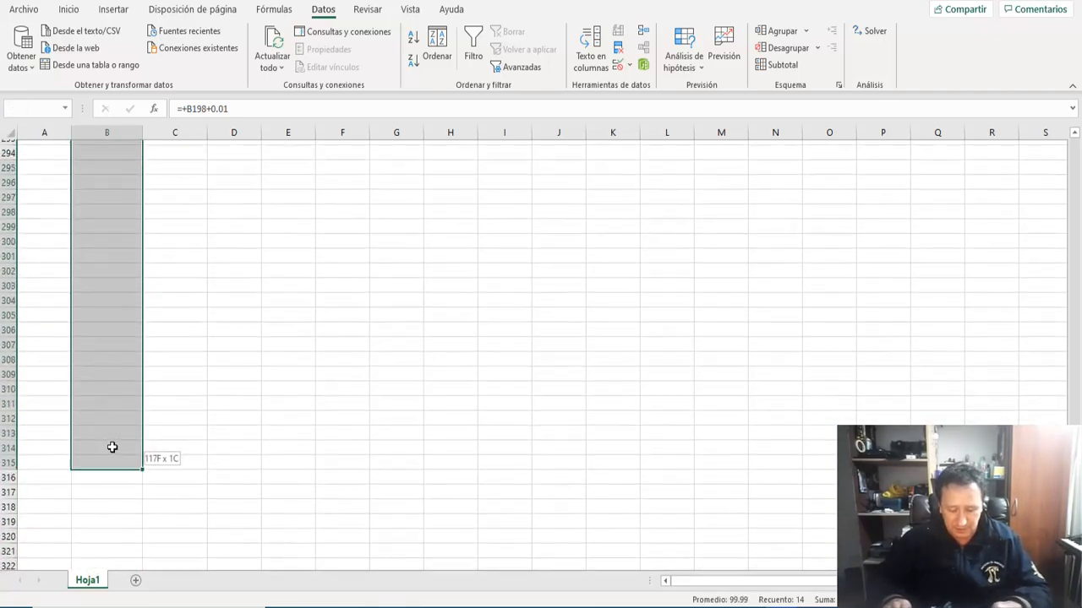
key("alt+e")
key("a")
key("a")
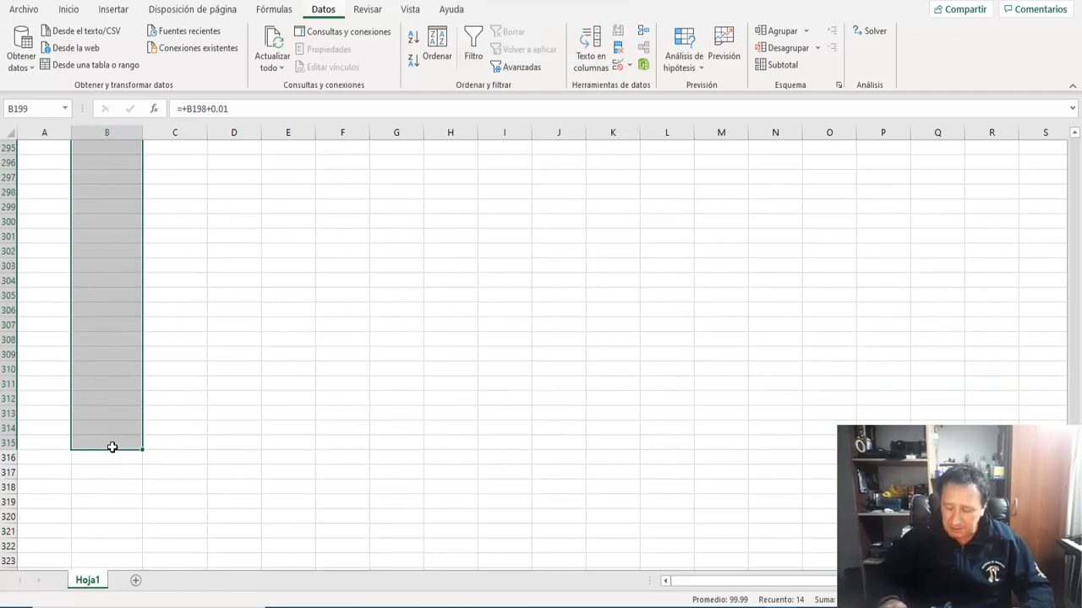
key("shift+Page_Up")
key("shift+Page_Up")
key("shift+Page_Up")
key("shift+Page_Up")
key("Up")
key("Left")
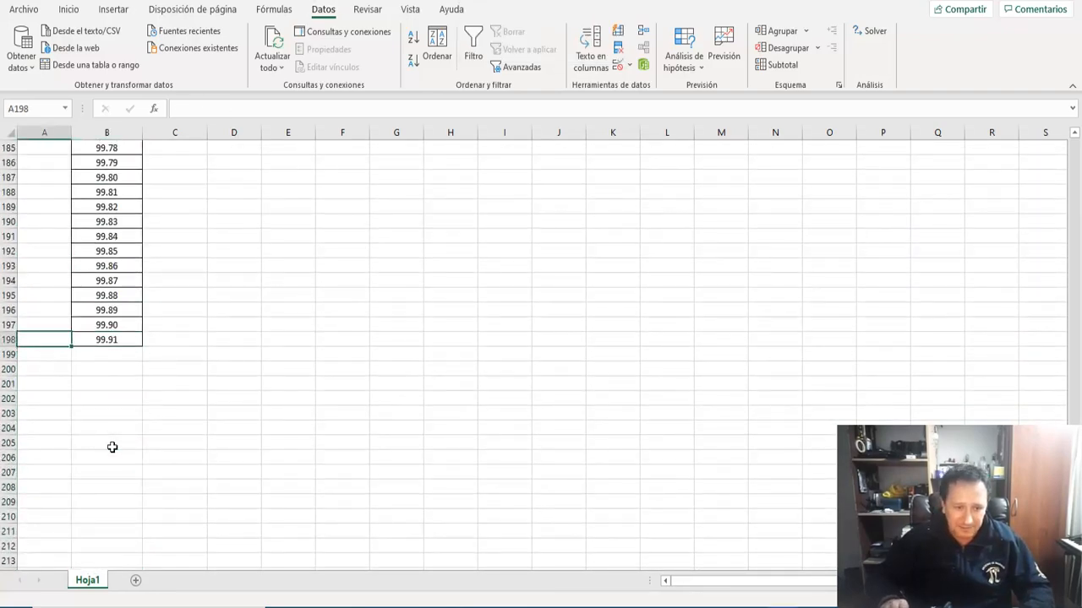
- Fill the sample number series in column A from the first three entries in A6:A8 down through row 159
key("Page_Up")
key("Page_Up")
key("Page_Up")
key("Page_Up")
key("Page_Up")
key("Page_Up")
key("Down")
key("Down")
key("Down")
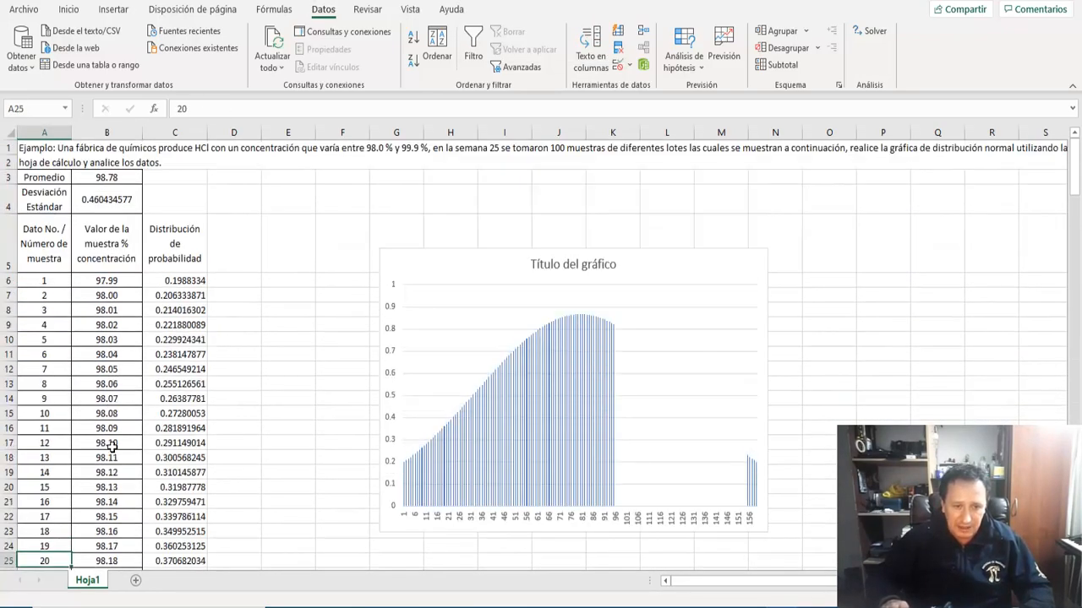
key("Up")
key("Up")
key("Up")
key("Up")
key("Up")
key("Up")
key("Up")
key("Up")
key("Up")
key("Up")
key("Up")
key("Up")
key("Up")
key("Up")
key("Up")
key("Up")
key("Up")
key("Up")
key("Up")
key("Up")
key("Up")
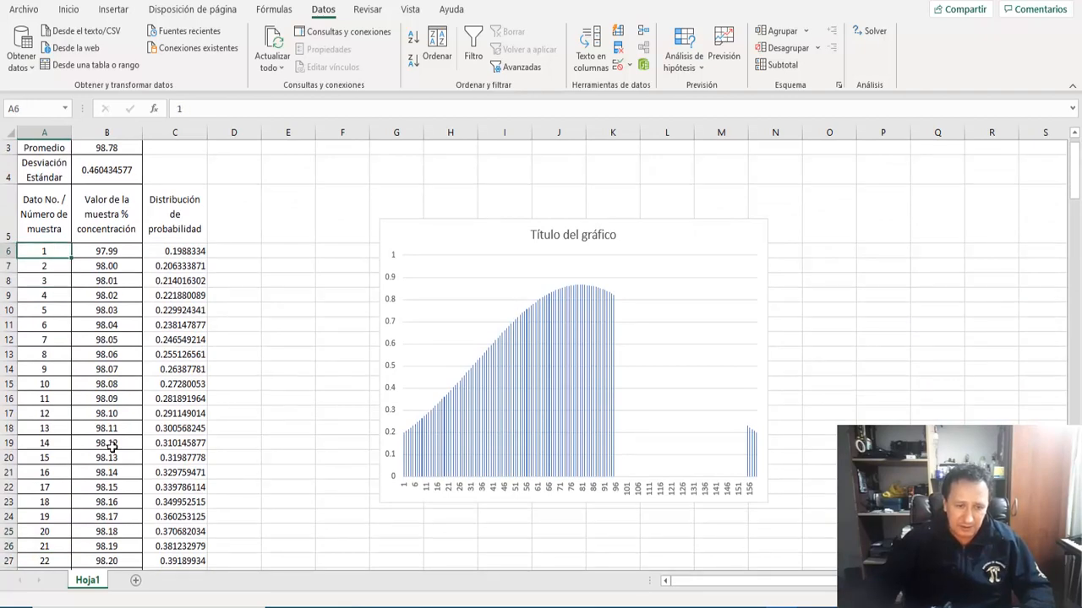
key("shift+Down")
key("shift+Down")
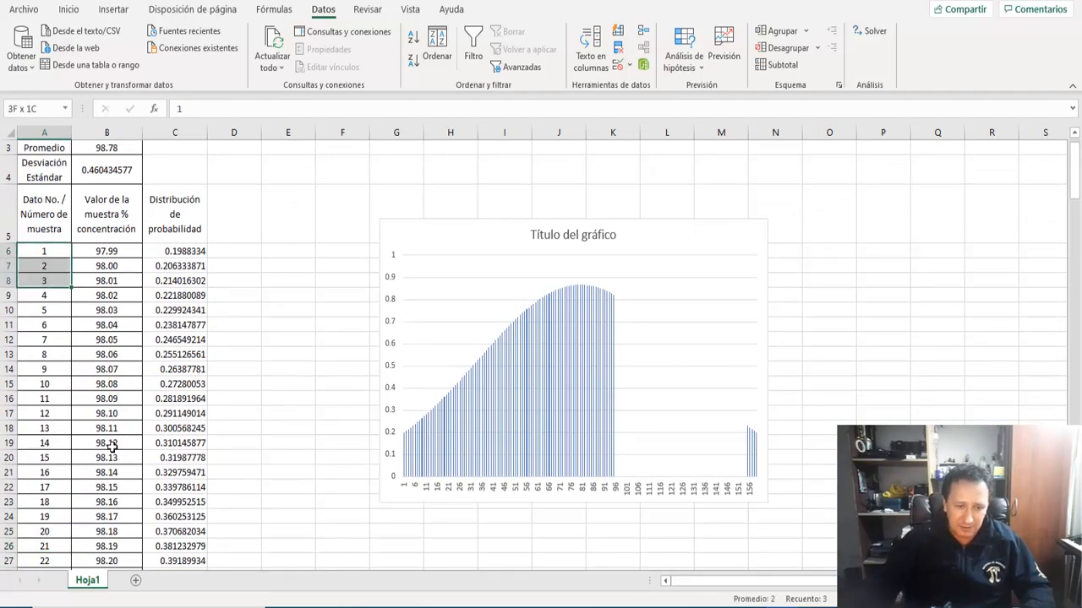
double_click(74, 293)
scroll(77, 295, "down", 13)
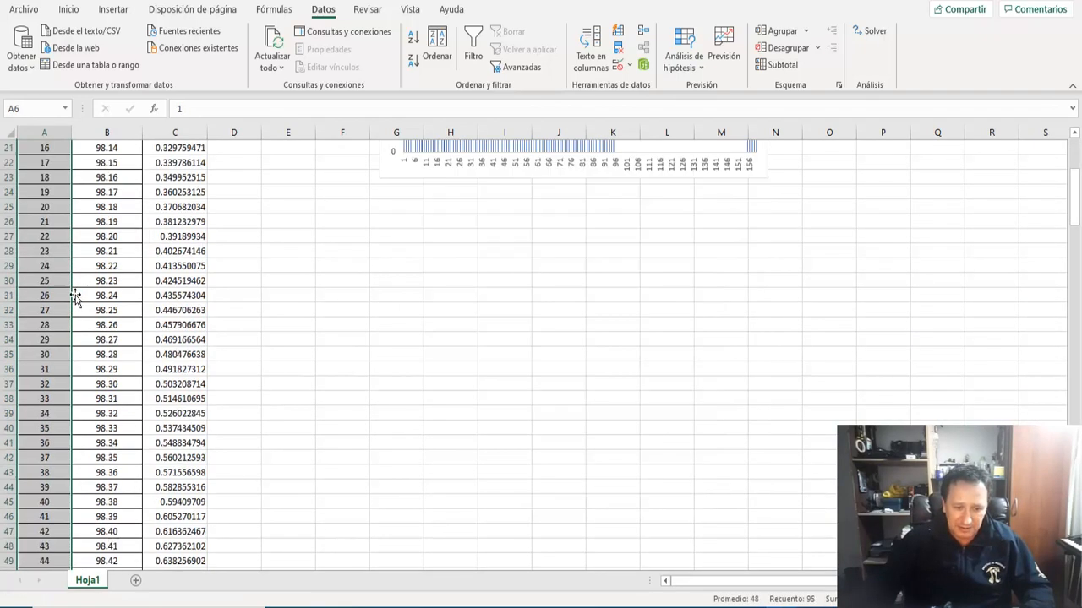
scroll(76, 295, "down", 15)
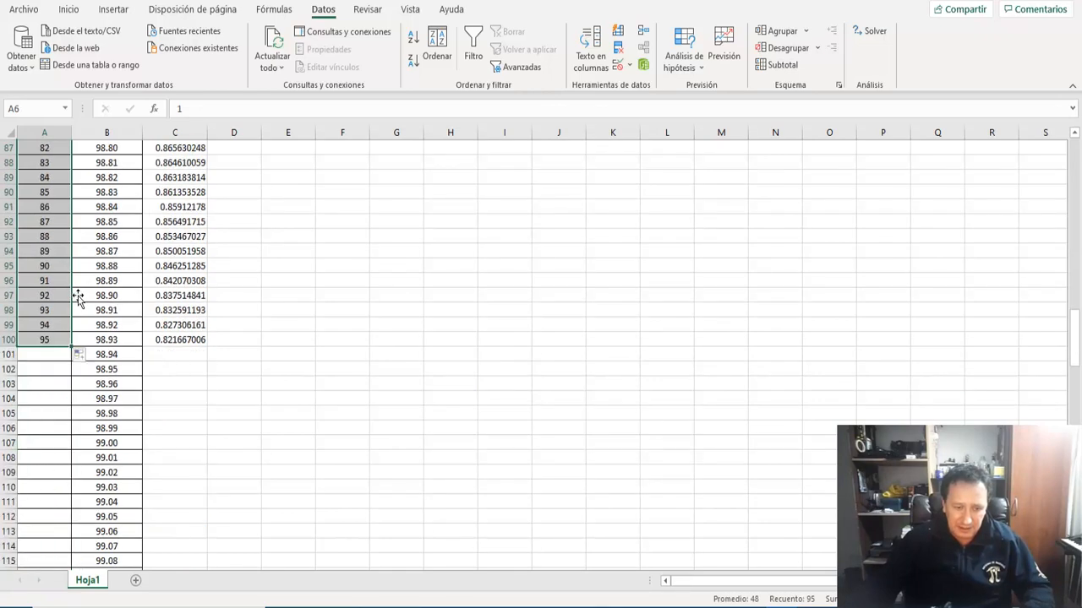
double_click(72, 347)
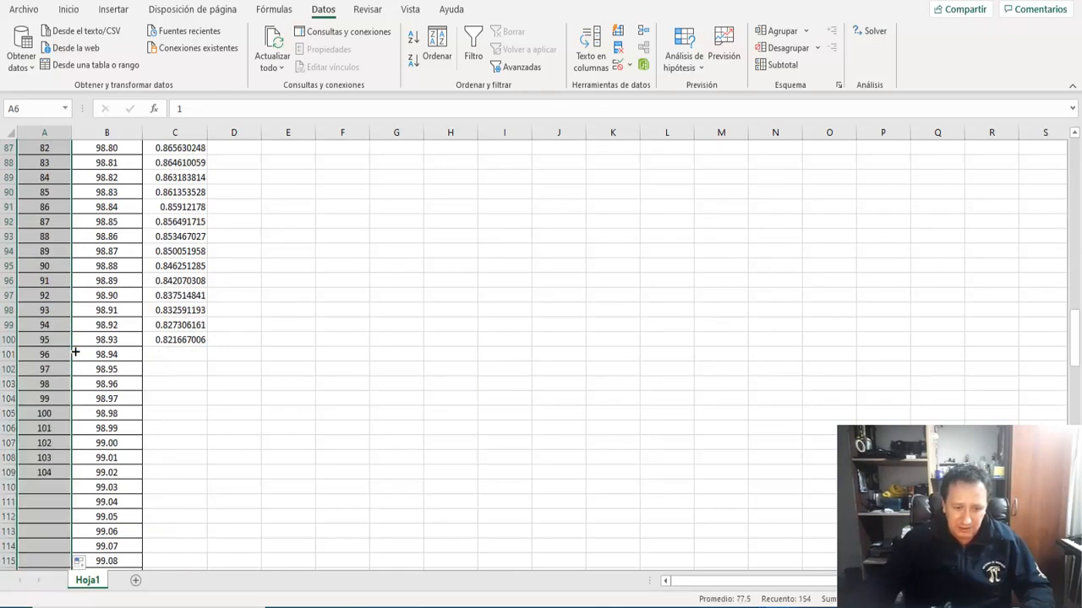
scroll(75, 353, "down", 18)
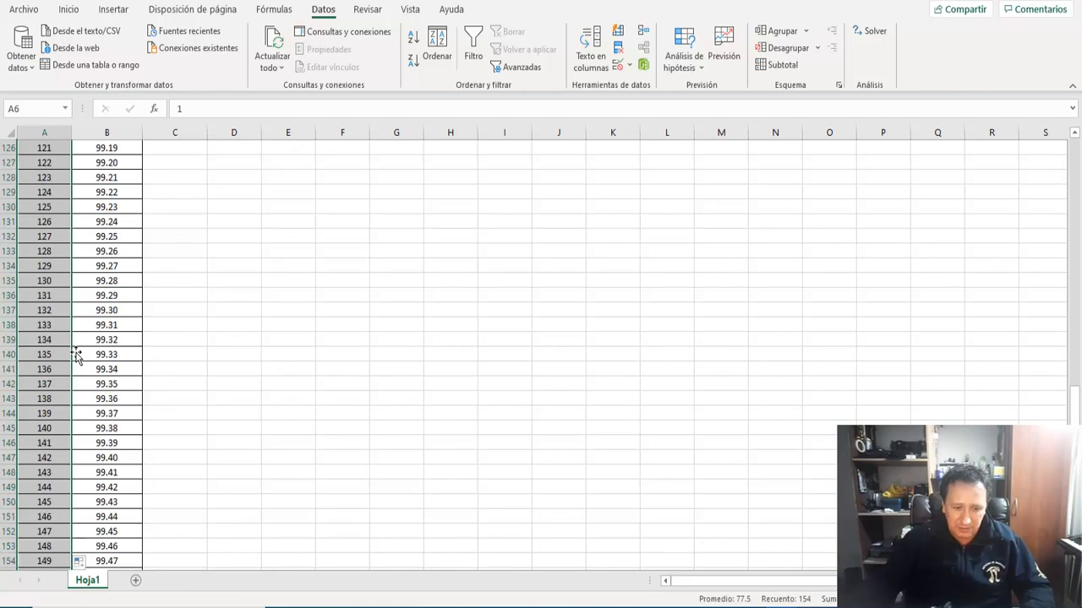
scroll(74, 376, "down", 4)
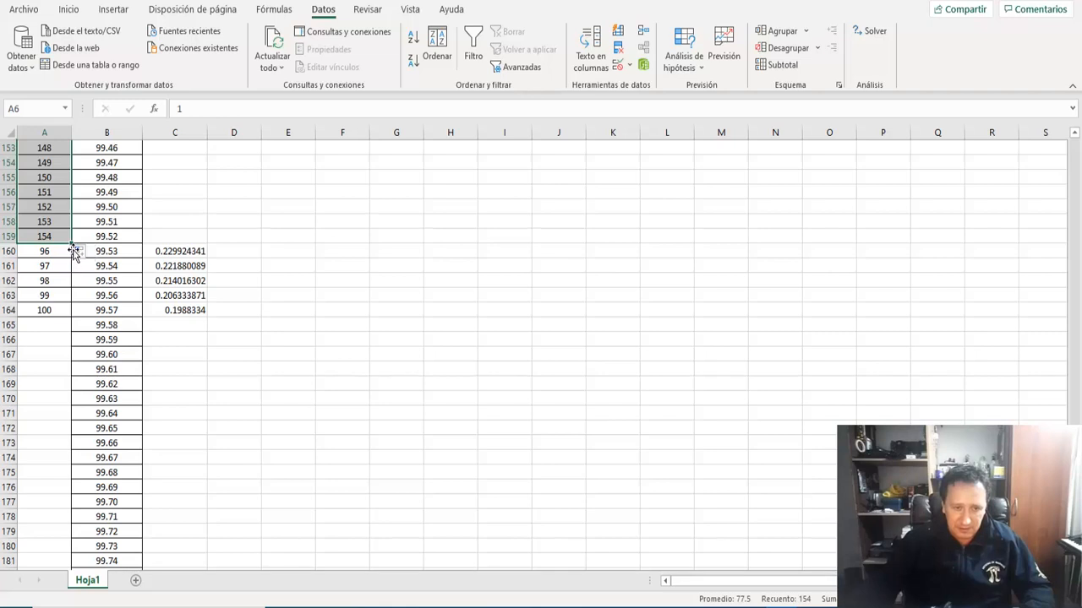
- Replace the sample number in A160 with the formula +A159+1 to continue the numbering
key("ctrl+Down")
left_click(70, 241)
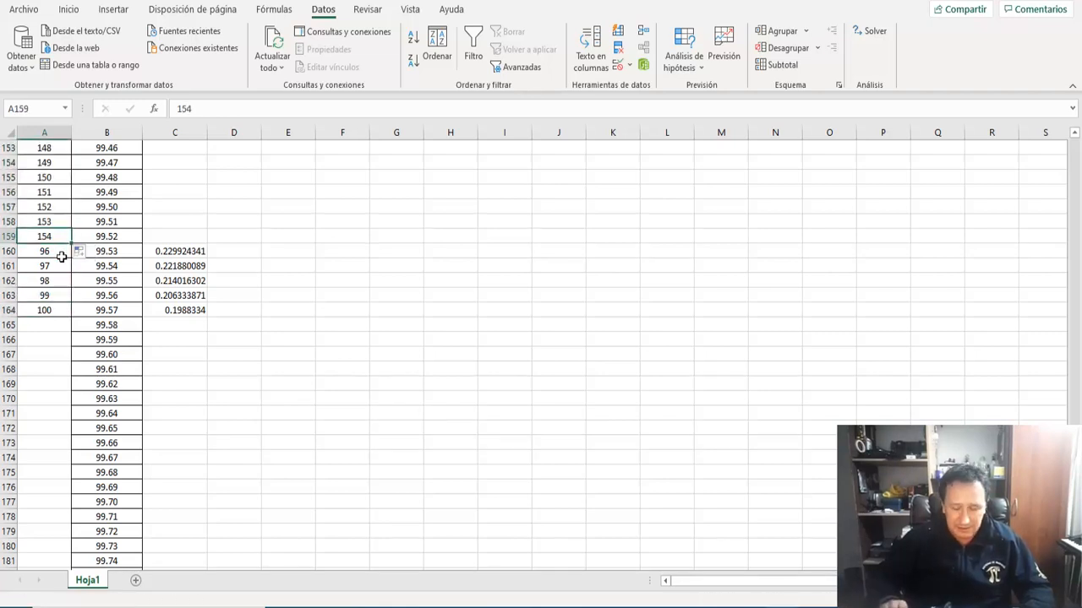
left_click(62, 253)
type("+")
key("Up")
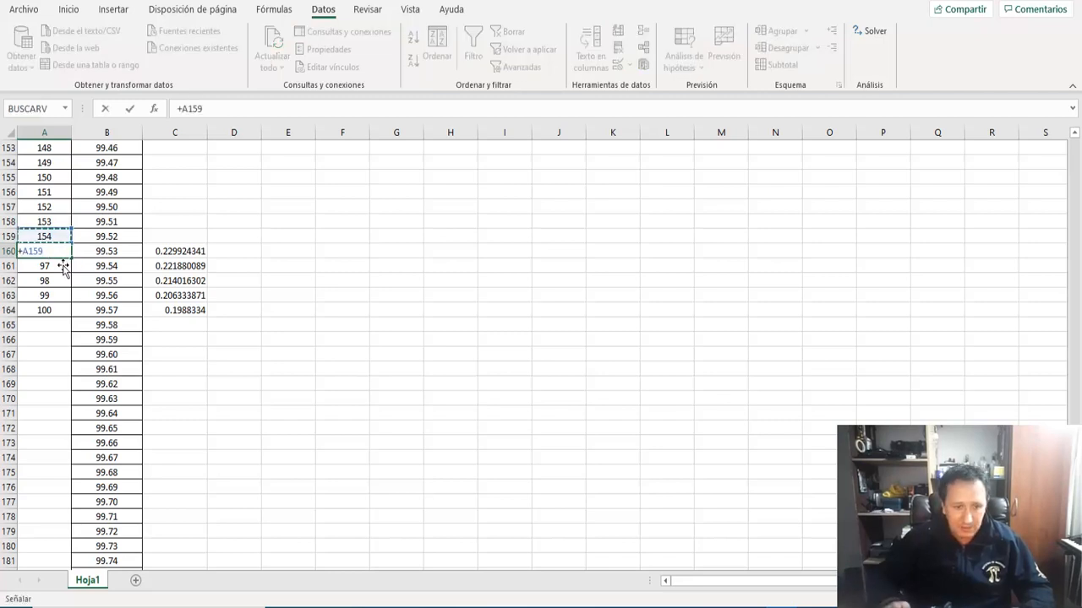
type("+1")
key("Return")
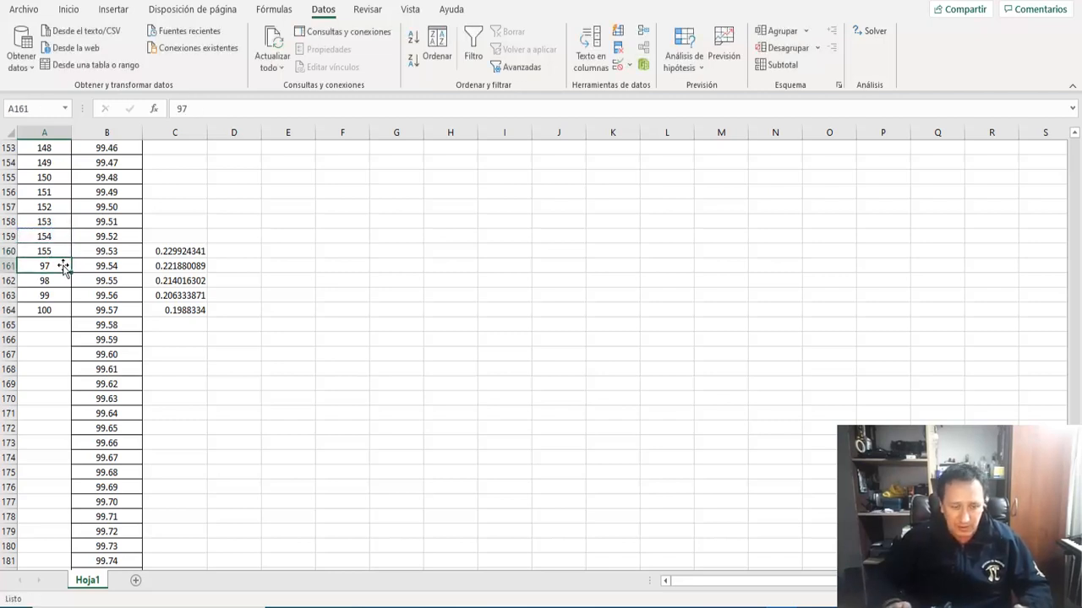
key("Up")
key("Down")
left_click(62, 266)
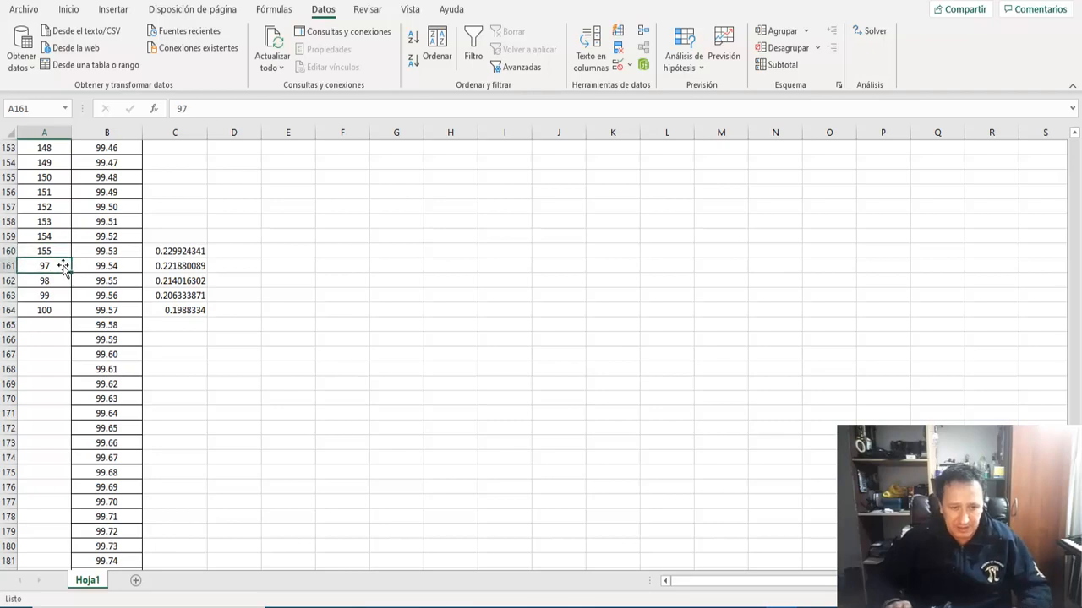
- Copy the A160 numbering formula down column A through row 198, alongside the last concentration value
key("Up")
key("ctrl+c")
key("shift+Down")
key("shift+Down")
key("shift+Down")
key("shift+Down")
key("shift+Down")
key("shift+Down")
key("shift+Down")
key("shift+Down")
key("shift+Down")
key("shift+Down")
key("shift+Down")
key("shift+Down")
key("shift+Down")
key("shift+Down")
key("shift+Down")
key("shift+Down")
key("shift+Down")
key("shift+Down")
key("shift+Down")
key("shift+Down")
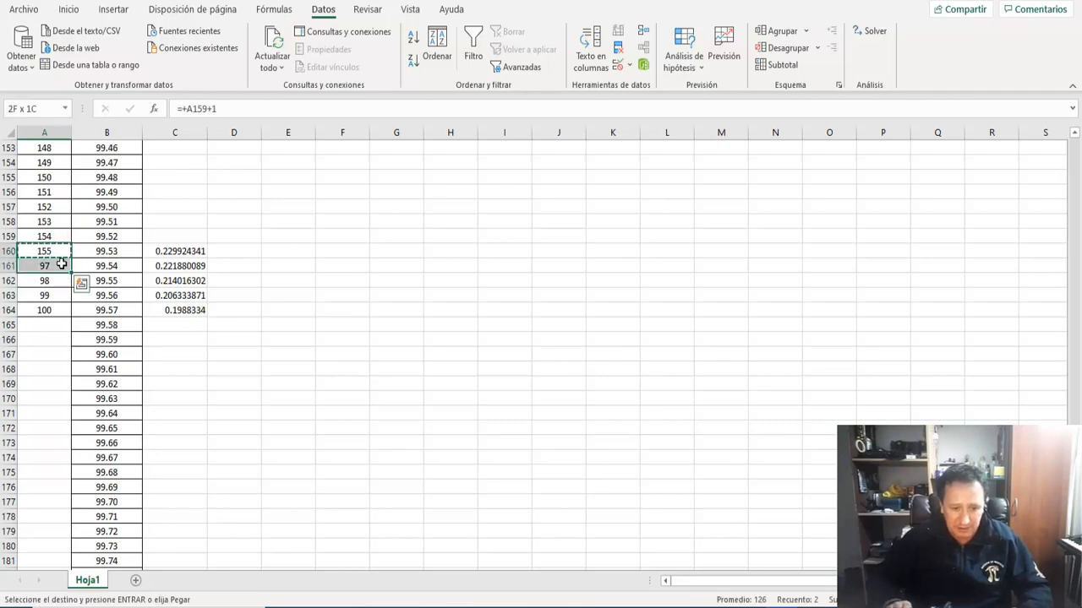
key("shift+Down")
key("shift+Down")
key("shift+Down")
key("shift+Down")
key("shift+Down")
key("shift+Down")
key("shift+Down")
key("shift+Down")
key("shift+Down")
key("shift+Down")
key("shift+Down")
key("shift+Down")
key("shift+Down")
key("shift+Down")
key("shift+Down")
key("shift+Down")
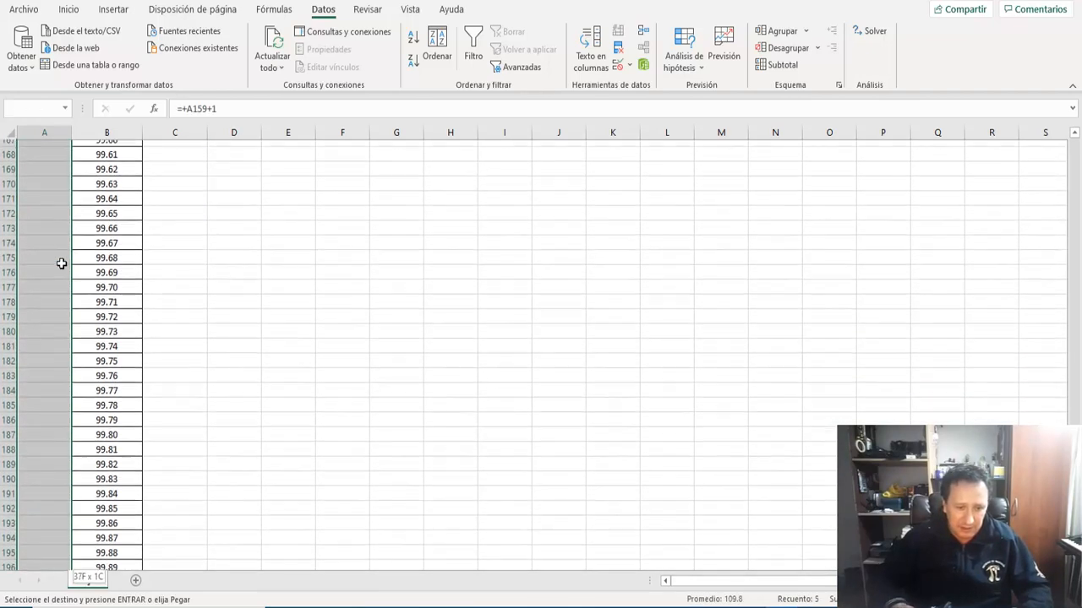
key("shift+Up")
key("shift+Up")
key("shift+Up")
key("Return")
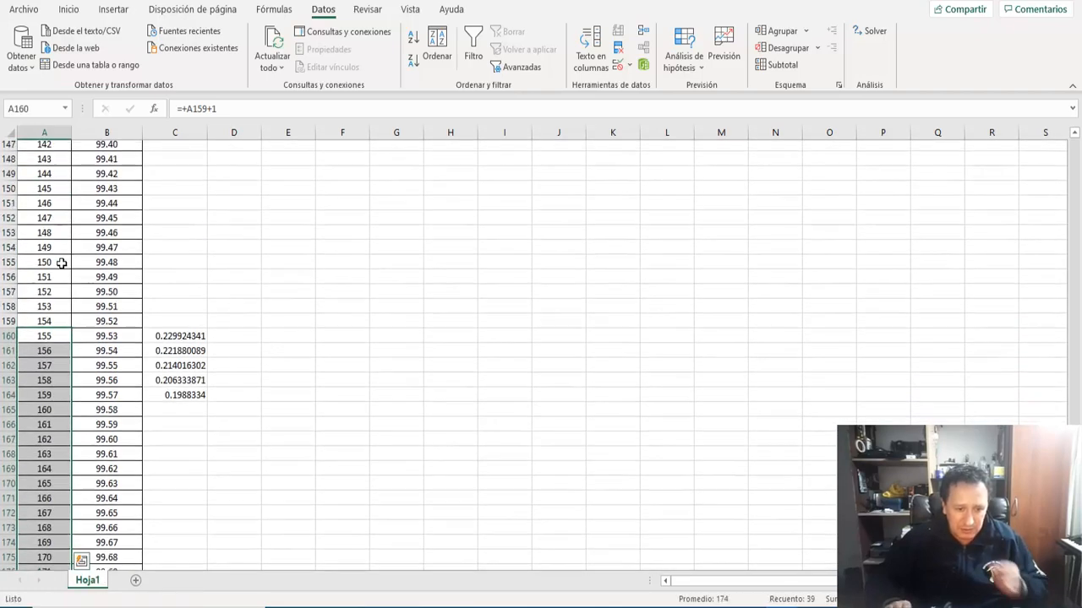
- Check the sample numbering down to the last row, and review the problem statement, probability column and chart
key("Page_Down")
key("Down")
key("Down")
key("Down")
key("Down")
key("Down")
key("Down")
key("Down")
key("Down")
key("Down")
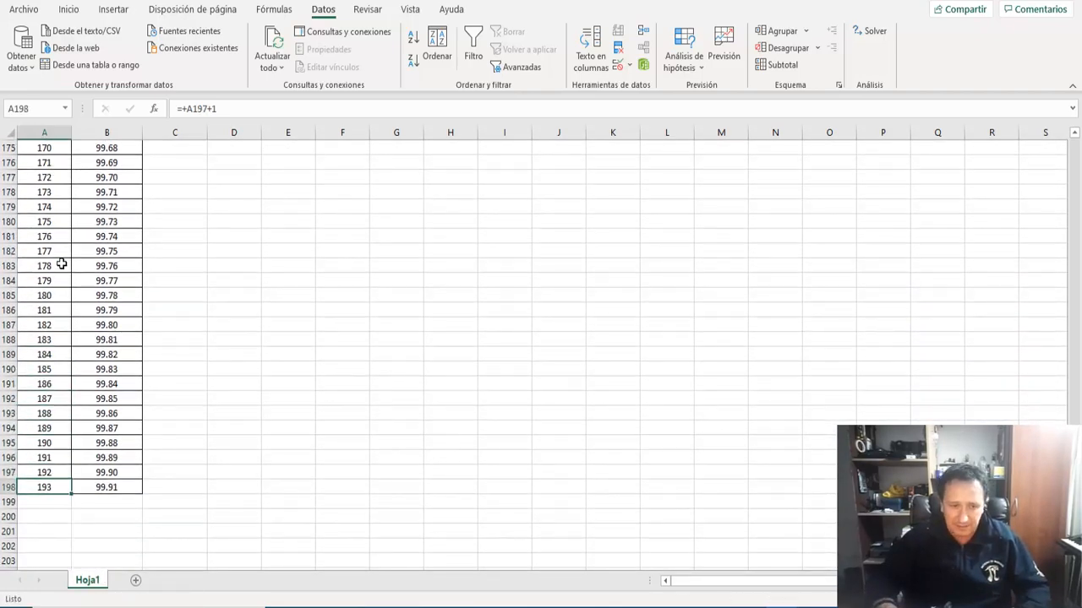
key("ctrl+Home")
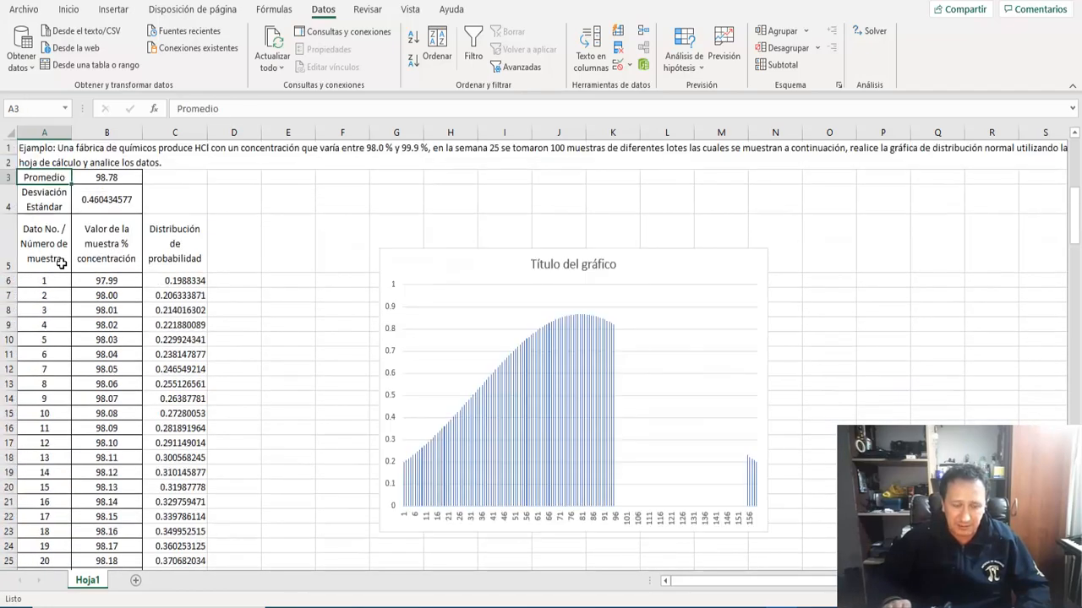
key("Down")
key("Down")
key("Down")
key("Down")
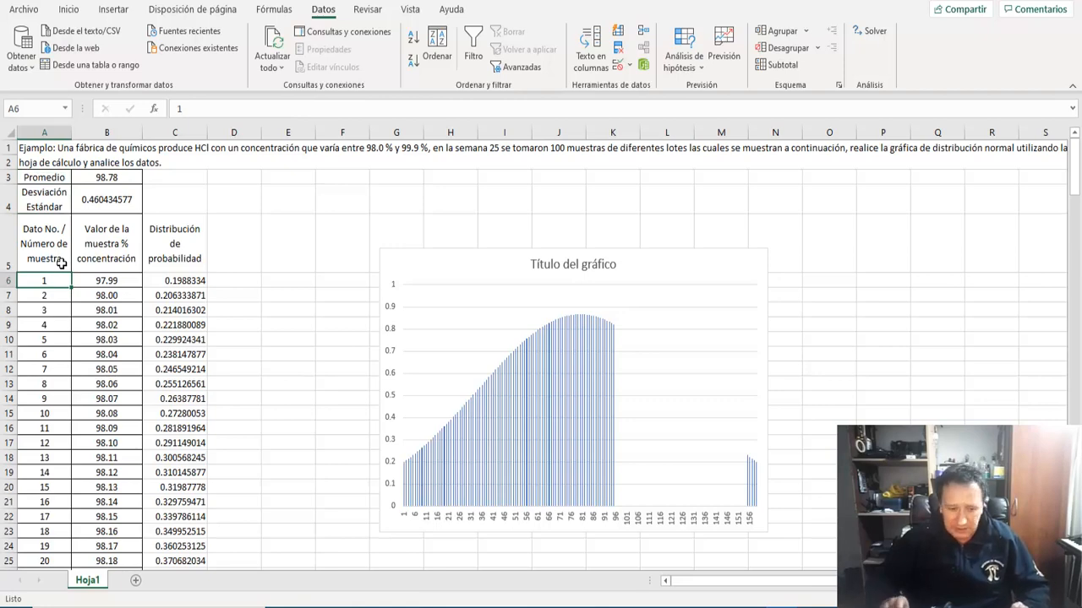
key("ctrl+Down")
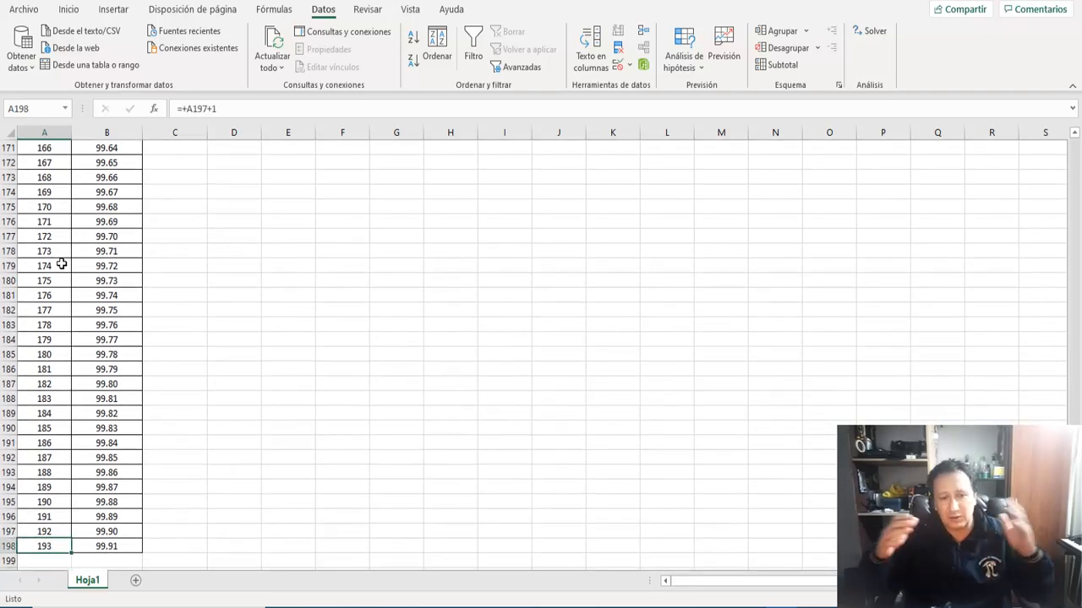
key("ctrl+Up")
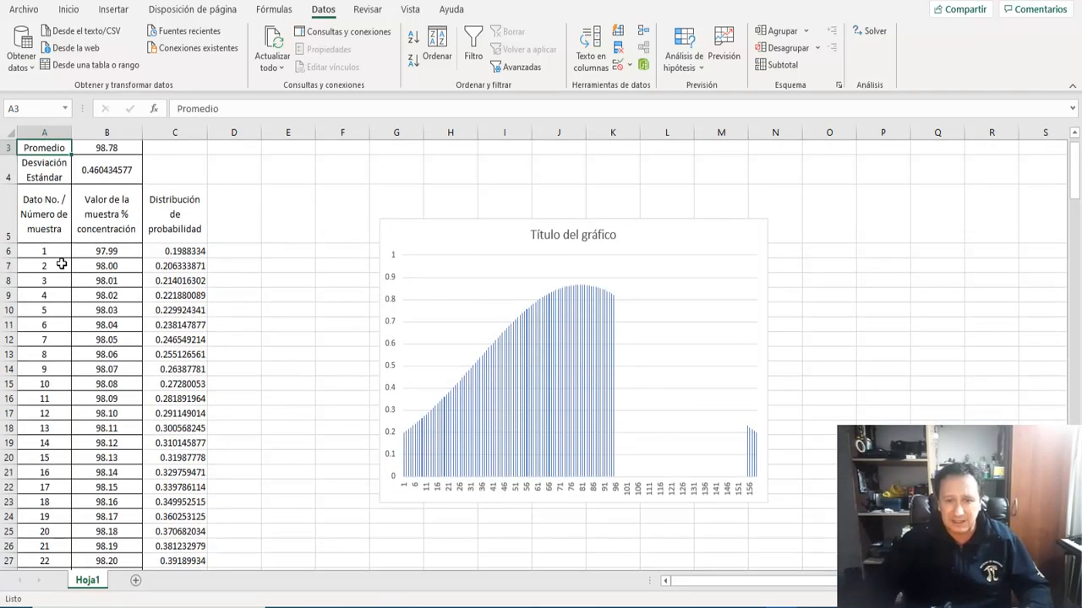
key("ctrl+Up")
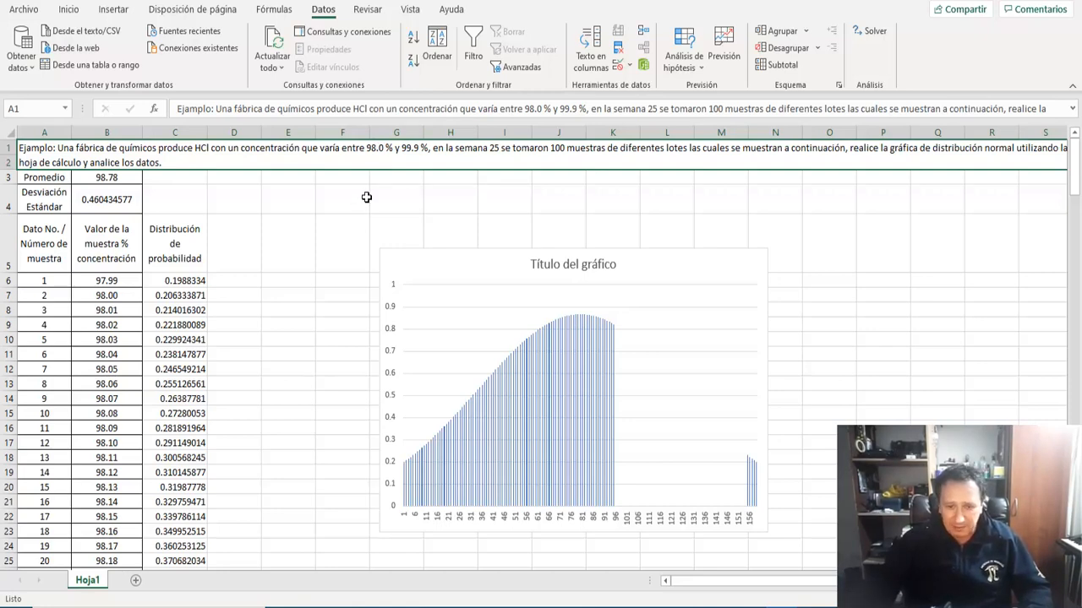
scroll(358, 200, "down", 2)
scroll(350, 209, "up", 2)
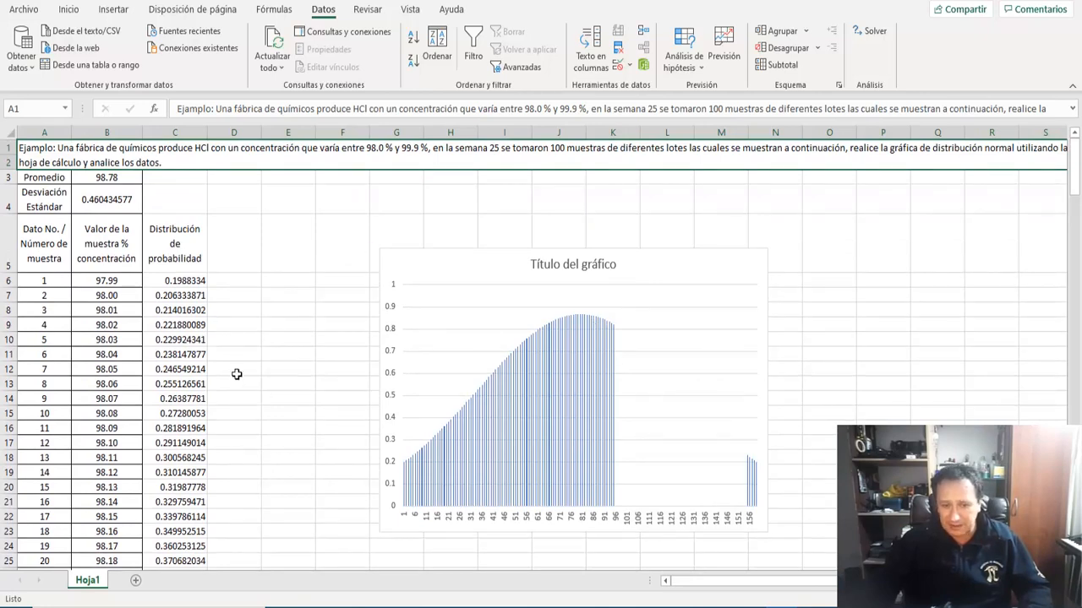
scroll(237, 374, "down", 3)
scroll(234, 365, "up", 3)
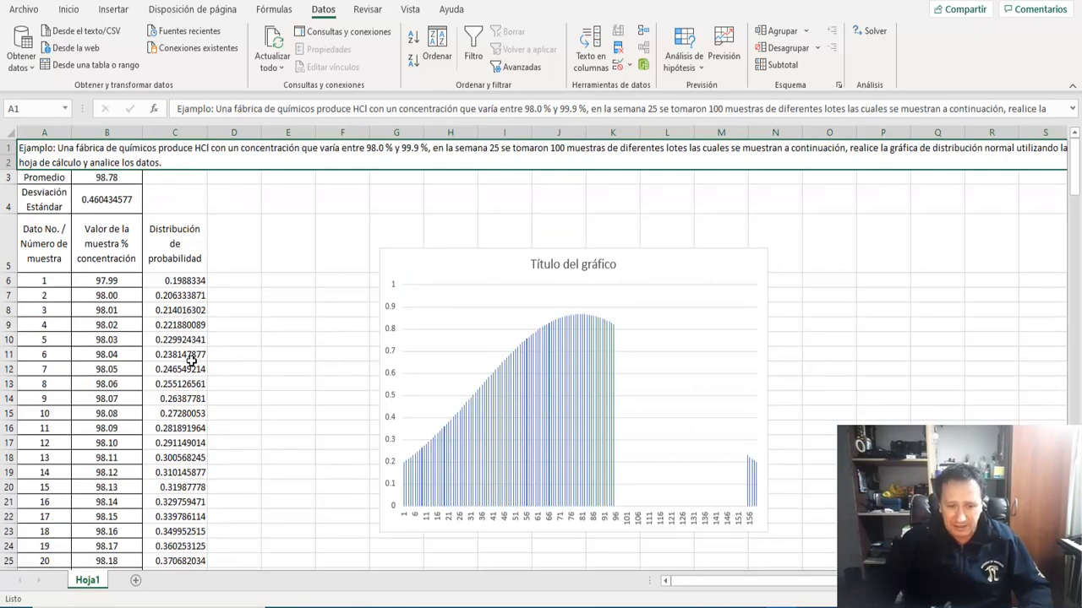
- Fill the normal distribution formula from C100 down through the blank cells to row 159
scroll(246, 354, "down", 20)
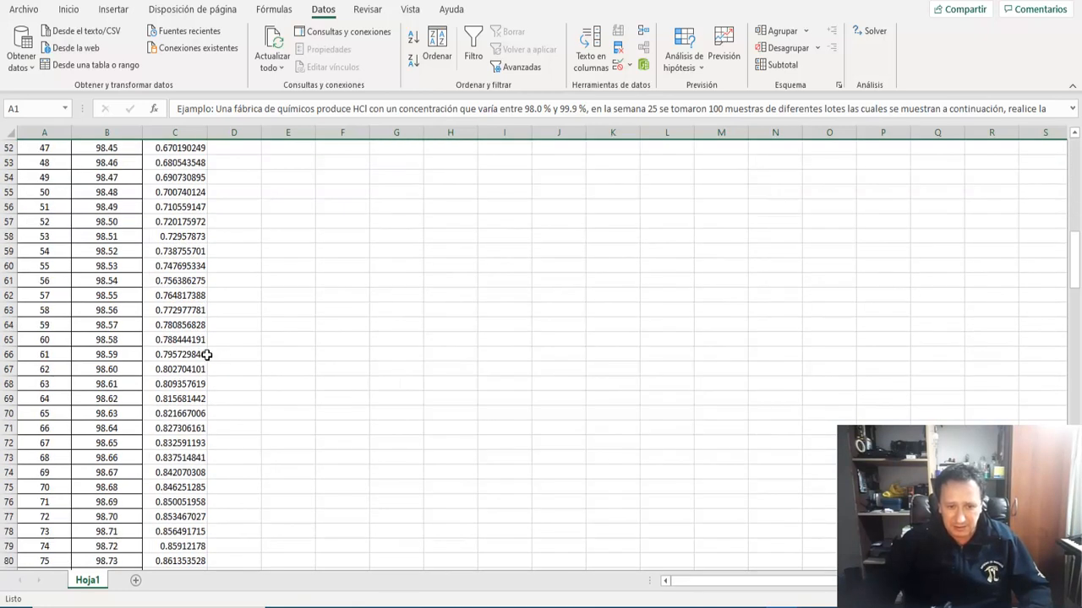
scroll(196, 348, "up", 1)
left_click(191, 279)
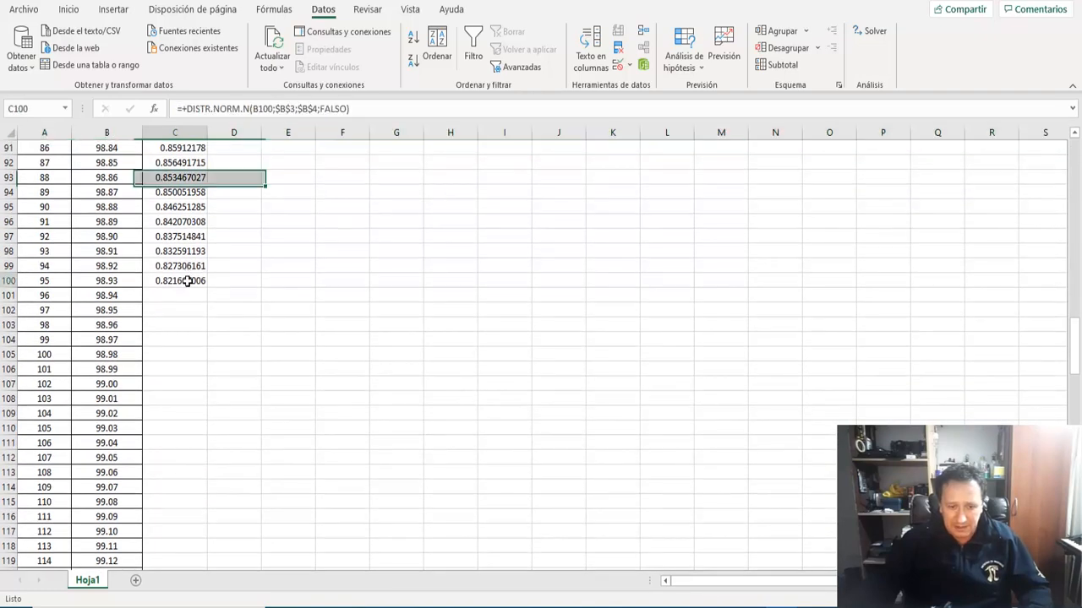
double_click(211, 294)
scroll(212, 313, "down", 19)
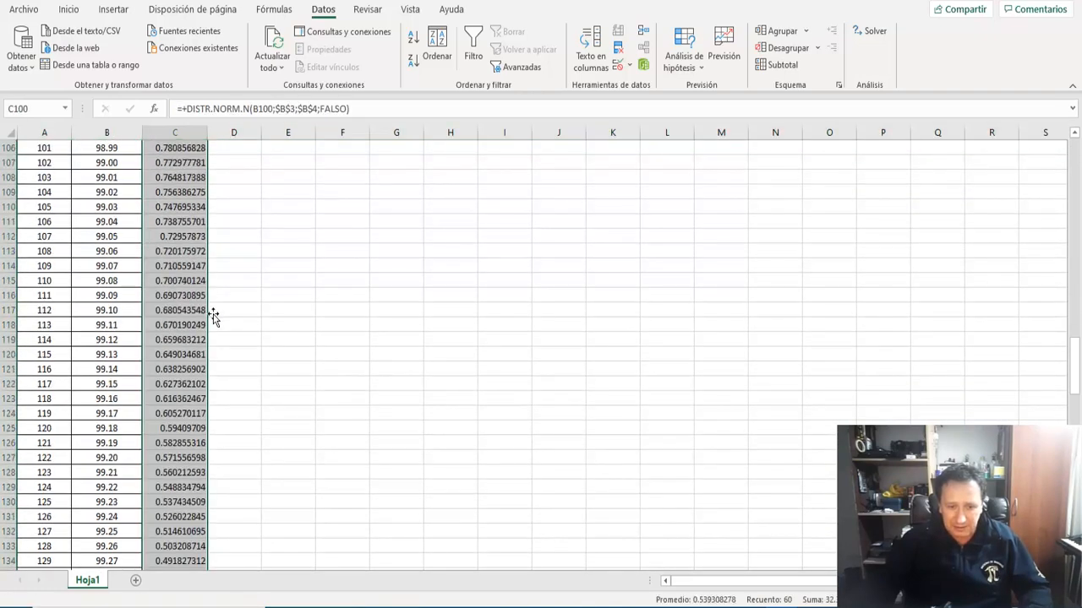
- Extend the normal distribution formula from C164 down to the last sample in row 198
left_click(207, 384)
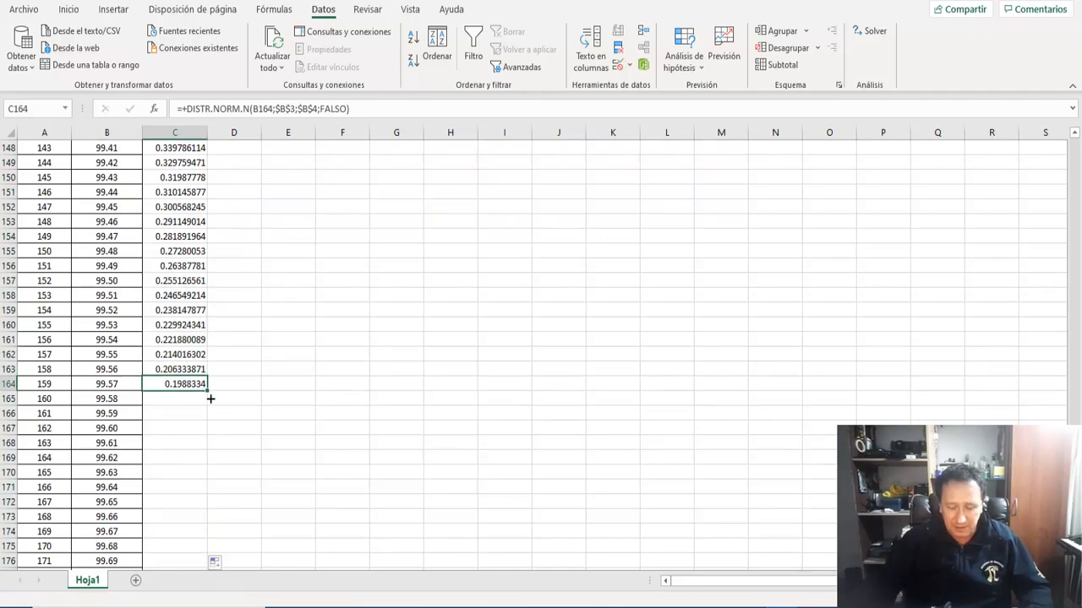
double_click(211, 399)
scroll(220, 389, "down", 11)
scroll(220, 384, "up", 2)
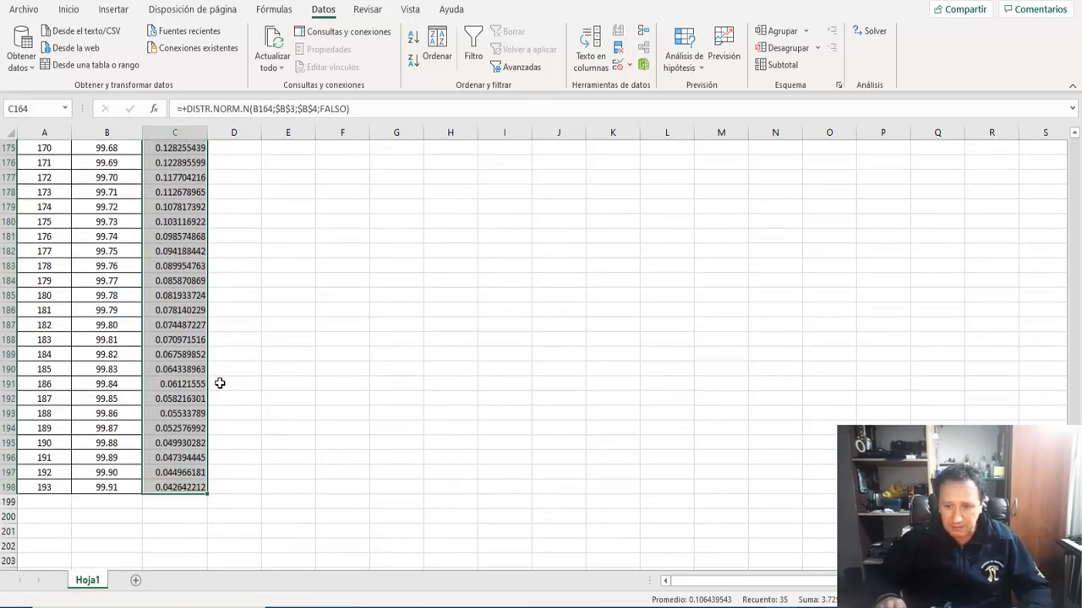
- Return to the start of the data and examine the updated distribution chart
key("Up")
key("Up")
key("Up")
key("Up")
key("Up")
key("Up")
key("Up")
key("Up")
key("Up")
key("Up")
key("Up")
key("Up")
key("Up")
key("Up")
key("Up")
key("Up")
key("Up")
key("Up")
key("Up")
key("Up")
key("ctrl+Up")
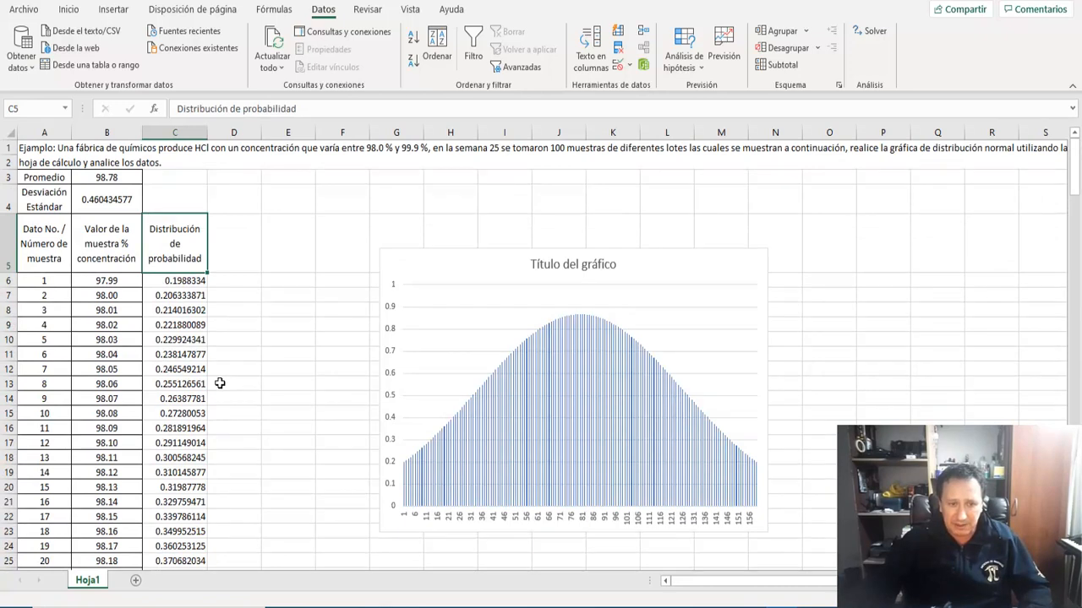
- Check the ranges used by the average and standard deviation formulas in B3 and B4 against the last sample row
left_click(118, 201)
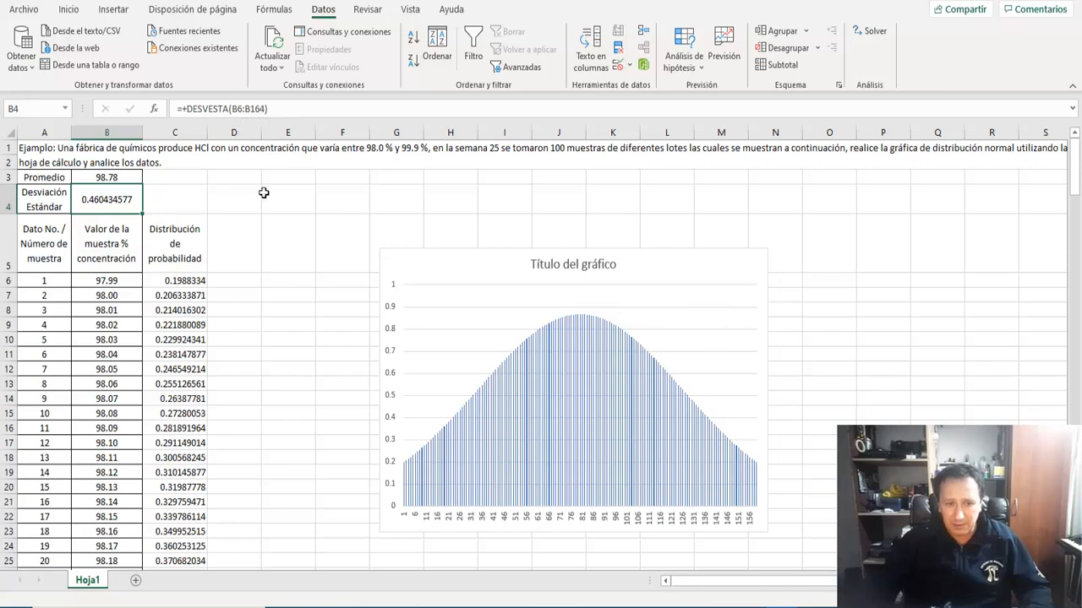
left_click(119, 177)
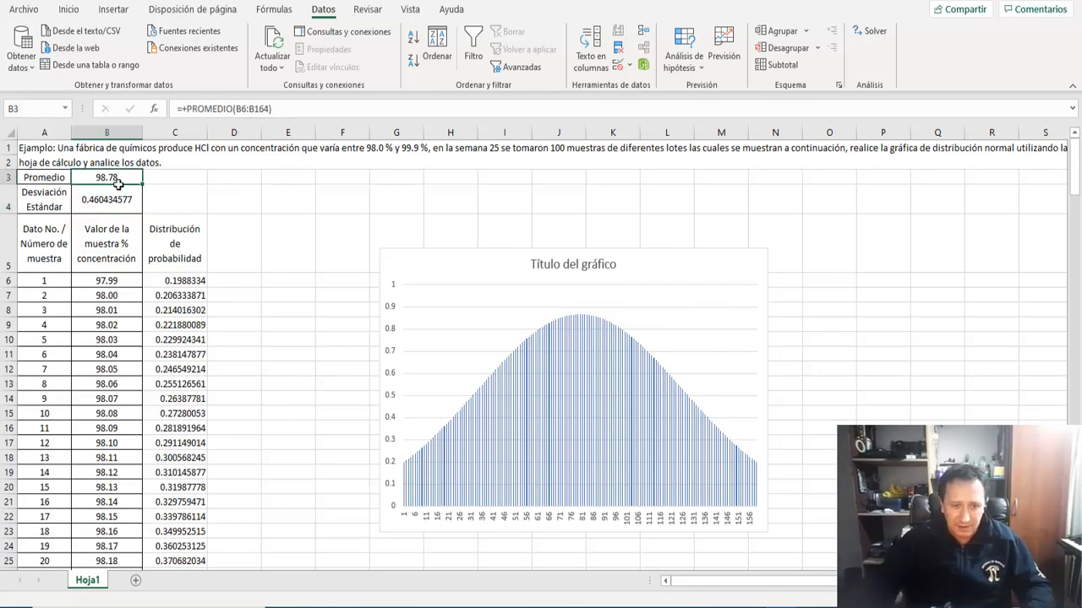
double_click(120, 184)
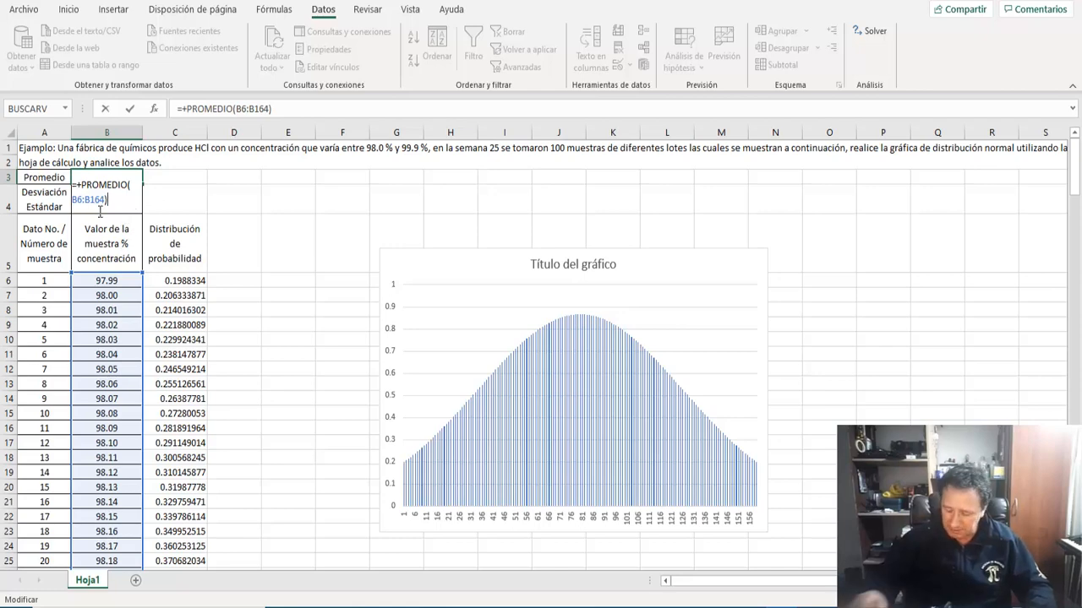
key("Return")
left_click(90, 282)
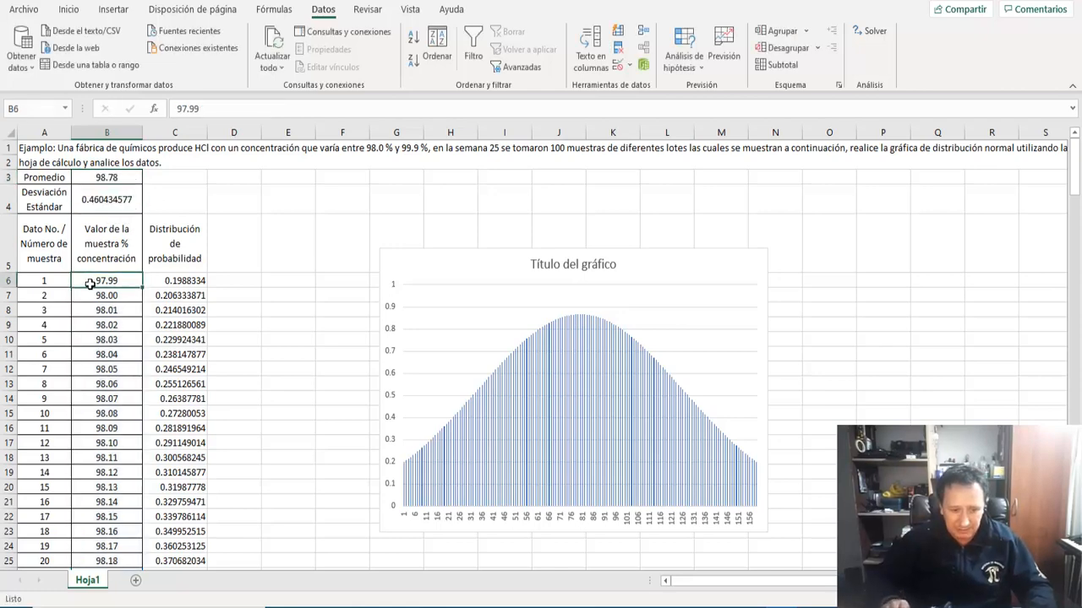
key("ctrl+Down")
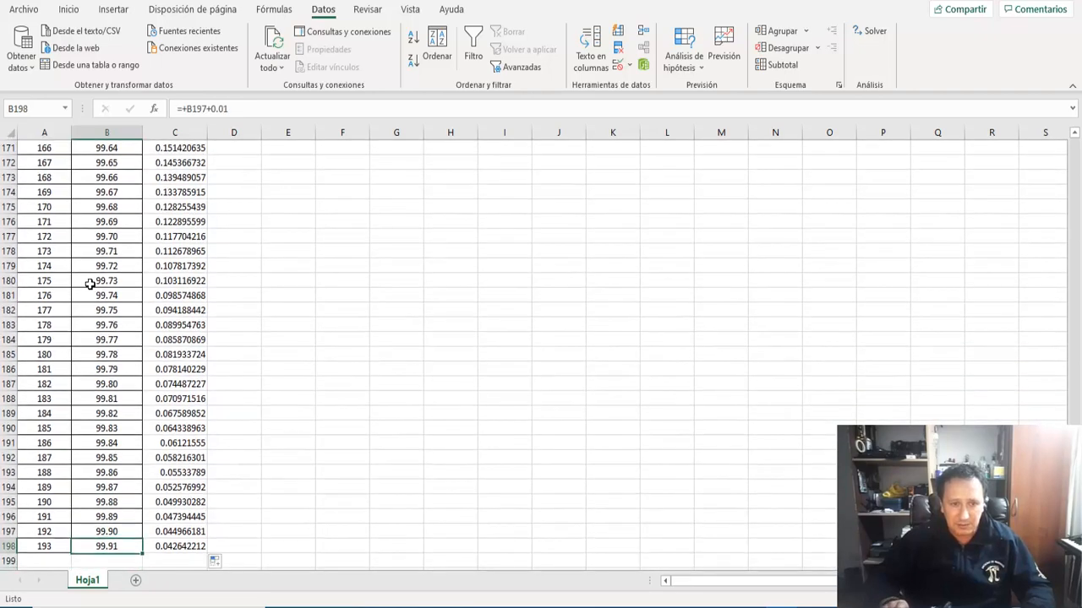
key("ctrl+Up")
scroll(91, 284, "up", 1)
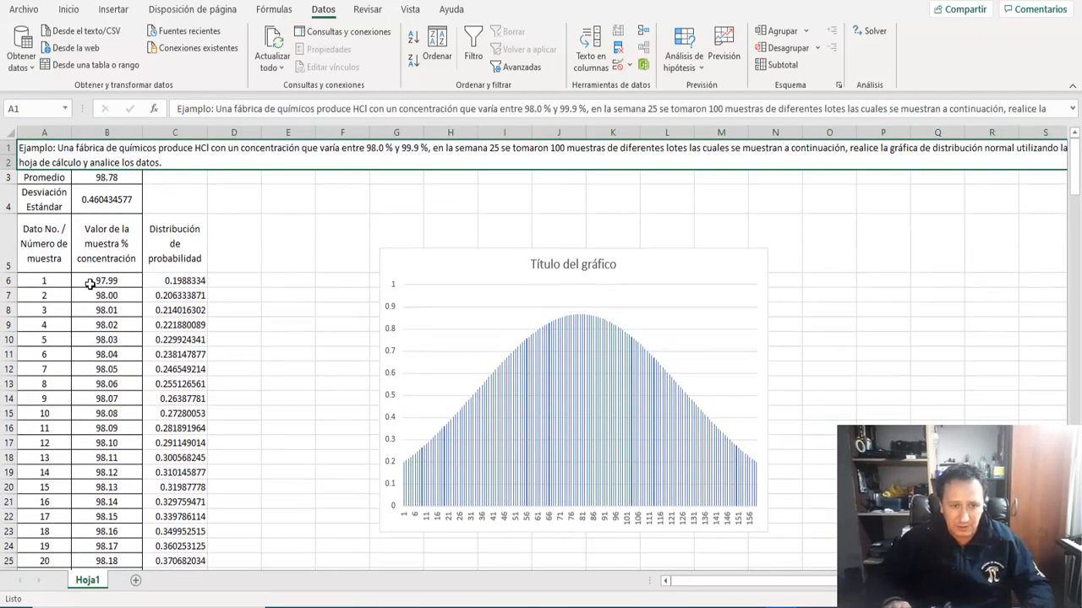
- Extend the ranges of the average formula in B3 and the standard deviation formula in B4 to B6:B198
key("F2")
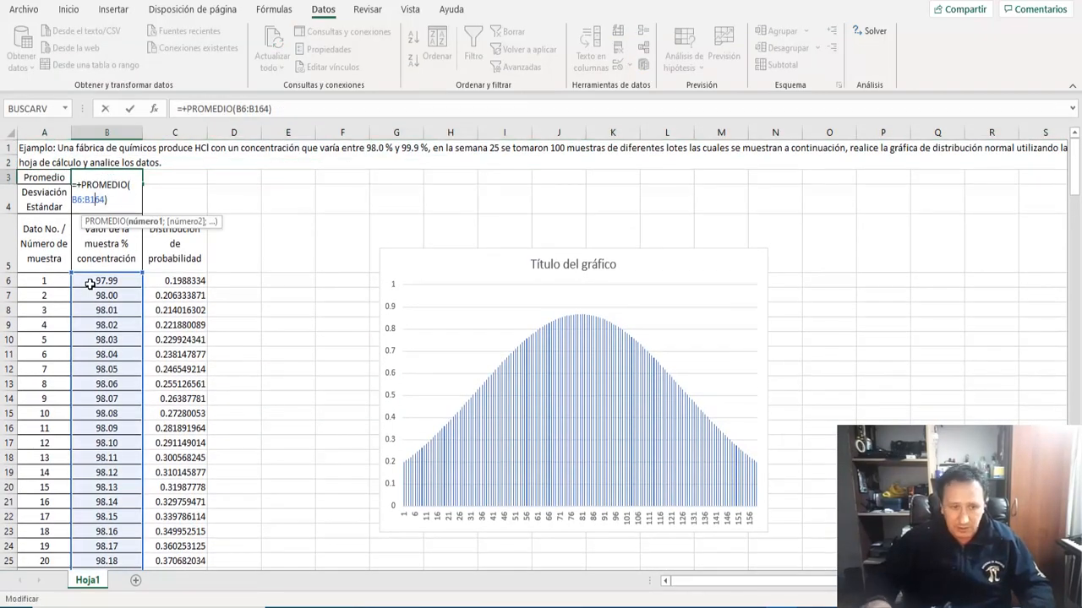
type("198")
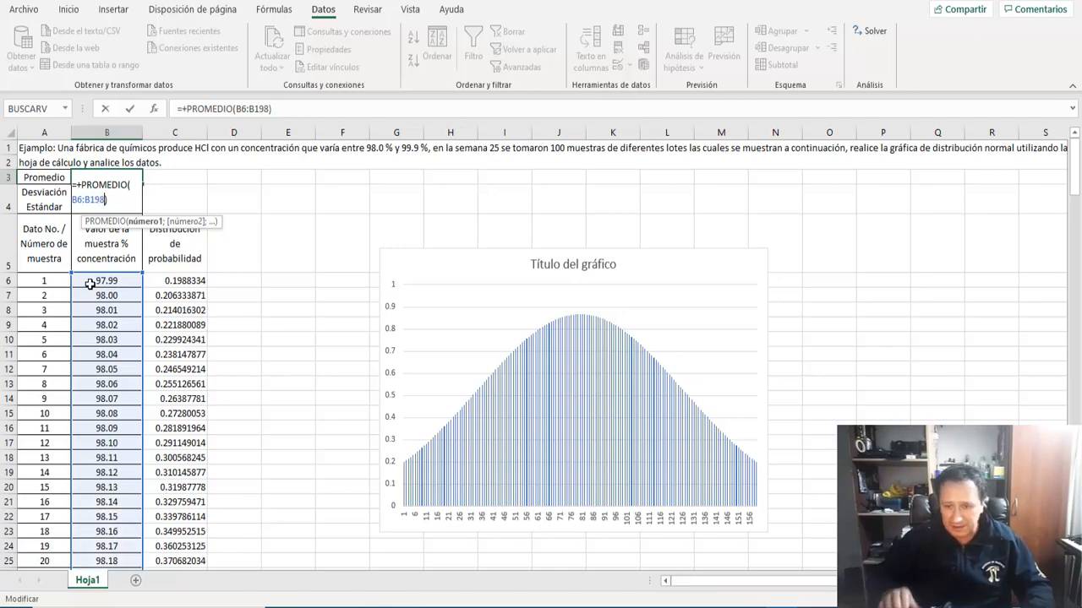
key("ctrl+Return")
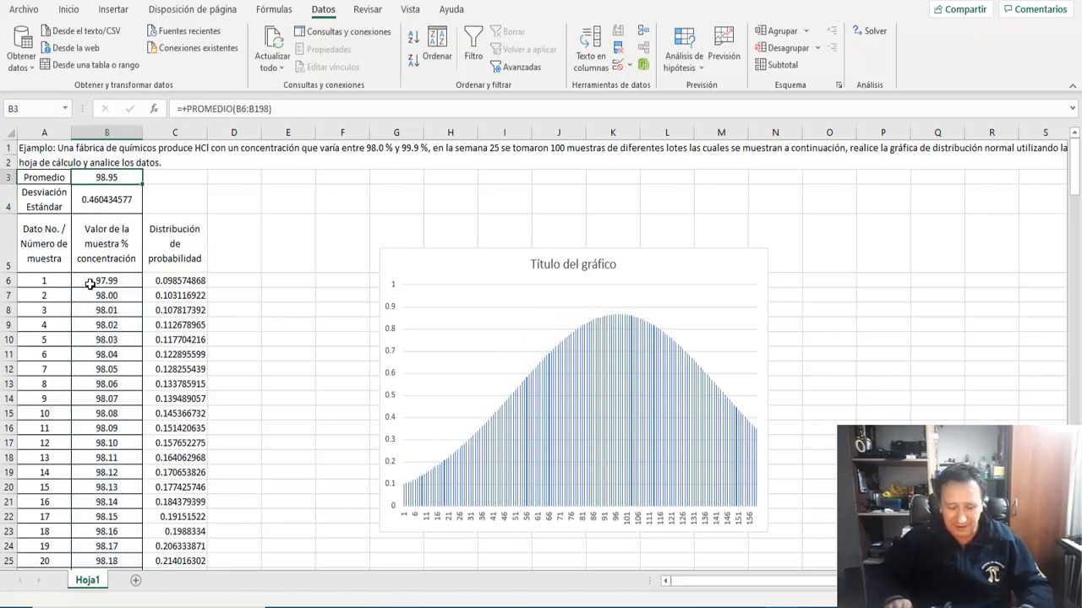
key("Down")
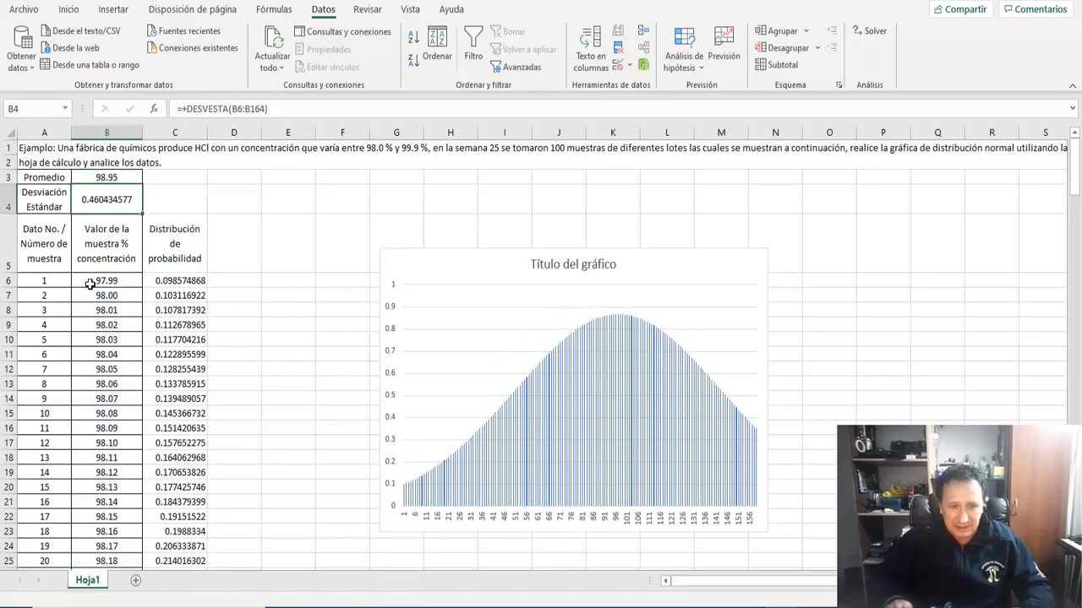
key("F2")
key("BackSpace")
key("BackSpace")
key("BackSpace")
type("198")
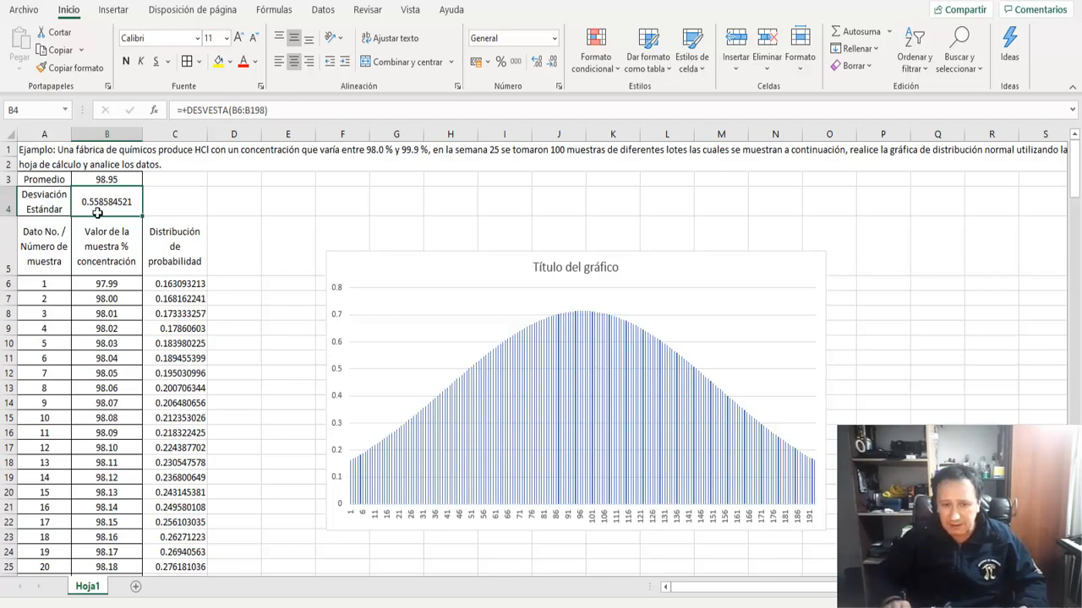
- Try fixed standard deviations of 0.5 and 0.47 in B4 to compare the resulting curves
type("0.5")
key("Return")
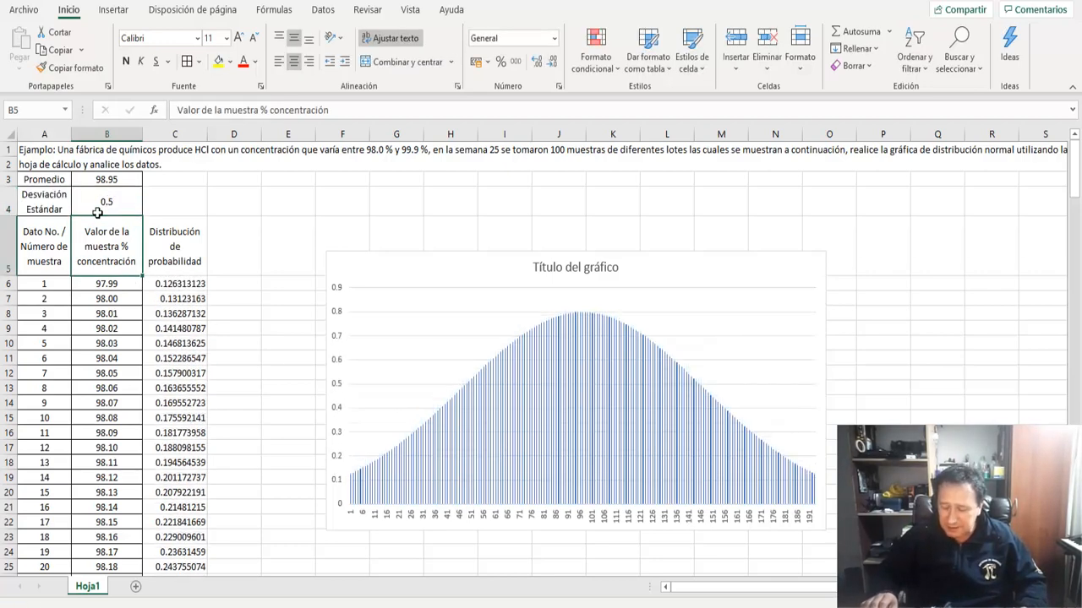
left_click(98, 212)
type("0.")
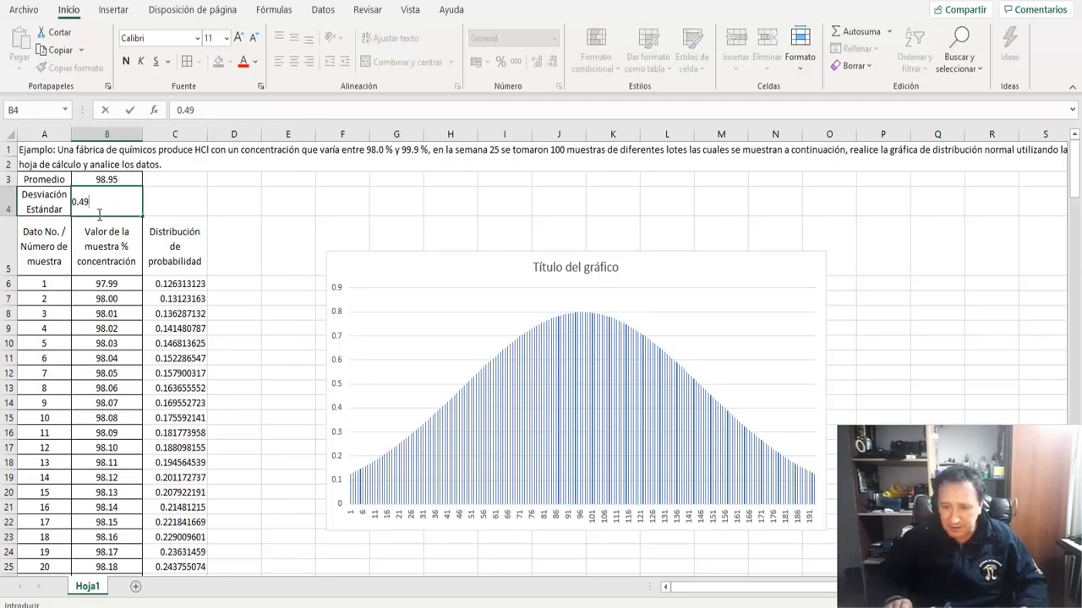
type("47")
key("Return")
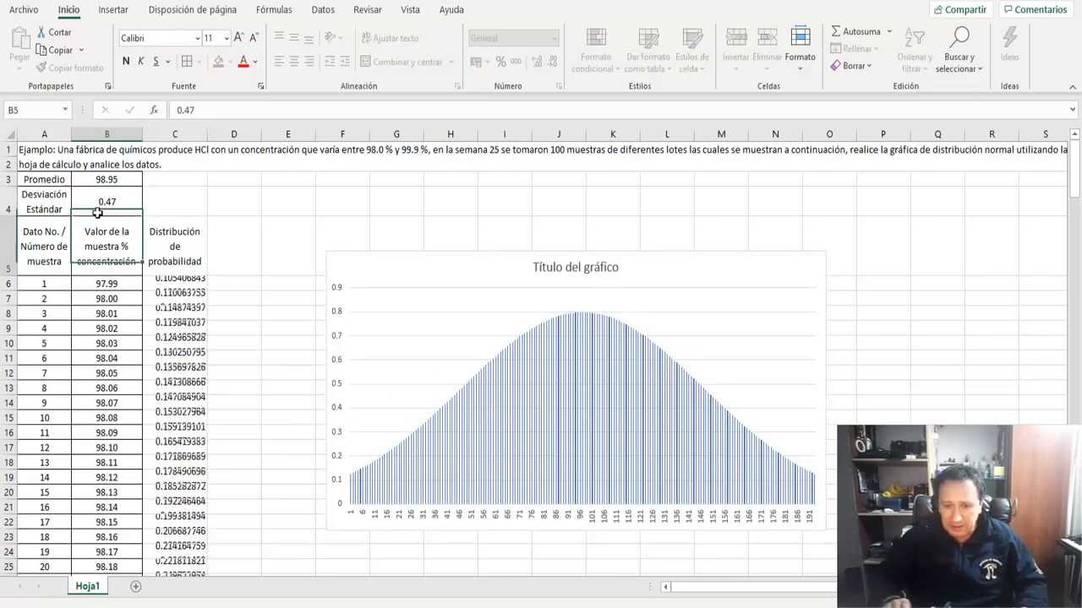
- Try narrower standard deviations of 0.45 and 0.40 in B4 to compare the curve shapes
left_click(99, 214)
type("0")
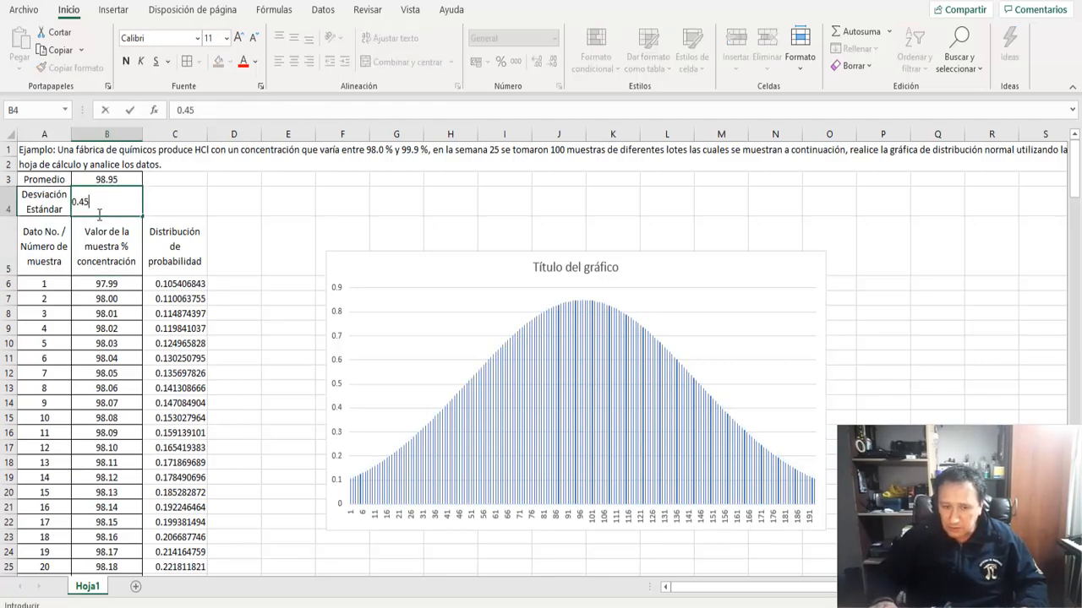
type(".45")
key("Return")
type("0.")
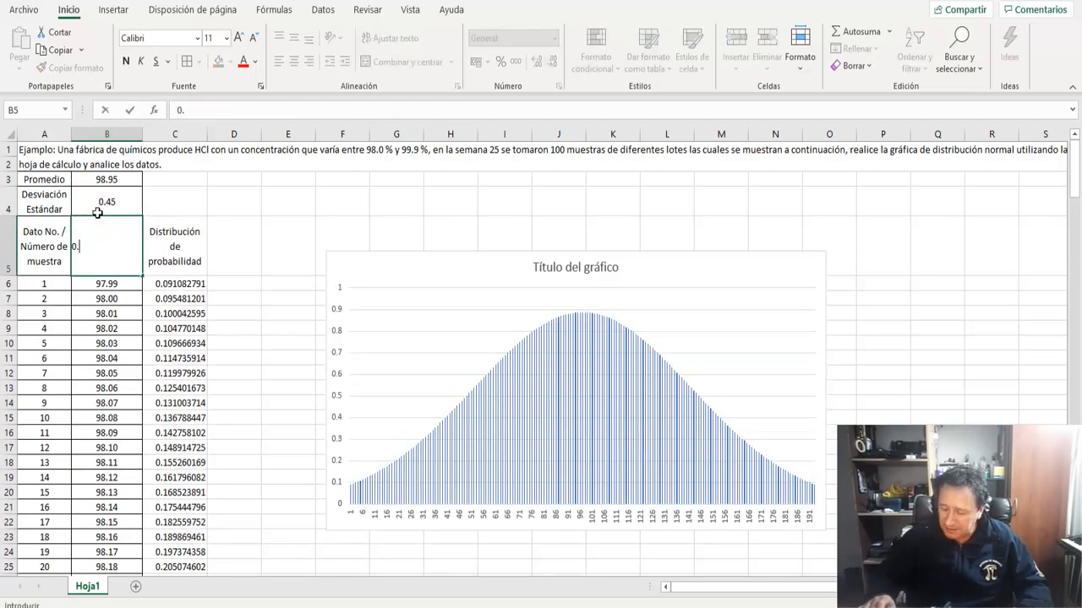
type("4")
key("Escape")
left_click(98, 213)
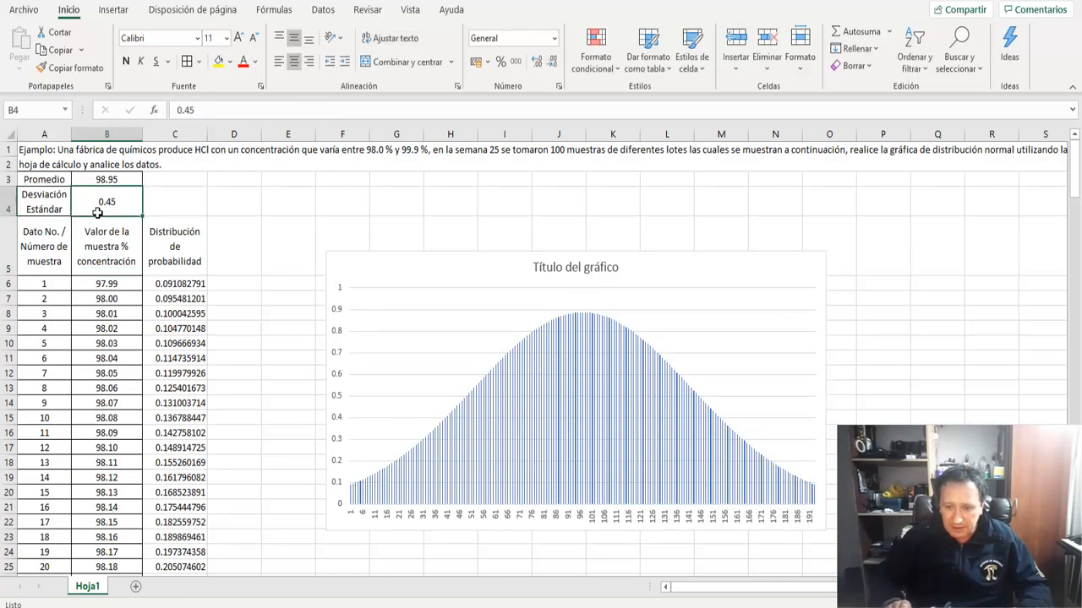
type("0.")
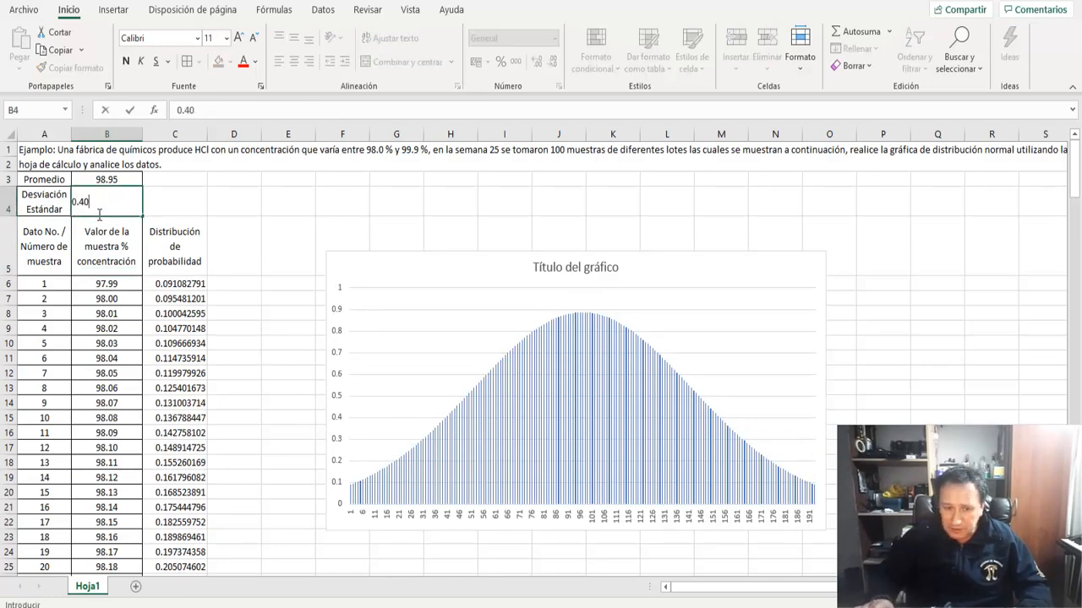
type("40")
key("Return")
- Try standard deviations of 0.39, 0.3 and 0.2 in B4 to compare how narrow the curve gets
left_click(98, 213)
type("0.")
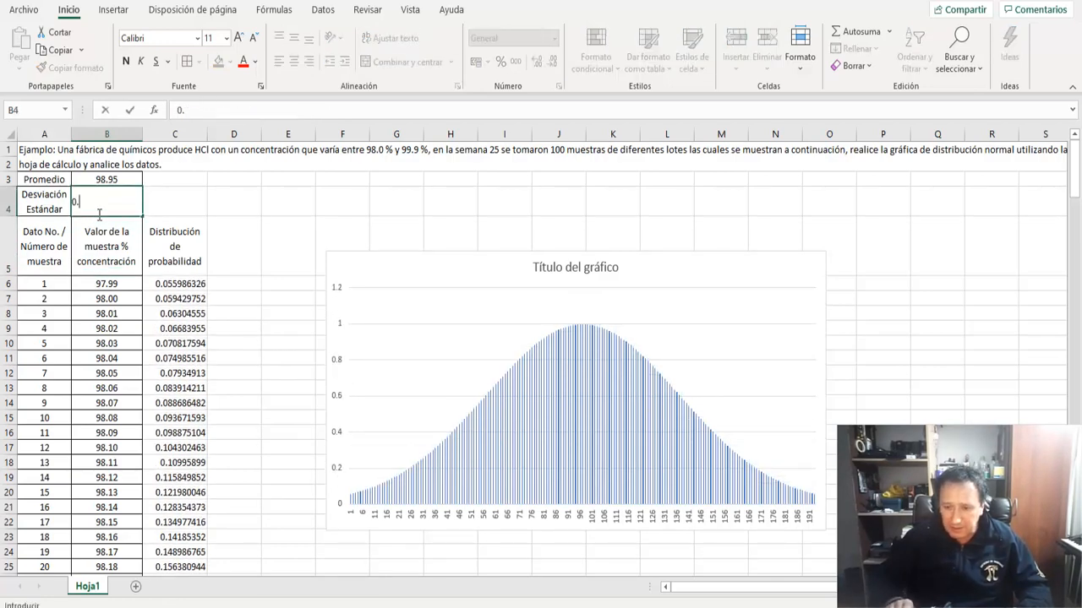
type("39")
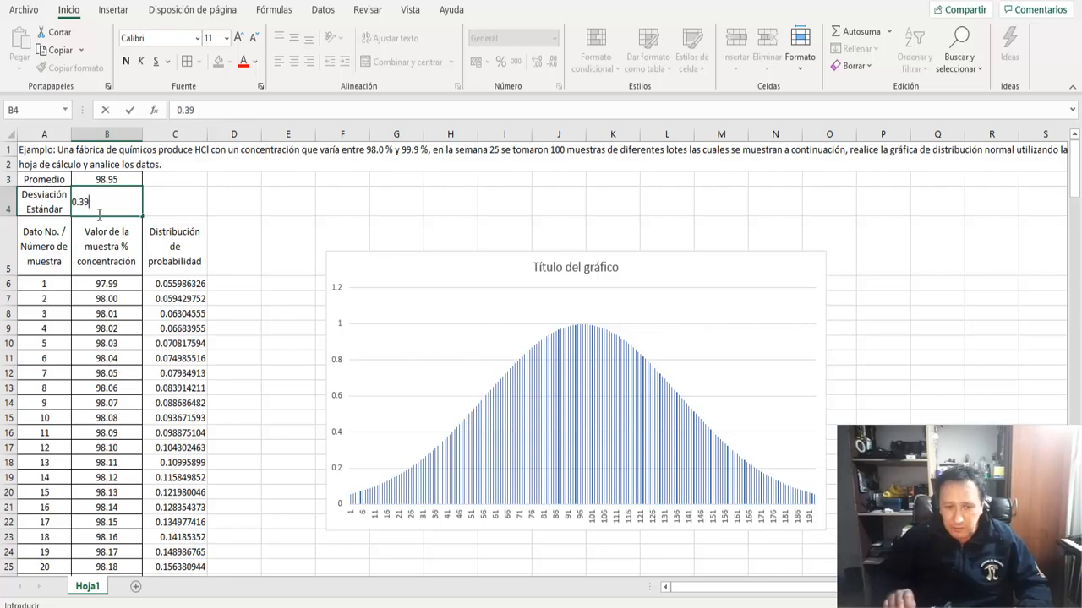
key("Return")
left_click(98, 213)
type("0.")
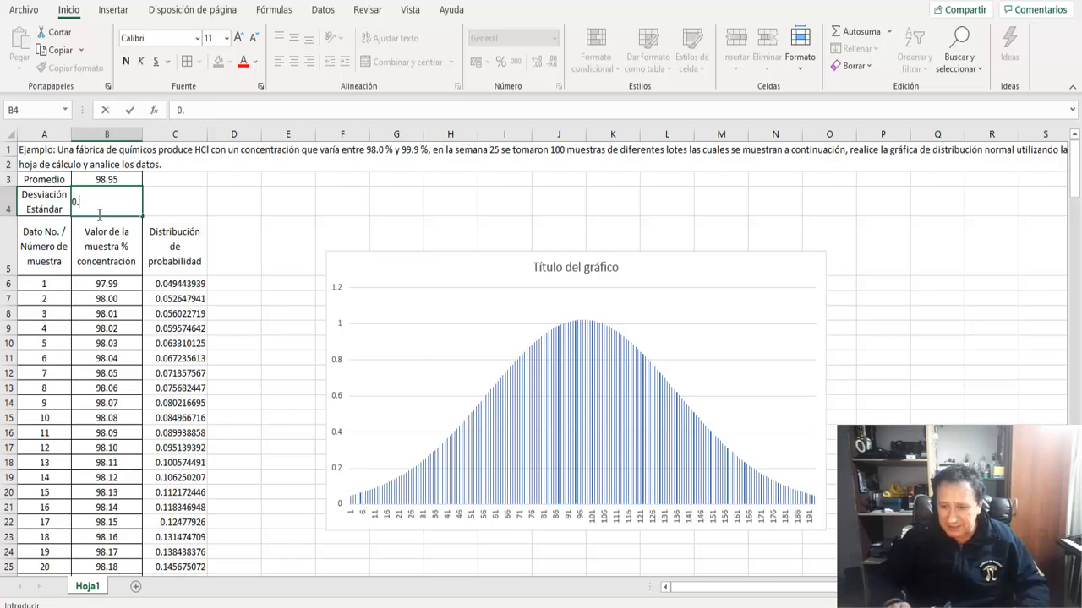
key("Return")
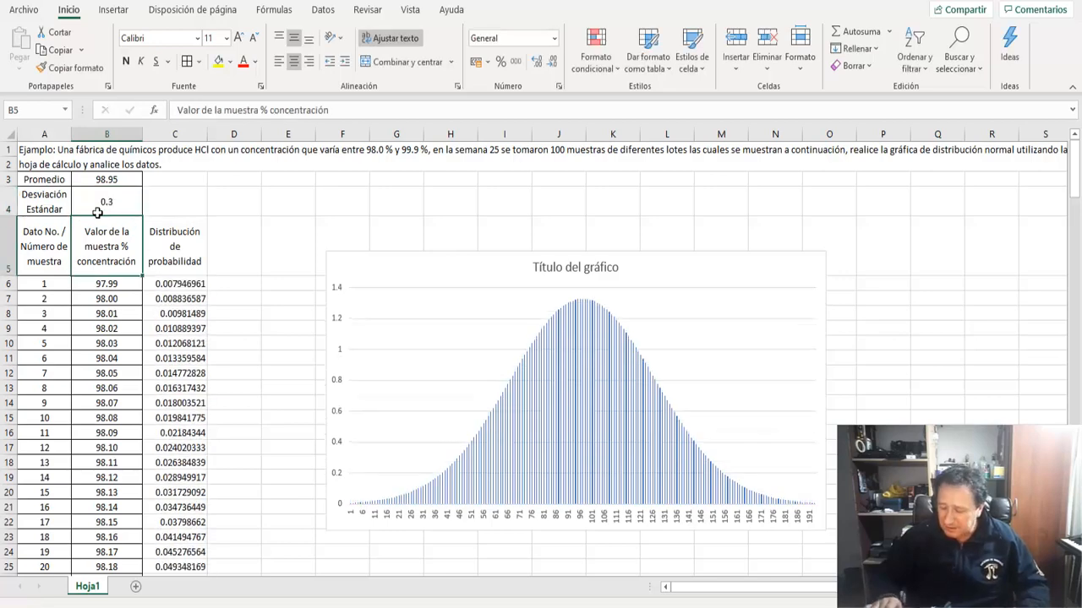
left_click(97, 212)
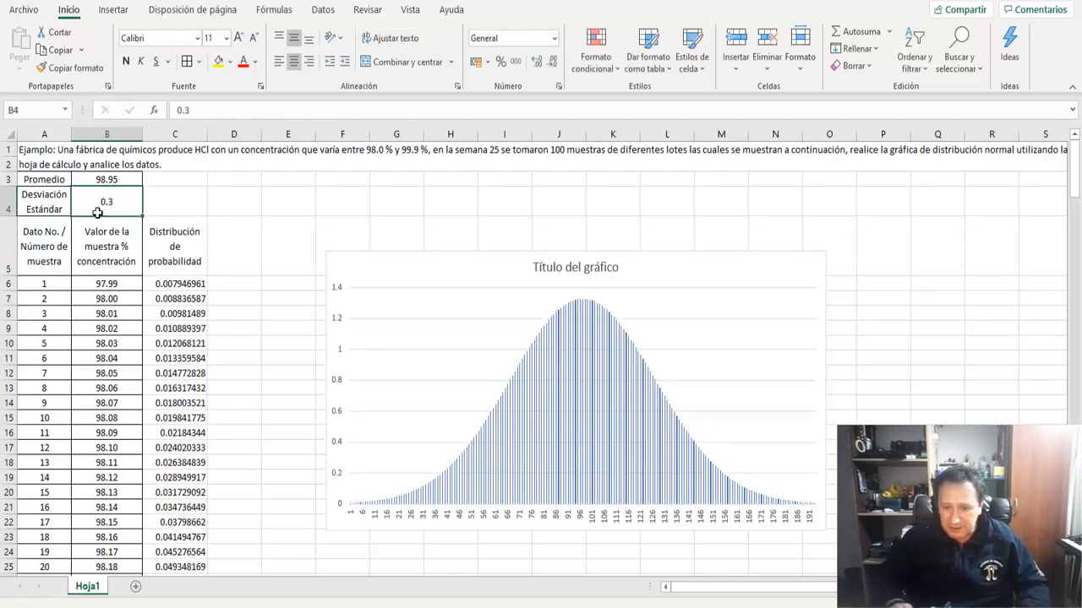
type("0.2")
key("Return")
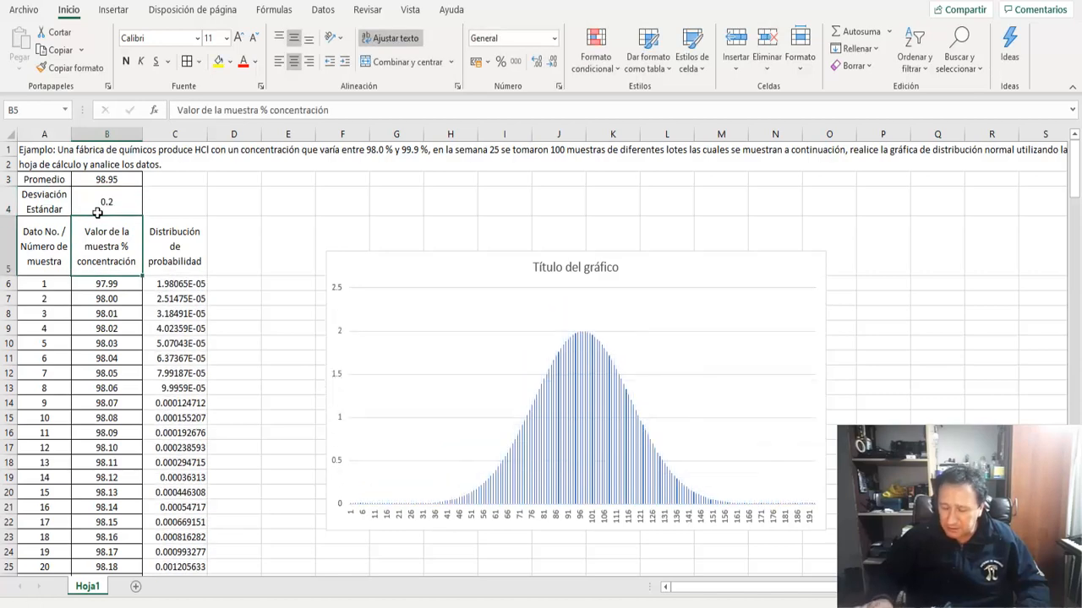
- Set the standard deviation in B4 to 0.3
left_click(97, 212)
type("0.3")
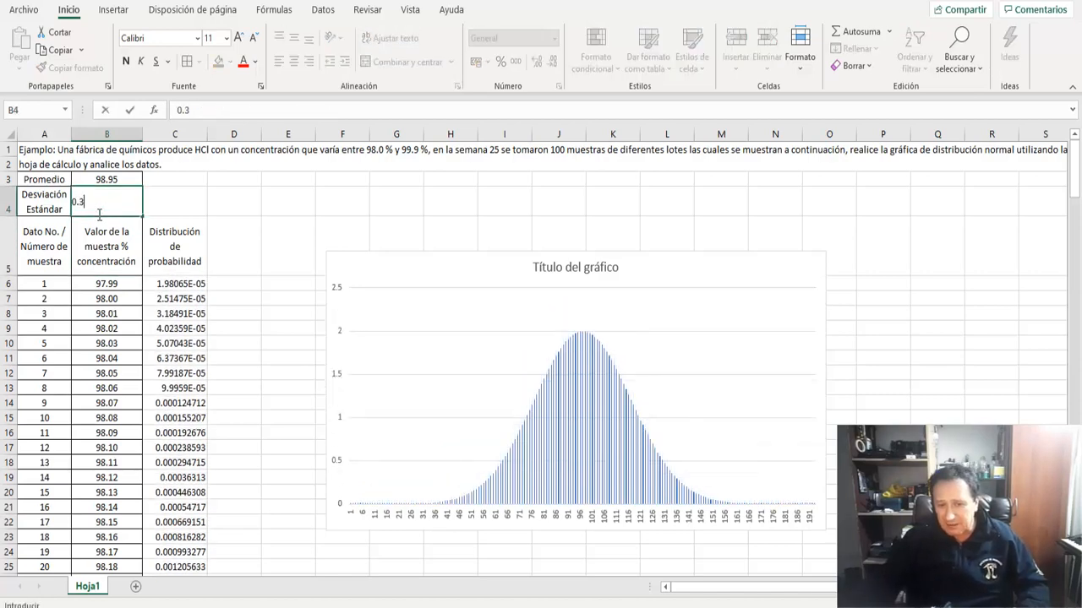
key("Return")
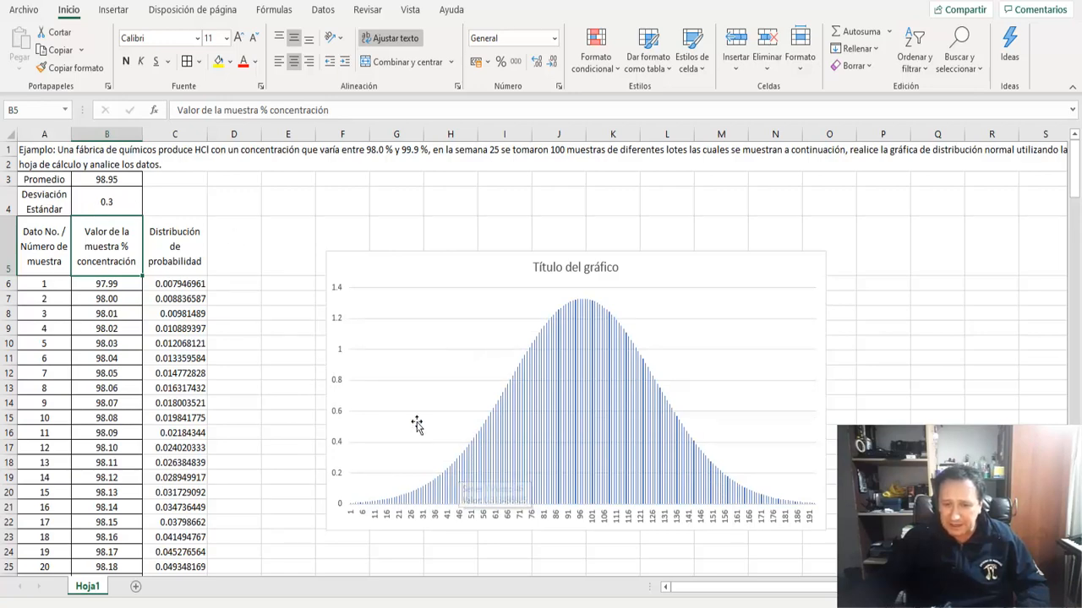
- Use the sample concentration values in B6:B198 as the chart's horizontal axis labels
scroll(462, 435, "down", 1)
scroll(456, 422, "down", 2)
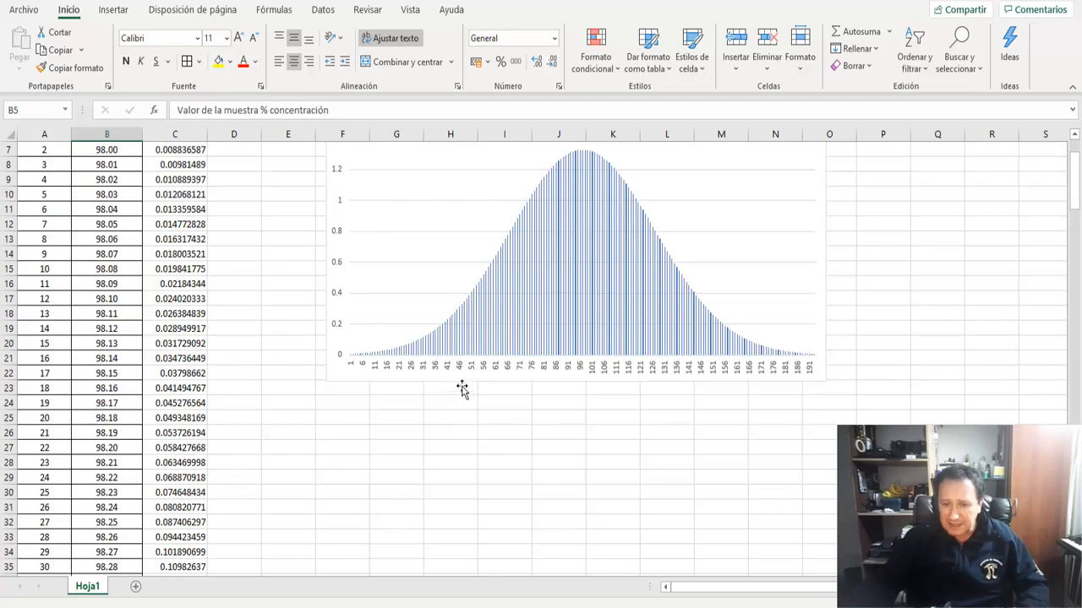
scroll(464, 396, "up", 1)
right_click(459, 357)
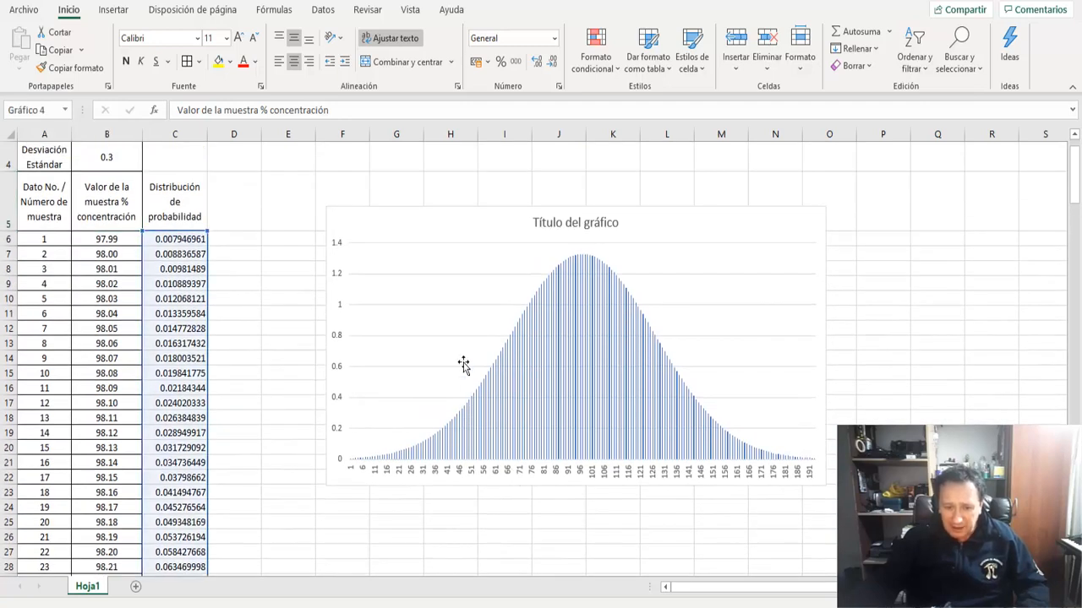
left_click(523, 455)
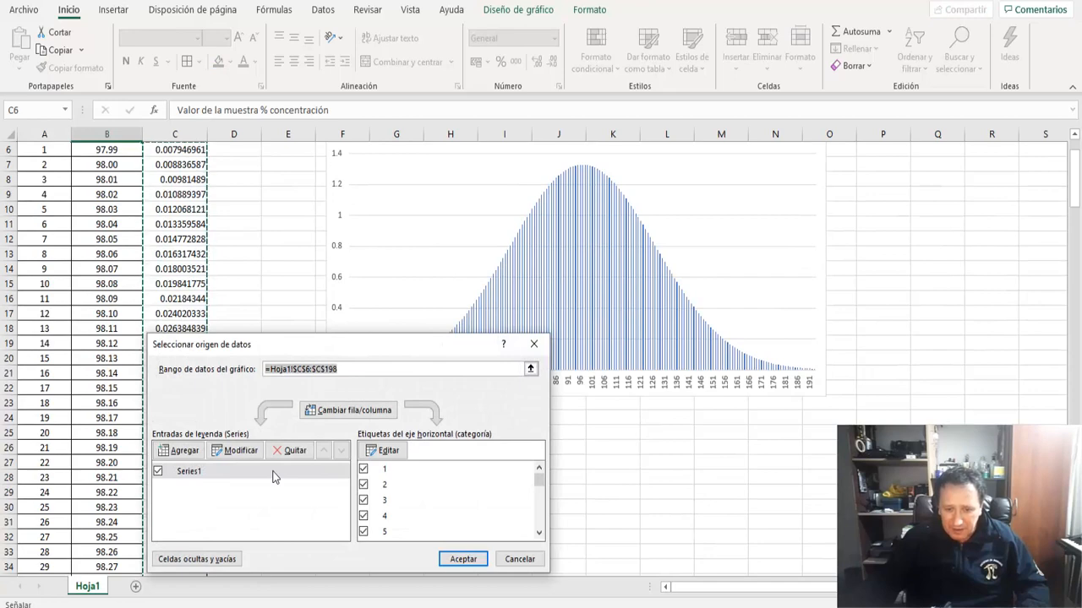
left_click(381, 451)
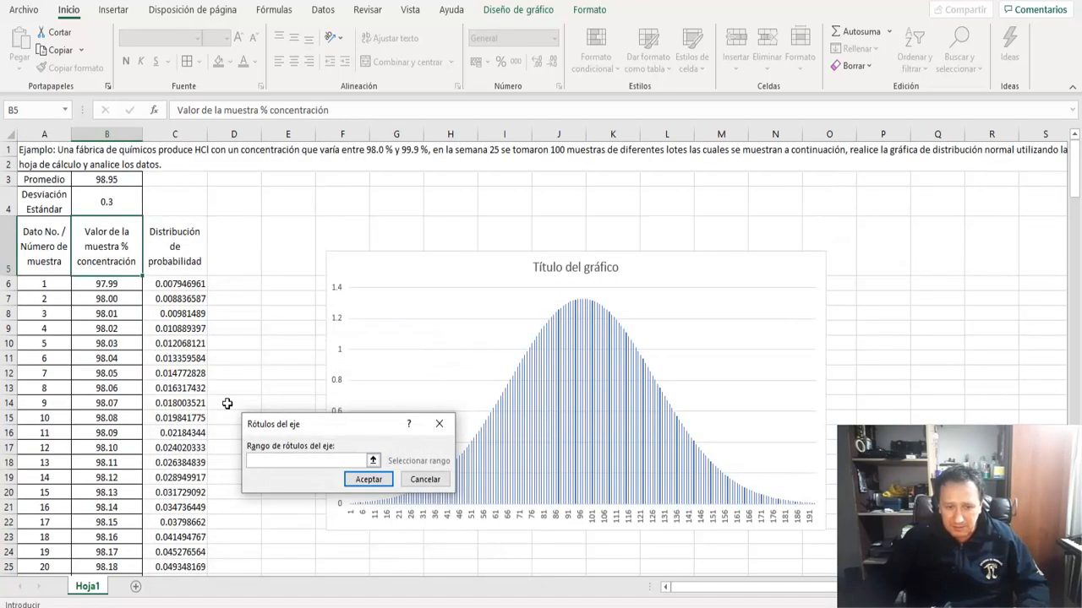
left_click(112, 284)
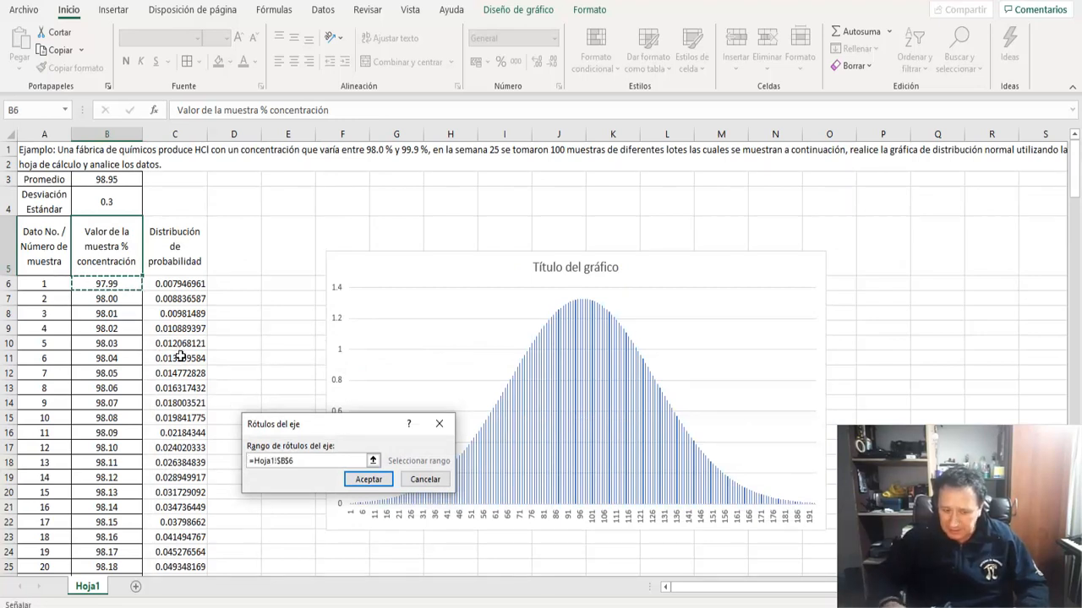
key("shift+Down")
key("shift+Down")
key("shift+Down")
key("shift+Page_Down")
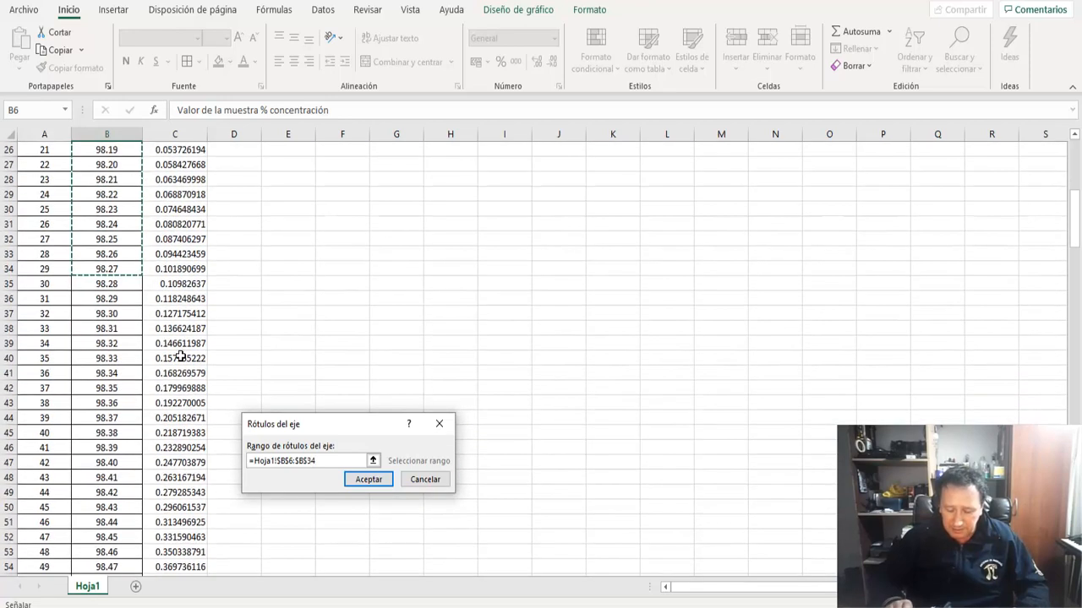
key("End")
key("shift+Down")
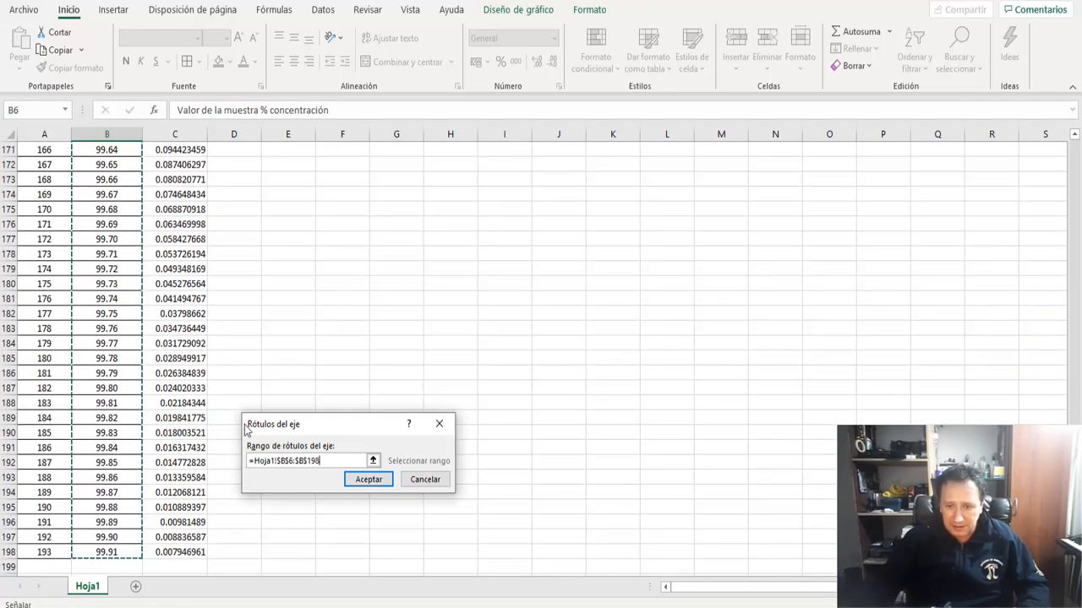
left_click(363, 483)
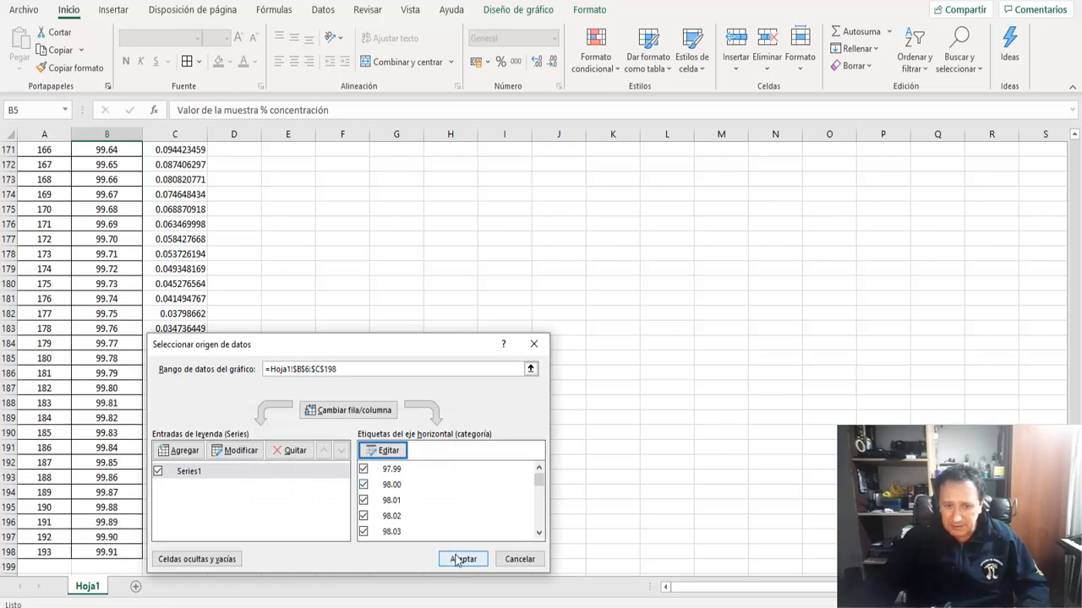
left_click(459, 560)
- Enlarge the distribution chart so that its lower corner reaches about column Q and row 32
scroll(468, 515, "up", 20)
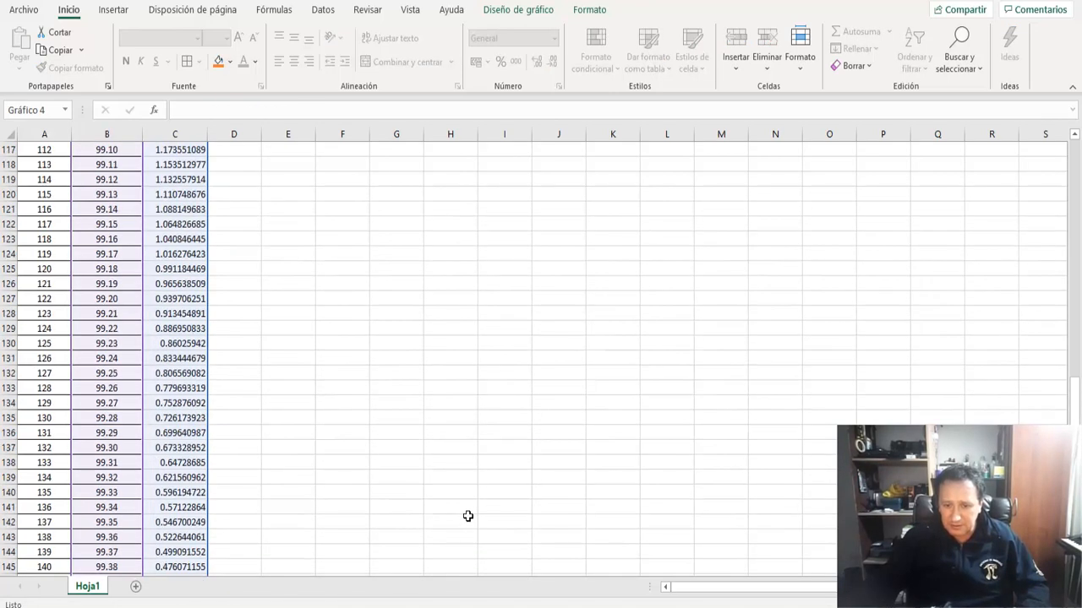
scroll(467, 516, "up", 11)
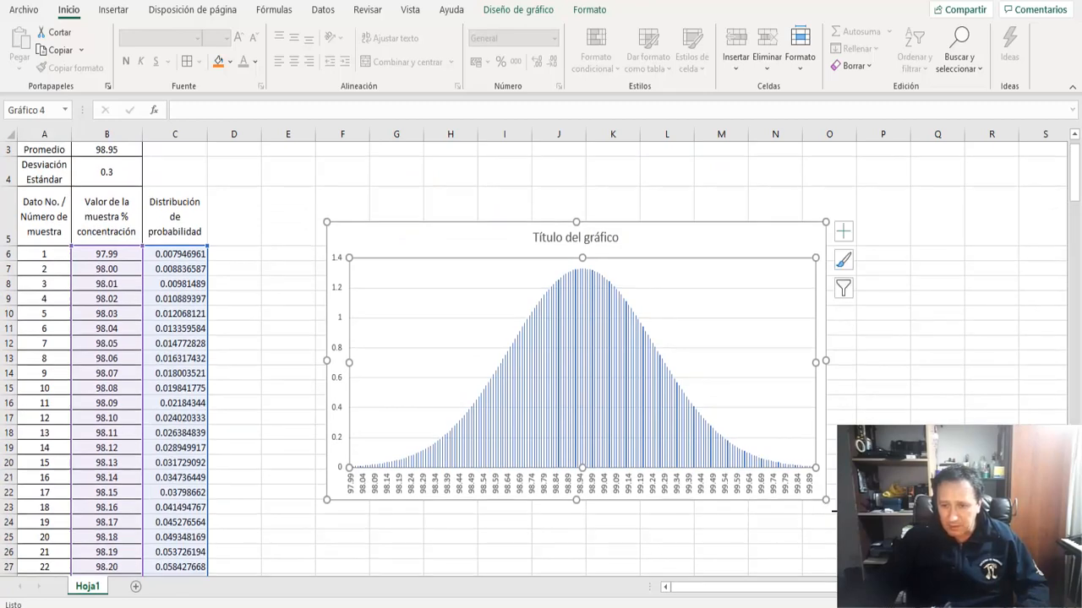
left_click_drag(832, 510, 835, 539)
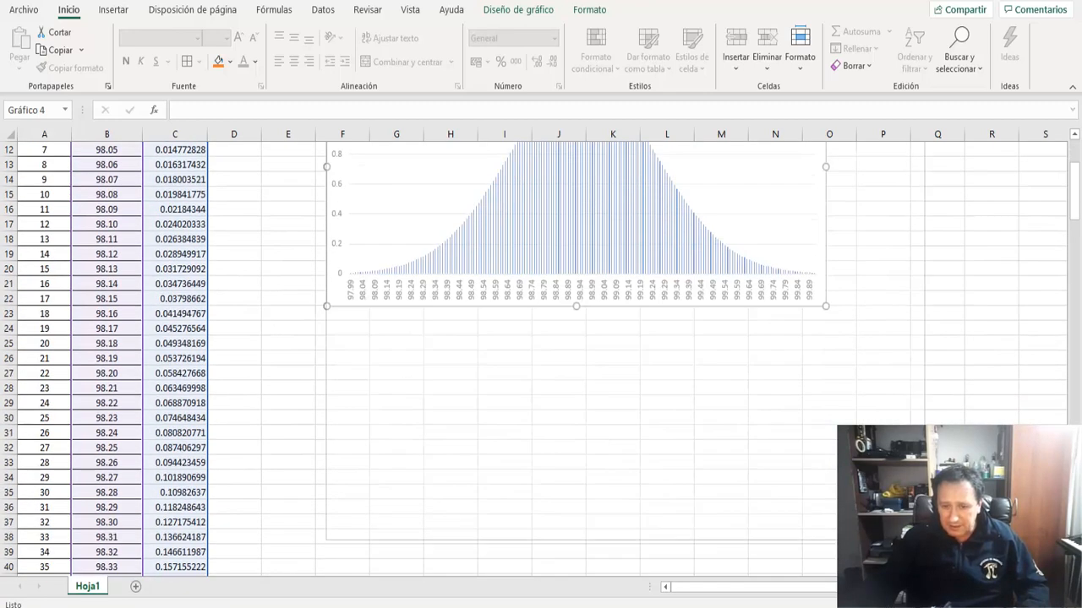
left_click_drag(925, 540, 918, 452)
- Examine the enlarged distribution curve and the concentration labels along its horizontal axis
scroll(918, 452, "up", 3)
scroll(917, 451, "down", 2)
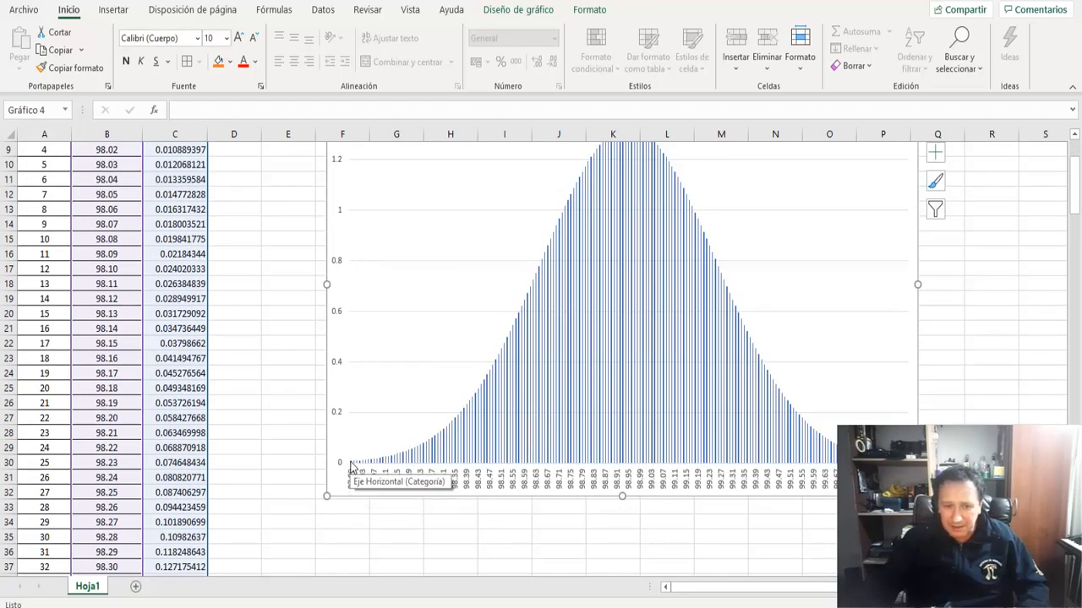
scroll(351, 466, "up", 3)
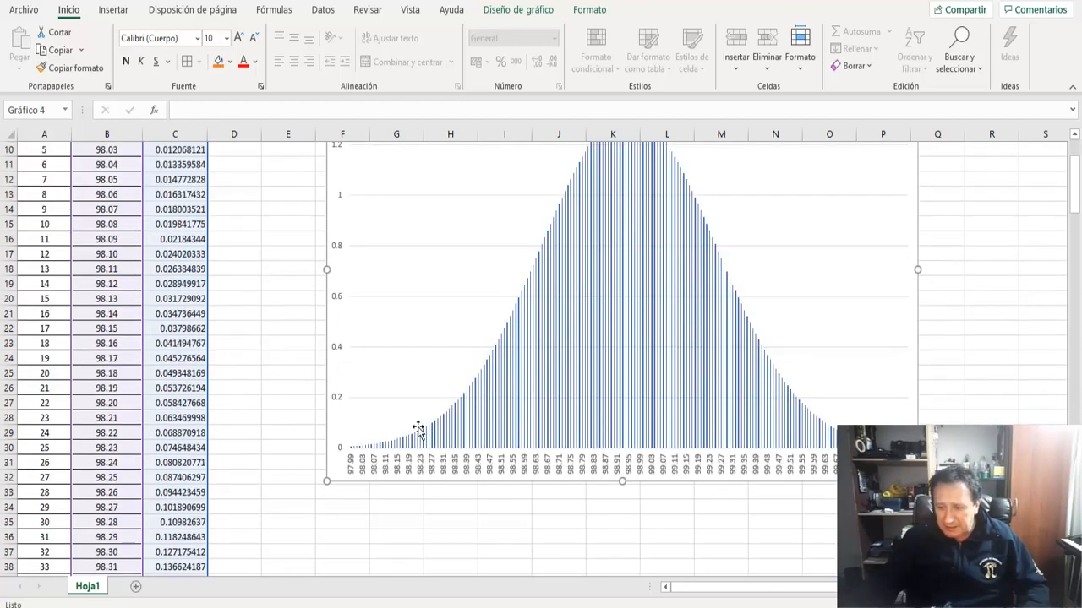
scroll(246, 363, "down", 3)
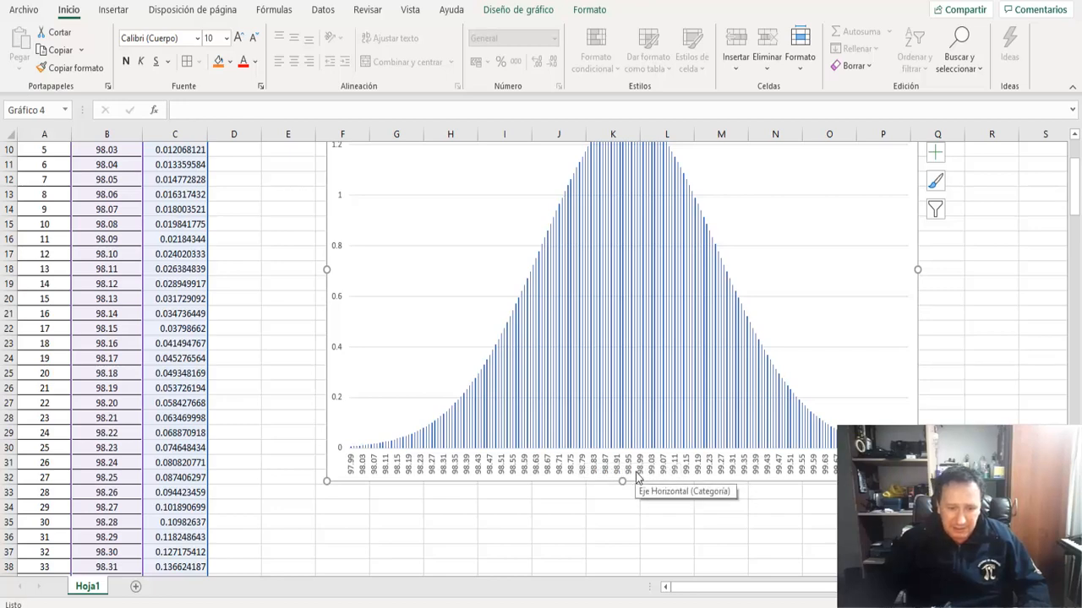
scroll(99, 476, "down", 4)
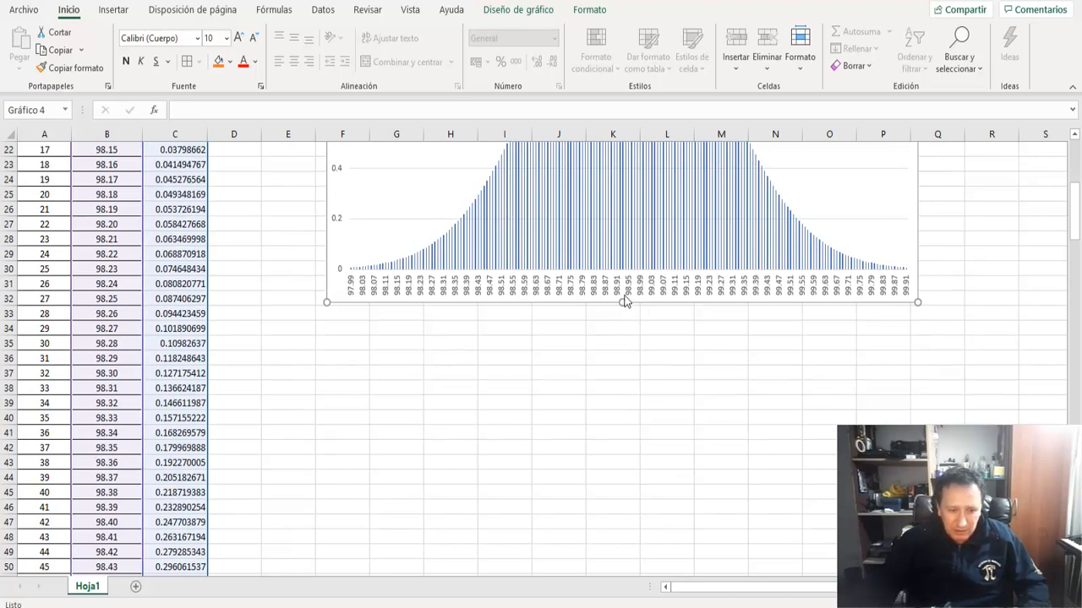
- Find the sample concentration in column B at which the normal distribution values in column C reach their maximum
scroll(134, 344, "down", 3)
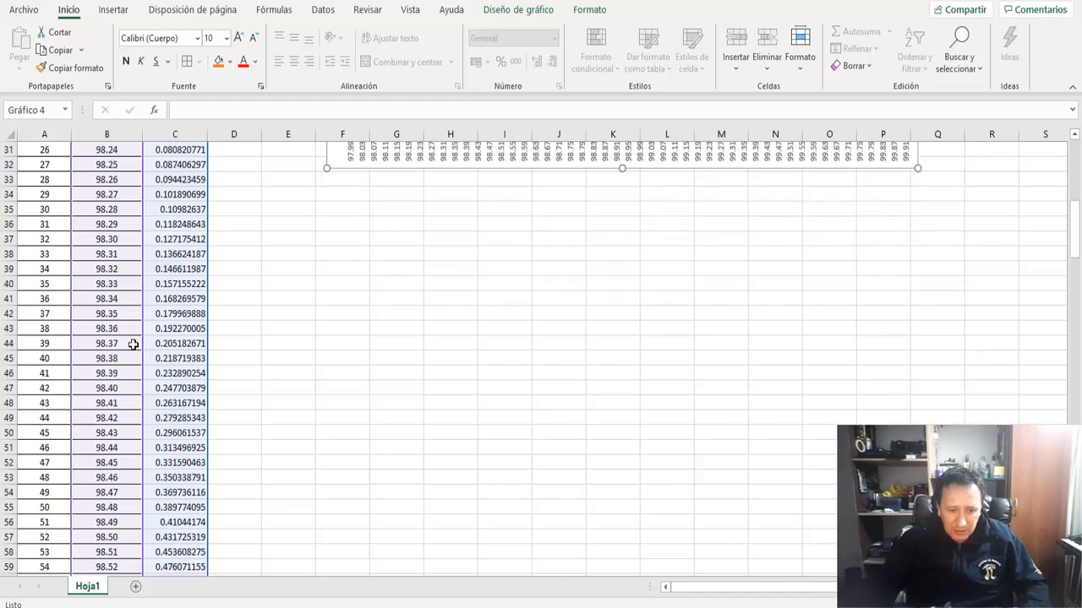
scroll(133, 344, "down", 6)
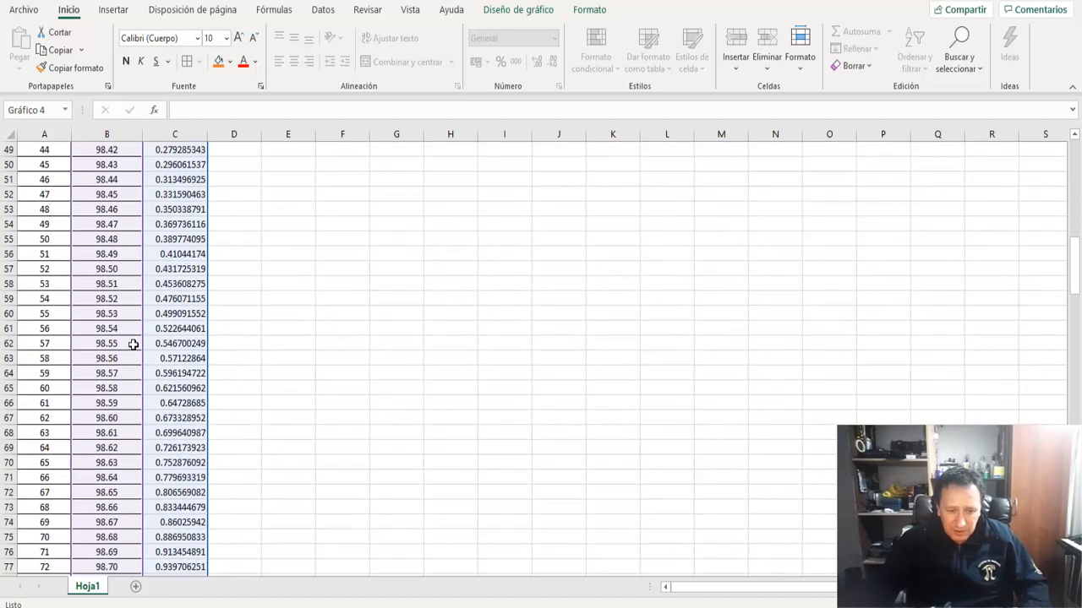
scroll(134, 344, "down", 3)
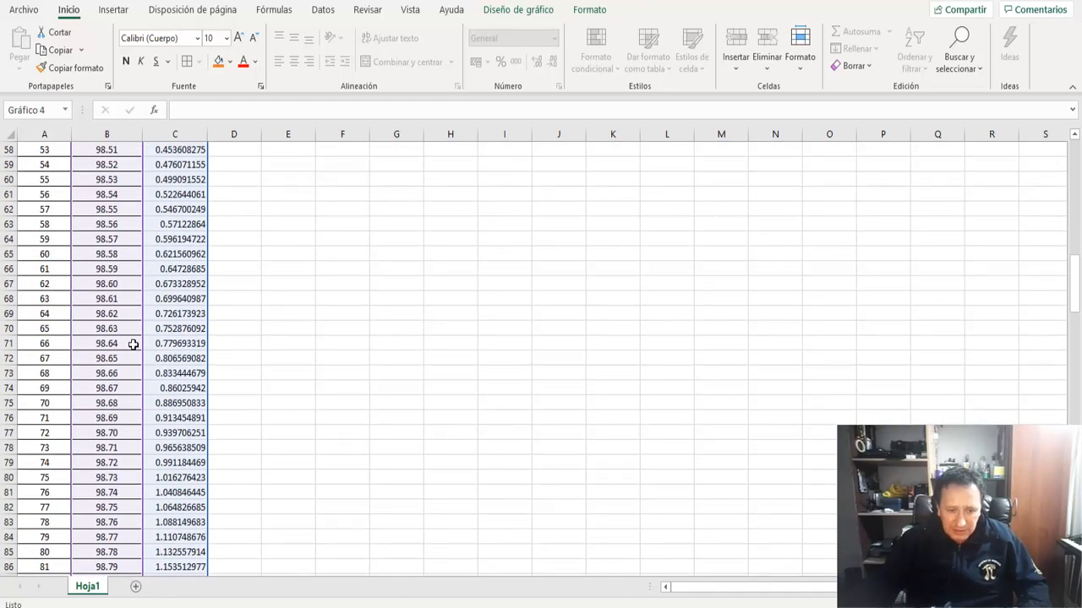
scroll(134, 345, "down", 7)
scroll(134, 344, "down", 2)
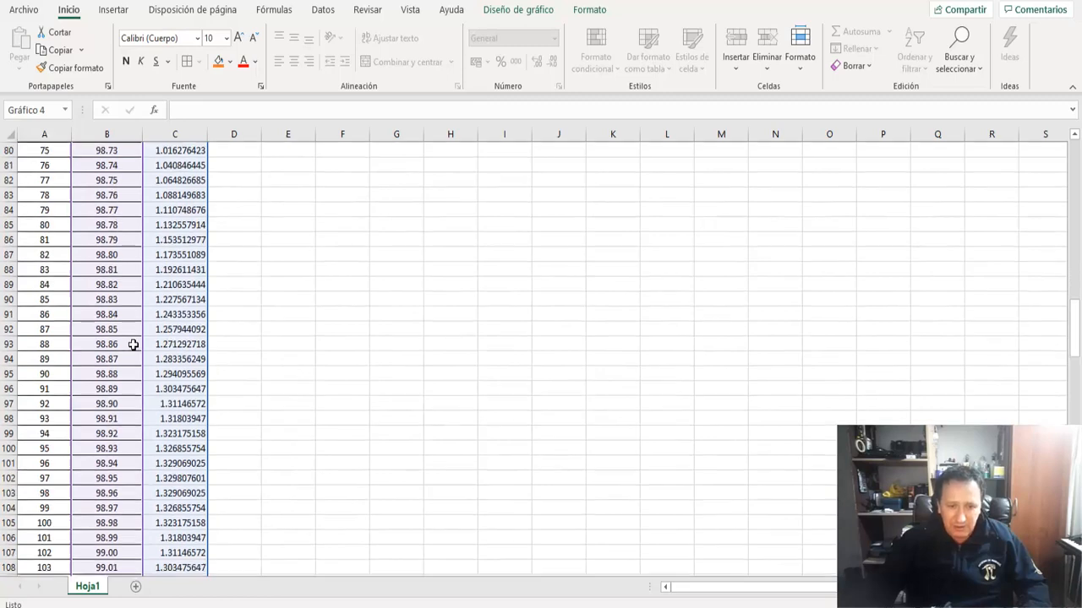
left_click(128, 409)
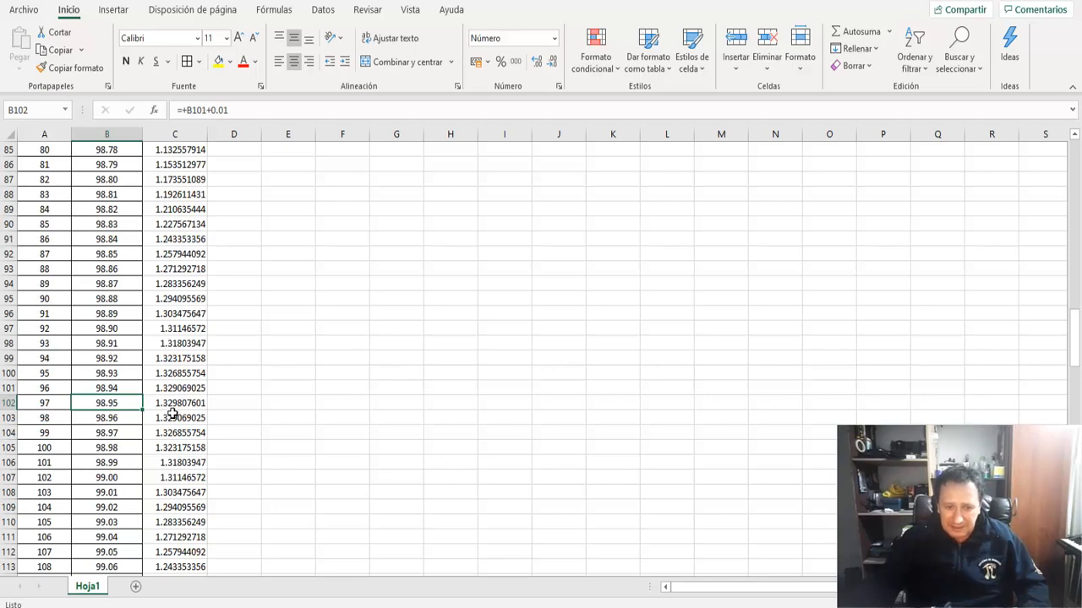
scroll(172, 414, "up", 19)
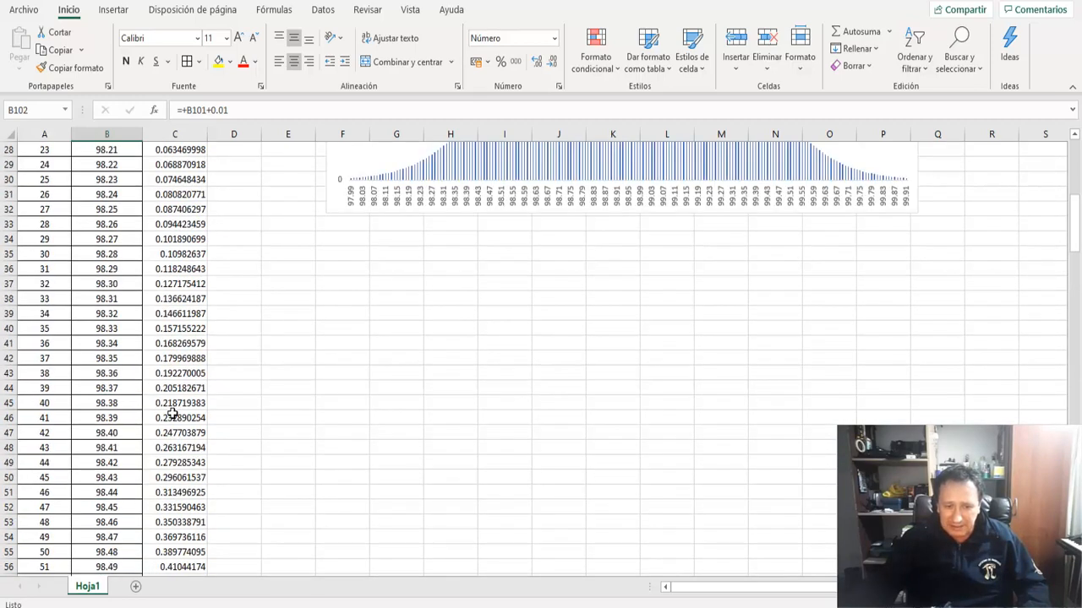
- Review the sample concentrations and their probability distribution values along the data table and the chart beside it
scroll(173, 413, "up", 9)
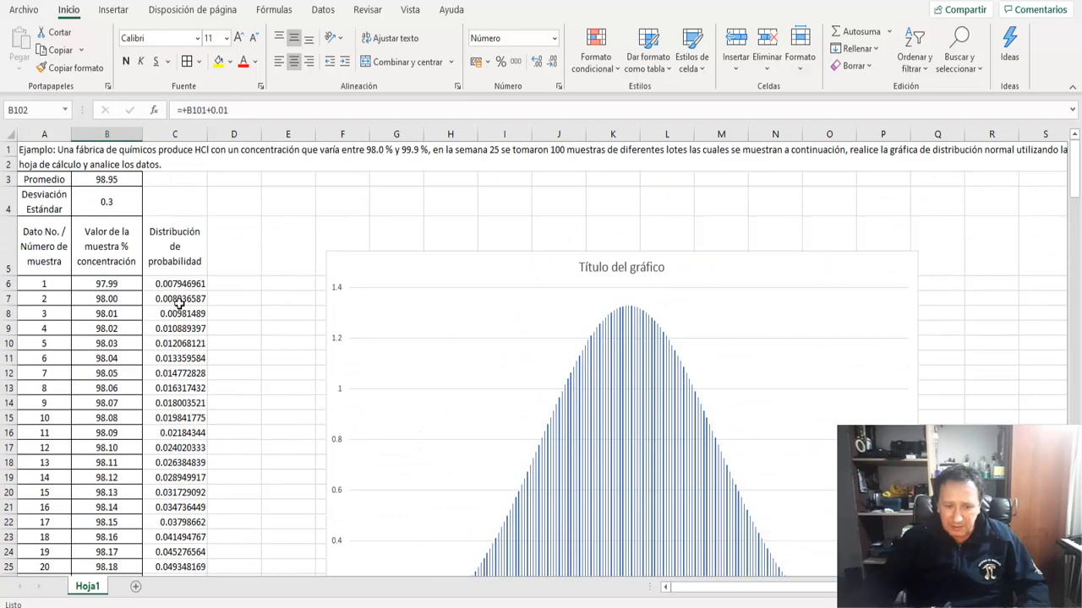
scroll(179, 306, "down", 18)
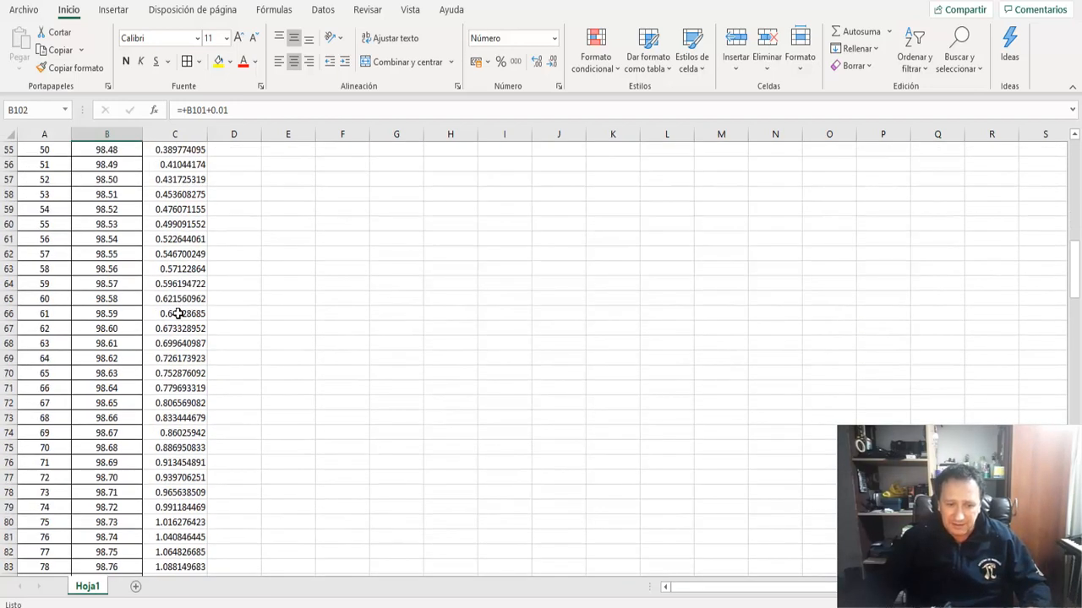
scroll(177, 314, "down", 20)
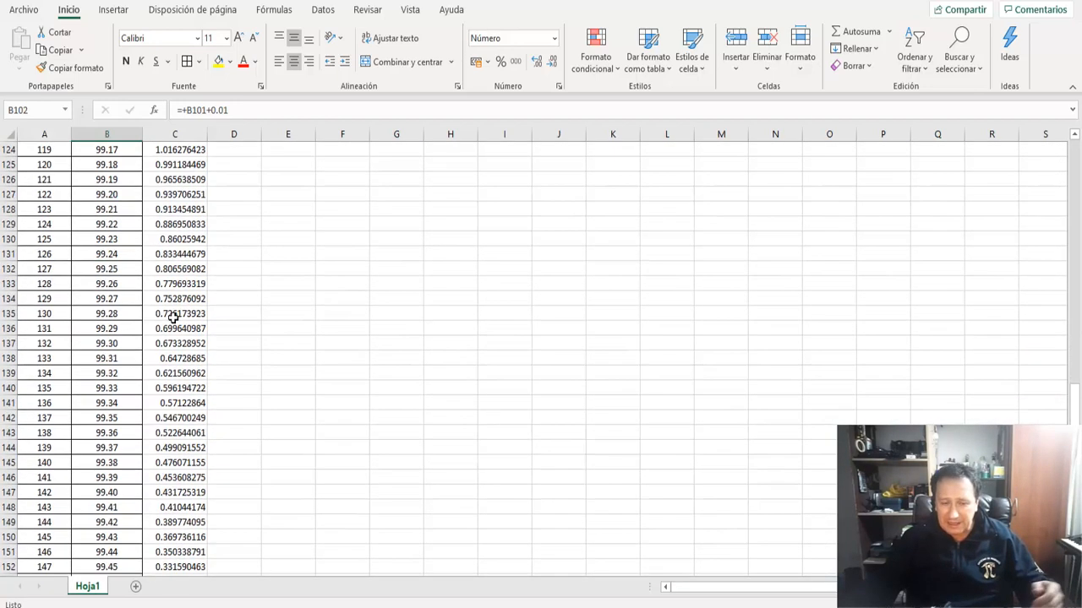
scroll(173, 317, "up", 4)
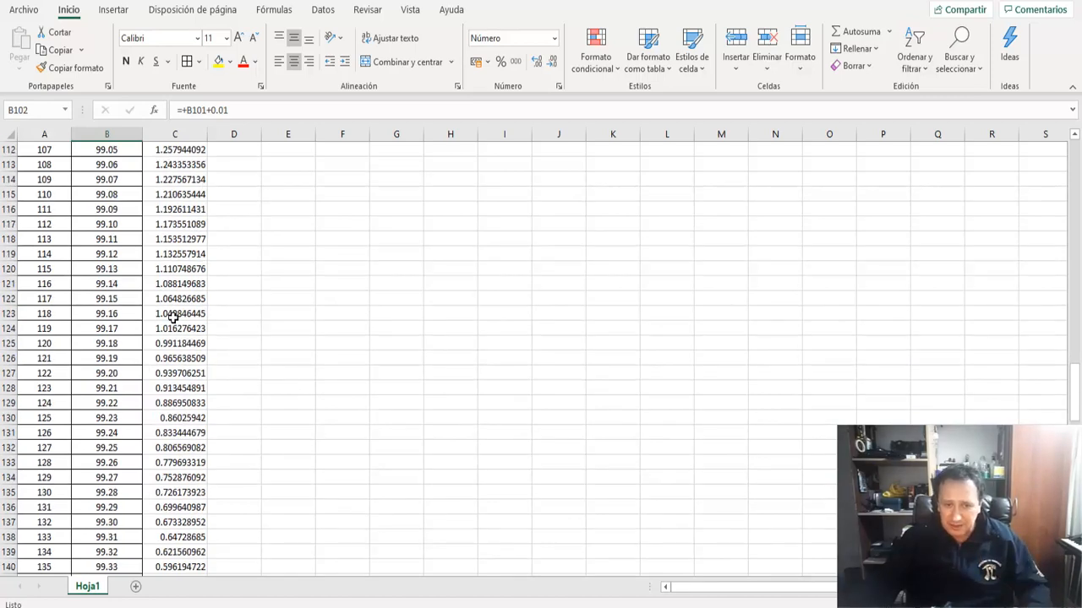
scroll(173, 317, "up", 20)
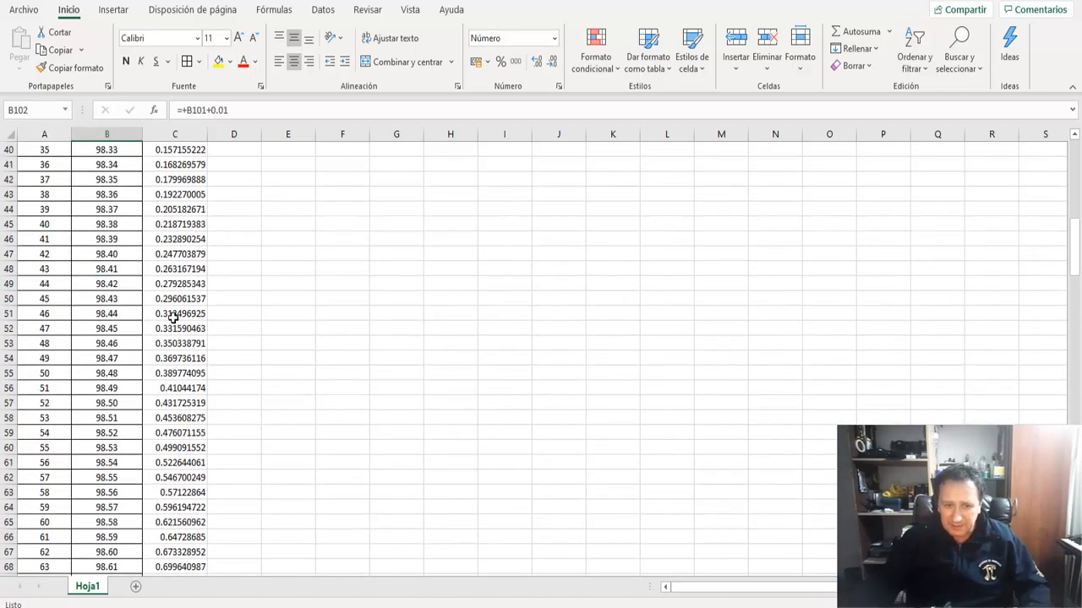
scroll(173, 317, "up", 13)
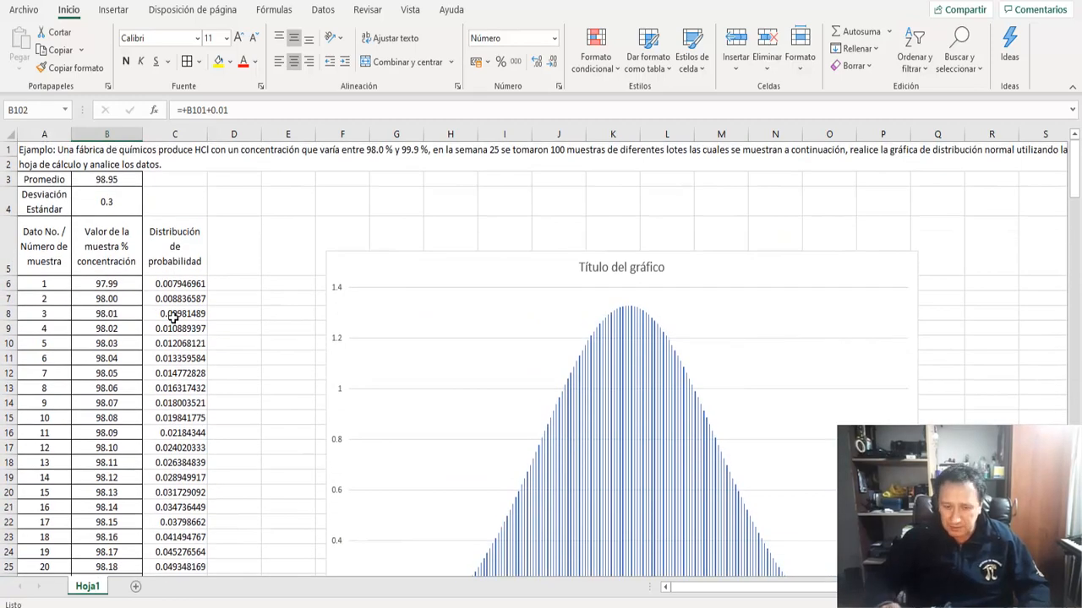
- Select the Distribución de probabilidad column from its header in C5 down to its last value in row 198
left_click(173, 234)
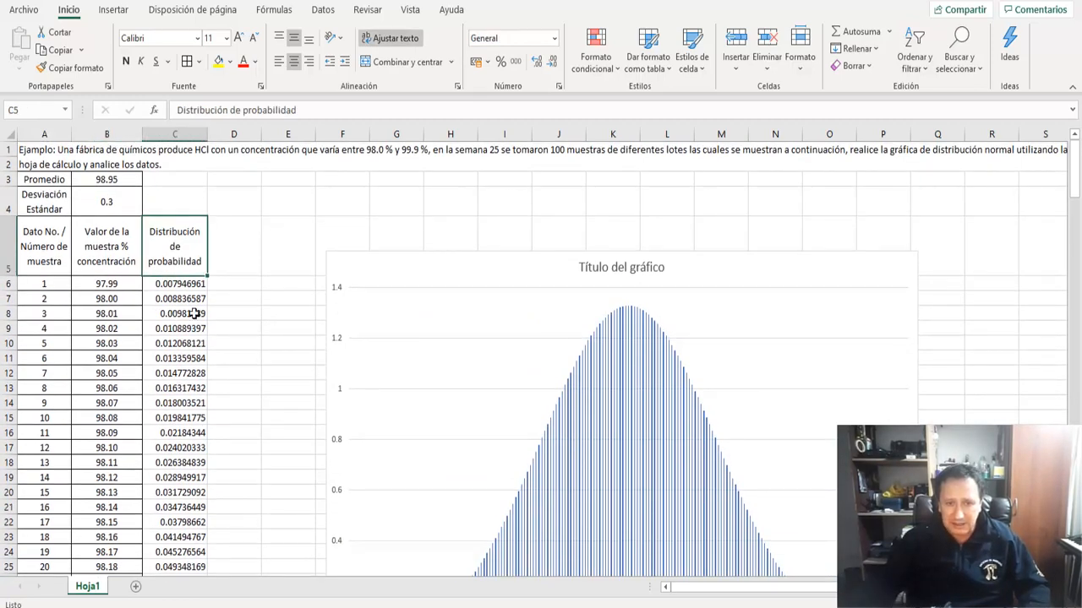
key("ctrl+shift+Down")
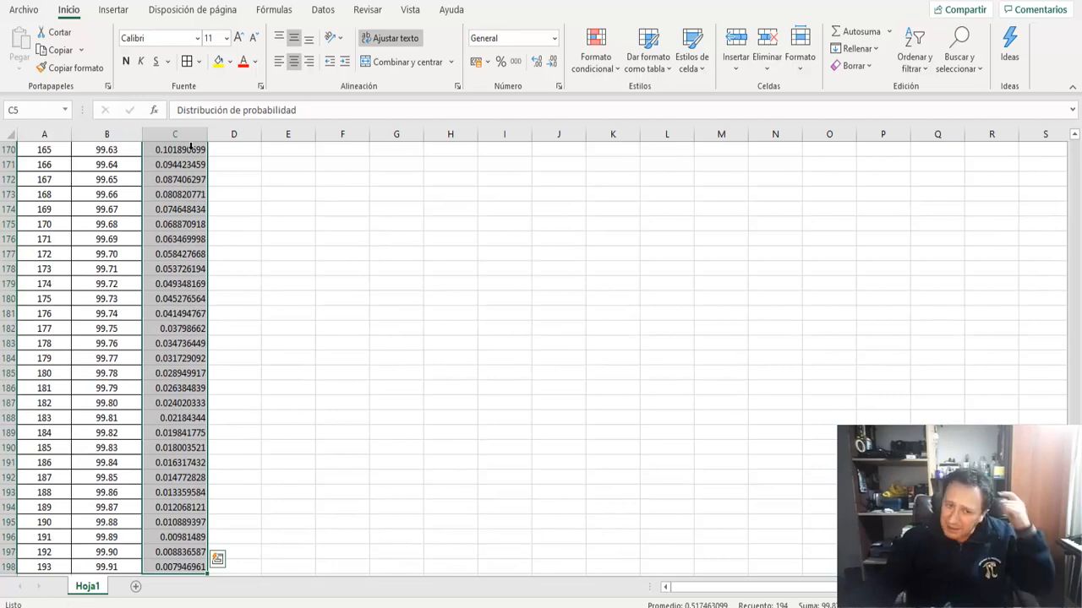
scroll(416, 386, "up", 20)
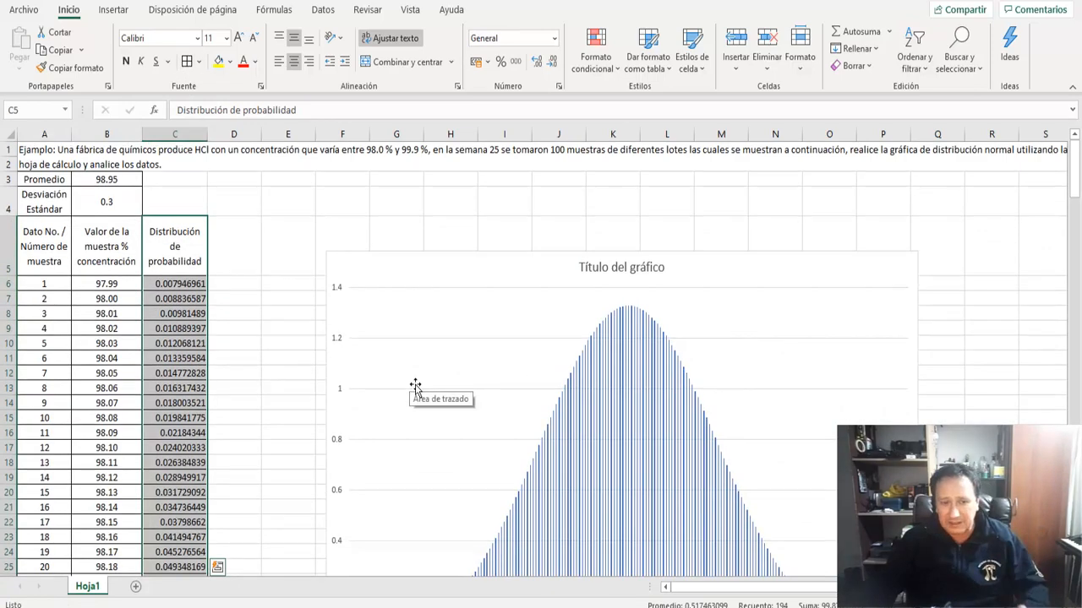
- Examine the standard deviation, the sample values and the distribution chart on Hoja1
left_click(131, 204)
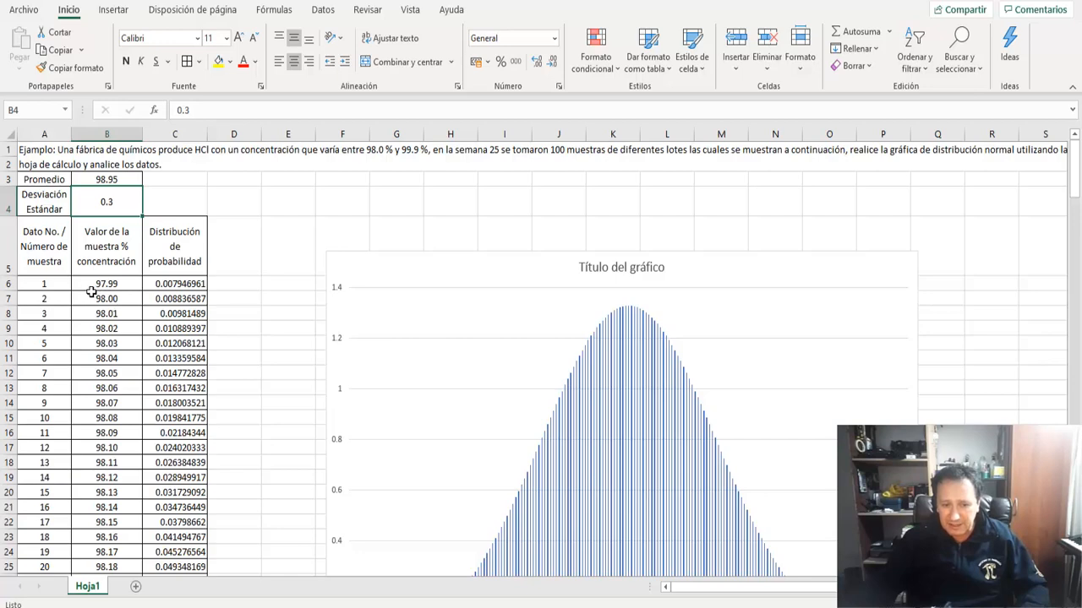
scroll(101, 317, "down", 11)
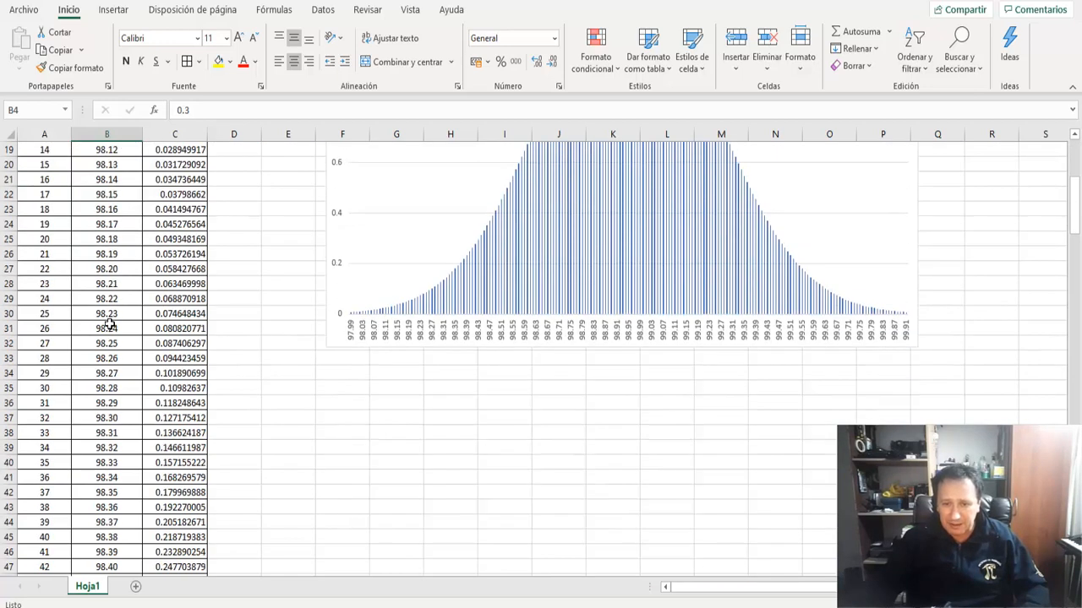
scroll(128, 403, "up", 11)
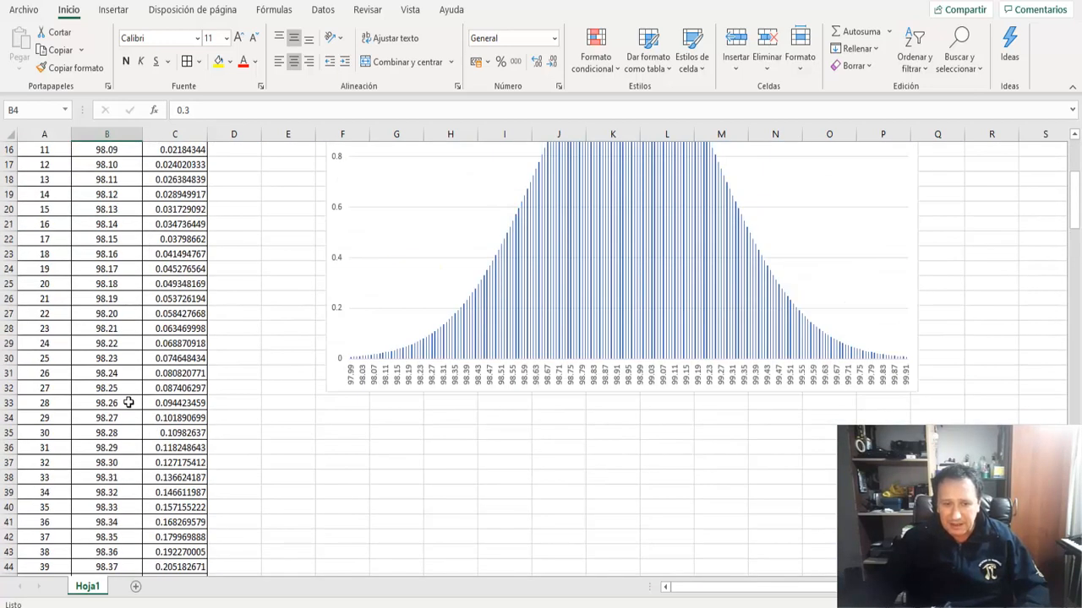
scroll(127, 404, "down", 4)
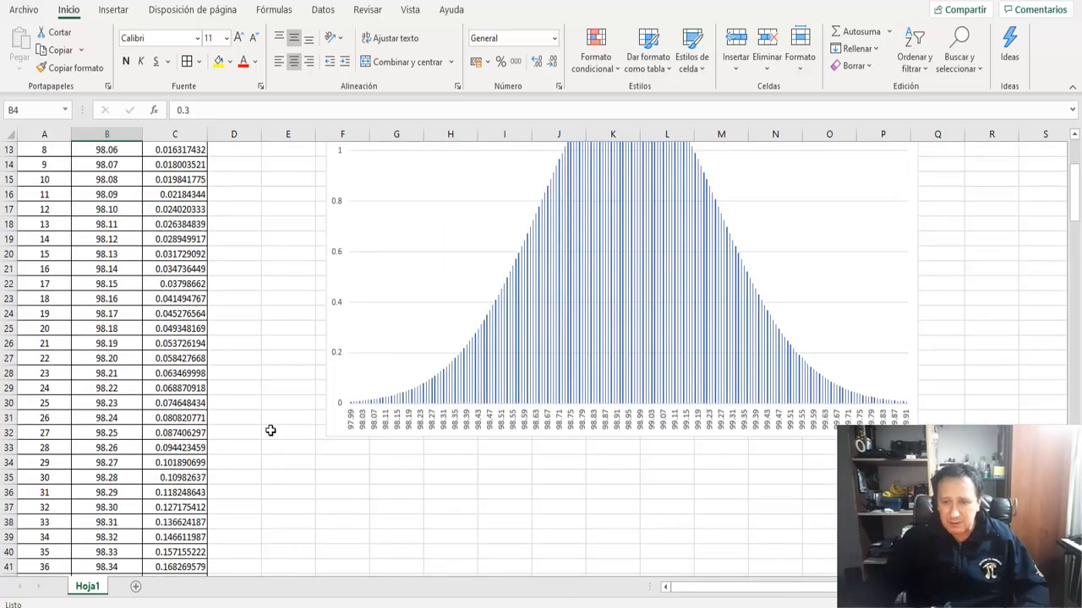
scroll(270, 431, "up", 4)
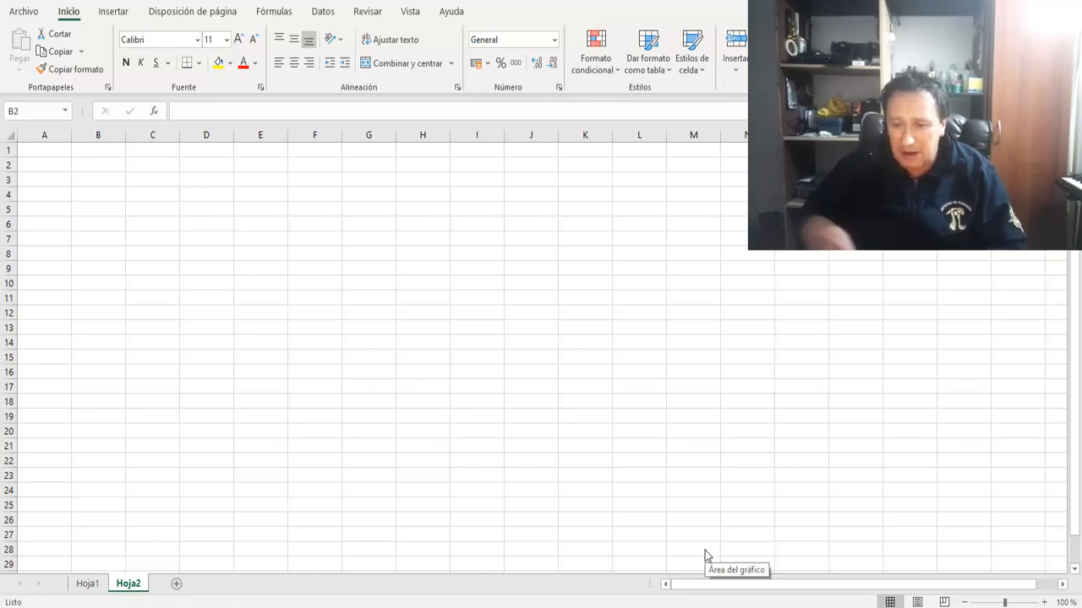
left_click(92, 583)
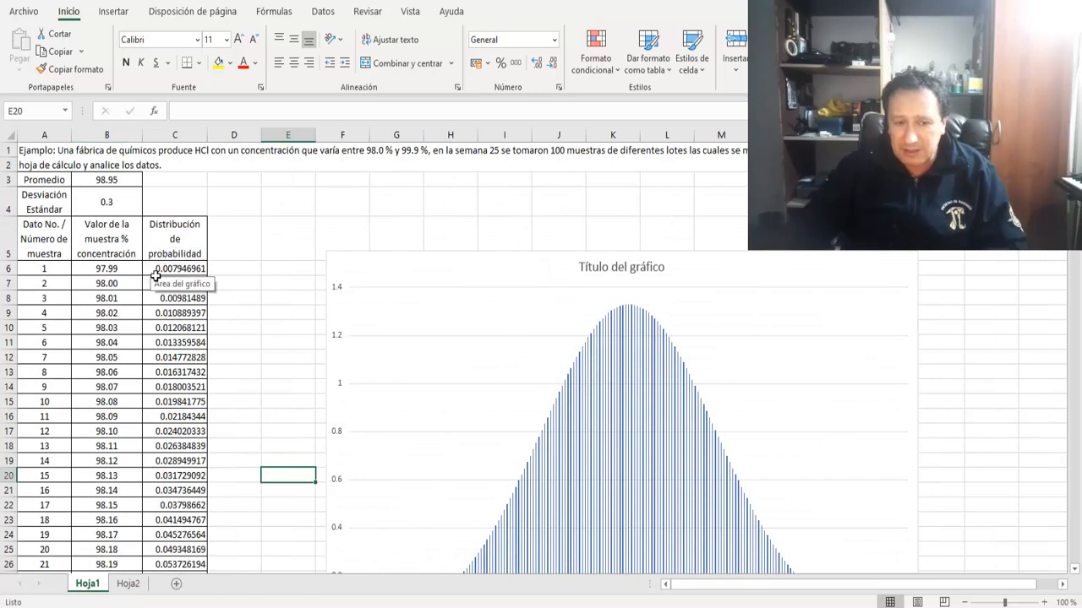
left_click(117, 213)
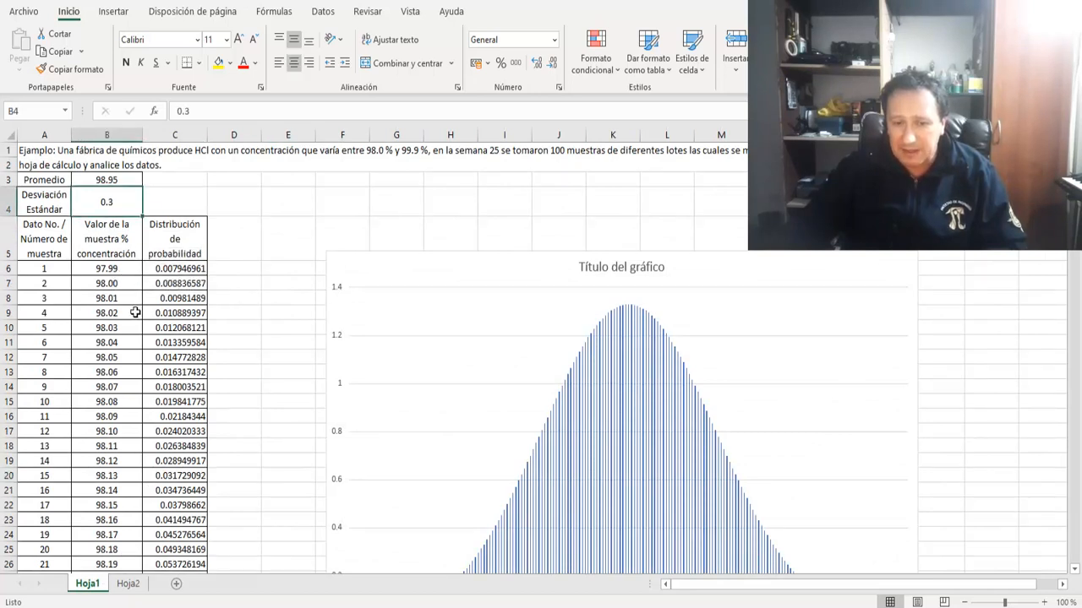
- Apply a thick bottom border (Borde inferior grueso) to cells C7:M7 on Hoja2 as a horizontal baseline
left_click(131, 583)
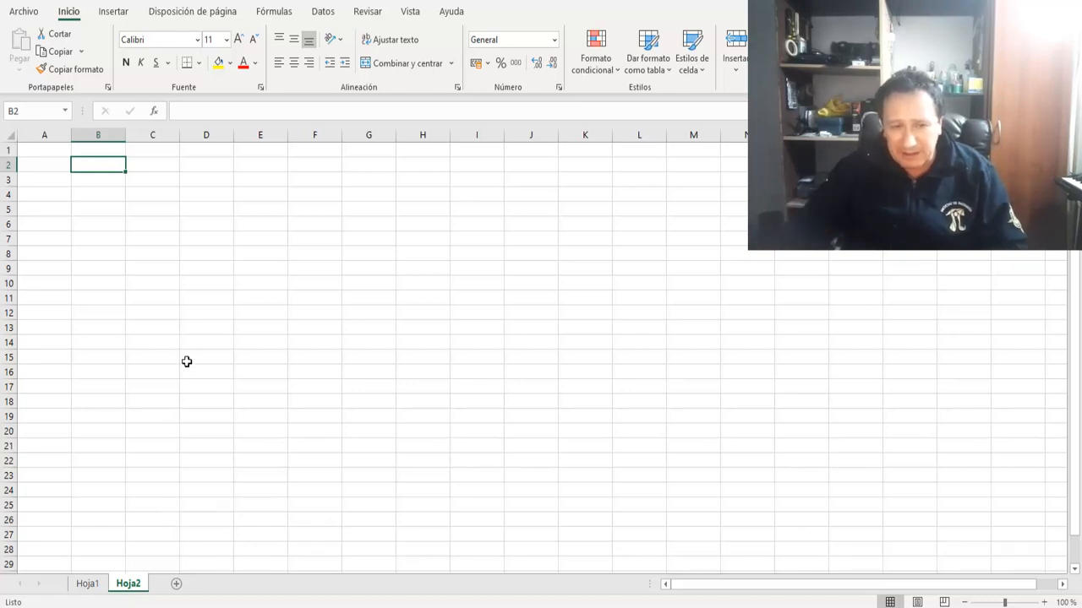
key("Down")
key("Down")
key("Down")
key("Down")
key("Down")
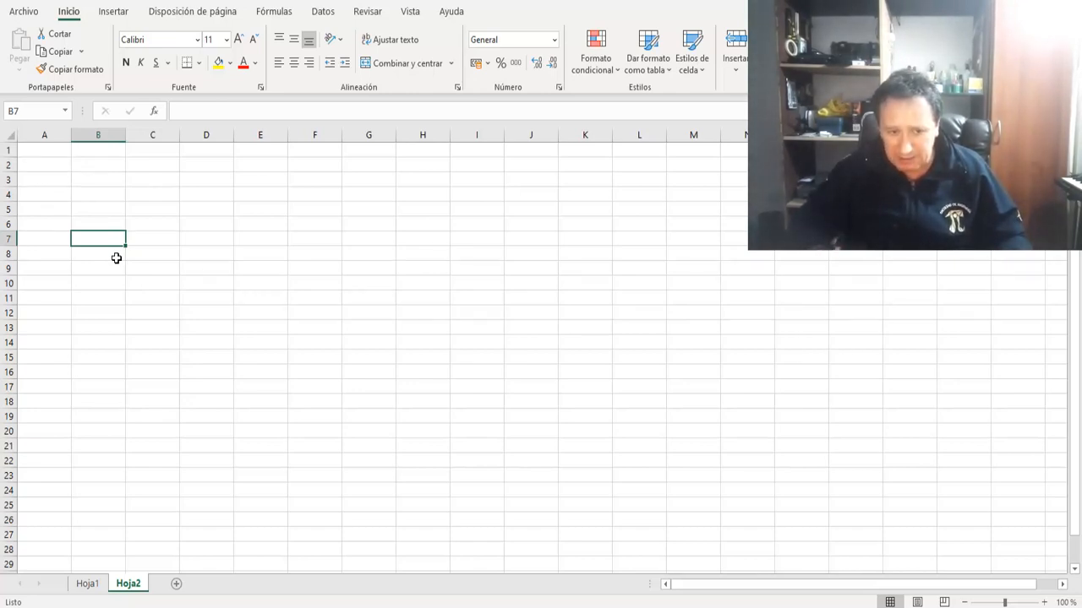
key("Right")
key("shift+Right")
key("shift+Right")
key("shift+Right")
key("shift+Right")
key("shift+Right")
key("shift+Right")
key("shift+Right")
key("shift+Right")
key("shift+Right")
key("shift+Right")
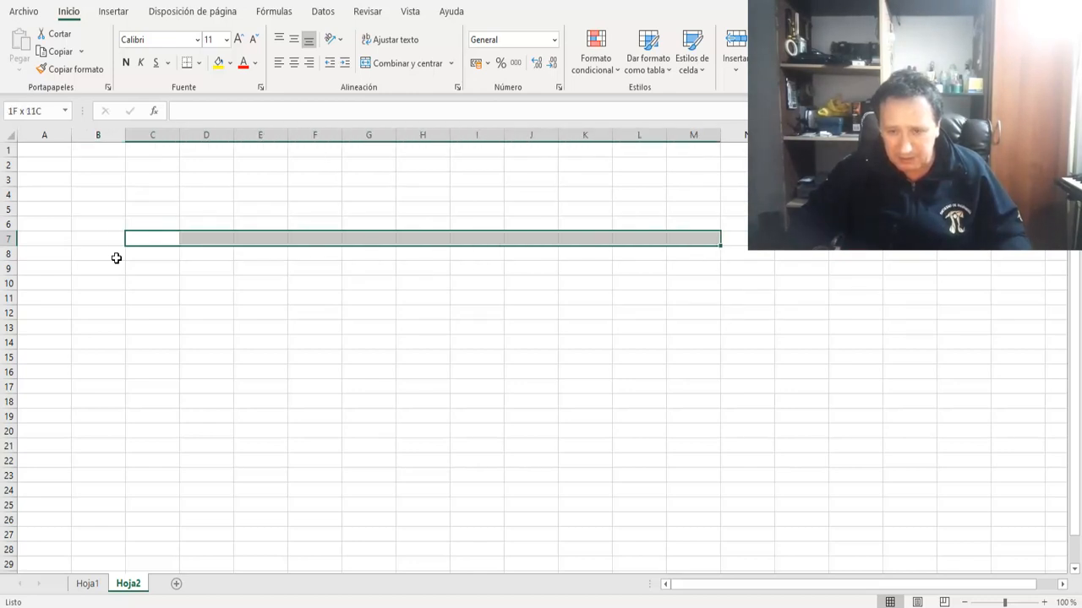
key("shift+Right")
key("shift+Left")
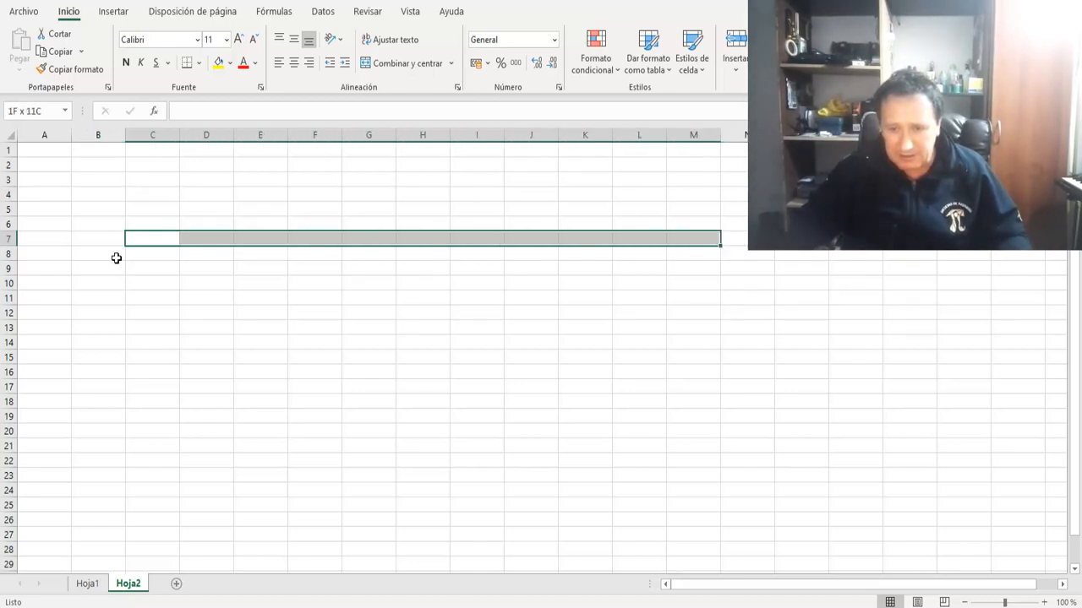
left_click(198, 64)
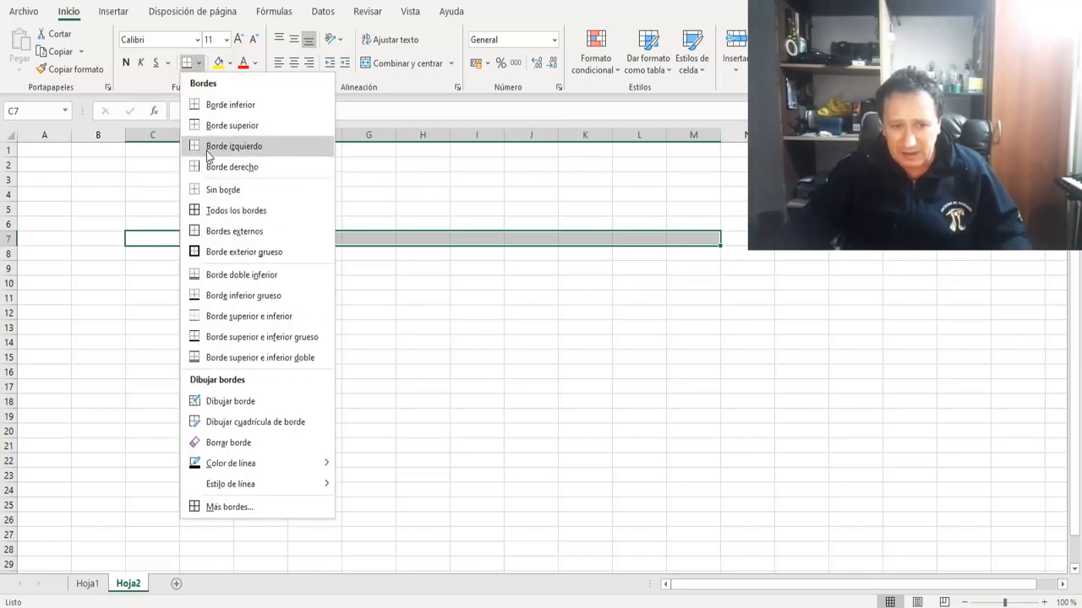
left_click(218, 296)
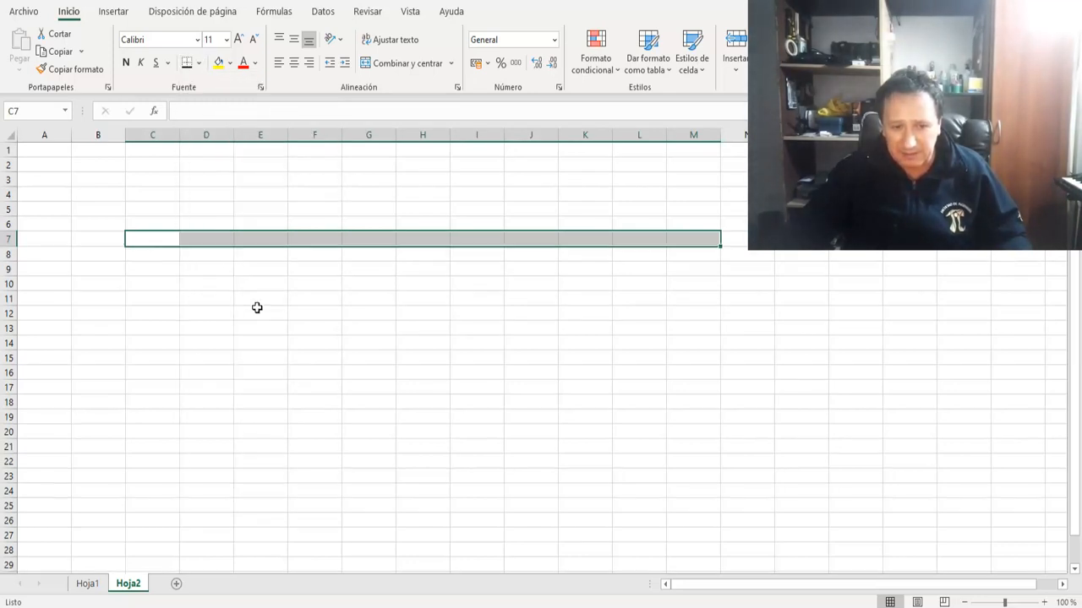
left_click(258, 311)
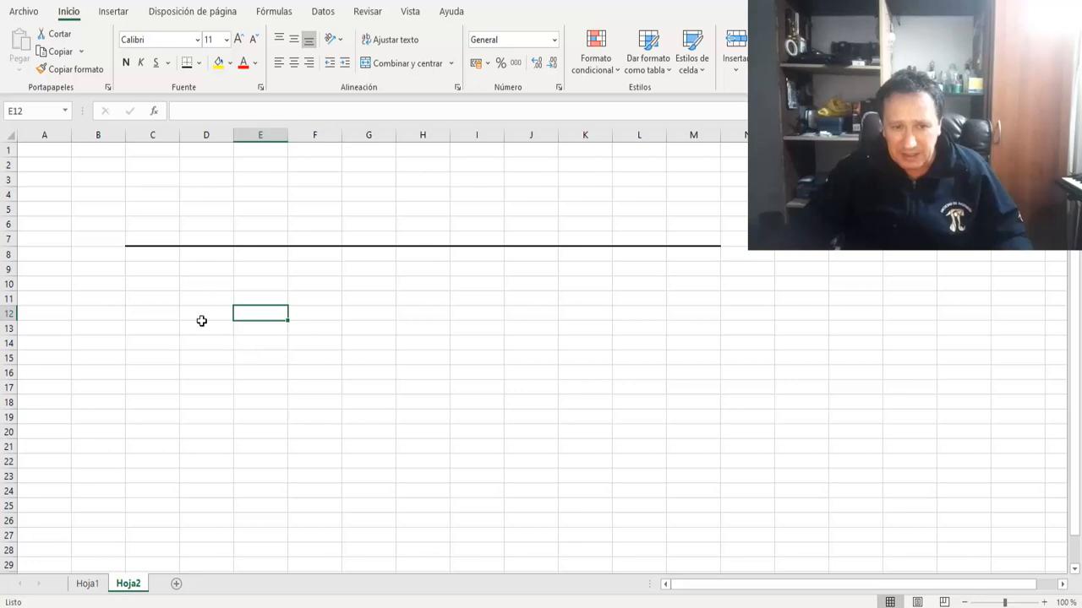
left_click(174, 211)
key("Left")
key("Left")
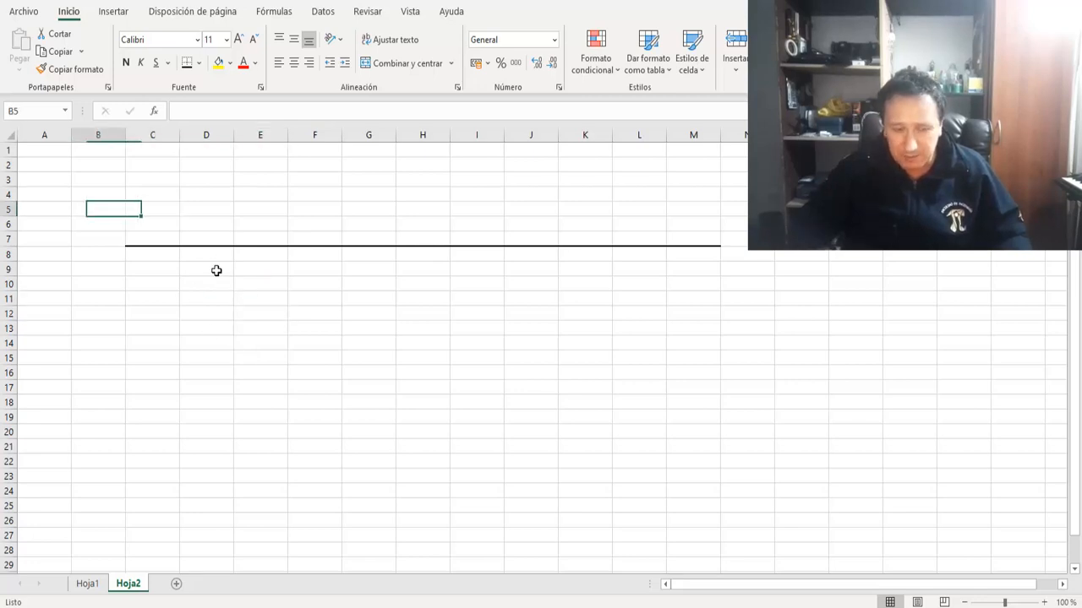
key("Right")
key("Right")
key("Up")
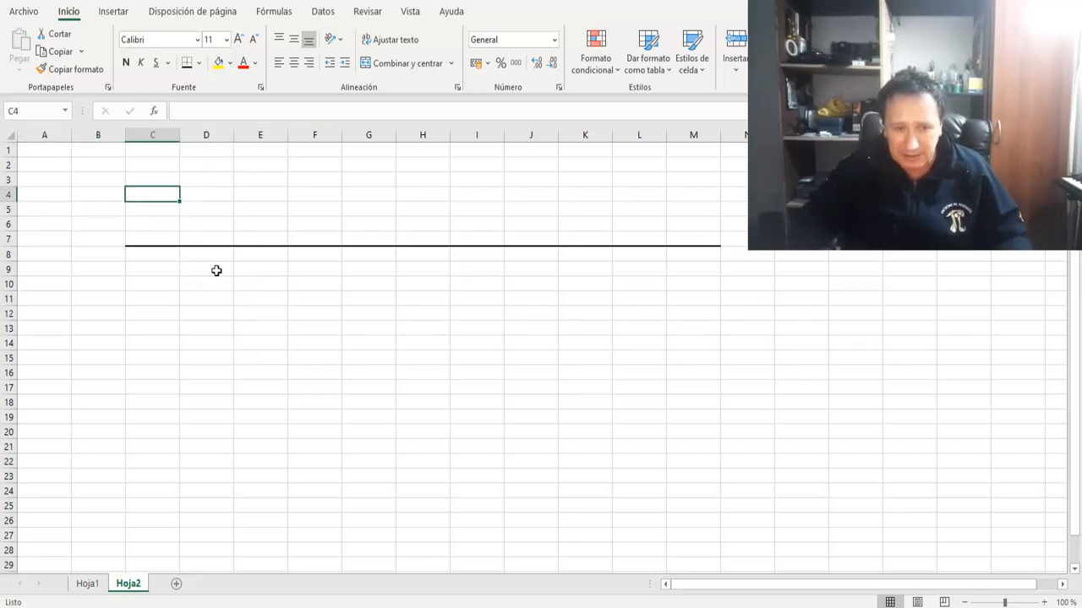
key("shift+Down")
key("shift+Down")
key("shift+Down")
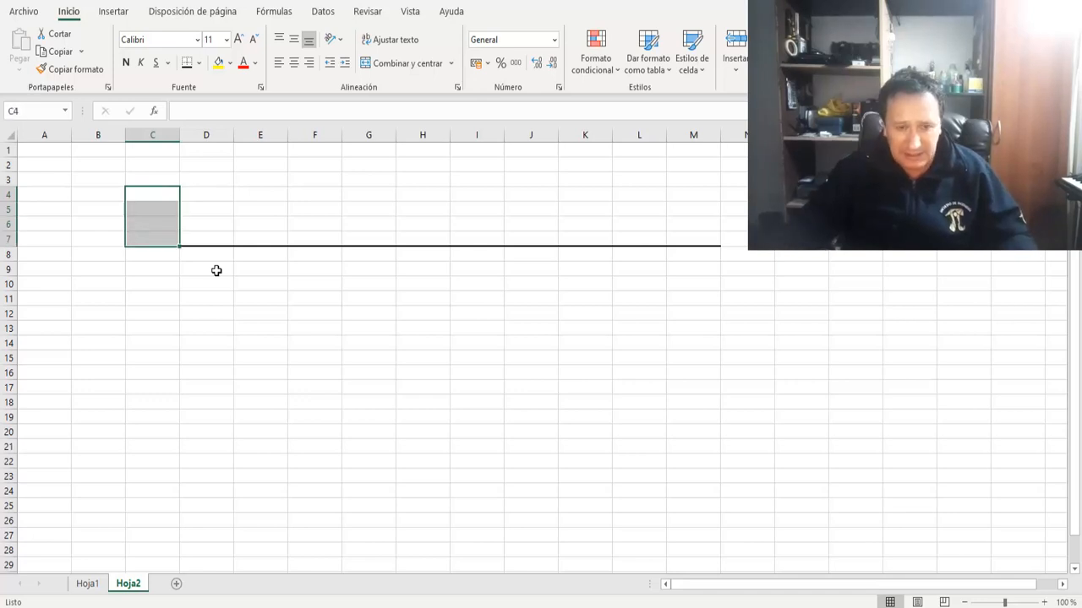
key("ctrl+1")
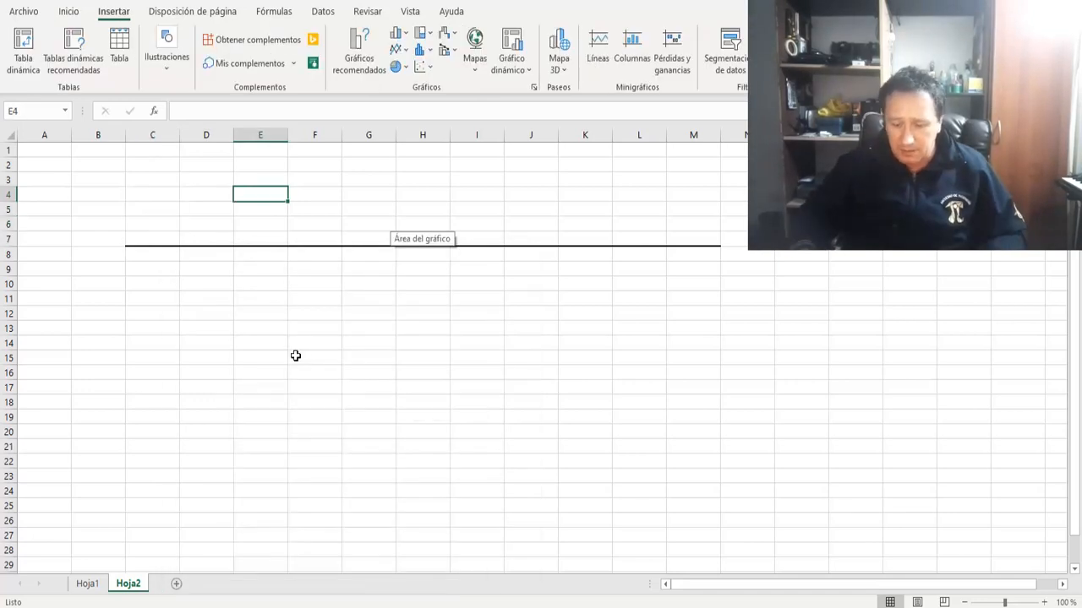
left_click(271, 300)
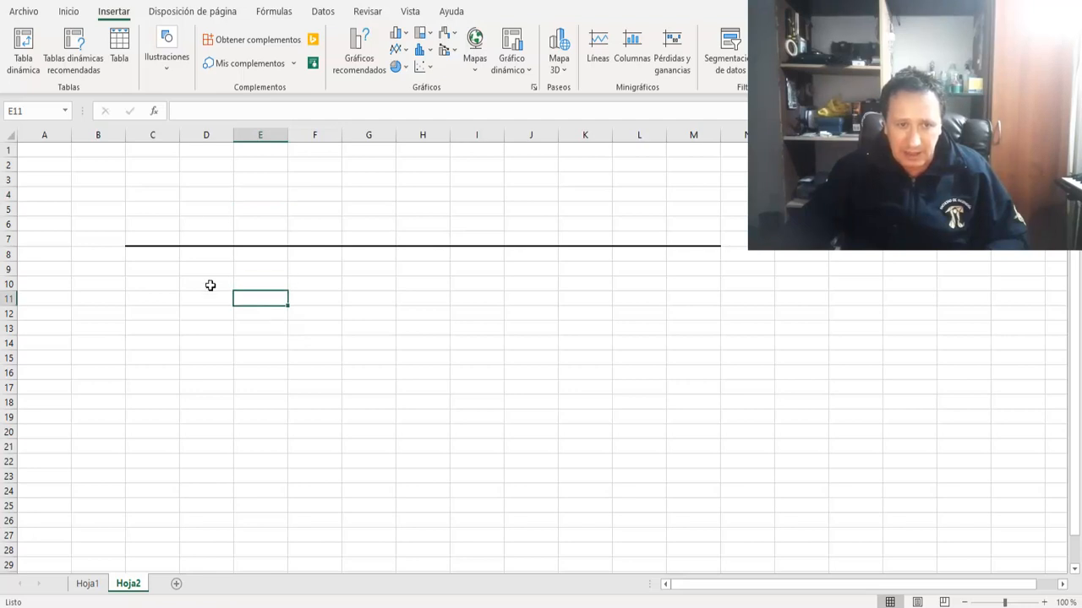
left_click(168, 82)
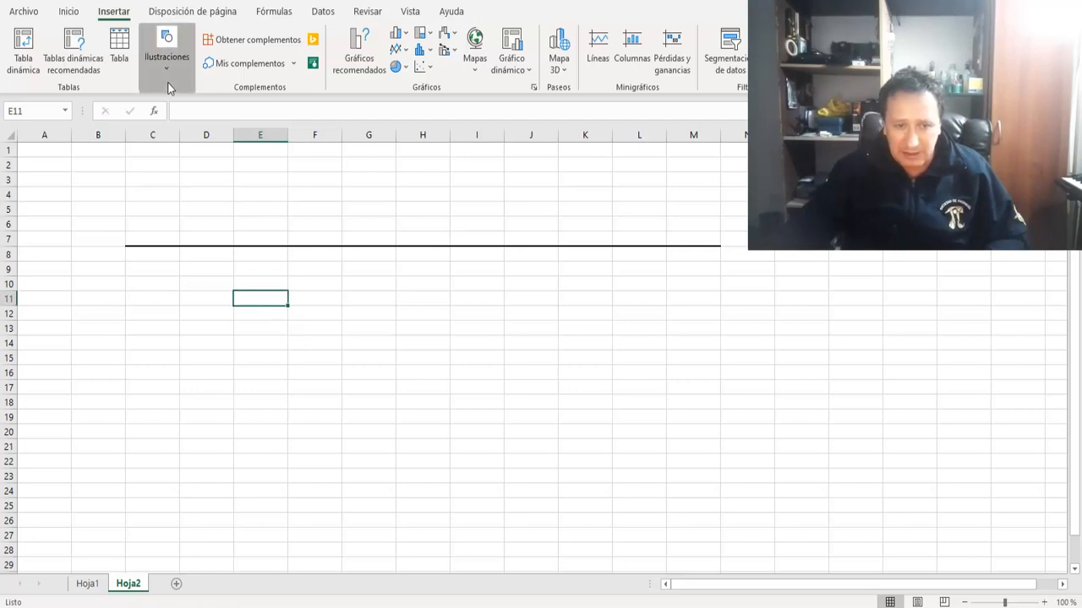
left_click(64, 156)
left_click(113, 167)
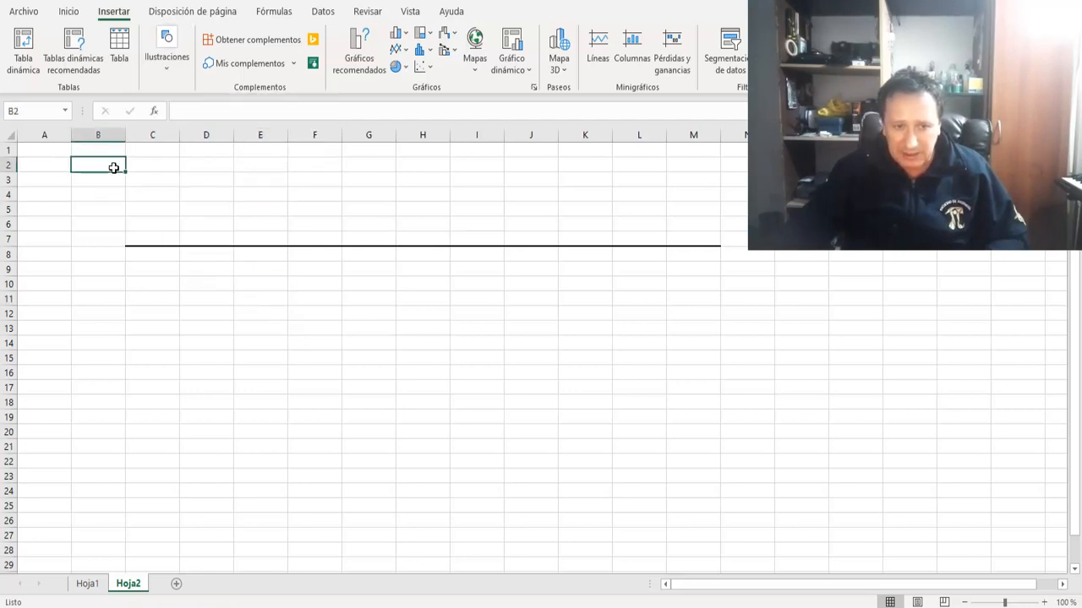
- Add a right border to cells C3:C7 through the cell format settings, keeping the bottom border
left_click(68, 11)
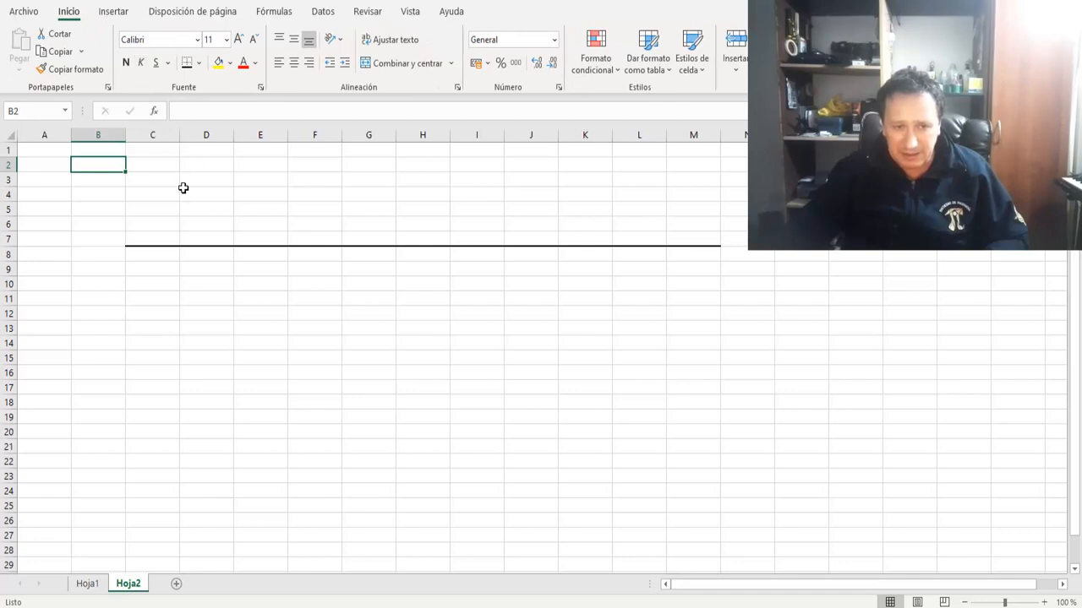
left_click(174, 182)
key("shift+Down")
key("shift+Down")
key("shift+Down")
key("shift+Down")
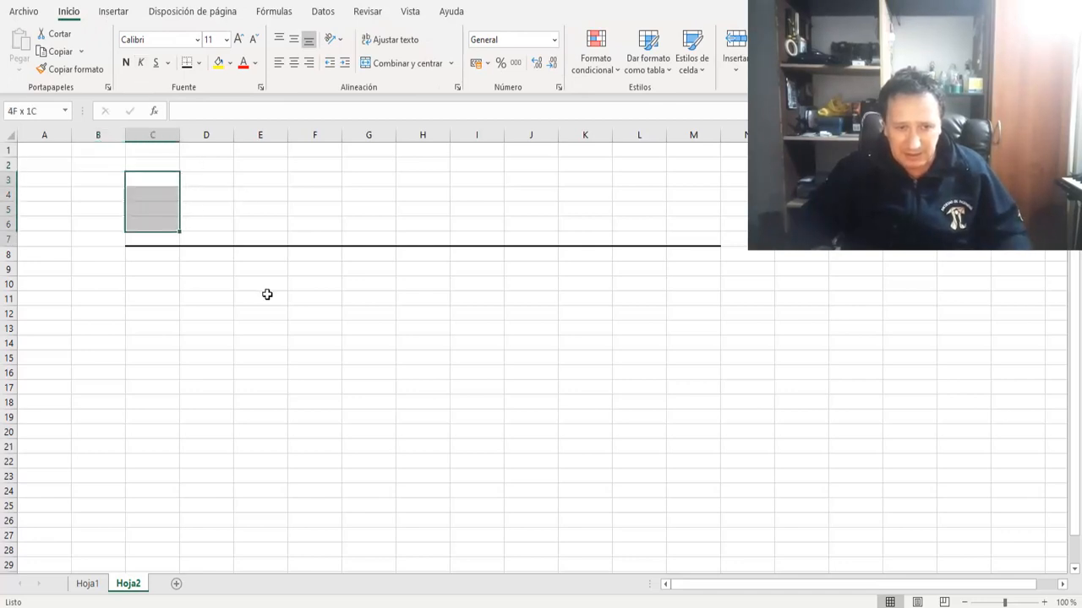
key("ctrl+1")
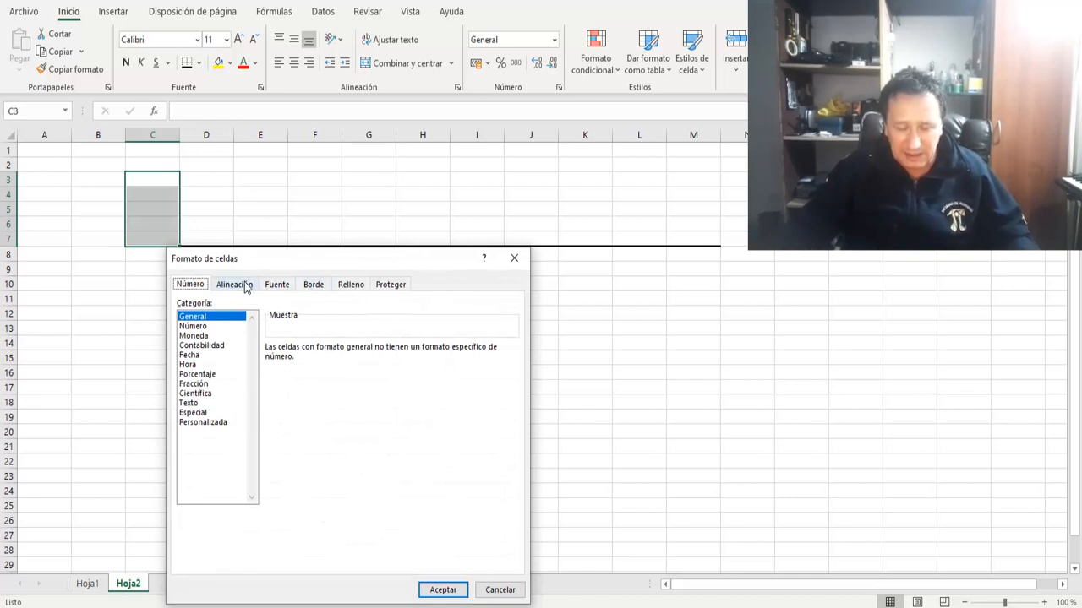
left_click(313, 285)
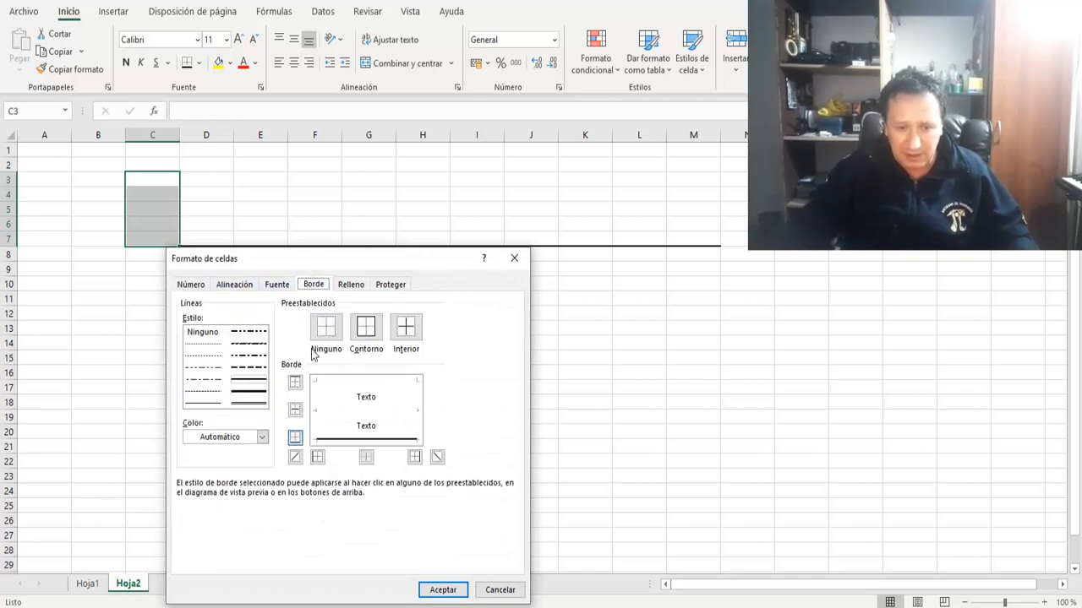
left_click(338, 435)
left_click(404, 438)
left_click(443, 590)
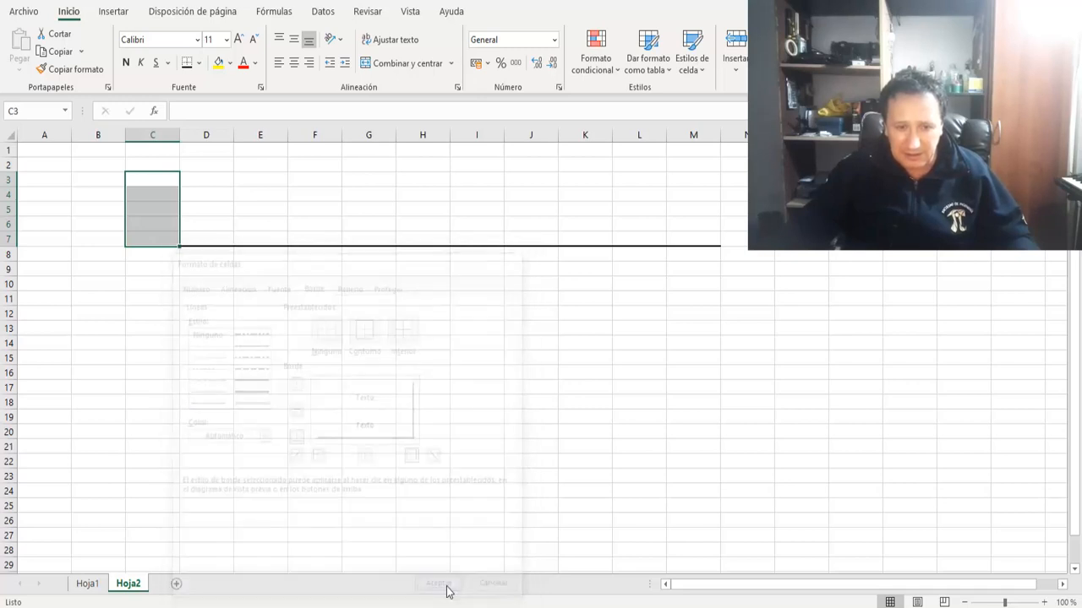
- Merge cells B7:B8 on Hoja2, enter 10 as the baseline label and align it to the right
left_click(423, 549)
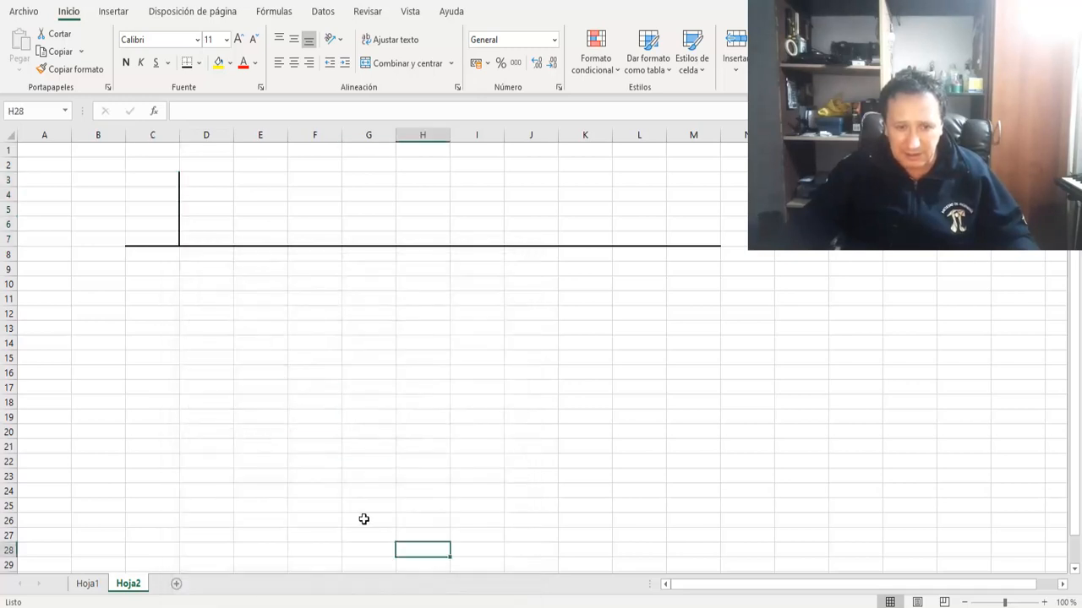
left_click(175, 168)
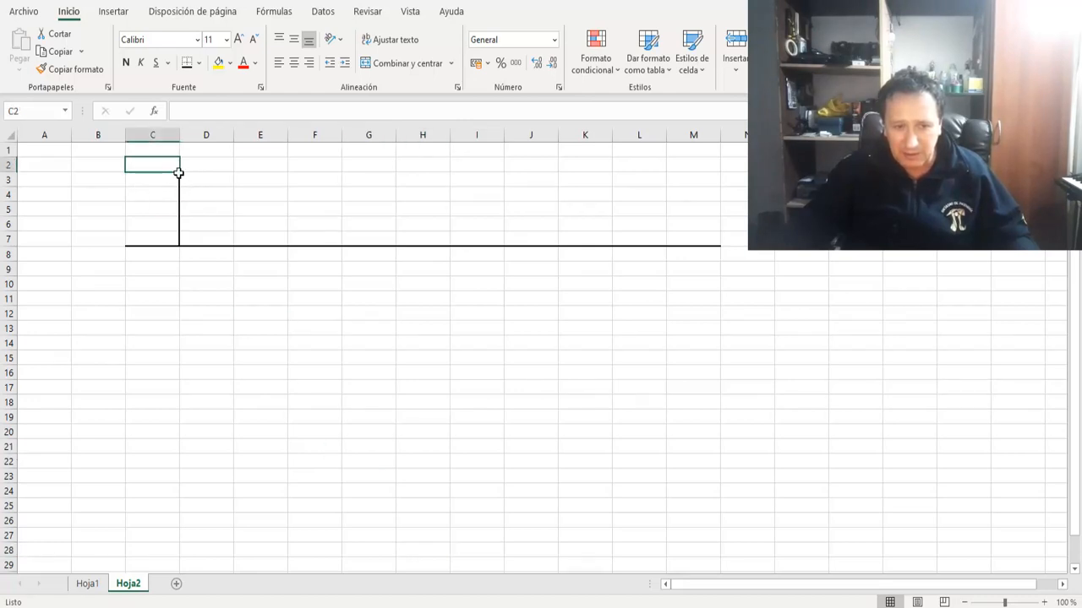
left_click(116, 244)
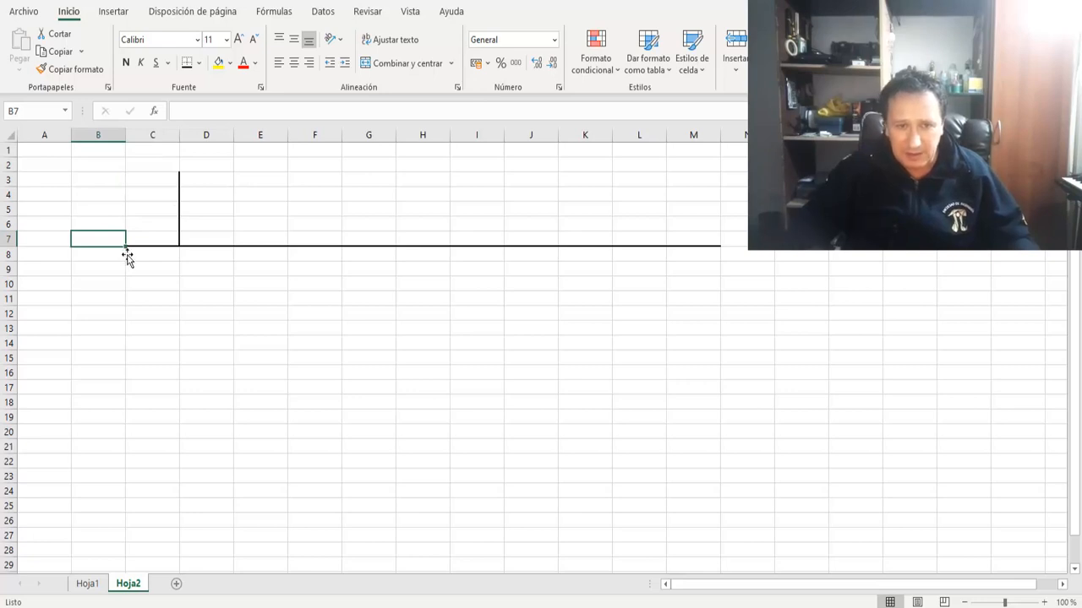
left_click_drag(127, 255, 126, 251)
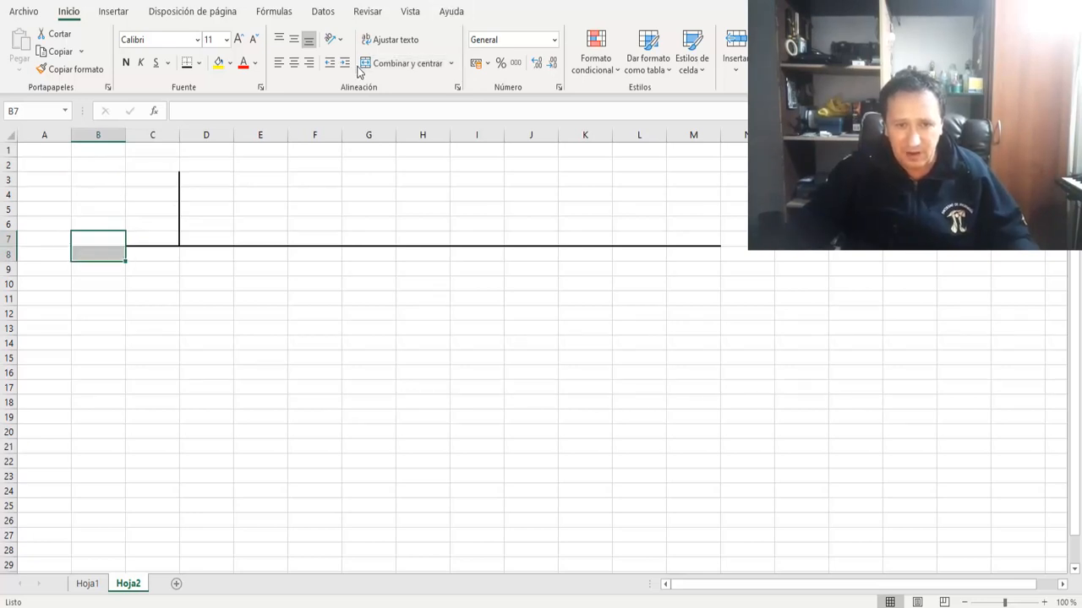
left_click(397, 62)
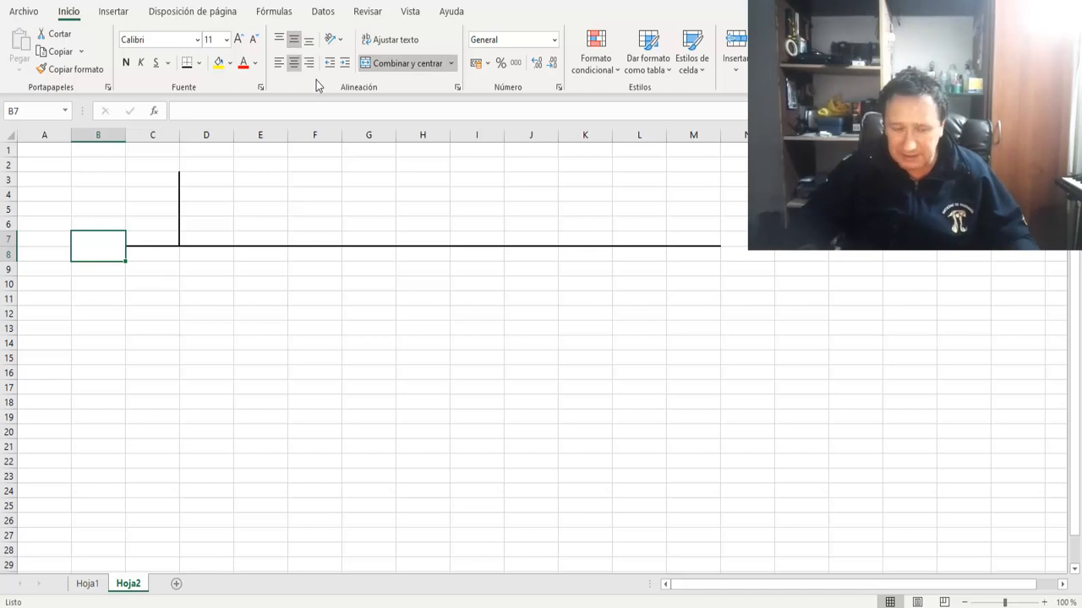
type("10")
key("Return")
key("Up")
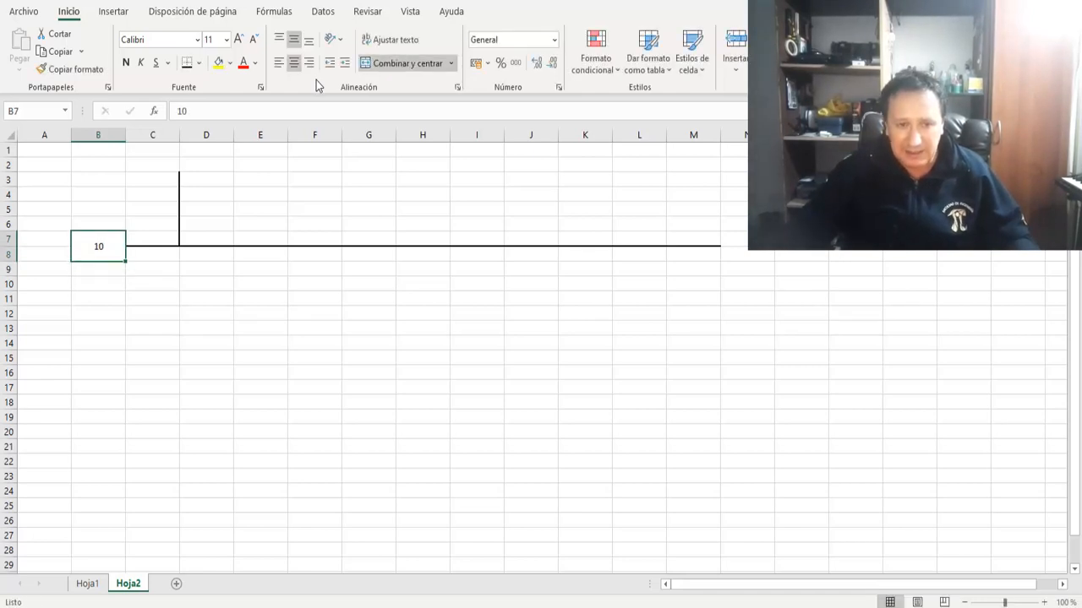
left_click(310, 62)
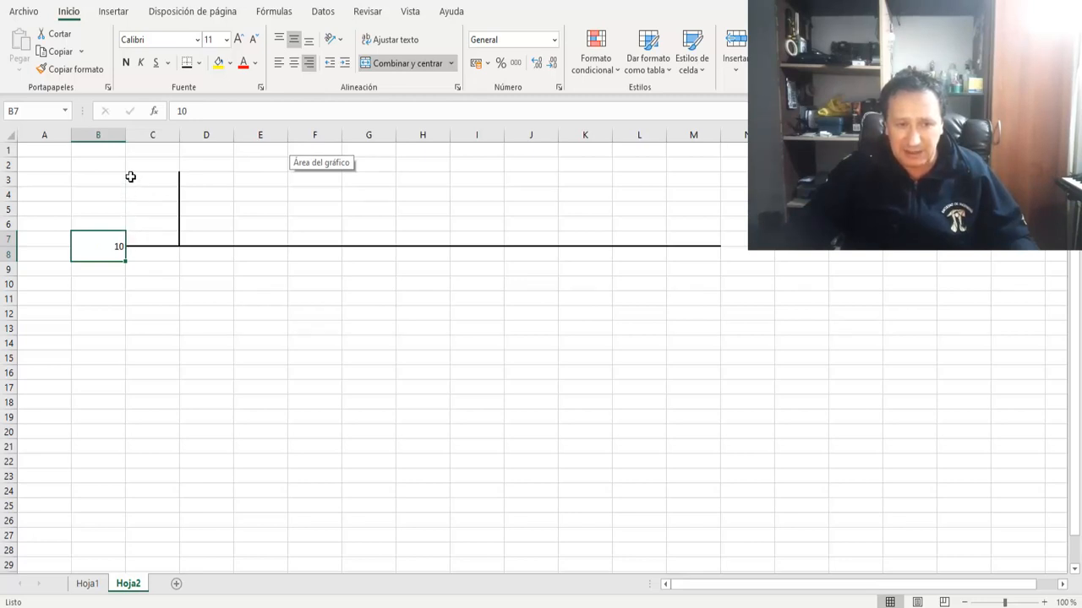
left_click(186, 167)
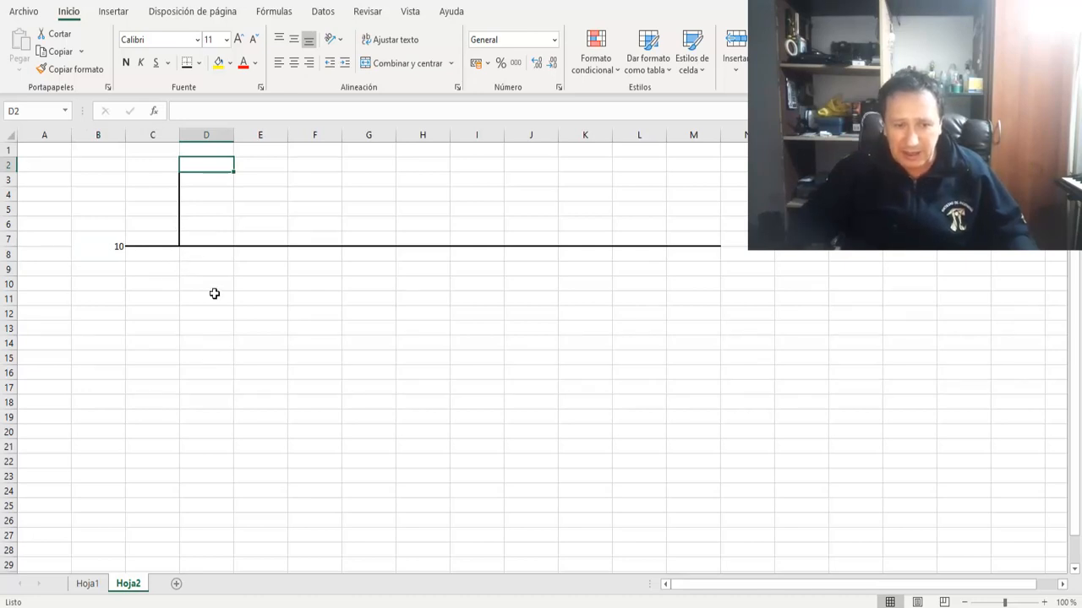
key("Left")
key("shift+Down")
key("shift+Down")
key("shift+Down")
key("shift+Down")
key("shift+Down")
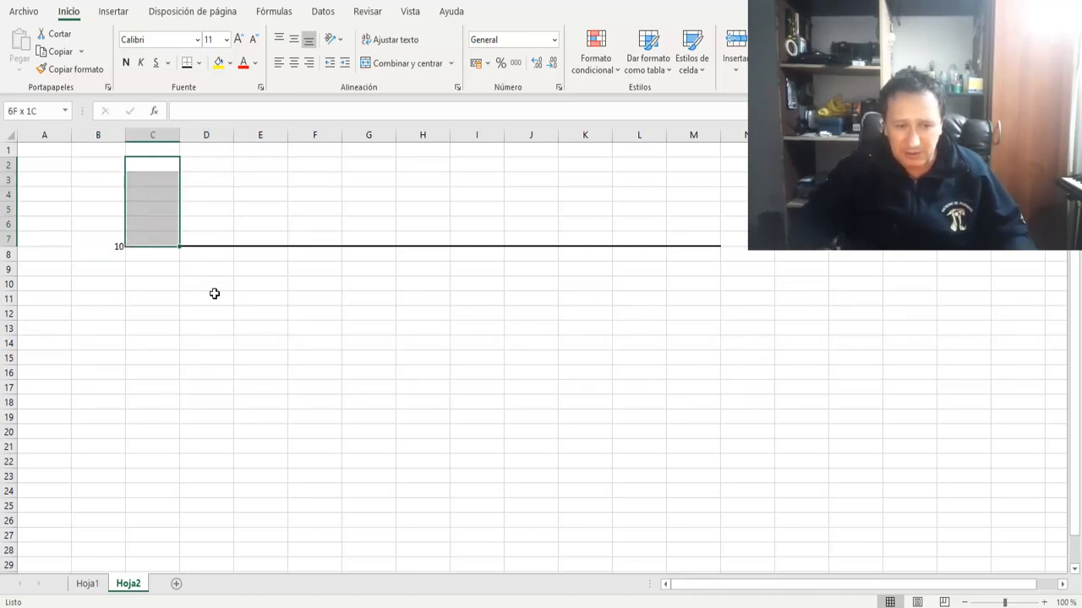
- Add a right border to cells D8:D11 through the cell format settings, drawing a vertical line below the baseline
key("Down")
key("Down")
key("Down")
key("Down")
key("Down")
key("Down")
key("Right")
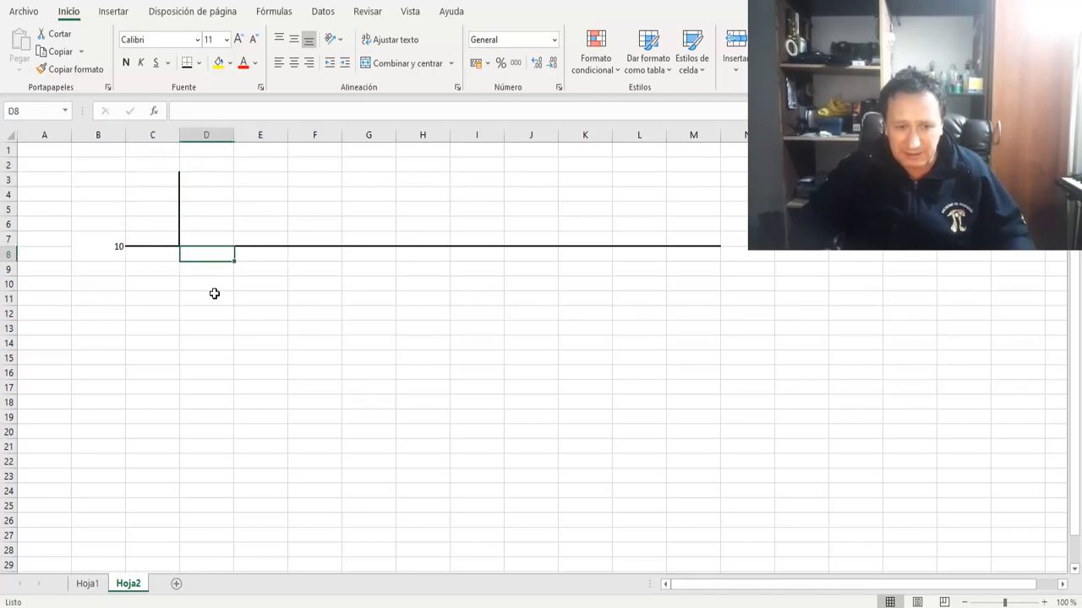
key("shift+Down")
key("shift+Down")
key("shift+Down")
key("shift+Up")
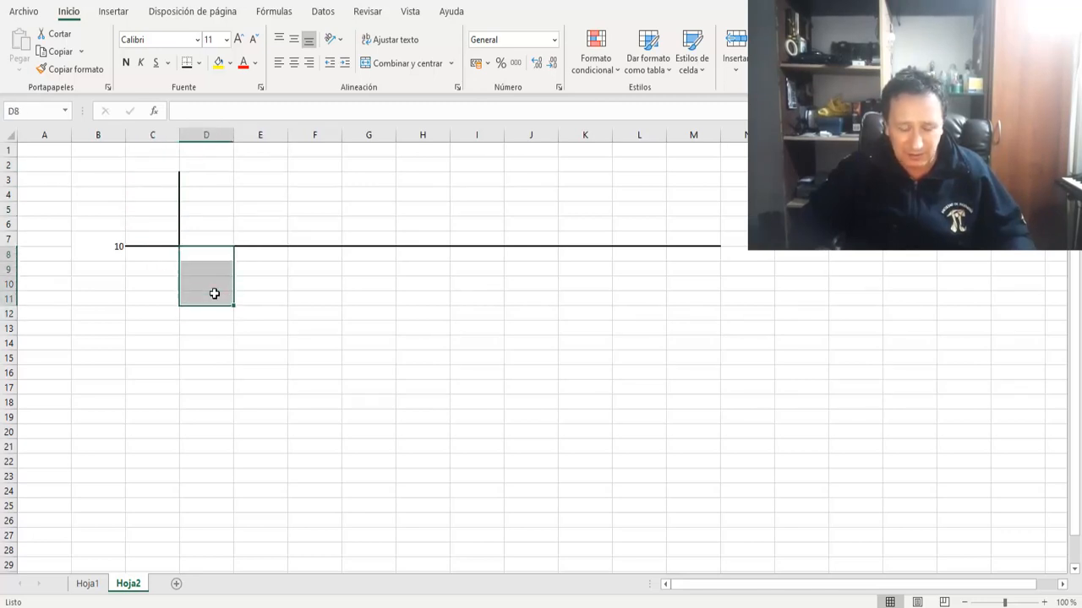
key("ctrl+1")
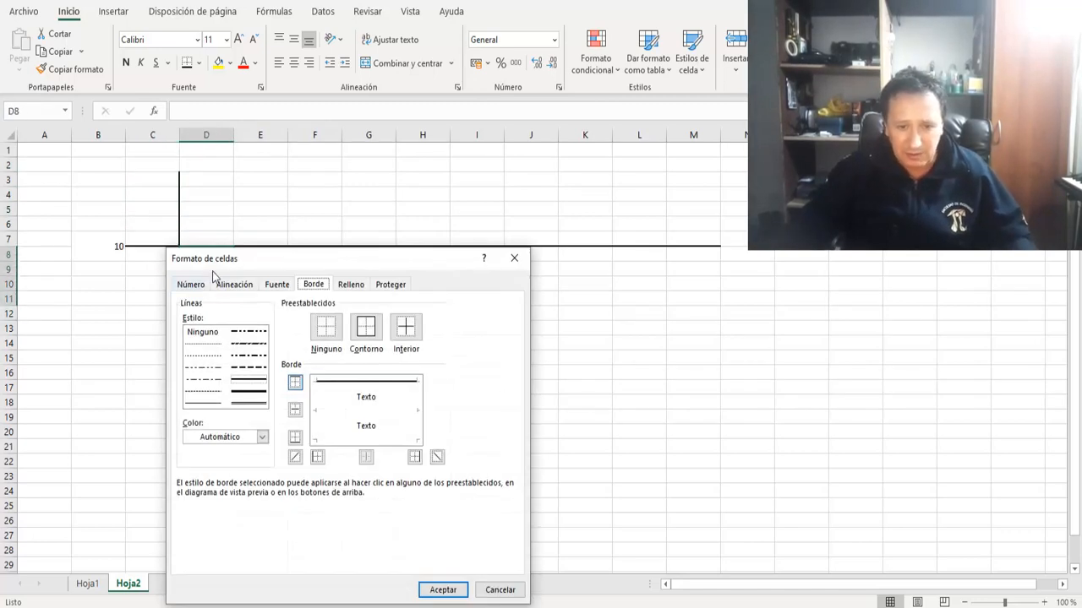
left_click(418, 425)
left_click(441, 589)
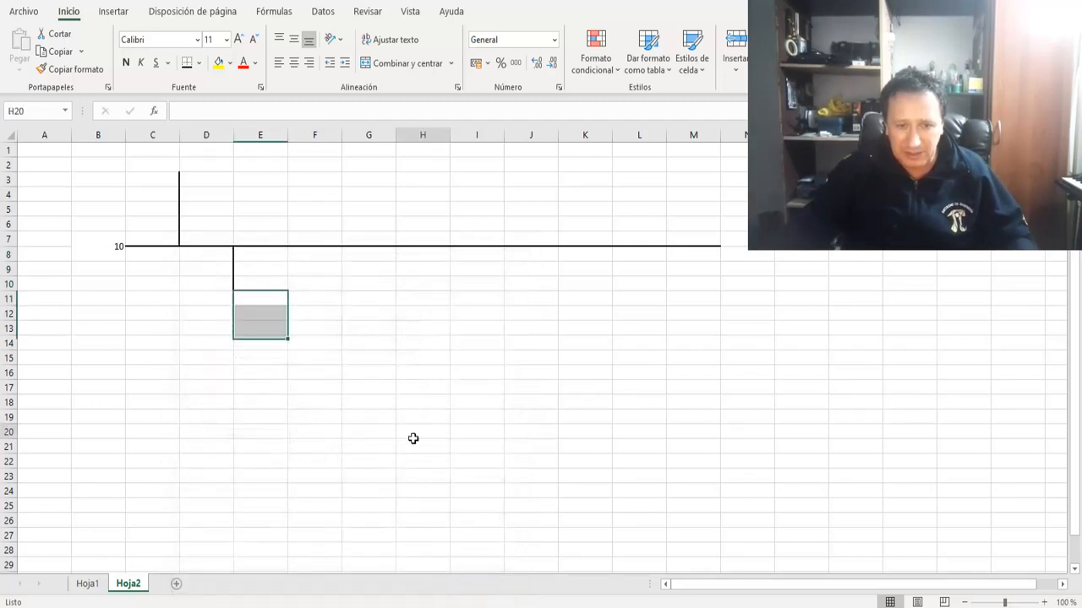
- Add a right border to cells E6:E7 as a short vertical line above the baseline
left_click(414, 433)
left_click_drag(258, 244, 268, 228)
key("ctrl+1")
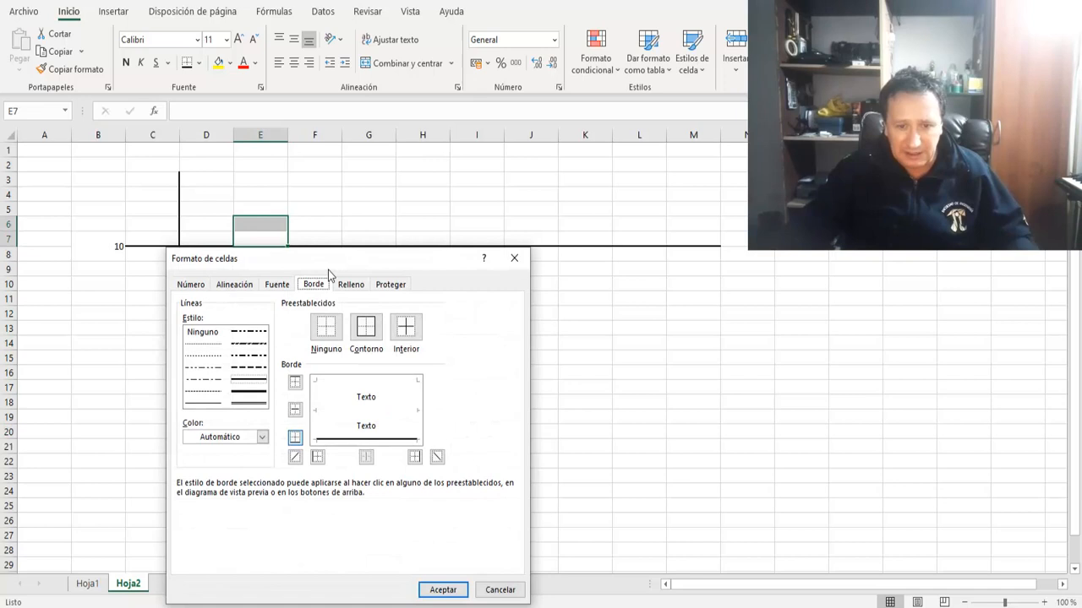
left_click(414, 457)
left_click(441, 590)
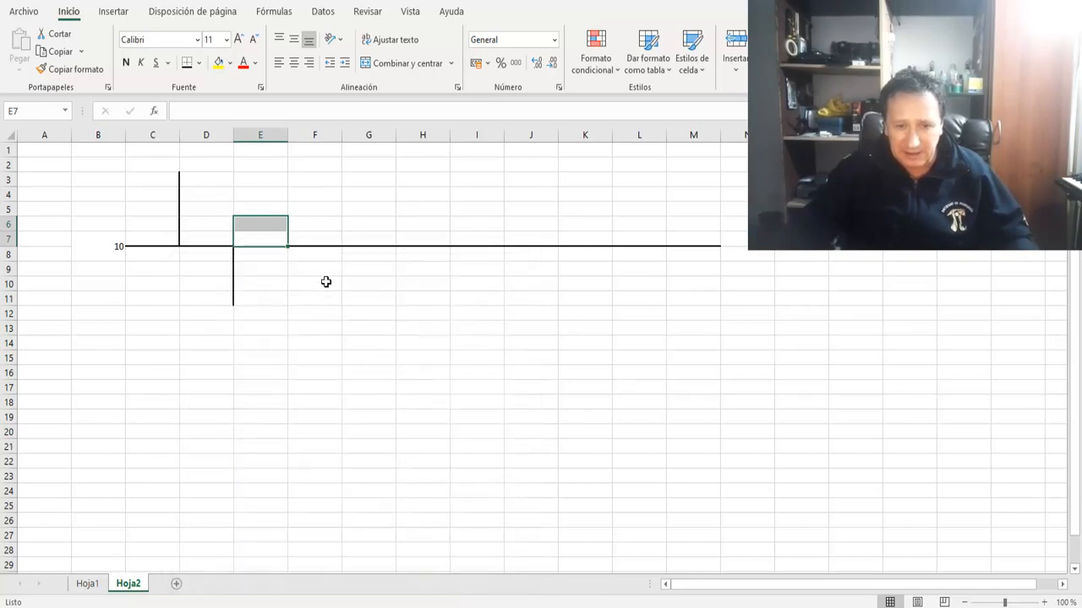
- Add a right border to cells F8:F14 as a long vertical line below the baseline
left_click_drag(333, 255, 341, 344)
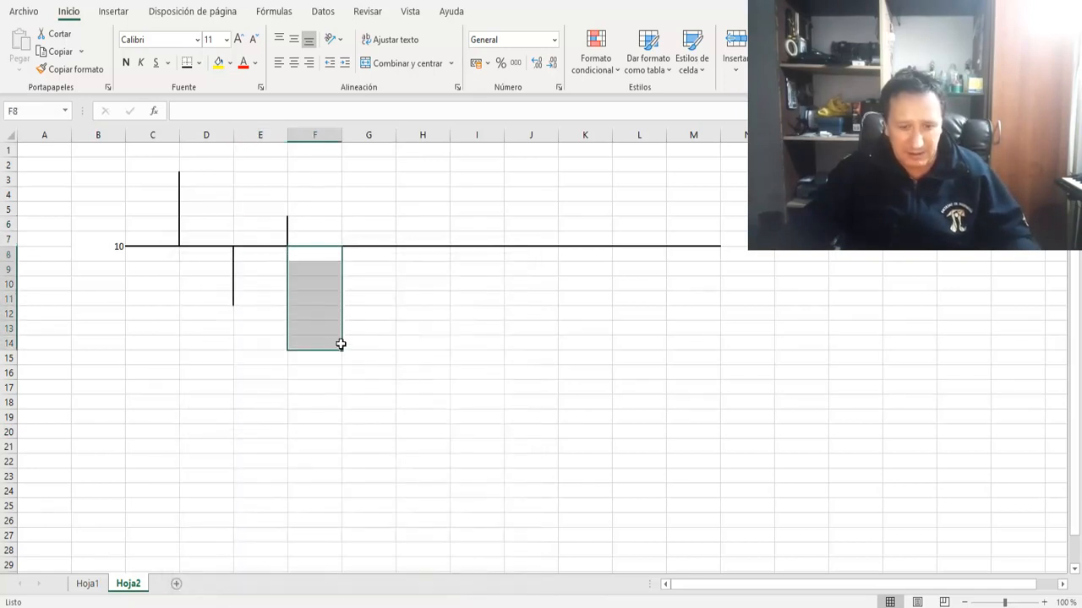
key("ctrl+1")
left_click(421, 440)
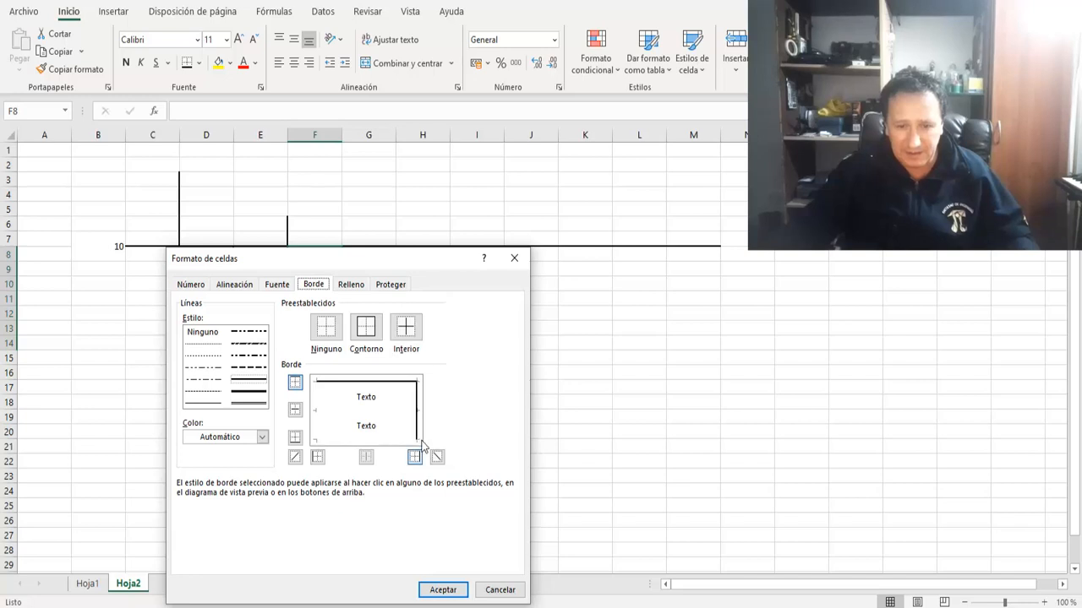
left_click(442, 589)
- Add a right border to cells G3:G7 as a vertical line above the baseline
left_click_drag(387, 244, 387, 189)
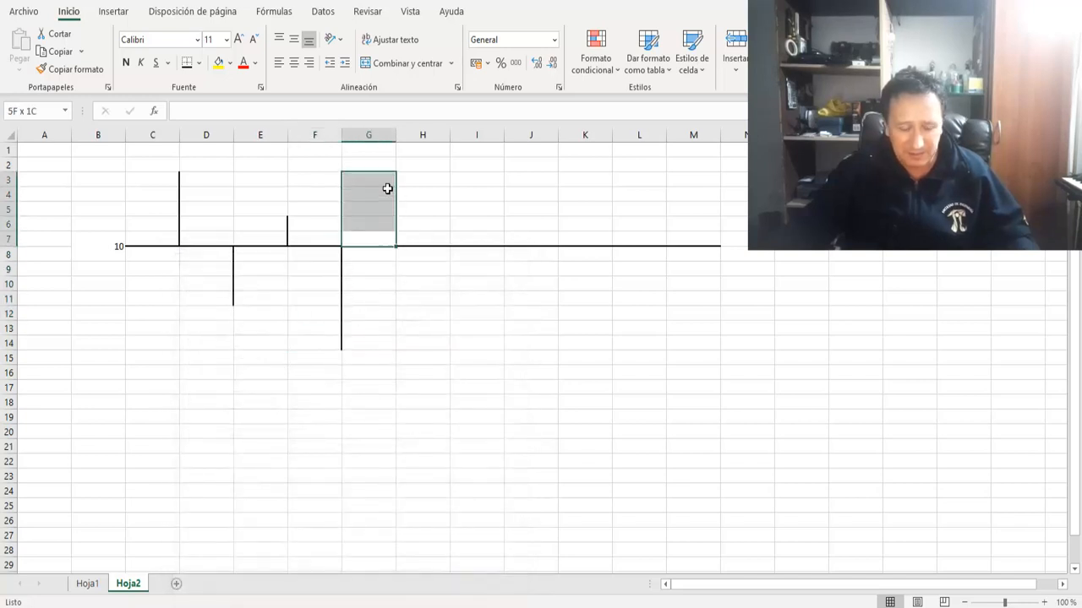
key("ctrl+1")
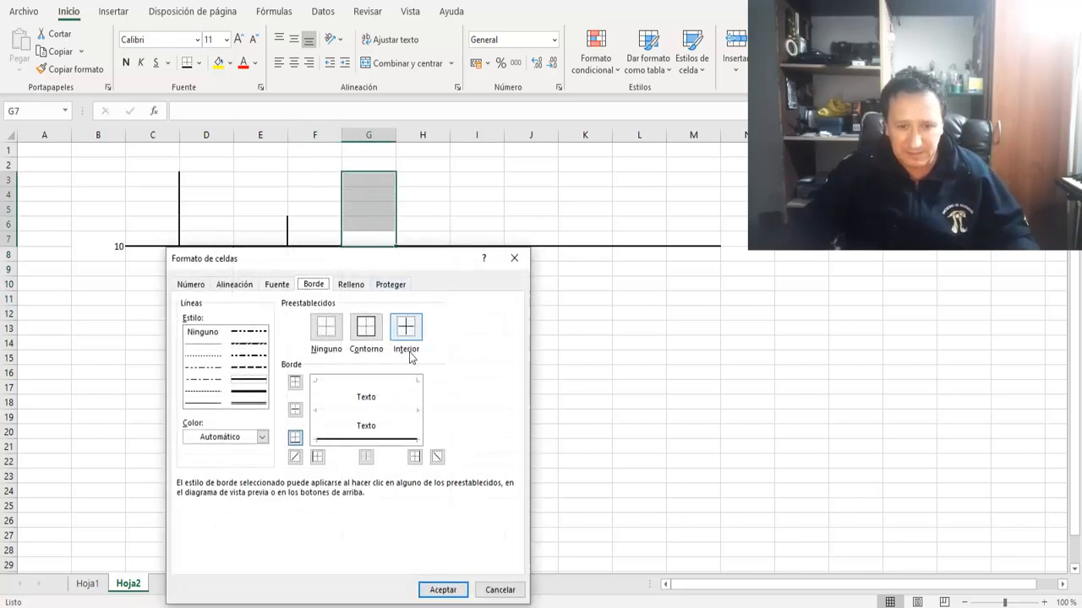
left_click(417, 424)
left_click(442, 589)
left_click(463, 521)
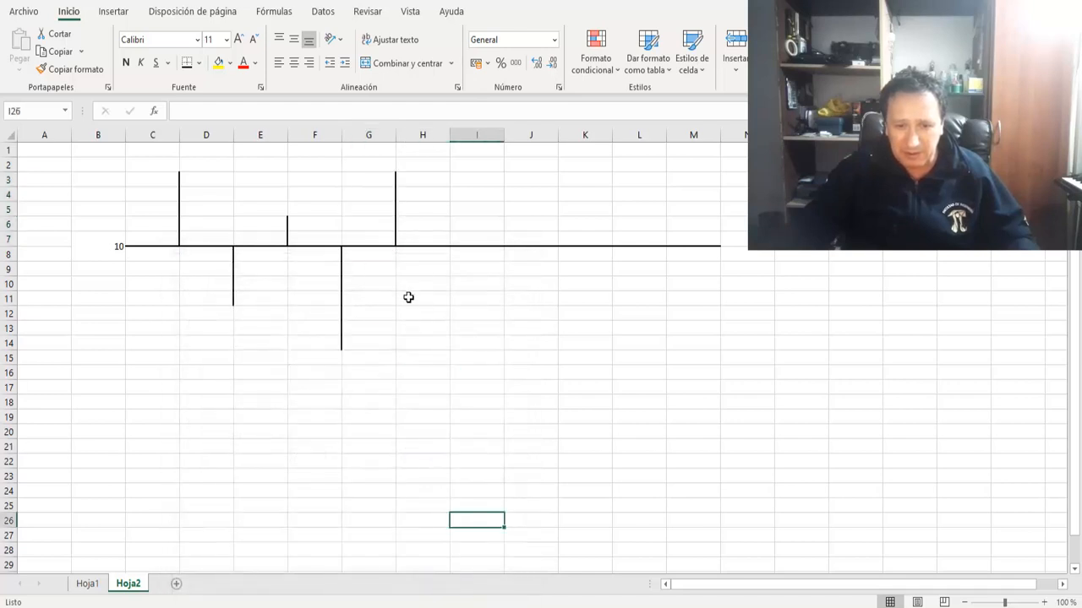
- Add right borders to cells H8:H12 and to cells I8:I14 as two vertical lines below the baseline
left_click_drag(422, 253, 433, 316)
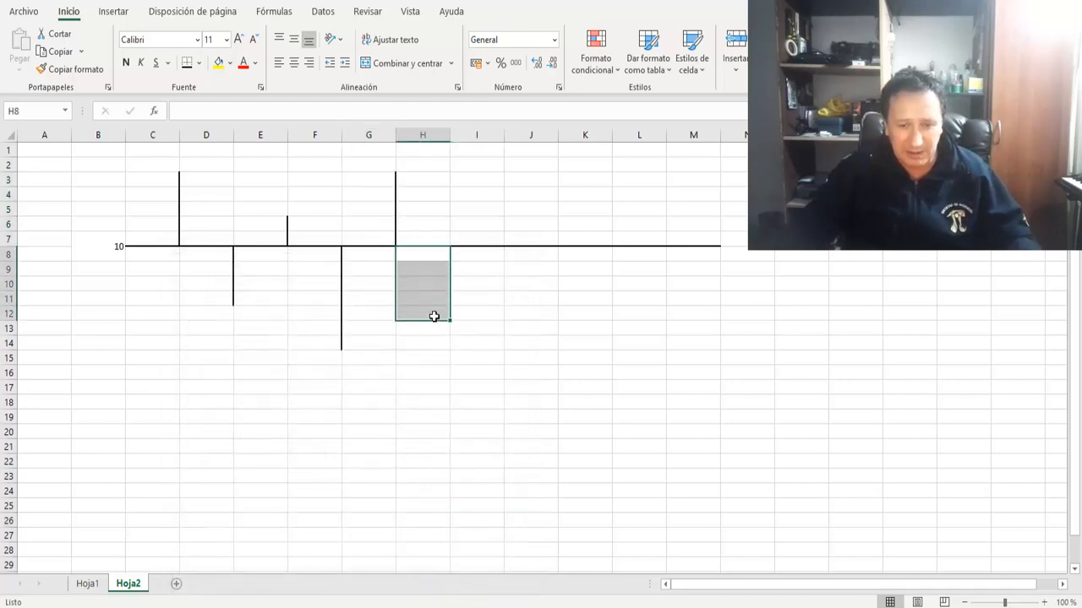
key("ctrl+1")
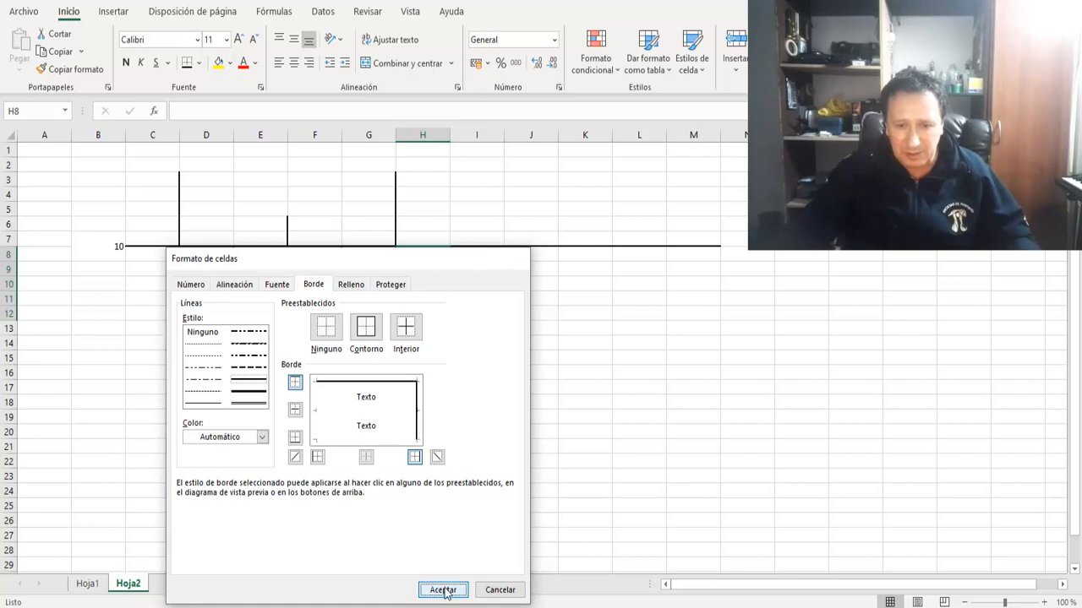
left_click(442, 589)
left_click_drag(492, 254, 491, 343)
key("ctrl+1")
left_click(415, 423)
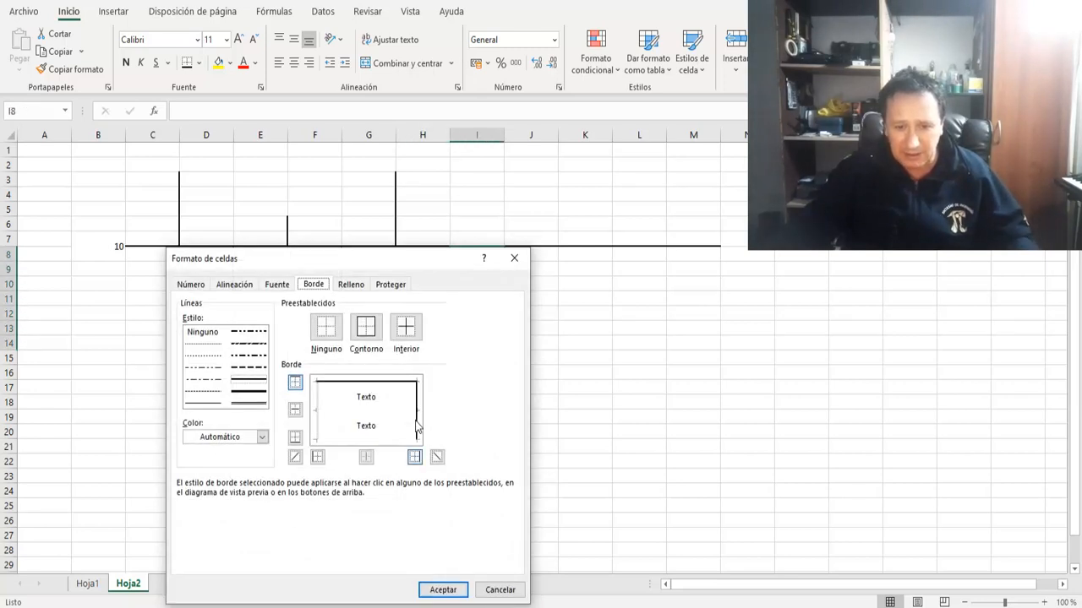
left_click(442, 589)
- Add a right border to cell J8 as a one-row vertical line below the baseline
left_click(540, 266)
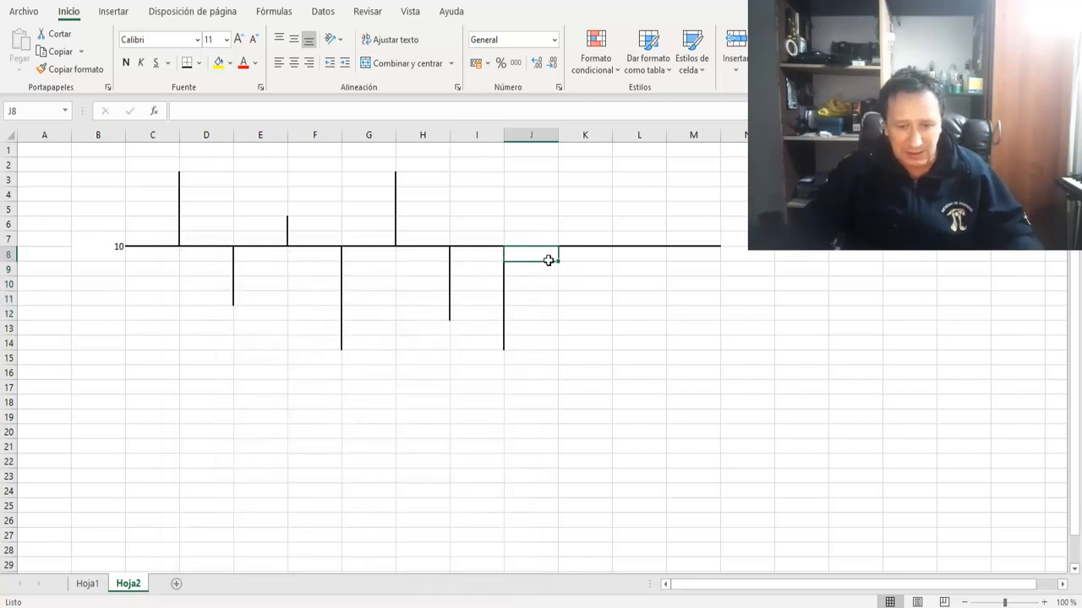
key("ctrl+1")
left_click(417, 420)
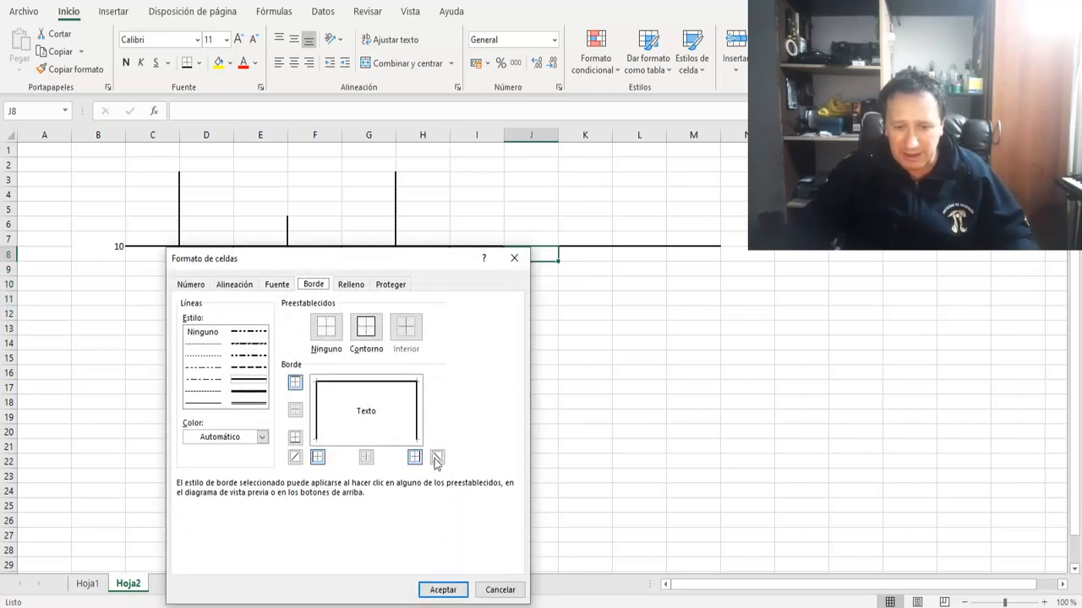
left_click(448, 589)
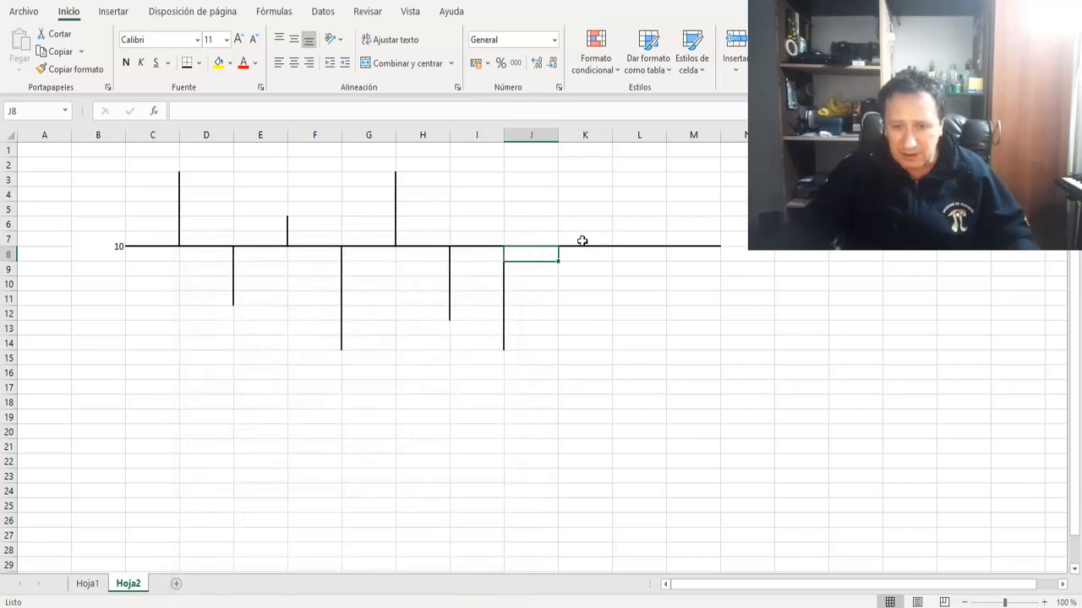
- Add a right border to cells K6:K7, keeping their bottom border, as a short line above the baseline
left_click_drag(579, 239, 584, 224)
key("ctrl+1")
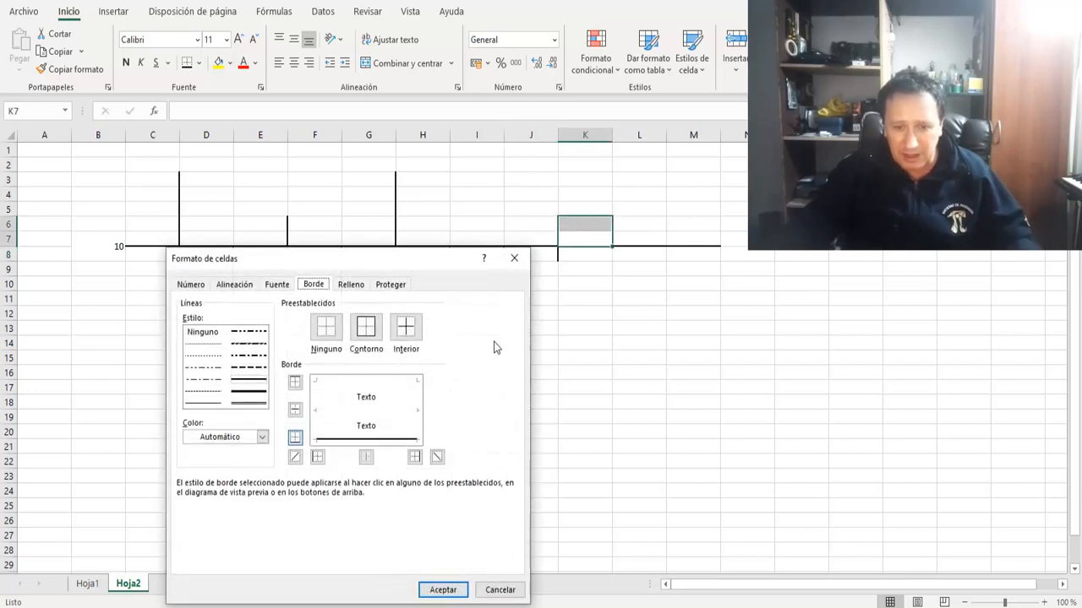
left_click(415, 406)
left_click(450, 591)
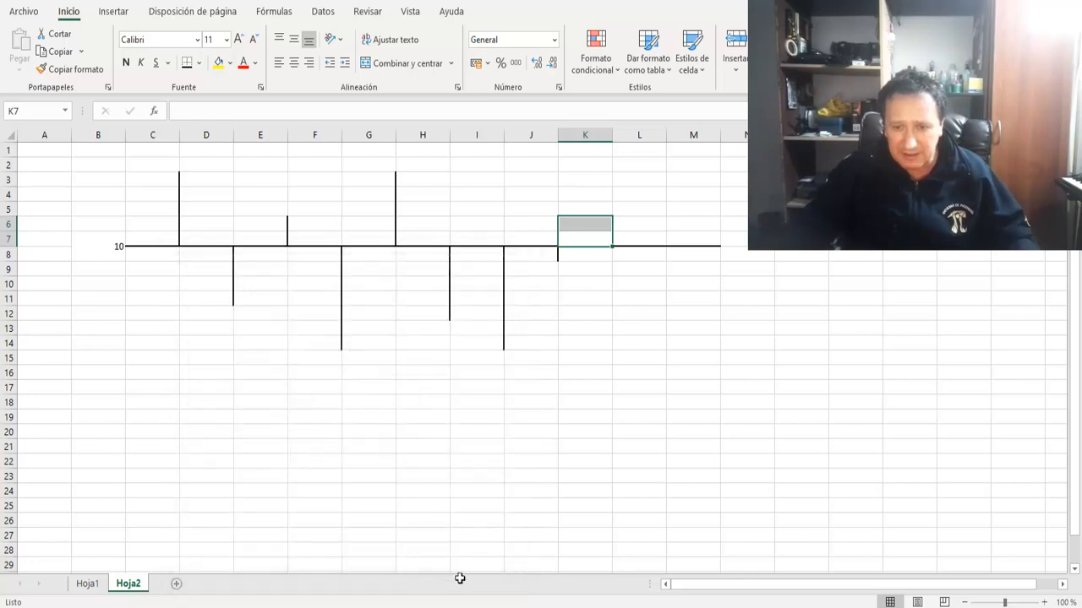
key("Down")
key("Down")
- Add a right border to cells L8:L10 as a vertical line below the baseline
left_click_drag(642, 254, 647, 283)
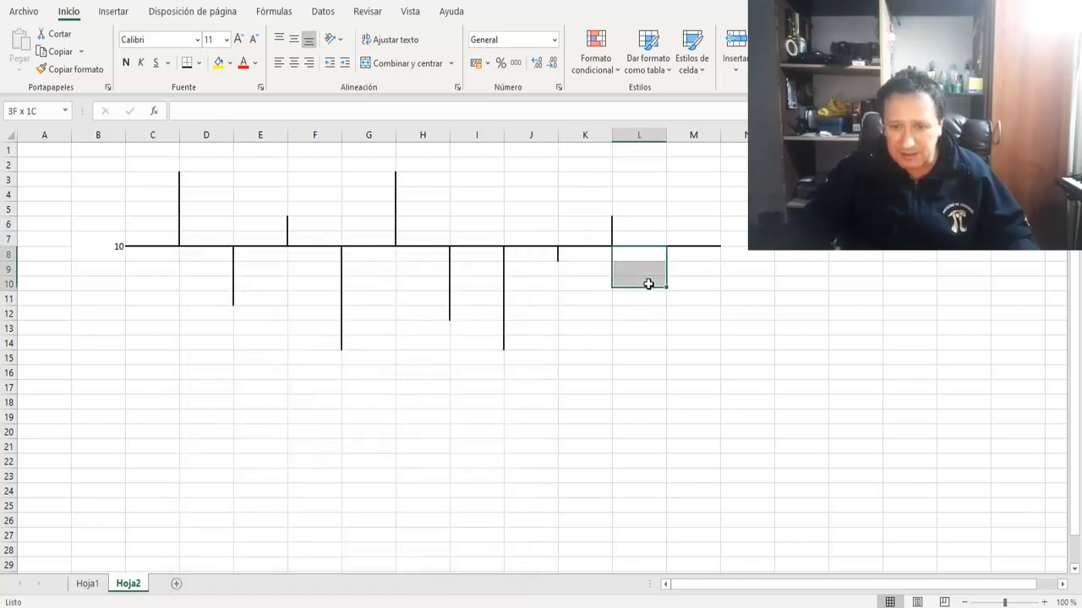
key("ctrl+1")
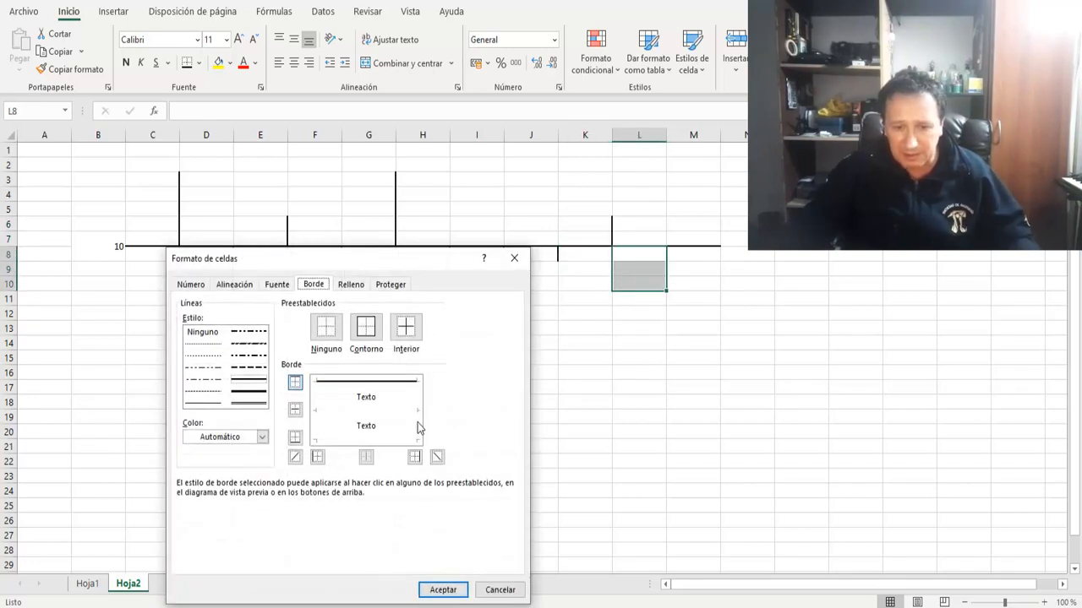
left_click(418, 429)
left_click(443, 590)
left_click(691, 304)
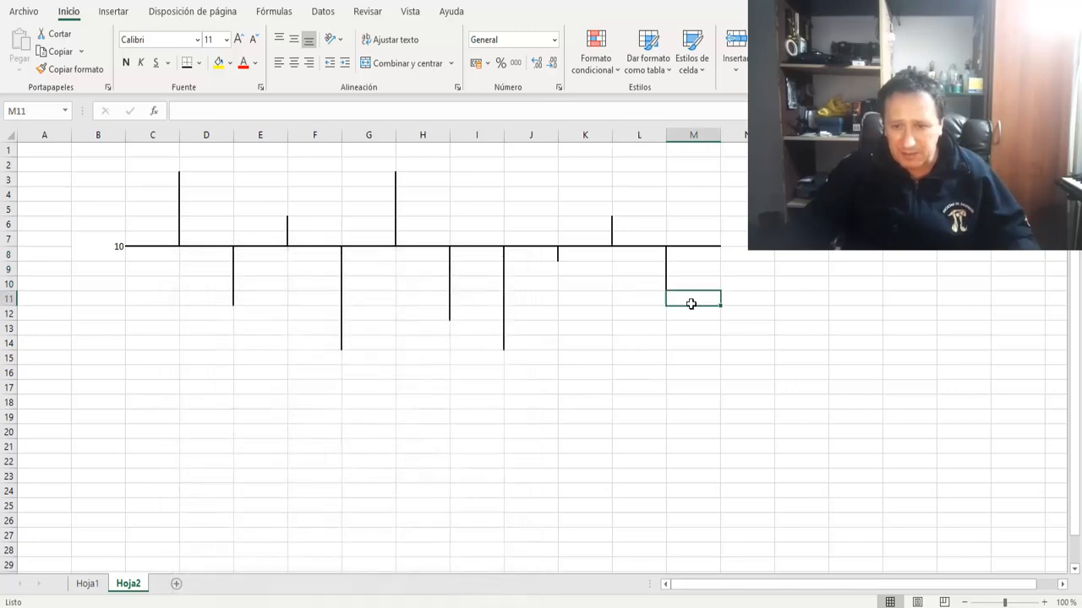
- Add a right border to cells M5:M7 as a vertical line above the baseline's right end
left_click_drag(705, 237, 707, 211)
key("ctrl+1")
left_click(418, 405)
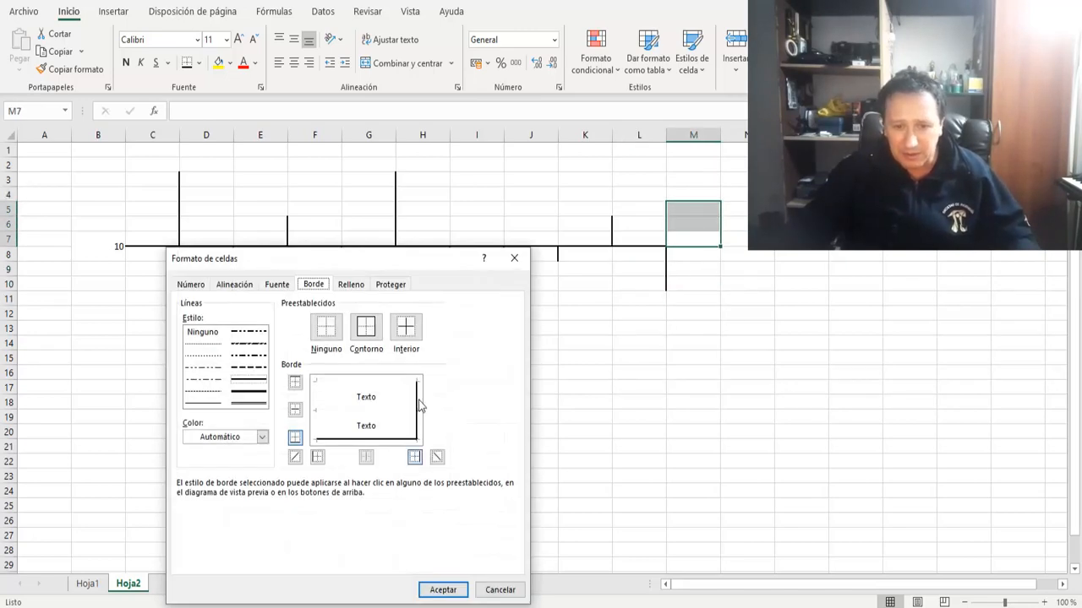
left_click(445, 589)
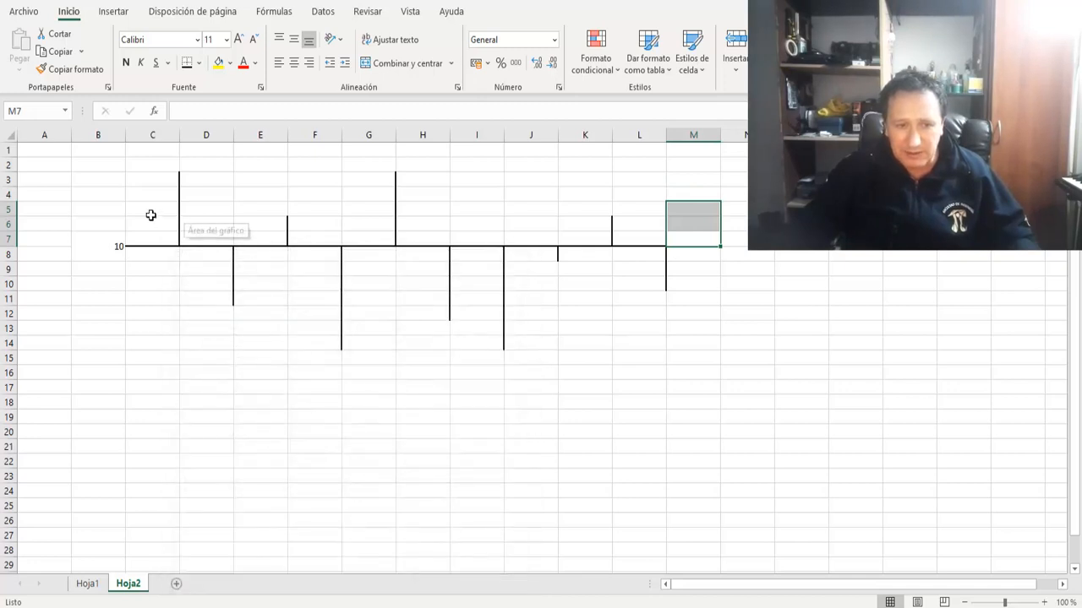
- Add a left border to cells C5:C7 as a vertical line above the start of the baseline
left_click_drag(120, 210, 142, 250)
left_click(144, 225)
key("ctrl+1")
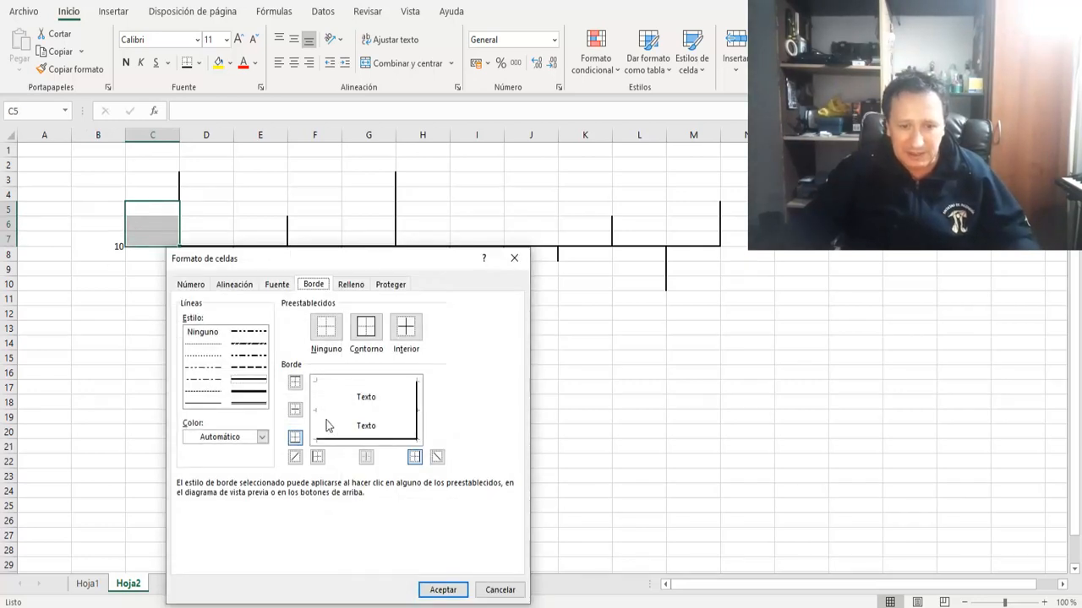
left_click(319, 425)
left_click(427, 591)
left_click(447, 555)
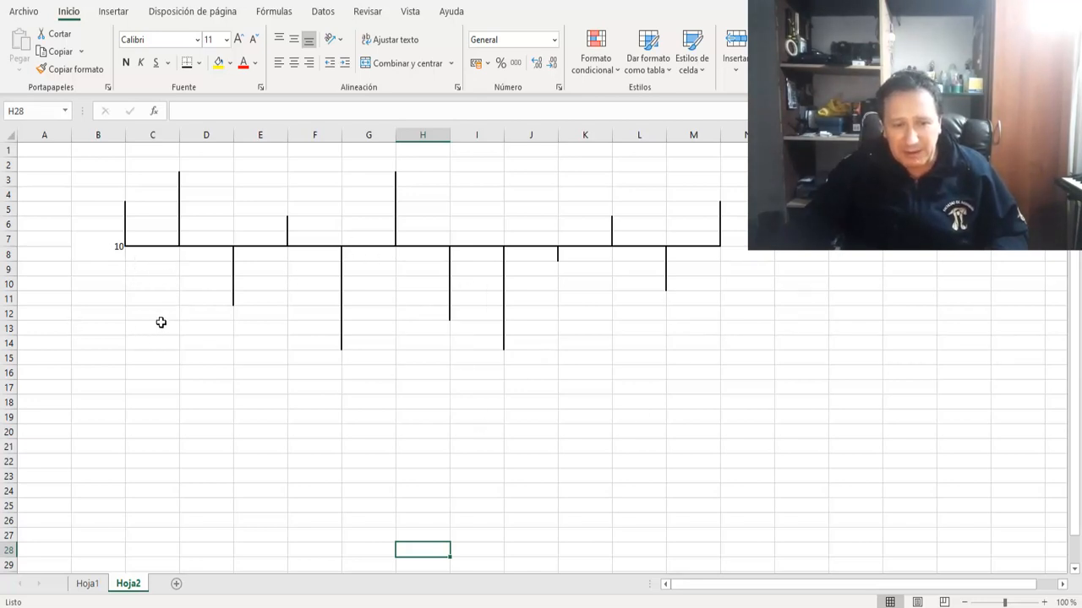
- Label the lower ends of the first two lines below the baseline with 6 in D12 and 3 in F15
left_click(196, 317)
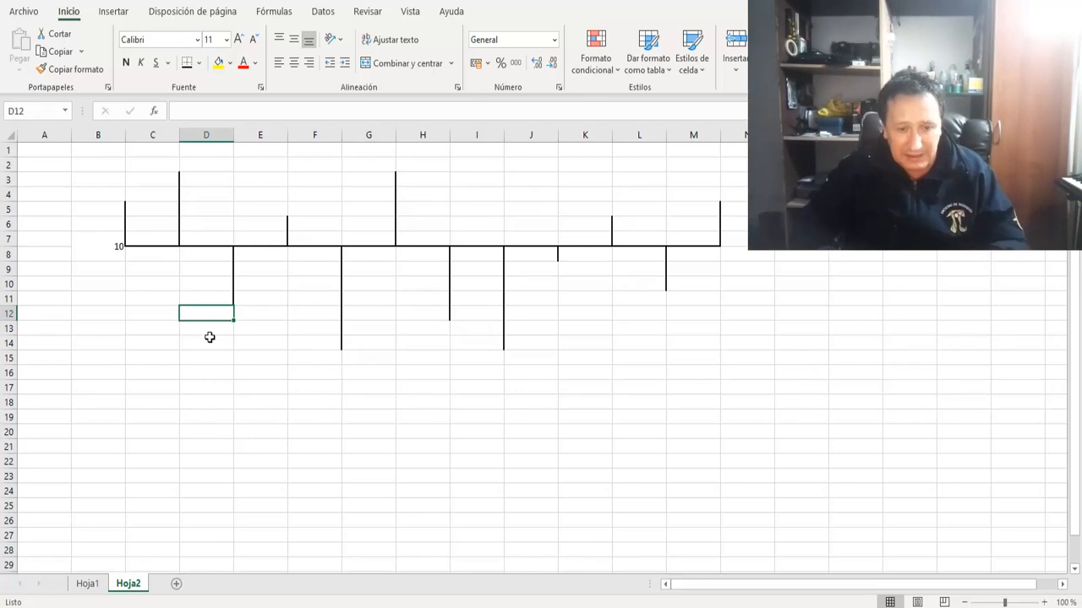
key("Right")
type("6")
key("Right")
key("Down")
key("Down")
key("Down")
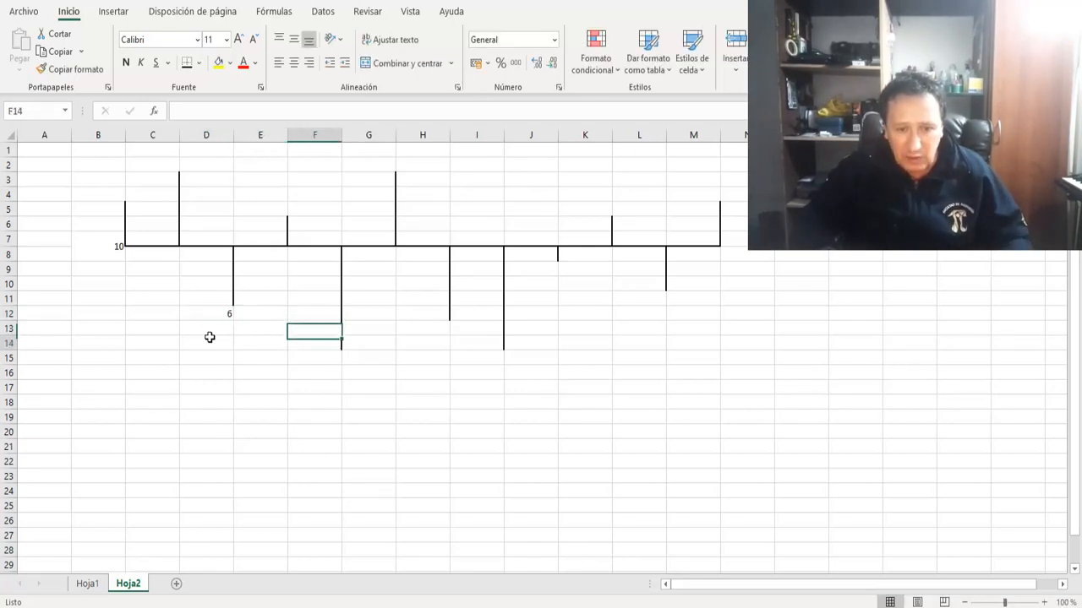
type("3")
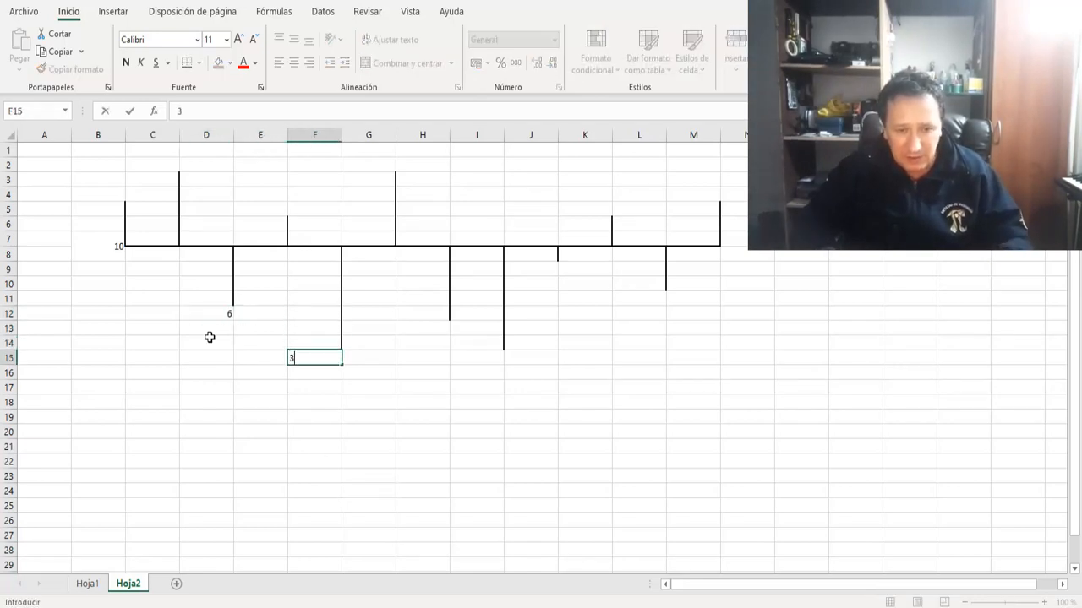
key("ctrl+Return")
- Enter 5 in H13 to label the line that ends at row 12 below the baseline
key("Right")
key("Right")
key("Up")
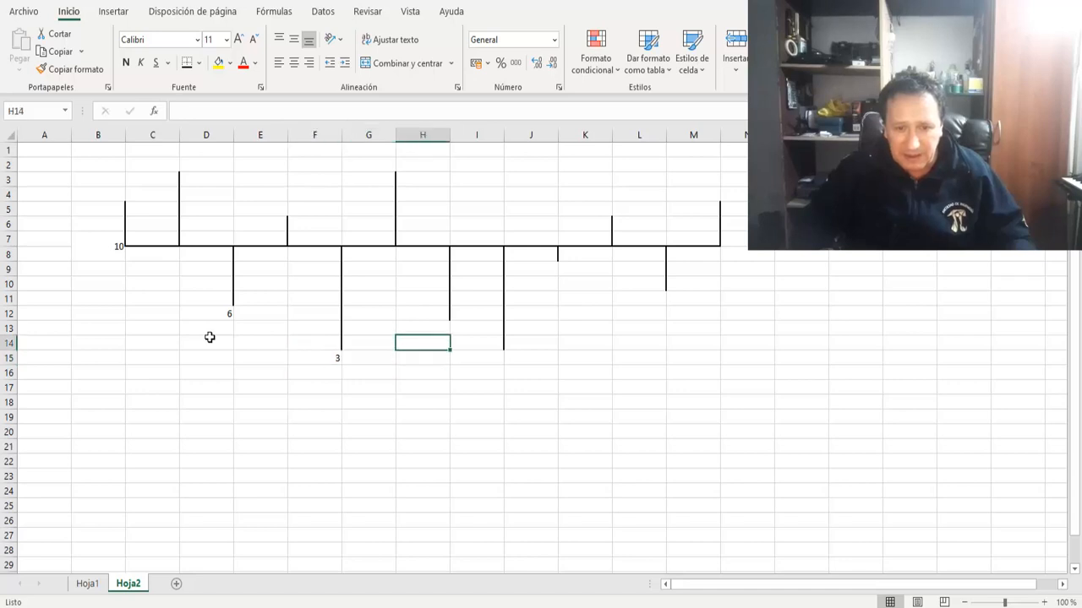
key("Up")
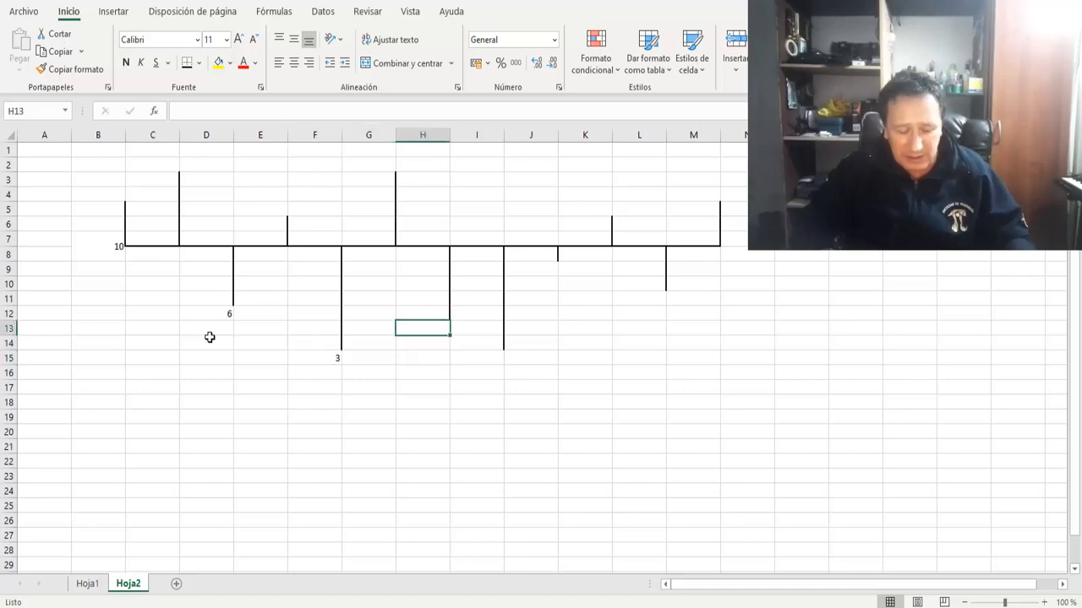
type("5")
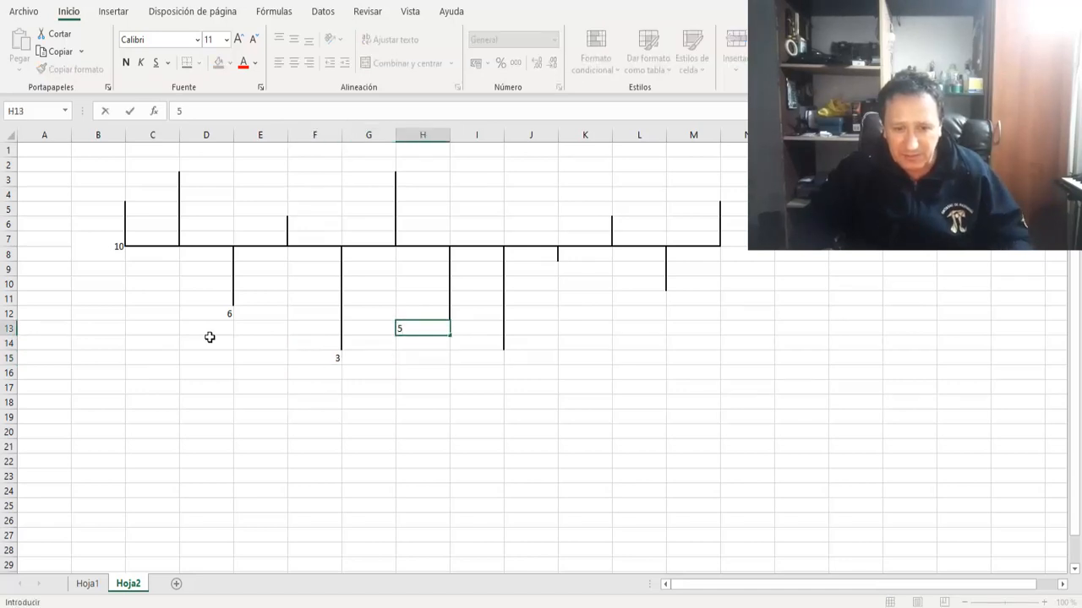
- Enter 3 in I15 under the long line along column I's right edge
key("Right")
key("Down")
key("Down")
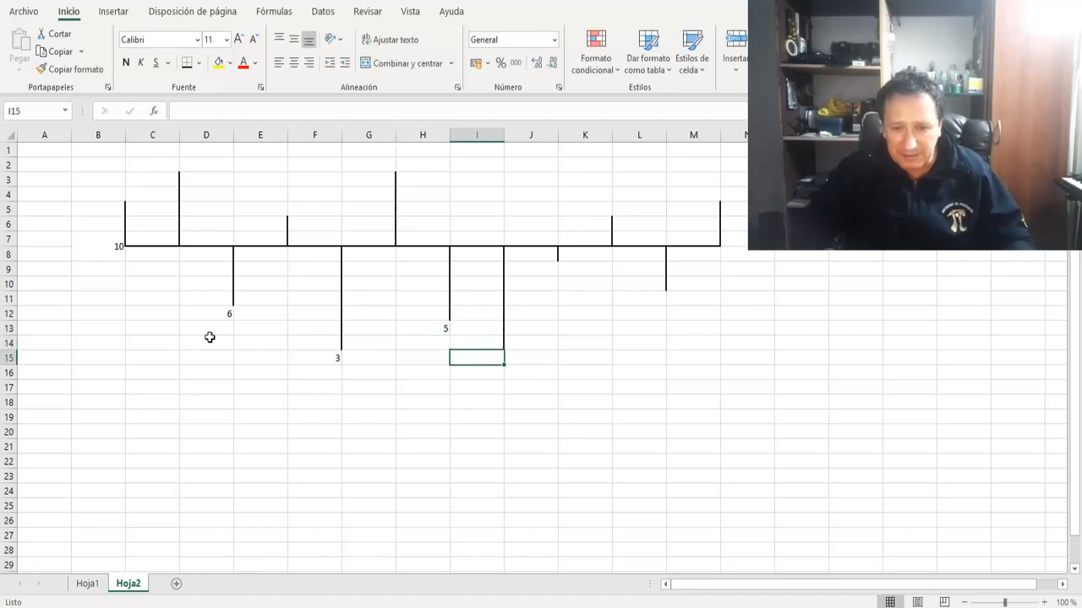
key("Up")
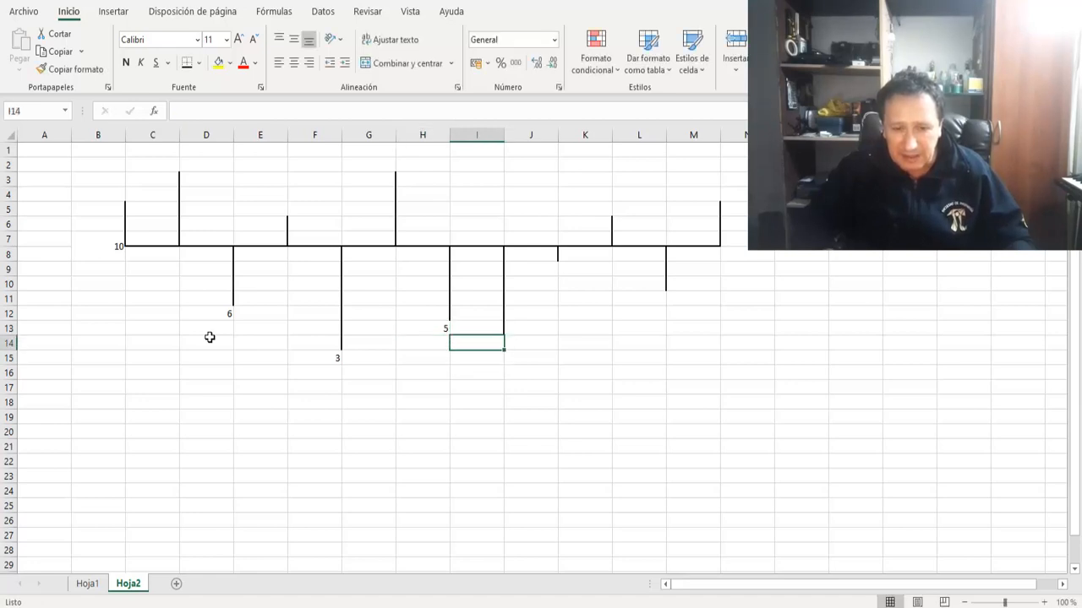
key("Down")
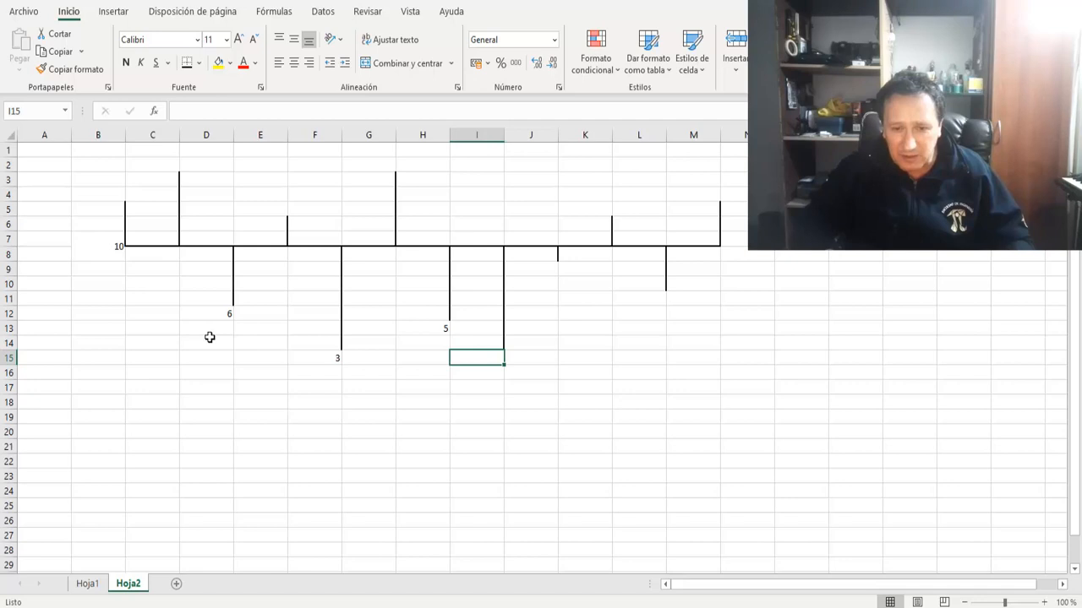
key("Up")
key("Down")
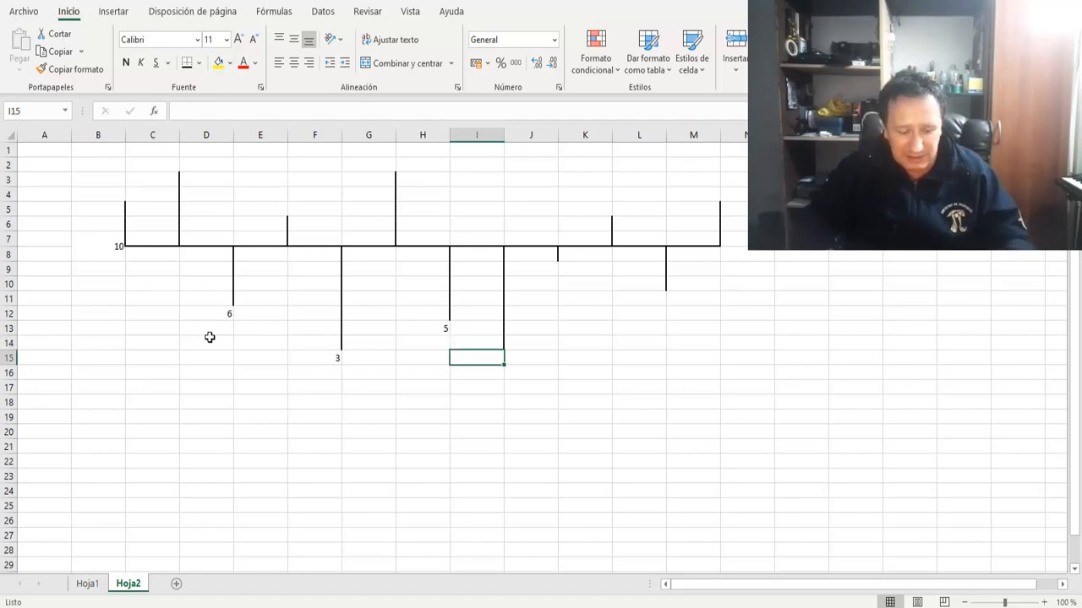
type("3")
- Enter 9 in J9 to label the shortest line below the baseline
key("Up")
key("Up")
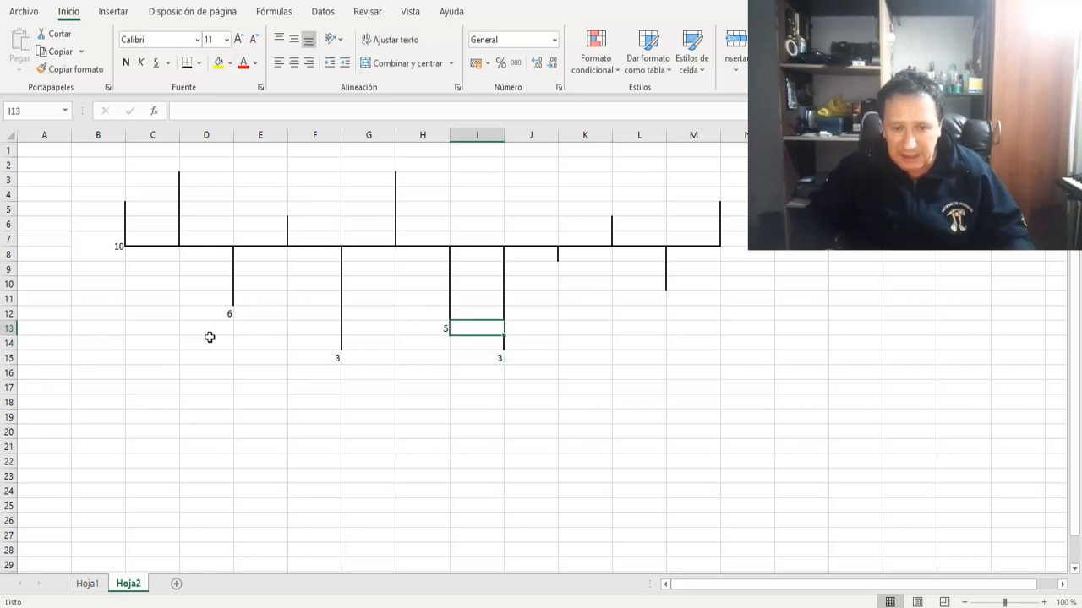
key("Up")
key("Up")
key("Up")
key("Right")
key("Up")
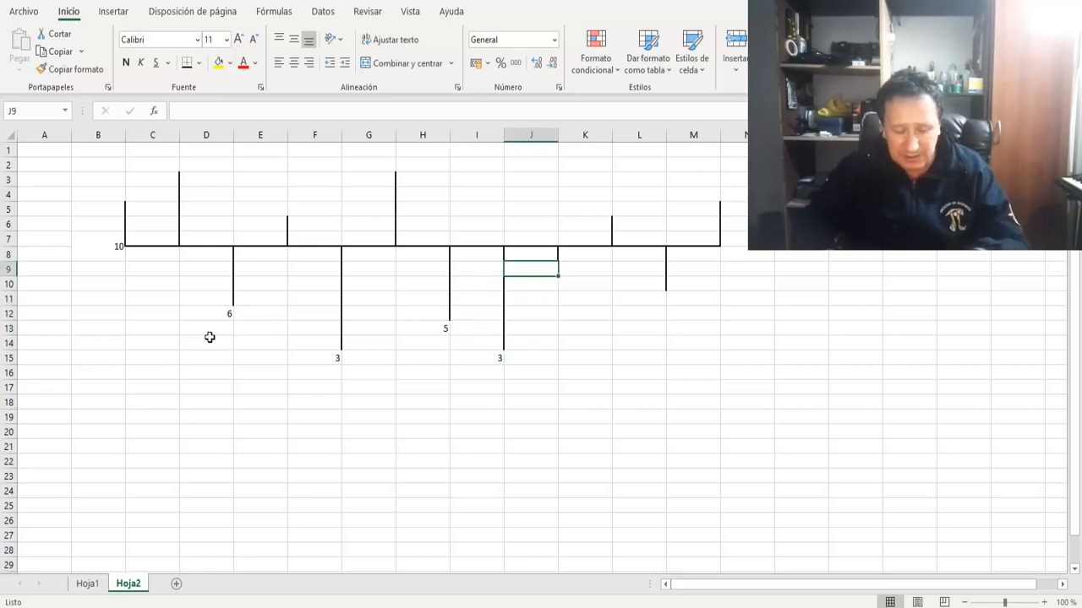
type("9")
- Enter 7 in L11 to label the last line below the baseline
key("Down")
key("Right")
key("Right")
key("Down")
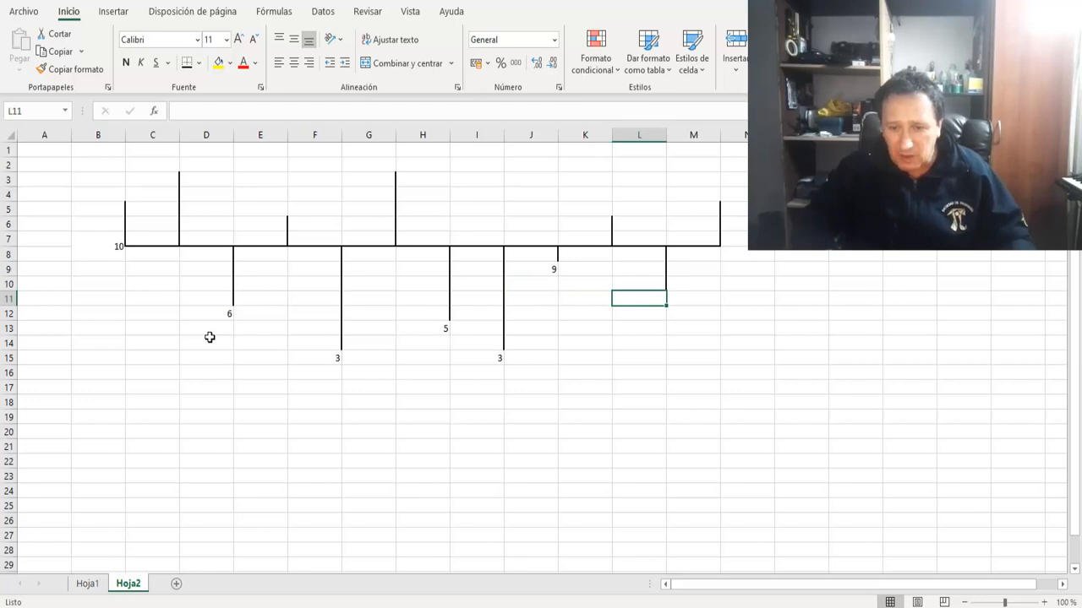
key("Up")
key("Up")
key("Down")
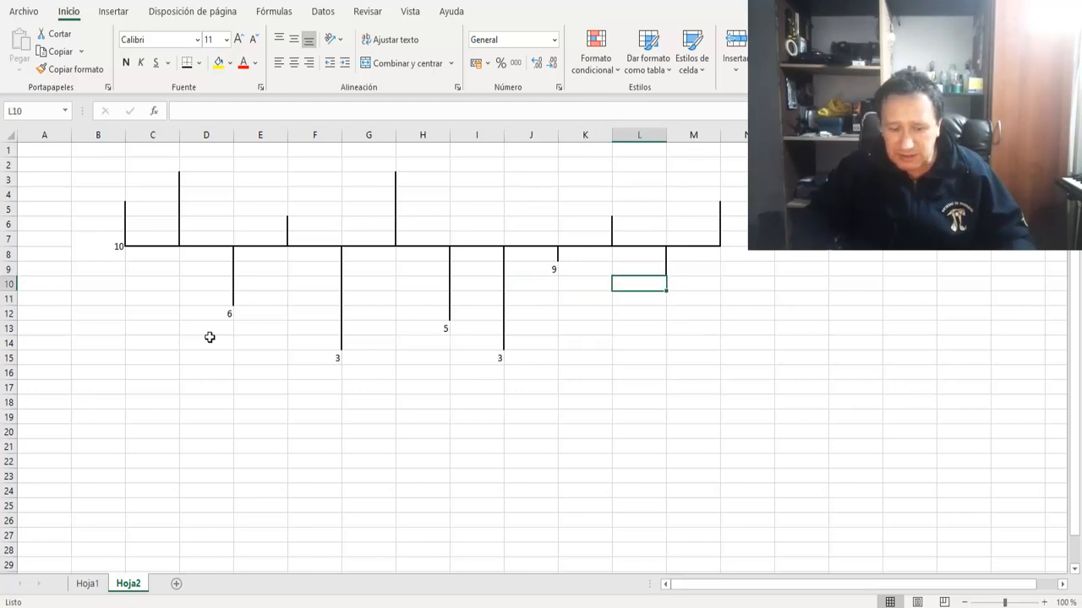
key("Down")
type("7")
- Enter 13 in B4 to label the line rising from the start of the baseline
key("Up")
key("Up")
key("Up")
key("Up")
key("Up")
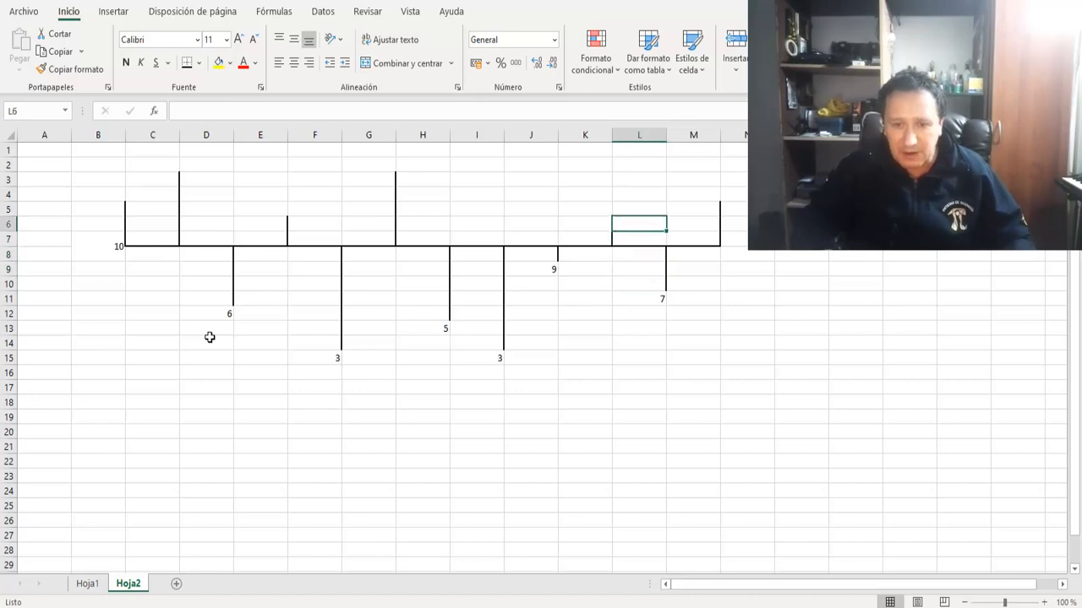
key("Left")
key("Left")
key("Left")
key("Left")
key("Left")
key("Left")
key("Left")
key("Left")
key("Left")
key("Left")
key("Left")
key("Up")
key("Up")
key("Right")
key("Right")
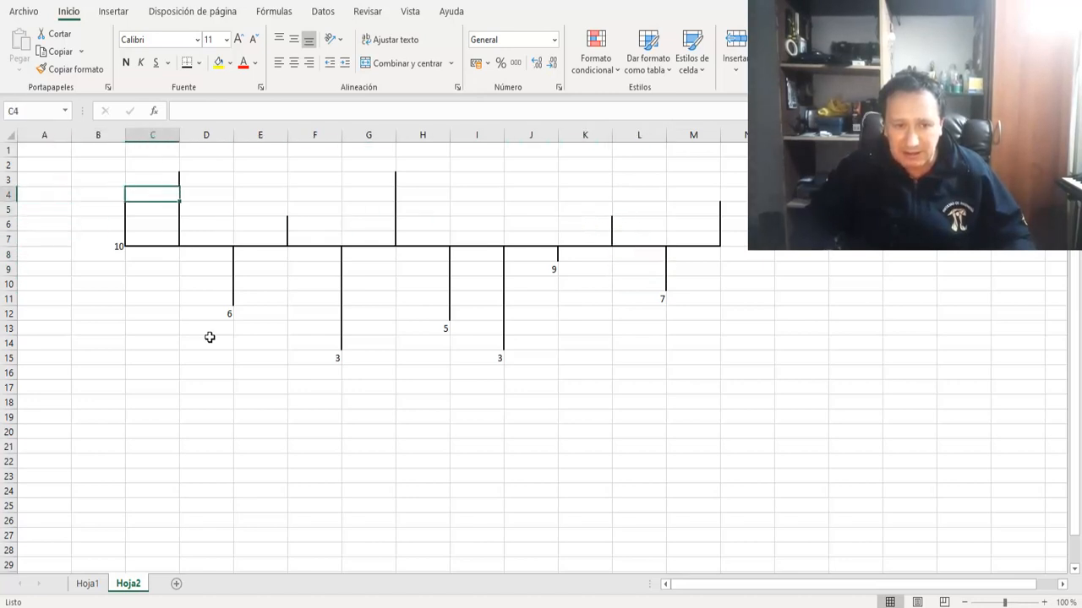
key("Left")
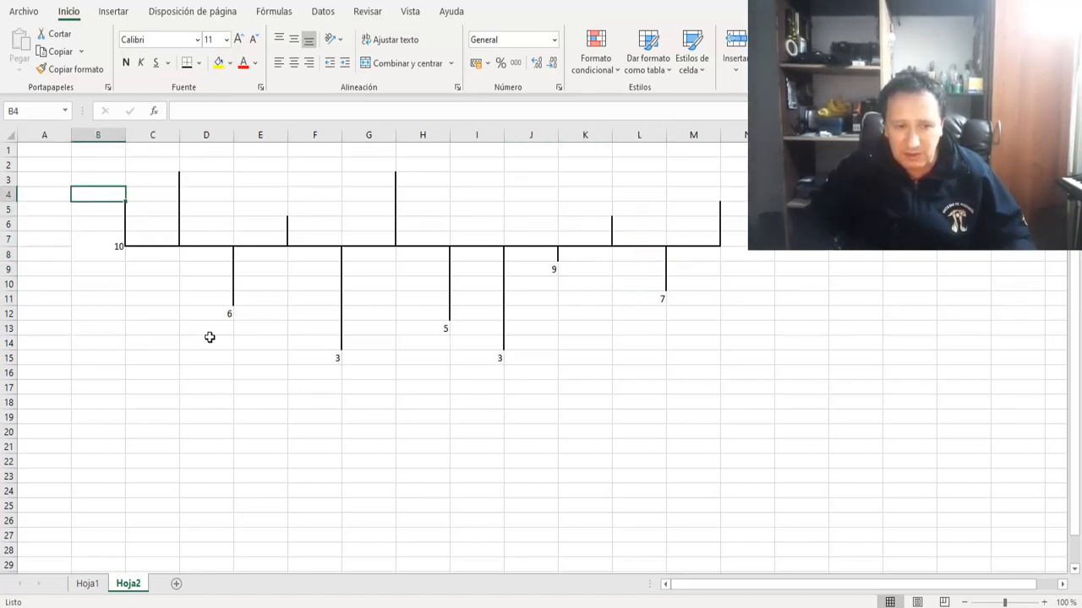
type("13")
- Label the next two lines above the baseline with 15 in C2 and 12 in E5
key("Up")
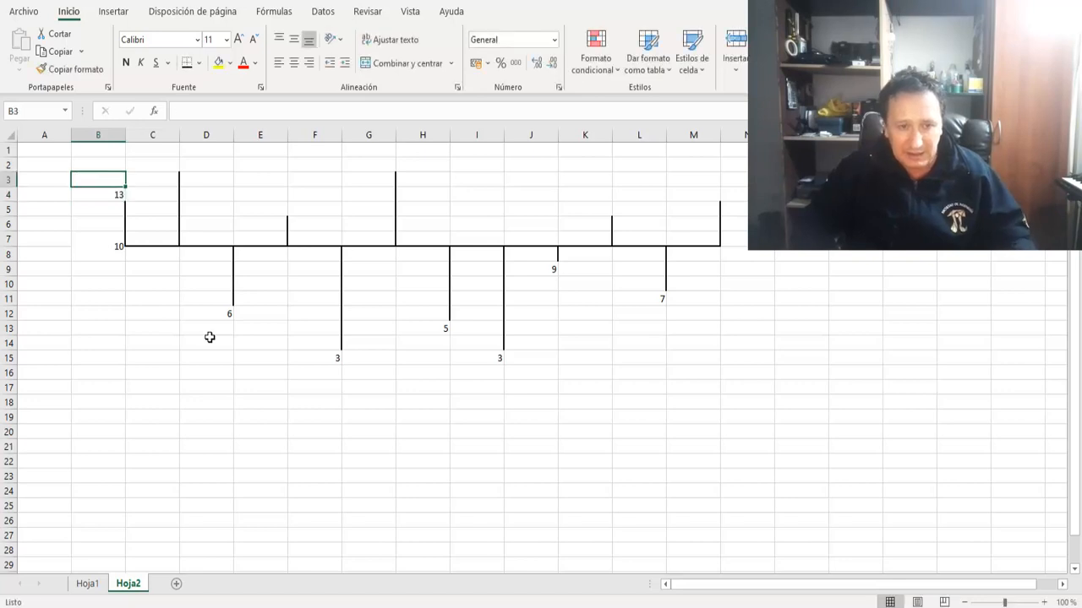
key("Right")
key("Up")
type("15")
key("Right")
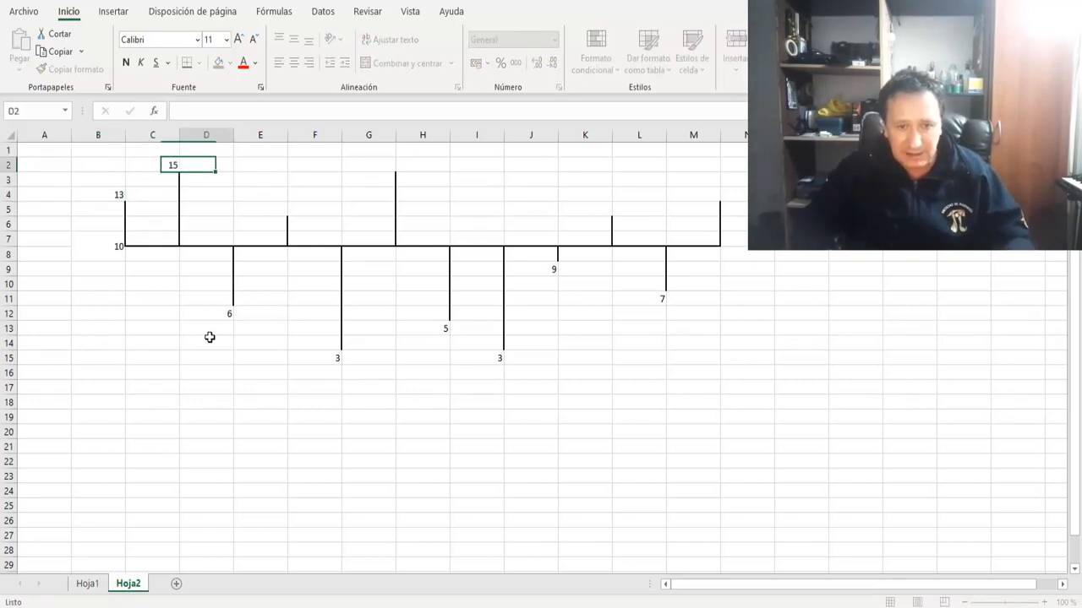
key("Right")
key("Down")
key("Down")
key("Down")
type("12")
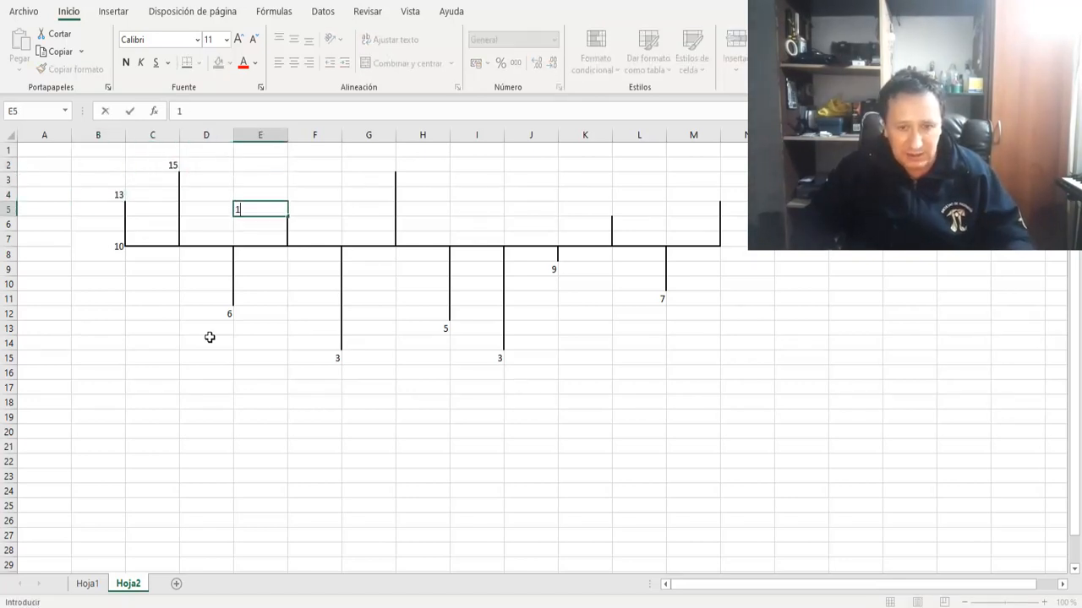
- Enter 15 in G2 to label the tall line along column G's right edge
key("Up")
key("Right")
key("Right")
key("Right")
key("Left")
key("Down")
key("Down")
key("Down")
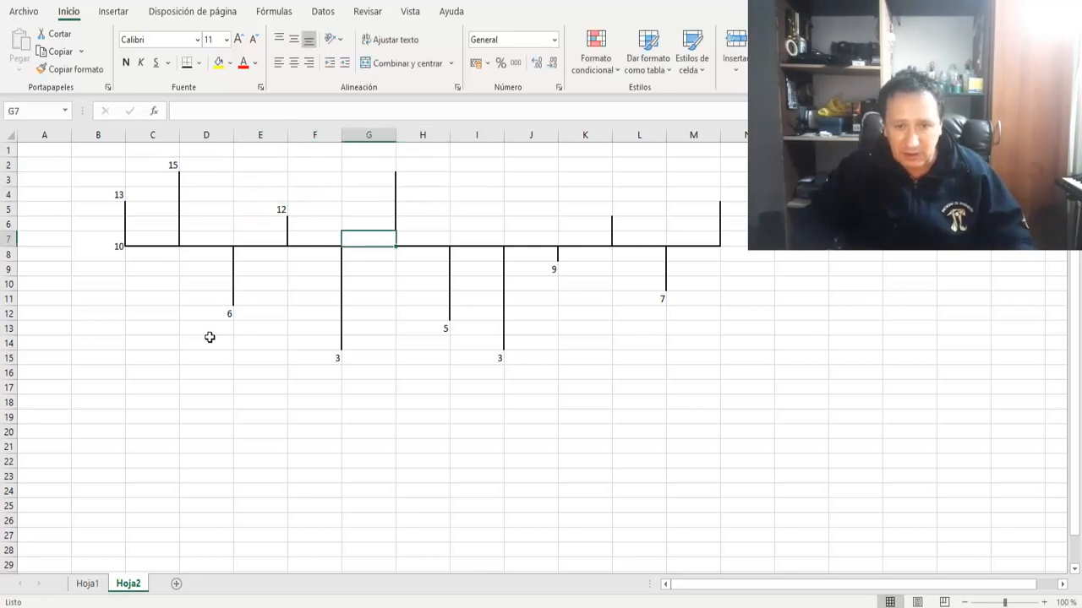
key("Up")
key("Up")
key("Up")
key("Up")
key("Up")
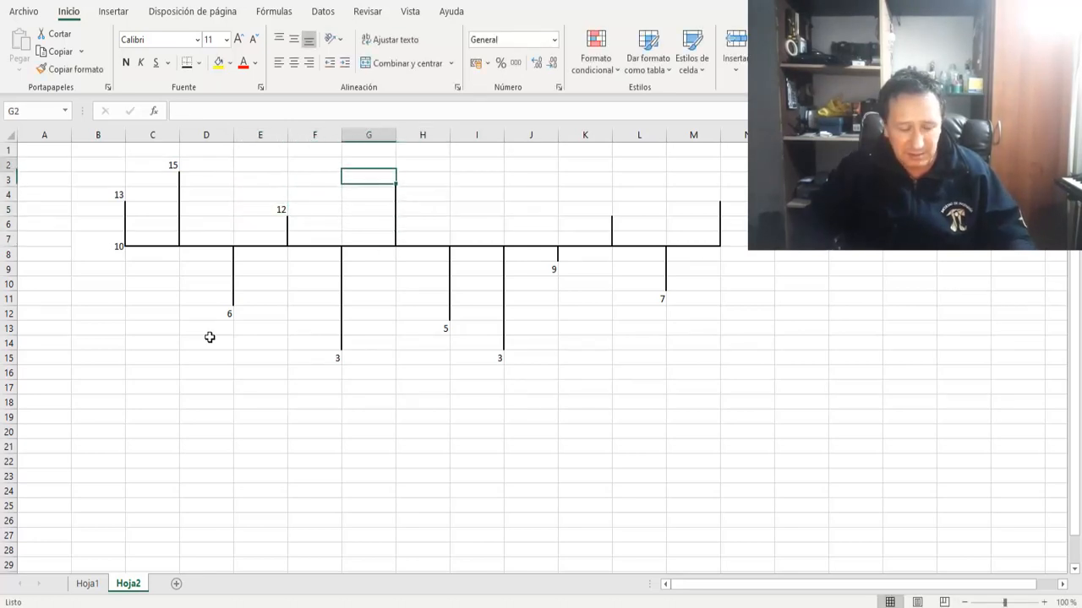
type("15")
- Enter 12 in K5 to label the short line above the baseline at column K
key("Right")
key("Right")
key("Right")
key("Right")
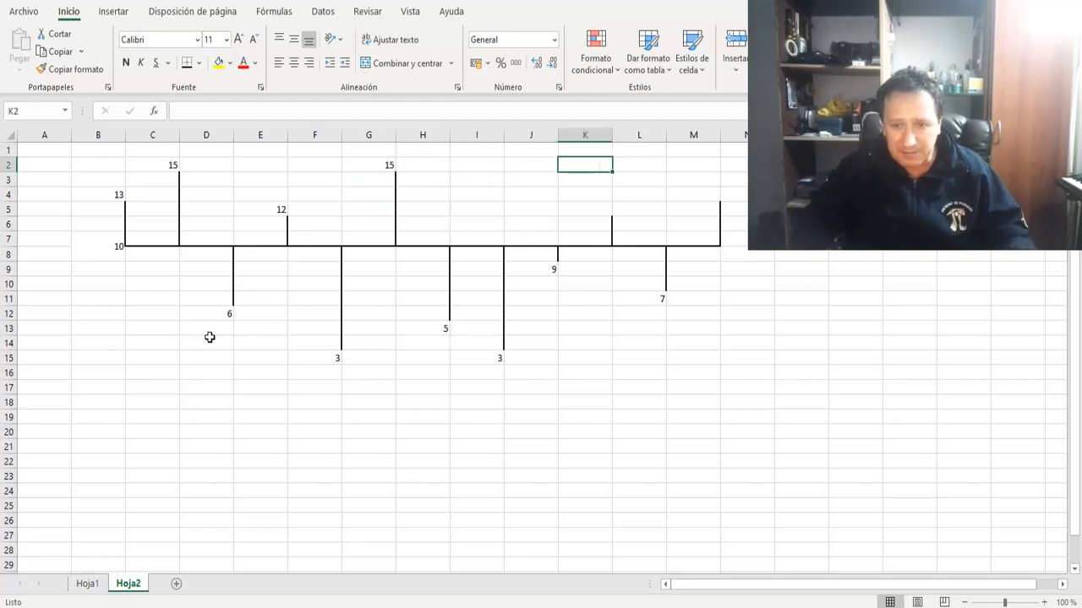
key("Down")
key("Down")
key("Down")
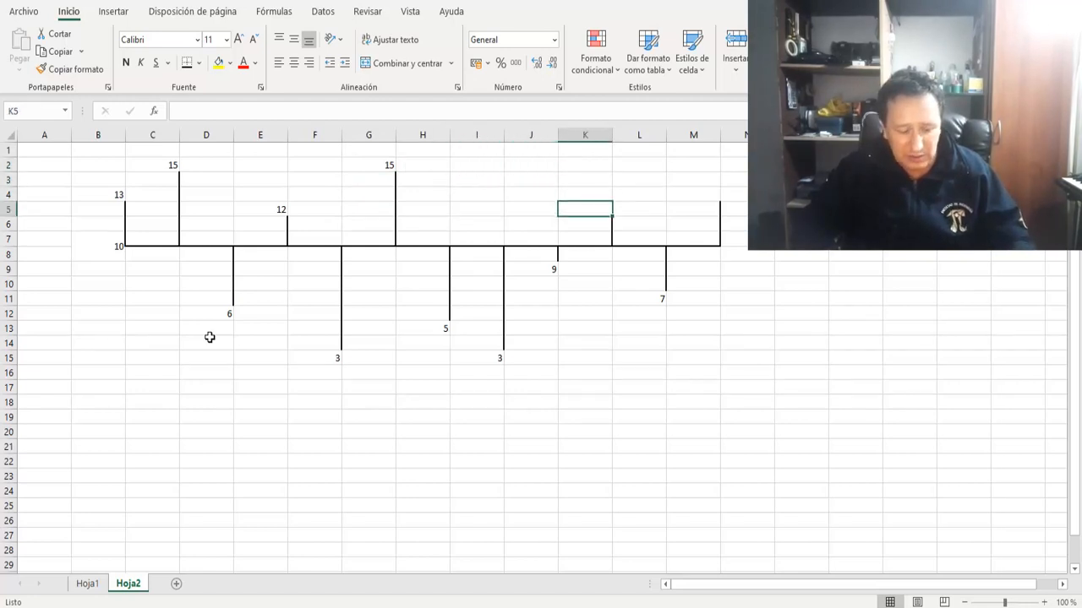
type("12")
- Enter 13 in M4 to label the line above the baseline's right end
key("Right")
key("Right")
key("Down")
key("Down")
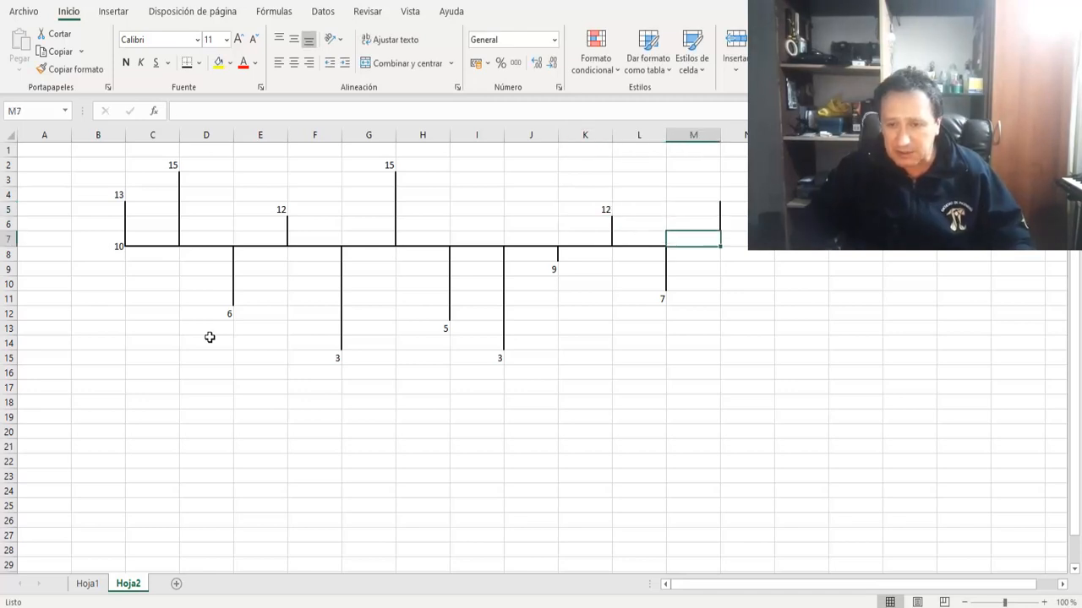
key("Up")
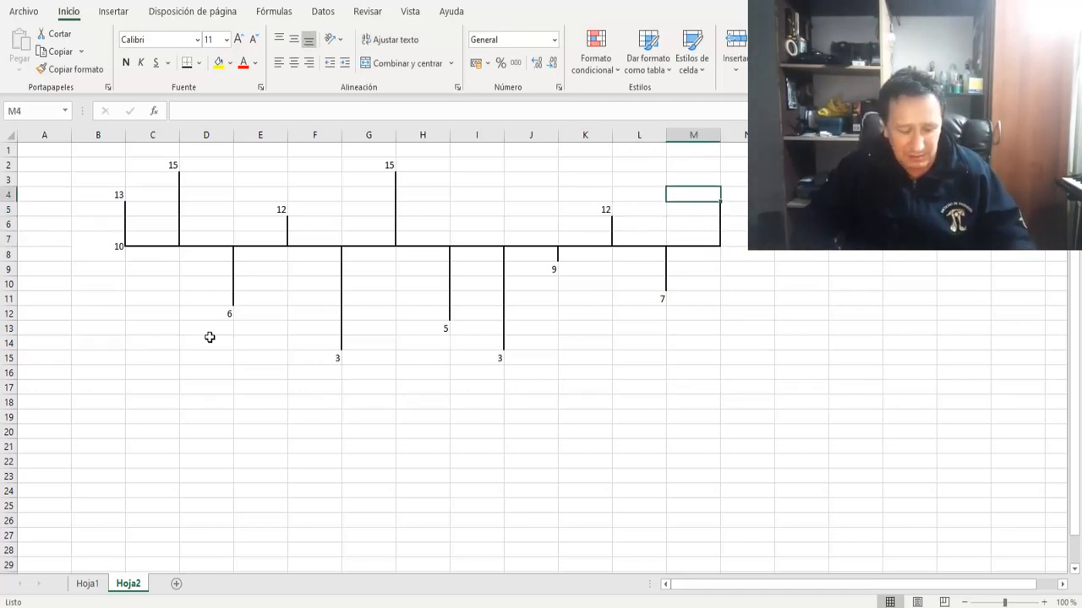
type("1")
key("Return")
key("Down")
key("Down")
key("Down")
key("Down")
key("Down")
key("Down")
key("Down")
key("Down")
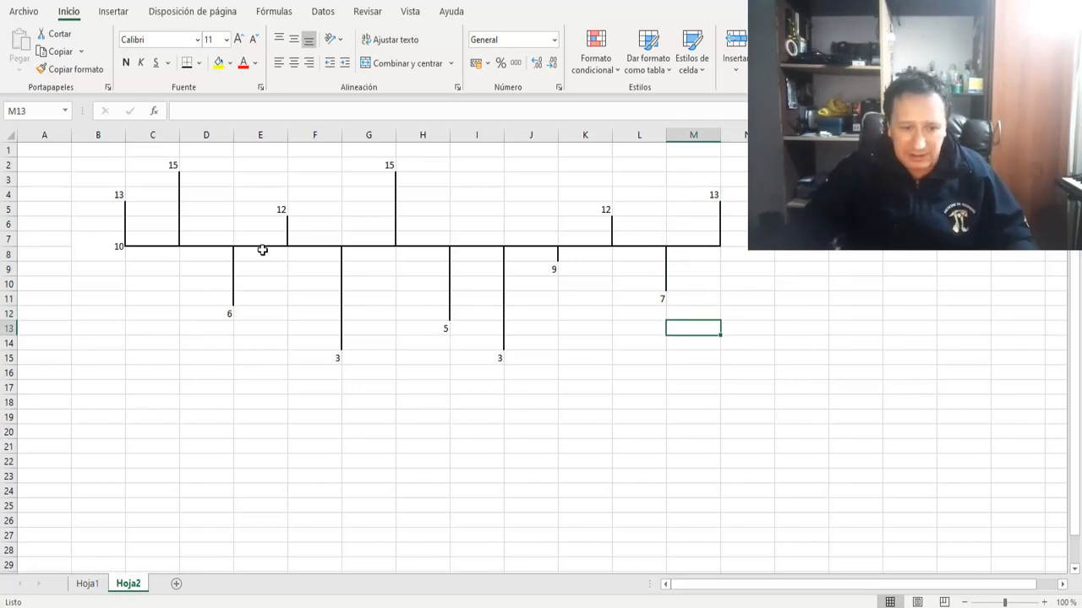
- Start the list of diagram values in row 17 with 13, 15, 6 and 12 in C17:F17
left_click(145, 387)
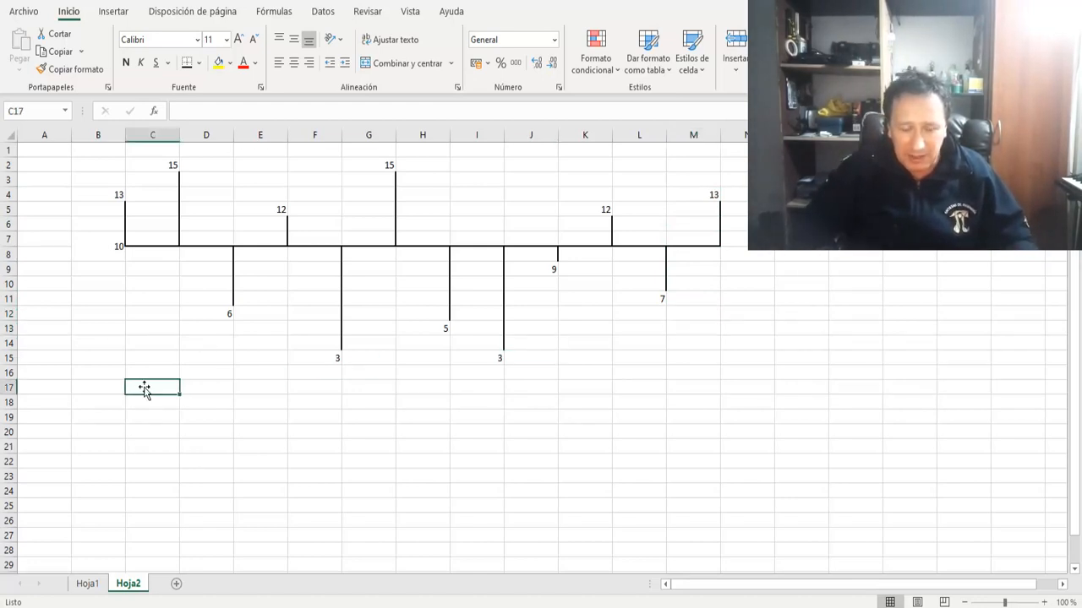
key("Left")
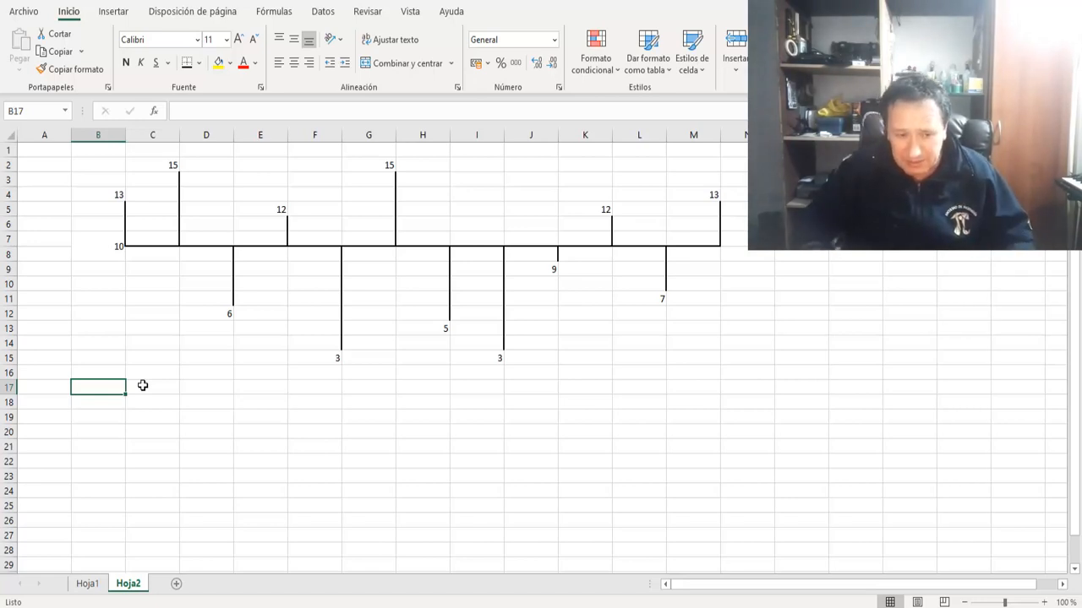
key("Right")
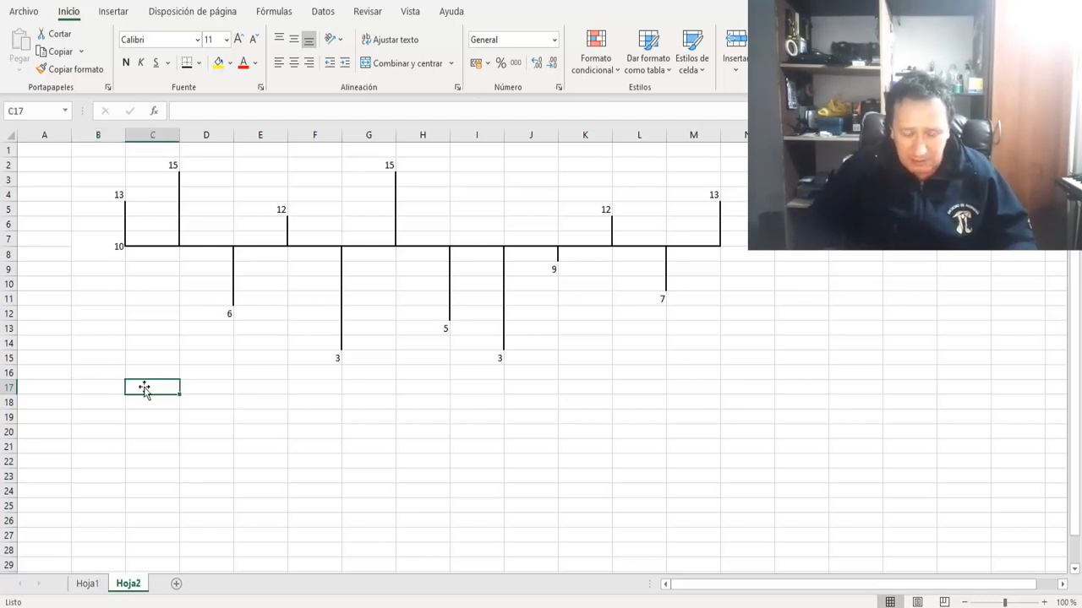
key("Left")
key("Right")
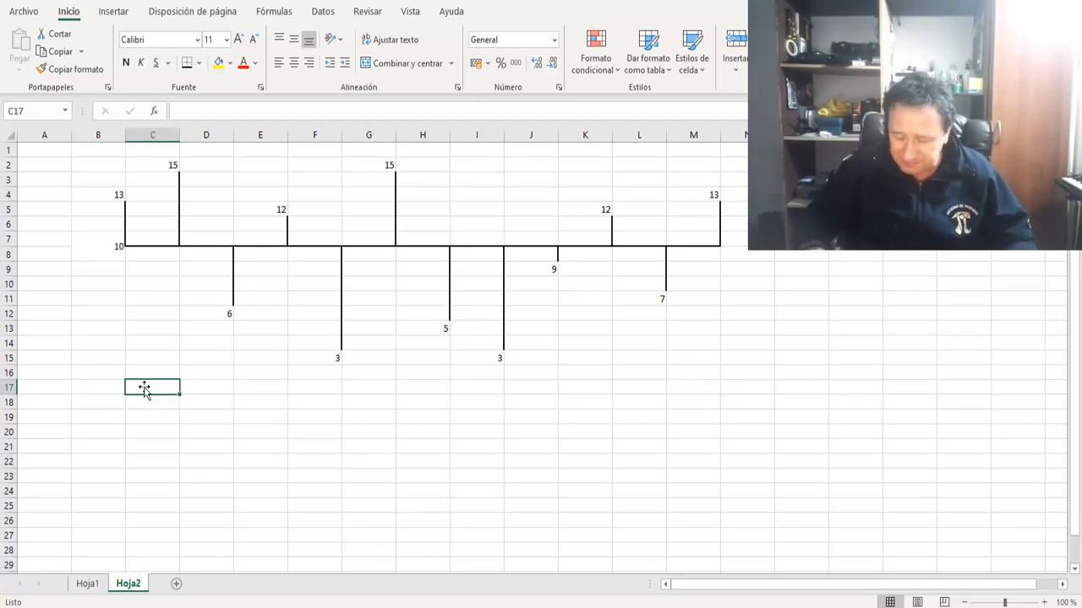
type("13")
key("Right")
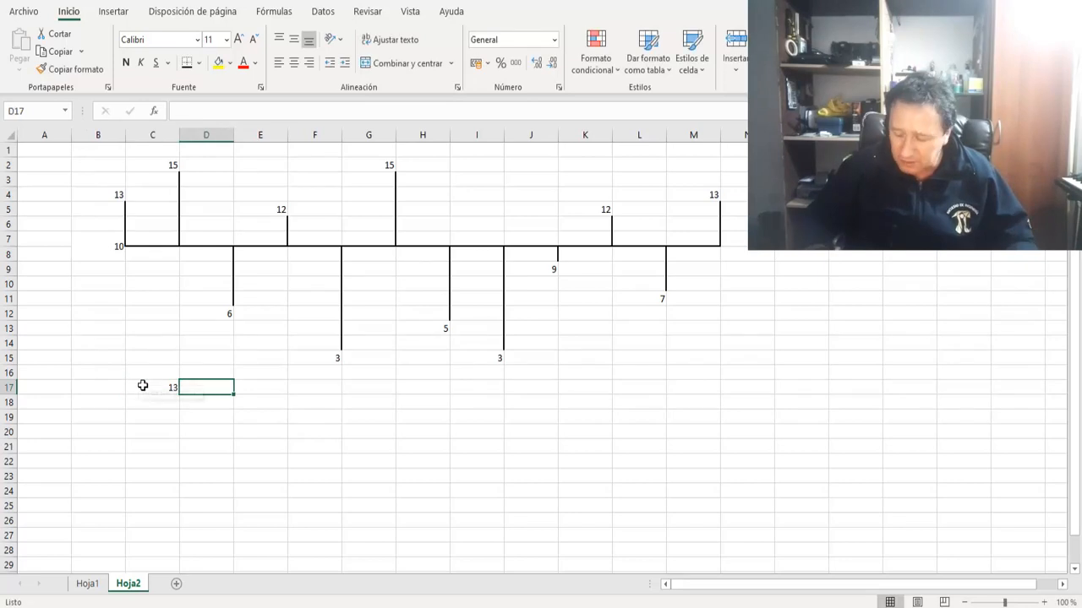
type("15")
key("Right")
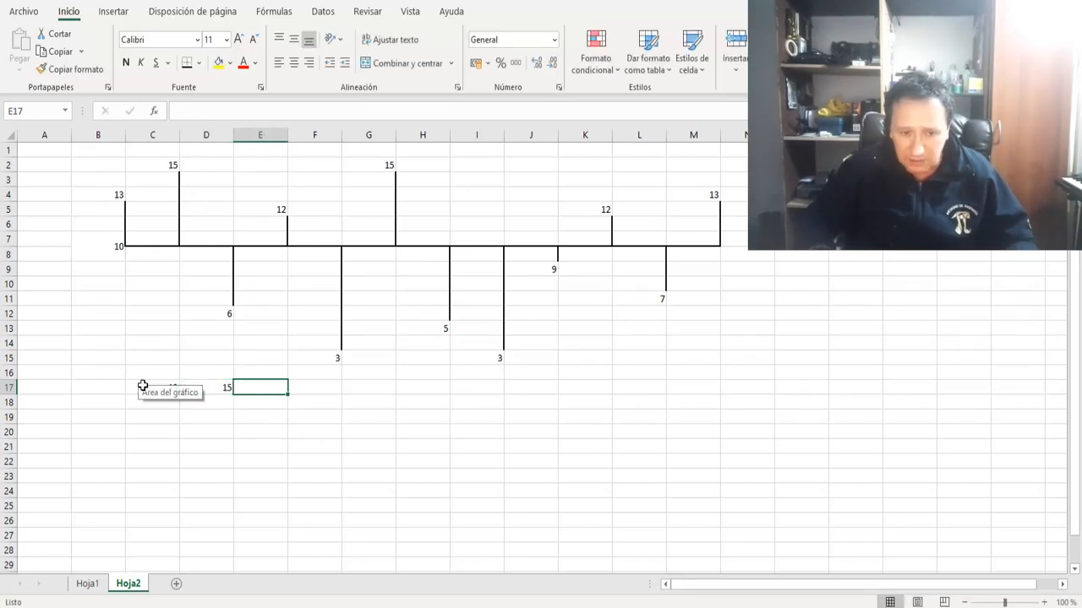
type("6")
key("Right")
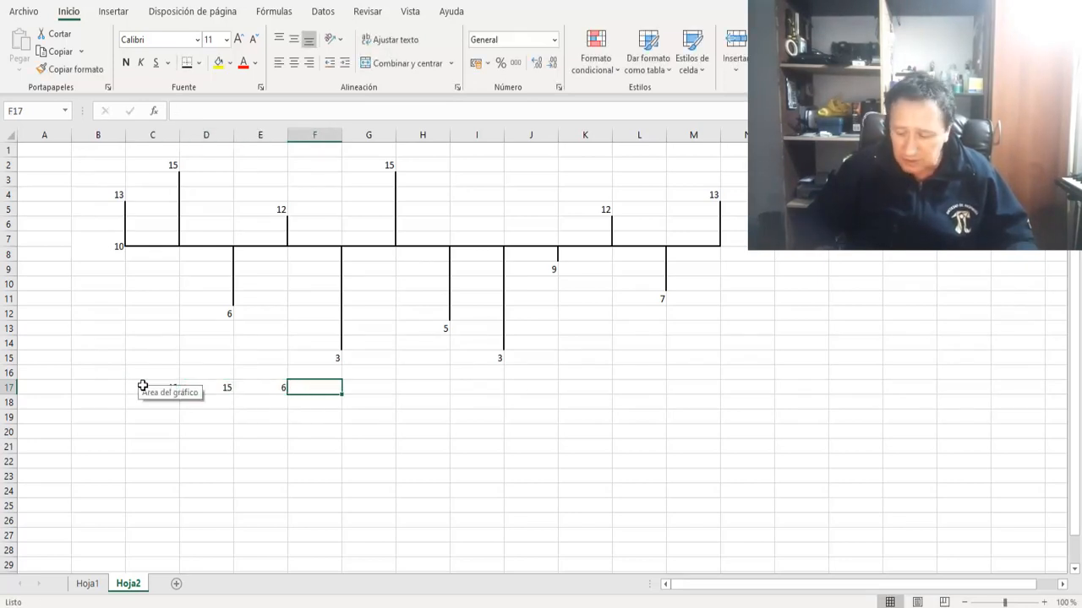
type("12")
key("Right")
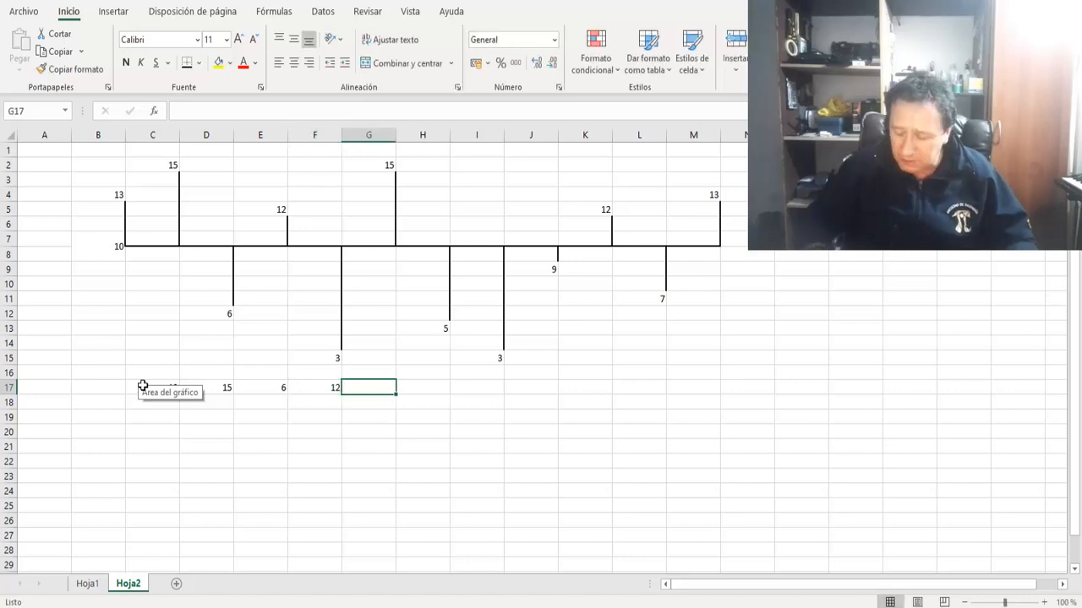
- Continue the row 17 value list with 3, 15, 5 and 3 in G17:J17
type("3")
key("Right")
type("15")
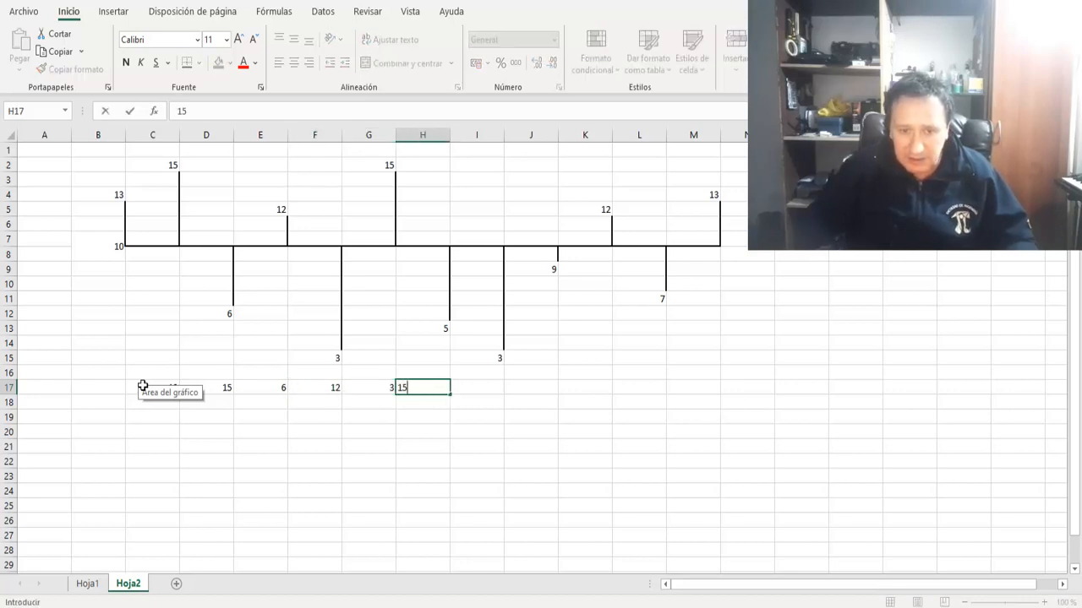
key("Right")
type("5")
key("Right")
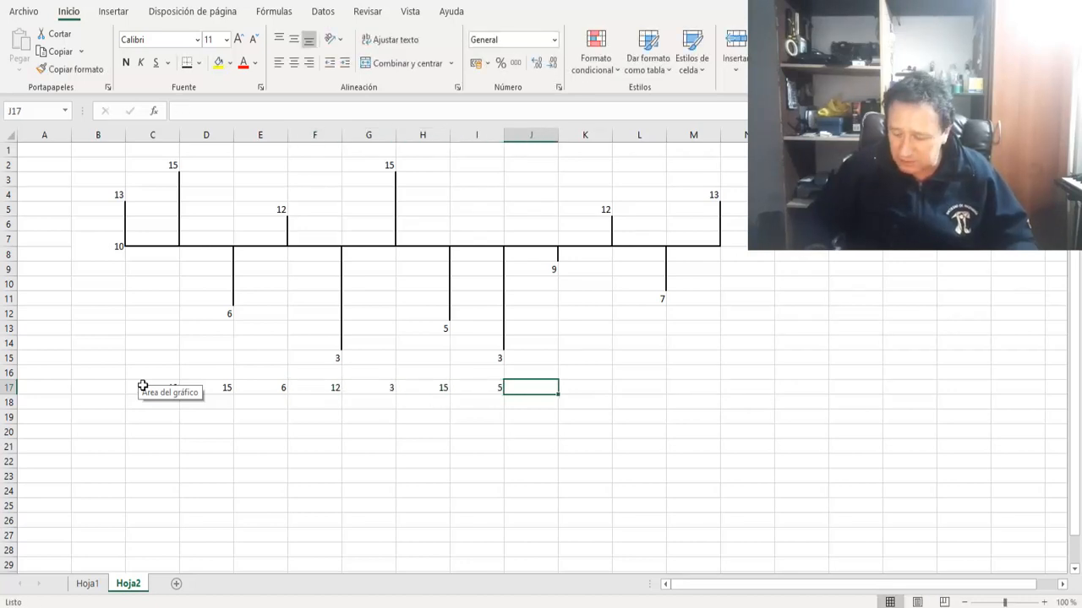
type("3")
key("Right")
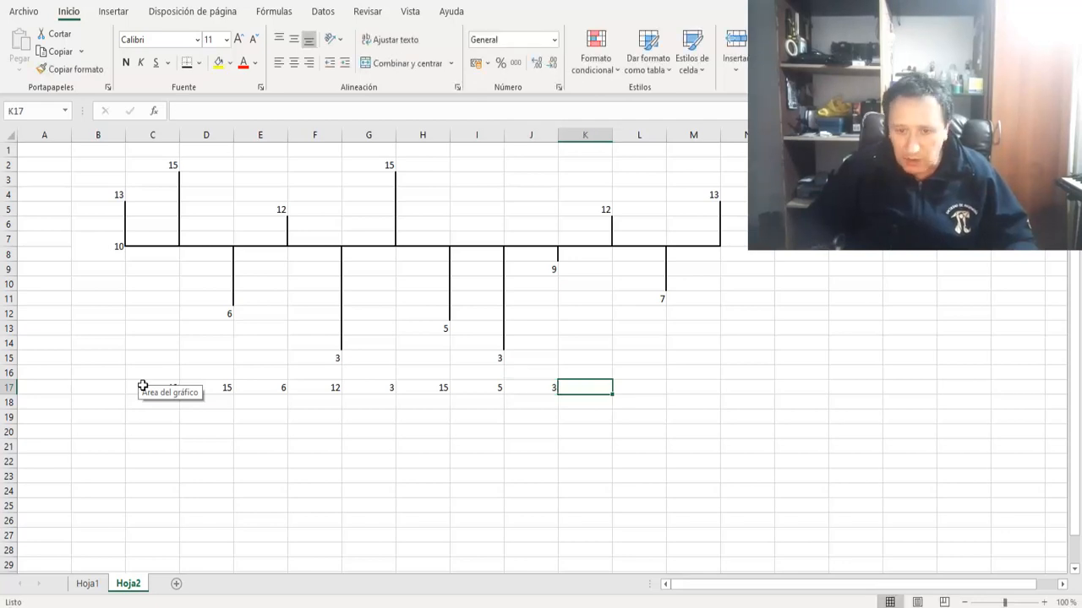
- Complete the row 17 value list with 9, 12, 7 and 13 in K17:N17
type("9")
key("Right")
type("12")
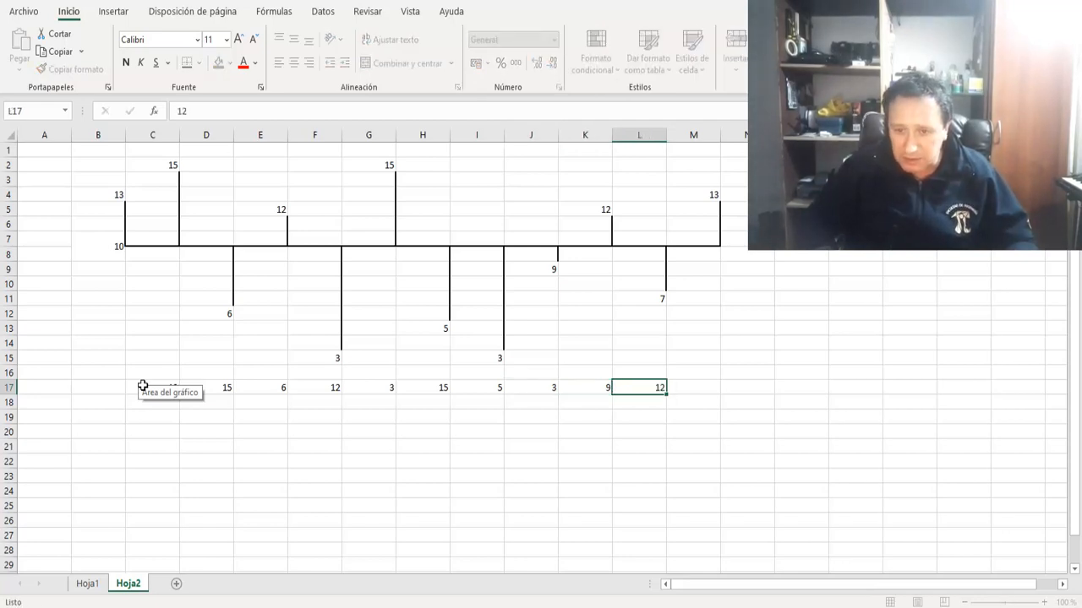
key("Right")
type("7")
key("Right")
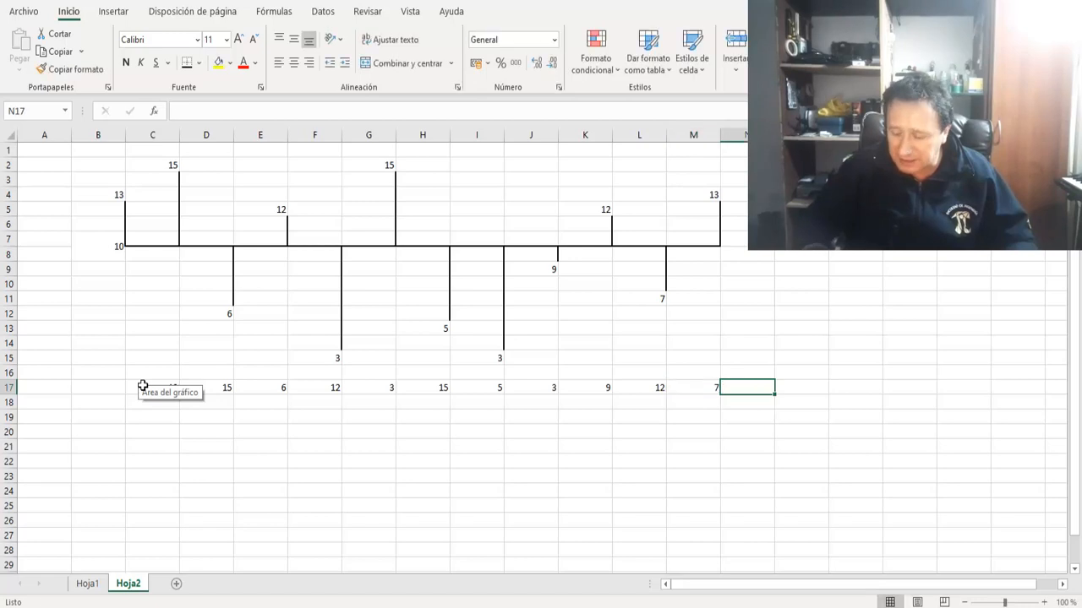
type("13")
key("Return")
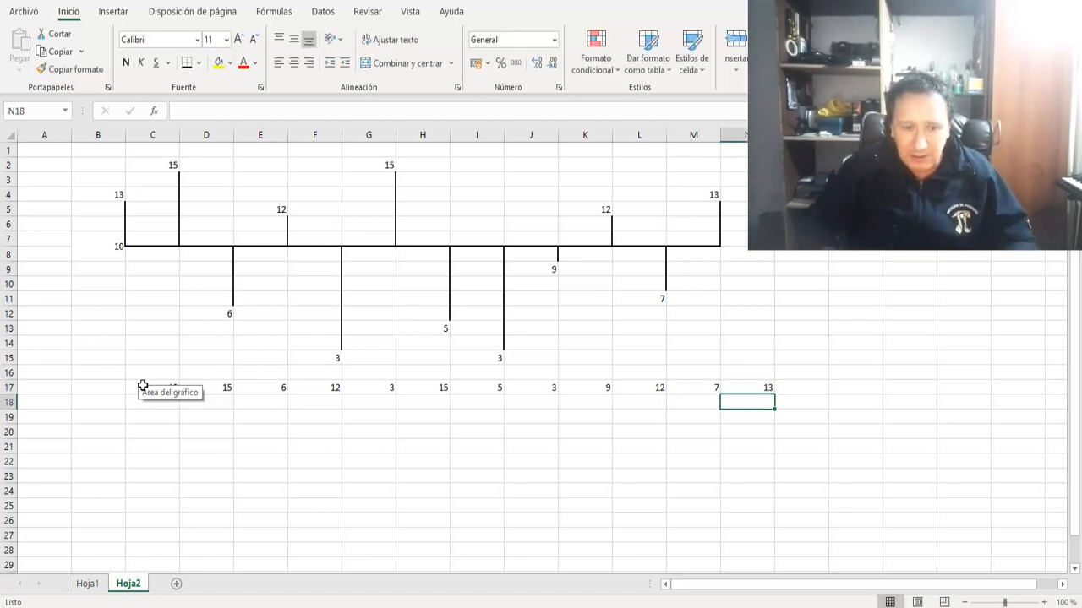
key("Up")
key("Left")
left_click(300, 447)
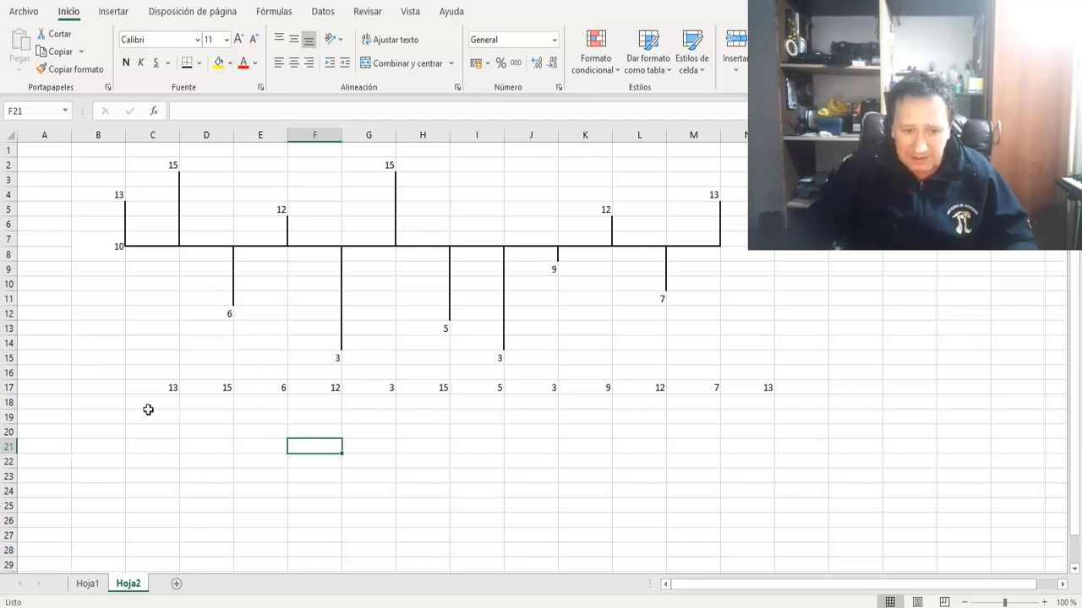
left_click(102, 420)
type("C")
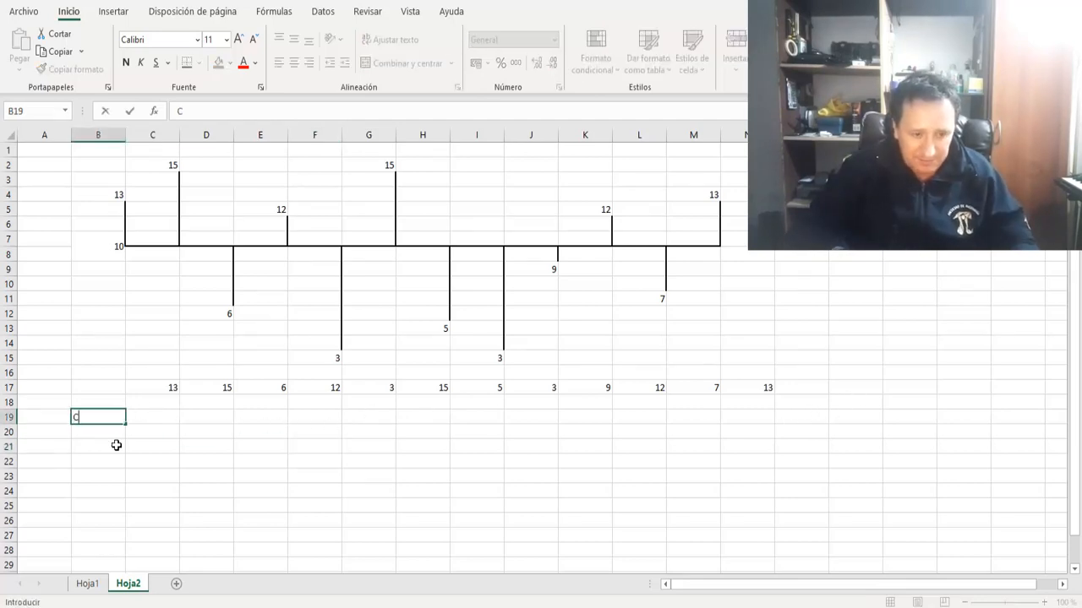
key("Escape")
type("C")
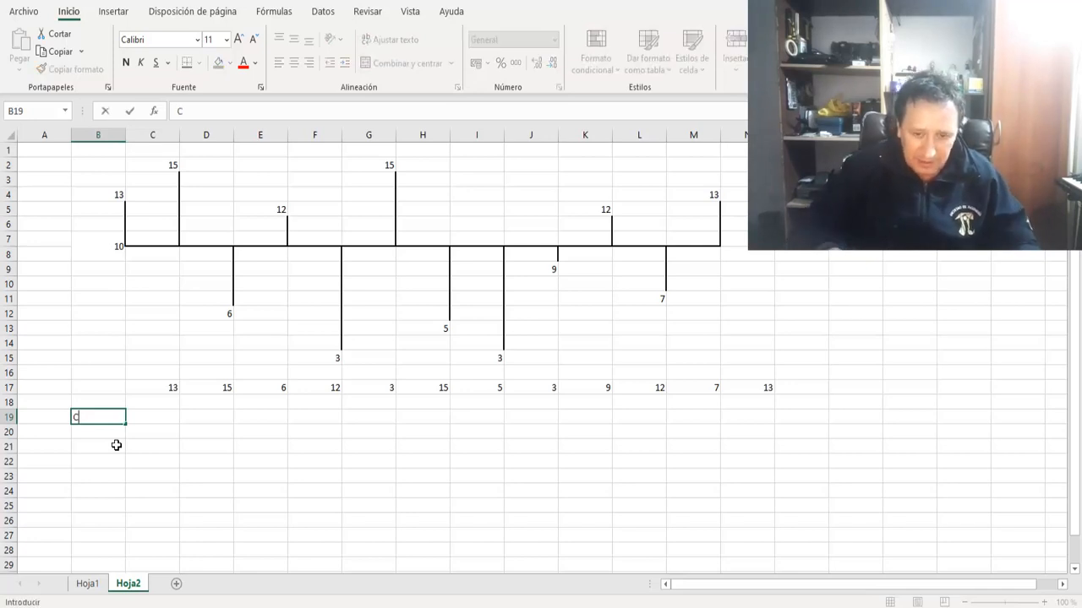
key("Escape")
- Count the values listed in C17:N17 with a CONTAR formula in B19
type("+co")
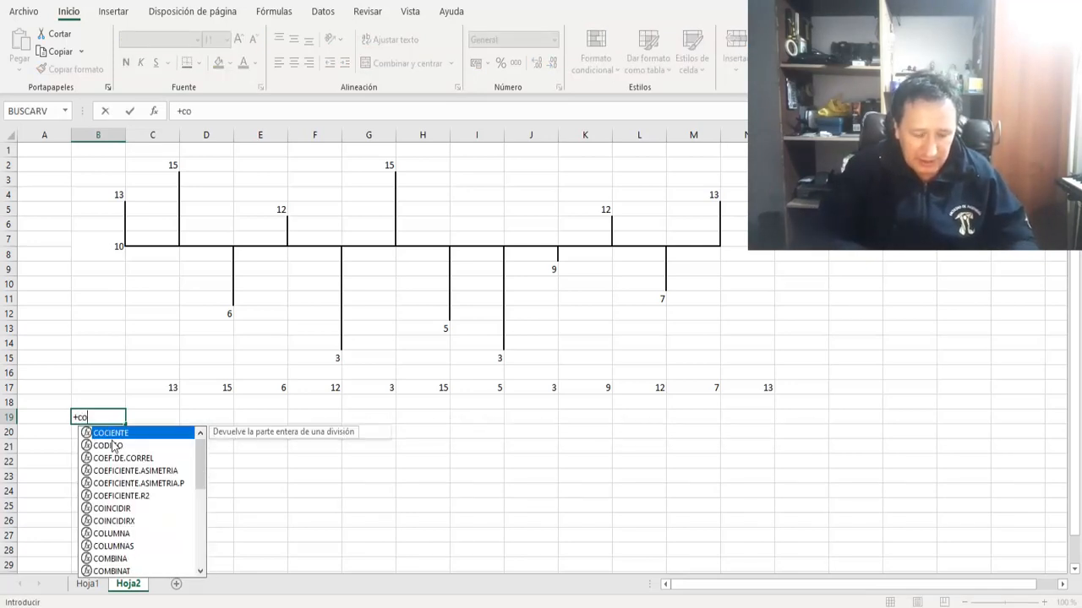
type("ntar(")
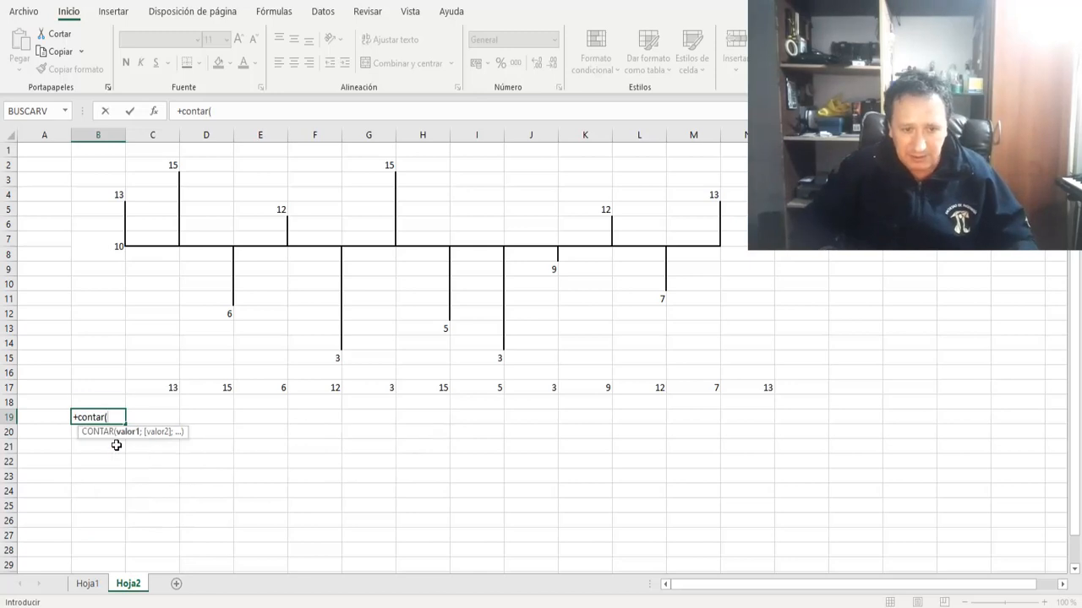
key("Up")
key("Up")
key("Right")
key("shift+Right")
key("shift+Right")
key("shift+Right")
key("shift+Right")
key("shift+Right")
key("shift+Right")
key("shift+Right")
key("shift+Right")
key("shift+Right")
key("shift+Right")
key("shift+Right")
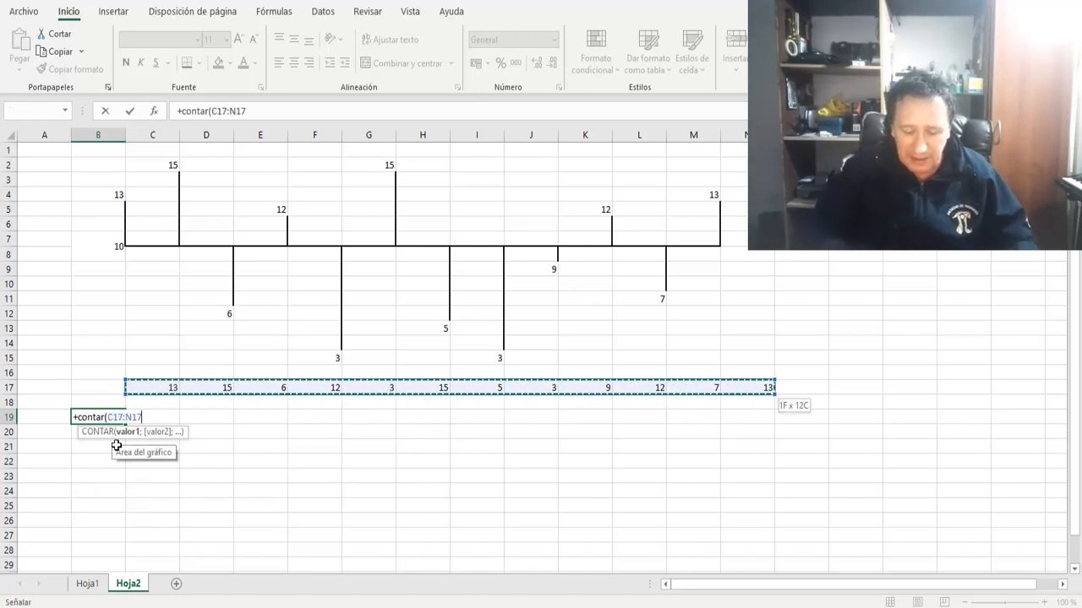
type(")")
key("Return")
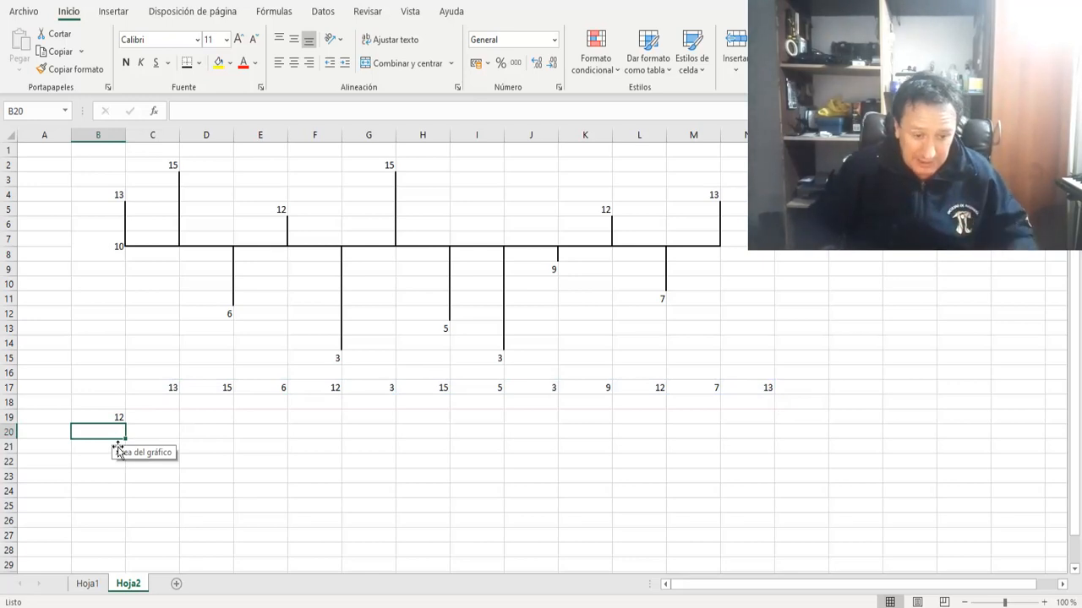
- Label A19 as Cantidad and A20 as Promedio
key("Up")
key("Left")
type("Cnatidad")
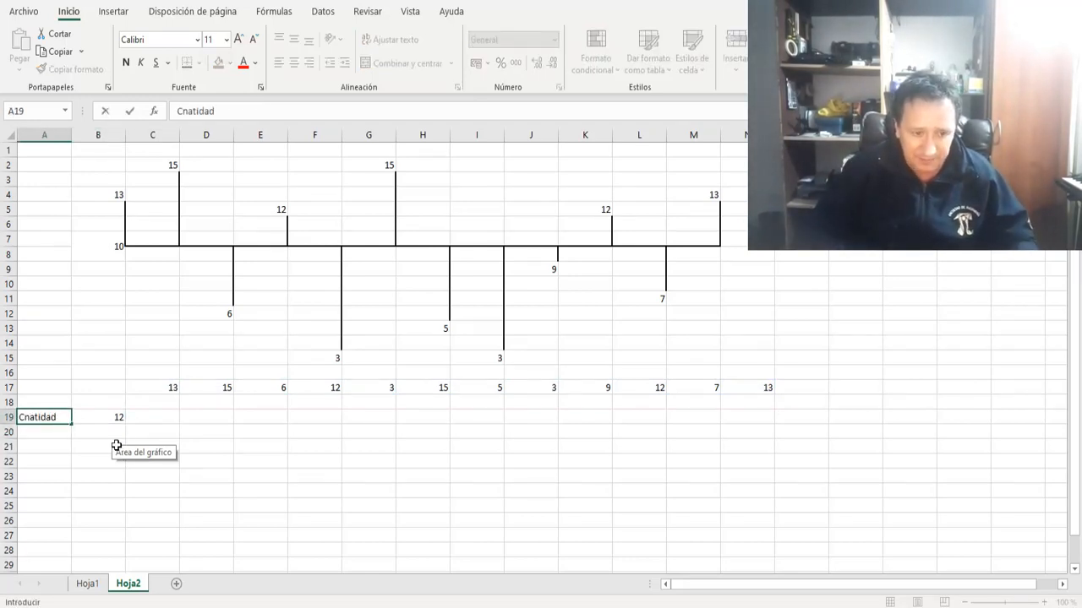
type("nt")
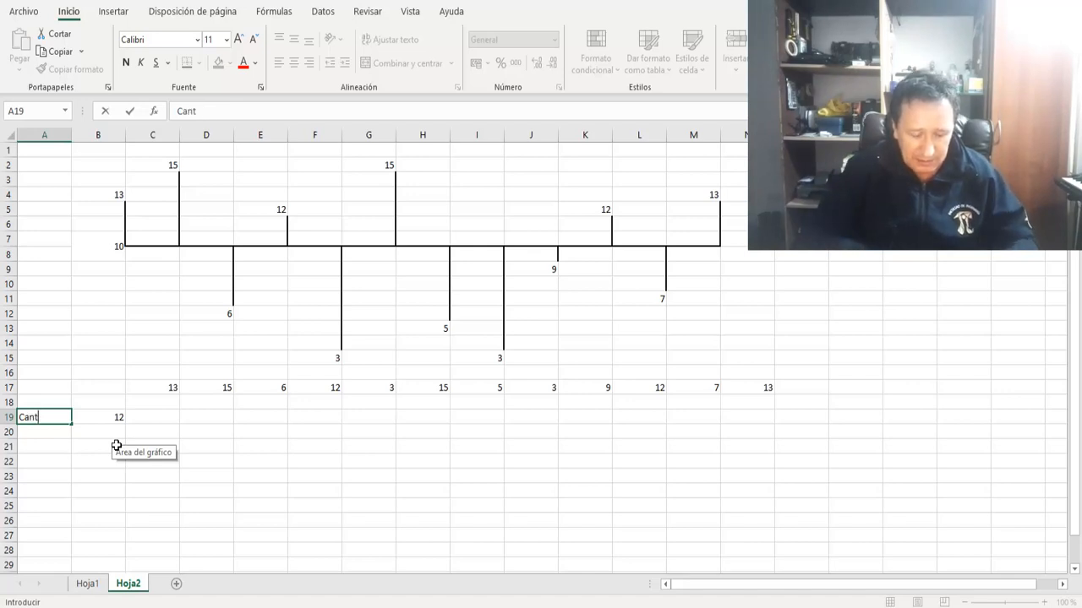
type("idad")
key("Return")
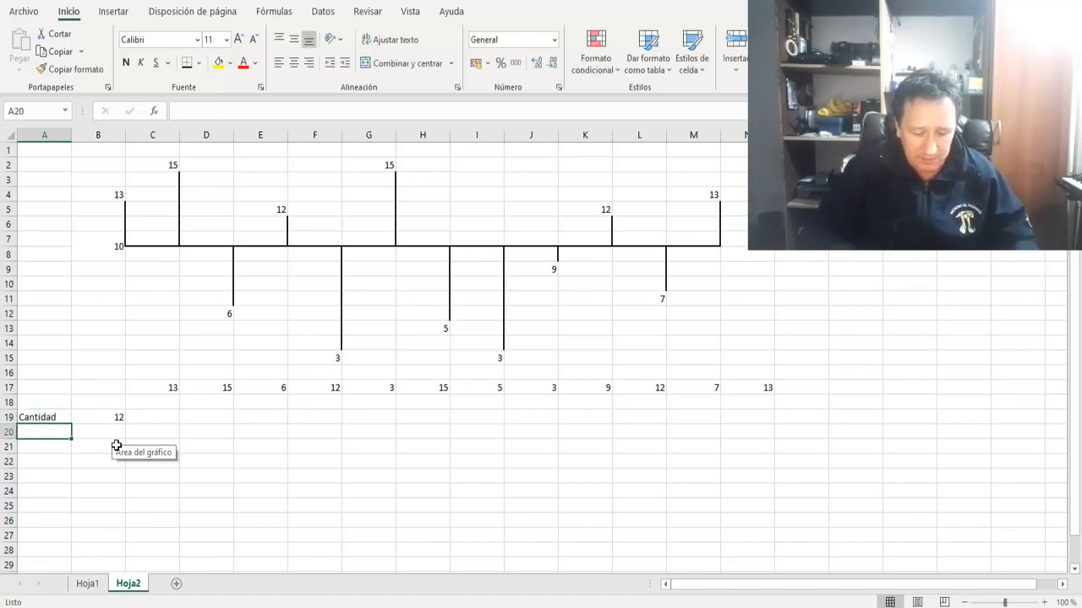
type("Promedio")
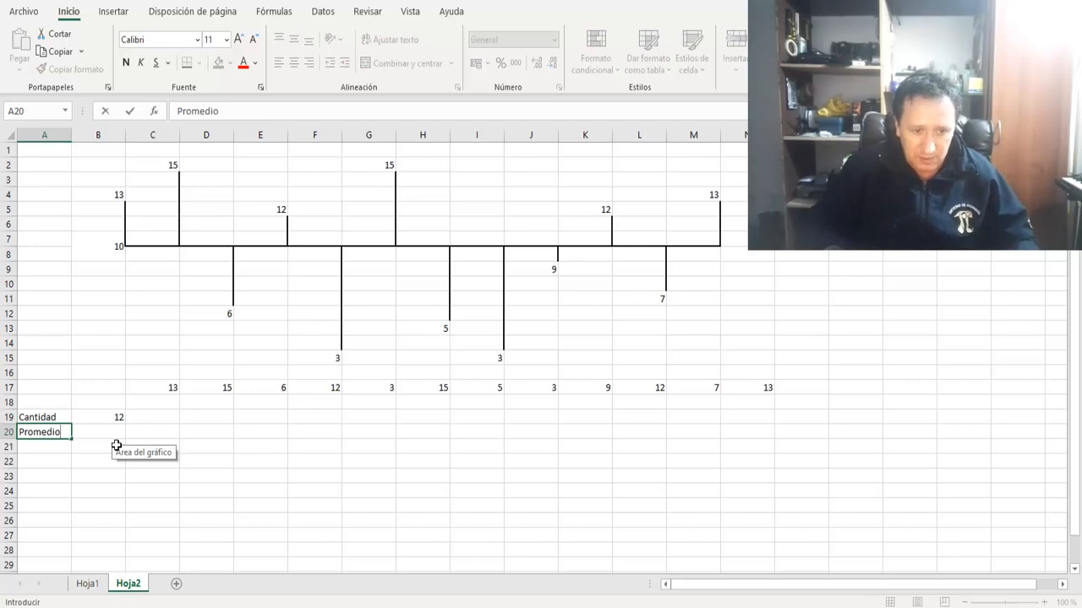
key("Tab")
- Calculate the average of C17:N17 with a PROMEDIO formula in B20
type("+")
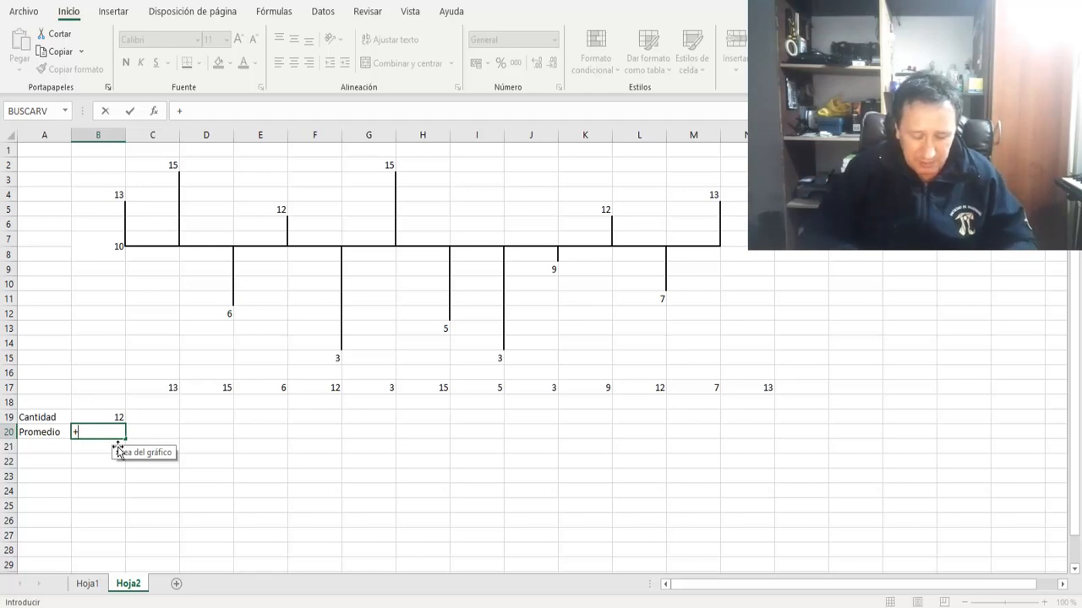
type("promedio(")
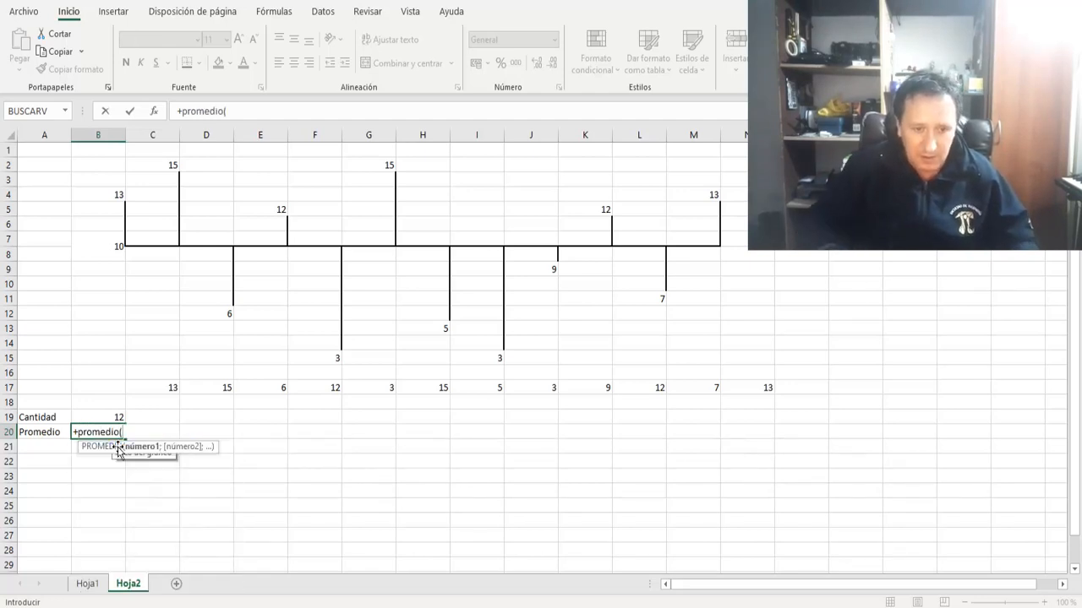
key("Up")
key("Up")
key("Up")
key("Right")
key("shift+Right")
key("shift+Right")
key("shift+Right")
key("shift+Right")
key("shift+Right")
key("shift+Right")
key("shift+Right")
key("shift+Right")
key("shift+Right")
key("shift+Right")
key("shift+Right")
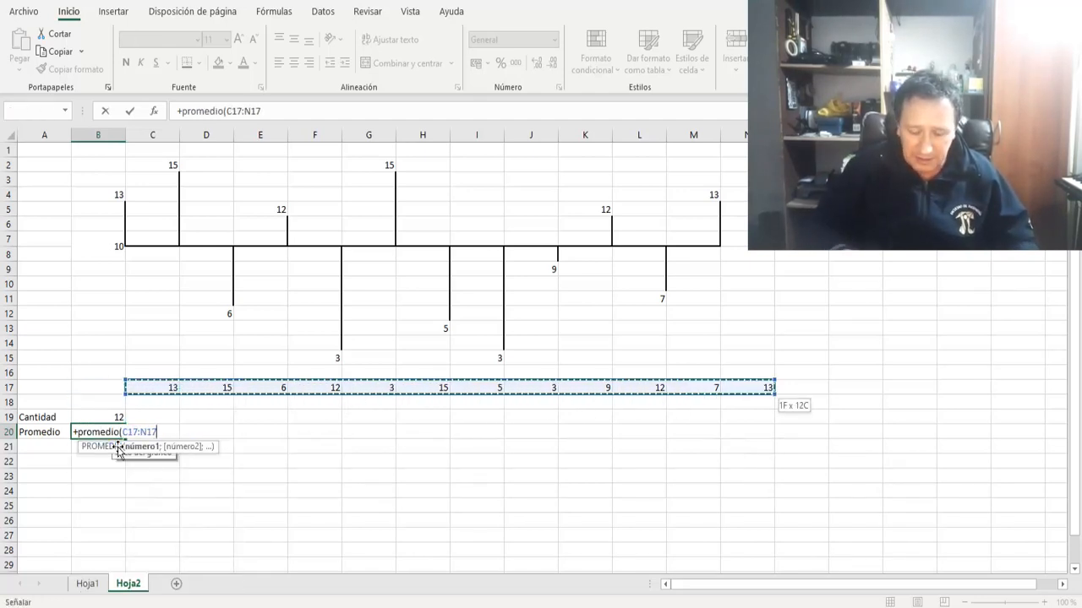
key("Return")
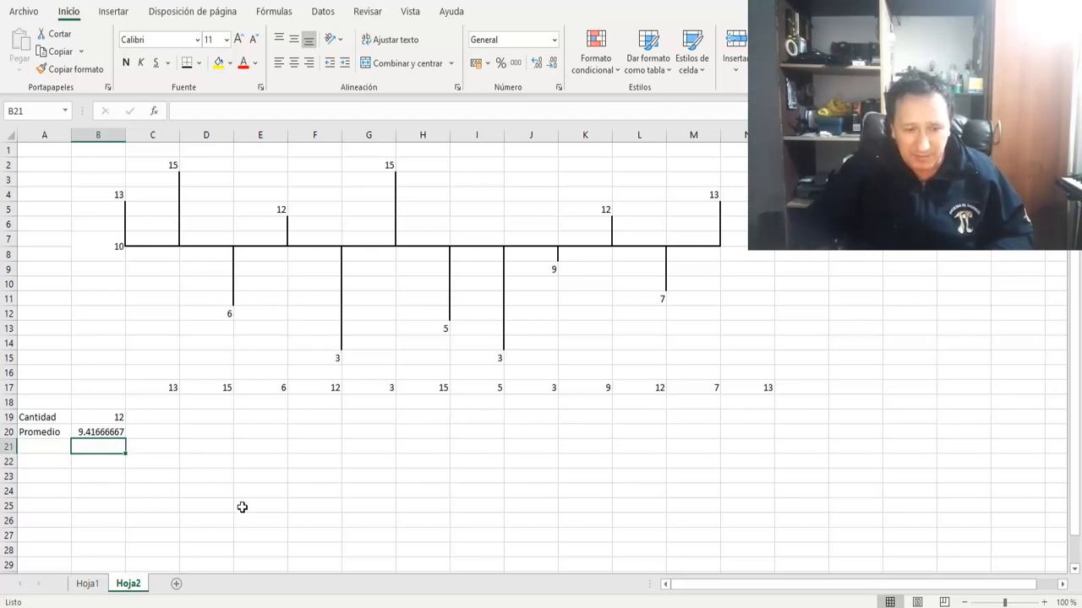
key("Left")
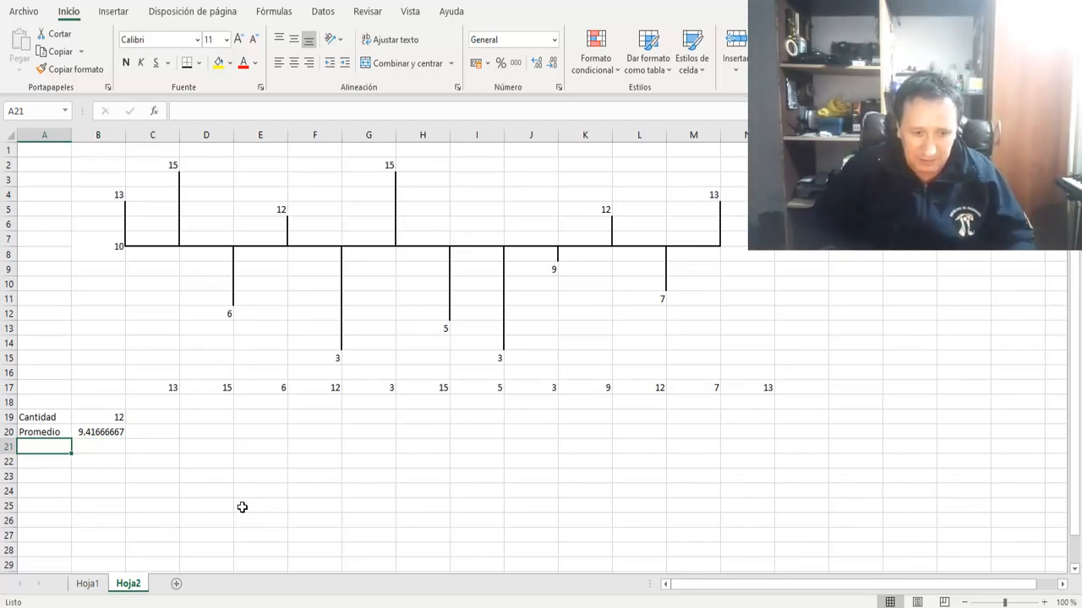
key("Up")
key("Right")
key("Right")
key("Up")
key("Up")
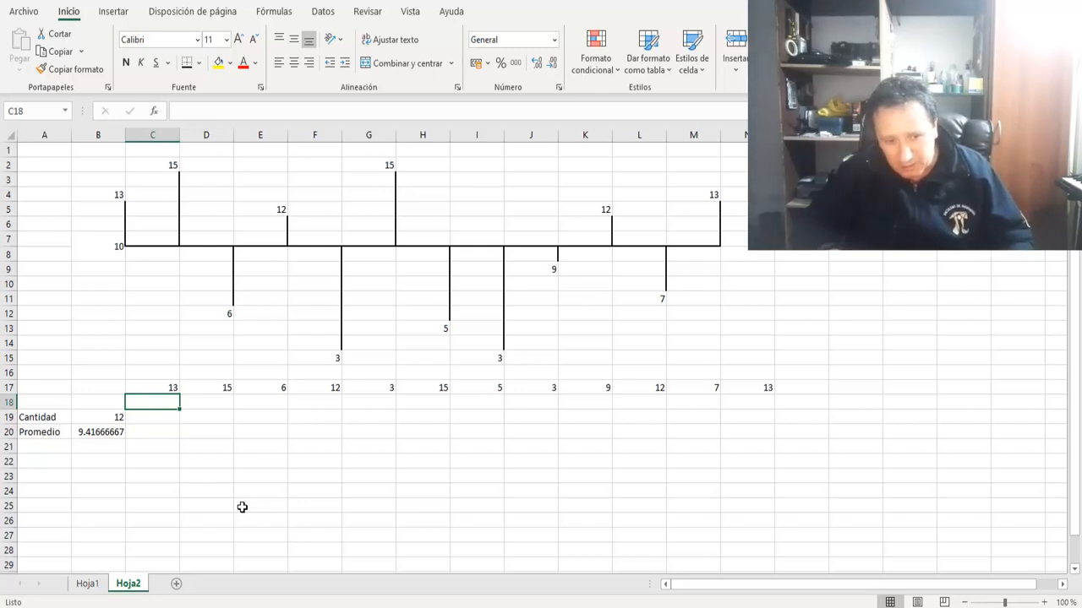
key("Down")
key("Left")
key("Down")
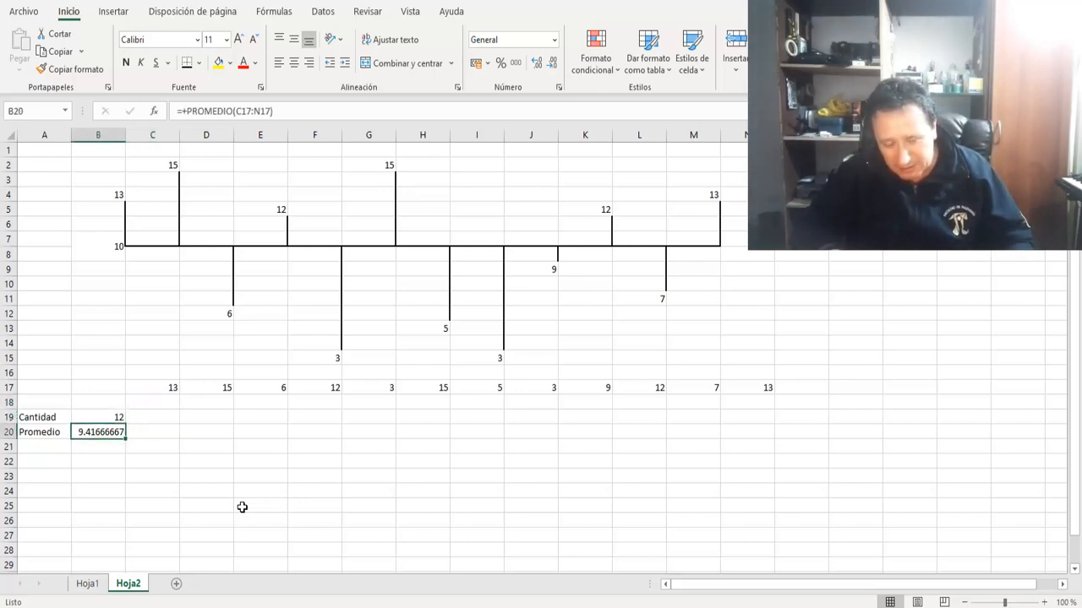
key("Up")
key("Right")
key("Up")
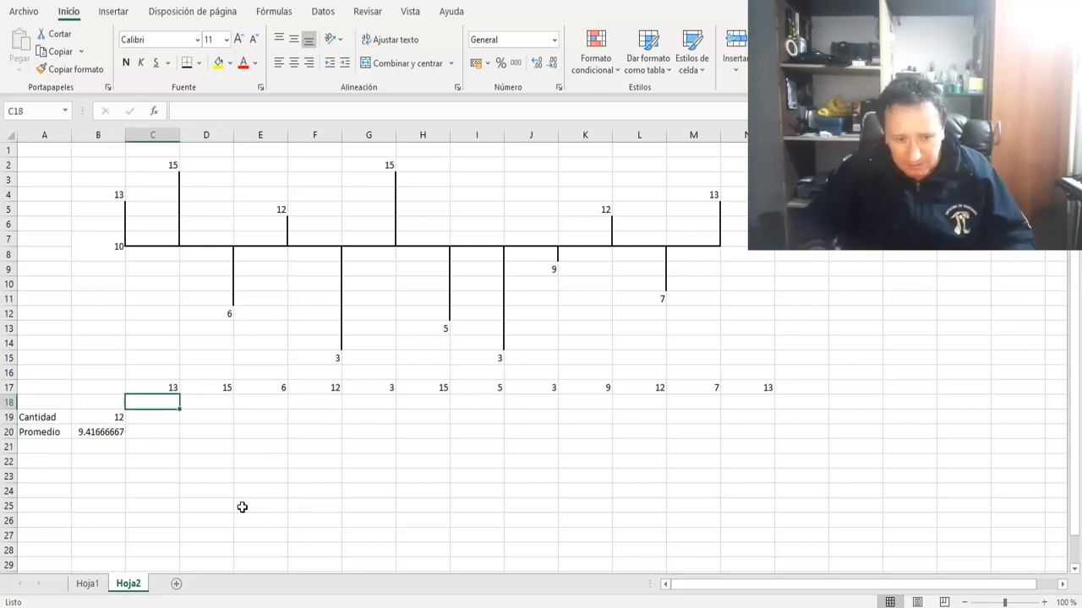
key("Up")
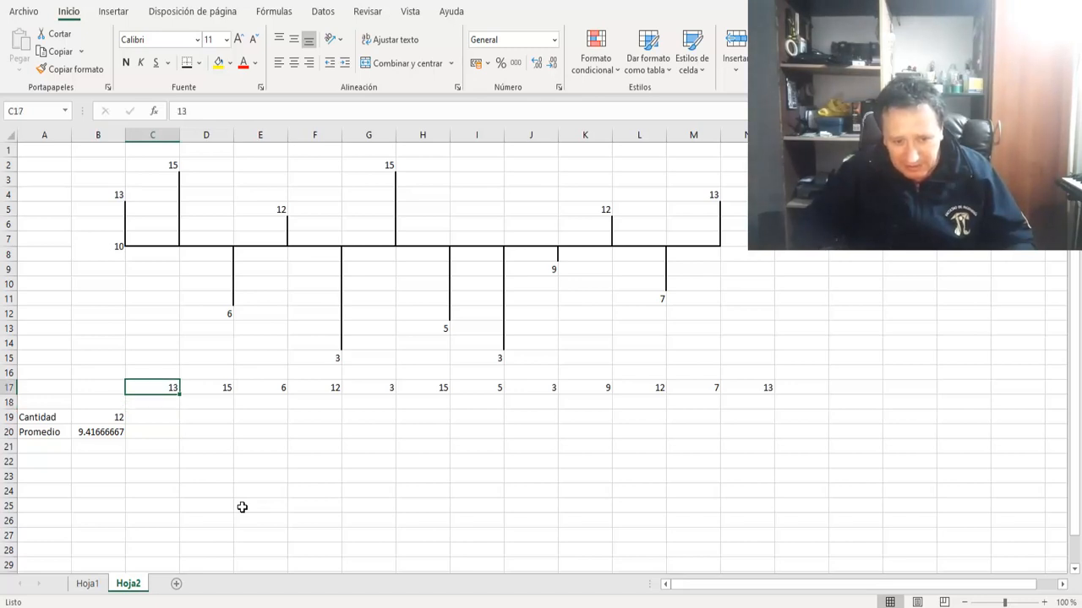
key("Down")
key("Up")
key("Down")
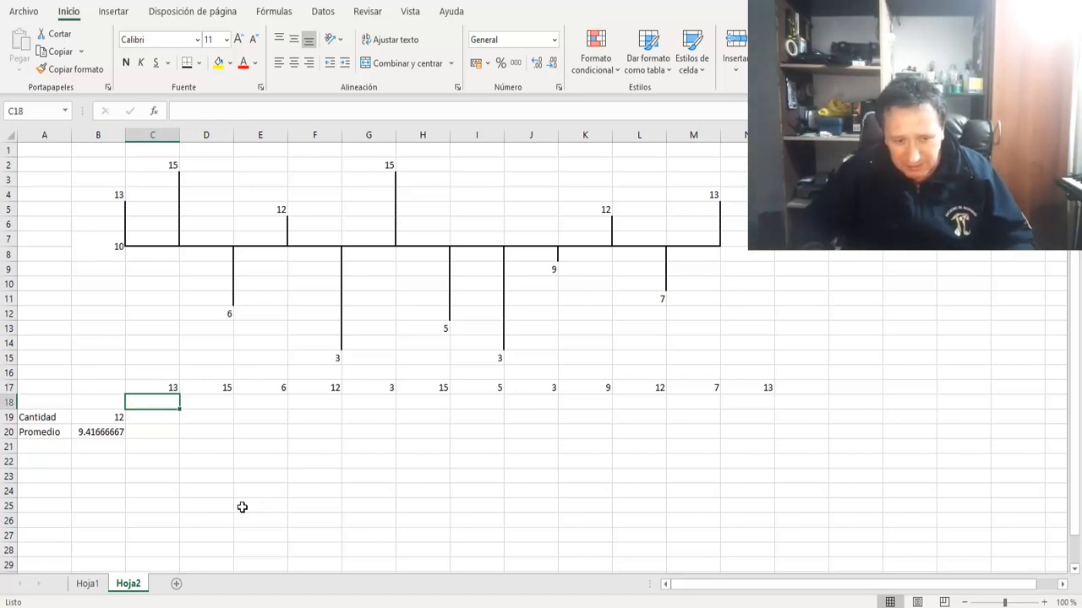
- Link C18 to the average in B20 using the absolute reference $B$20
key("Down")
key("Up")
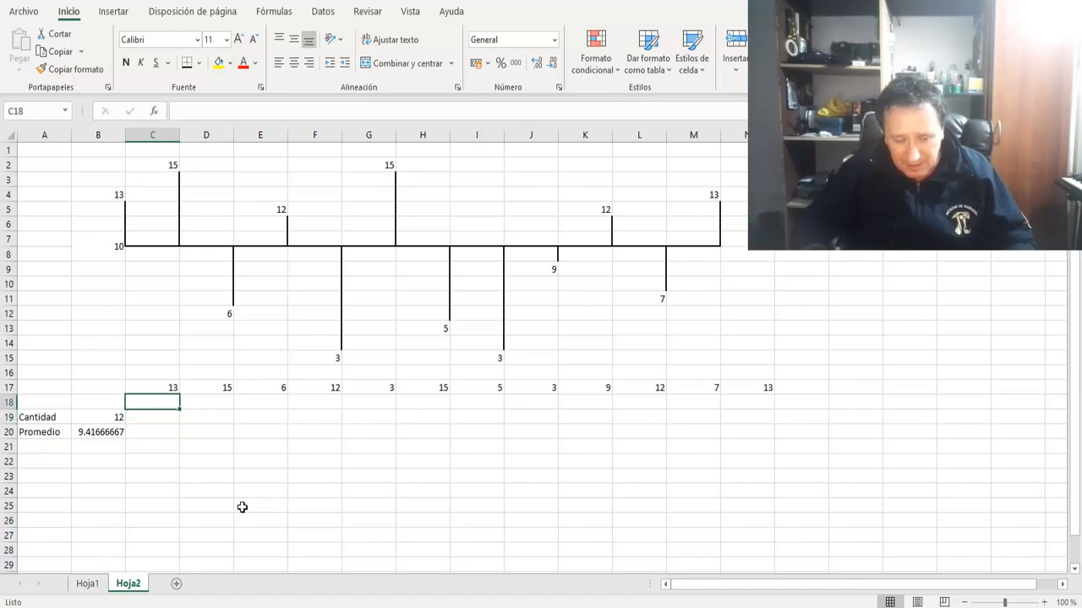
type("=+")
key("Left")
key("Down")
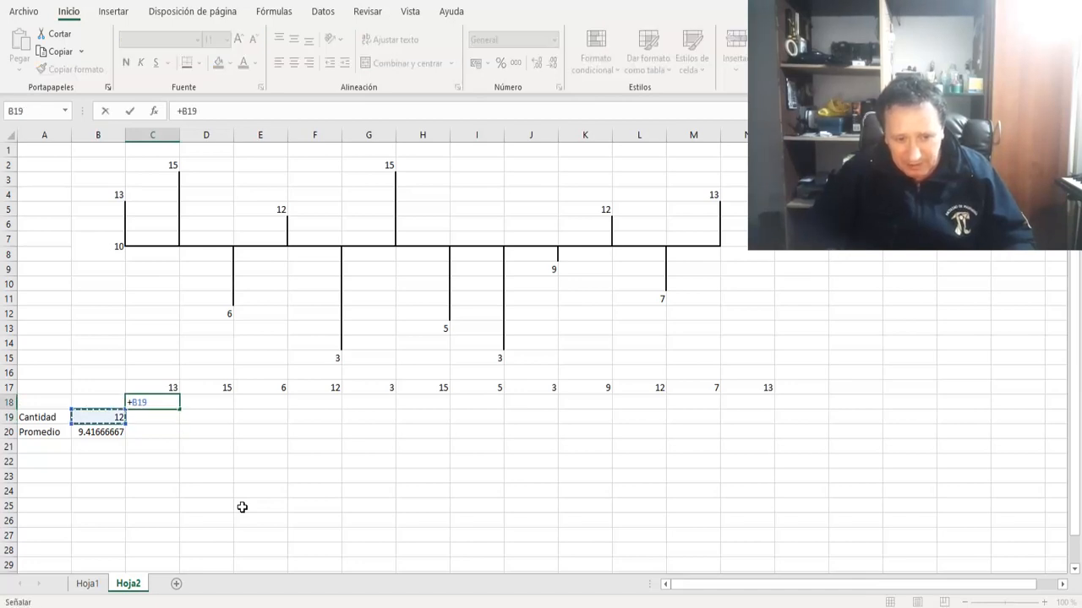
key("Down")
key("Return")
key("F2")
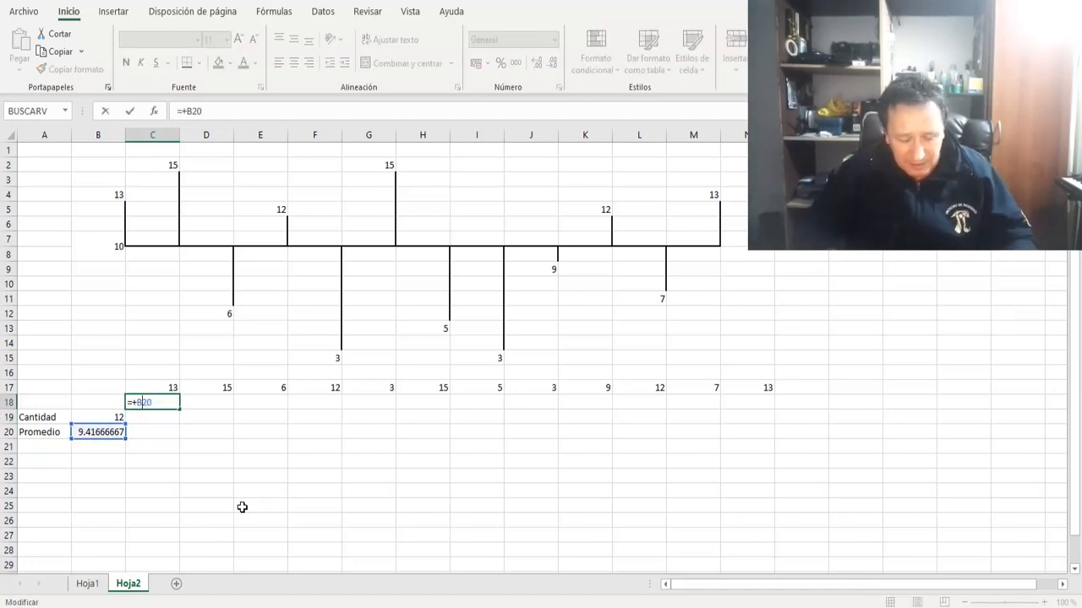
key("F4")
key("Return")
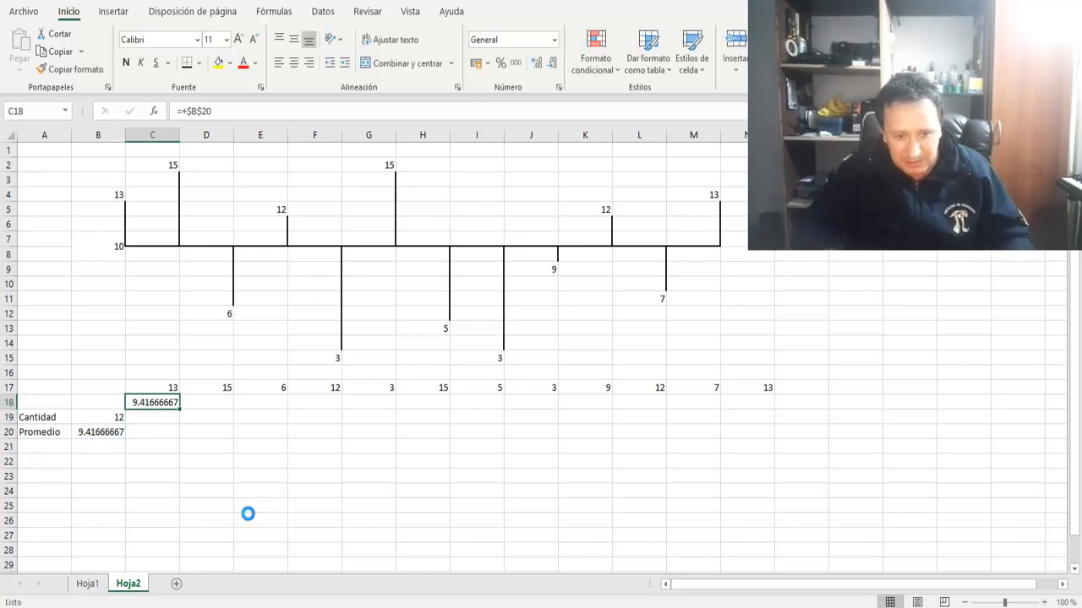
- Copy the average reference from C18 across row 18 through N18
key("ctrl+c")
key("shift+Right")
key("shift+Right")
key("shift+Right")
key("shift+Right")
key("shift+Right")
key("shift+Right")
key("shift+Right")
key("shift+Right")
key("shift+Right")
key("shift+Right")
key("shift+Right")
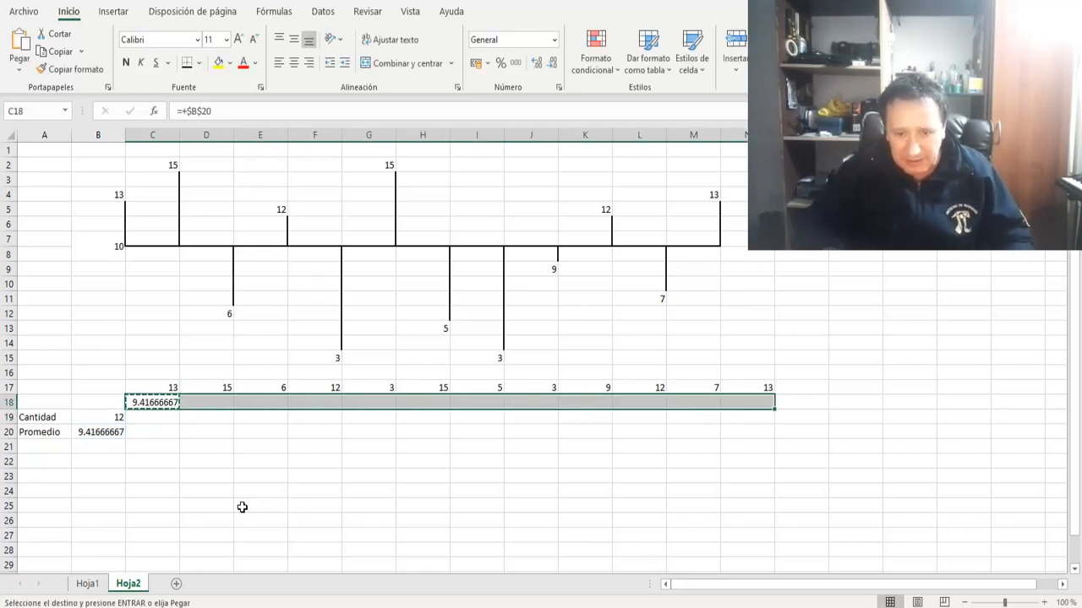
key("Return")
- Insert two blank rows at row 19, above the Cantidad and Promedio rows
key("Right")
key("Down")
key("Left")
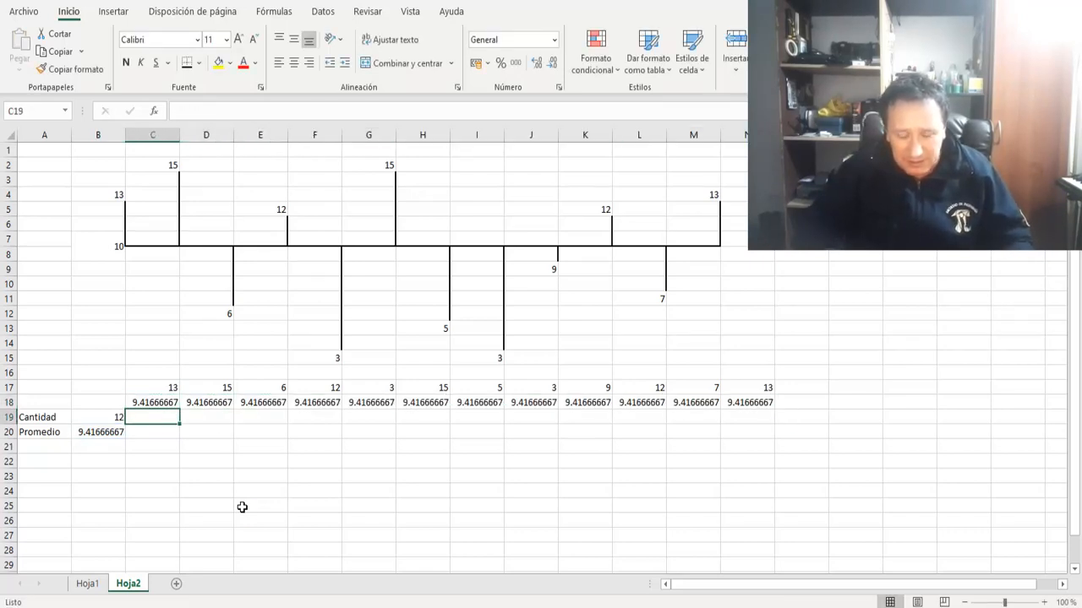
key("Left")
key("alt+h")
key("i")
key("r")
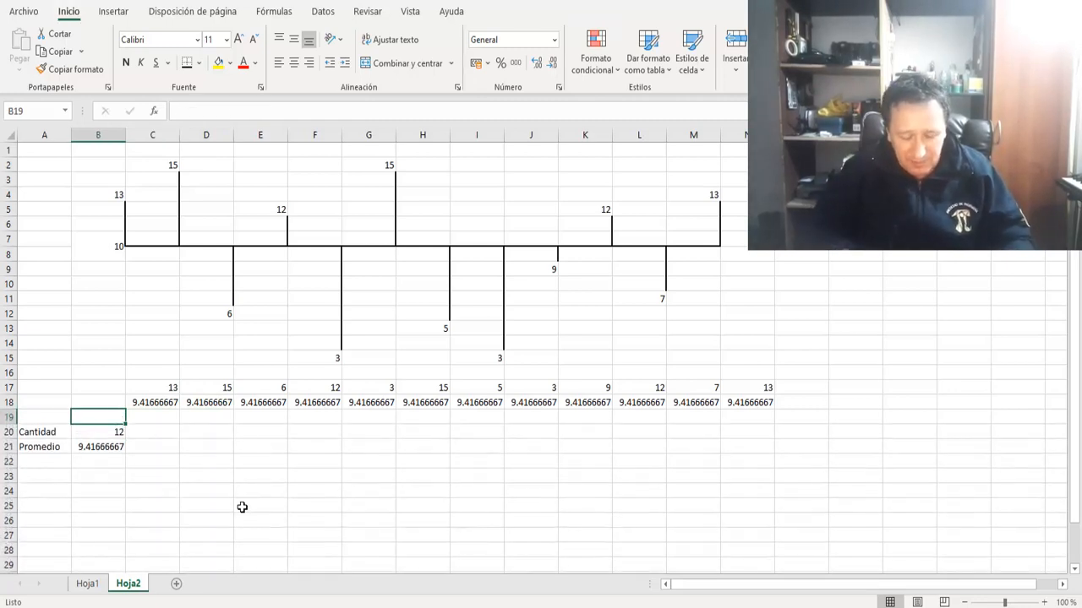
key("F4")
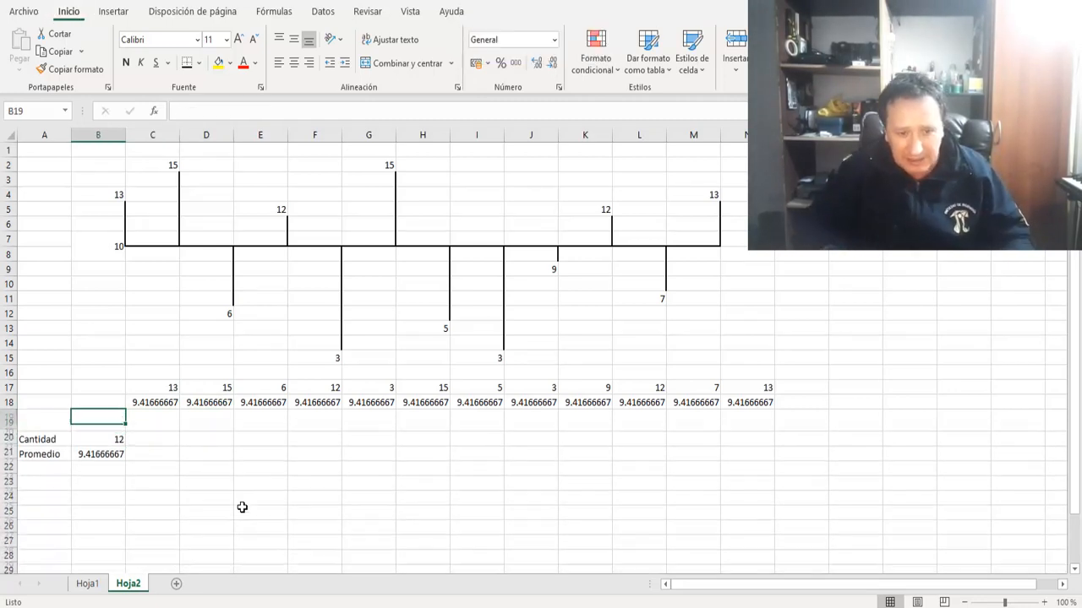
- Examine the average references in row 18 against the row 17 values and the PROMEDIO formula in B22
key("Up")
key("Right")
key("Right")
key("Up")
key("Left")
key("Down")
key("Down")
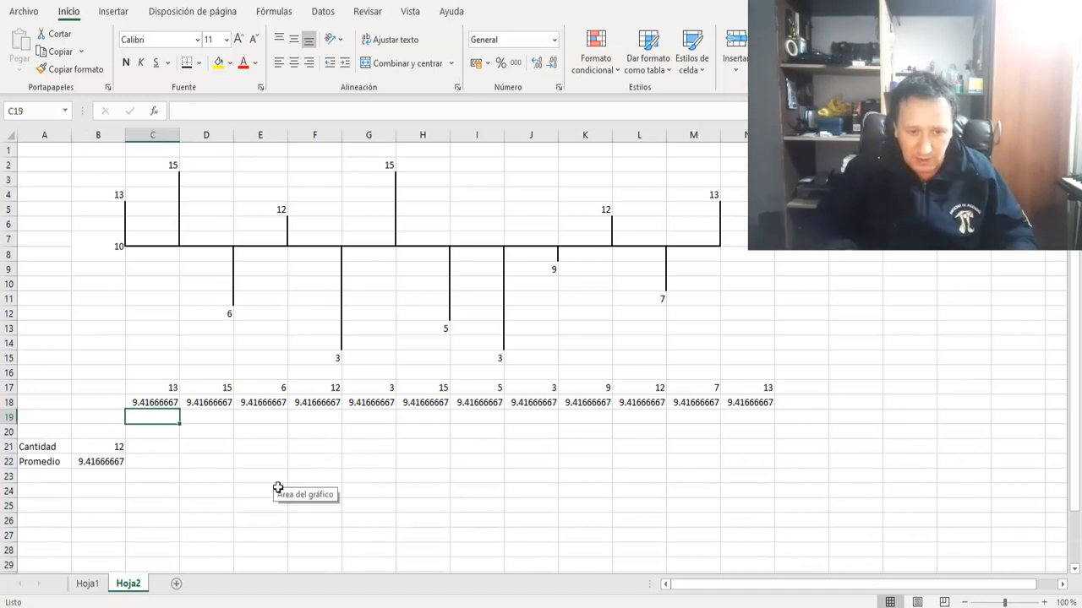
key("Up")
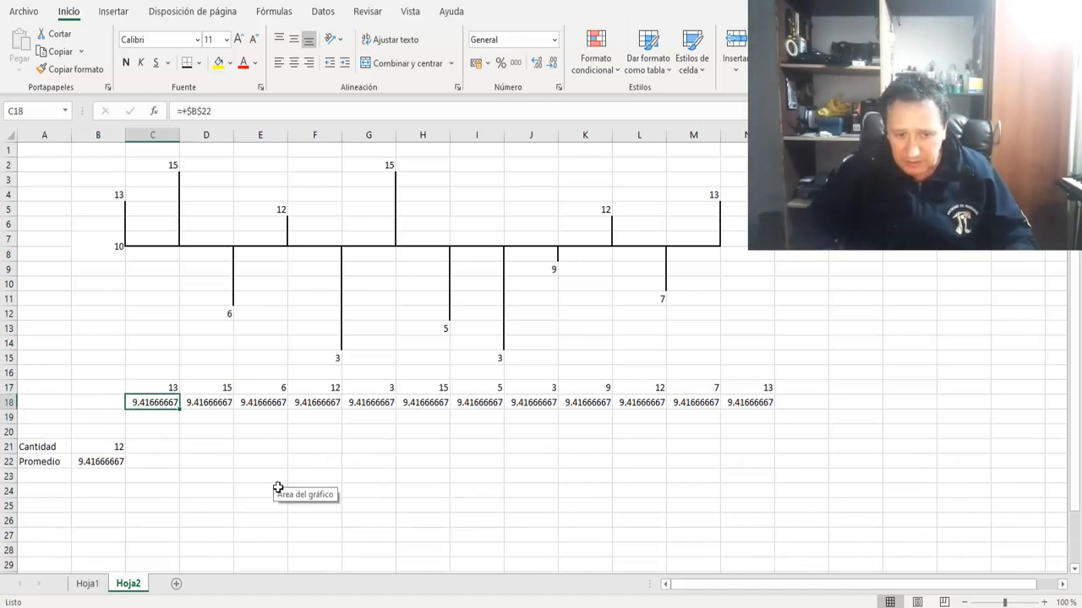
key("Down")
key("Down")
key("Down")
key("Down")
key("Left")
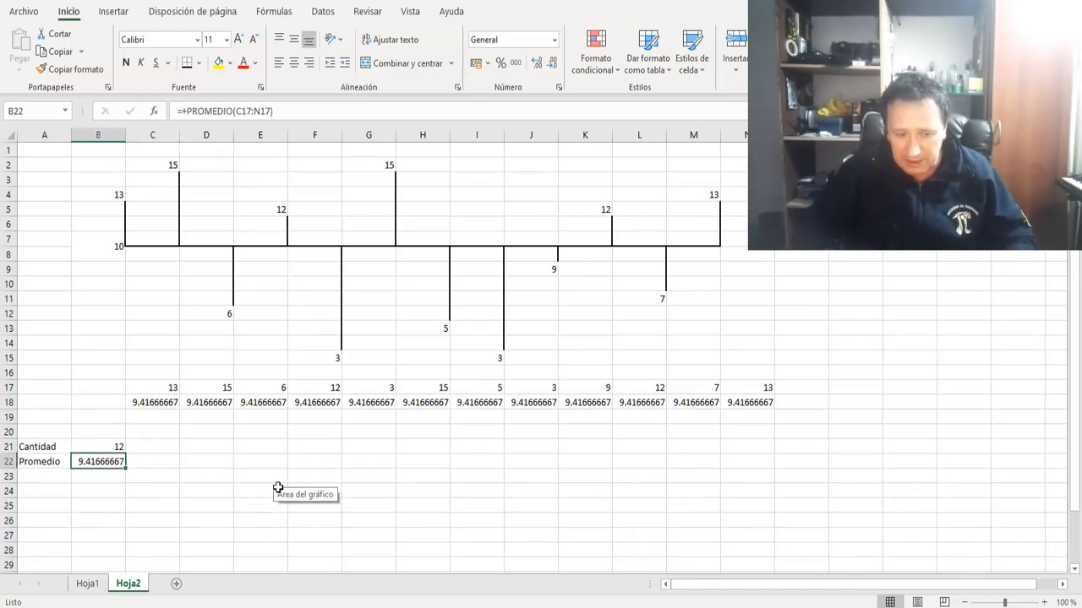
key("Up")
key("Up")
key("Up")
key("Right")
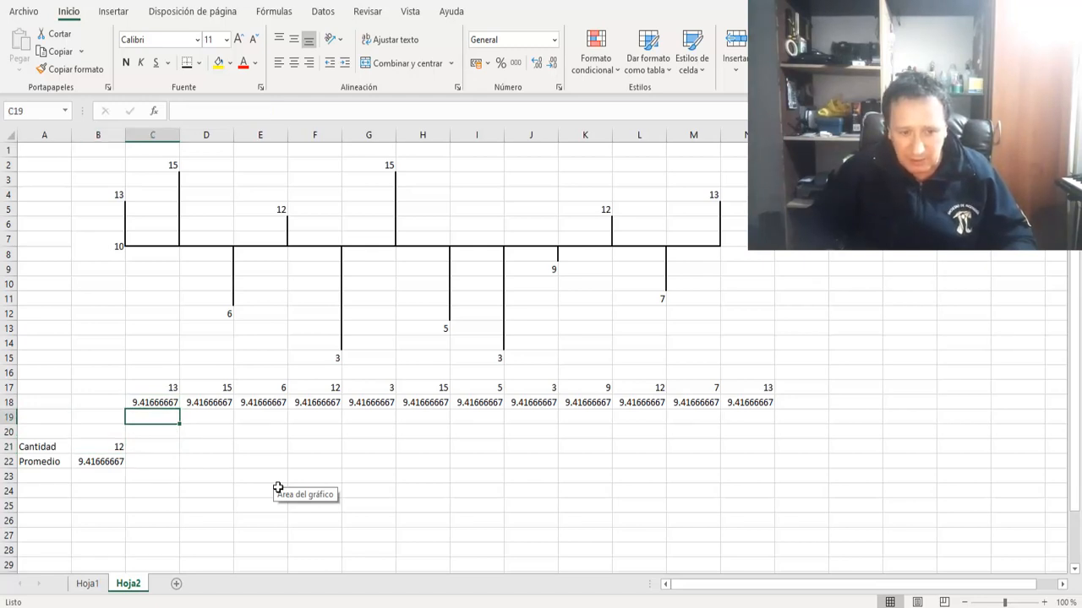
key("Up")
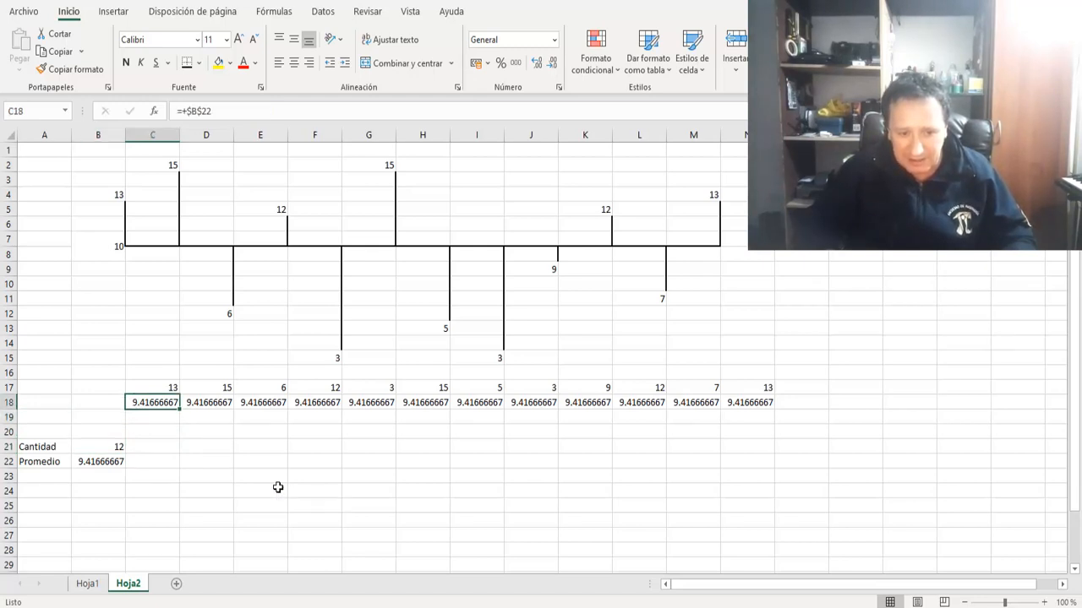
key("Up")
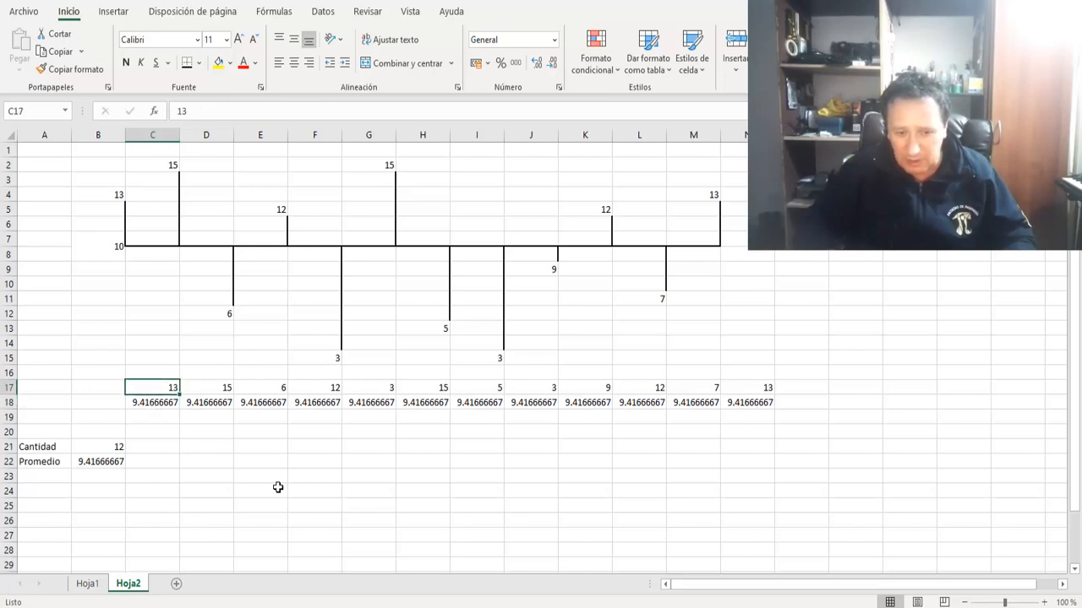
key("Down")
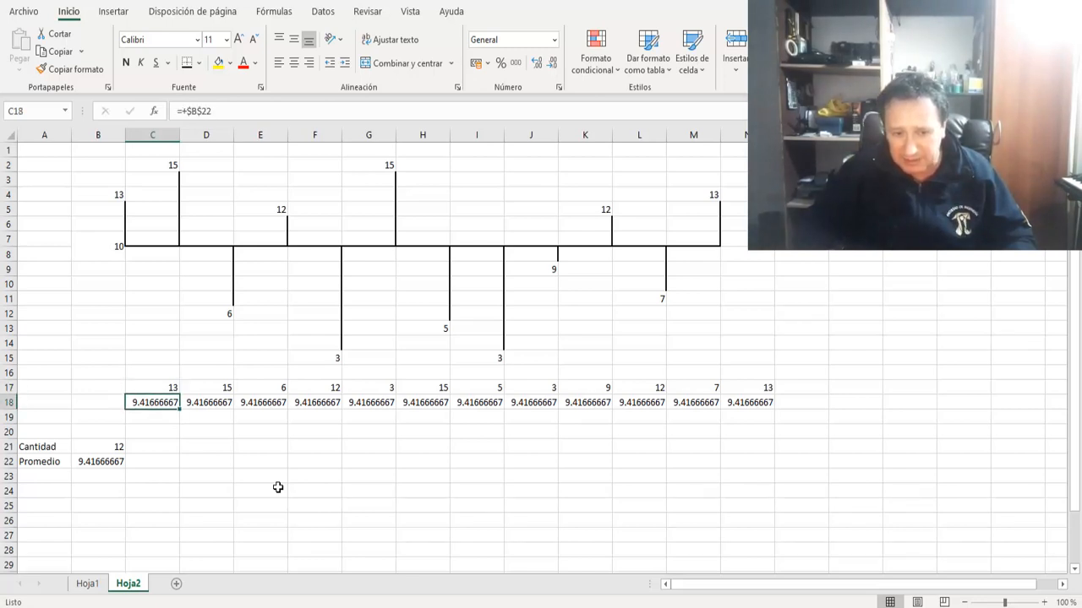
key("Right")
key("Right")
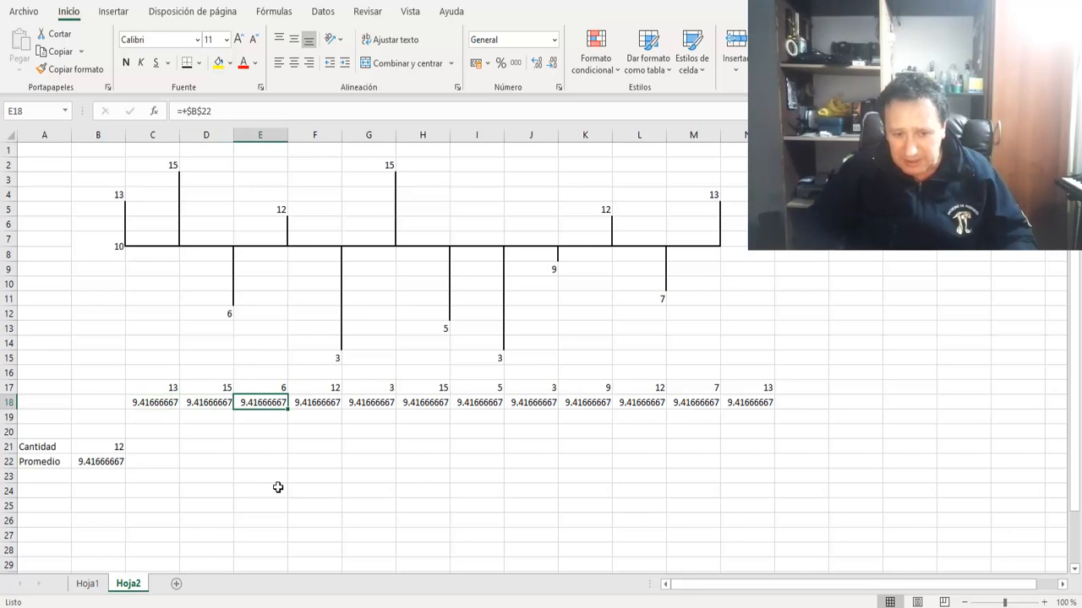
key("Up")
key("Down")
key("Down")
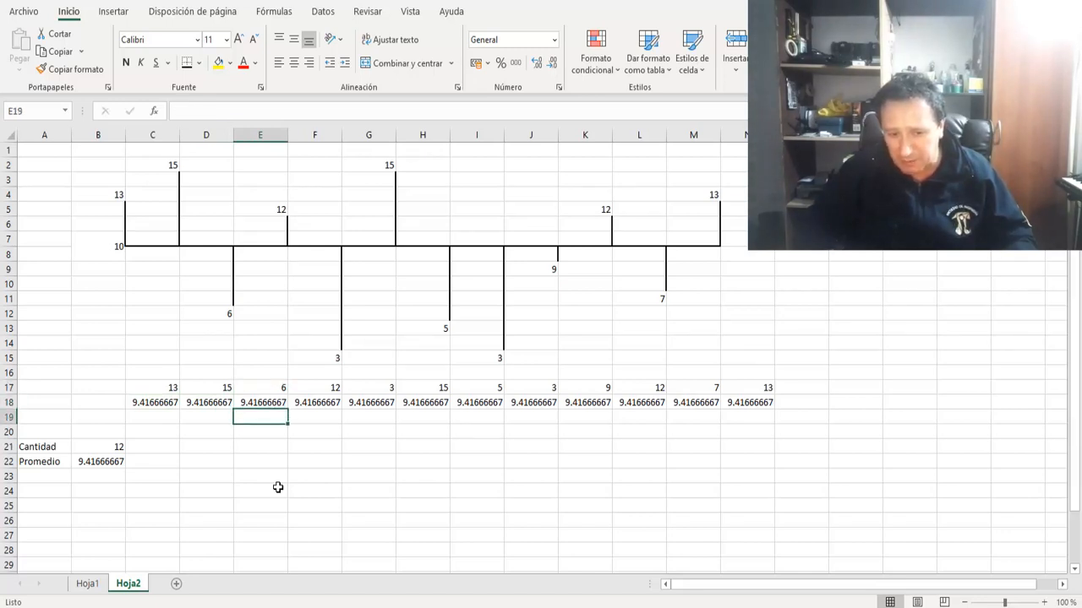
- Enter a formula in C19 that subtracts the value in C17 from the average in C18
key("Left")
key("Left")
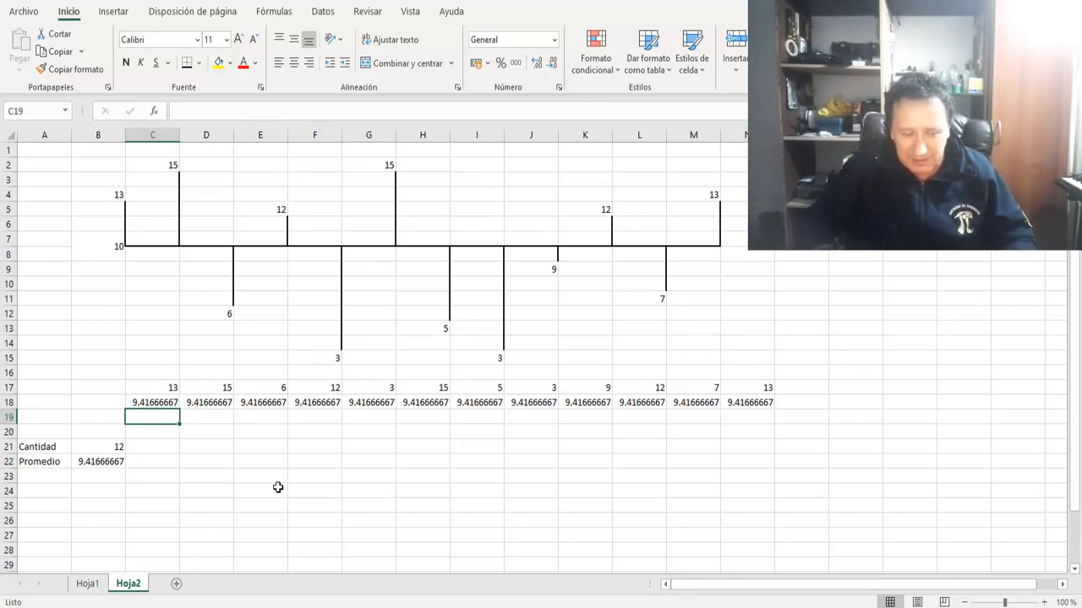
type("+")
key("Up")
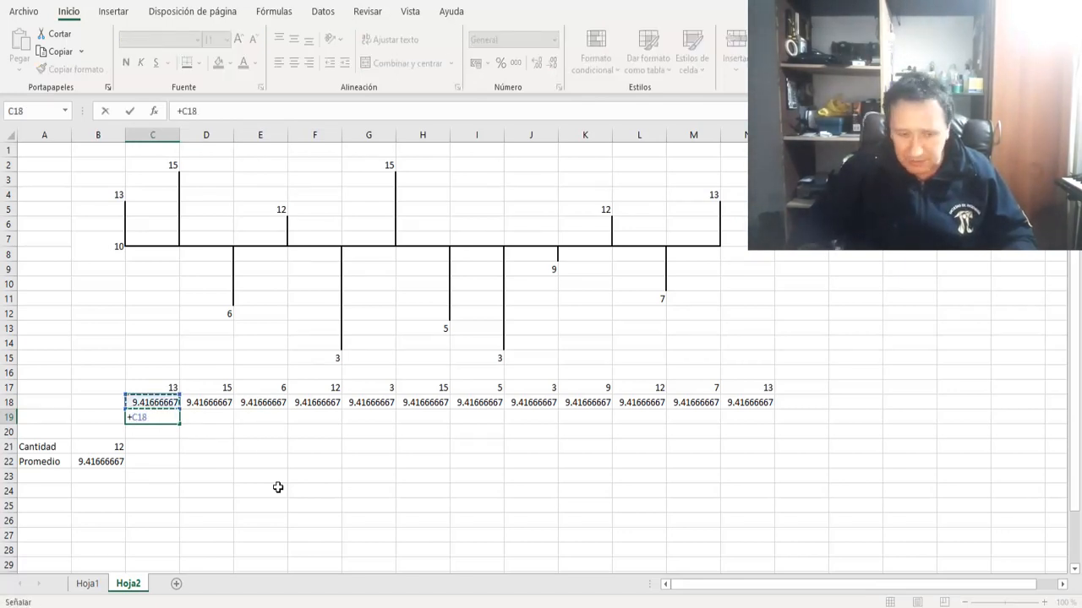
type("-")
key("Up")
key("Up")
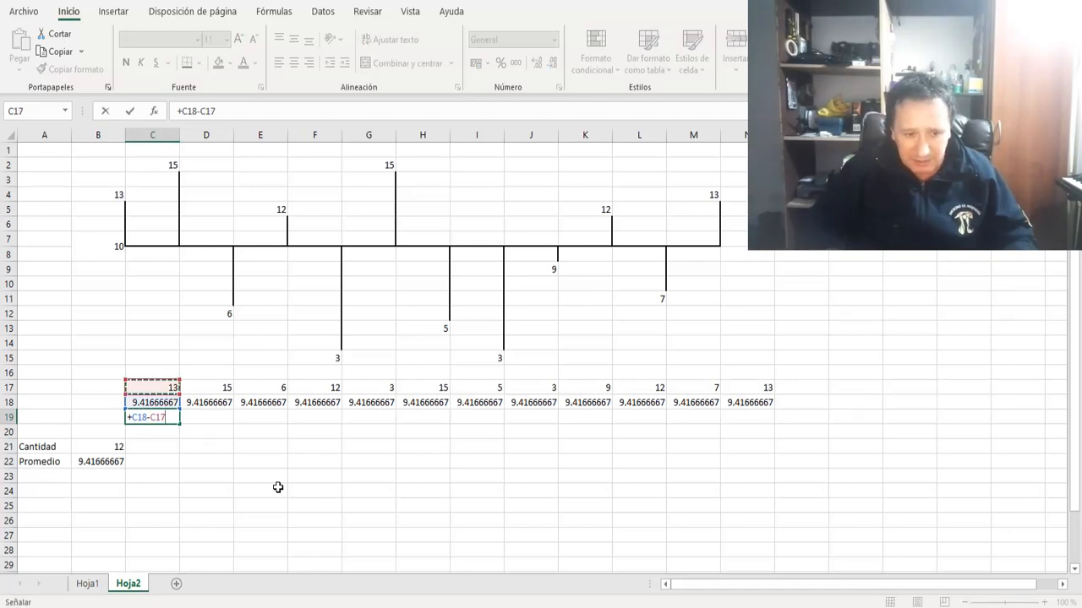
key("Return")
- Square the difference in C19 by changing its formula to =+(C18-C17)^2
key("Up")
key("F2")
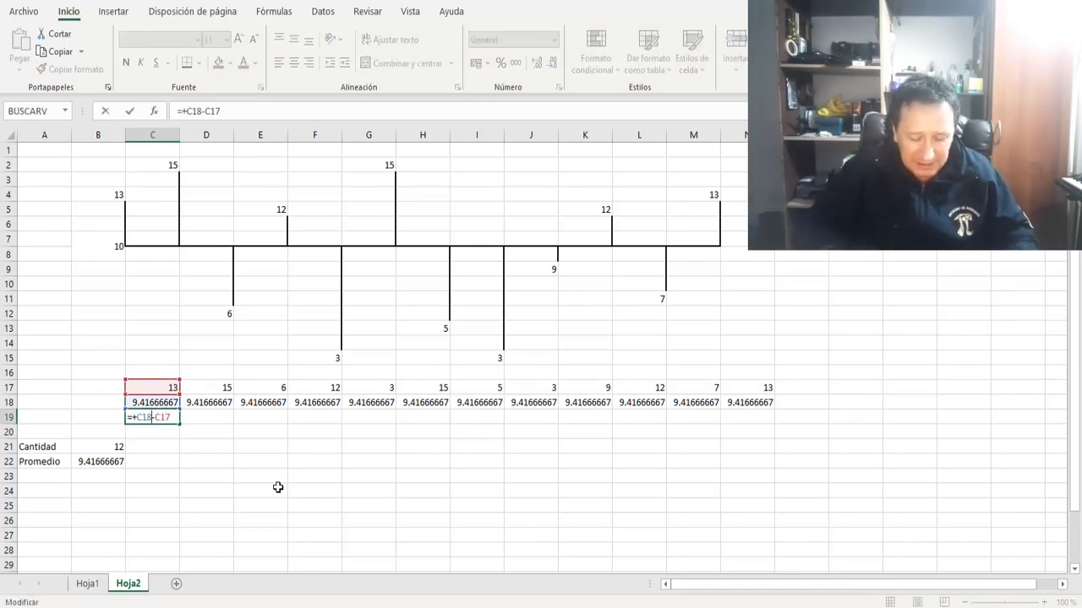
key("Left")
key("Left")
key("Left")
type("(")
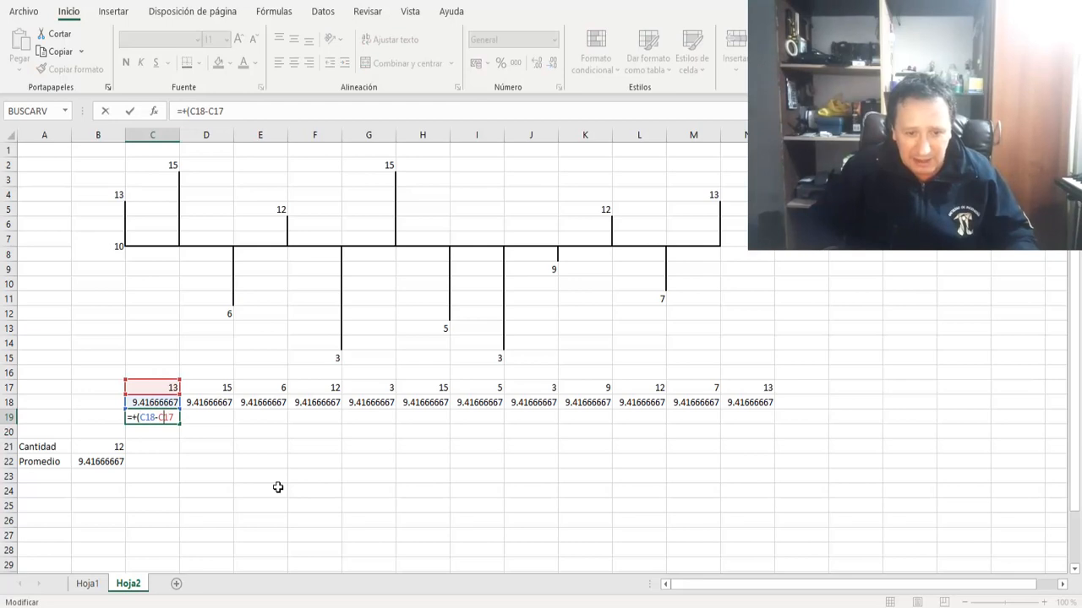
type(")")
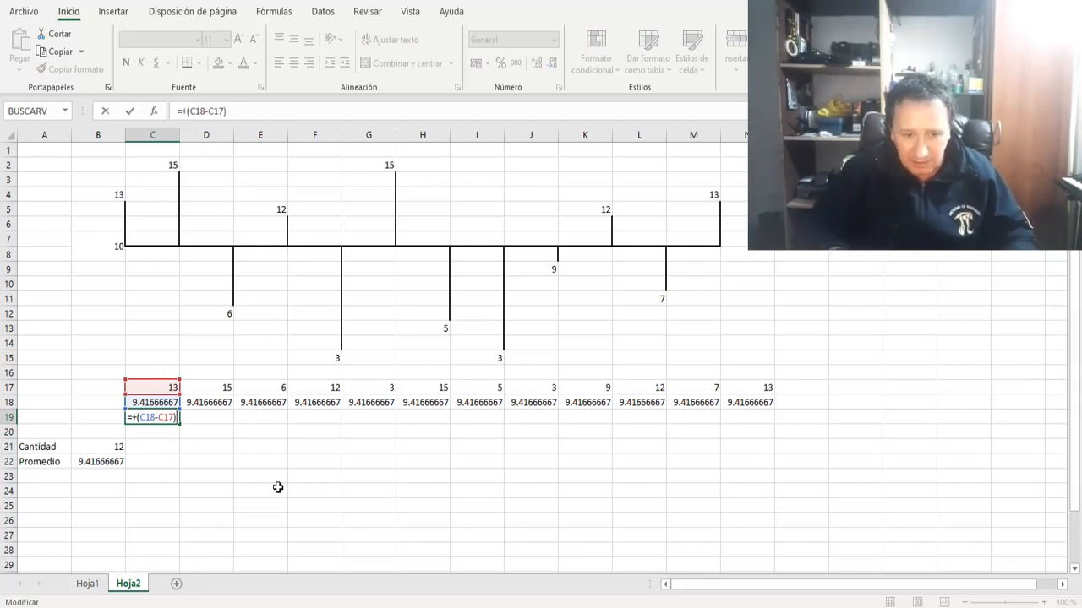
type("^2")
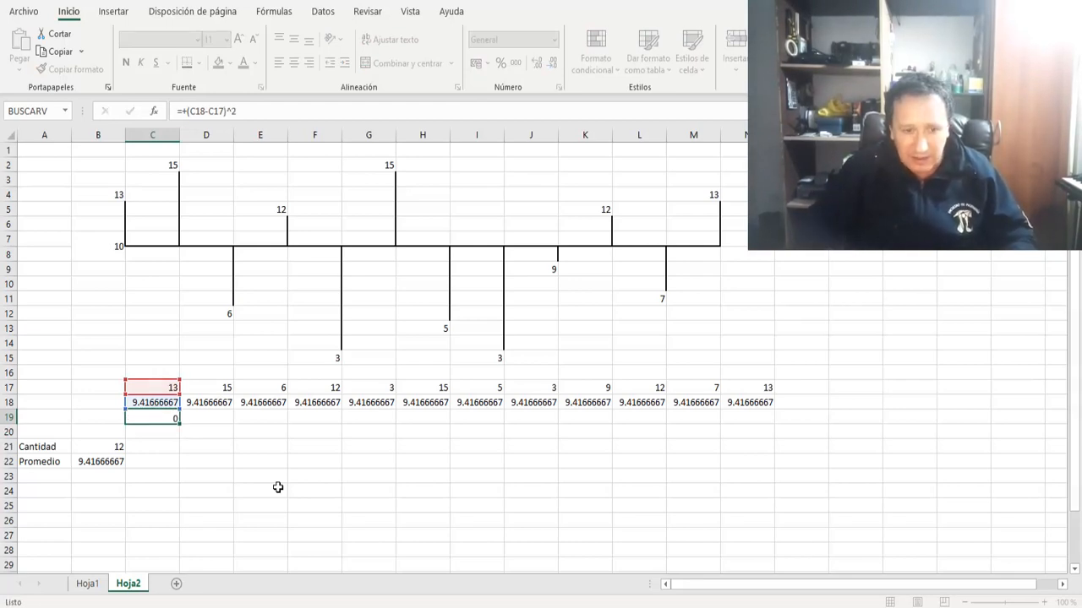
key("Return")
- Copy the squared difference formula from C19 across row 19 through N19
key("Up")
key("ctrl+c")
key("shift+Right")
key("shift+Right")
key("shift+Right")
key("shift+Right")
key("shift+Right")
key("shift+Right")
key("shift+Right")
key("shift+Right")
key("shift+Right")
key("shift+Right")
key("shift+Right")
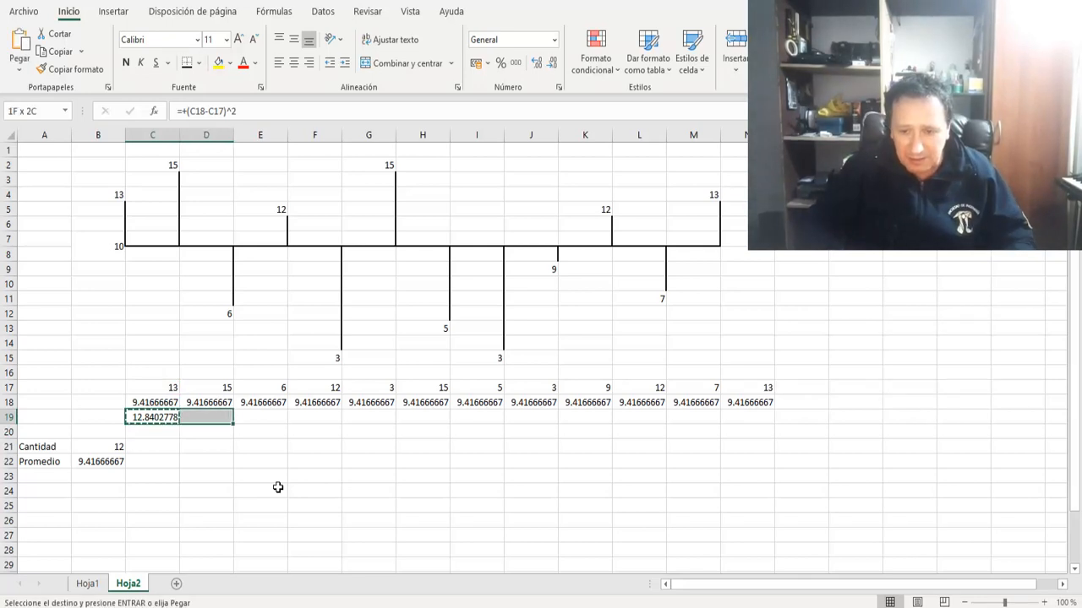
key("Return")
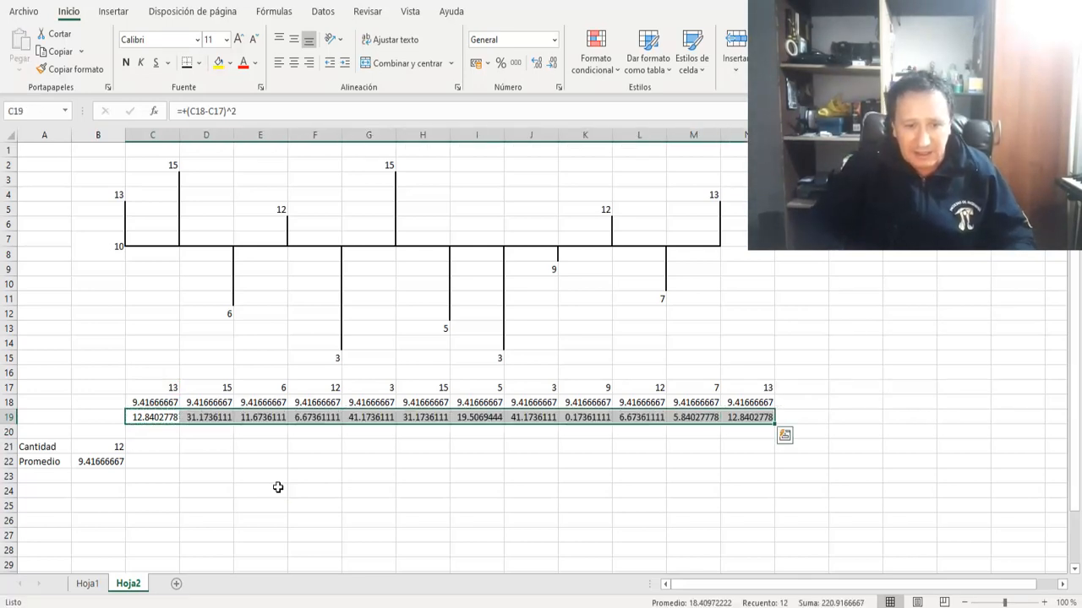
- Examine the squared differences across C19:N19 and the Cantidad and Promedio figures below them
key("Down")
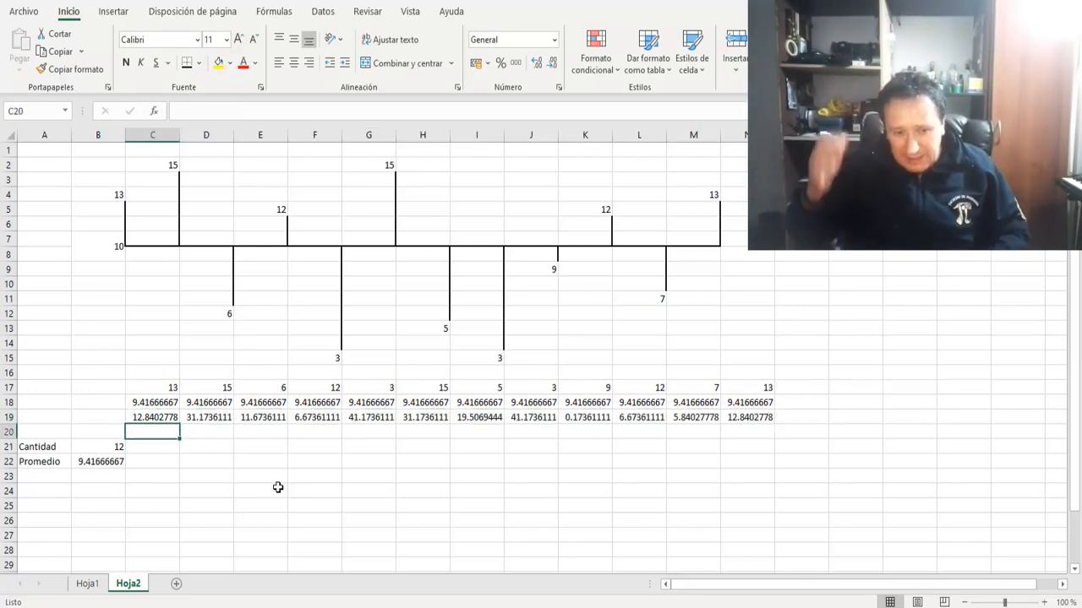
key("Up")
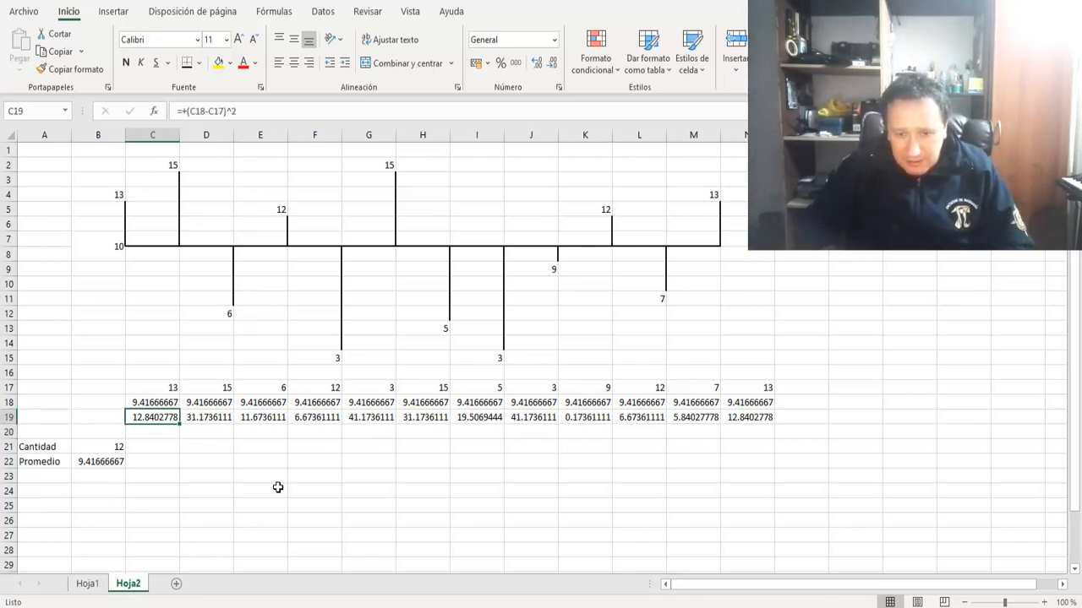
key("Right")
key("Right")
key("Right")
key("Right")
key("Right")
key("Right")
key("Right")
key("Right")
key("Right")
key("Right")
key("Right")
key("Right")
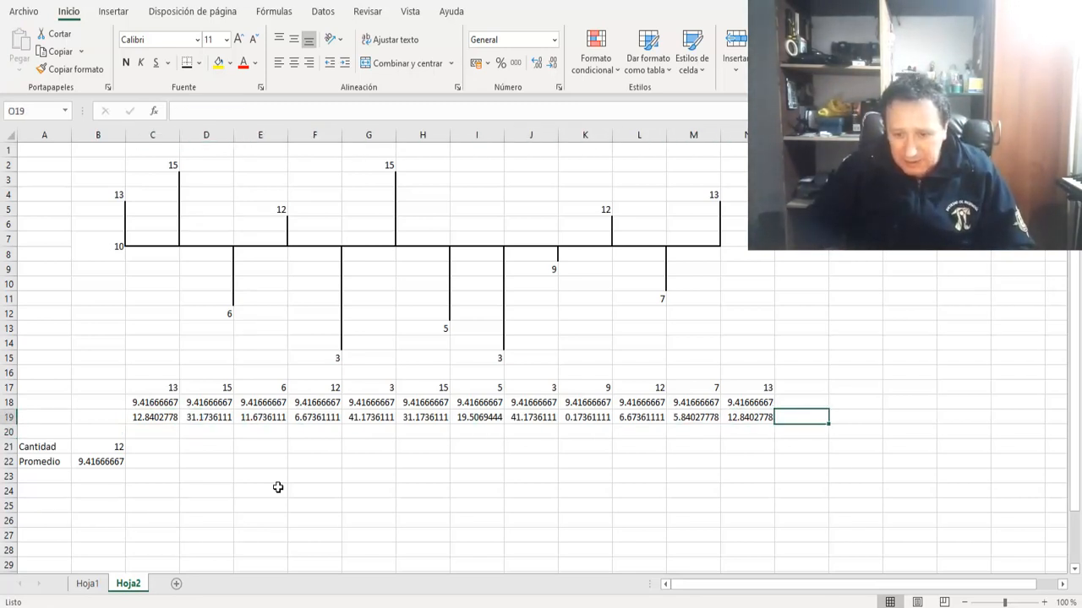
key("Left")
key("Left")
key("Left")
key("Left")
key("Left")
key("Left")
key("Left")
key("Left")
key("Left")
key("Left")
key("Left")
key("Left")
key("Left")
key("Left")
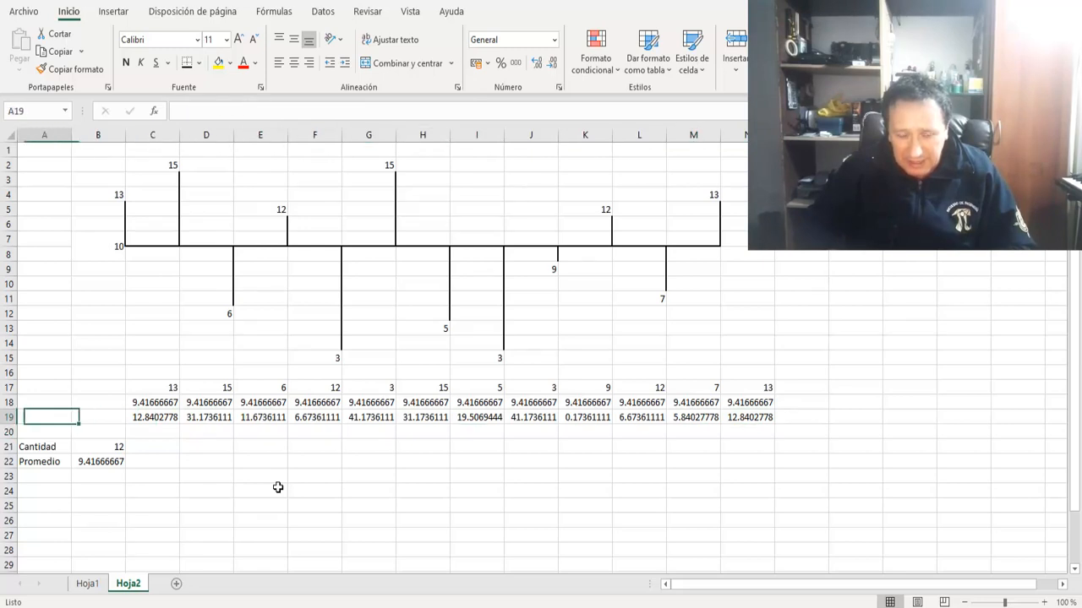
key("Right")
key("Right")
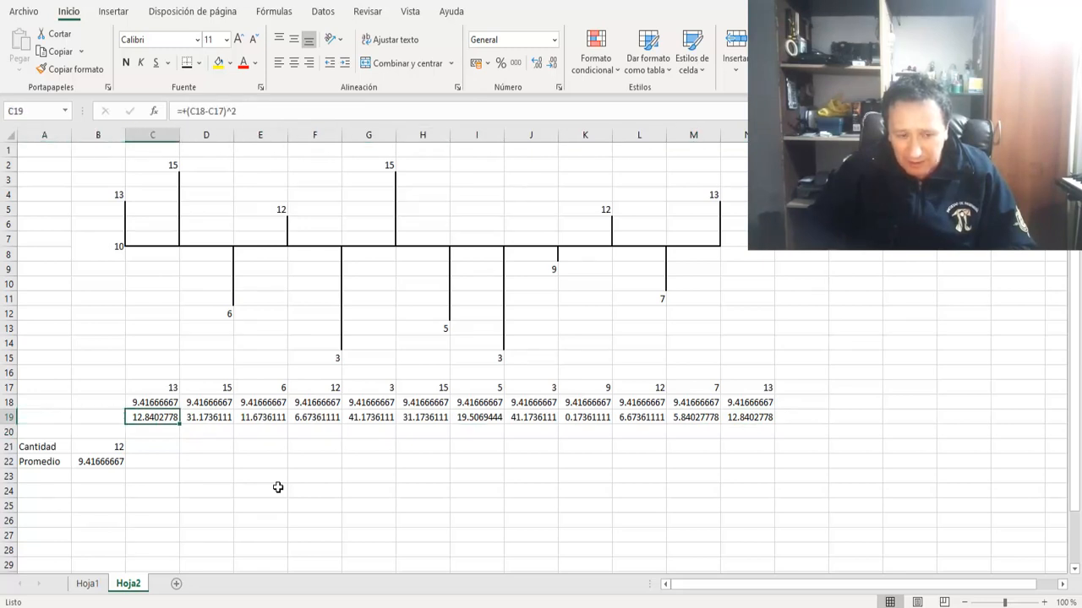
key("Down")
key("Down")
key("Up")
key("Up")
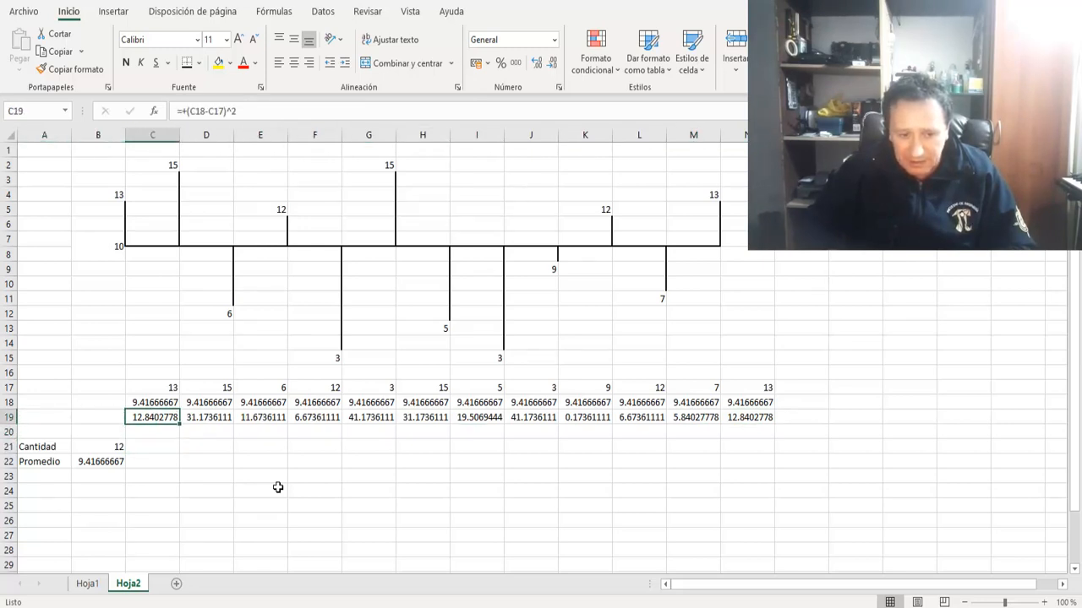
key("Down")
key("Down")
key("Down")
key("Down")
key("Left")
key("Up")
key("Up")
key("Up")
key("Up")
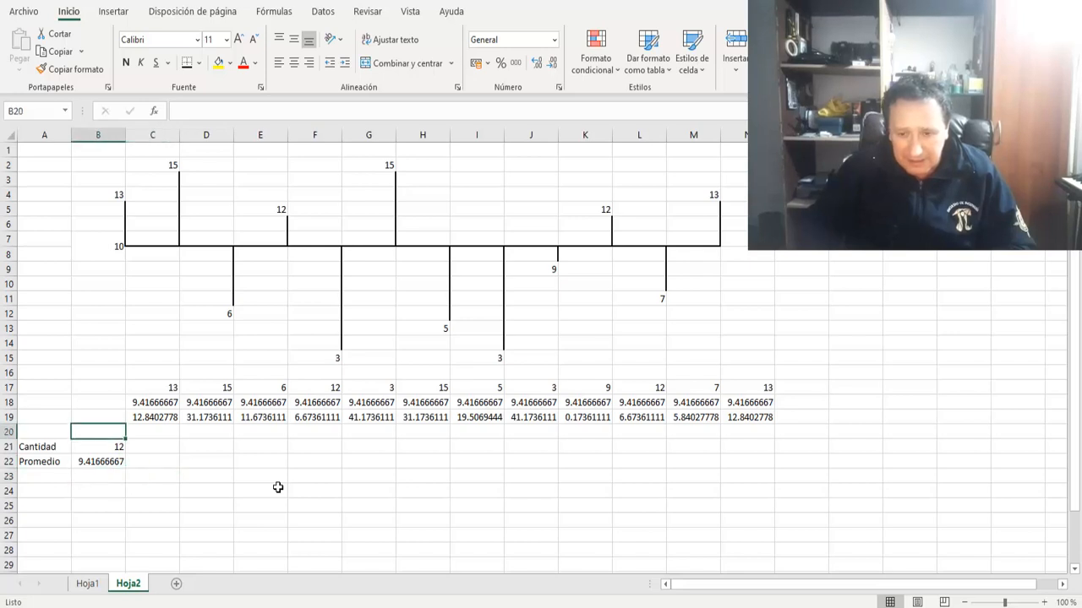
- Add up the squared differences in C19:N19 with a SUMA formula in O19
key("Right")
key("Right")
key("Right")
key("Right")
key("Right")
key("Right")
key("Right")
key("Right")
key("Right")
key("Right")
key("Right")
key("Right")
key("Right")
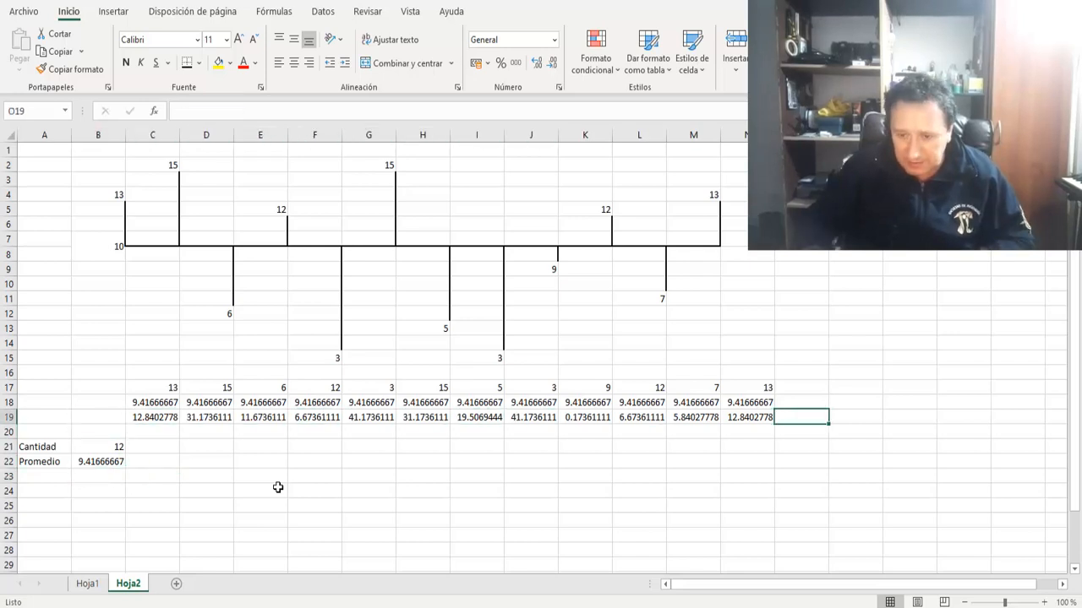
type("+su")
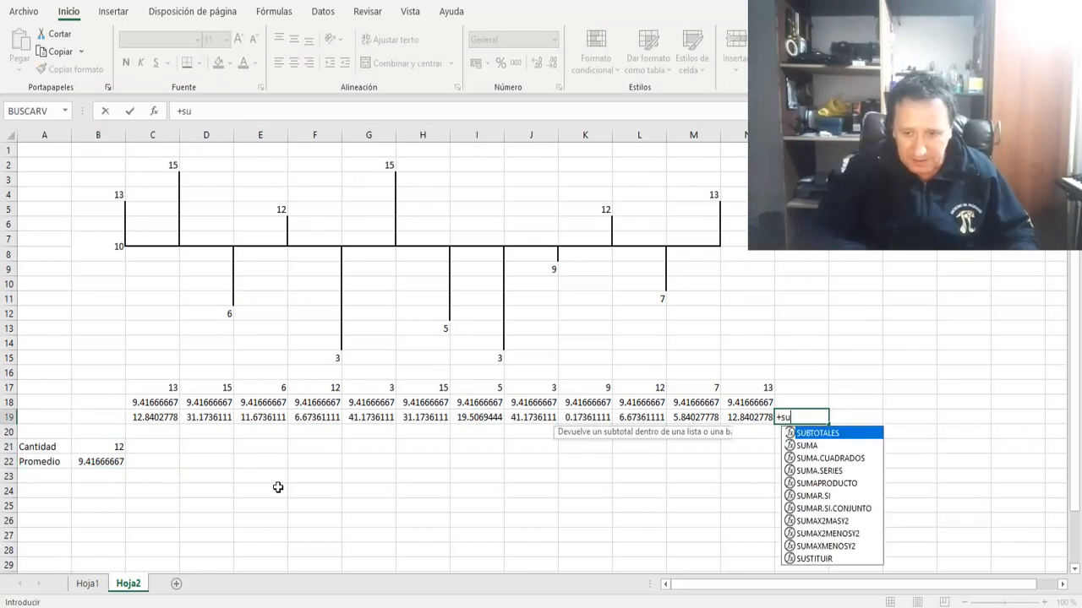
type("ma(")
key("Left")
key("shift+Left")
key("shift+Left")
key("shift+Left")
key("shift+Left")
key("shift+Left")
key("shift+Left")
key("shift+Left")
key("shift+Left")
key("shift+Left")
key("shift+Left")
key("shift+Left")
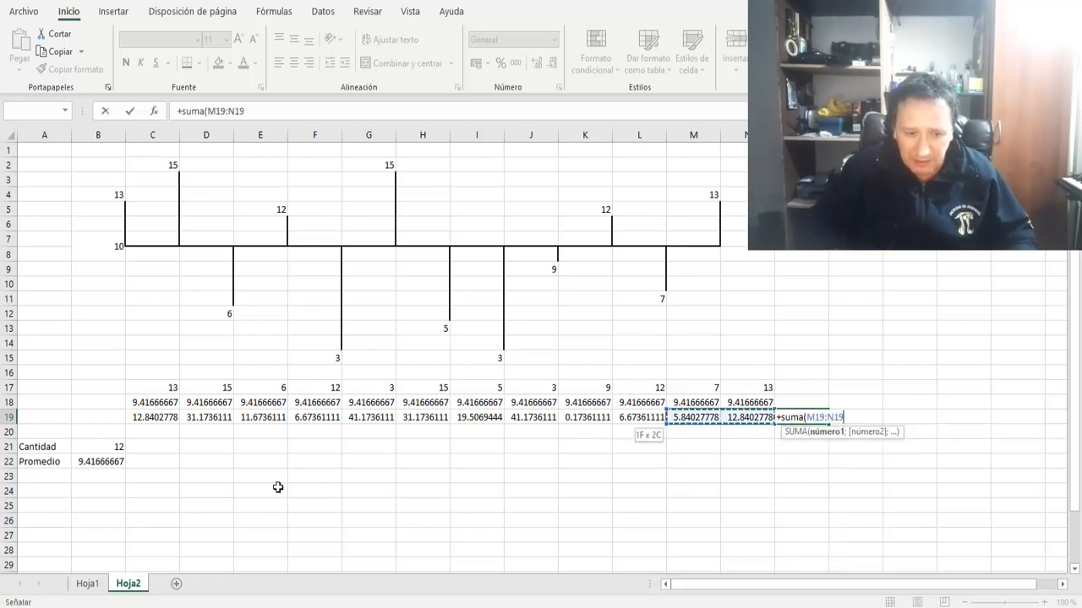
key("Return")
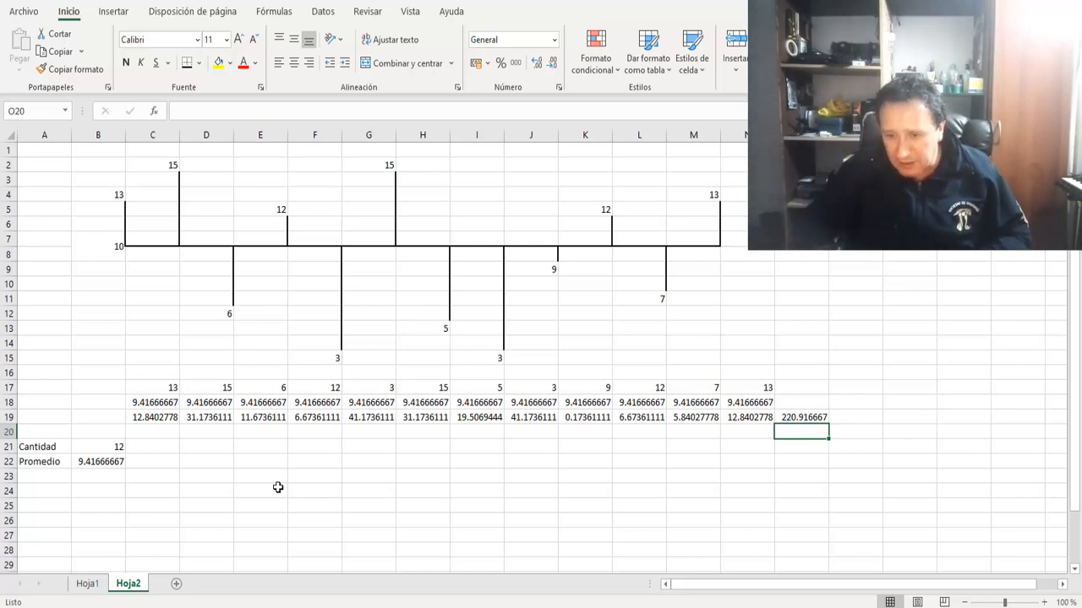
- Divide the sum in O19 by 12 with a formula in O20 and review that formula
type("+")
key("Up")
type("/")
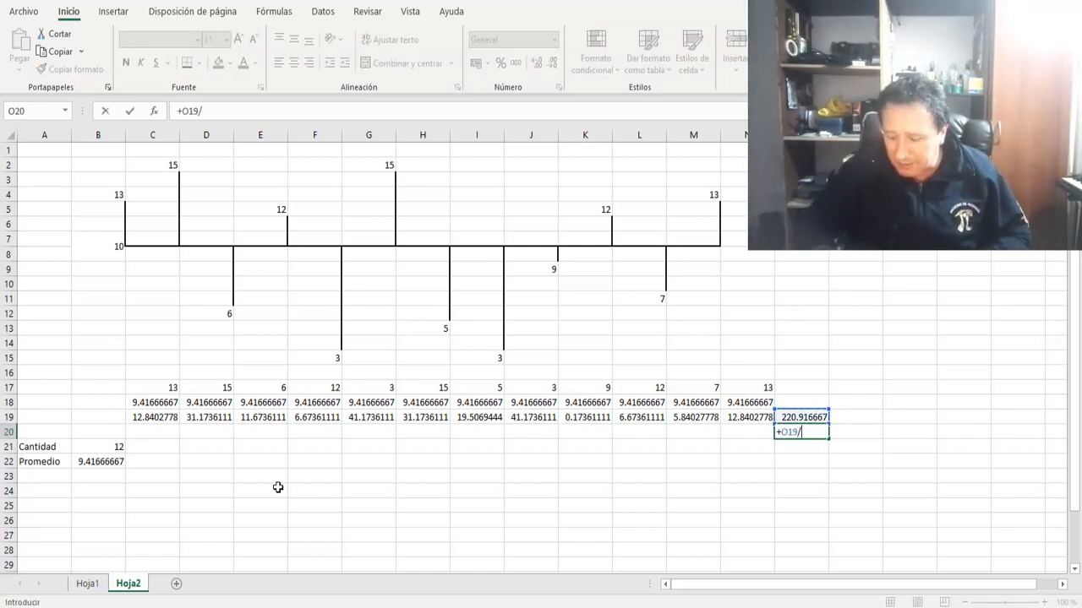
type("12")
key("Return")
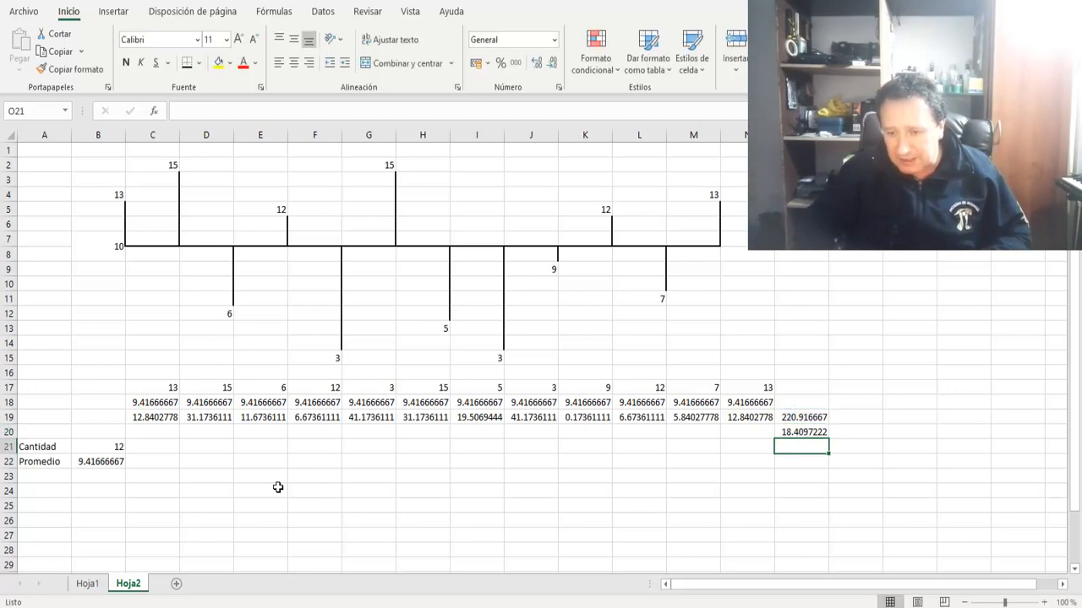
key("Up")
key("Up")
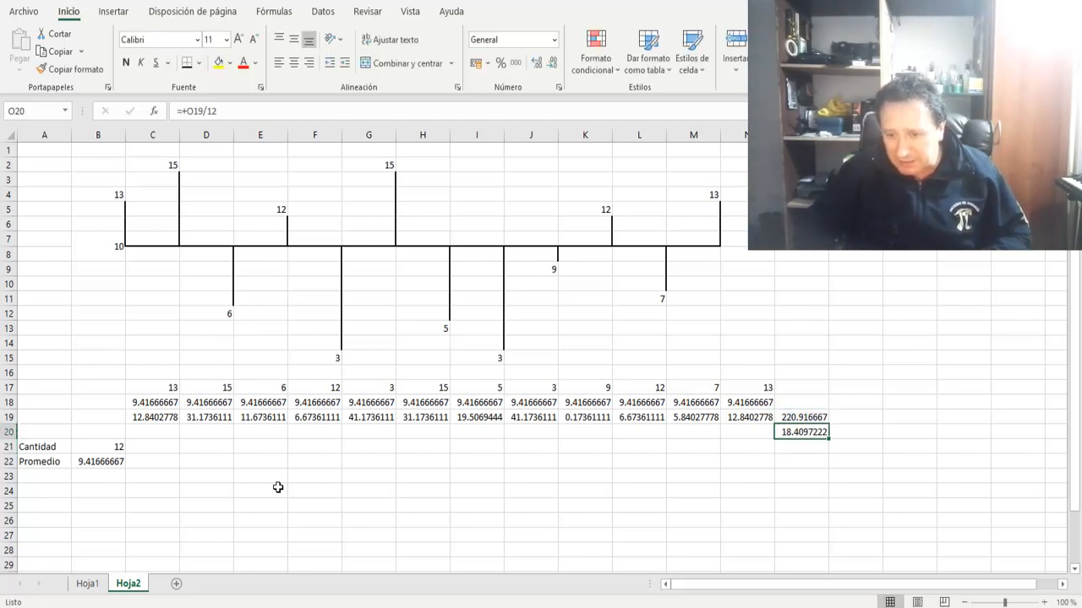
key("Down")
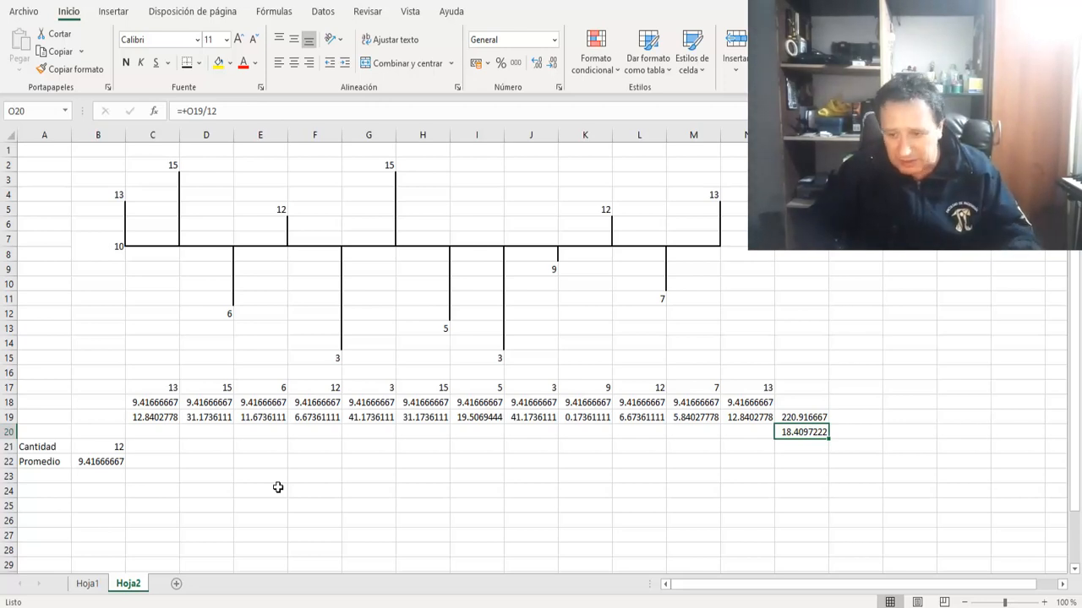
key("F2")
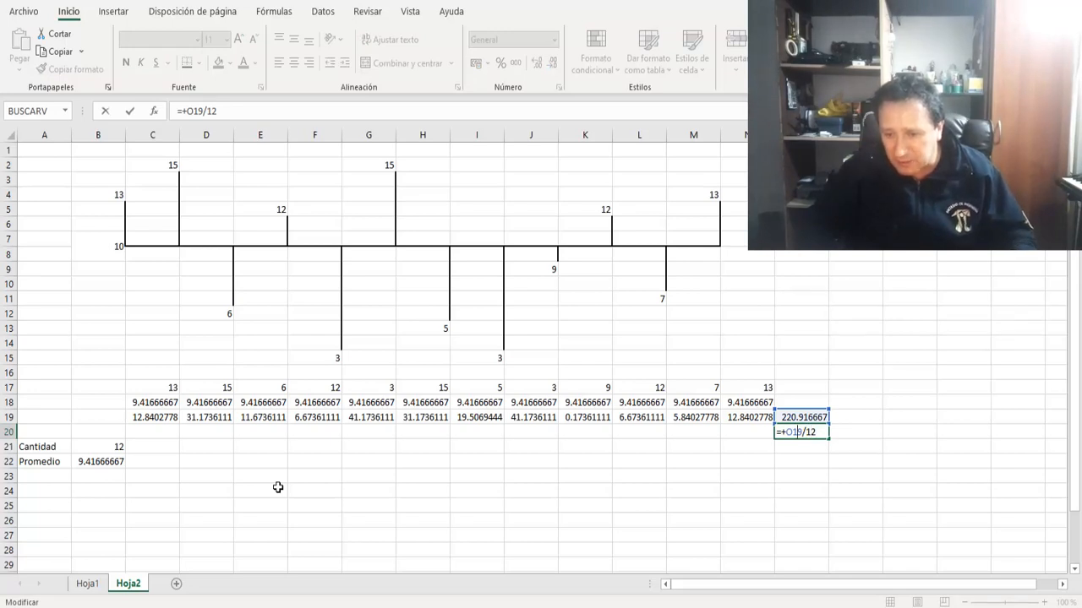
key("Return")
- Calculate the square root of O20 in O21 with the RAIZ function
type("+")
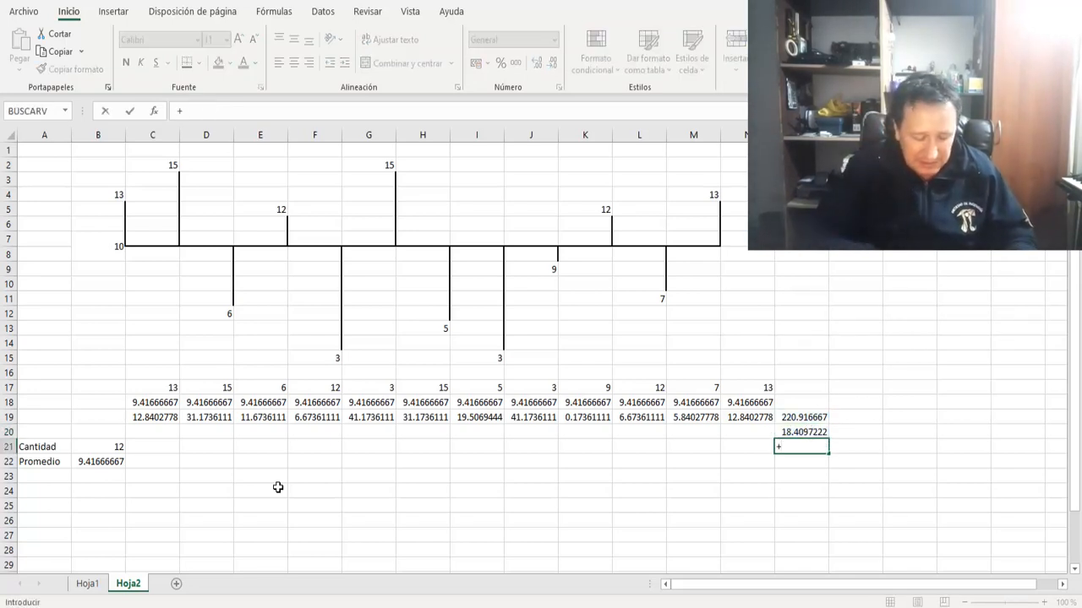
type("raiz")
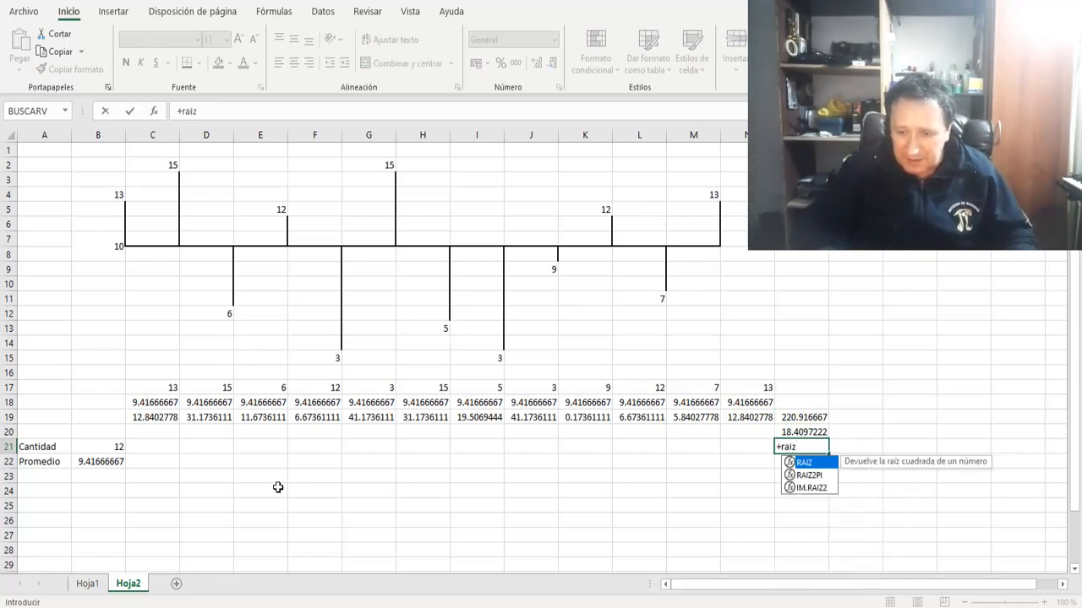
type("(")
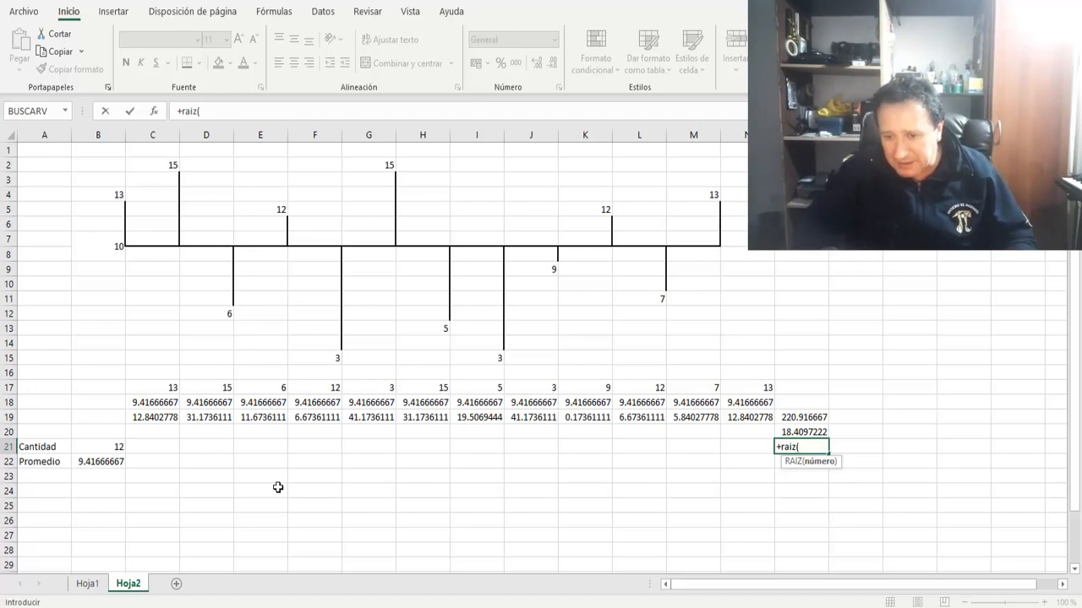
key("Up")
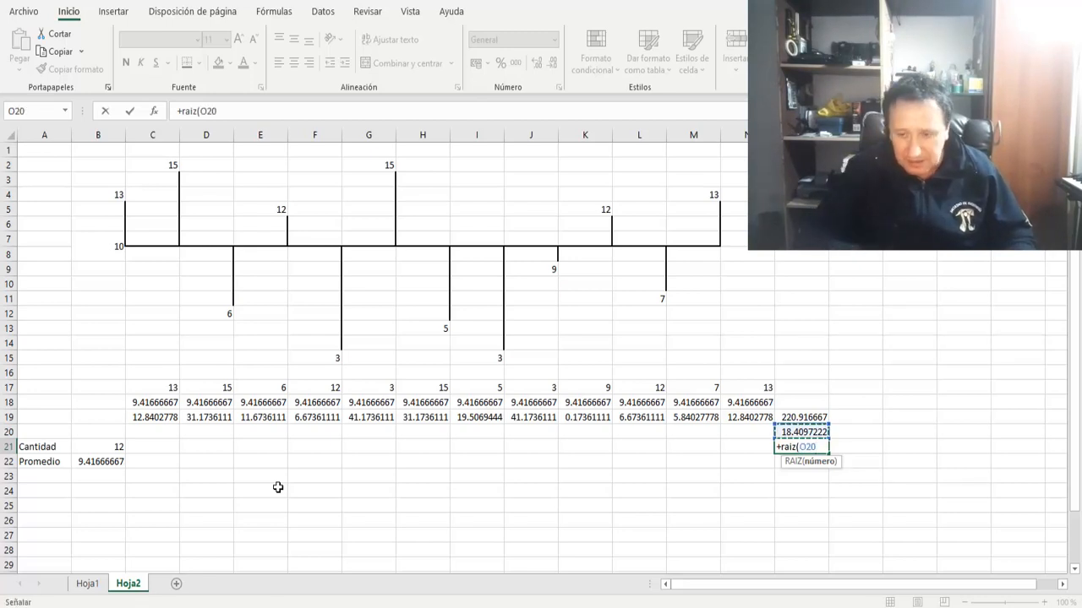
type(")")
key("Return")
key("Up")
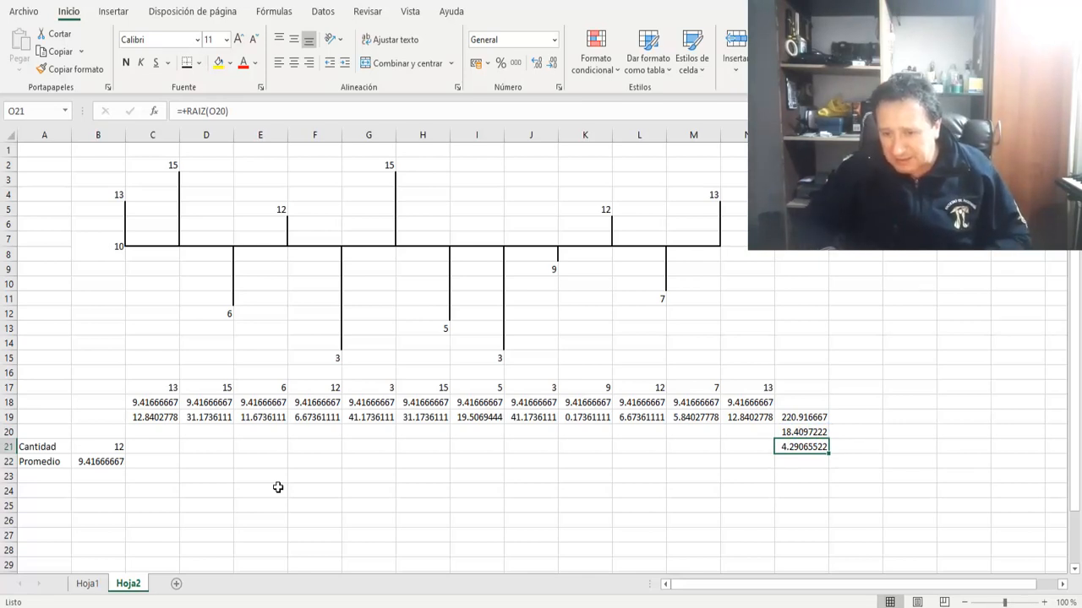
- Calculate the standard deviation of C17:N17 in O23 with the DESVESTA function
key("Down")
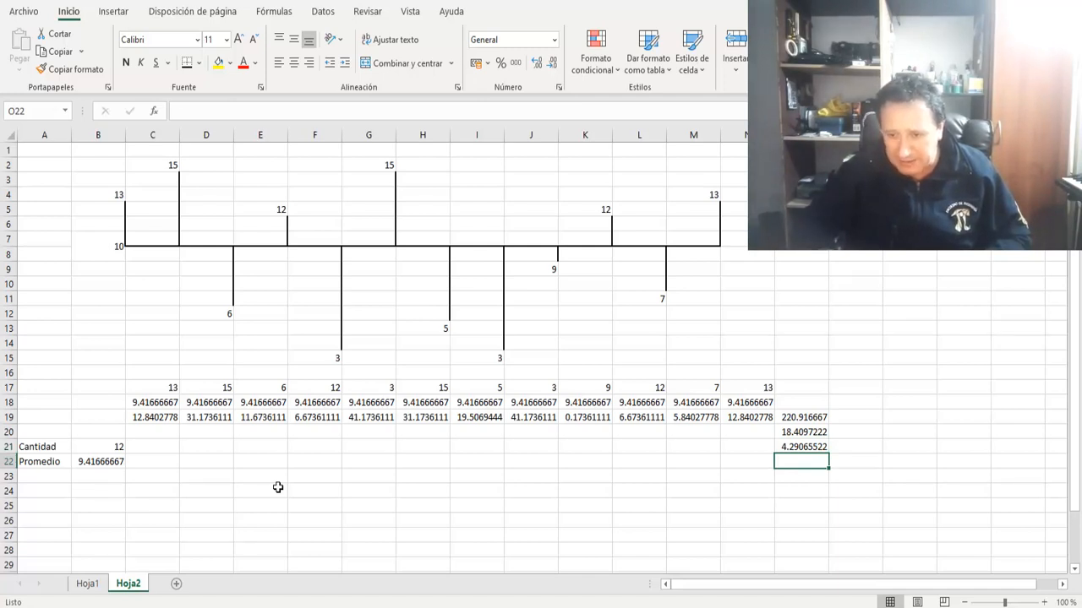
key("Down")
type("+")
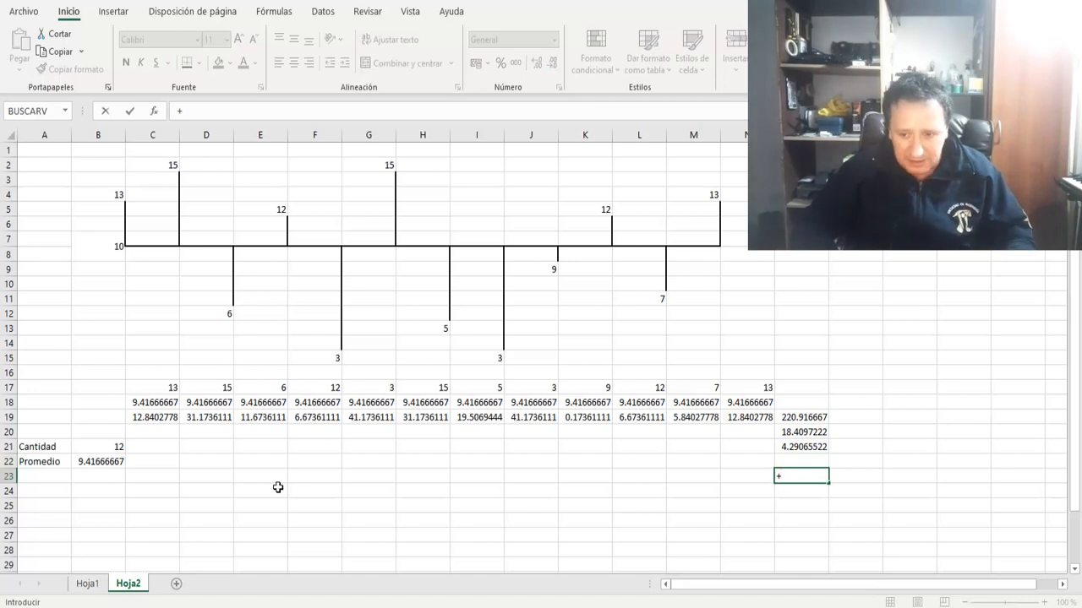
type("des")
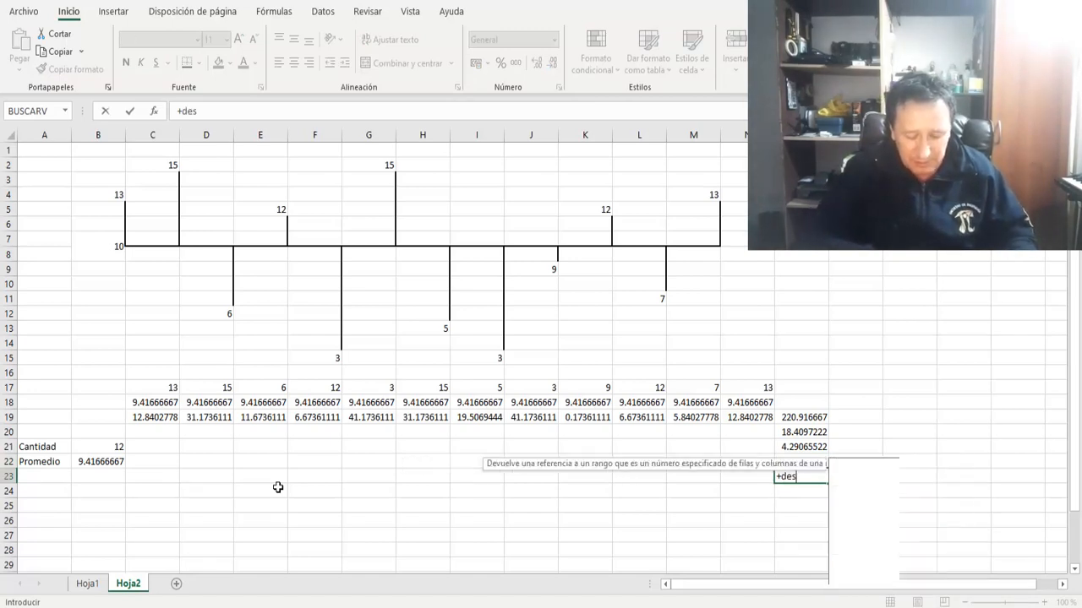
type("vesta(")
key("Up")
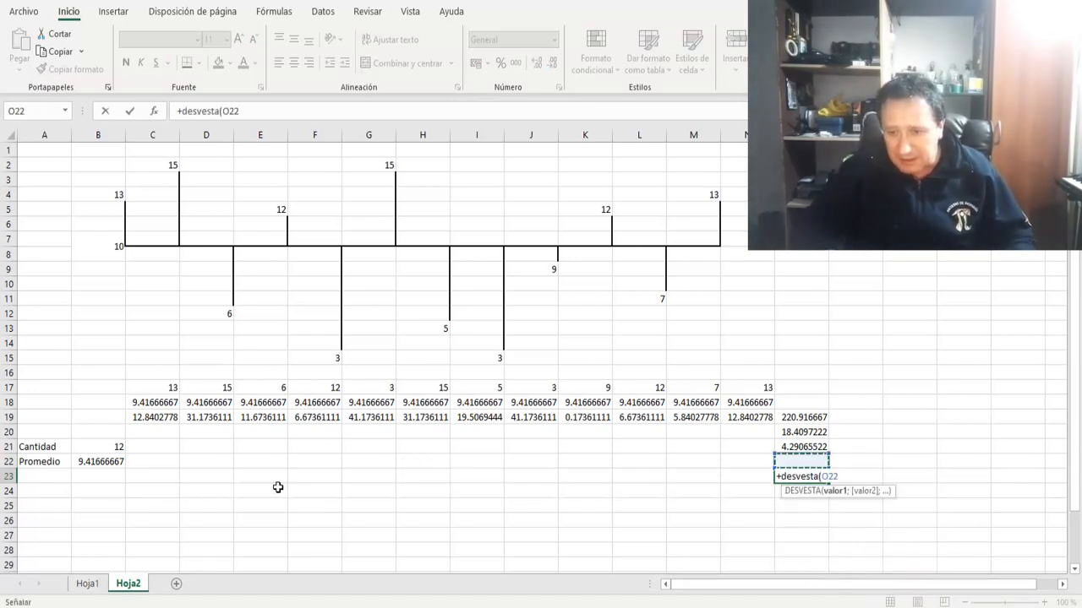
key("Up")
key("Up")
key("Up")
key("Up")
key("Up")
key("Left")
key("shift+Left")
key("shift+Left")
key("shift+Left")
key("shift+Left")
key("shift+Left")
key("shift+Left")
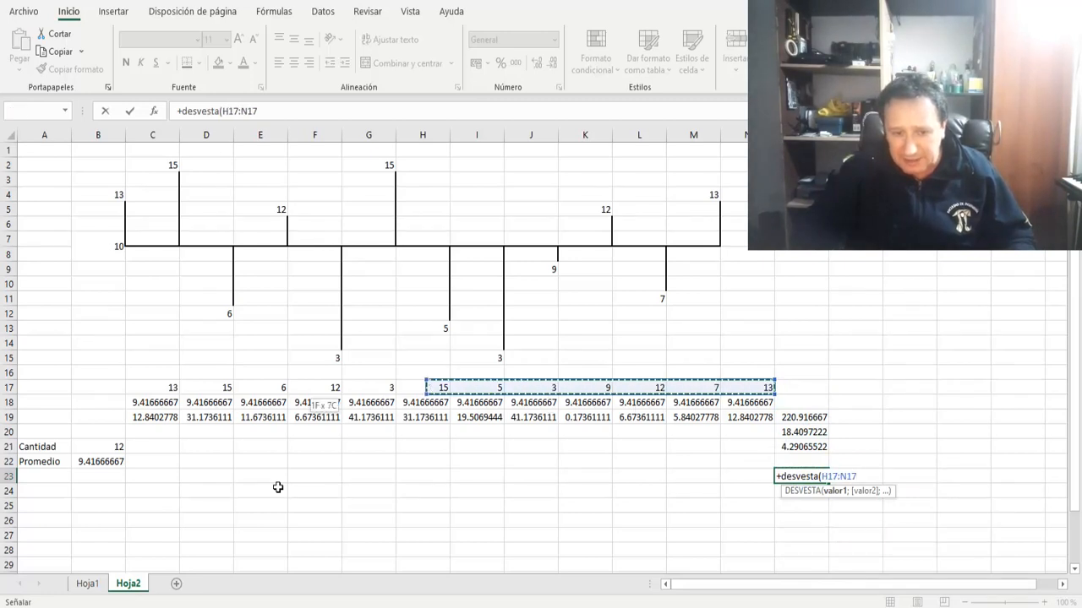
key("shift+Left")
key("shift+Left")
key("shift+Left")
key("shift+Left")
key("shift+Left")
type(")")
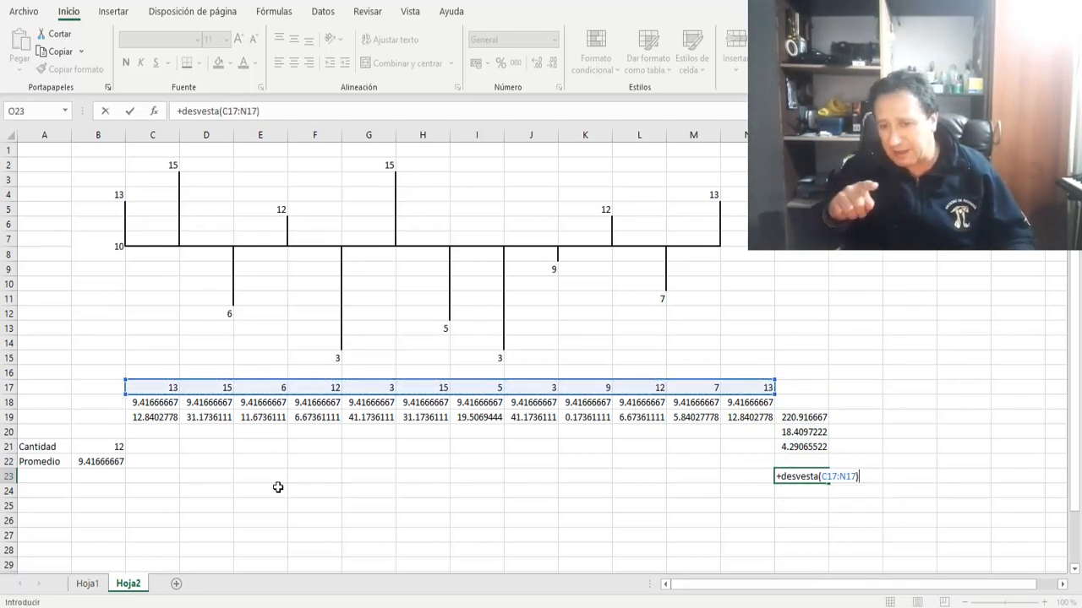
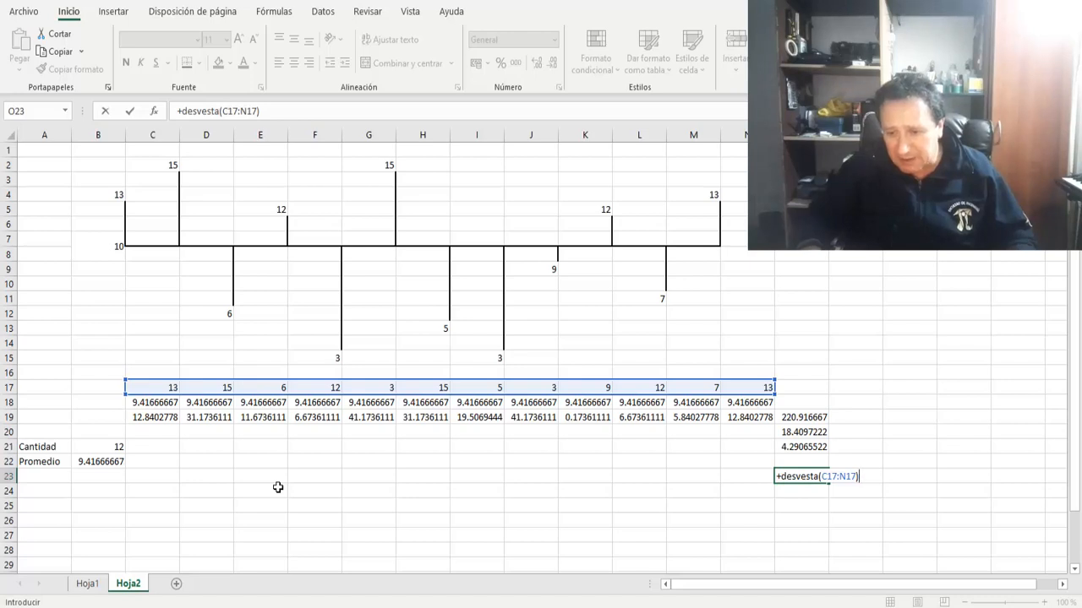
key("Return")
key("Up")
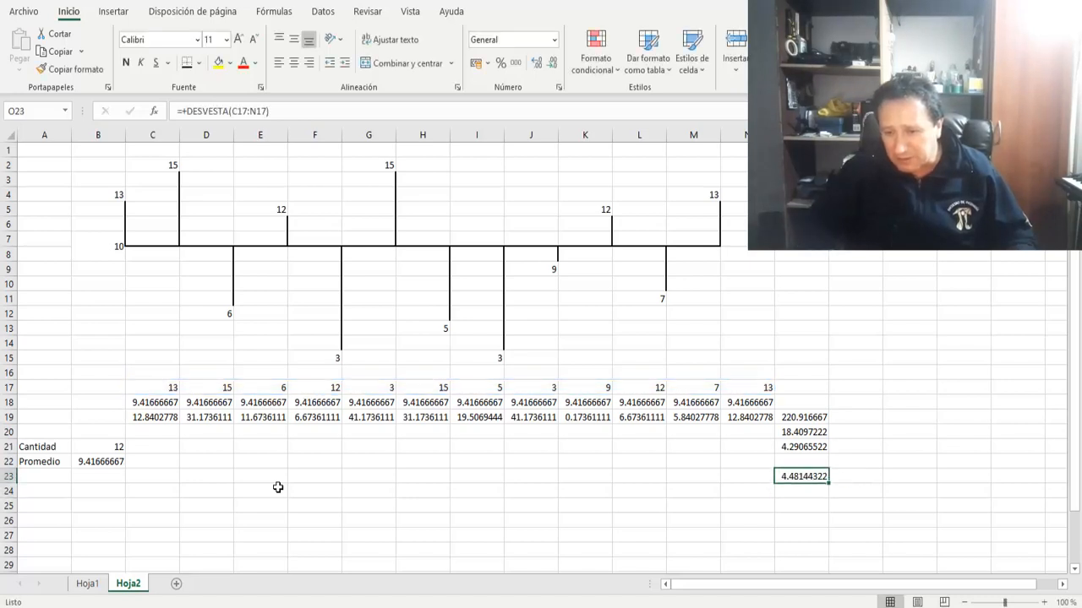
- Compare the manually calculated deviation in O21 with the DESVESTA result in O23 and inspect the O21 formula
key("Up")
key("Up")
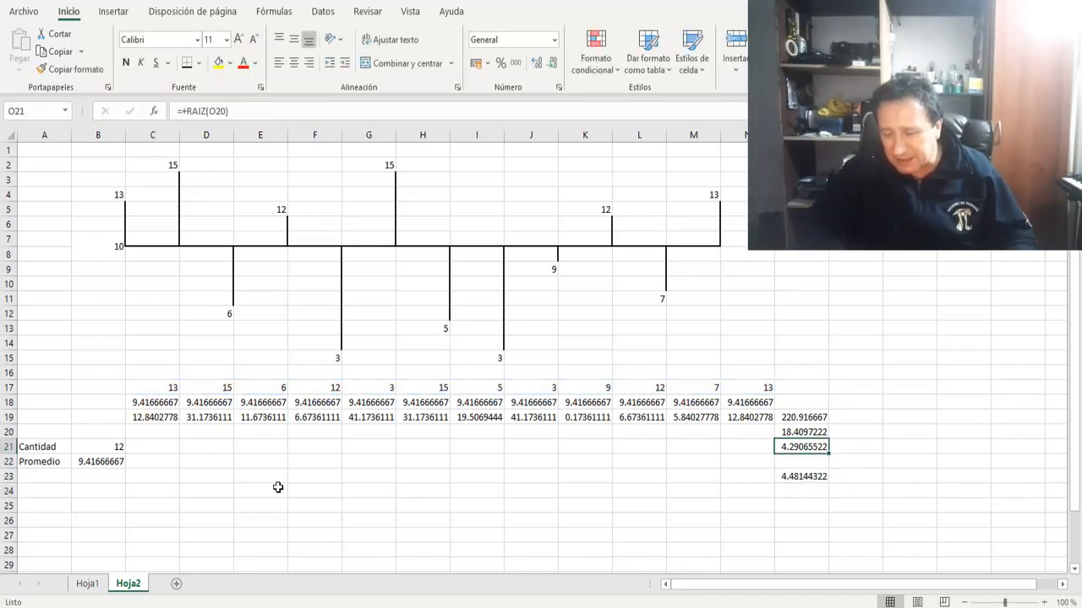
key("Down")
key("Down")
key("Up")
key("Up")
key("Down")
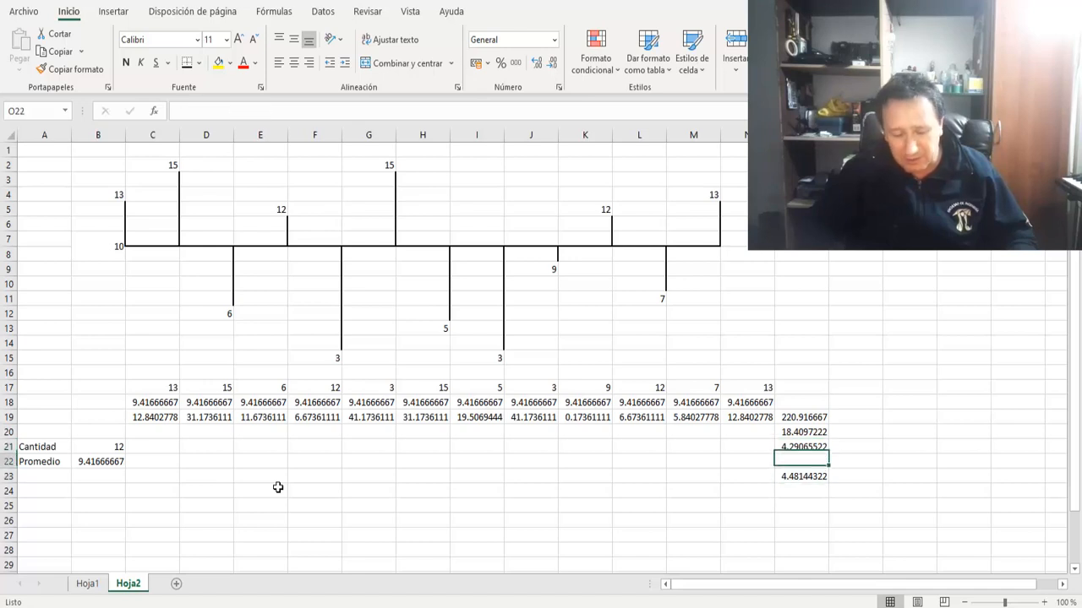
key("Down")
key("Up")
key("Up")
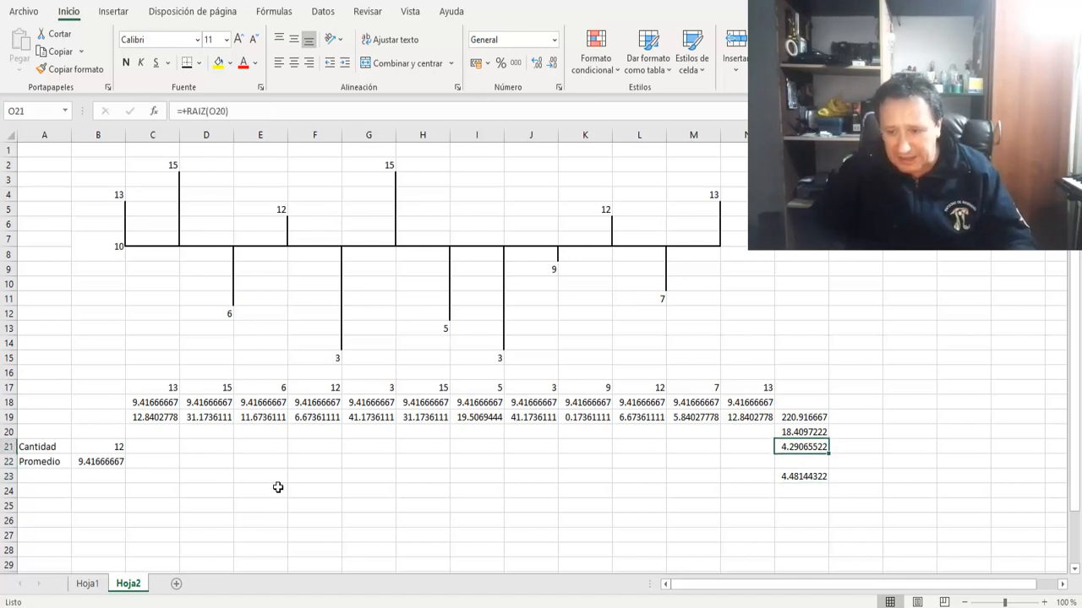
key("F2")
key("Escape")
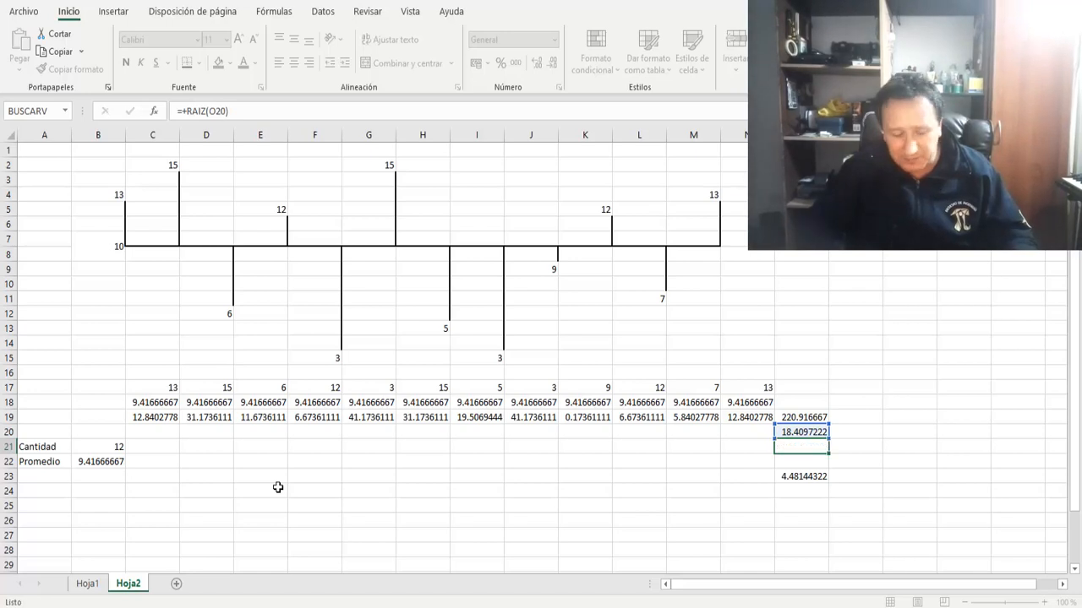
- Change the divisor in the O20 formula so that it reads =+O19/(12-1)
key("Up")
key("F2")
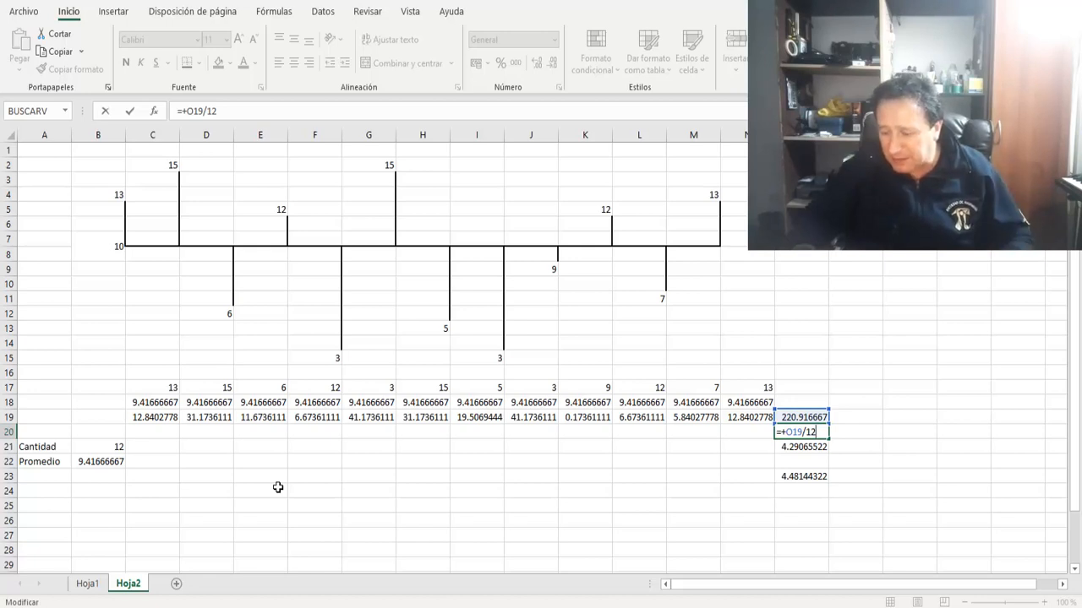
key("F2")
key("Left")
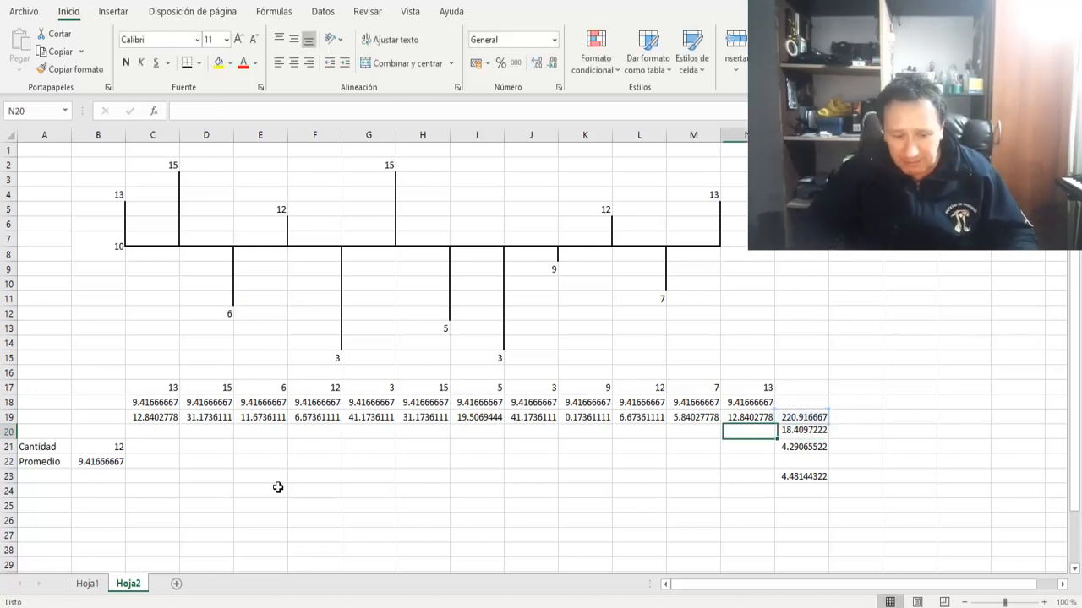
key("Right")
key("F2")
key("Left")
key("Left")
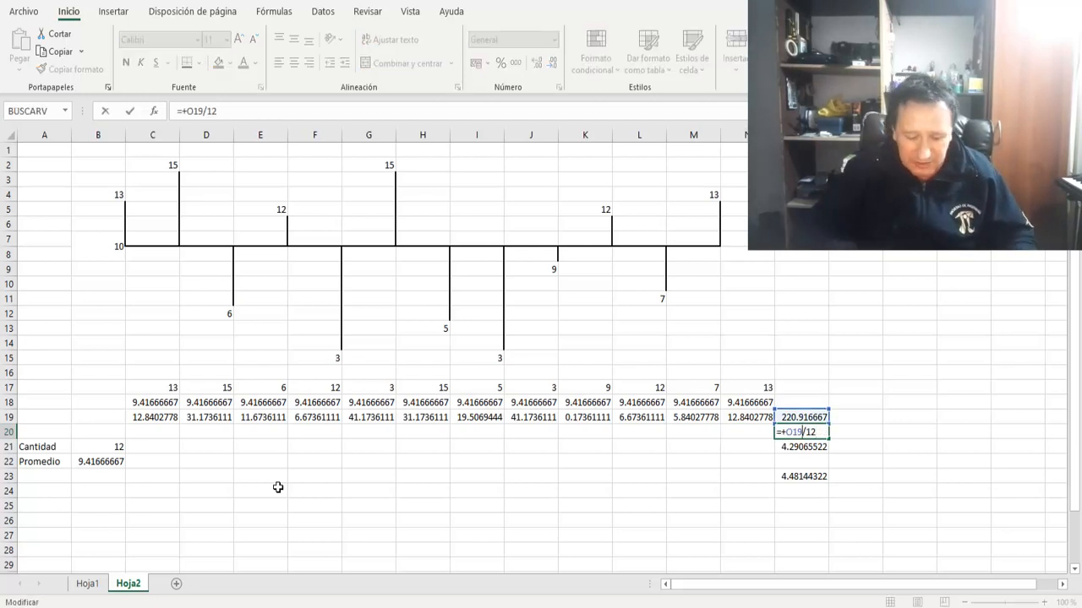
type("(")
key("Right")
key("Right")
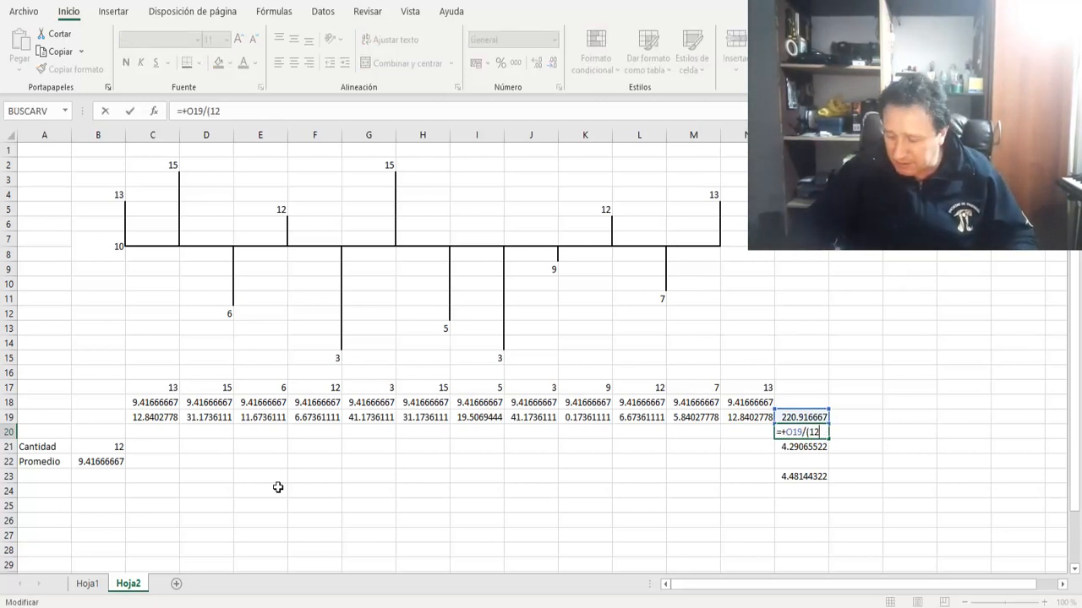
type("-1")
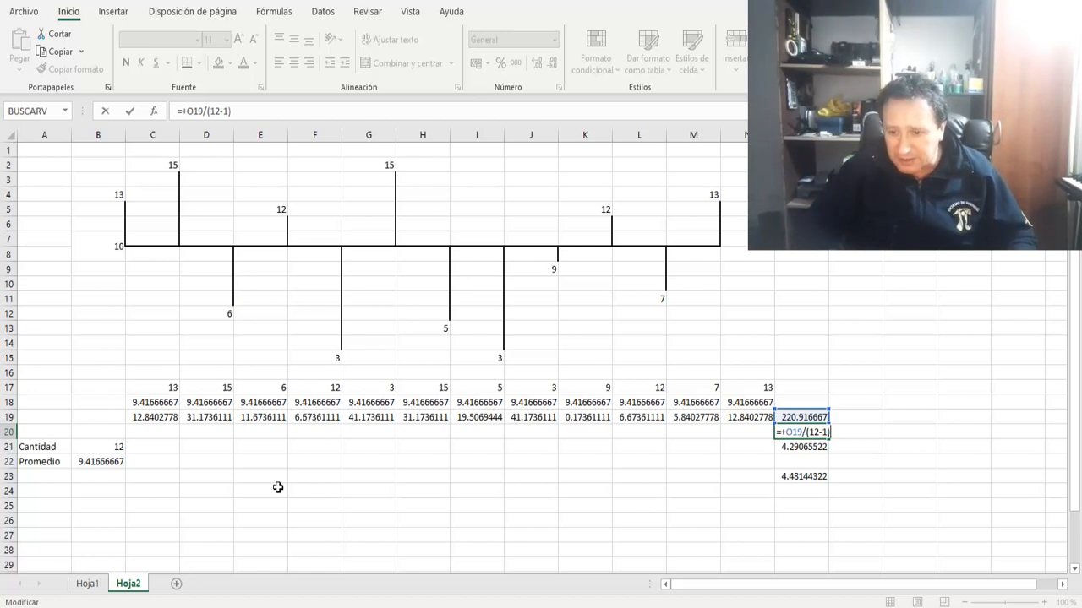
key("Return")
- Compare the recalculated deviation in O21 with the DESVESTA result in O23, and check the Cantidad formula in B21
key("Down")
key("Down")
key("Up")
key("Up")
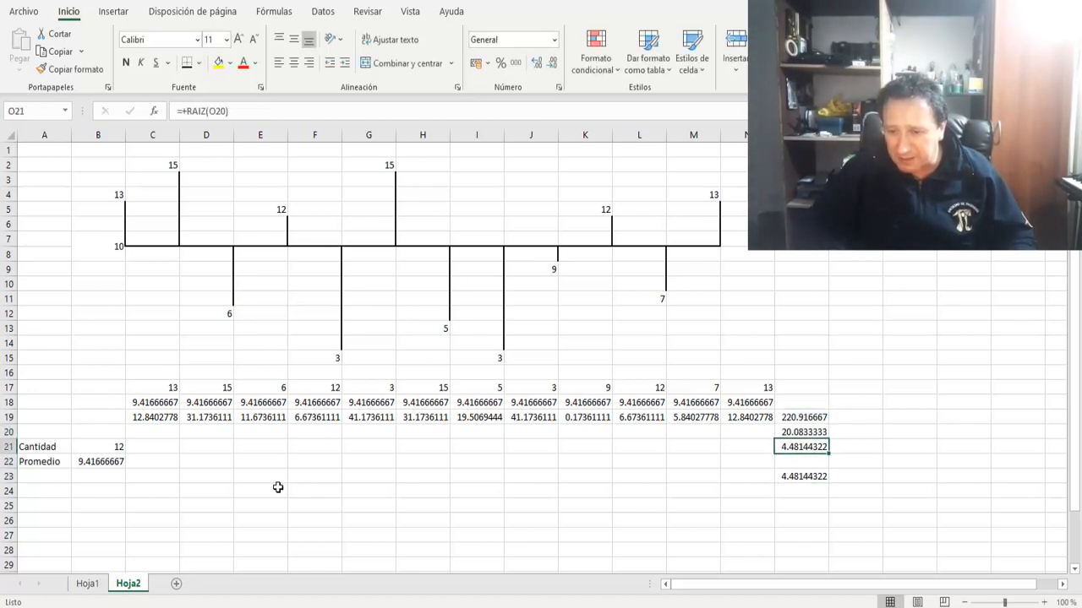
key("Down")
key("Down")
key("Up")
key("Up")
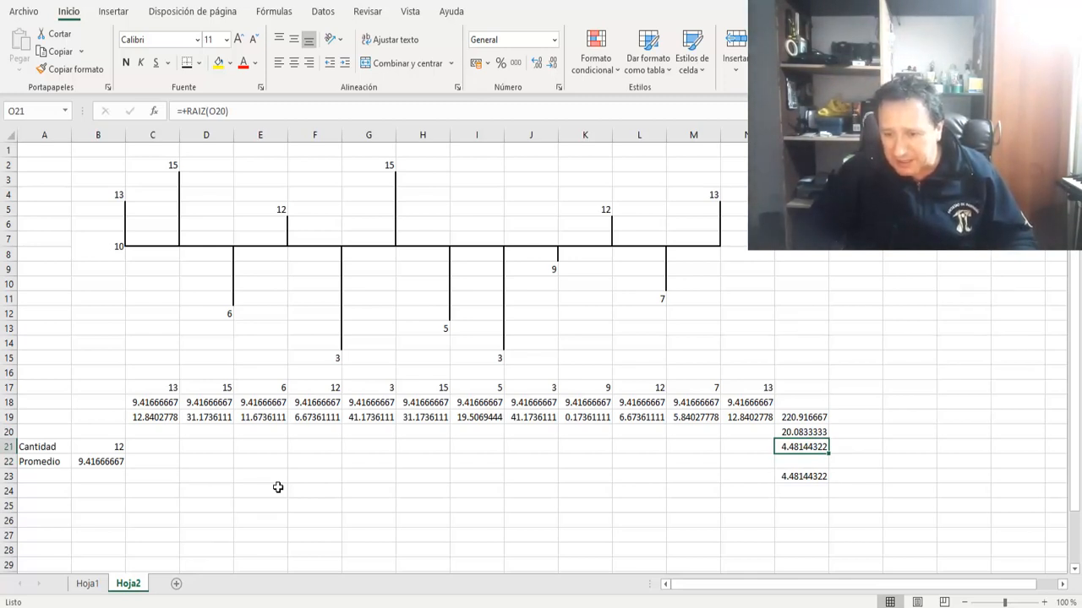
key("Down")
key("Down")
key("Up")
key("Up")
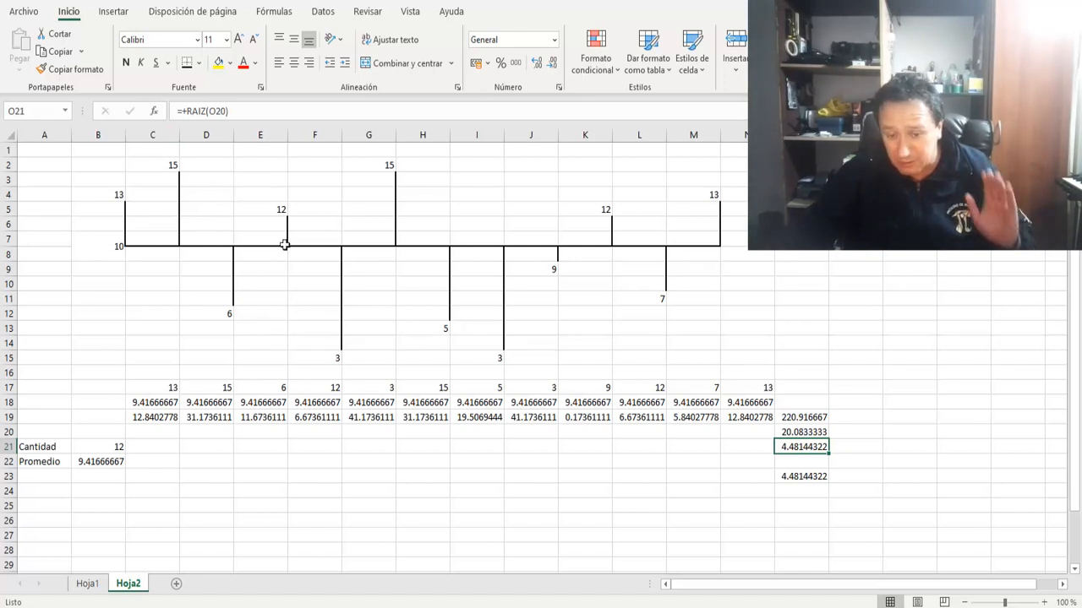
left_click(118, 449)
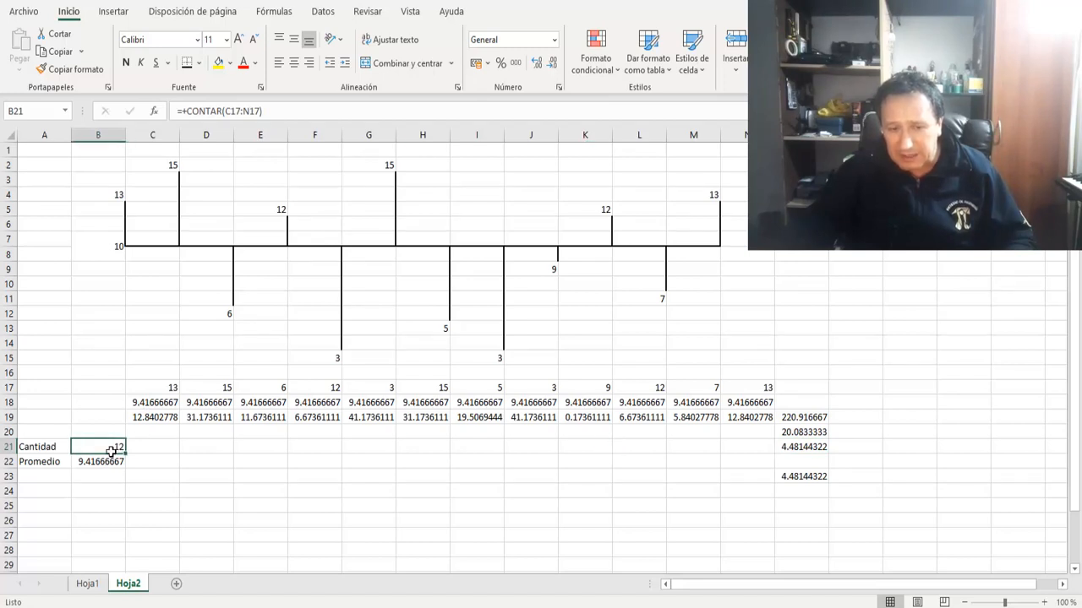
- Review the Promedio formula in B22, the value in C17, the average reference in C18 and the squared-difference formula in C19
left_click(107, 462)
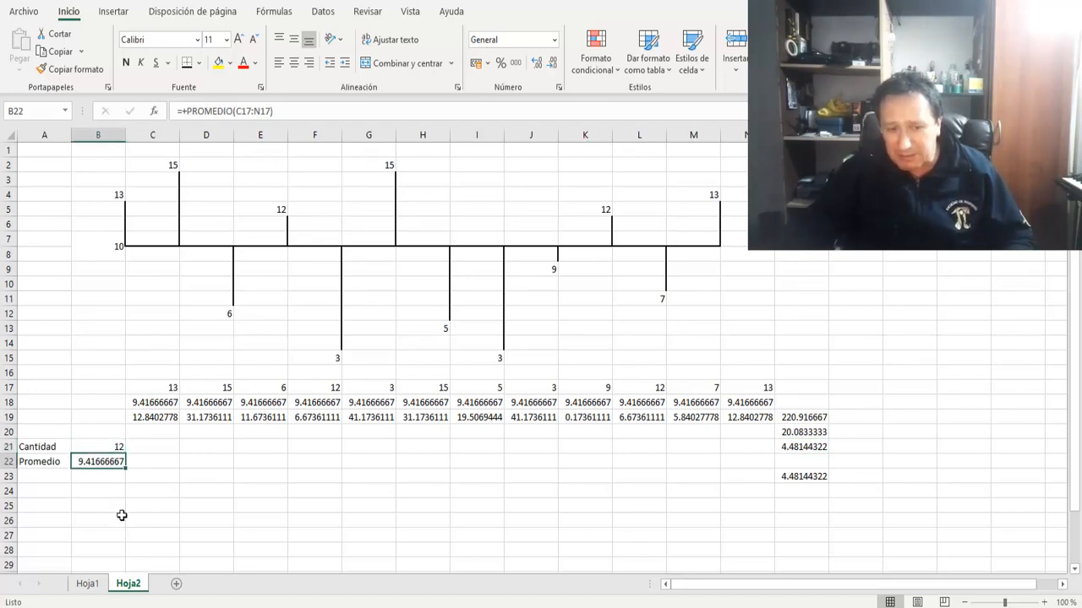
left_click(174, 390)
left_click(172, 403)
left_click(173, 390)
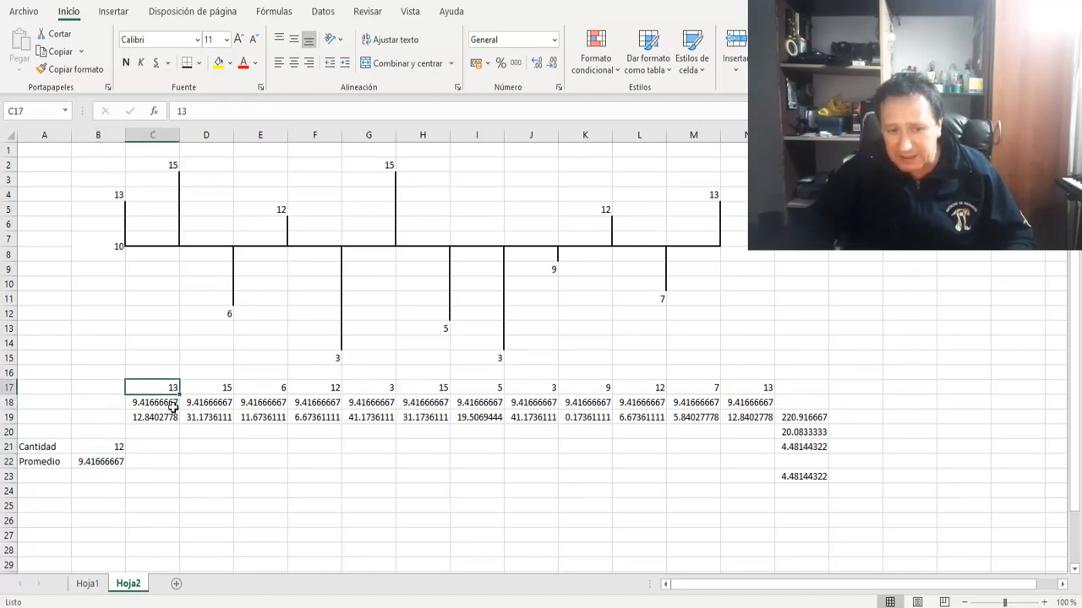
left_click(173, 403)
left_click(172, 390)
left_click(173, 403)
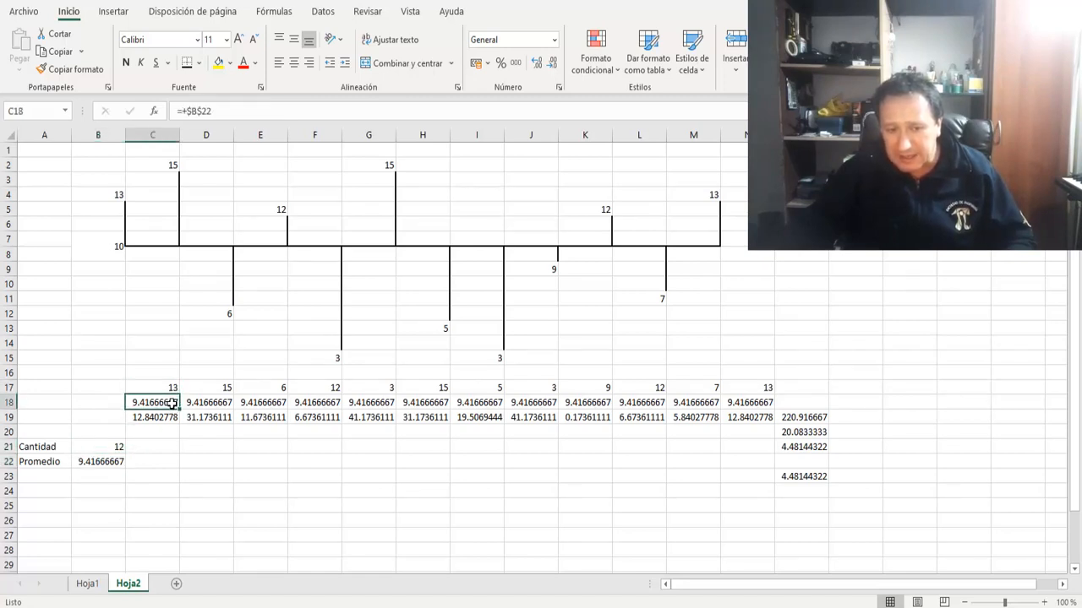
left_click(172, 418)
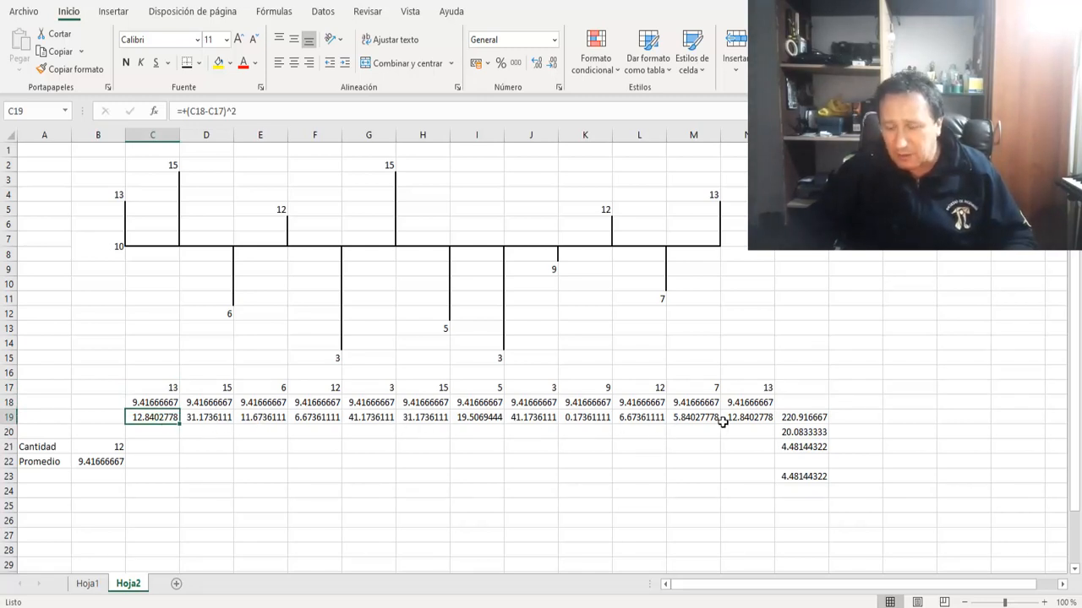
- Inspect the O20 variance and O21 square root formulas, and compare O21 with the DESVESTA formula in O23
left_click(805, 434)
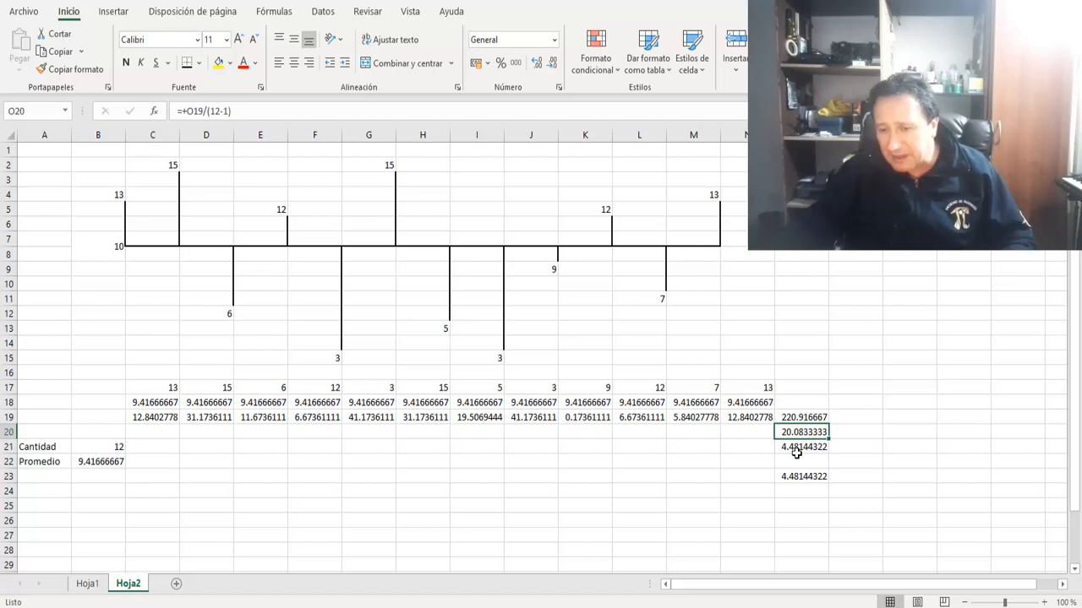
left_click(797, 453)
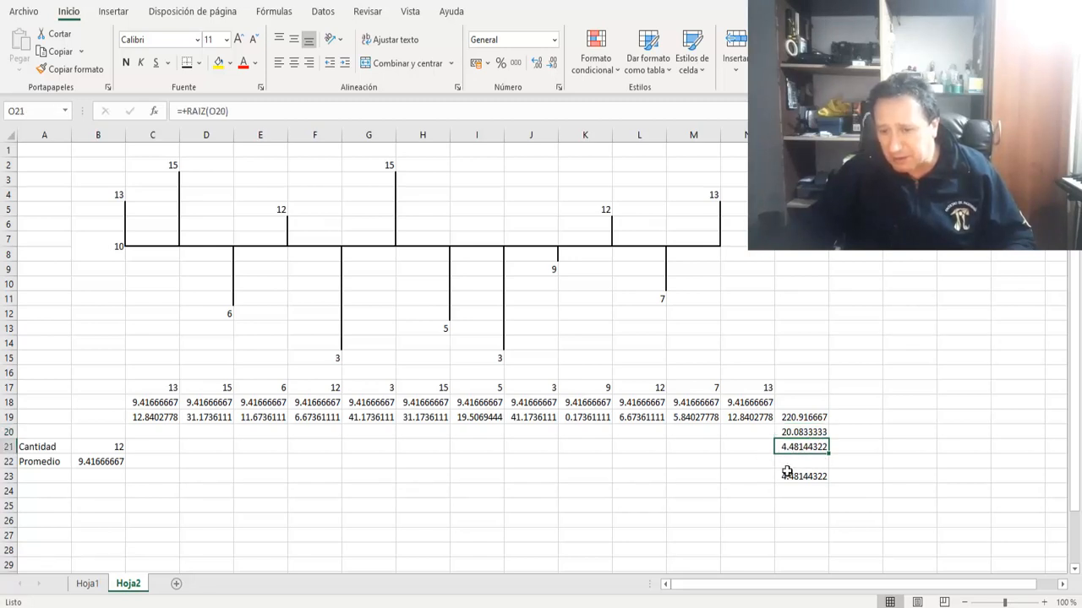
left_click(807, 478)
left_click(812, 452)
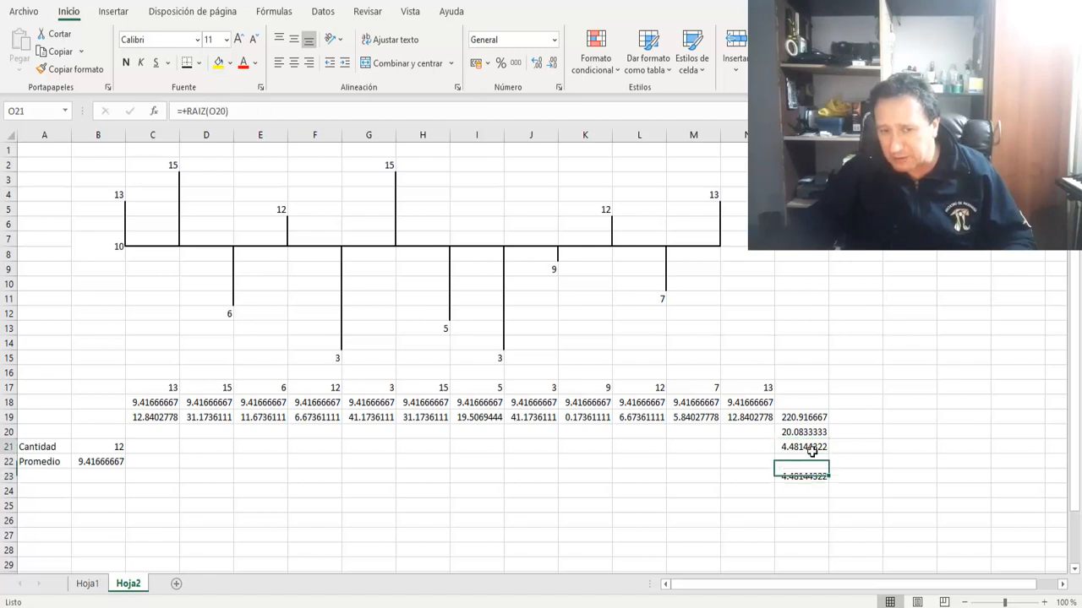
left_click(809, 477)
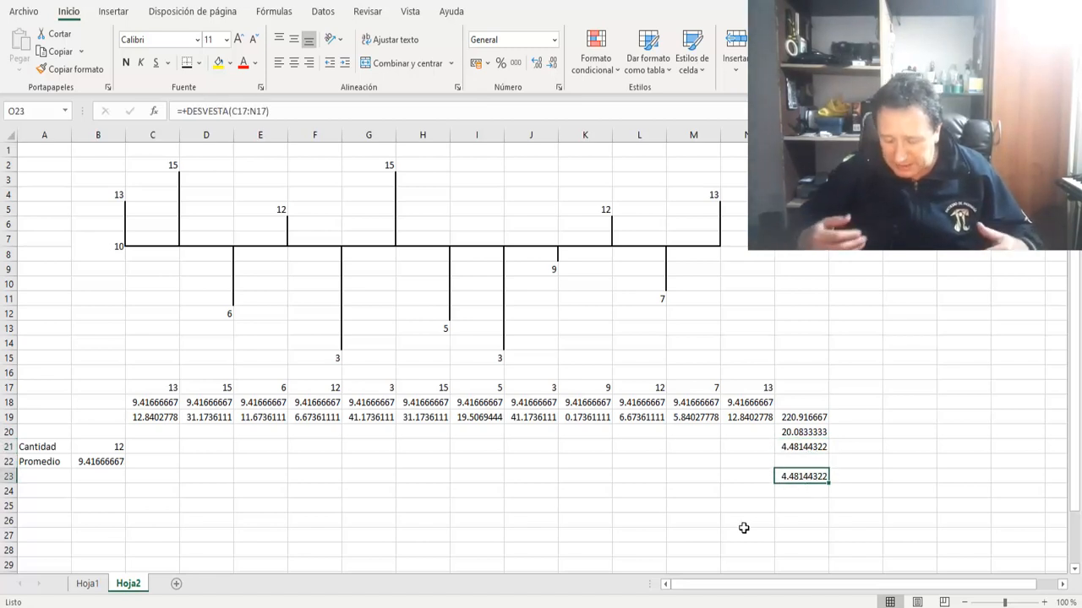
- Add a new worksheet and enter "Hallar la desviacion estándar de los datos relacionados de forma manual y comporbarlo con el Excel" in A1
left_click(177, 584)
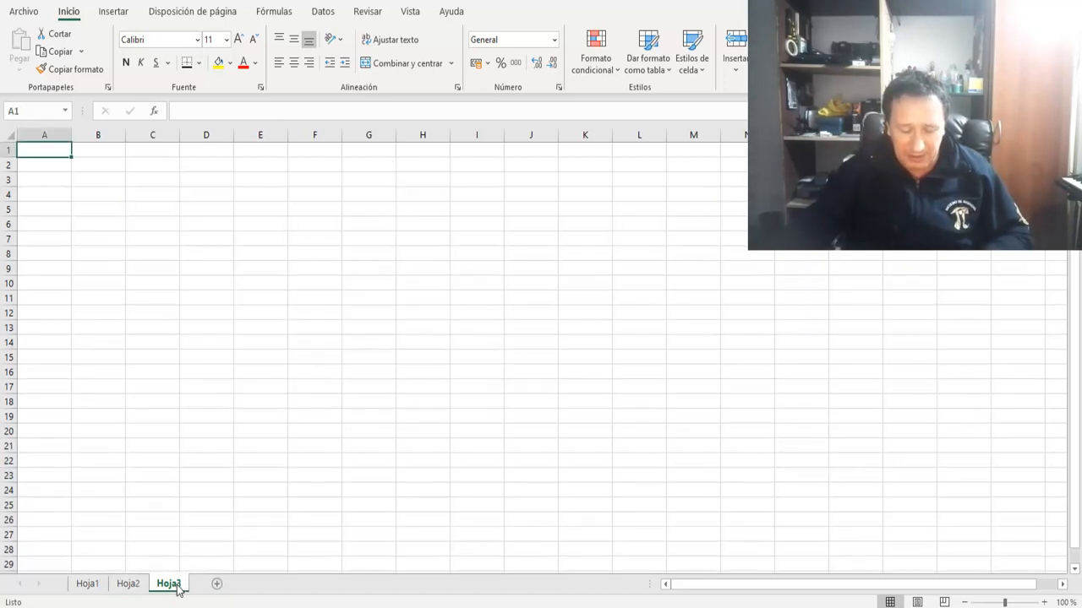
type("Ha")
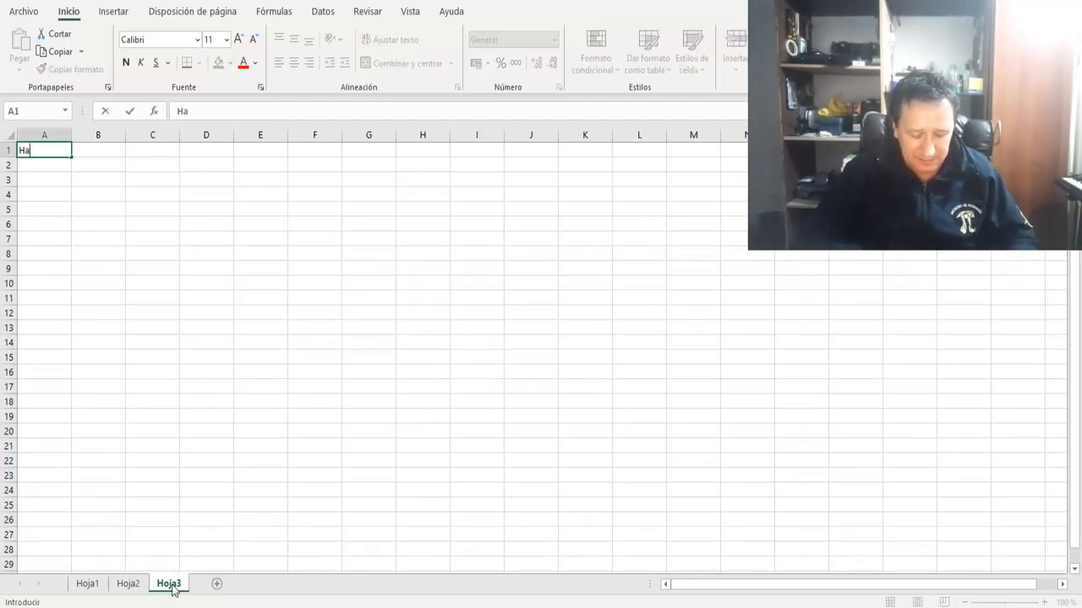
type("llar la d")
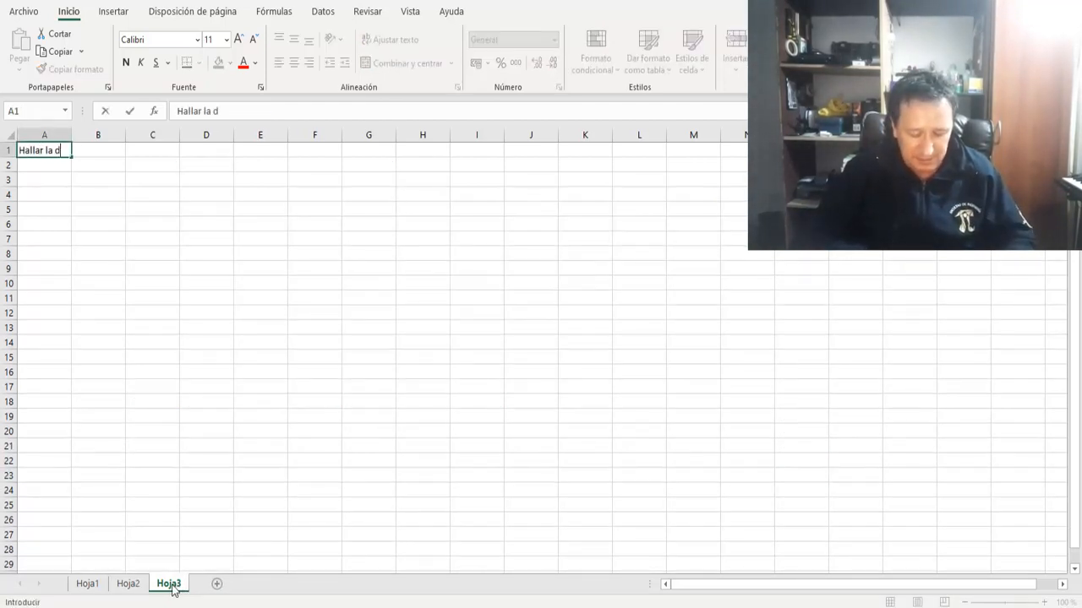
type("esviacio")
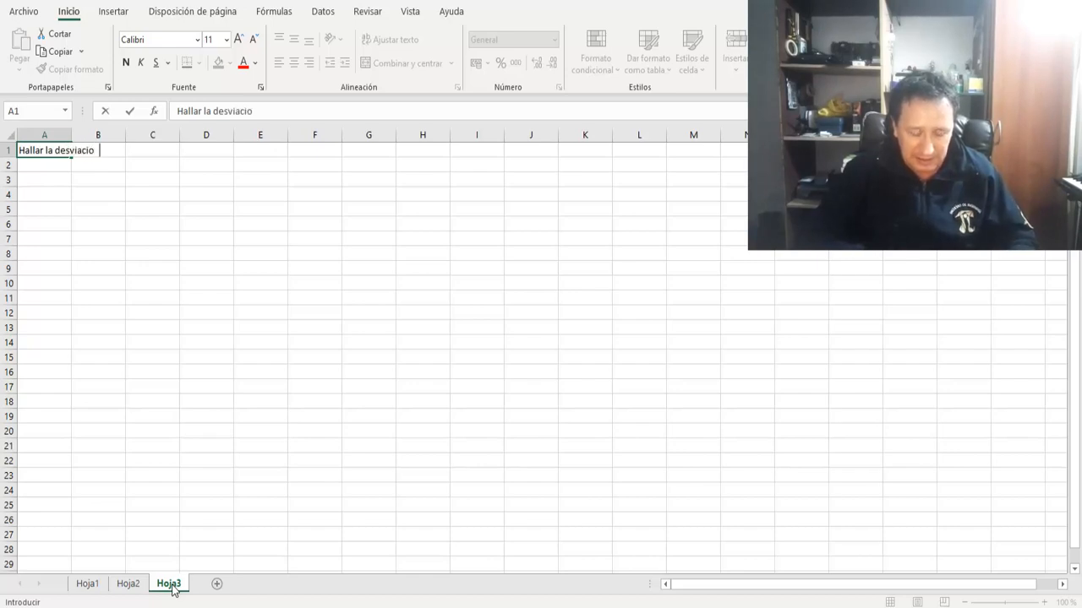
type("n est")
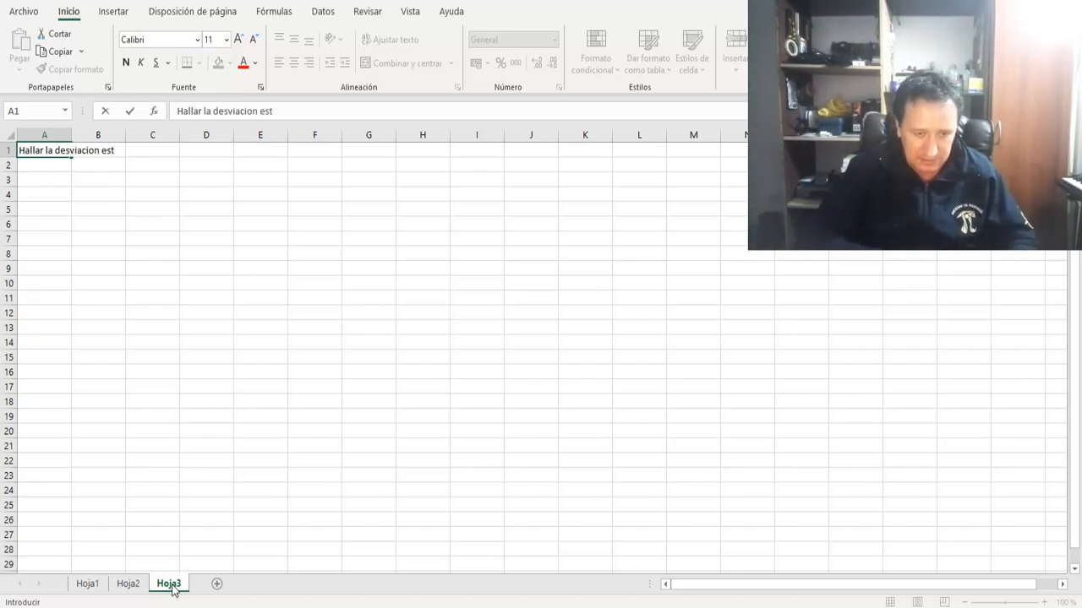
type("án")
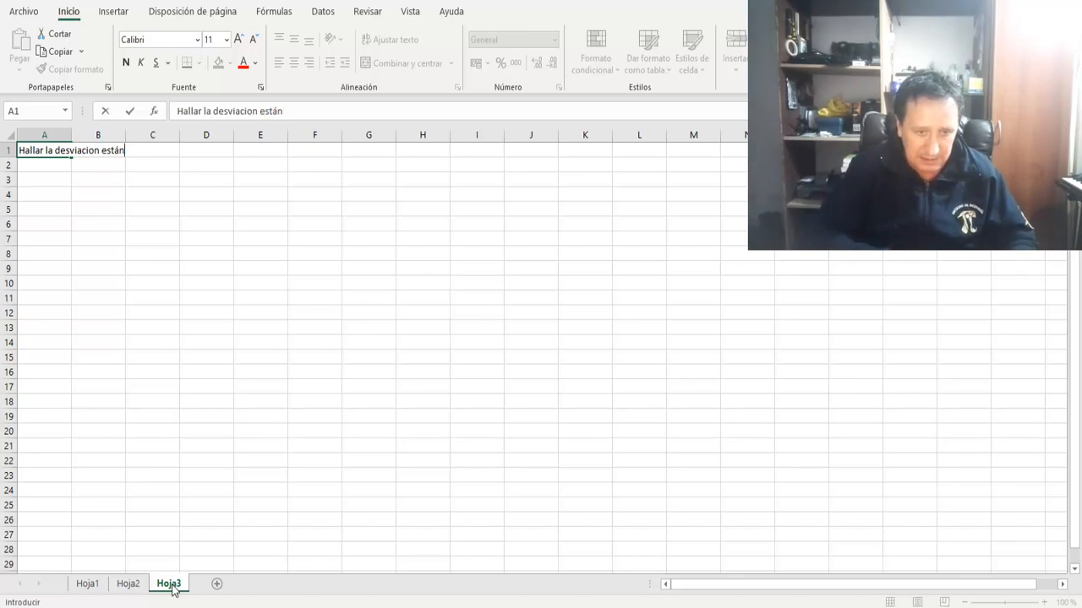
type("dar de")
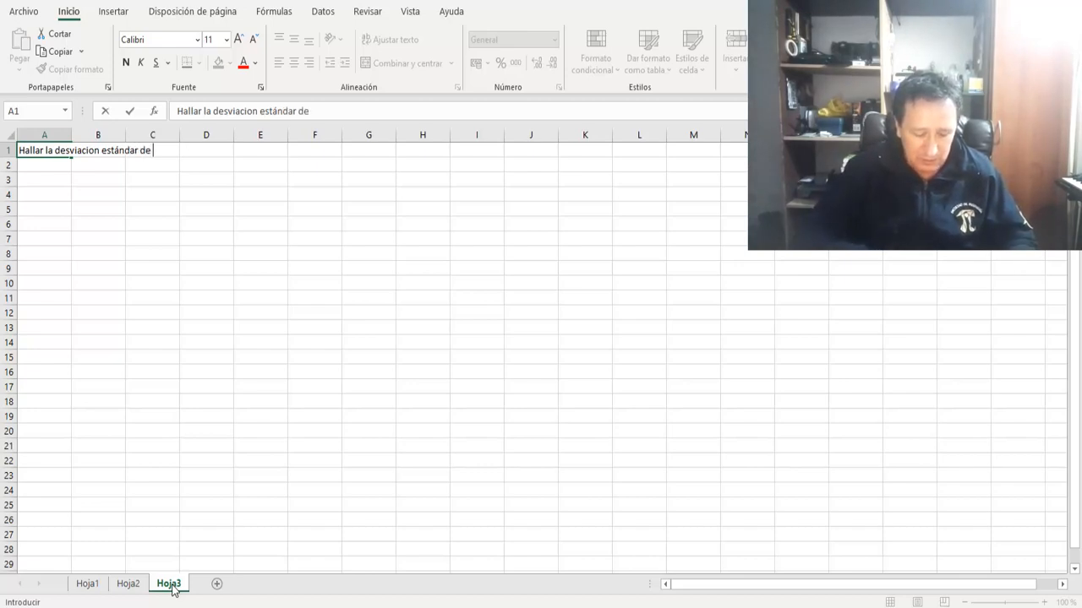
type(" los datos")
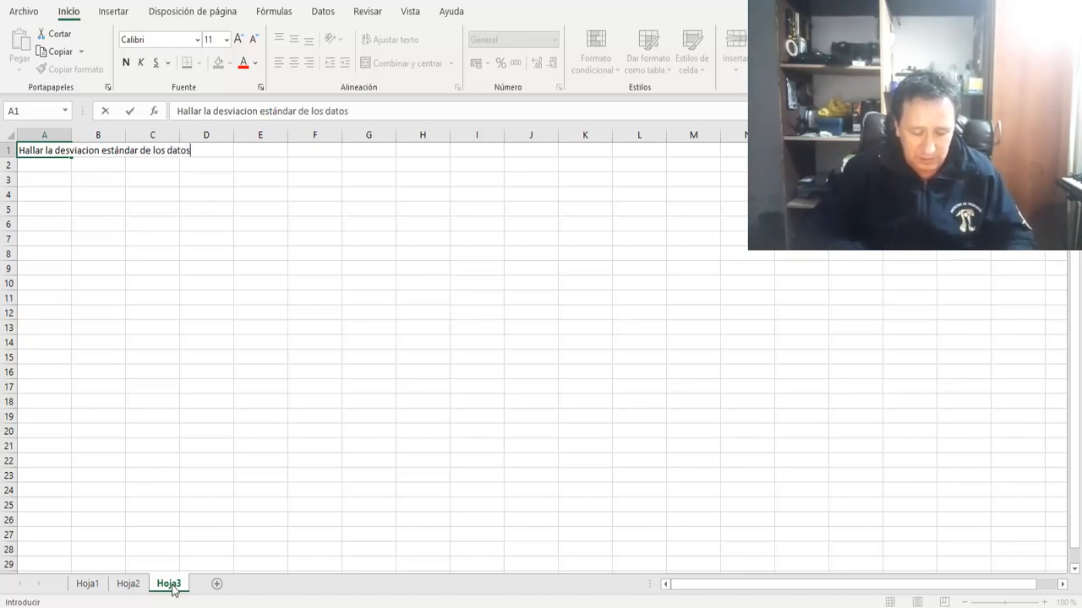
type(" relacionados")
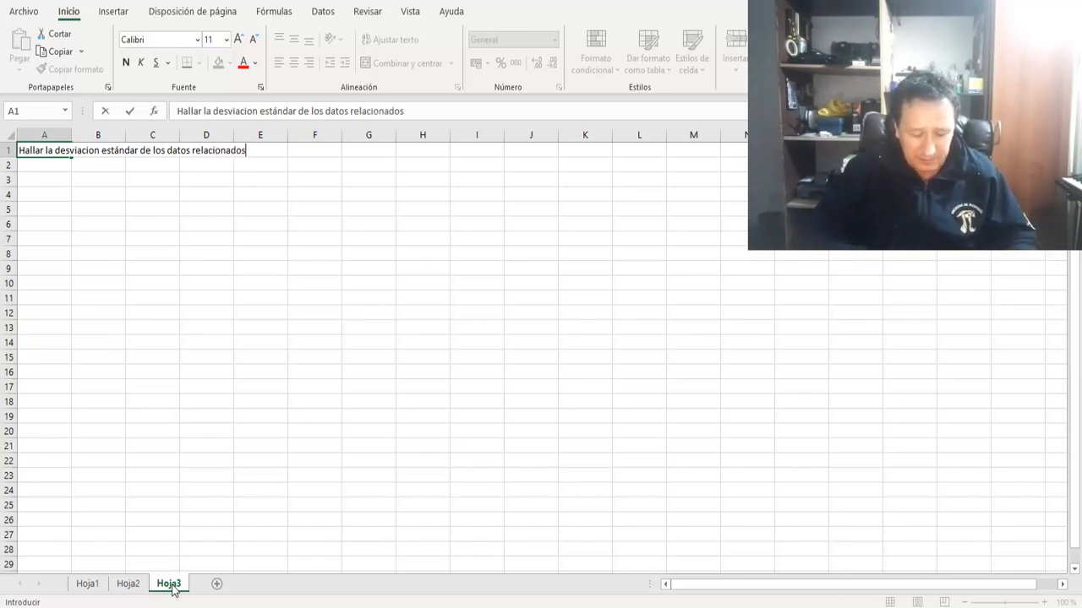
type(" de f")
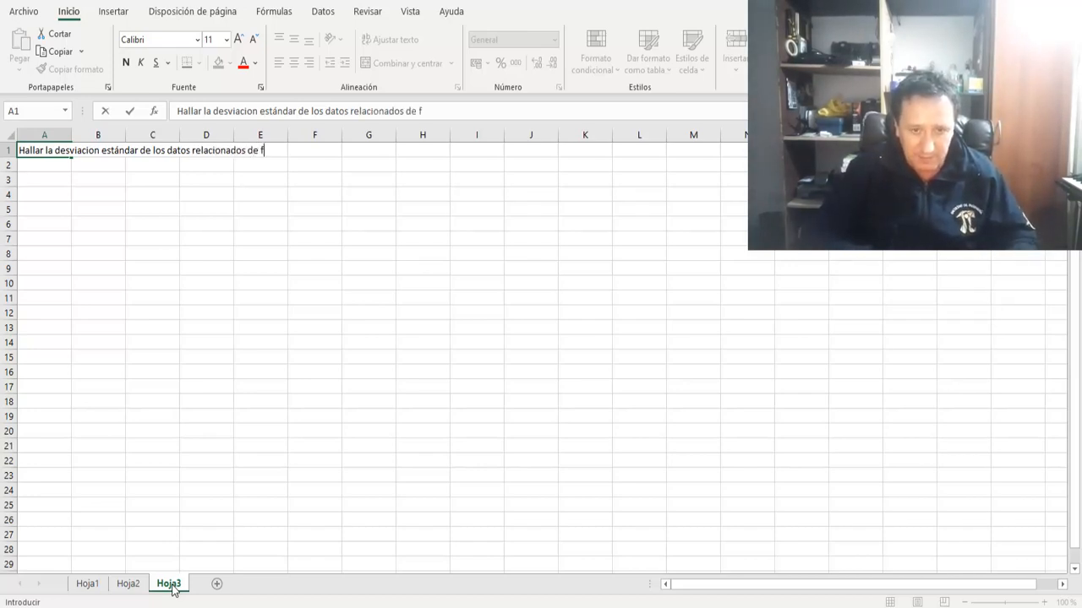
type("orma ma")
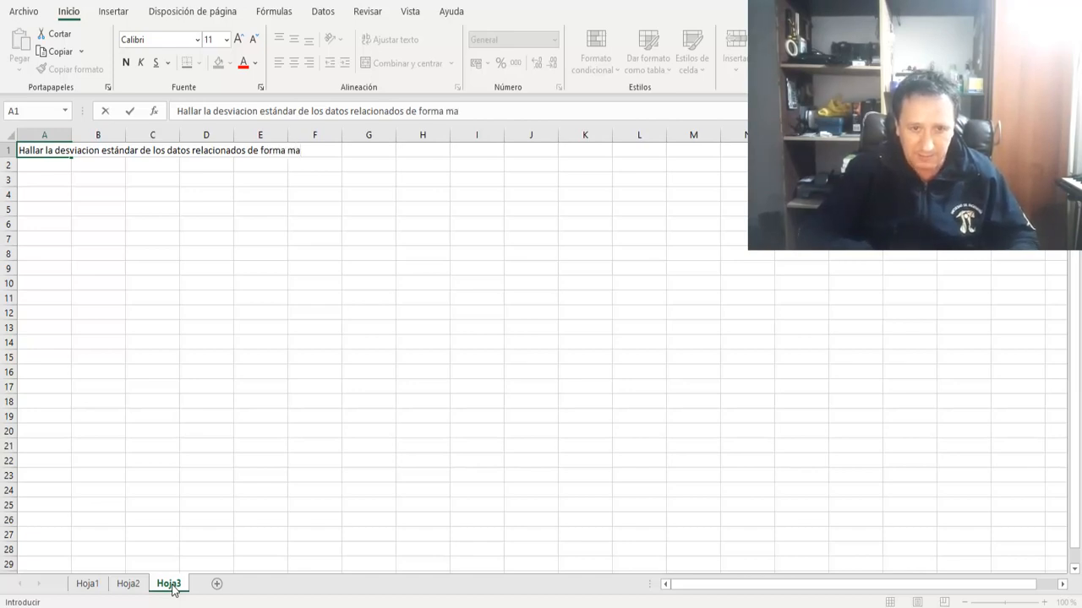
type("nual y")
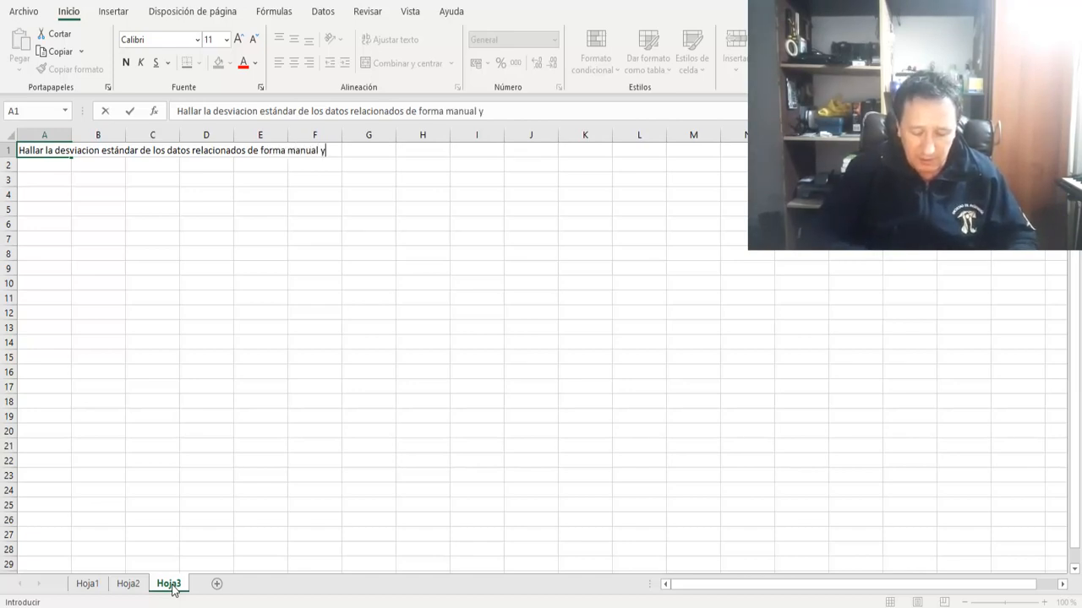
type(" comporbar")
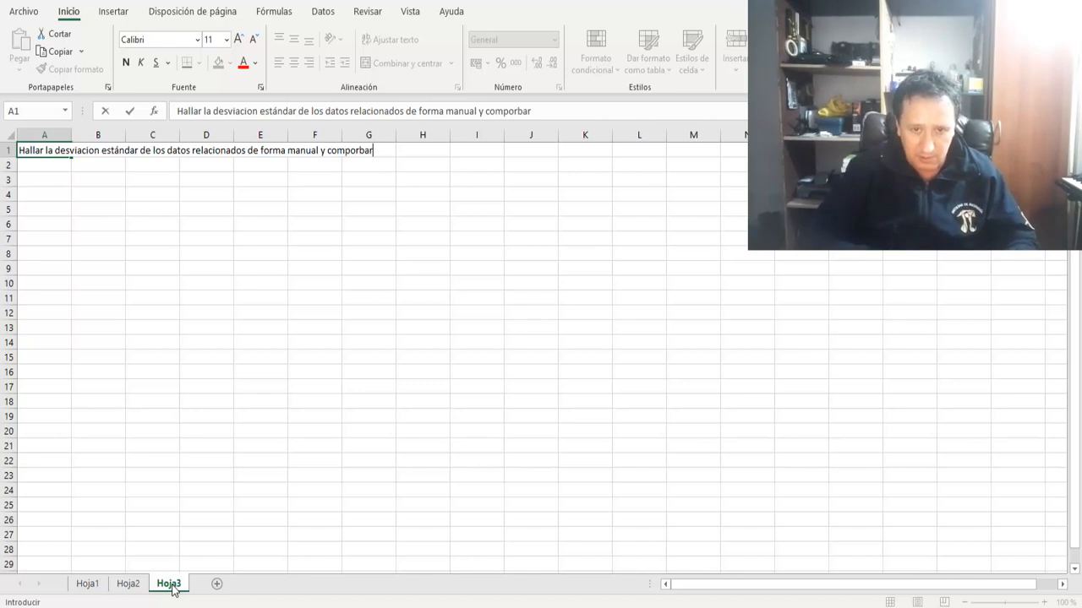
type("lo con el")
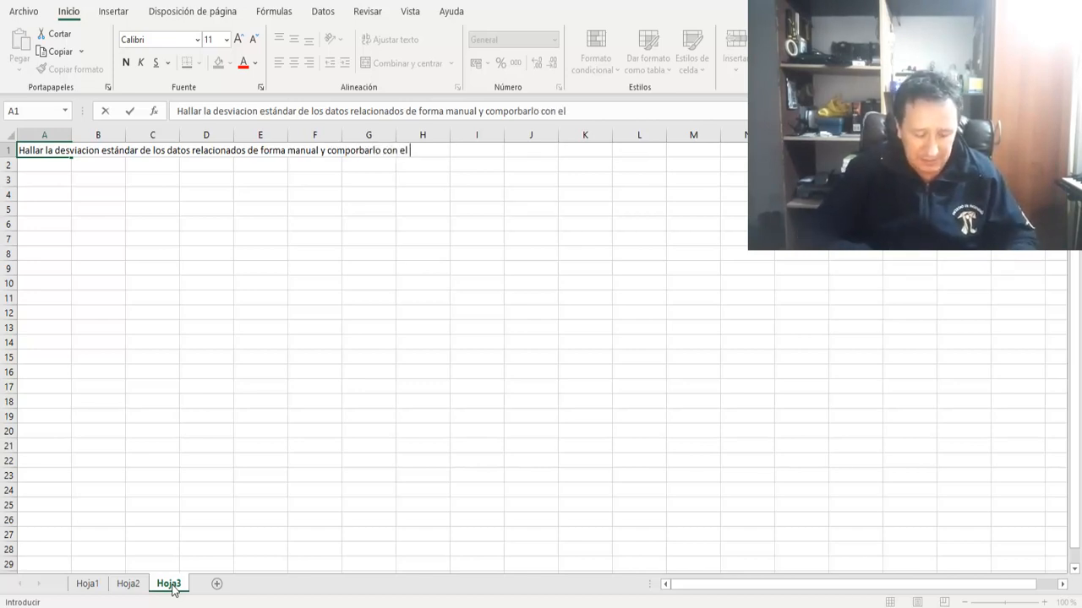
type(" Excel")
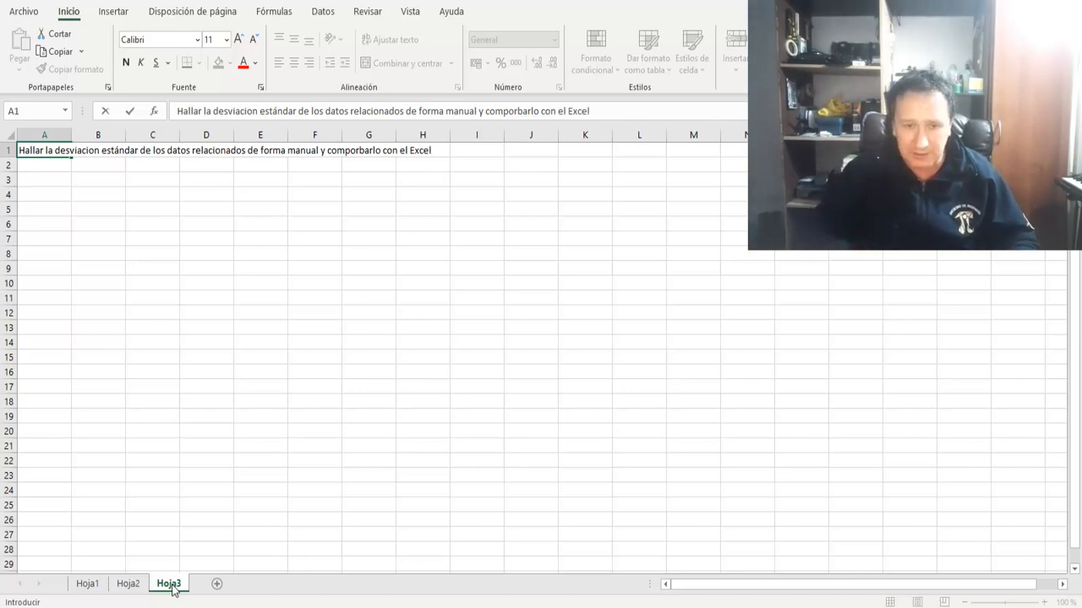
key("Return")
- Enter the formula +ALEATORIO.ENTRE(1001;1099)/100 in cell A3 to generate a random value with two decimals
key("Down")
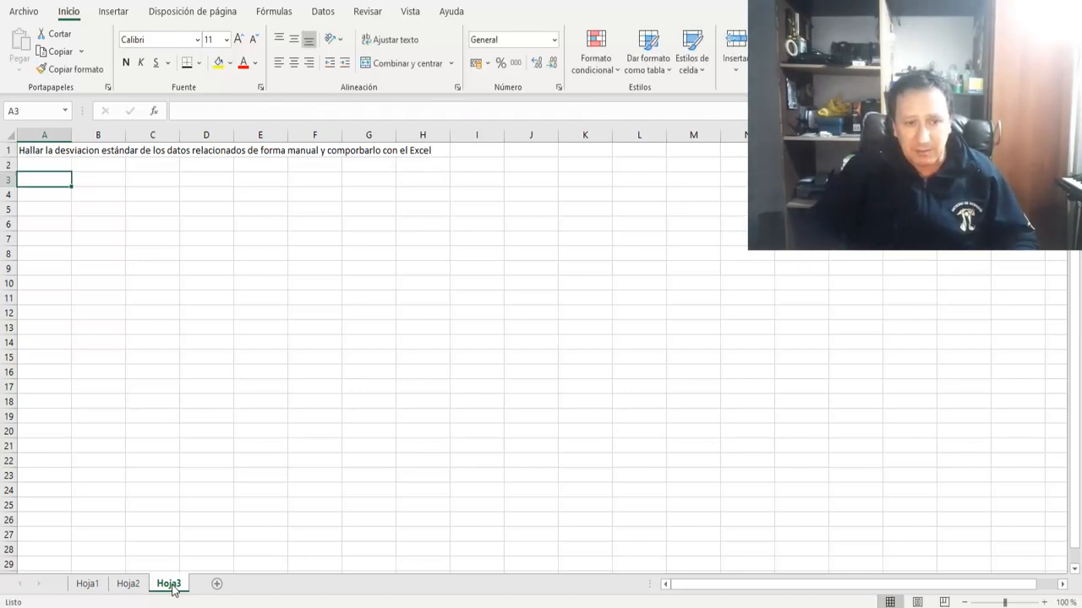
key("Right")
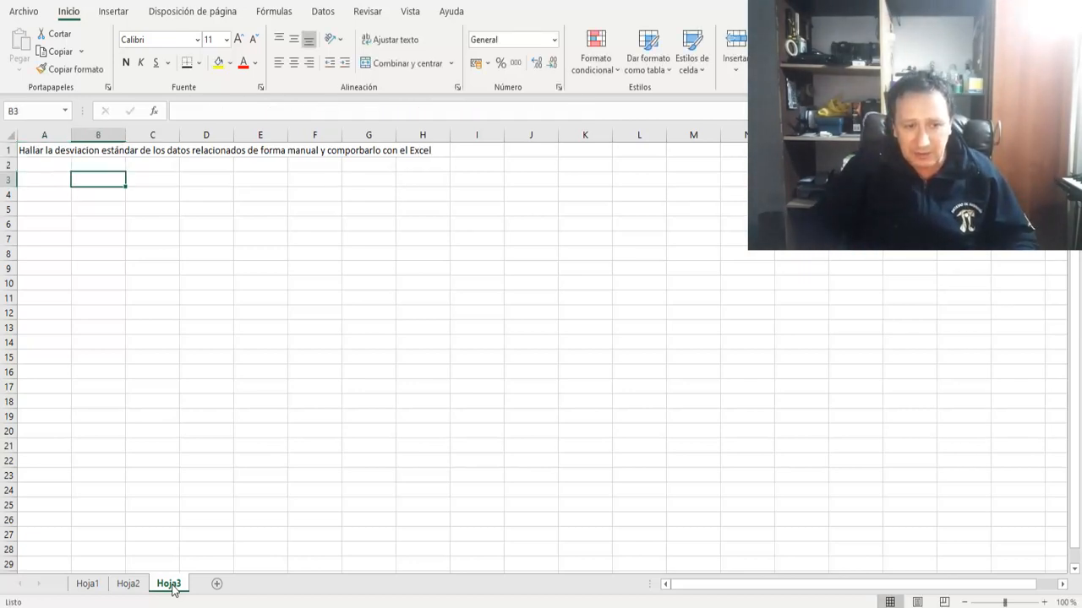
key("Left")
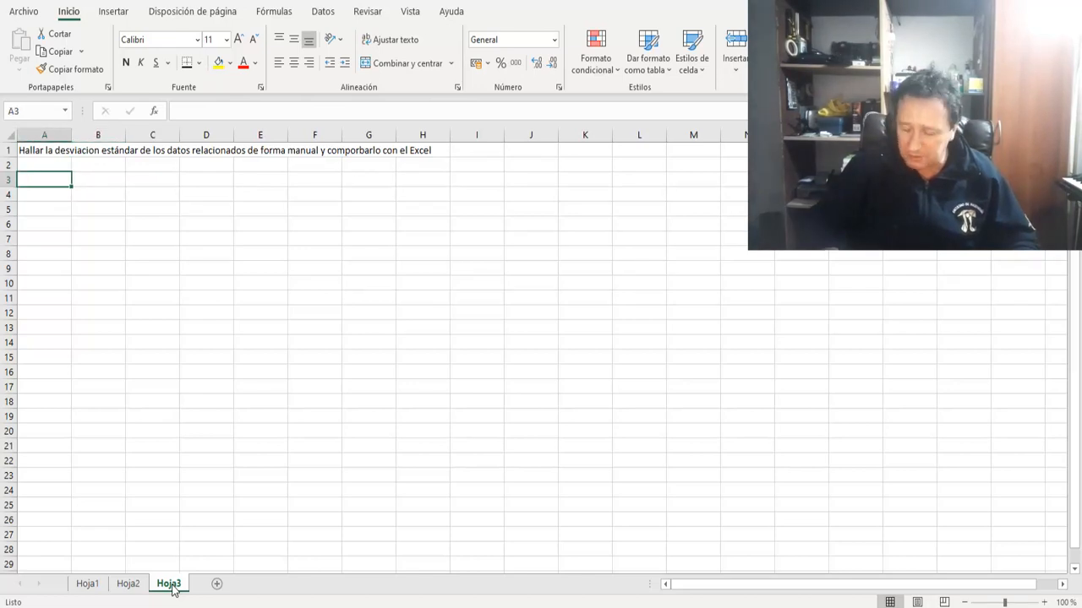
type("+")
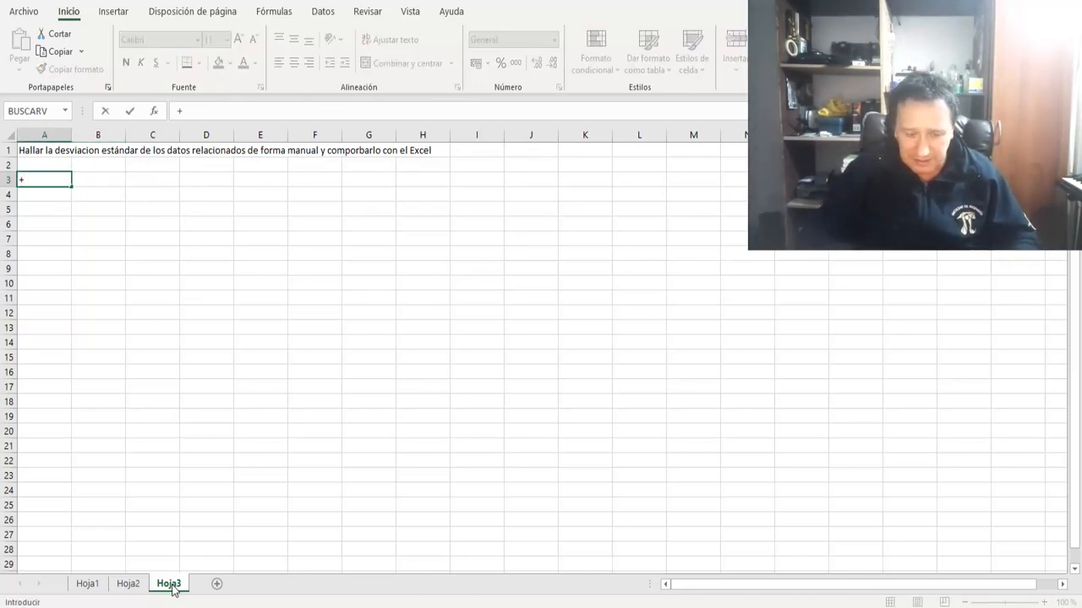
type("aleatoerio")
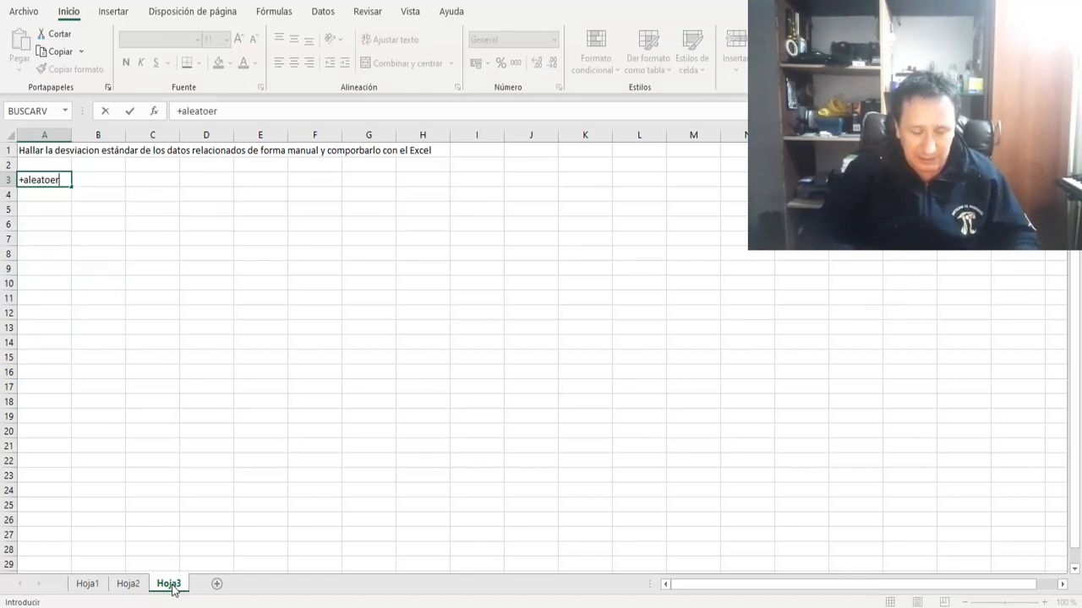
key("BackSpace")
key("BackSpace")
type("rio.entre")
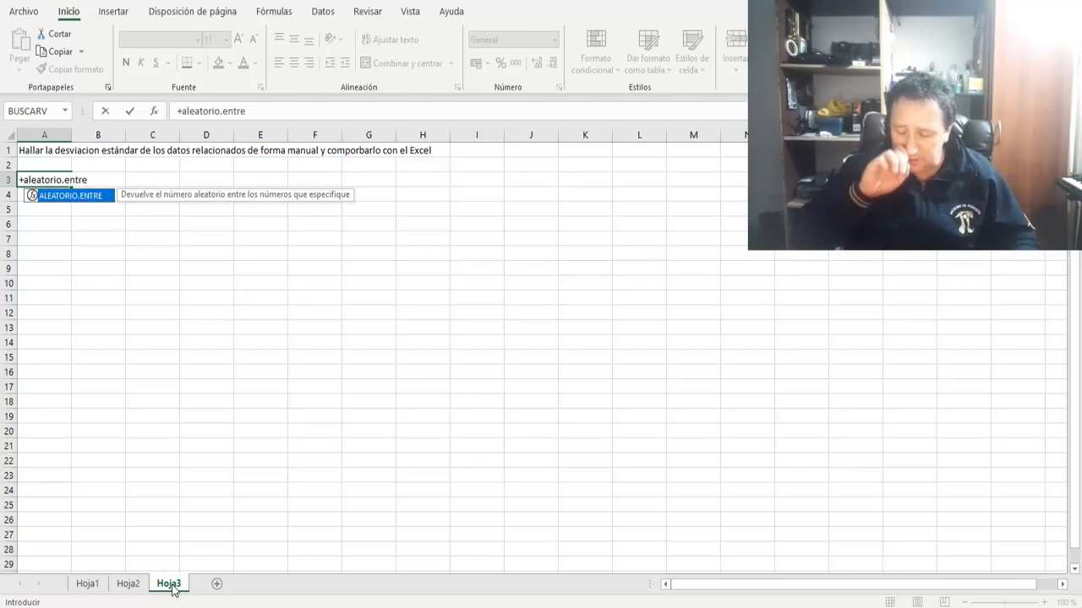
type("(100")
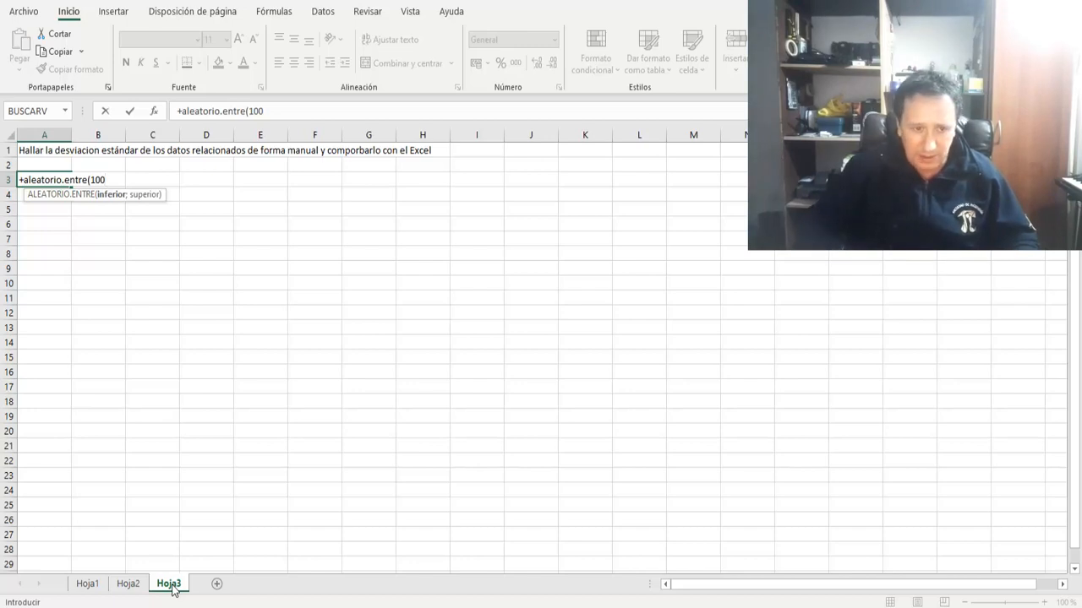
type("1")
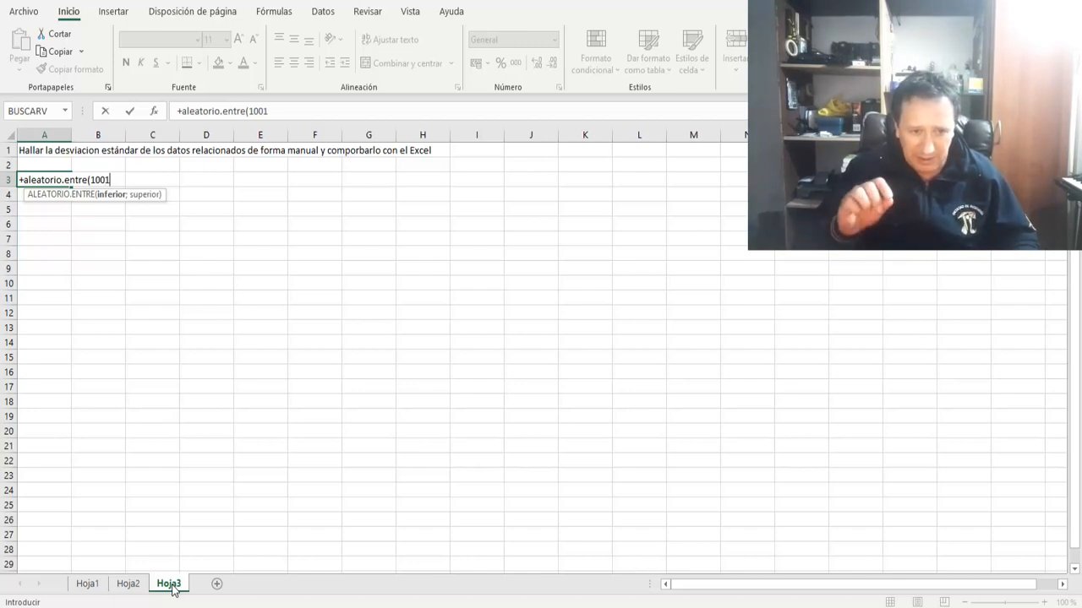
type(";")
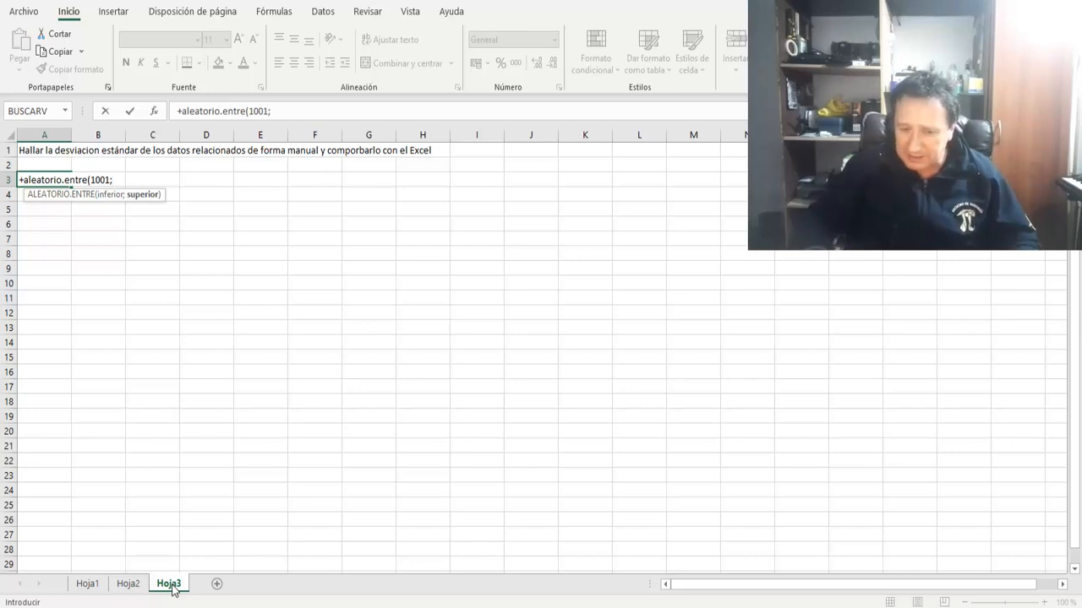
type("1")
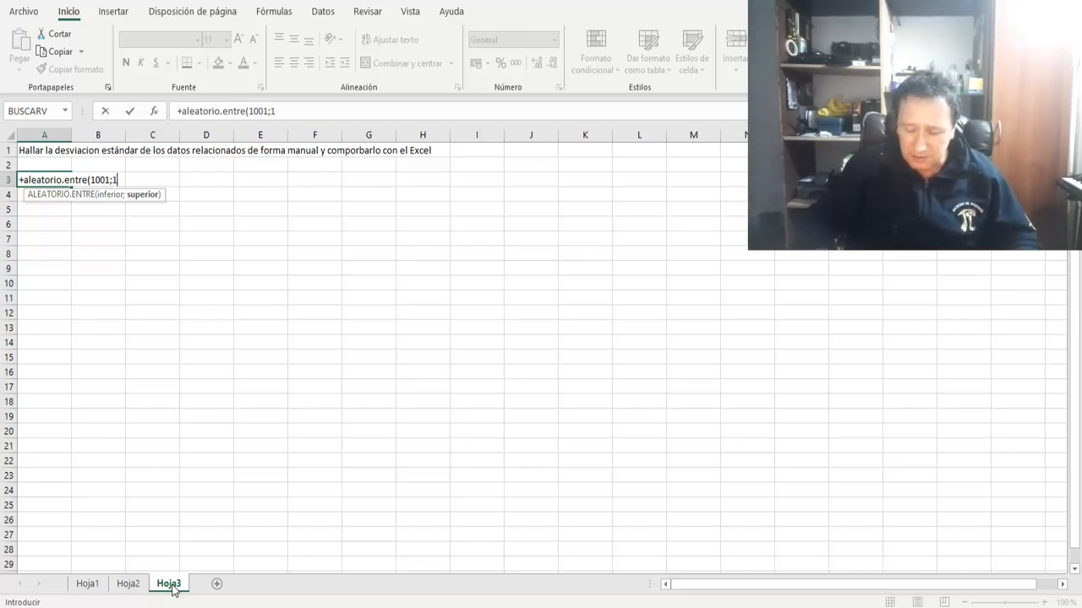
type("0")
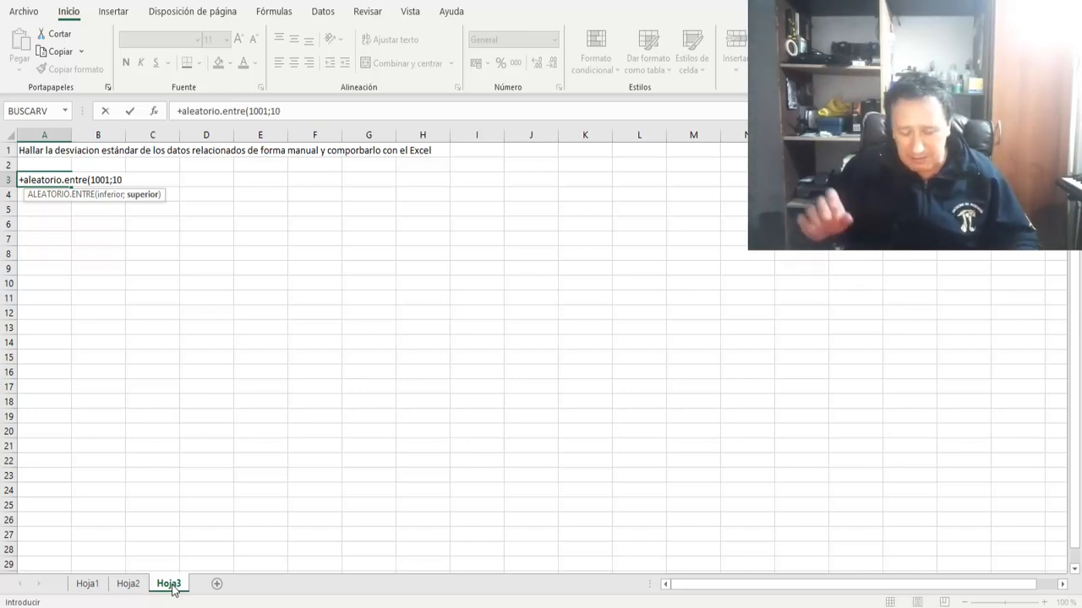
type("99")
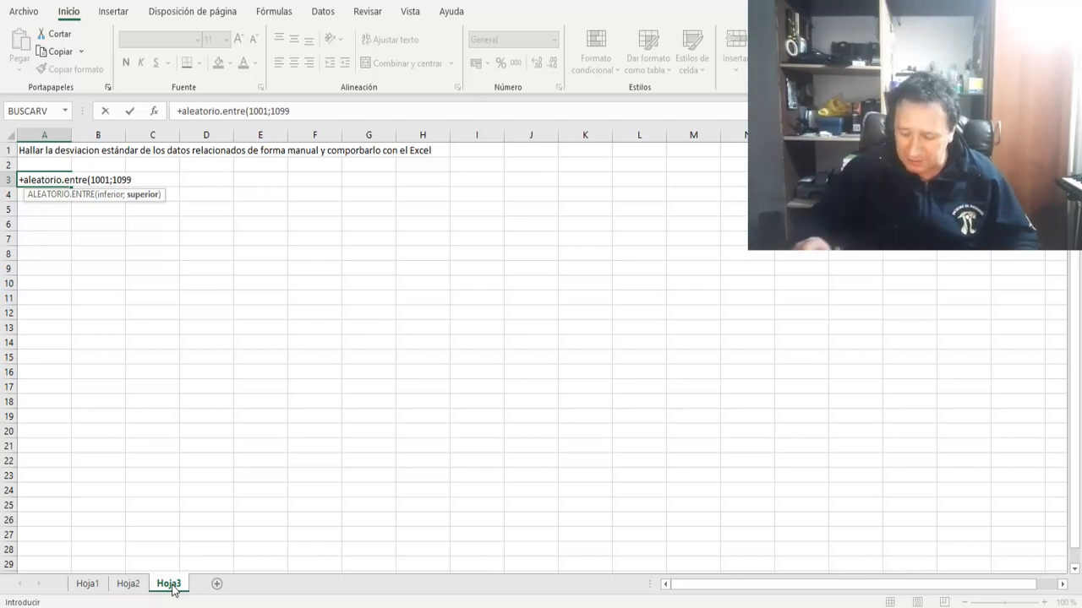
type(")")
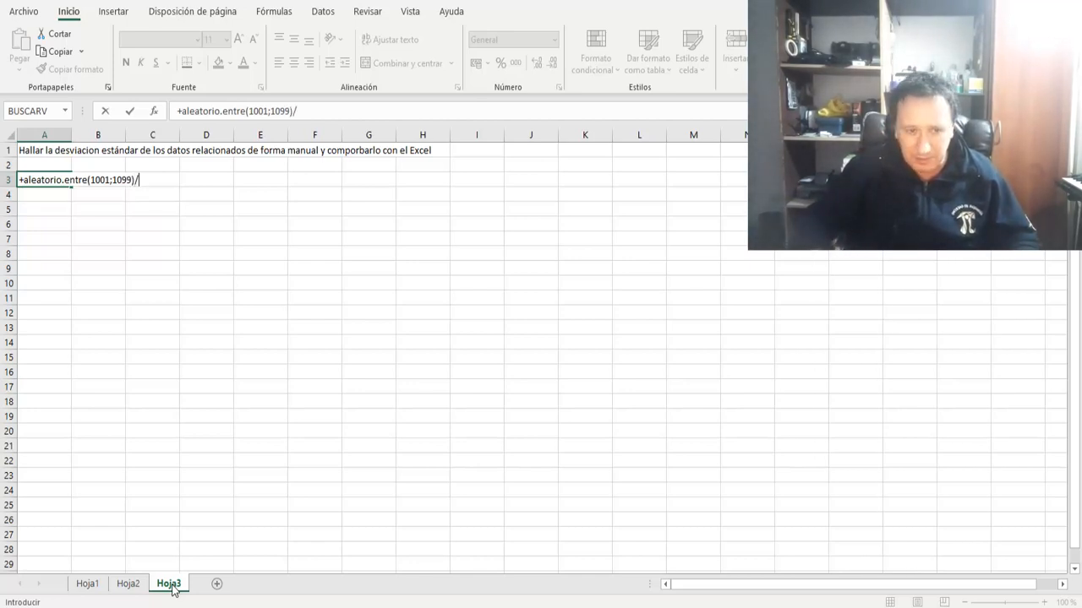
type("/10")
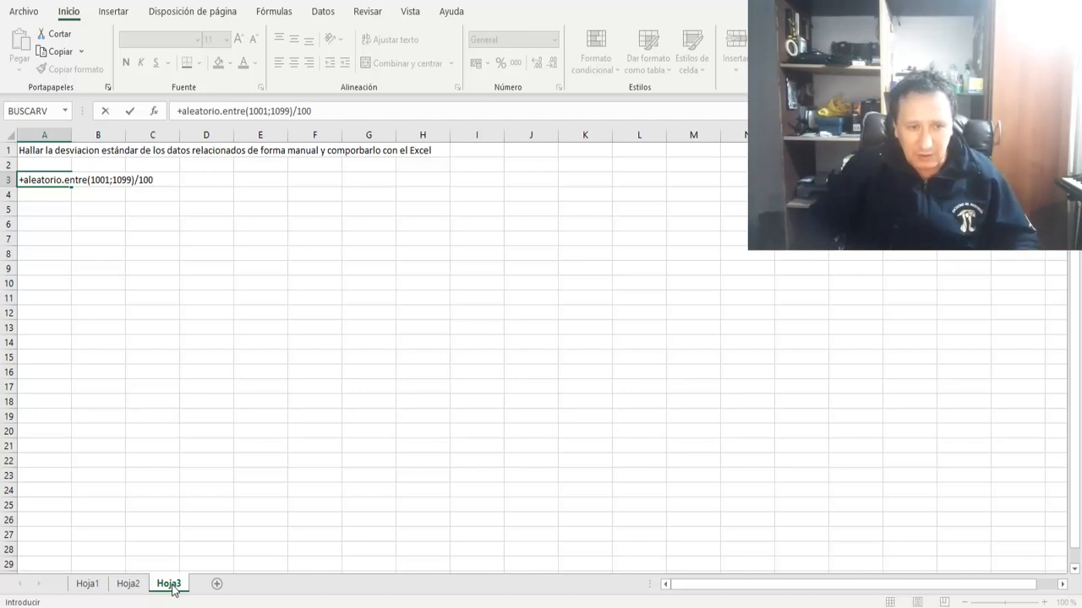
type("0")
key("Return")
key("Up")
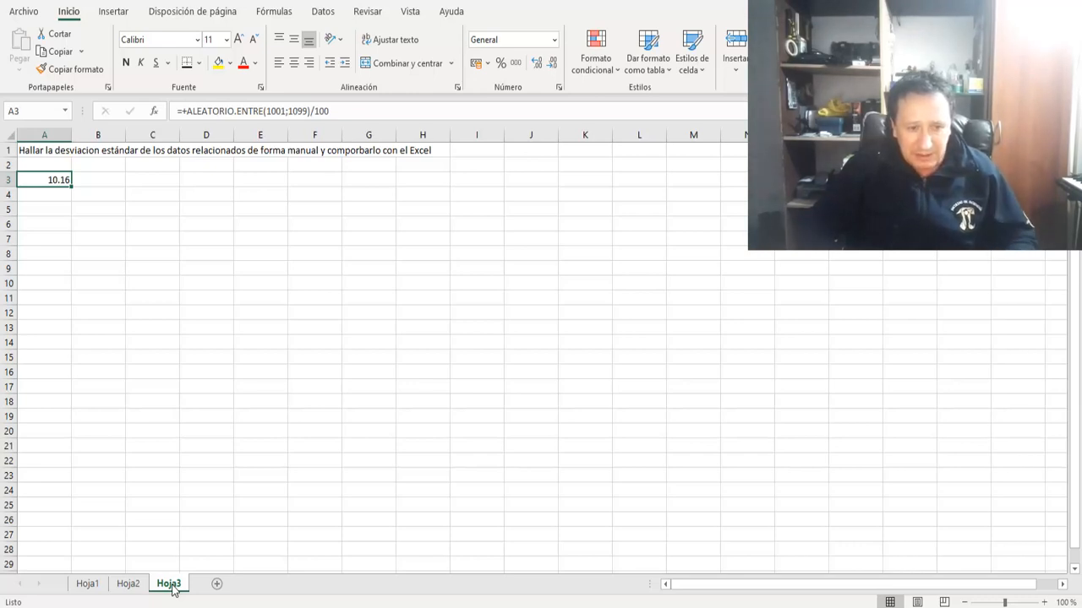
- Copy the random-value formula from A3 down through A23
key("ctrl+c")
key("shift+Down")
key("shift+Down")
key("shift+Down")
key("shift+Down")
key("shift+Down")
key("shift+Down")
key("shift+Down")
key("shift+Down")
key("shift+Down")
key("shift+Down")
key("shift+Down")
key("shift+Down")
key("shift+Down")
key("shift+Down")
key("shift+Down")
key("shift+Down")
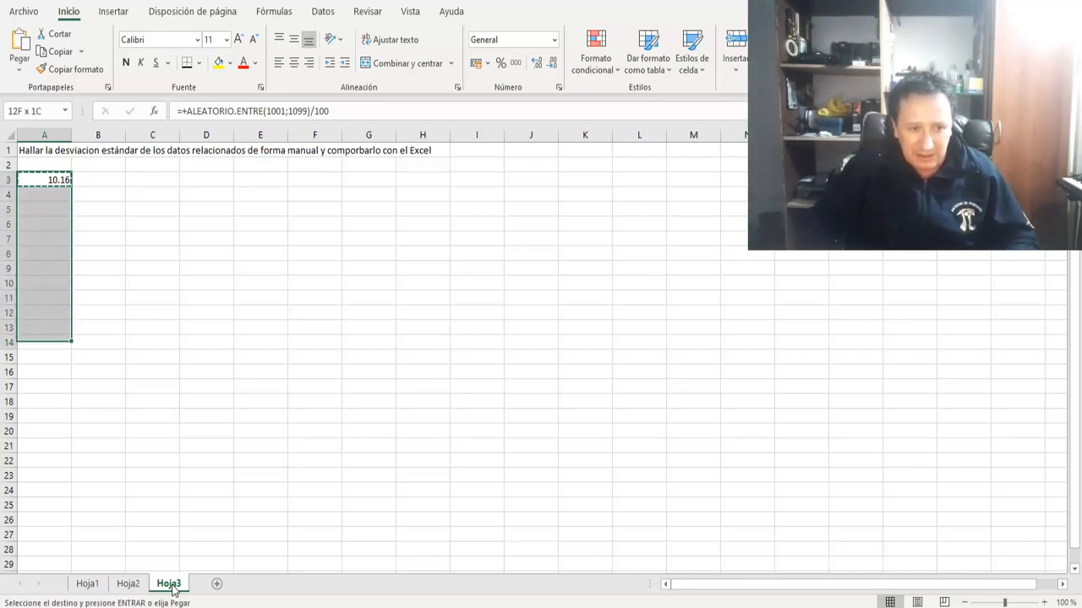
key("shift+Down")
key("shift+Down")
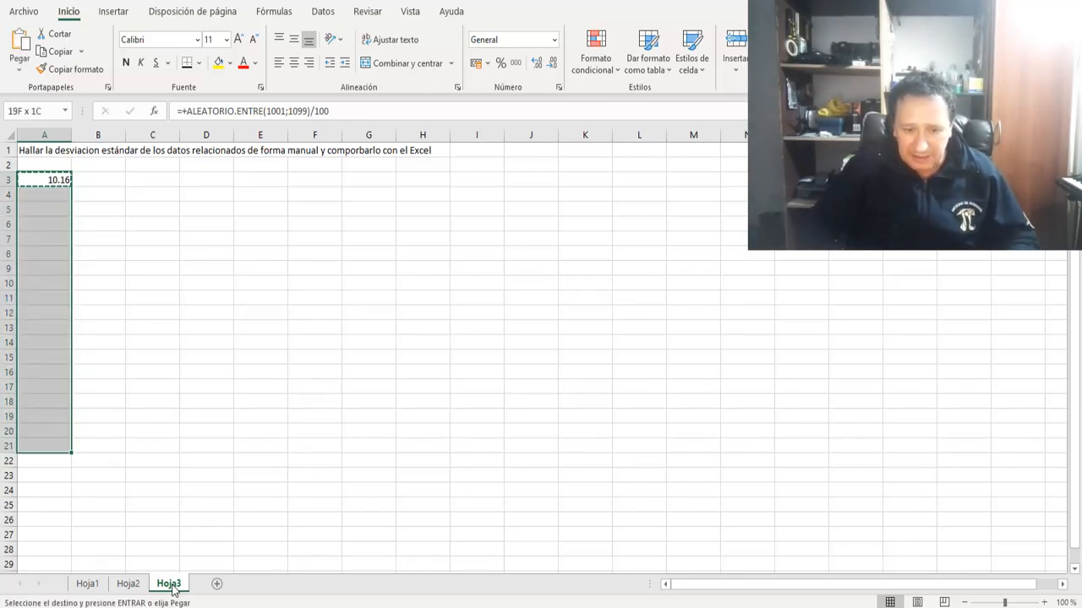
key("shift+Down")
key("shift+Down")
key("Return")
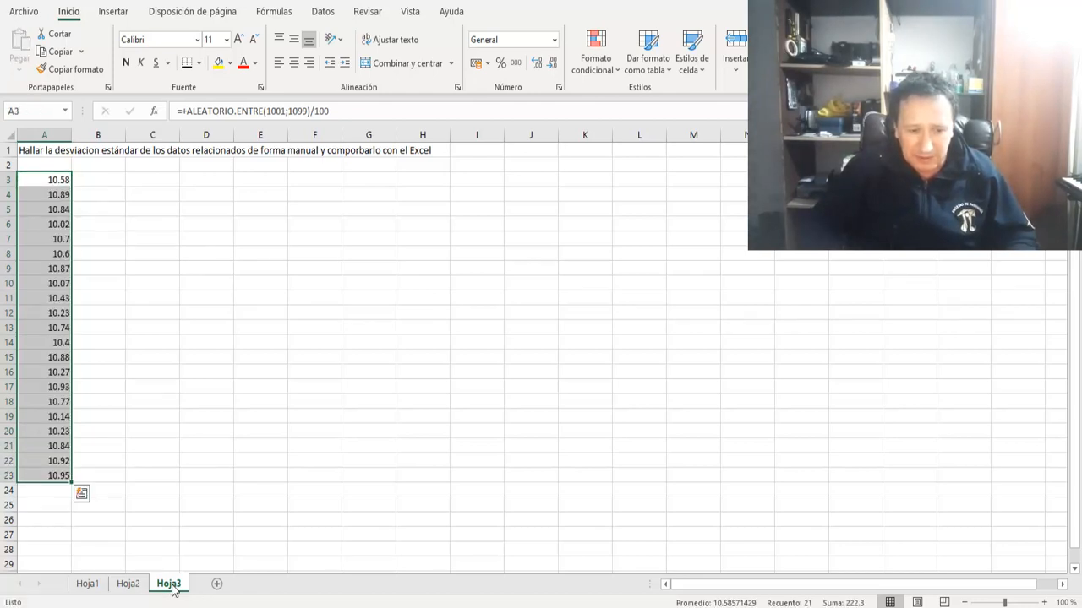
- Extend the list of random values by copying the formula from A23 down through A27
key("Up")
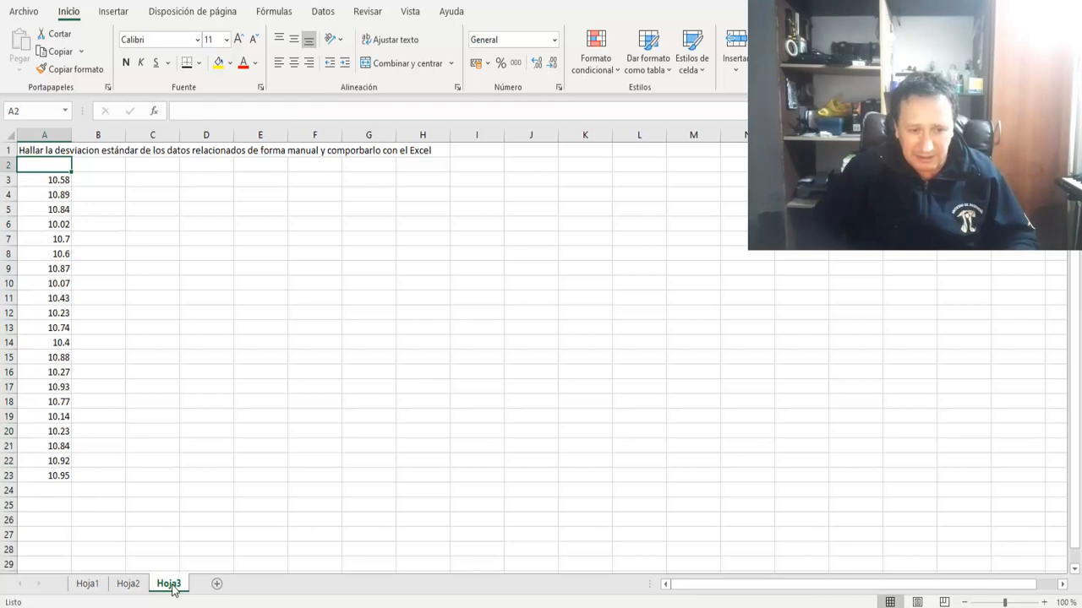
key("Down")
key("Down")
key("Down")
key("Down")
key("Down")
key("Down")
key("Down")
key("Down")
key("Down")
key("Down")
key("Down")
key("Down")
key("Down")
key("Down")
key("Down")
key("Down")
key("Down")
key("Down")
key("Down")
key("Down")
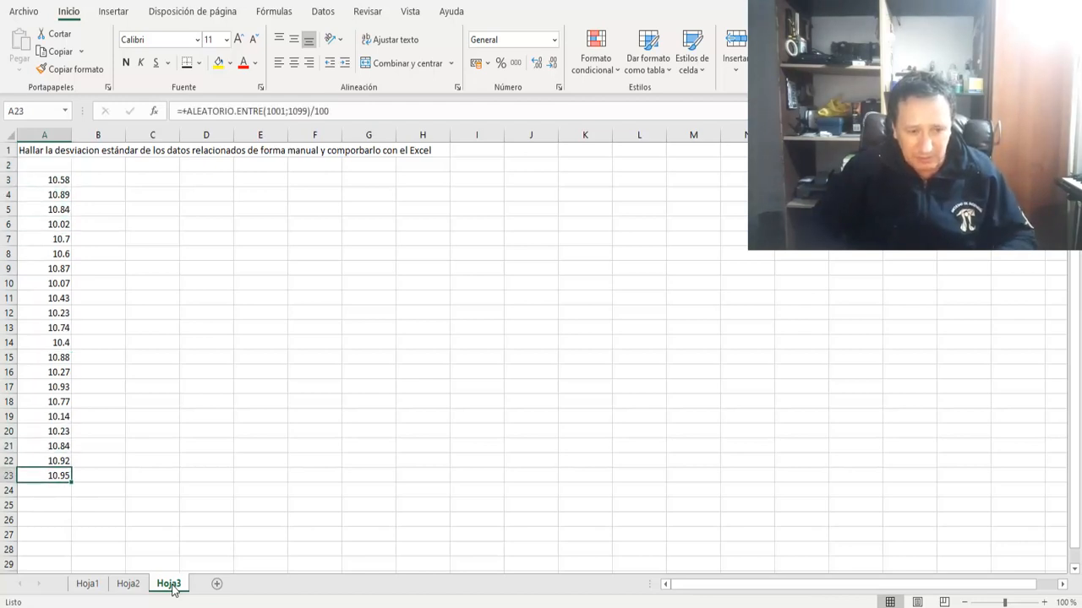
key("ctrl+c")
key("shift+Down")
key("shift+Down")
key("shift+Down")
key("shift+Down")
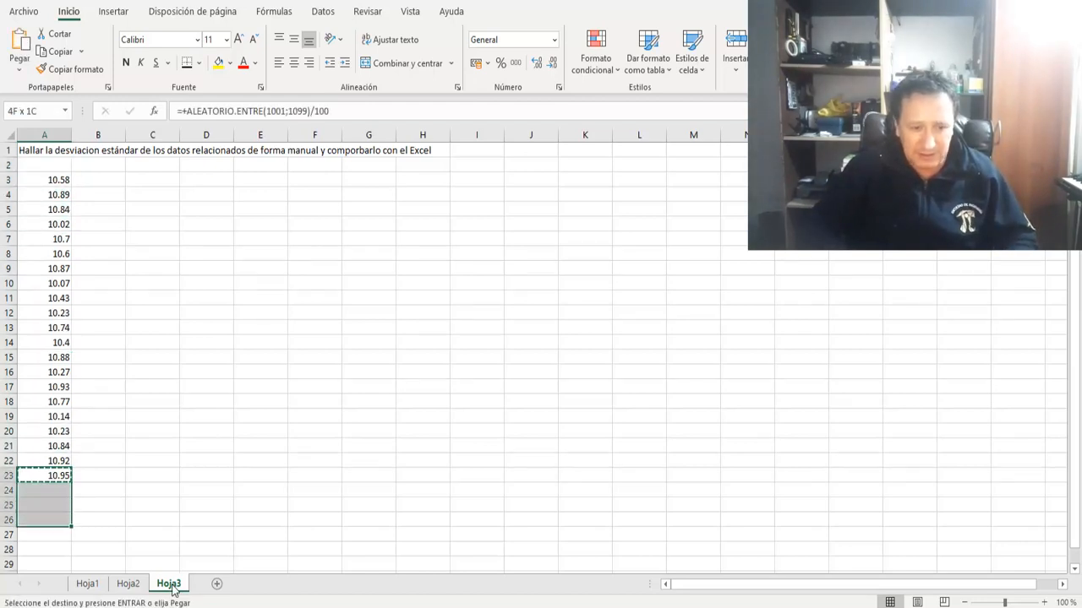
key("Return")
- Look over the generated random values in column A, from A3 to A27
key("Up")
key("Up")
key("Up")
key("Up")
key("Up")
key("Up")
key("Up")
key("Up")
key("Up")
key("Up")
key("Up")
key("Up")
key("Up")
key("Up")
key("Up")
key("Up")
key("Up")
key("Up")
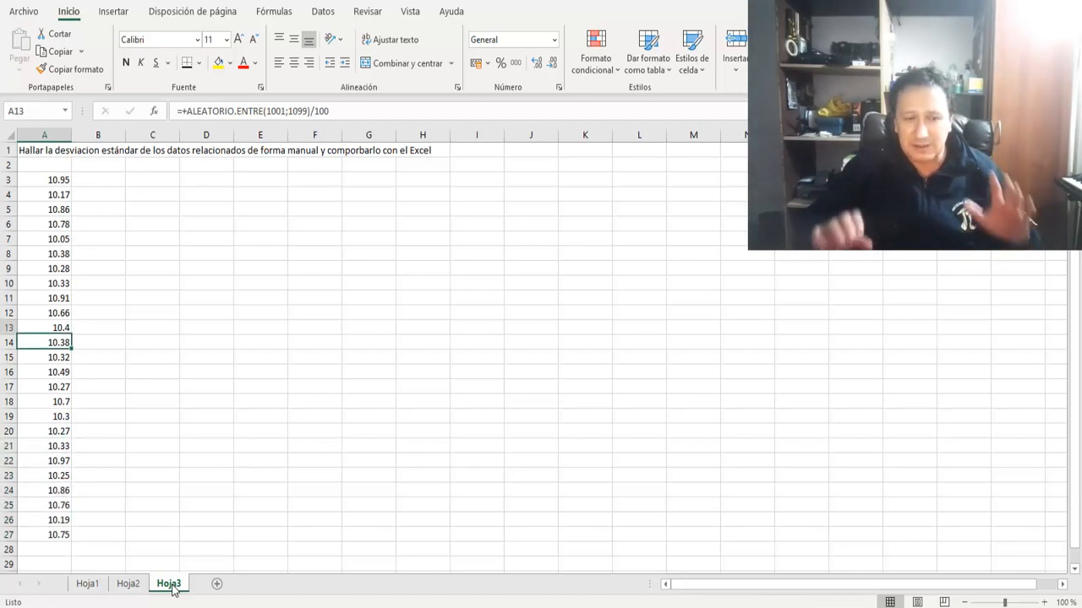
key("Up")
key("Up")
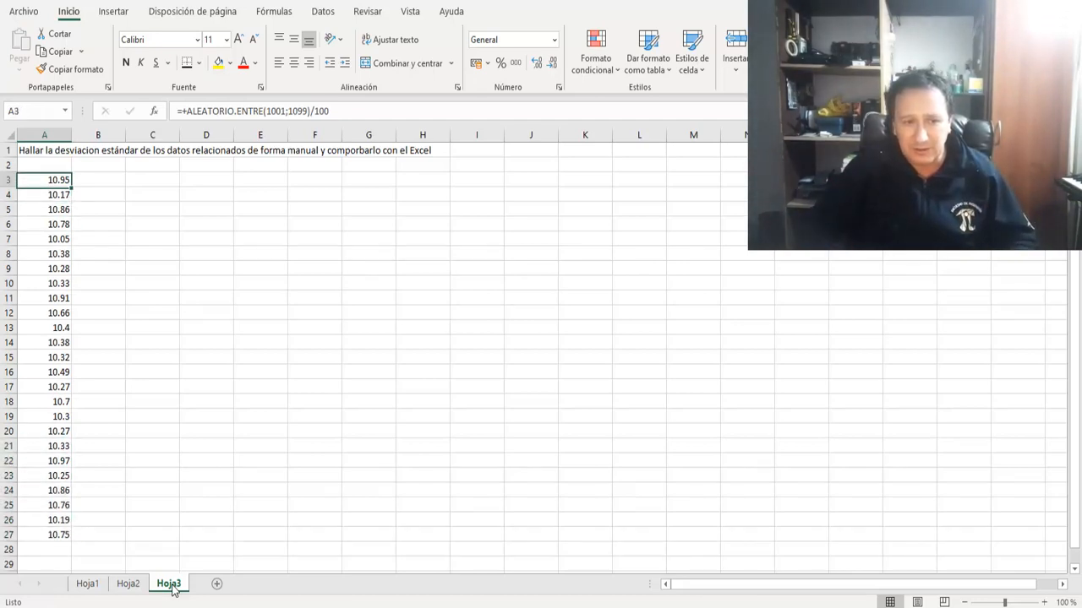
key("Right")
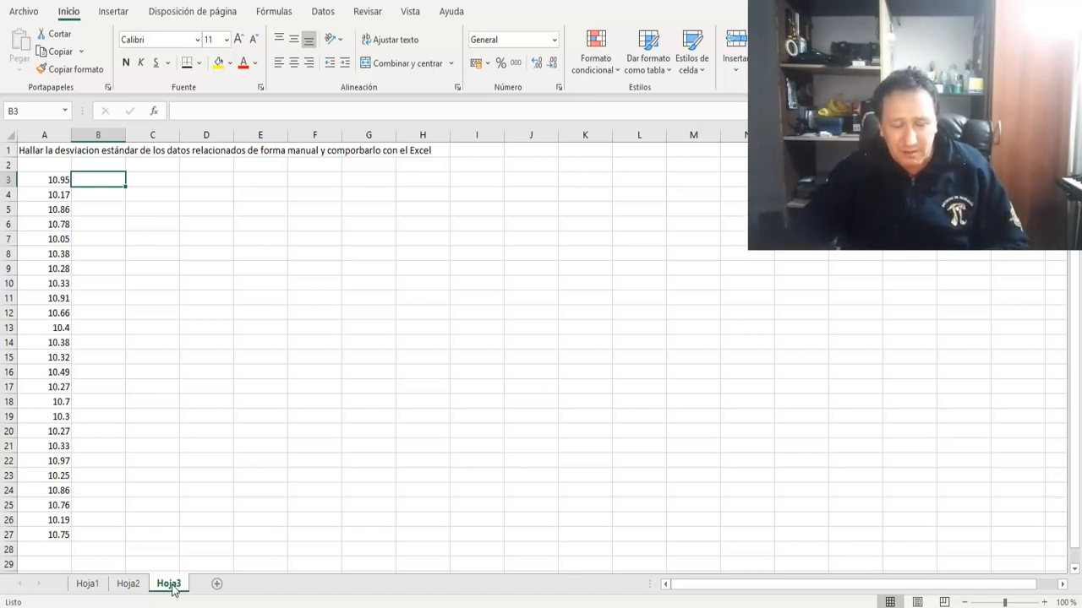
key("Left")
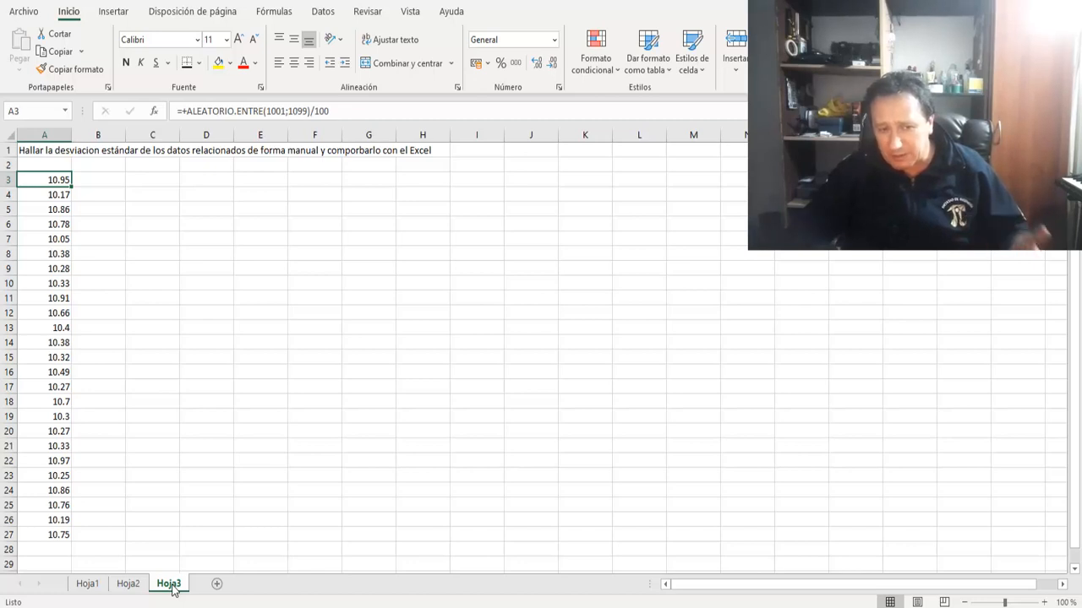
key("Down")
key("Down")
key("Down")
key("Down")
key("Down")
key("Down")
key("Down")
key("Down")
key("Down")
key("Down")
key("Down")
key("Down")
key("Down")
key("Down")
key("Down")
key("Down")
key("Down")
key("Down")
key("Down")
key("Down")
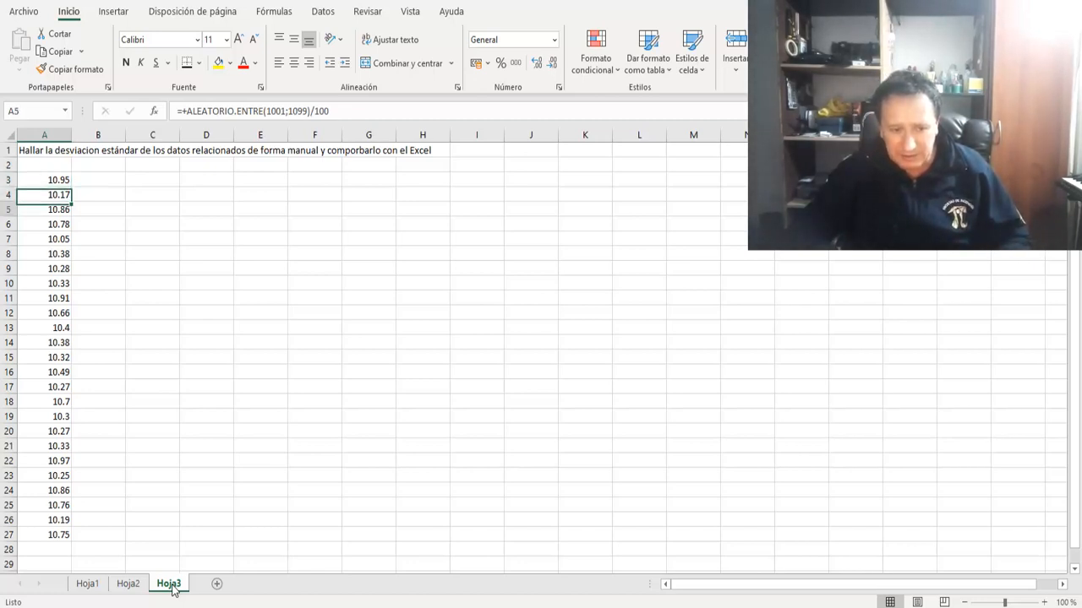
key("Up")
key("Up")
key("Up")
key("Up")
key("Up")
key("Up")
key("Up")
key("Up")
key("Up")
key("Up")
key("Up")
key("Up")
key("Up")
key("Up")
key("Up")
key("Up")
key("Up")
key("Up")
key("Up")
key("Up")
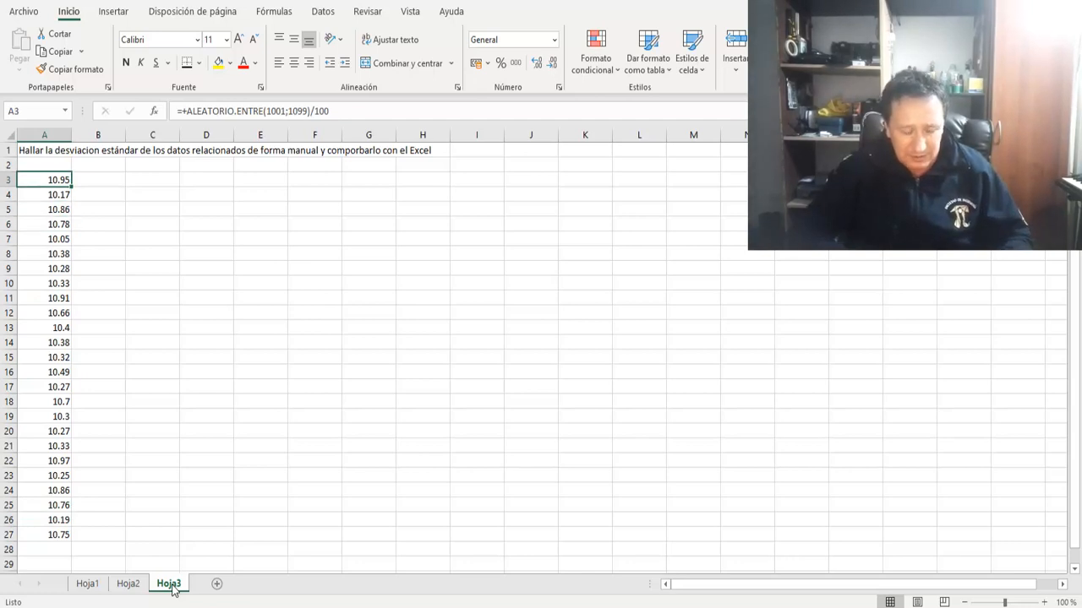
- Insert a row above the random values and enter the header "Datos" in A3, centred horizontally and vertically
key("alt+i")
key("f")
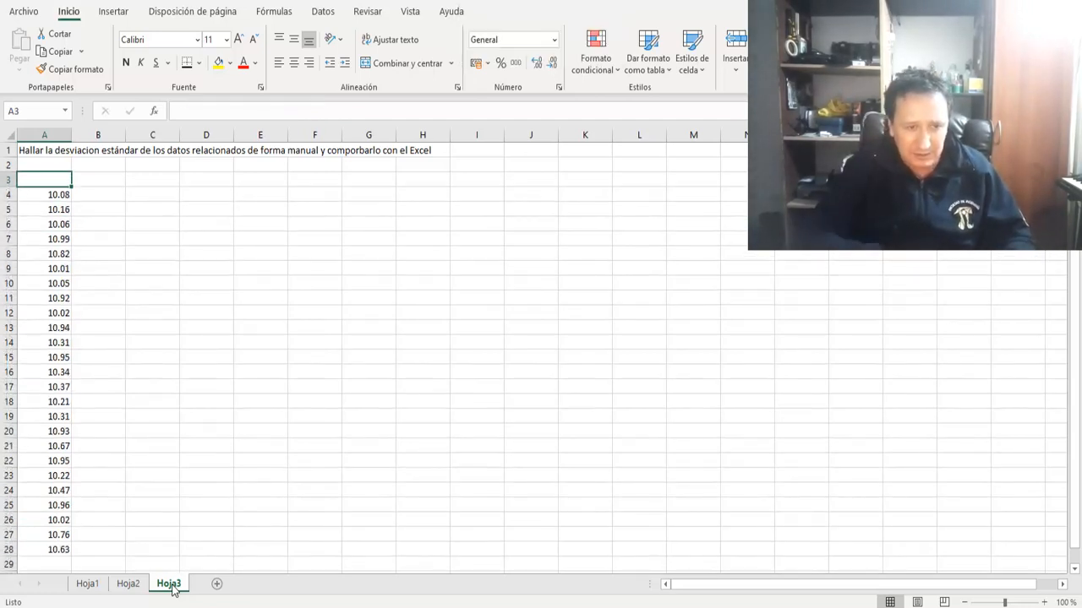
type("Dat")
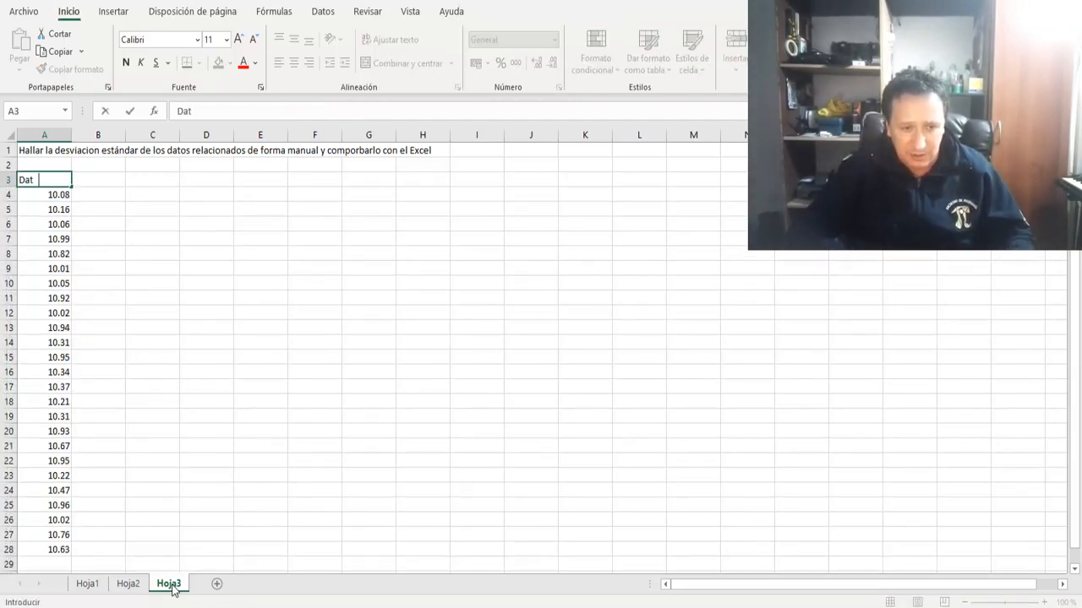
type("os")
key("Return")
key("Up")
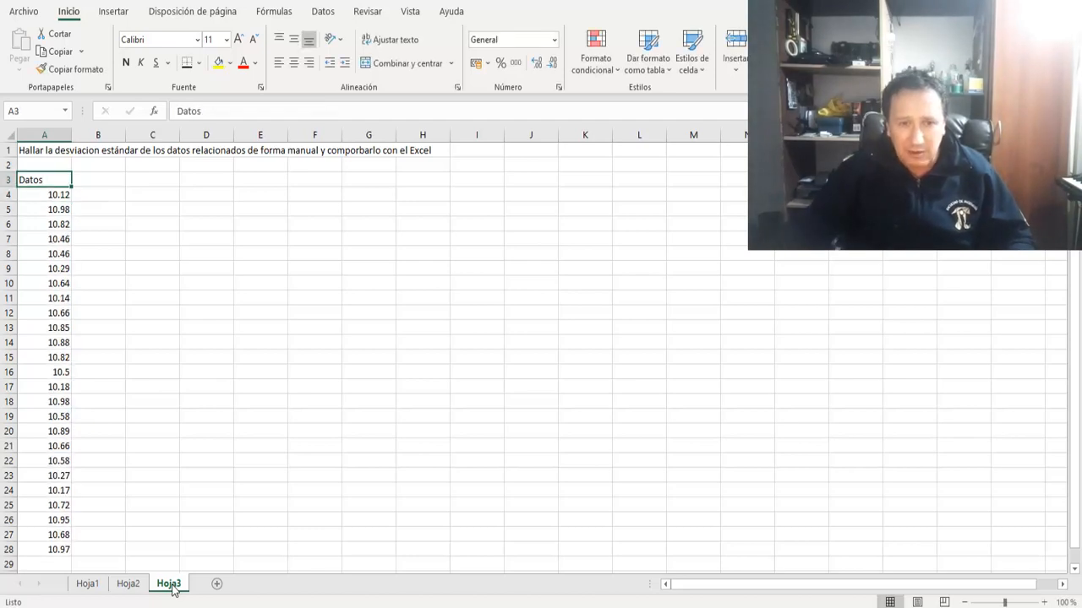
left_click(294, 63)
left_click(294, 39)
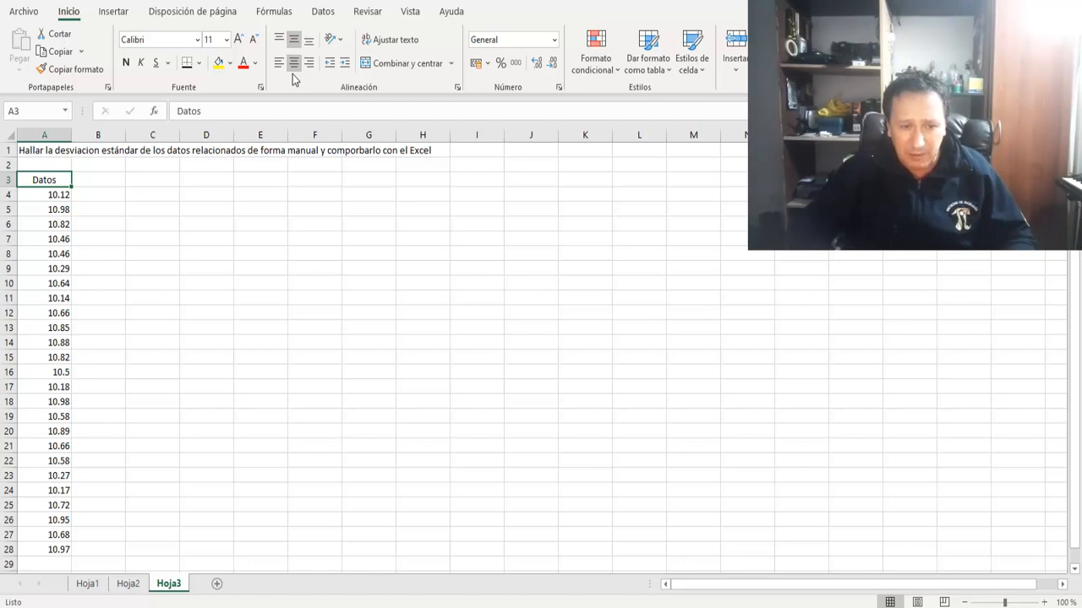
- Enter the header "Promedio" in B3, beside the Datos header
key("Right")
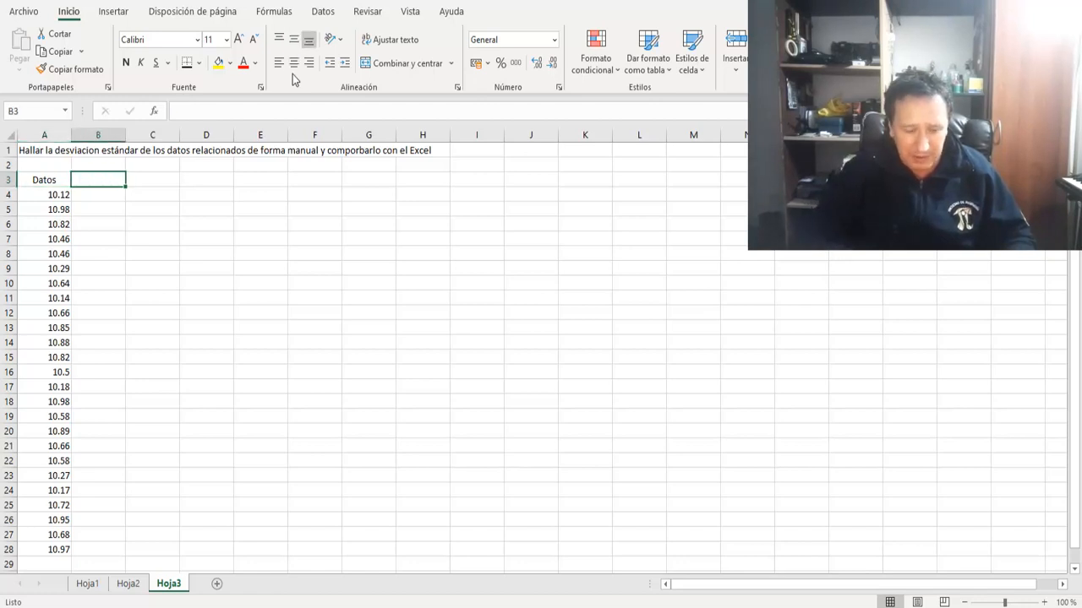
type("P")
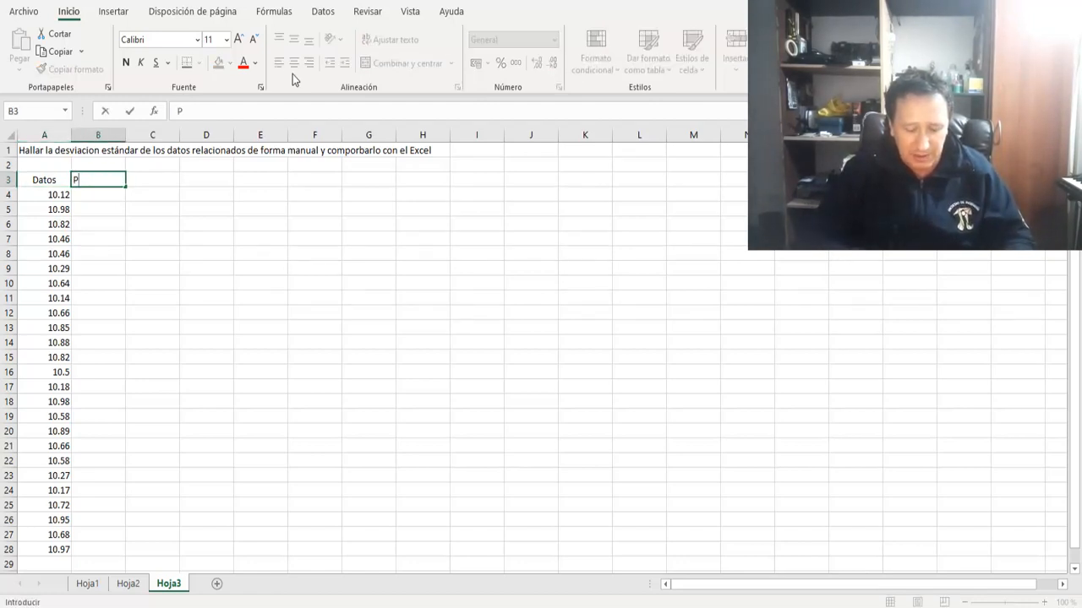
type("romed")
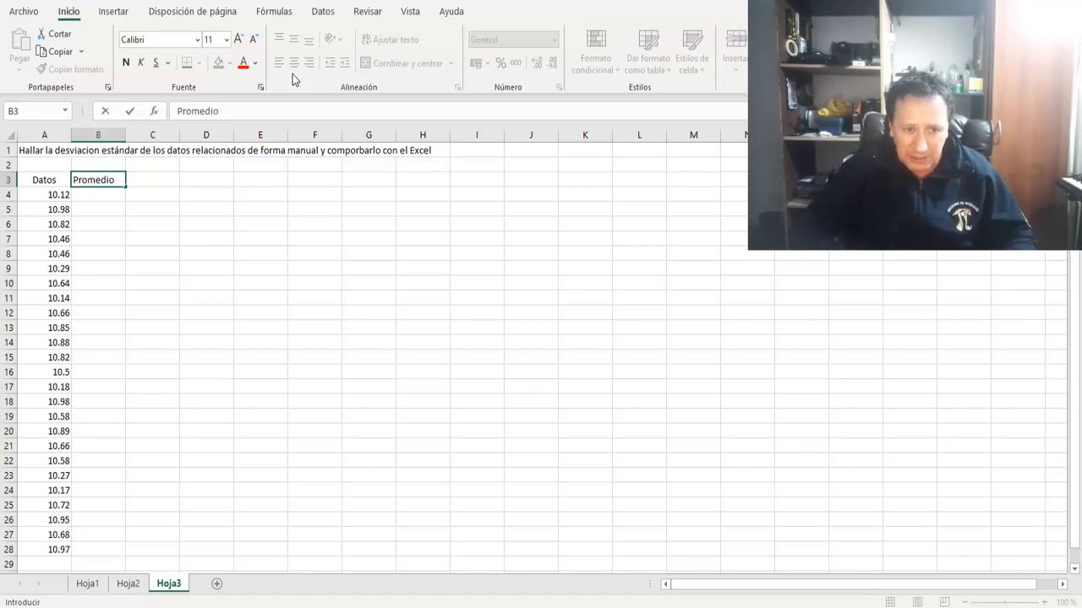
type("io")
key("Return")
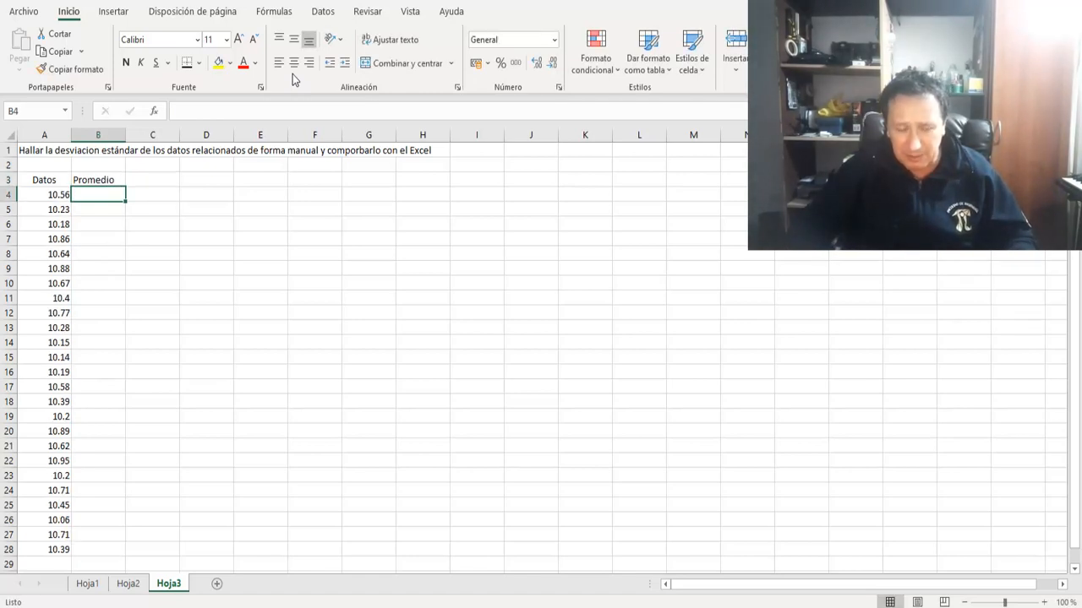
- Calculate the average in B4 with the formula +SUMA(A4:A28)/CONTAR(A4:A28)
type("+")
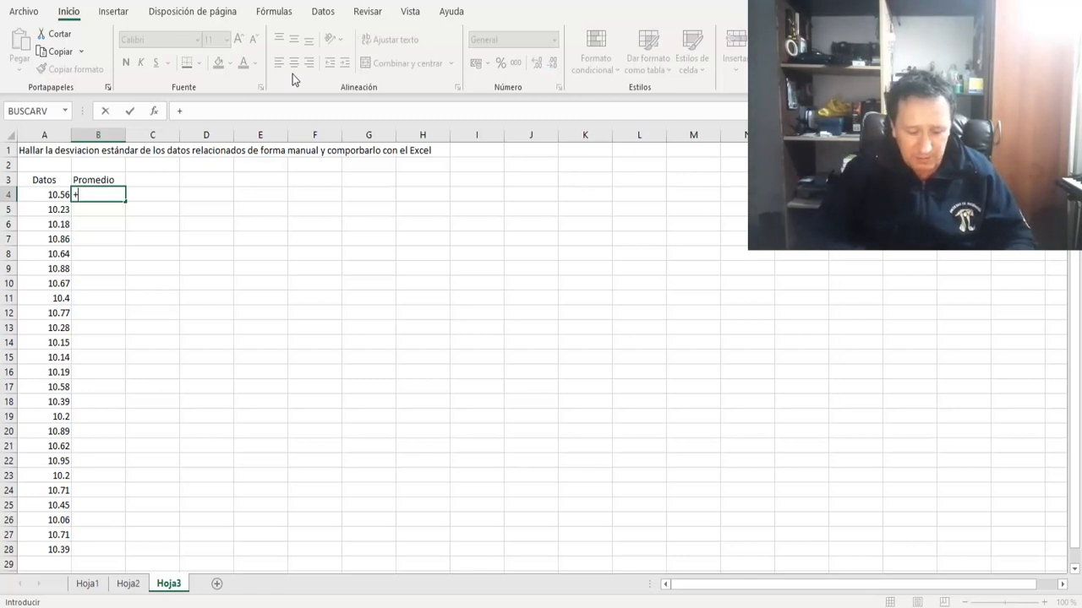
type("prio")
key("BackSpace")
key("BackSpace")
key("BackSpace")
key("BackSpace")
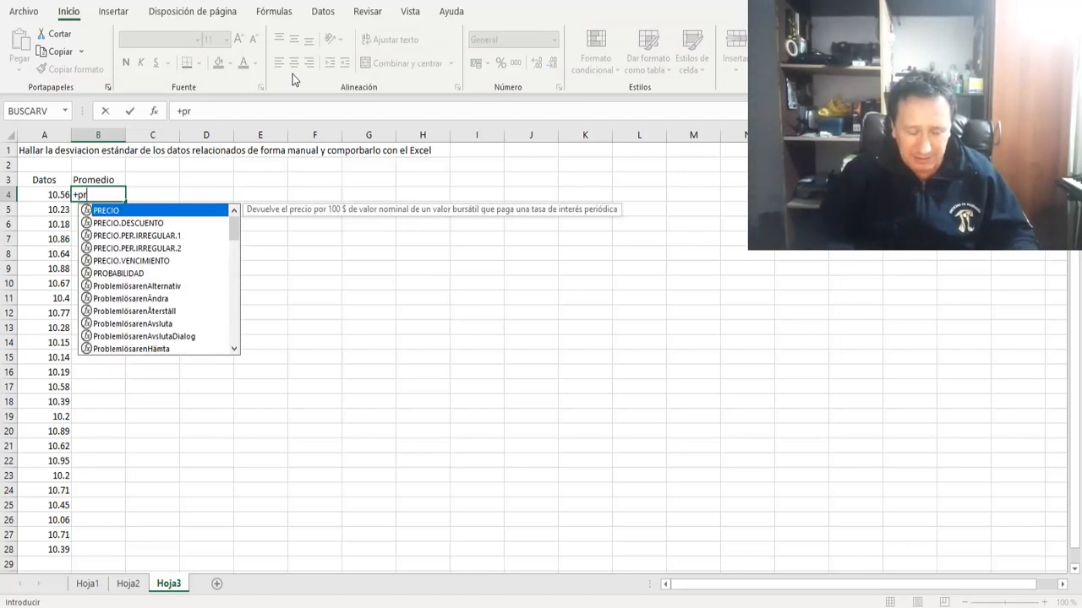
type("SUMA(")
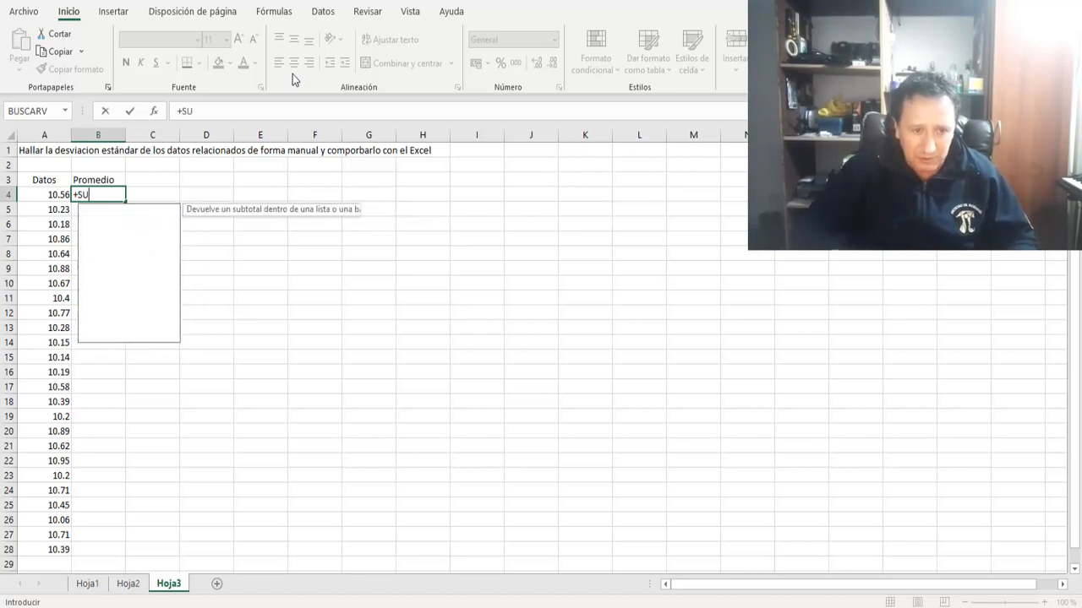
left_click_drag(44, 195, 51, 523)
key("shift+Down")
key("shift+Down")
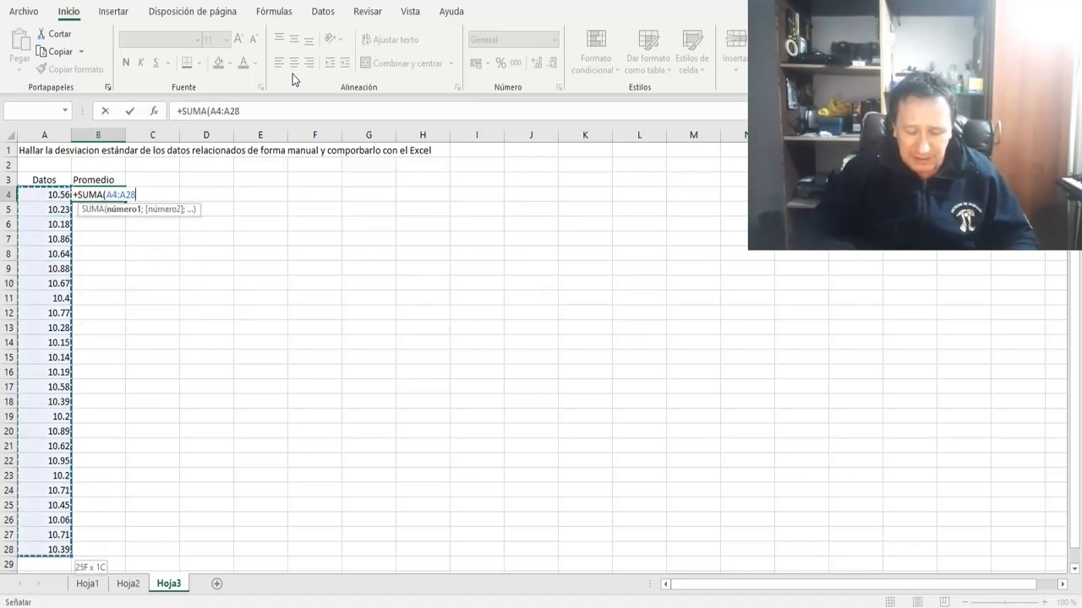
type(")")
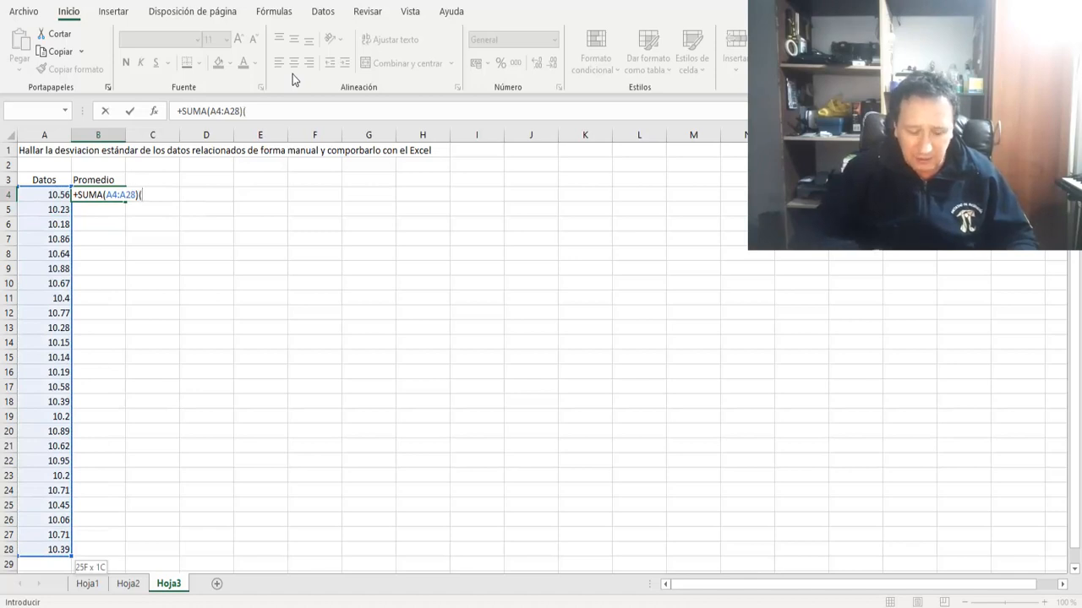
type("(")
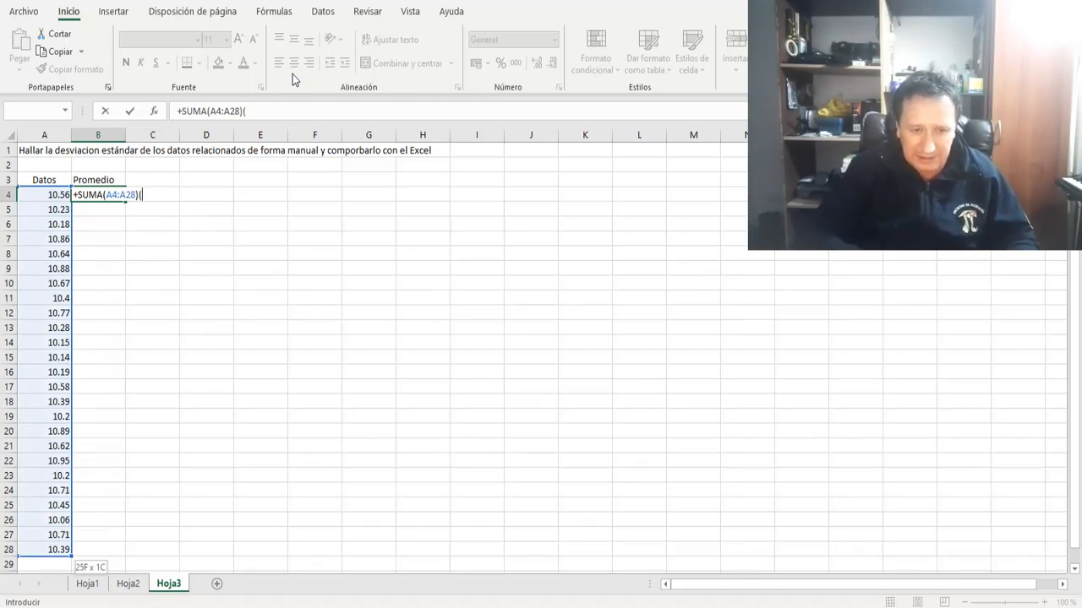
key("BackSpace")
type("/CONTAR")
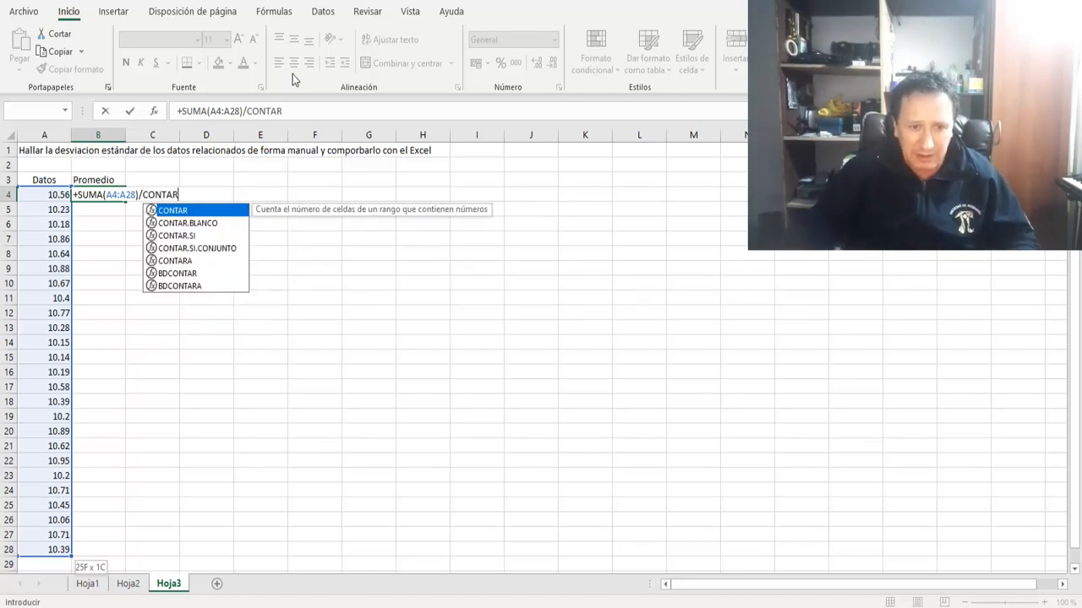
type("(")
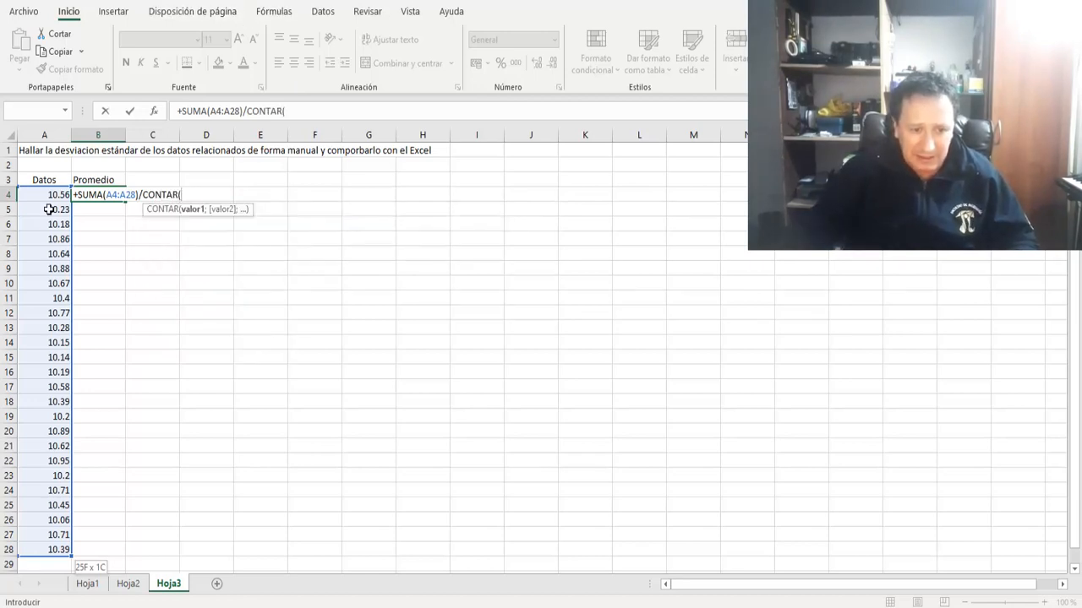
left_click_drag(49, 197, 68, 550)
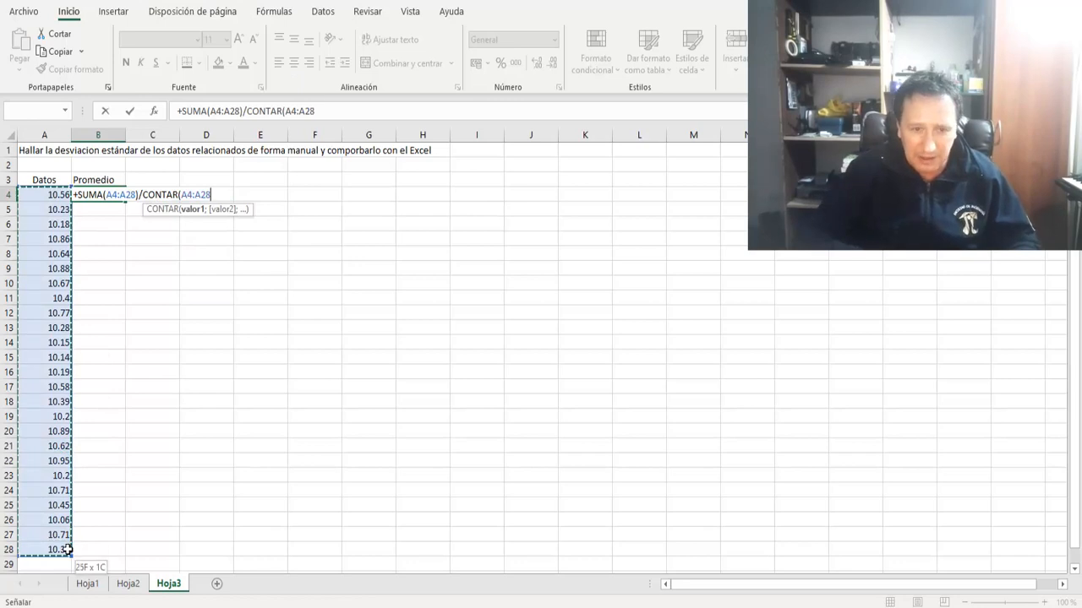
key("Return")
key("Up")
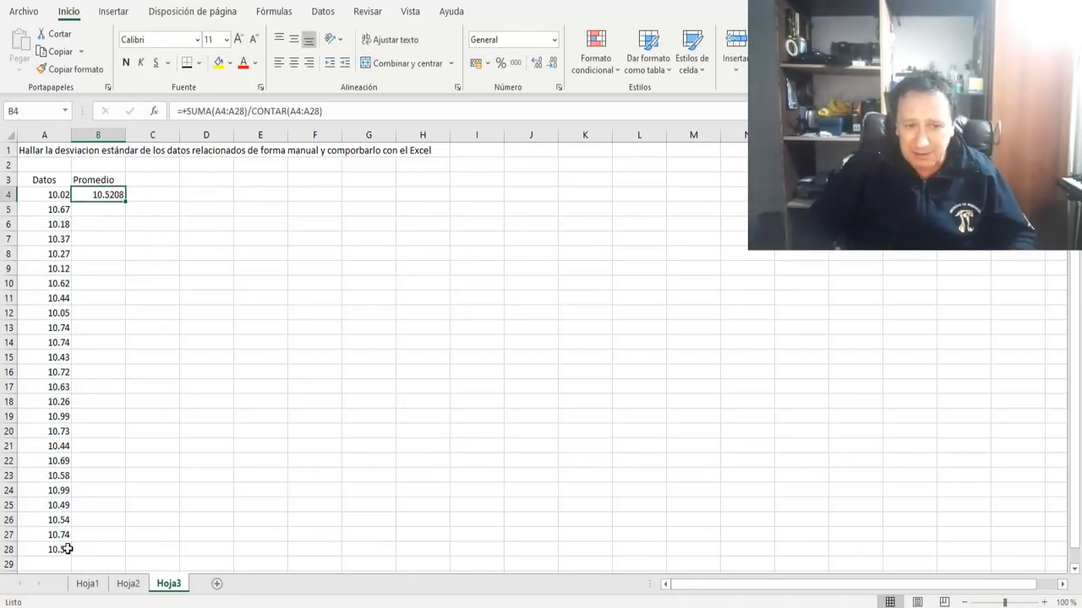
- Cross-check the manual average with +PROMEDIO(A4:A28) in C4, and clear that check cell
key("Right")
type("+")
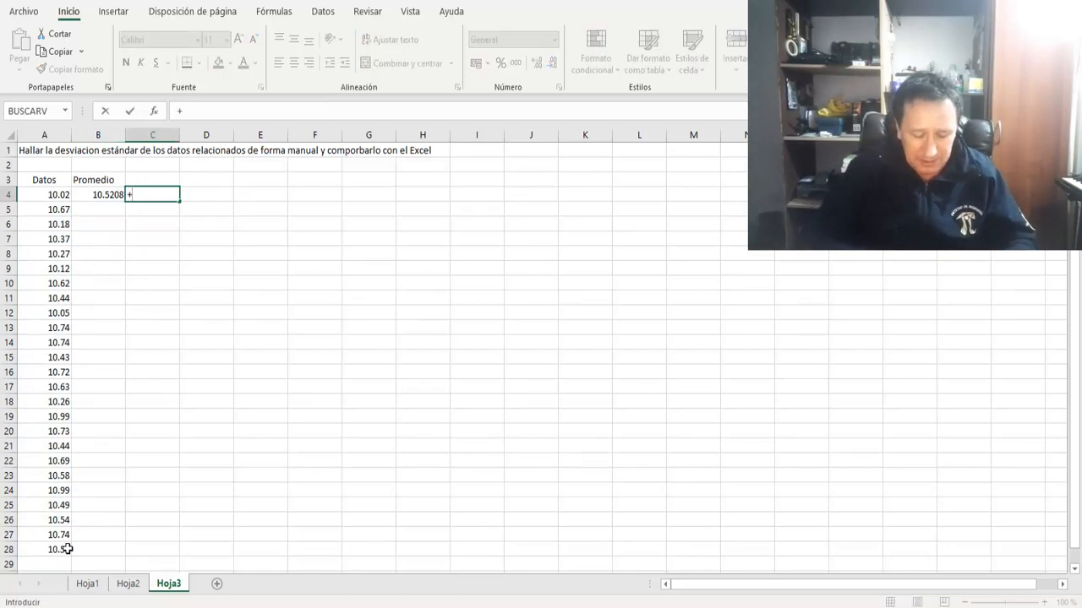
type("PROMEDIO(")
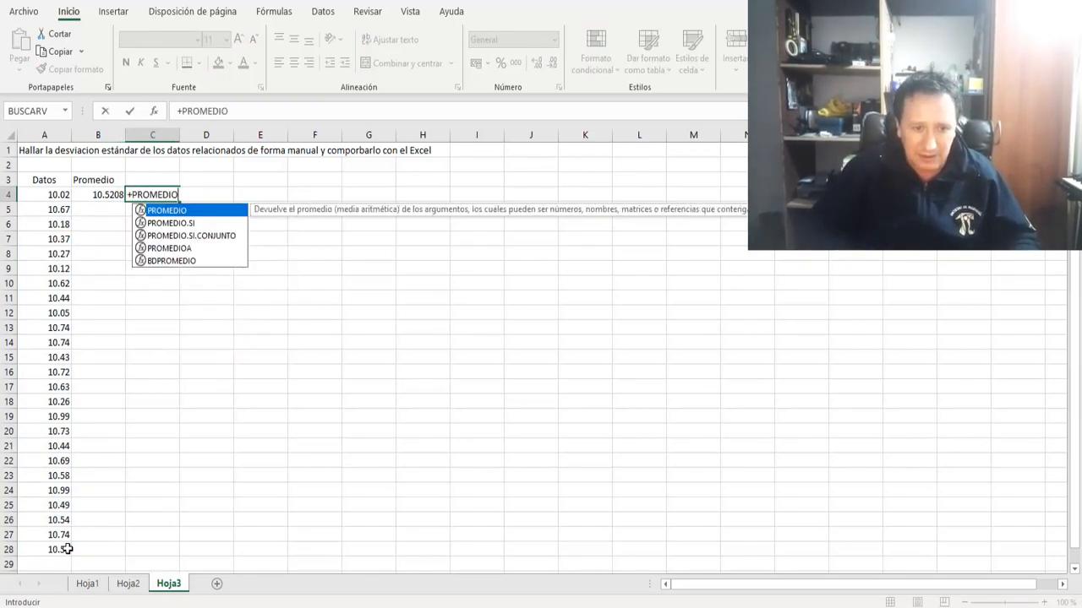
key("Left")
key("Left")
key("shift+Down")
key("shift+Down")
key("shift+Down")
key("shift+Down")
key("shift+Down")
key("shift+Down")
key("shift+Down")
key("shift+Down")
key("shift+Down")
key("shift+Down")
key("shift+Down")
key("shift+Down")
key("shift+Down")
key("shift+Down")
key("shift+Down")
key("shift+Down")
key("shift+Down")
key("shift+Down")
key("shift+Down")
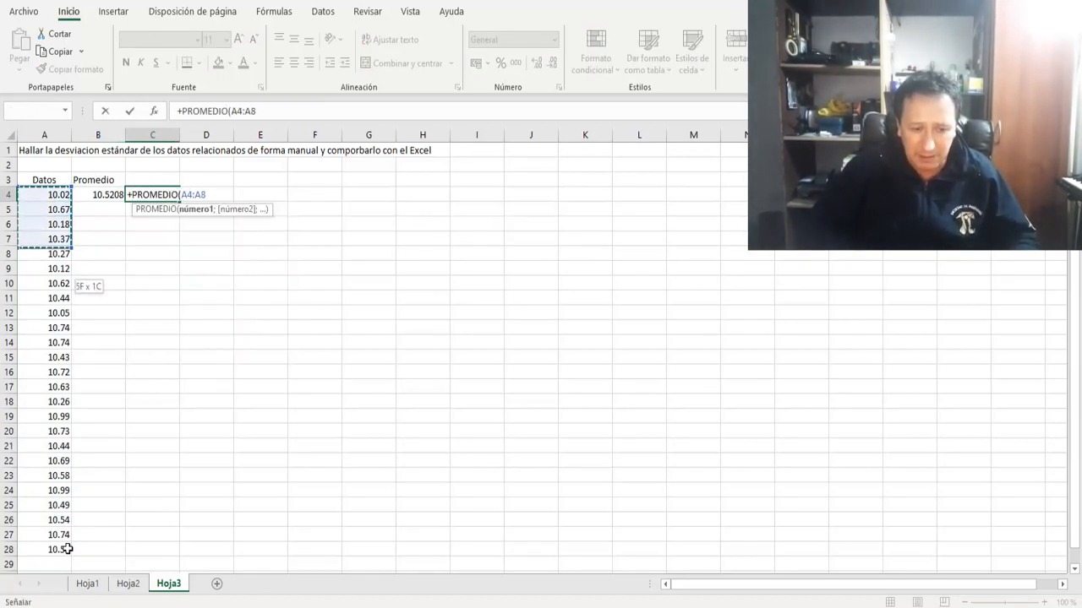
key("shift+Down")
key("shift+Down")
key("shift+Down")
key("shift+Down")
key("shift+Down")
type(")")
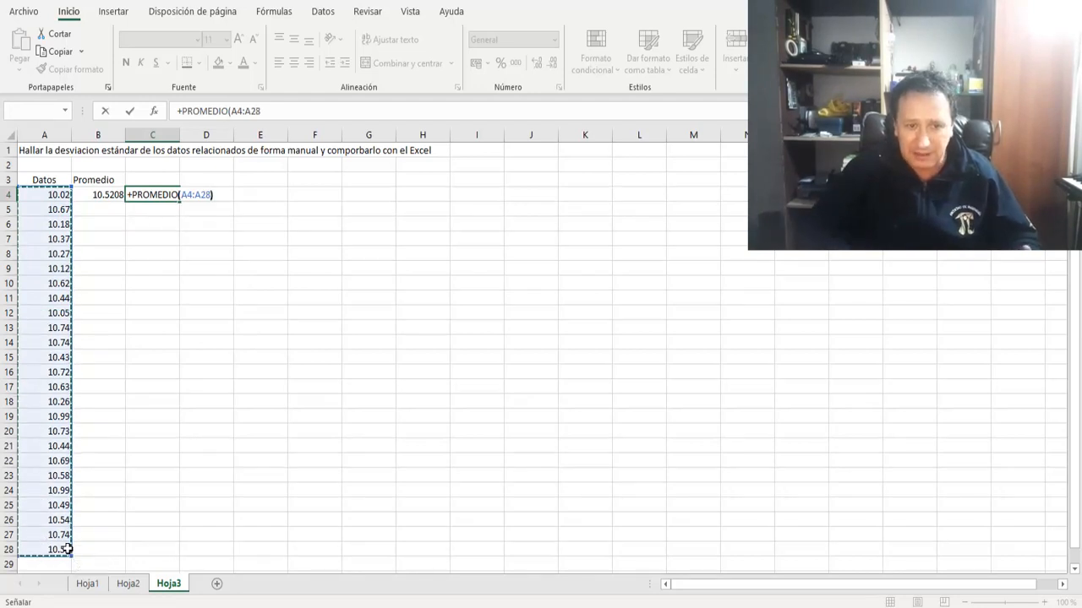
key("Return")
key("Up")
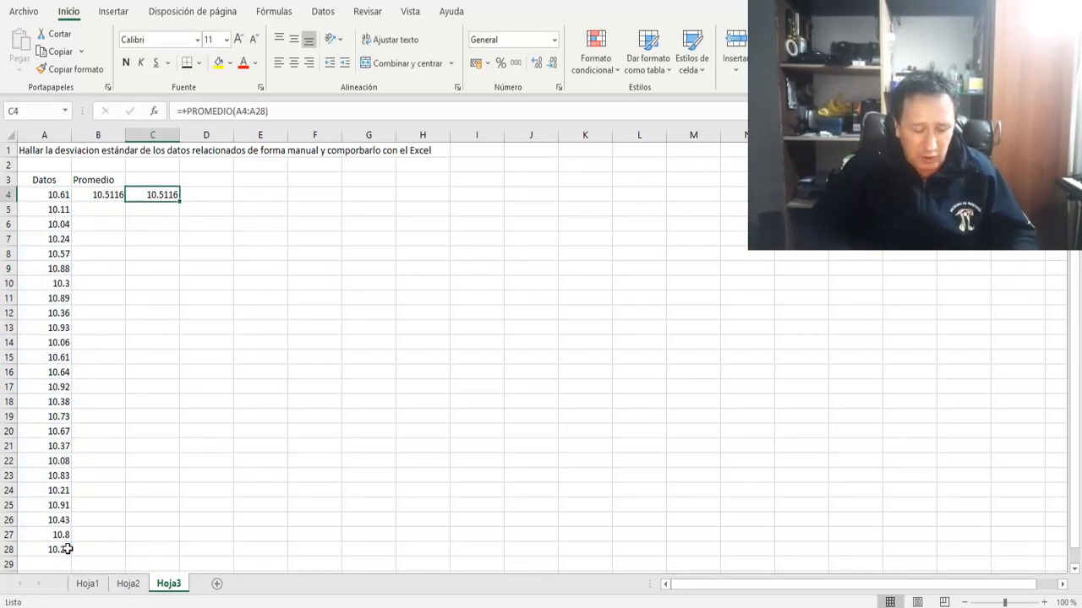
key("Delete")
- Make the ranges in the B4 average formula absolute, giving =+SUMA($A$4:$A$28)/CONTAR($A$4:$A$28)
key("Left")
key("F2")
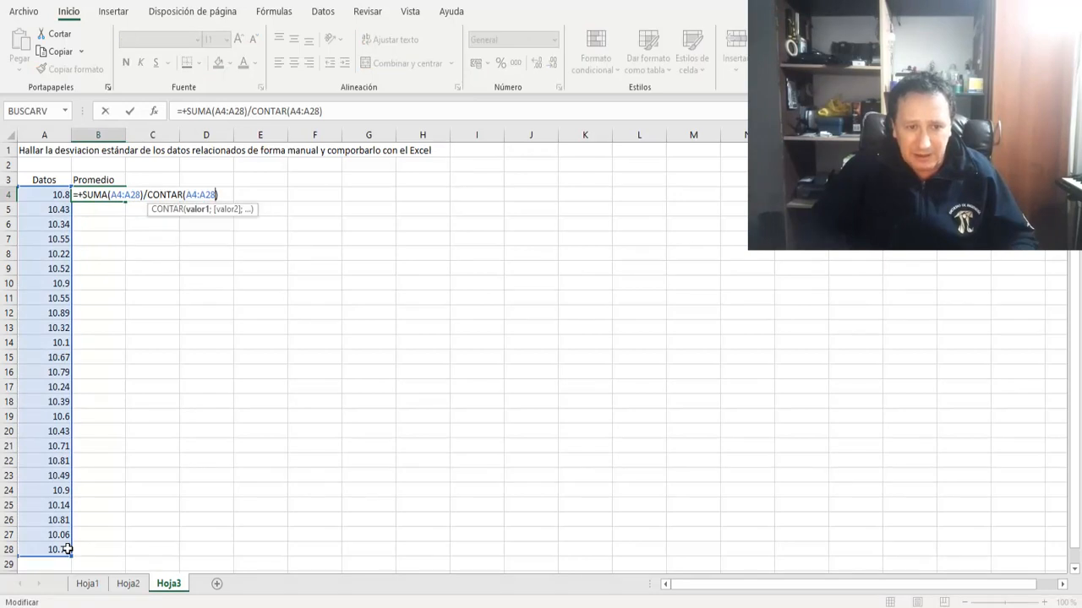
key("Left")
key("Left")
key("Left")
key("Left")
key("Left")
key("Left")
key("Left")
key("Left")
key("Left")
key("Left")
key("Left")
key("Left")
key("Left")
key("Left")
key("Left")
key("Left")
key("Left")
key("Left")
key("Left")
key("F4")
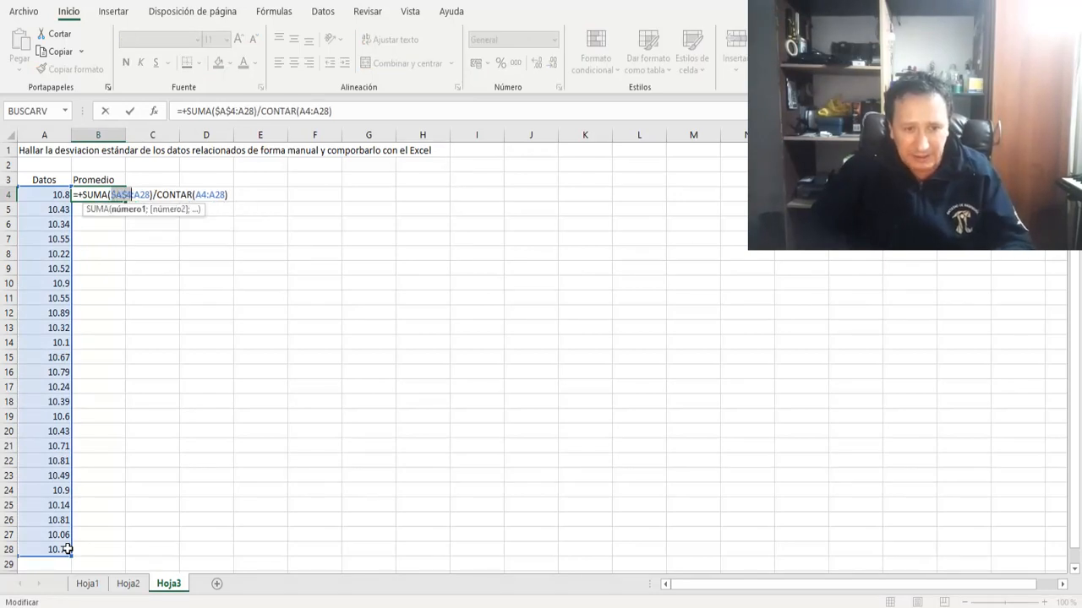
key("Right")
key("Right")
key("F4")
key("Right")
key("Right")
key("Right")
key("Right")
key("Right")
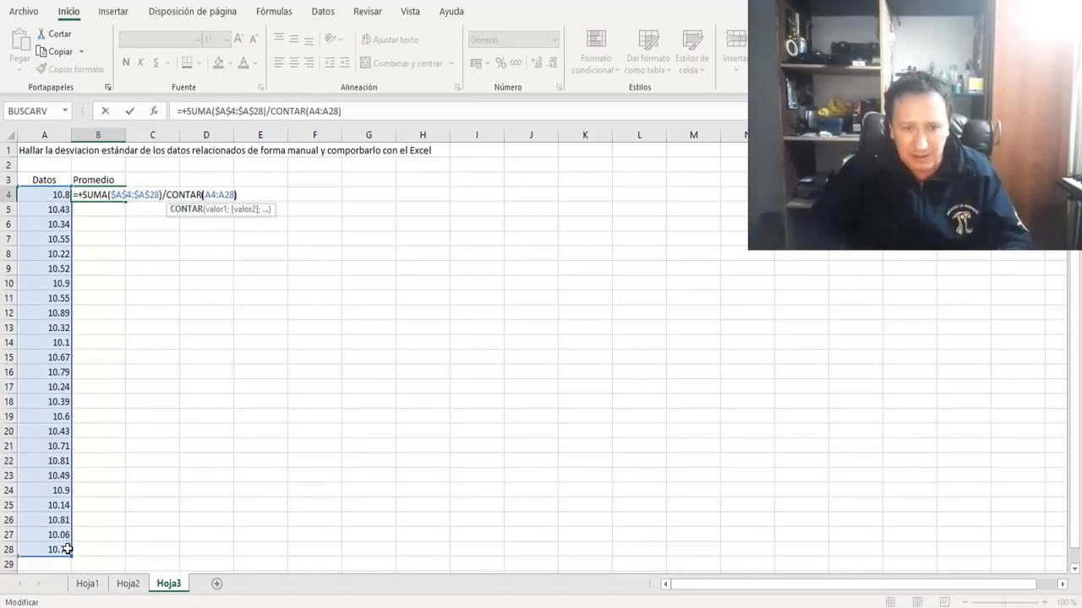
key("F4")
key("F4")
key("Return")
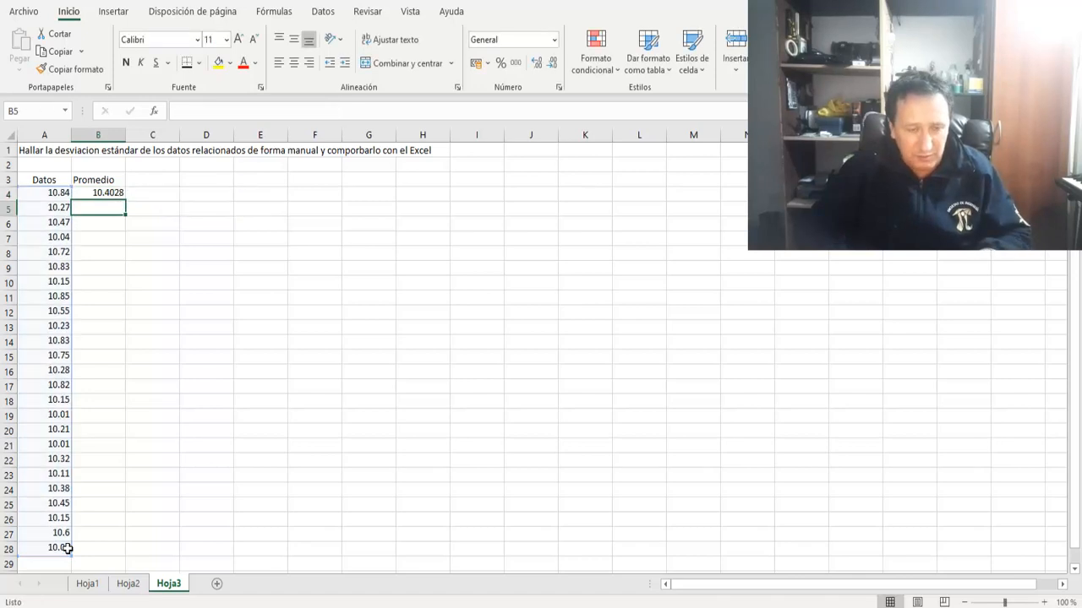
- Copy the average formula from B4 down through B28
key("Up")
key("ctrl+c")
key("shift+Down")
key("shift+Down")
key("shift+Down")
key("shift+Down")
key("shift+Down")
key("shift+Down")
key("shift+Down")
key("shift+Down")
key("shift+Down")
key("shift+Down")
key("shift+Down")
key("shift+Down")
key("shift+Down")
key("shift+Down")
key("shift+Down")
key("shift+Down")
key("shift+Down")
key("shift+Down")
key("shift+Down")
key("shift+Down")
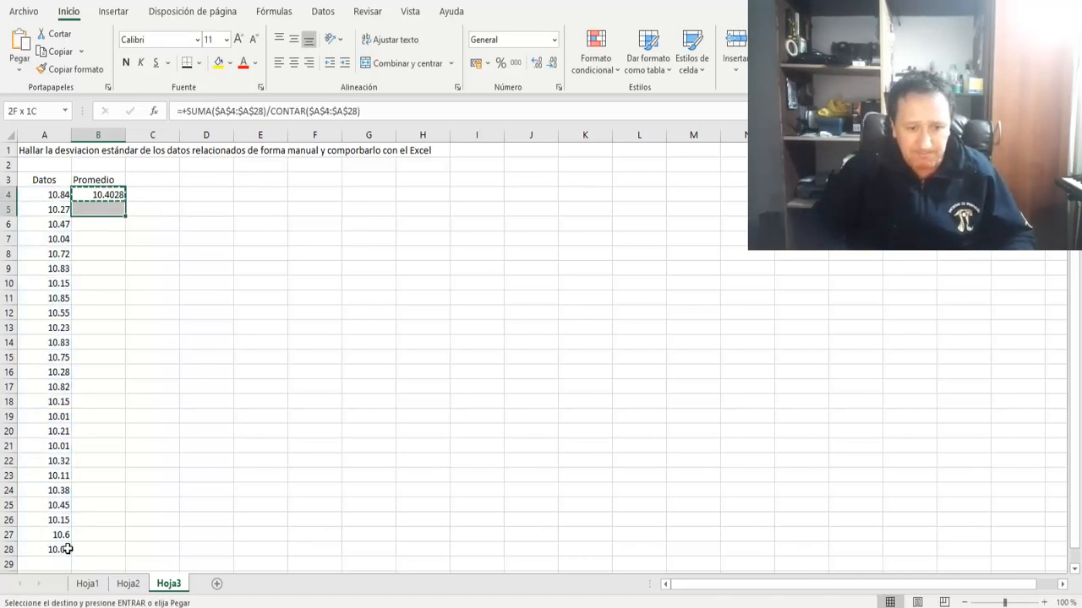
key("shift+Down")
key("Return")
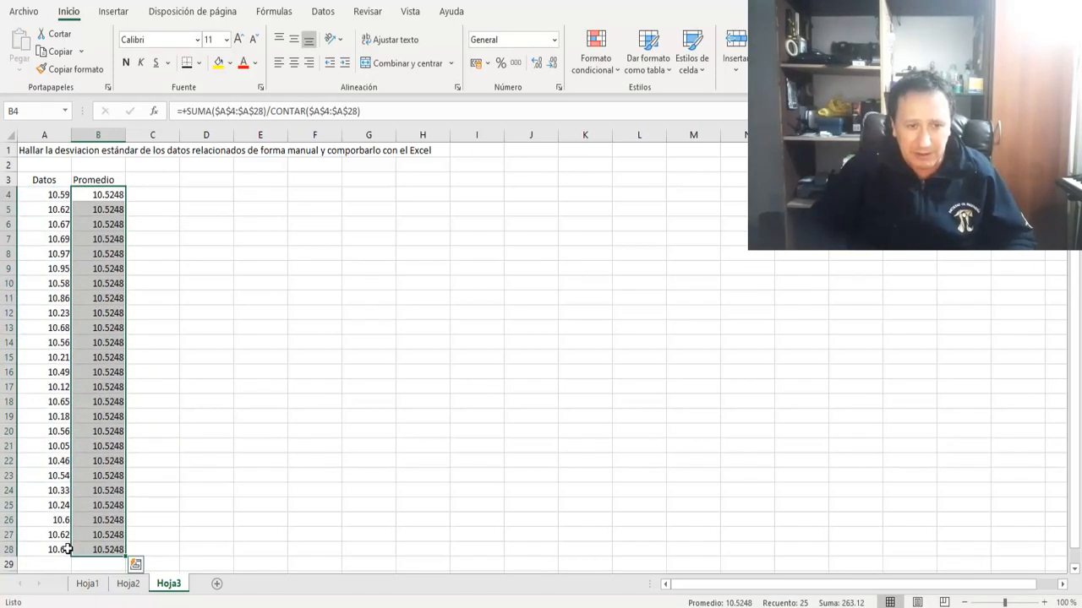
- Look over the copied averages in column B, from B4 to B28
key("Down")
key("Down")
key("Down")
key("Down")
key("Down")
key("Down")
key("Down")
key("Down")
key("Down")
key("Down")
key("Down")
key("Down")
key("Down")
key("Down")
key("Down")
key("Down")
key("Down")
key("Down")
key("Down")
key("Down")
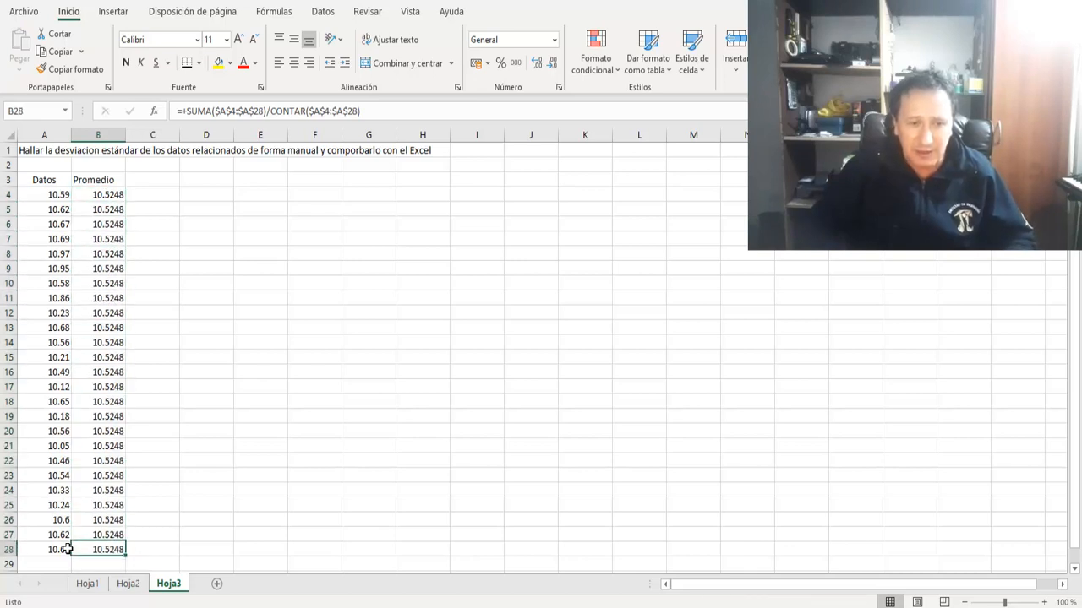
key("Up")
key("Up")
key("Up")
key("Up")
key("Up")
key("Up")
key("Up")
key("Up")
key("Up")
key("Up")
key("Up")
key("Up")
key("Up")
key("Up")
key("Up")
key("Up")
key("Up")
key("Up")
key("Up")
key("Up")
key("Up")
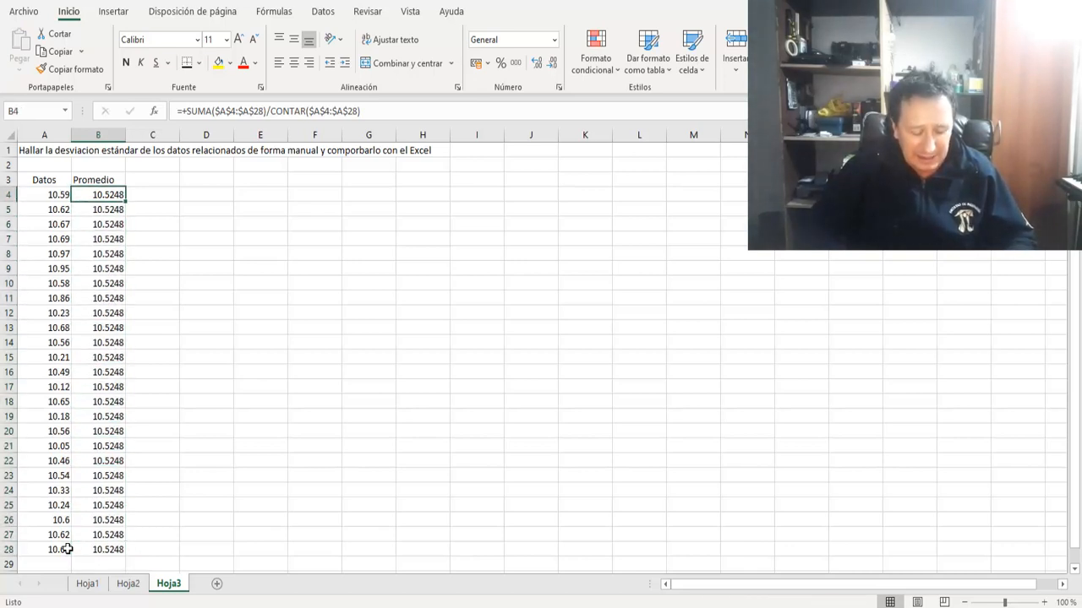
- Enter the header "X-Promedio" in C3, beside the Promedio header
key("Right")
type("X")
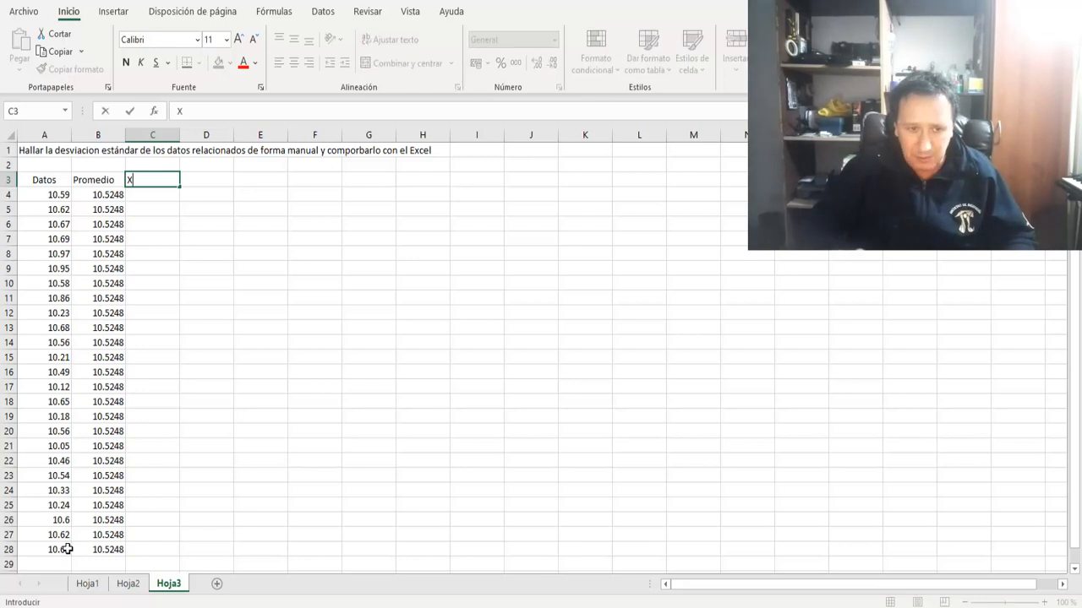
type("-")
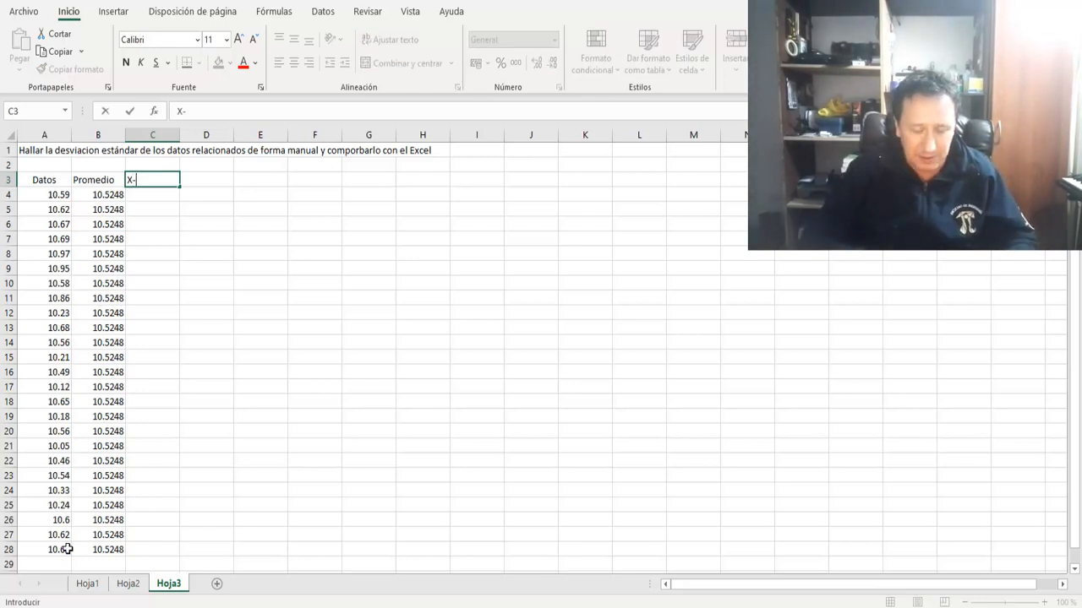
type("pRO")
key("BackSpace")
key("BackSpace")
key("BackSpace")
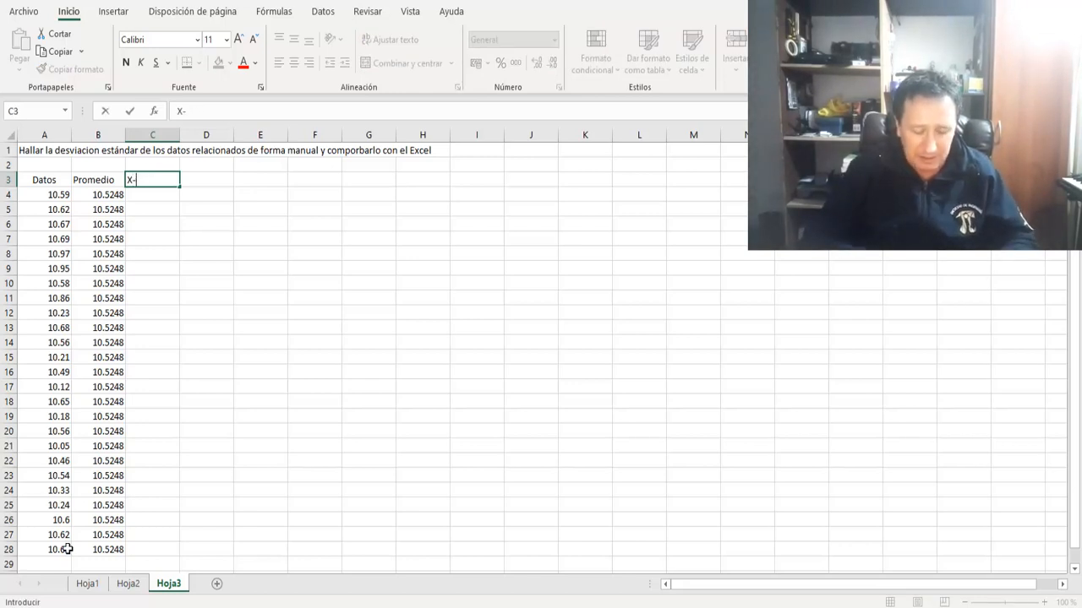
type("Promedio")
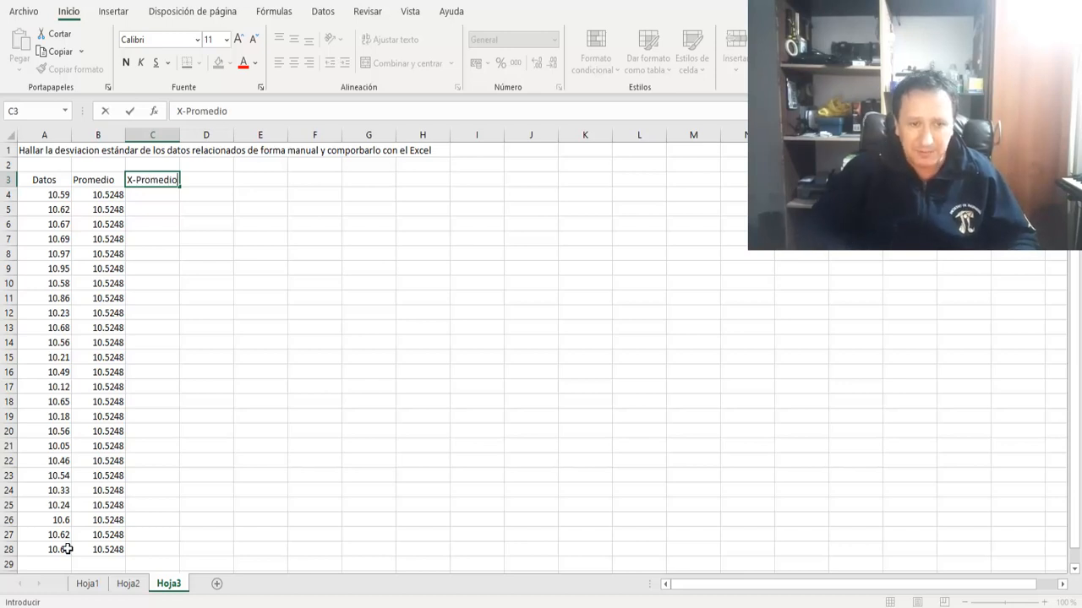
key("ctrl+Return")
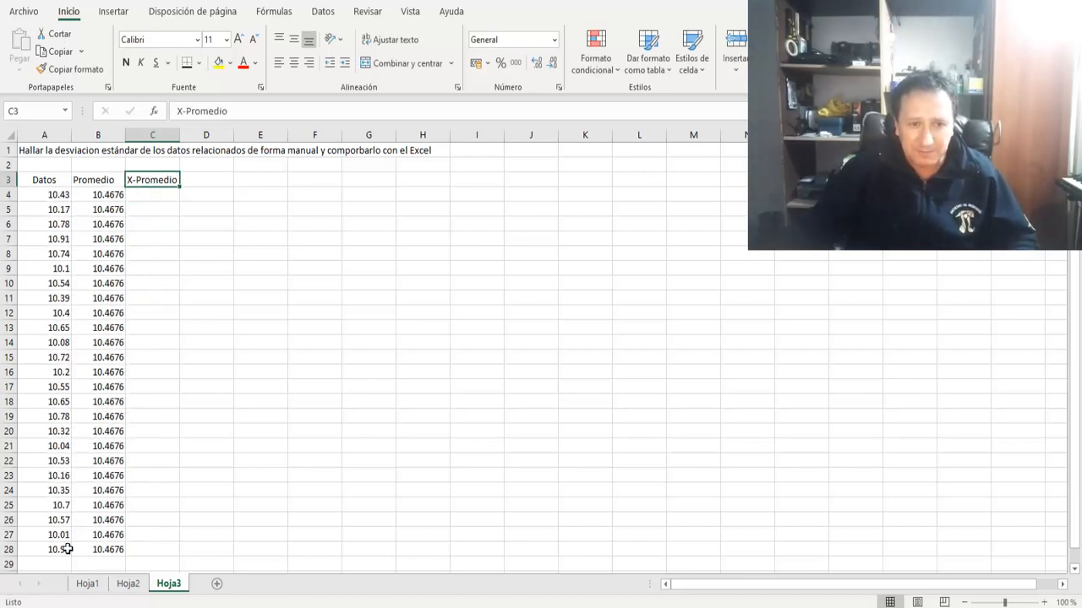
- Center the three column headers in A3:C3, Datos, Promedio and X-Promedio
key("shift+Left")
key("shift+Left")
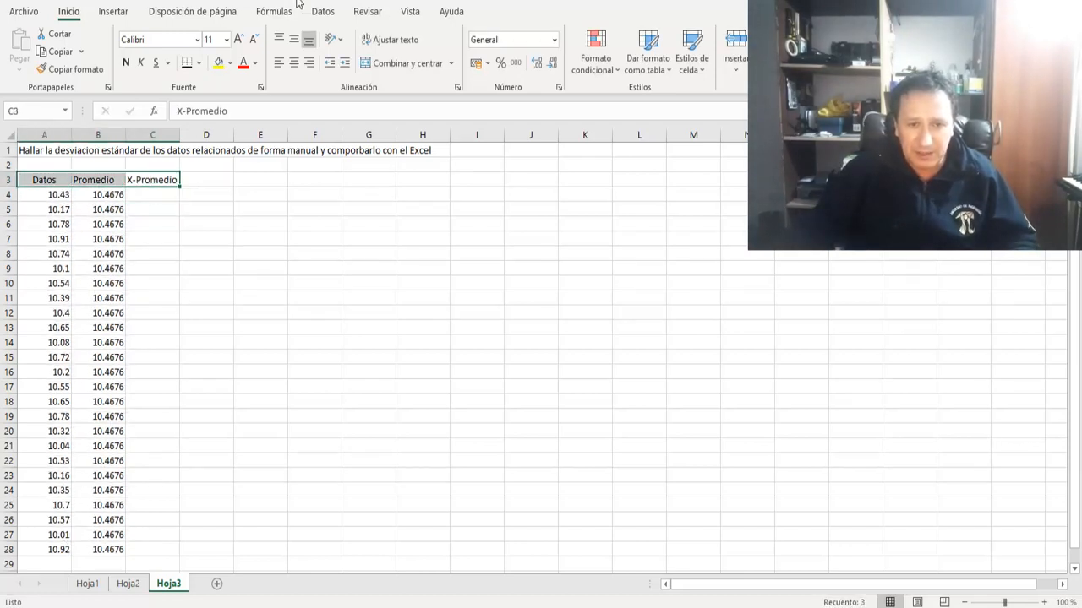
left_click(297, 65)
- Enter the deviation formula +A4-B4 in C4, subtracting the average from the first data value
key("Down")
key("Right")
key("Left")
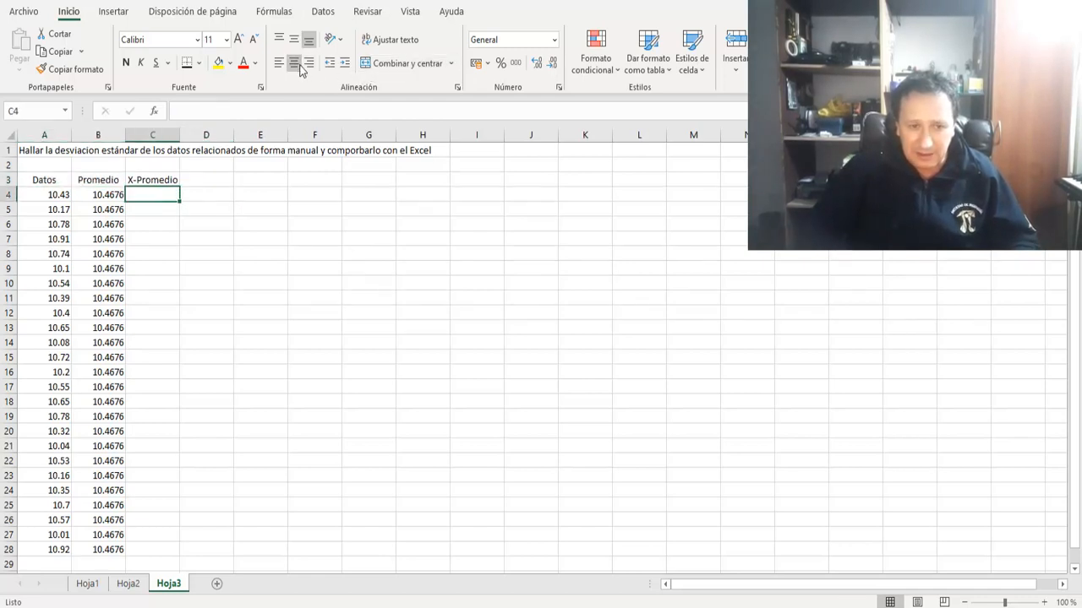
type("+")
key("Left")
key("Left")
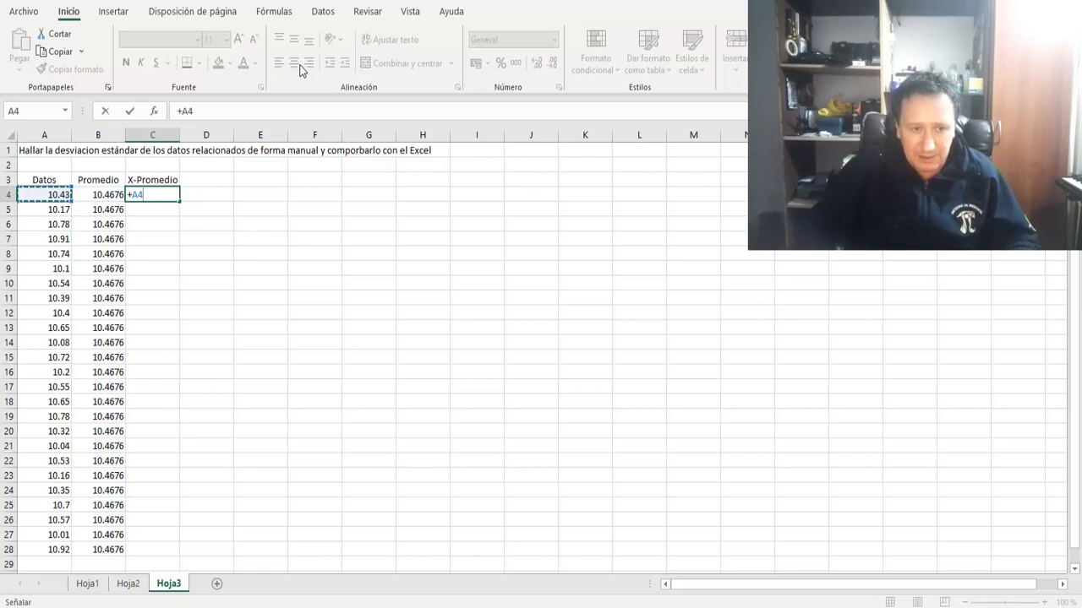
type("-")
key("Left")
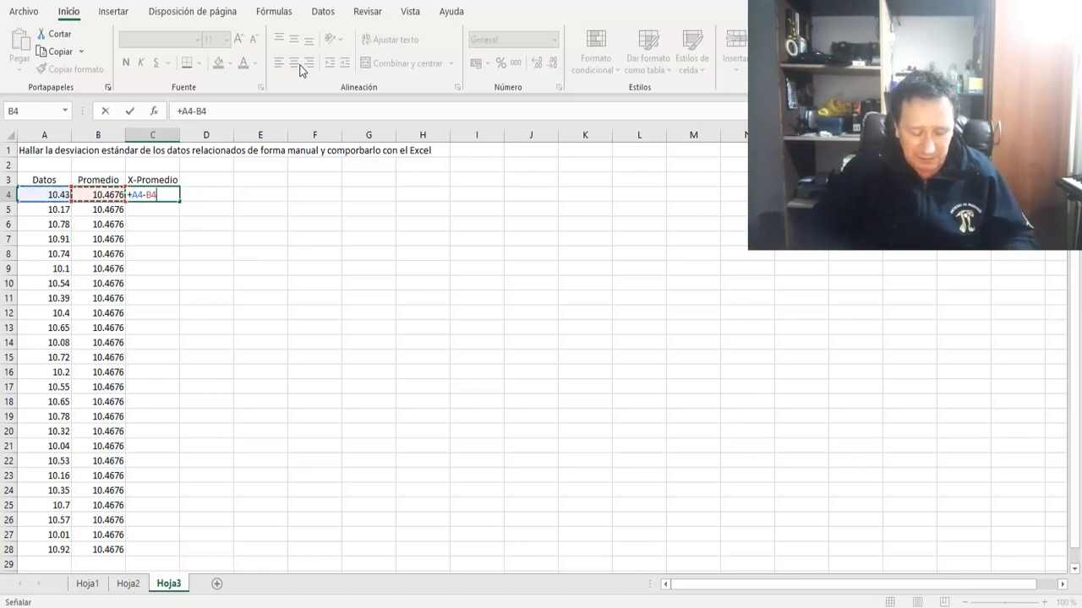
key("Return")
- Copy the deviation formula from C4 down through C28
key("Up")
key("ctrl+c")
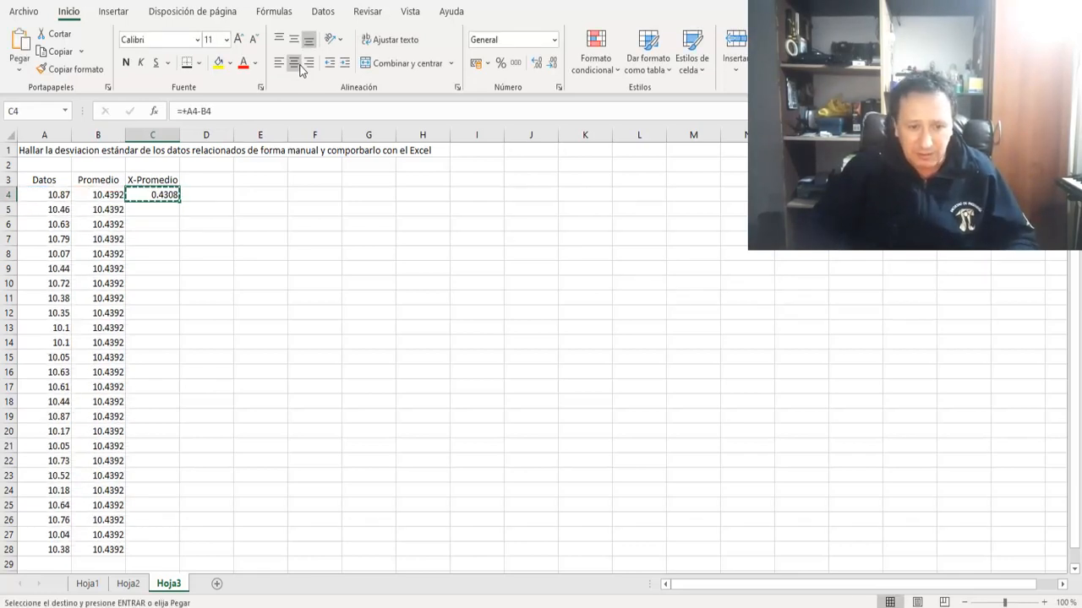
key("shift+Down")
key("shift+Down")
key("shift+Down")
key("shift+Down")
key("shift+Down")
key("shift+Down")
key("shift+Down")
key("shift+Down")
key("shift+Down")
key("shift+Down")
key("shift+Down")
key("shift+Down")
key("shift+Down")
key("shift+Down")
key("shift+Down")
key("shift+Down")
key("shift+Down")
key("shift+Down")
key("shift+Down")
key("shift+Down")
key("shift+Down")
key("shift+Down")
key("shift+Down")
key("shift+Down")
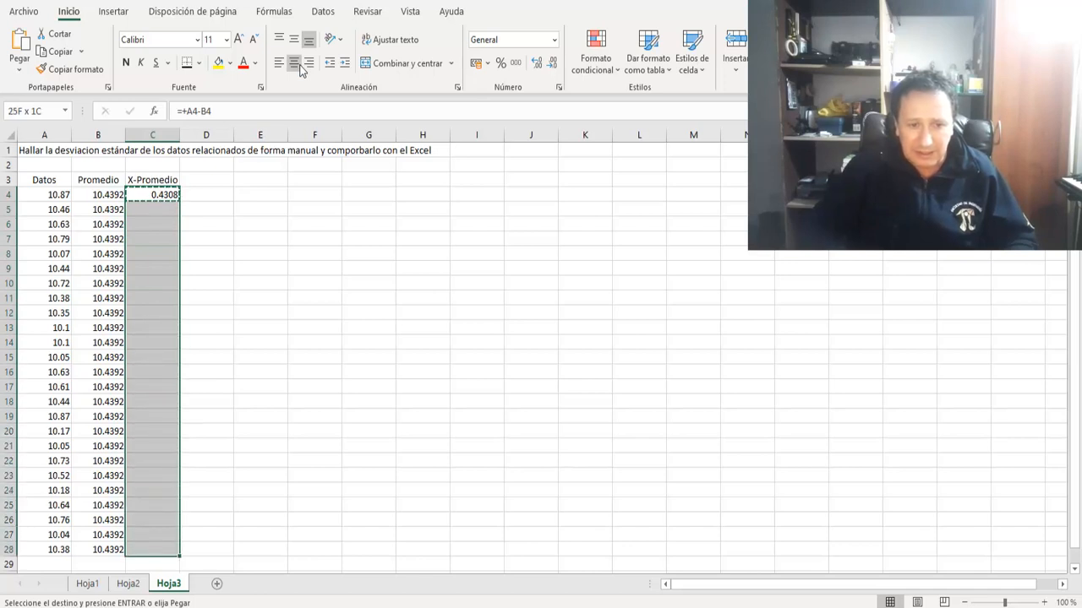
key("Return")
- Look over the copied deviation formulas in the X-Promedio column, from C4 to C10
key("Down")
key("shift+Down")
key("Down")
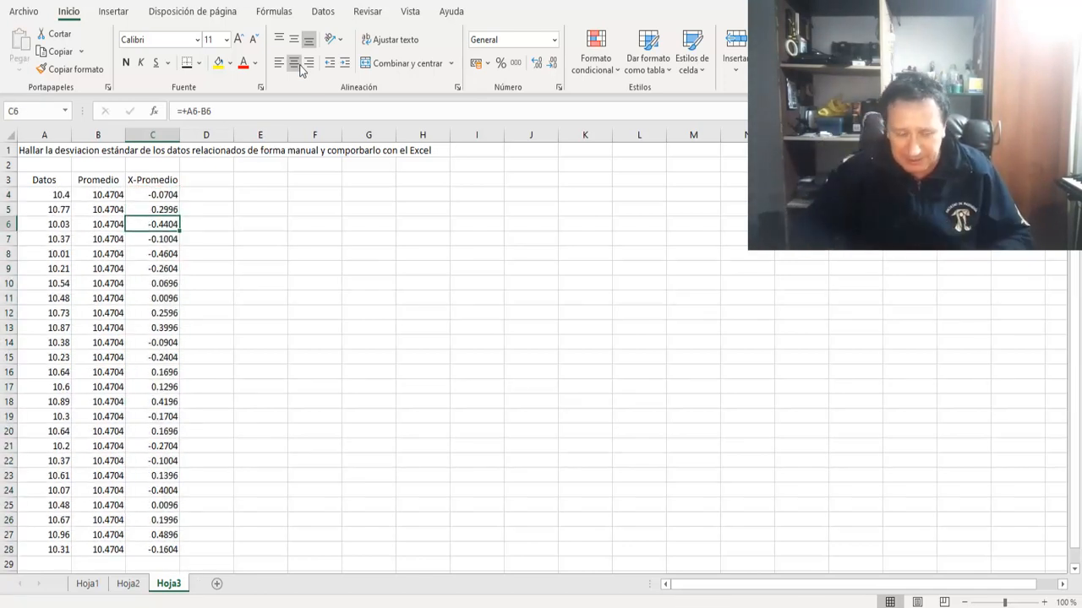
key("Up")
key("Up")
key("Up")
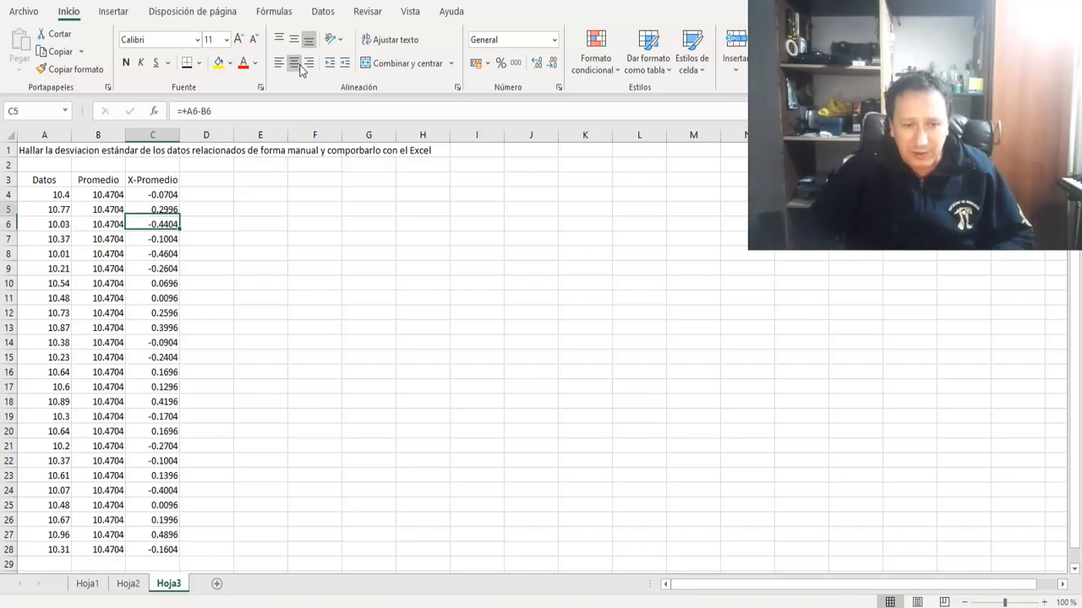
key("Down")
key("Down")
key("Down")
key("Down")
key("Down")
key("Down")
key("Down")
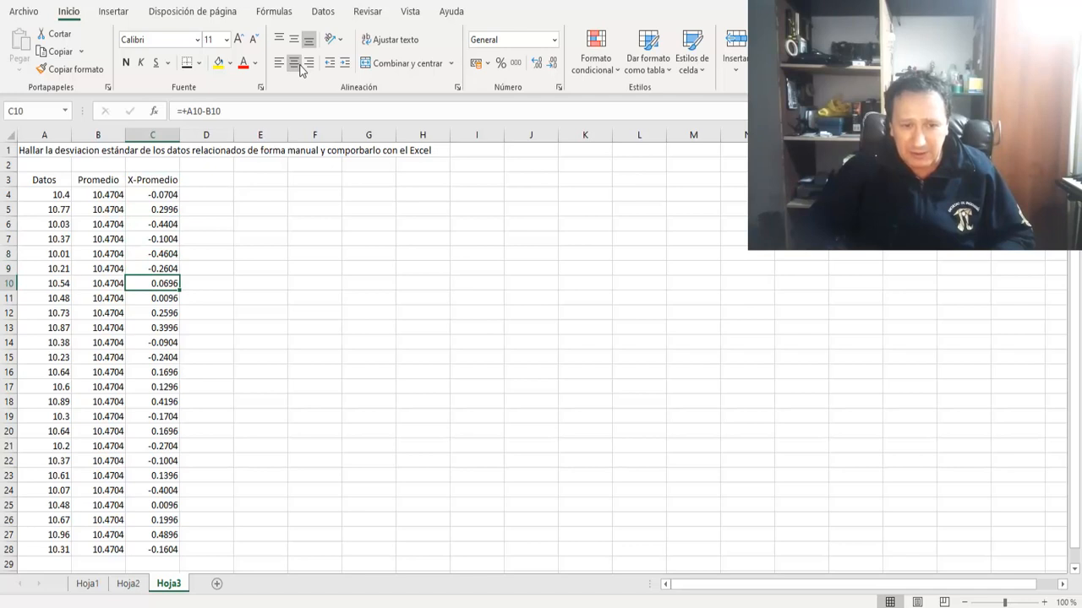
key("Up")
key("Up")
key("Up")
key("Up")
key("Up")
key("Up")
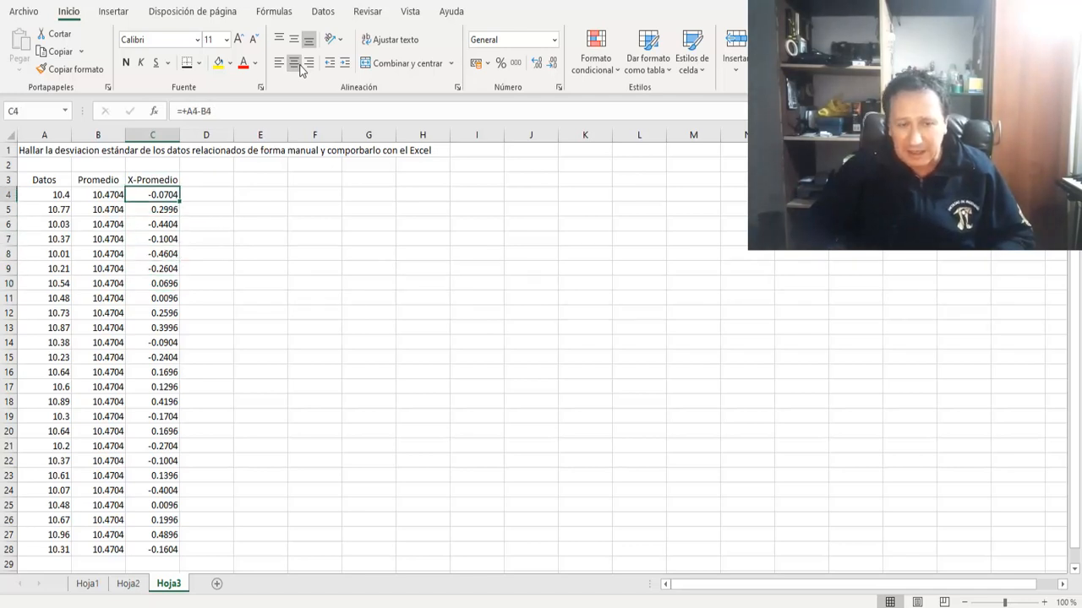
- Enter the header "(X-PROM)^2" in D3, beside the X-Promedio header
key("Up")
key("Right")
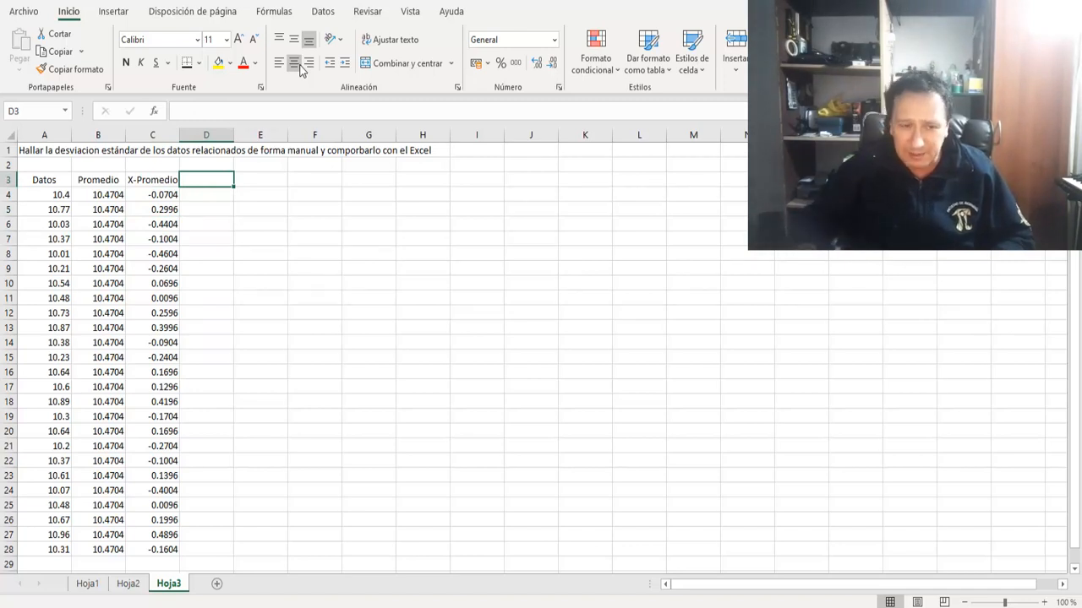
type("+")
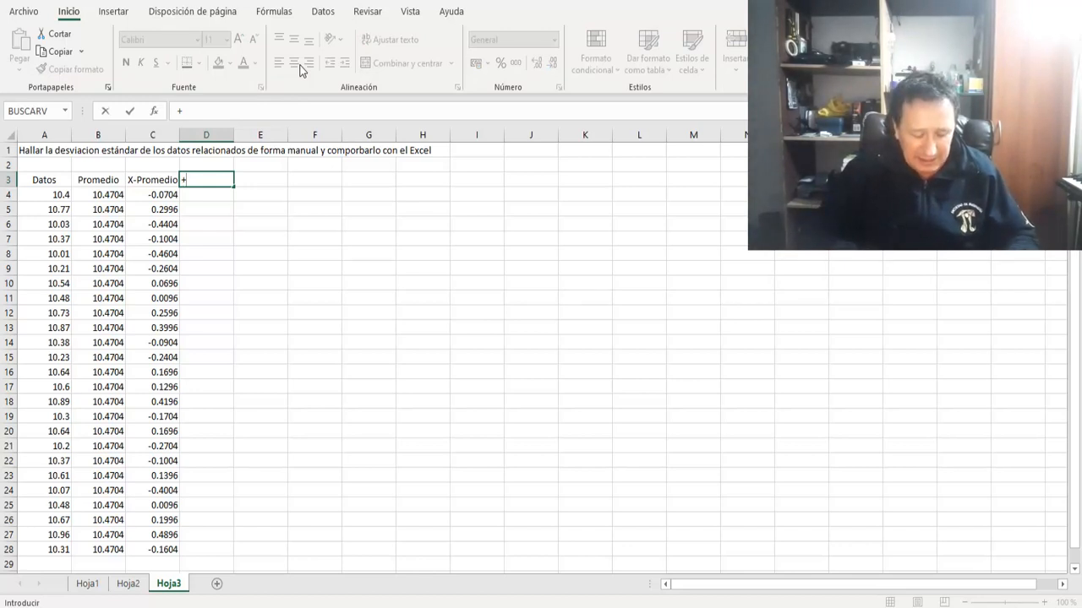
key("BackSpace")
type("x")
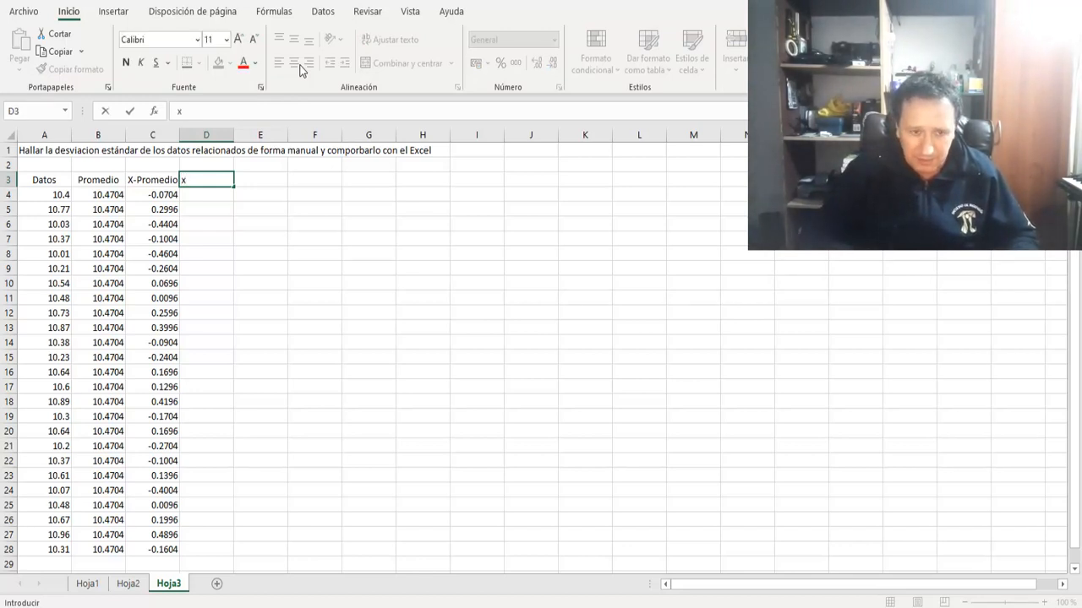
key("BackSpace")
key("BackSpace")
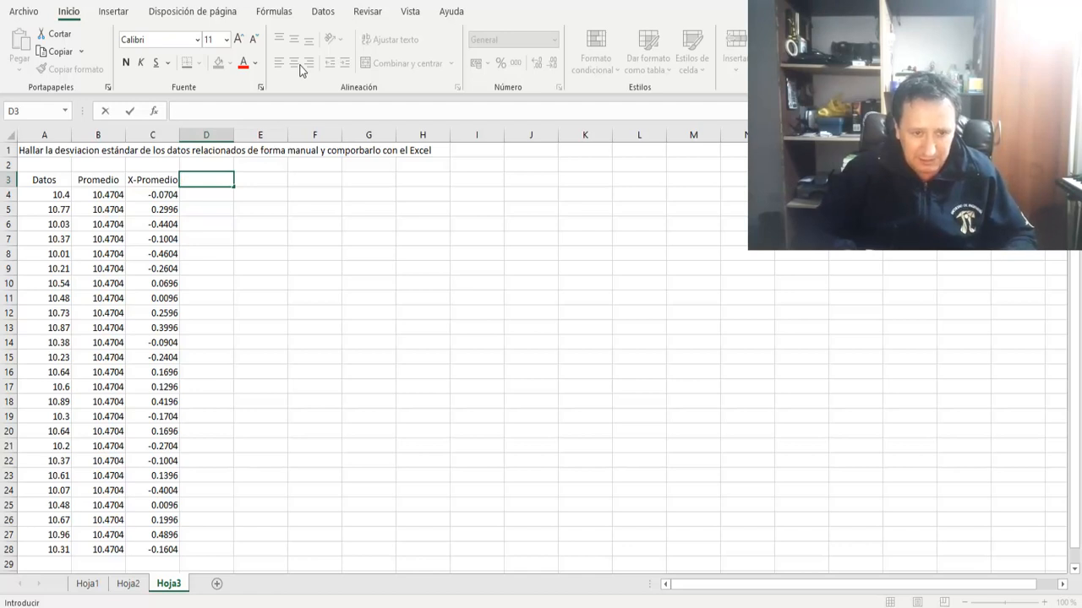
type("(x")
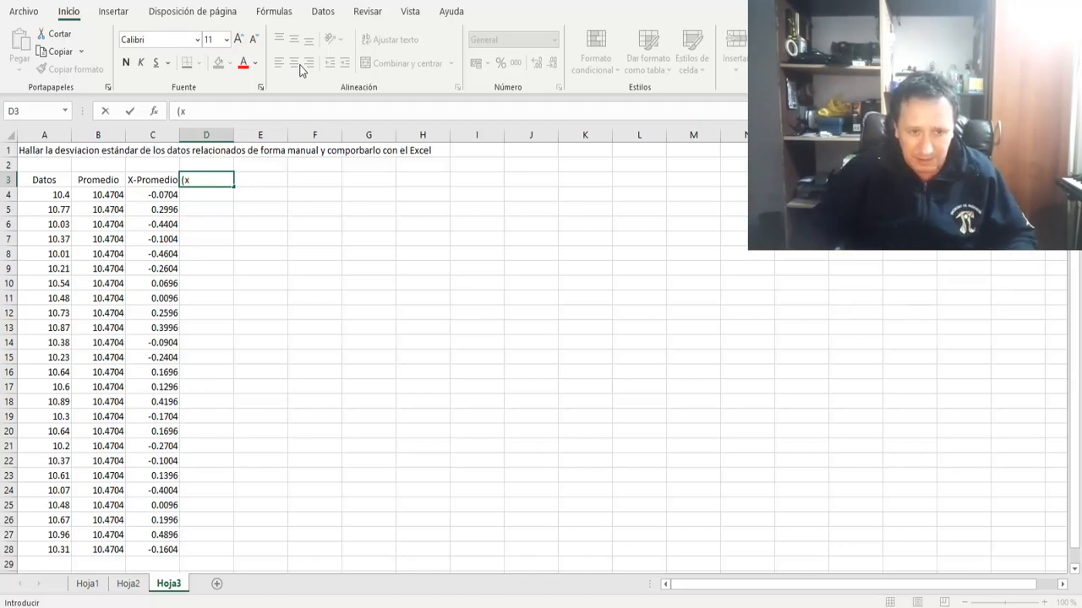
key("BackSpace")
type("X-PROM")
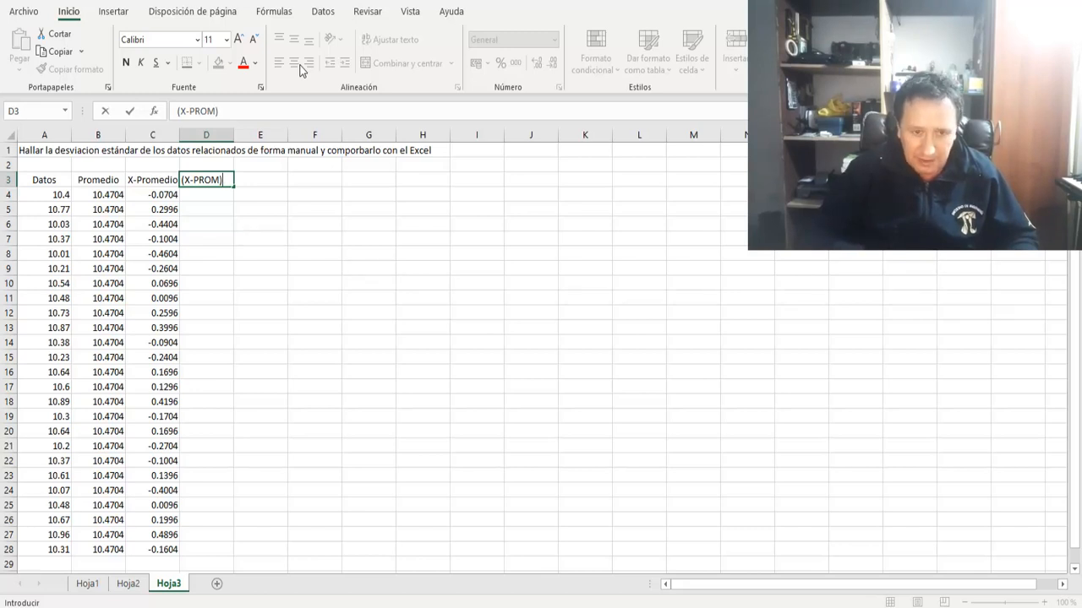
type(")^")
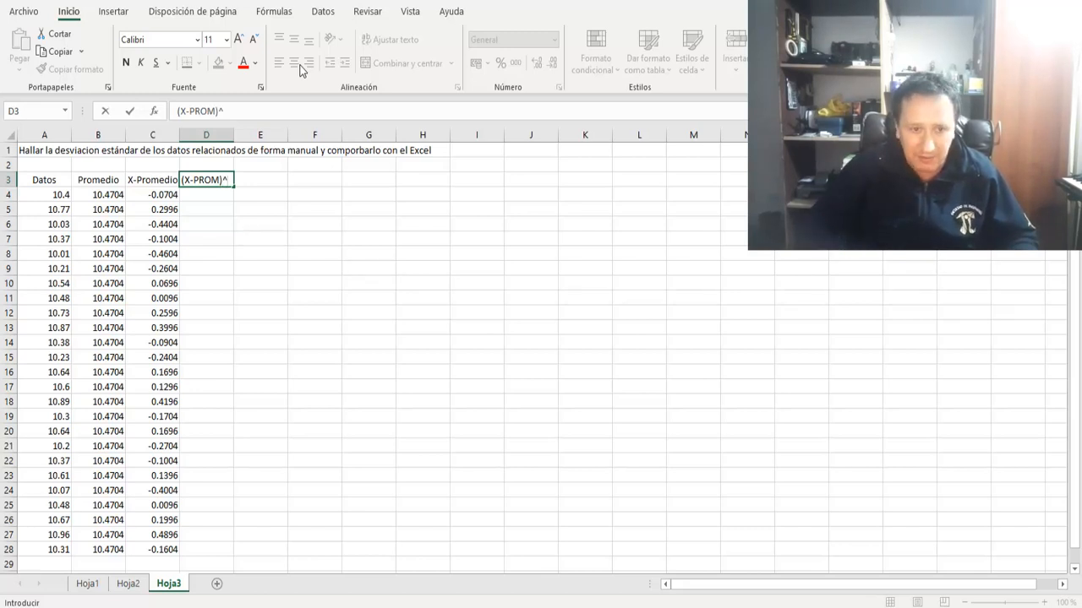
type("2")
key("ctrl+Return")
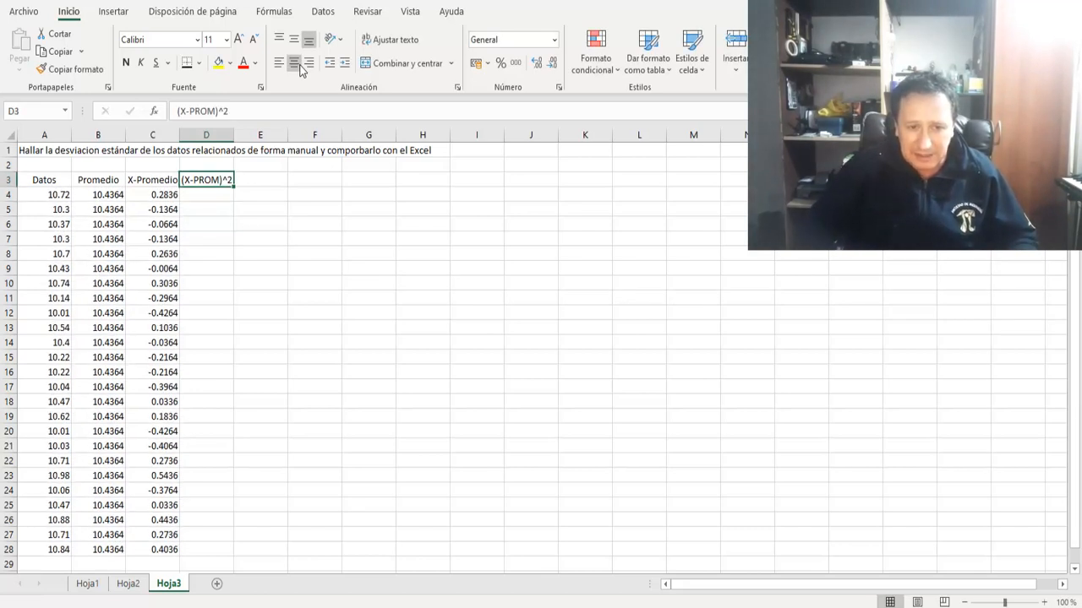
- Try squaring the first deviation in D4 with the formula +C4^2, and clear the cell
key("Down")
type("+")
key("Left")
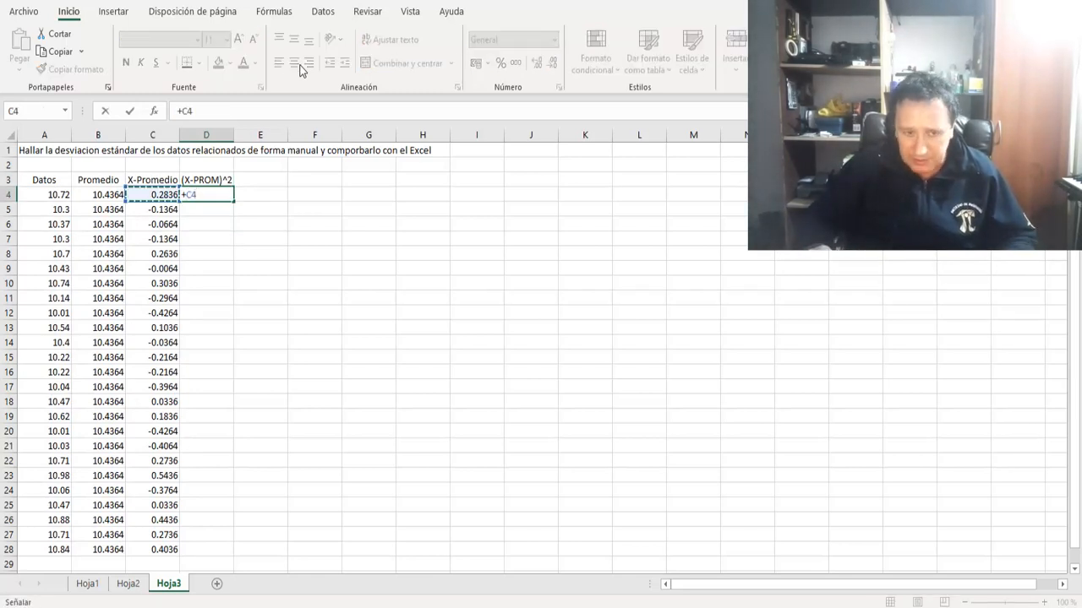
type("^")
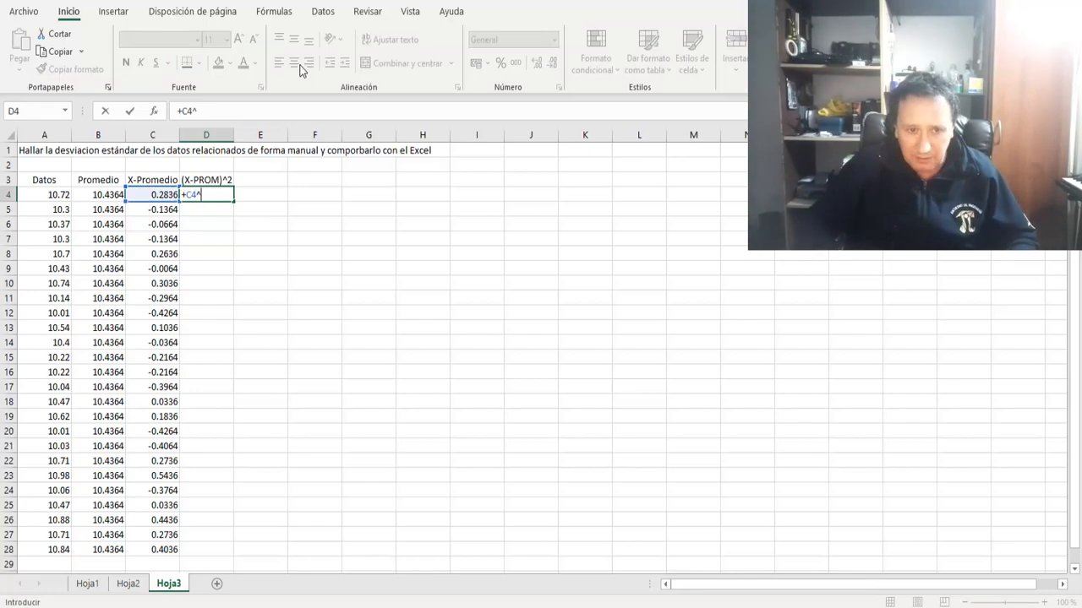
type("2")
key("Return")
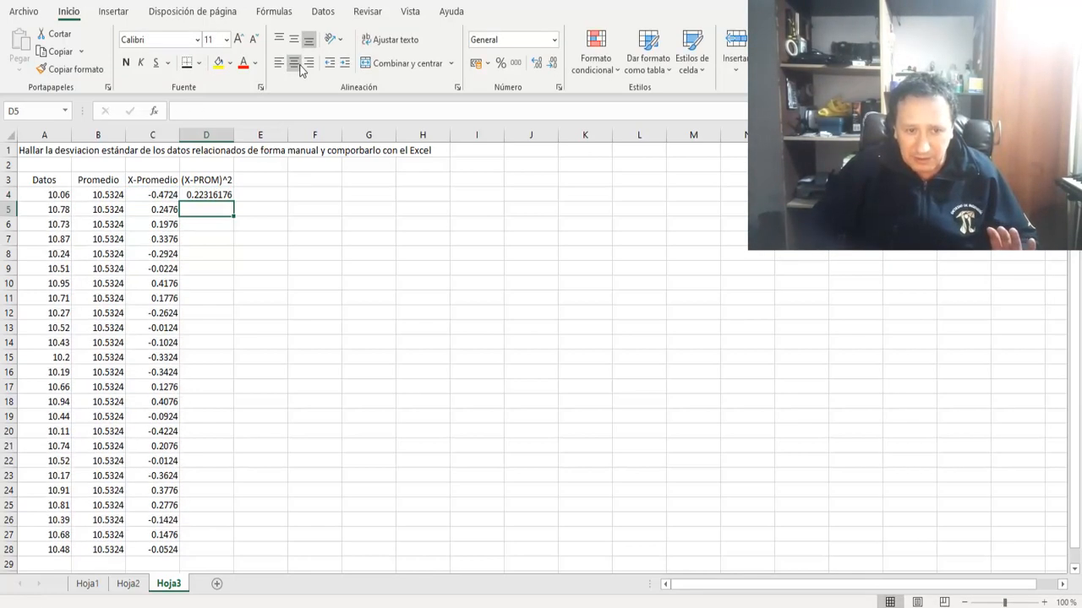
key("Up")
key("Delete")
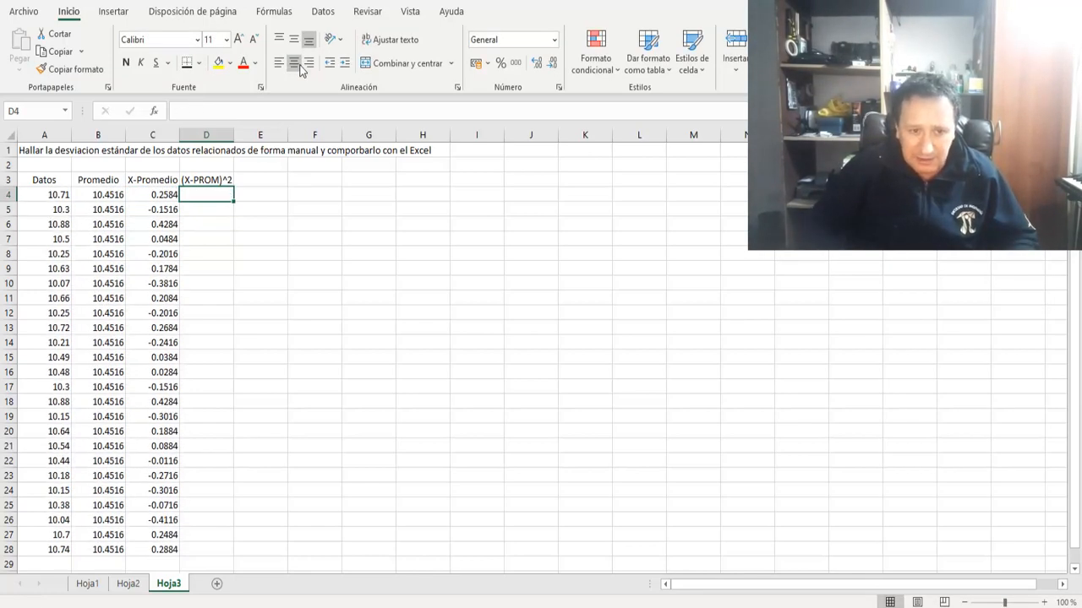
- Square the first deviation in D4 by multiplying it by itself with the formula +C4*C4
type("+")
key("Left")
type("*")
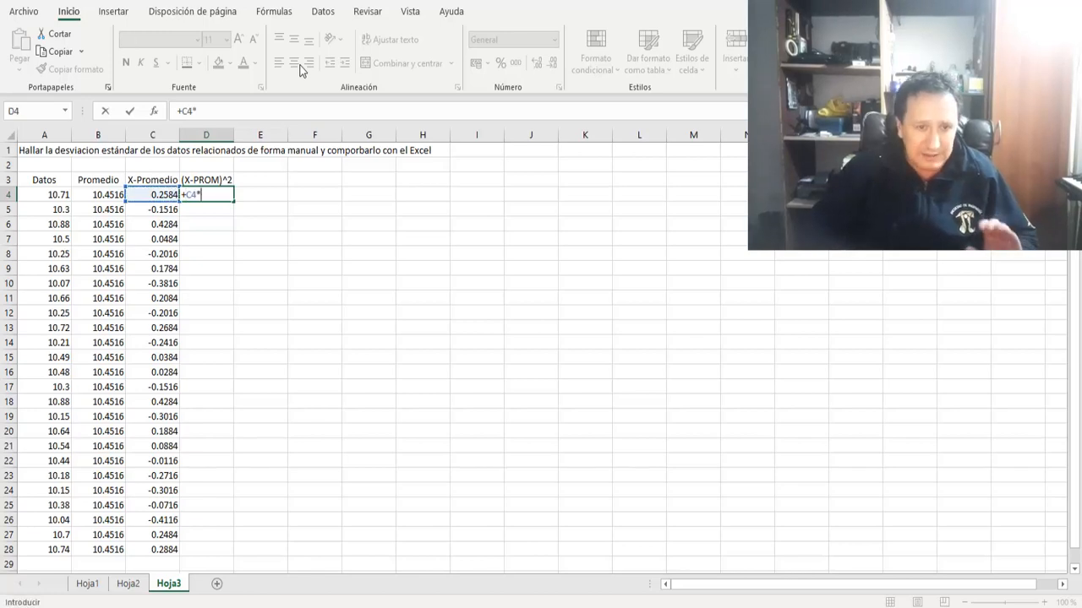
key("Left")
key("Return")
- Copy the squared-deviation formula from D4 down through D28
key("Up")
key("ctrl+c")
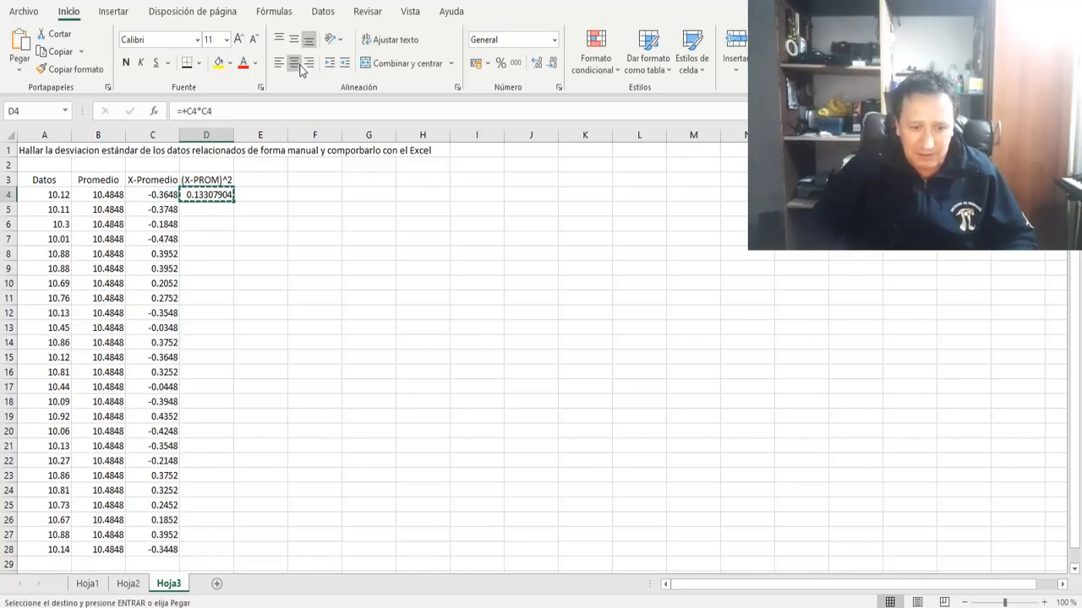
key("shift+Down")
key("shift+Down")
key("shift+Down")
key("shift+Down")
key("shift+Down")
key("shift+Down")
key("shift+Down")
key("shift+Down")
key("shift+Down")
key("shift+Down")
key("shift+Down")
key("shift+Down")
key("shift+Down")
key("shift+Down")
key("shift+Down")
key("shift+Down")
key("shift+Down")
key("shift+Down")
key("shift+Down")
key("shift+Down")
key("shift+Down")
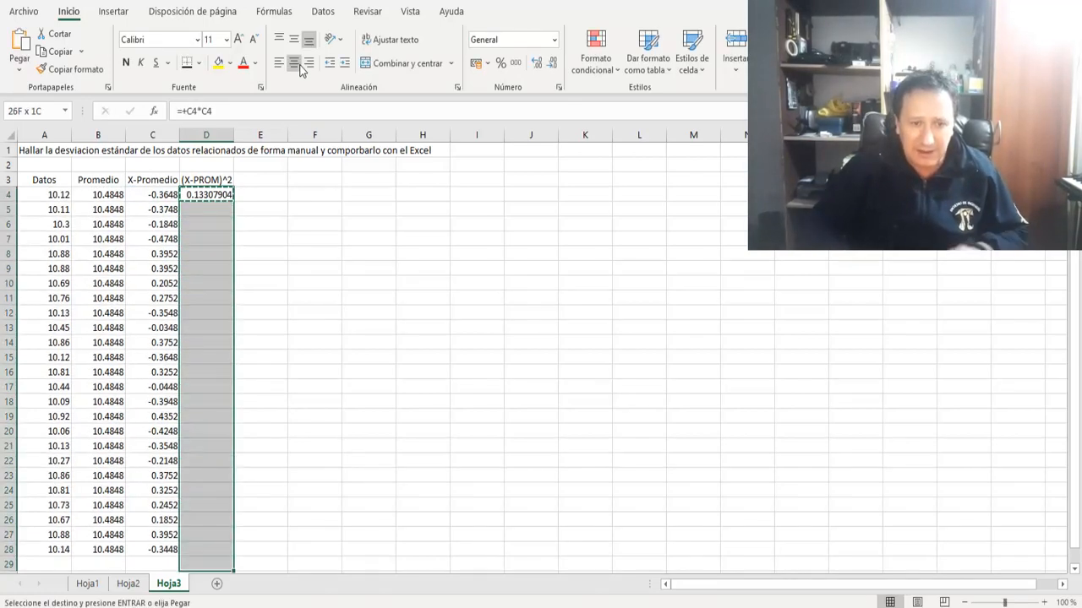
key("shift+Up")
key("Return")
- Look over the squared deviations in column D and compare them with the deviations in column C
key("Up")
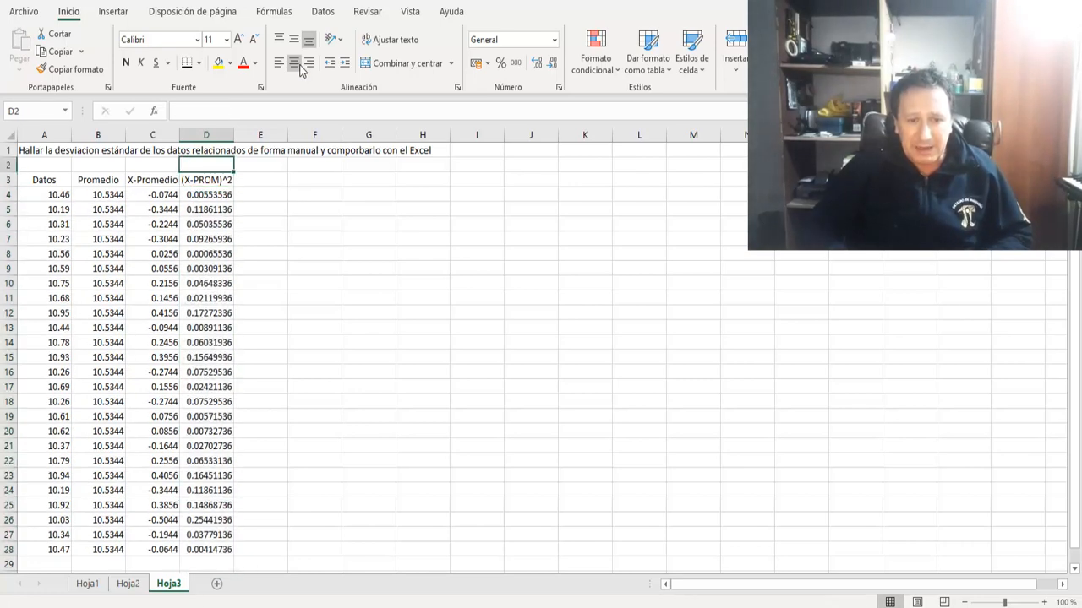
key("Down")
key("Down")
key("Down")
key("Down")
key("Down")
key("Down")
key("Down")
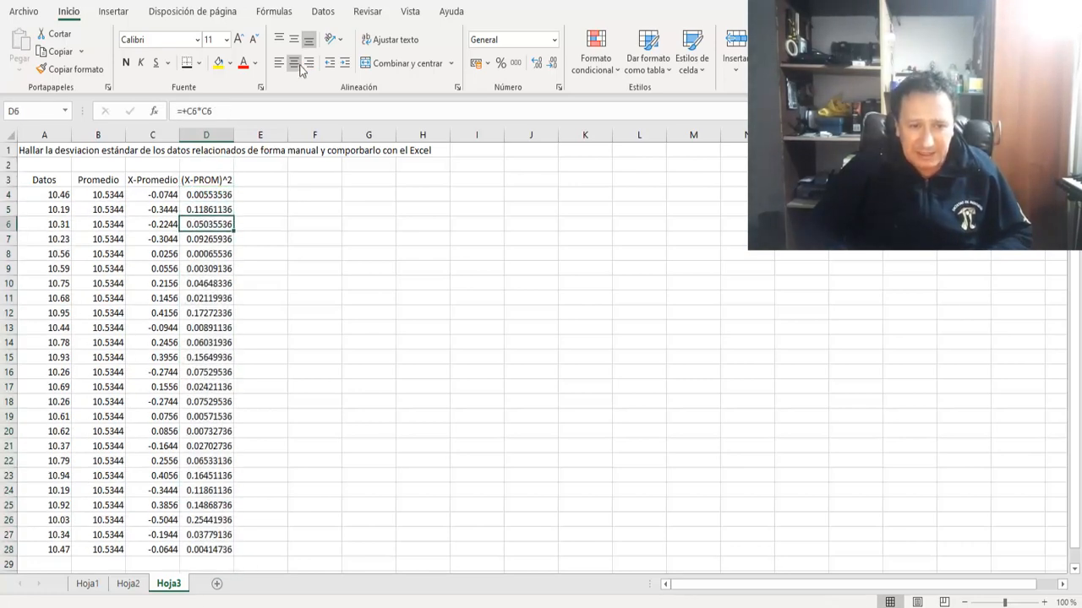
key("Up")
key("Up")
key("Up")
key("Left")
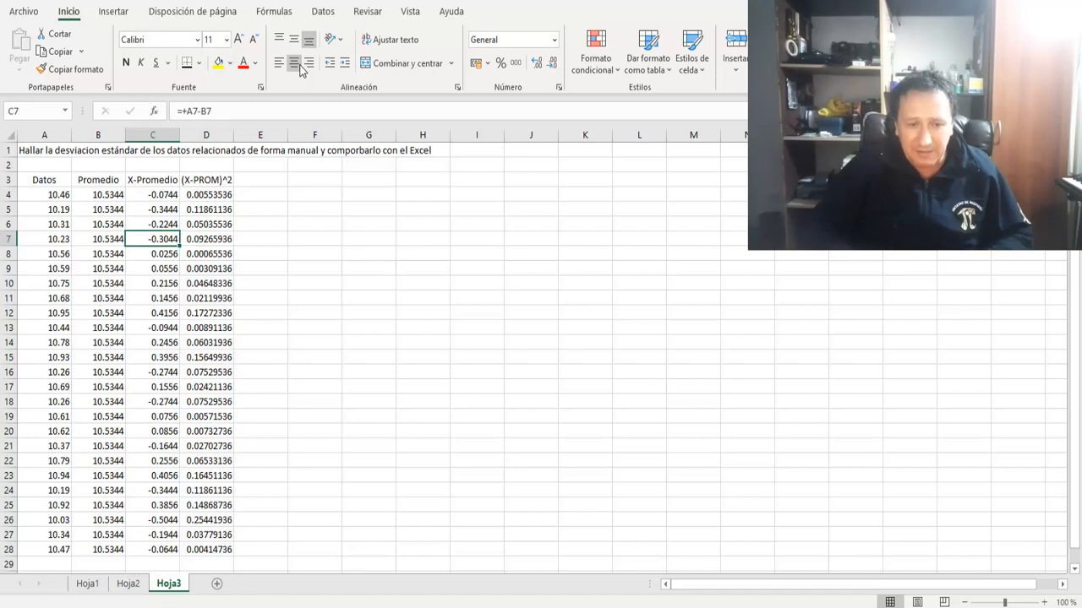
key("Right")
key("Up")
key("Up")
key("Up")
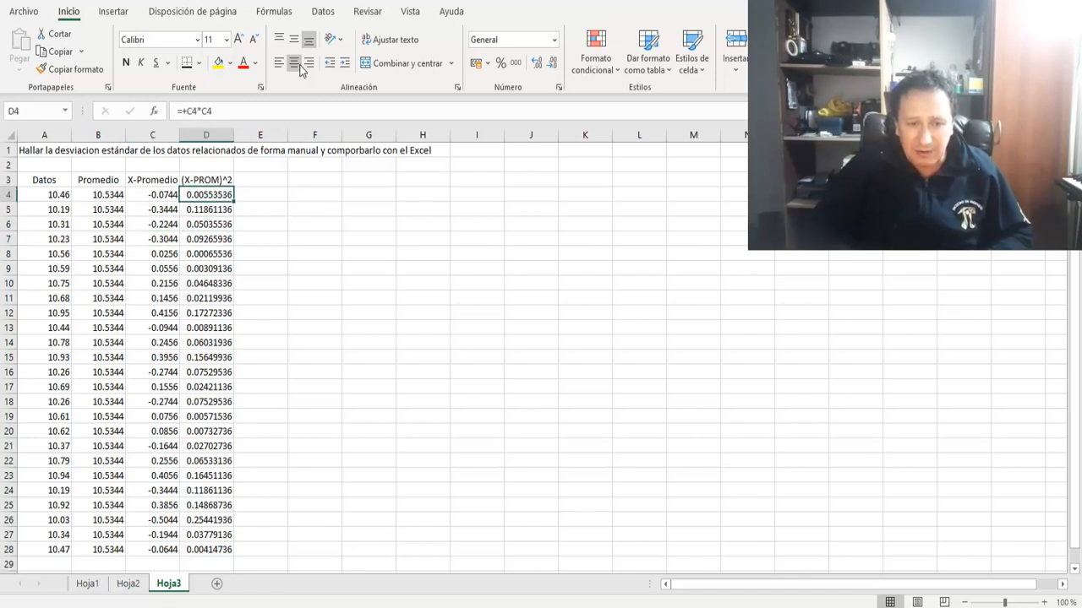
- Enter the label "SUMA" in C29, below the deviations, and select D29 beside it
key("Right")
key("Down")
key("Down")
key("Down")
key("Down")
key("Down")
key("Down")
key("Down")
key("Down")
key("Down")
key("Down")
key("Down")
key("Down")
key("Down")
key("Down")
key("Down")
key("Down")
key("Down")
key("Down")
key("Down")
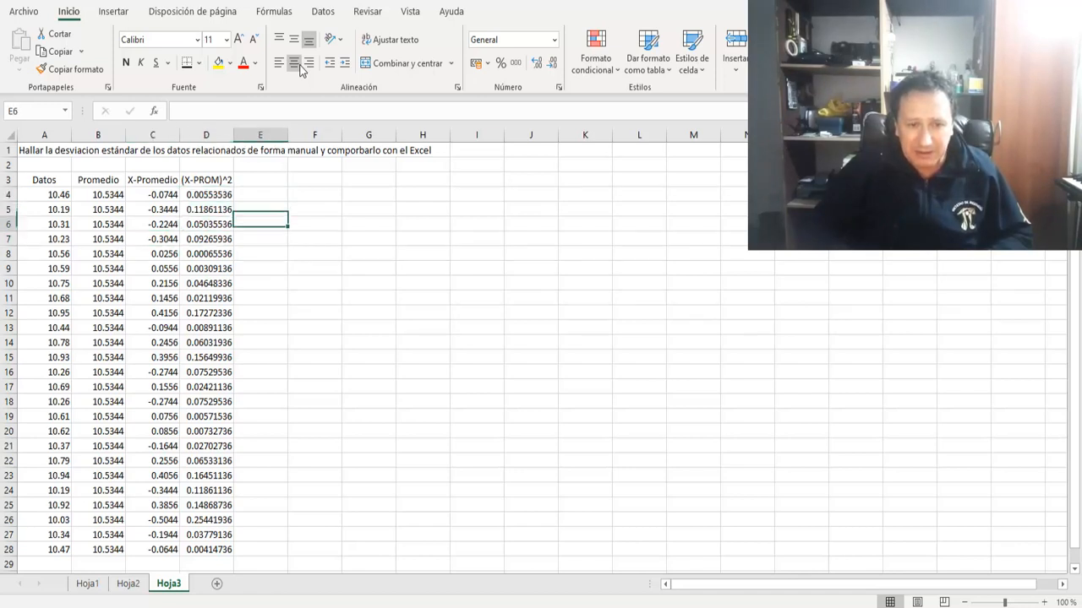
key("Down")
key("Down")
key("Down")
key("Down")
key("Down")
key("Down")
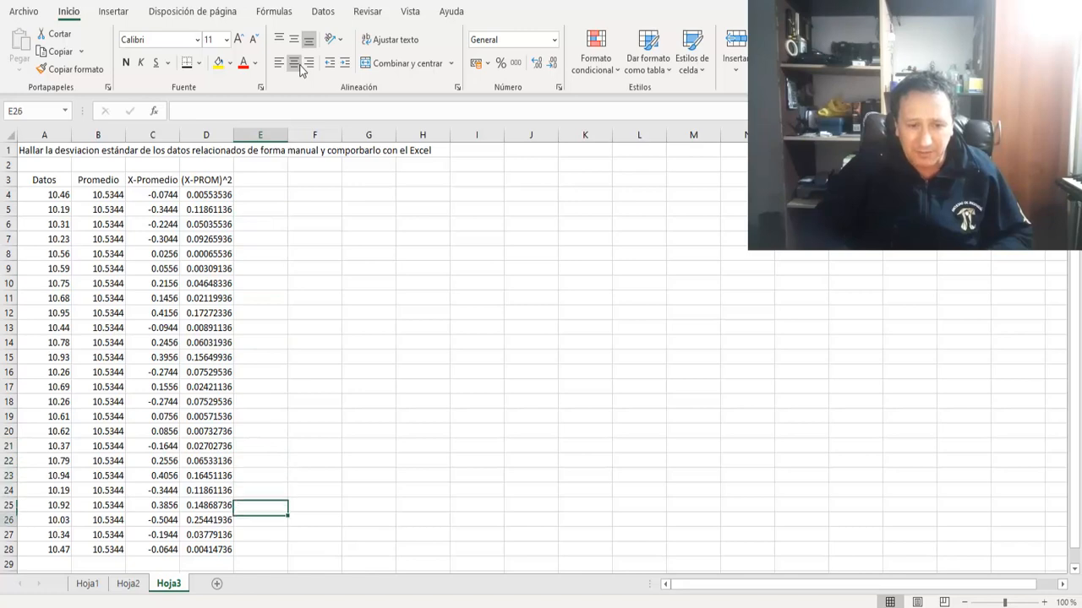
key("Down")
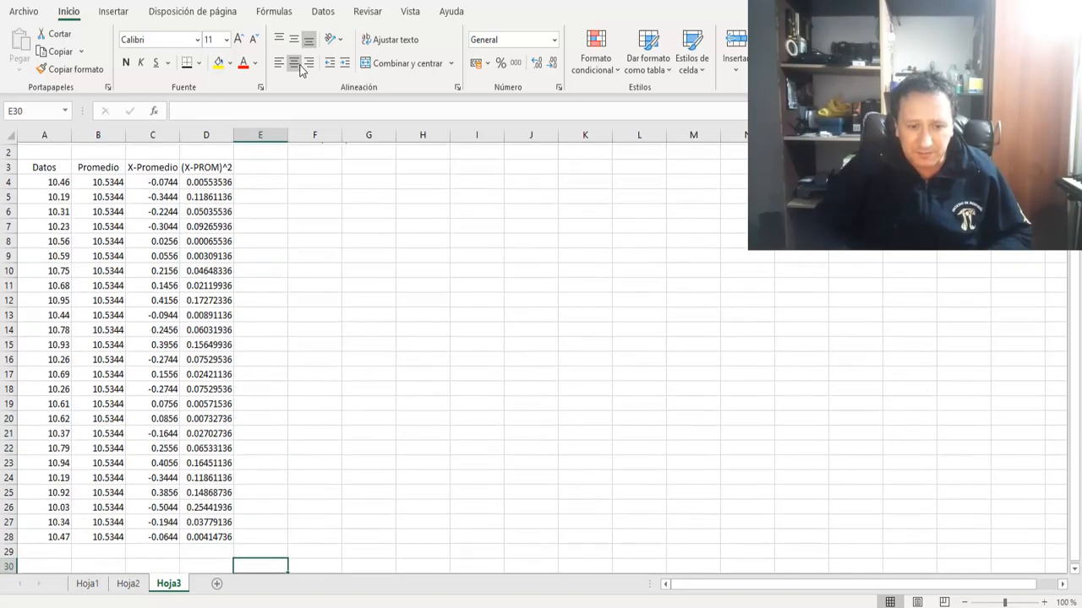
key("Up")
key("Left")
key("Left")
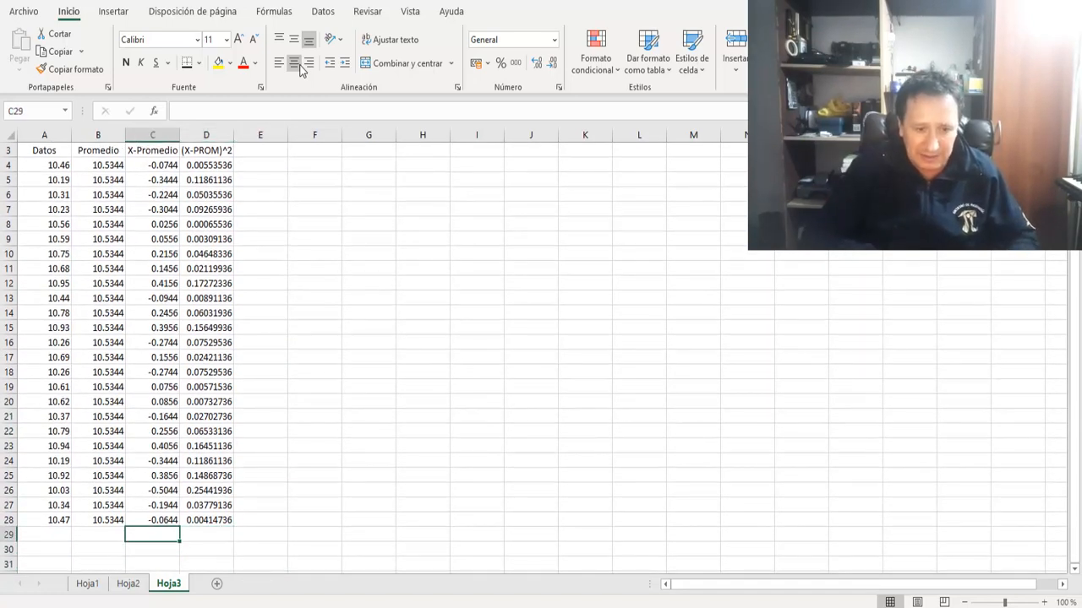
type("SUMA")
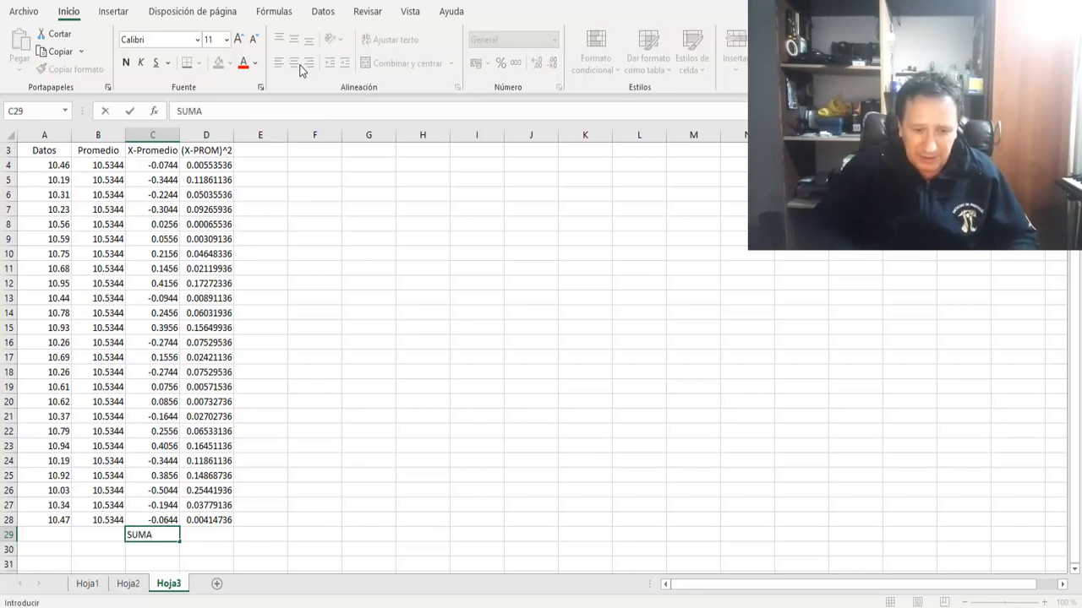
key("Return")
key("Up")
key("Right")
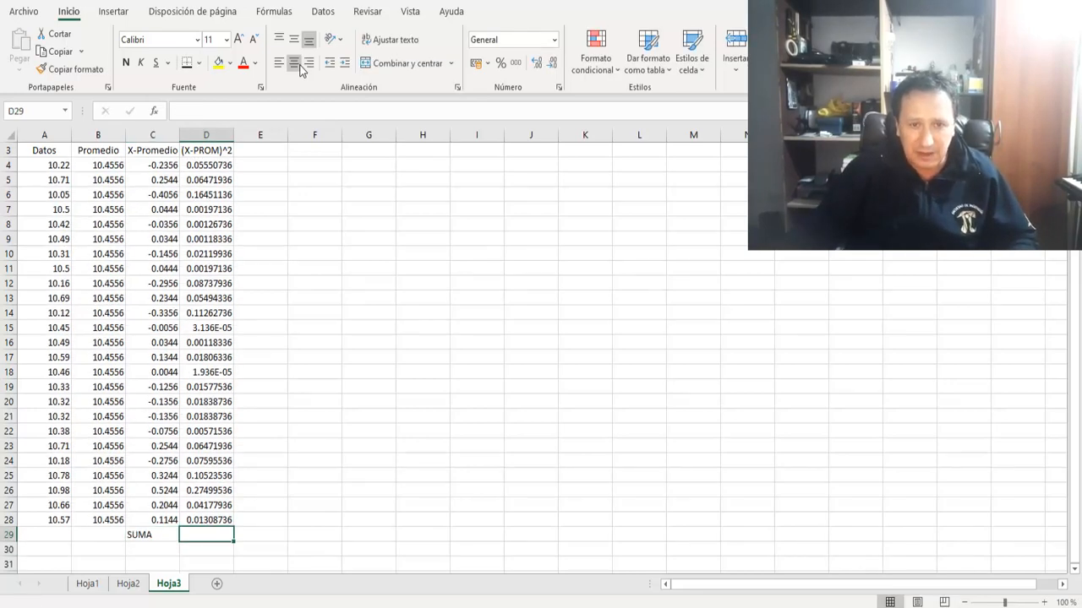
- Right-align the "SUMA" label in C29 and total the squared deviations in D29 with +SUMA(D4:D28)
key("Left")
left_click(311, 64)
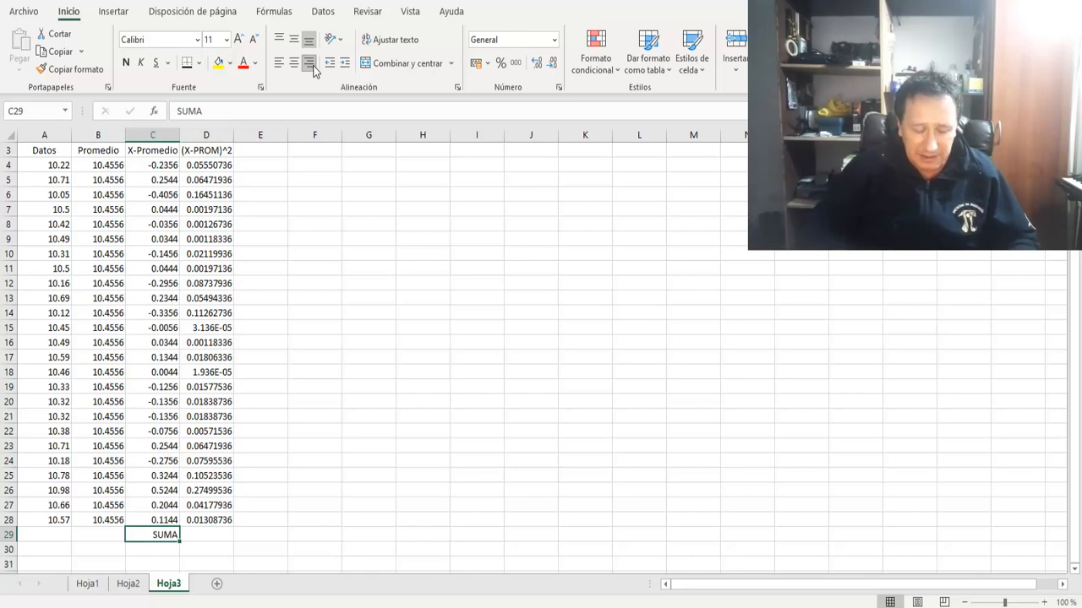
key("Right")
type("+SU")
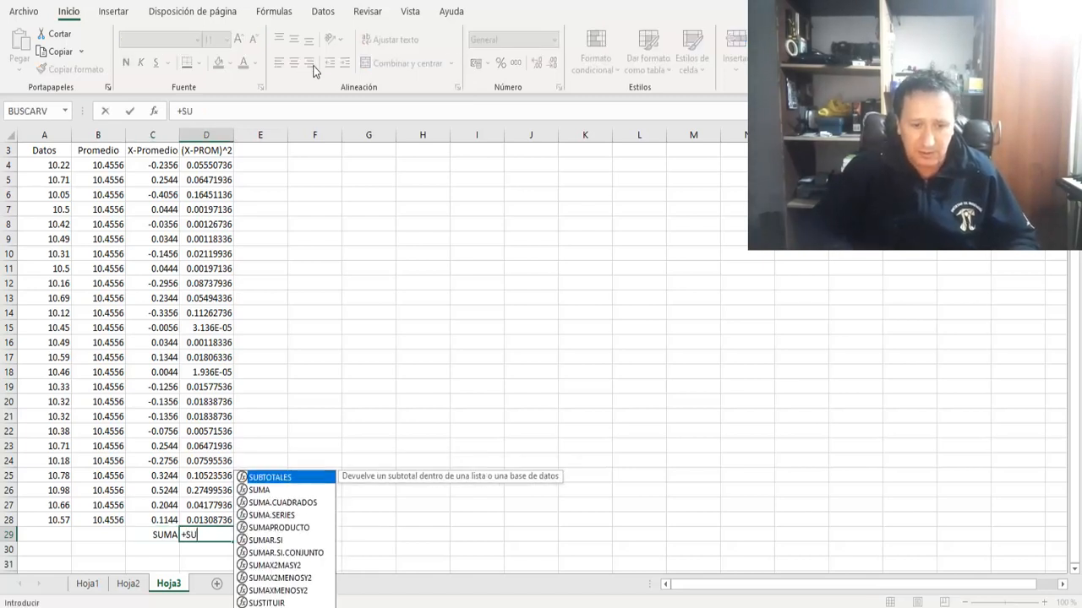
type("MA(")
key("Up")
key("shift+Up")
key("shift+Up")
key("shift+Up")
key("shift+Up")
key("shift+Up")
key("shift+Up")
key("shift+Up")
key("shift+Up")
key("shift+Up")
key("shift+Up")
key("shift+Up")
key("shift+Up")
key("shift+Up")
key("shift+Up")
key("shift+Up")
key("shift+Up")
key("shift+Up")
key("shift+Up")
key("shift+Up")
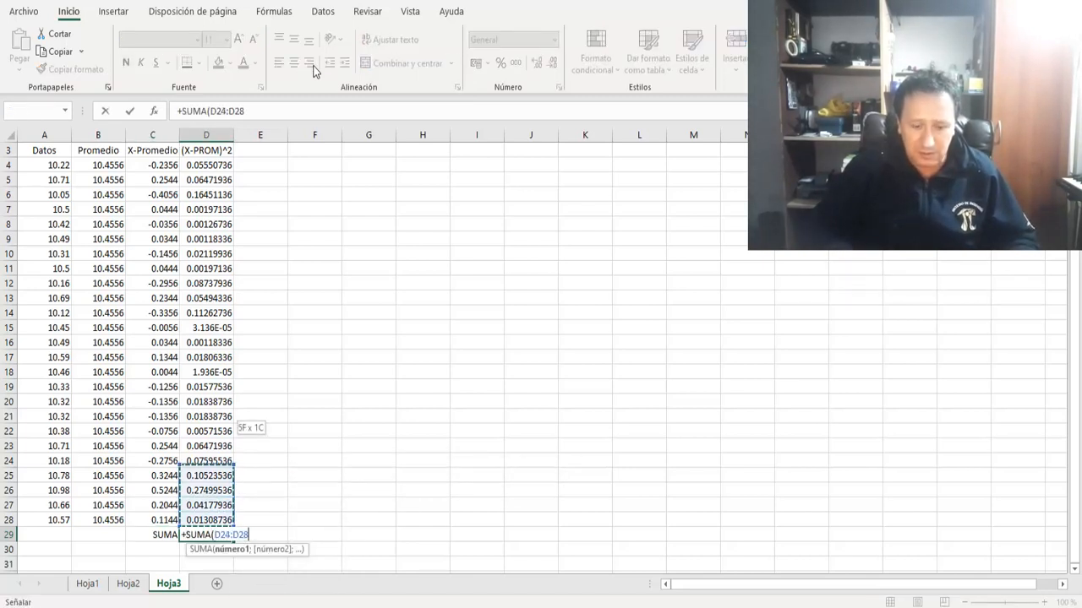
key("shift+Up")
key("shift+Up")
key("shift+Up")
key("shift+Up")
key("shift+Up")
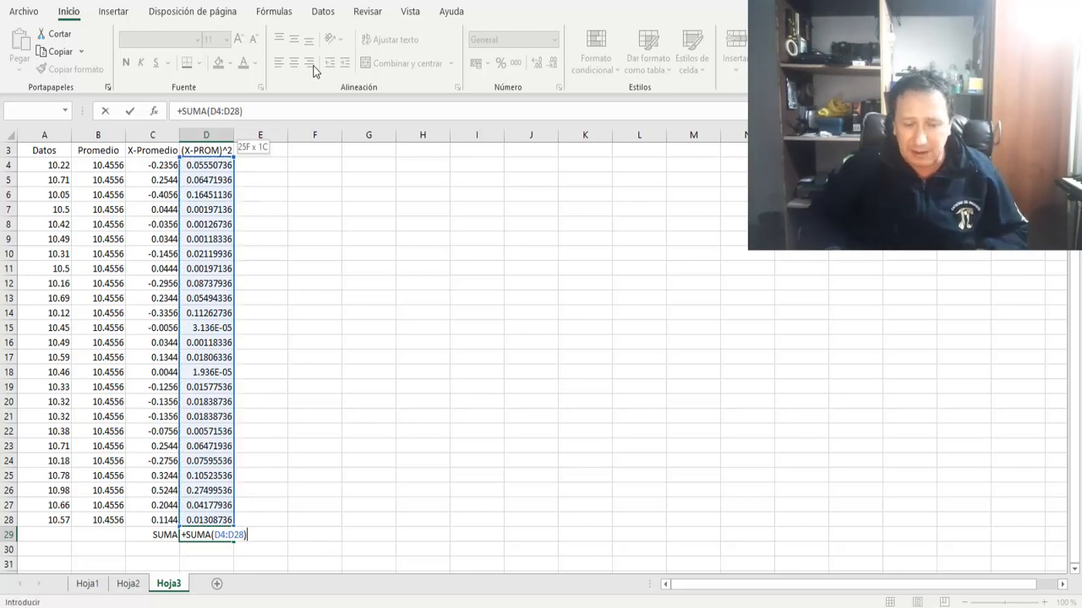
key("Return")
key("Up")
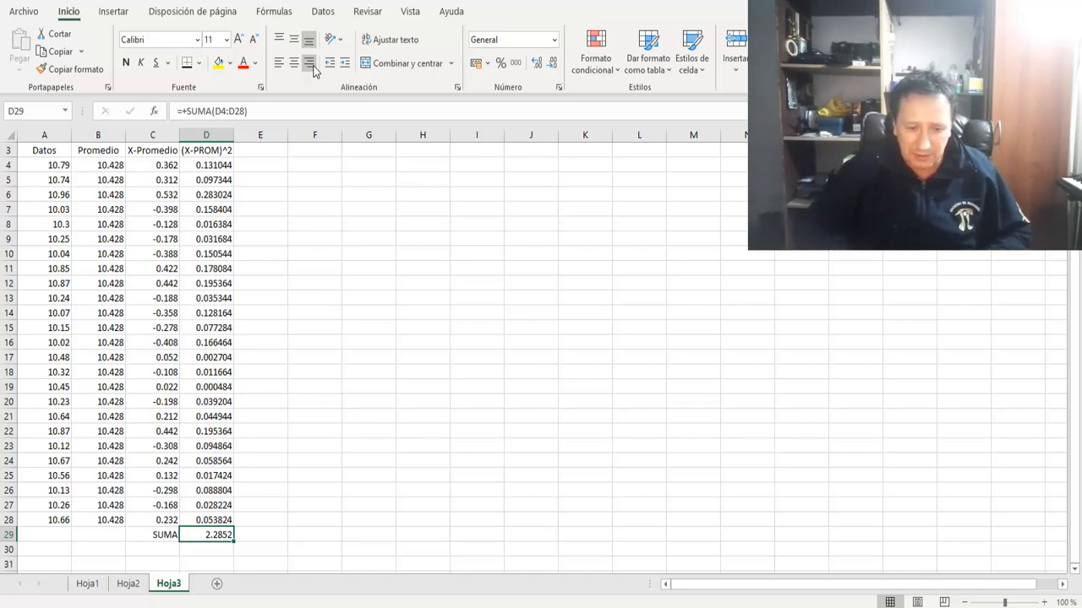
- Enter the label "Promedio" in C30, below "SUMA", and right-align it
key("Down")
key("Left")
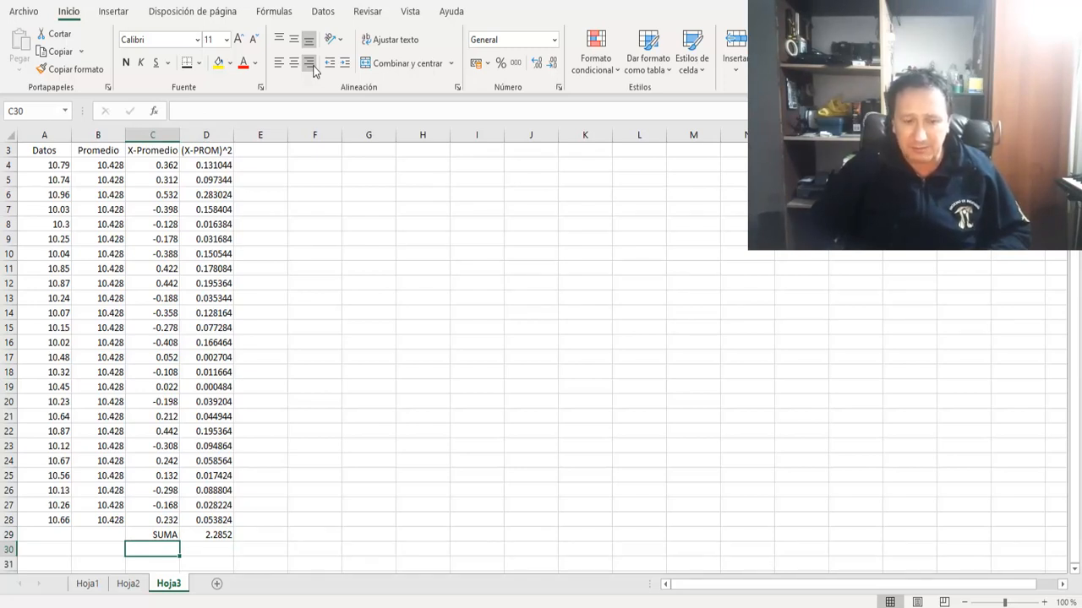
key("Up")
key("Right")
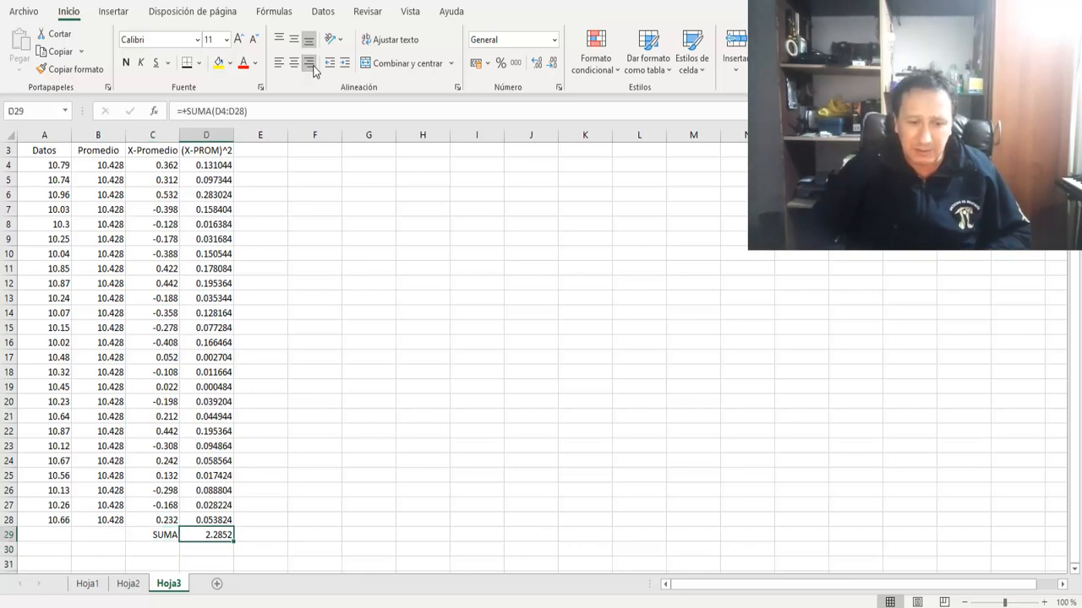
key("Left")
key("Down")
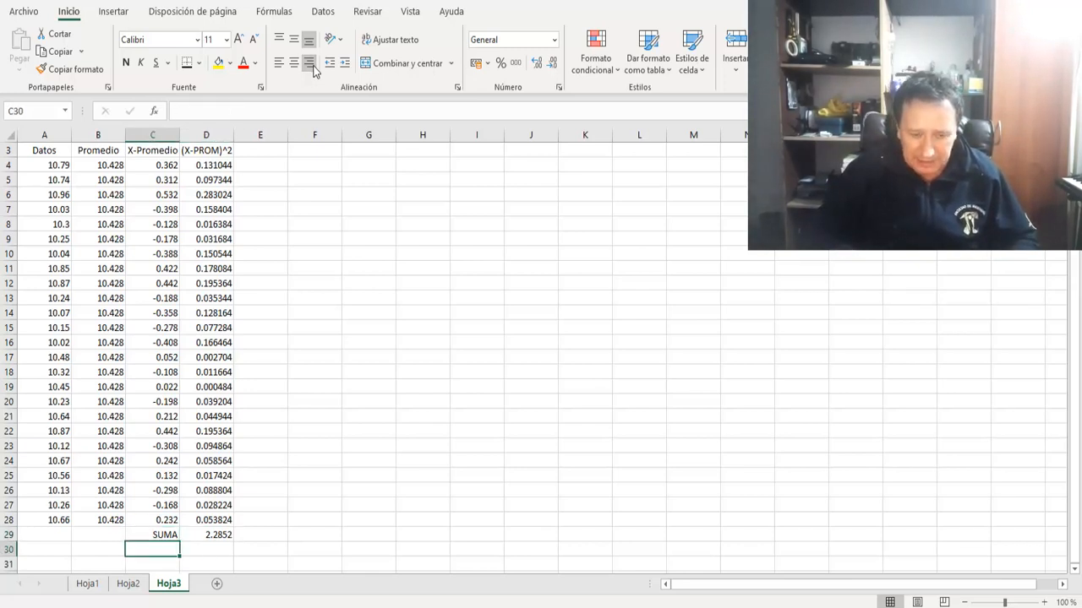
type("p")
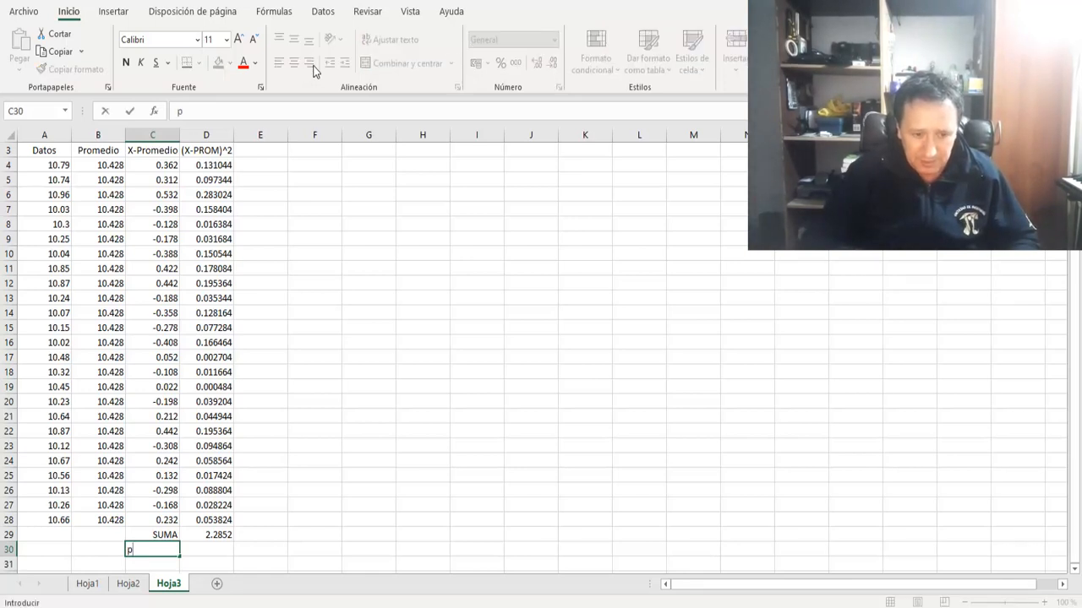
key("BackSpace")
type("P")
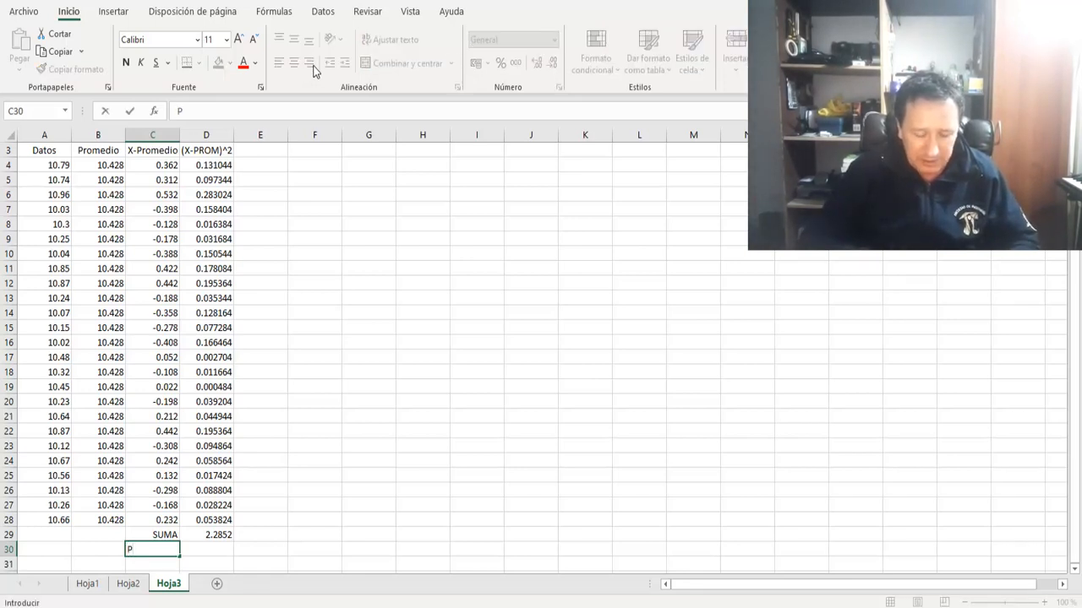
type("romedio")
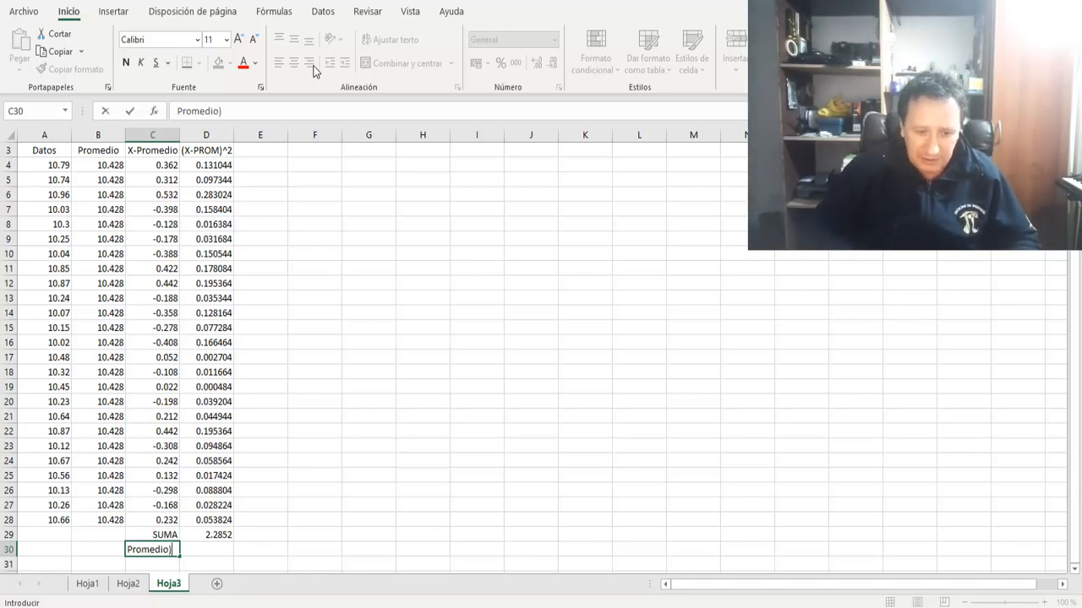
key("Return")
key("Up")
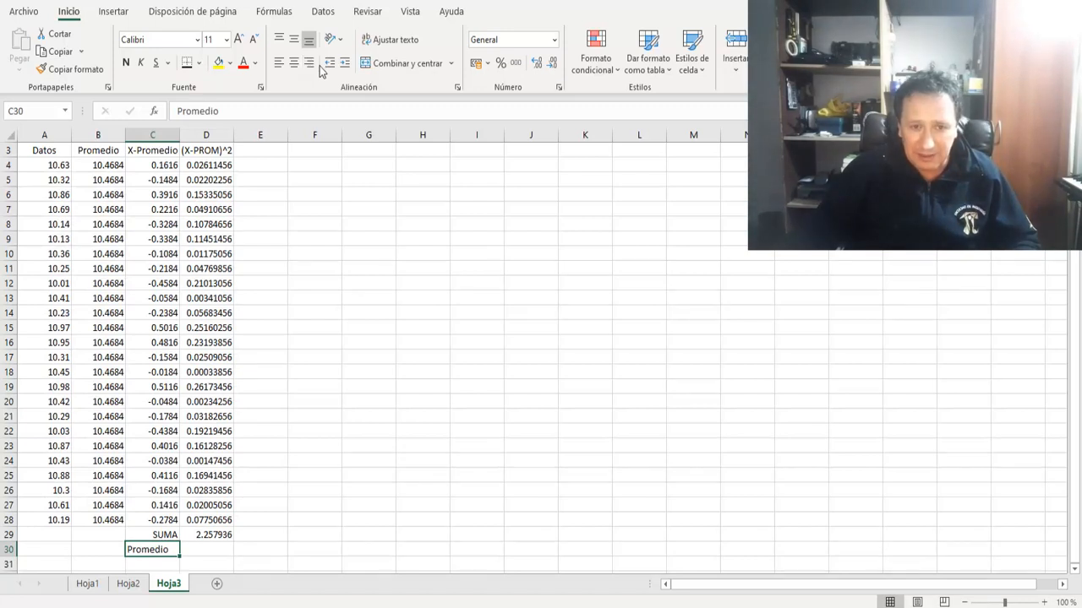
left_click(308, 67)
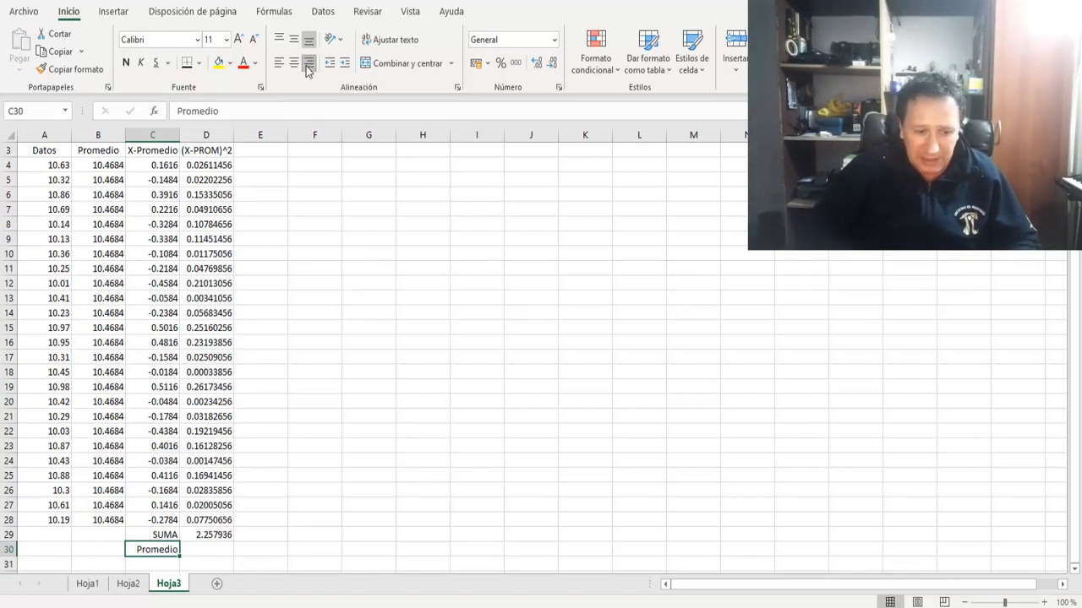
- Average the squared deviations in D30 by dividing their sum by the data count minus one: +D29/(contar(A4:A28)-1)
key("Up")
key("Left")
key("Left")
key("Up")
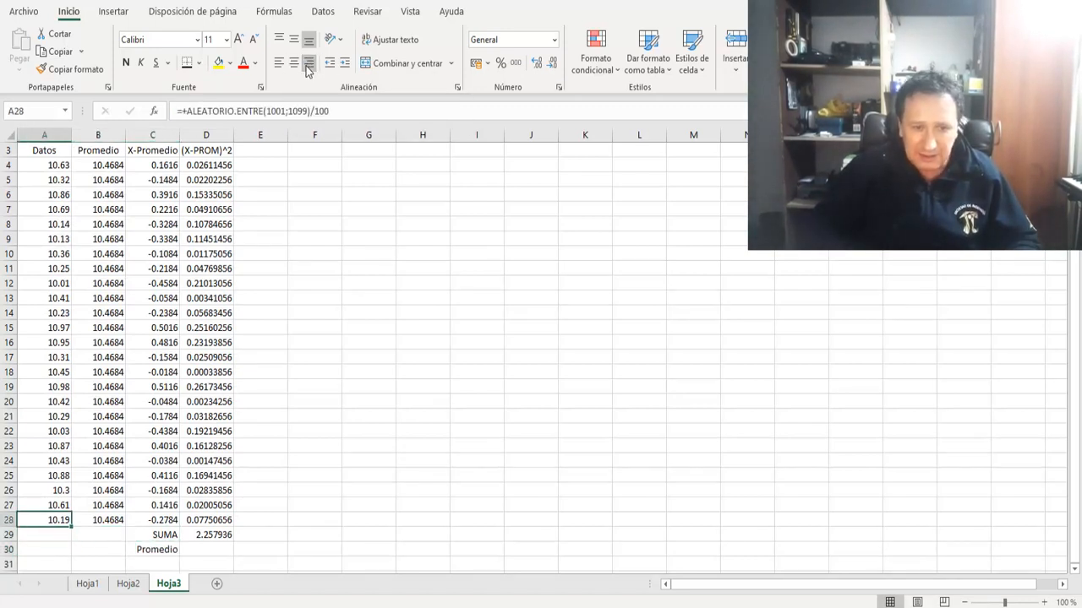
key("Right")
key("Right")
key("Right")
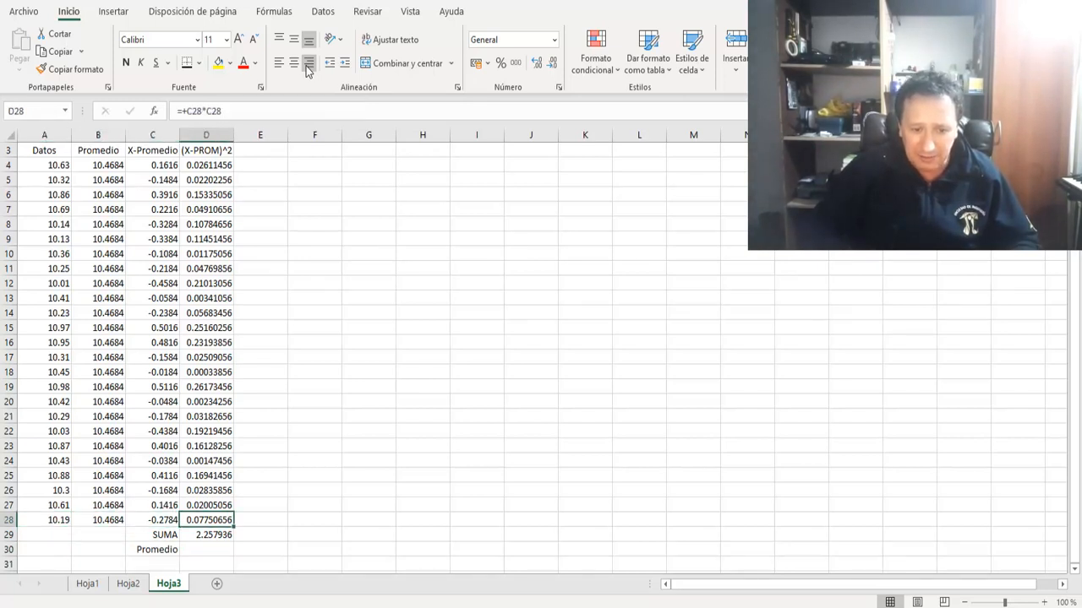
key("Down")
key("Down")
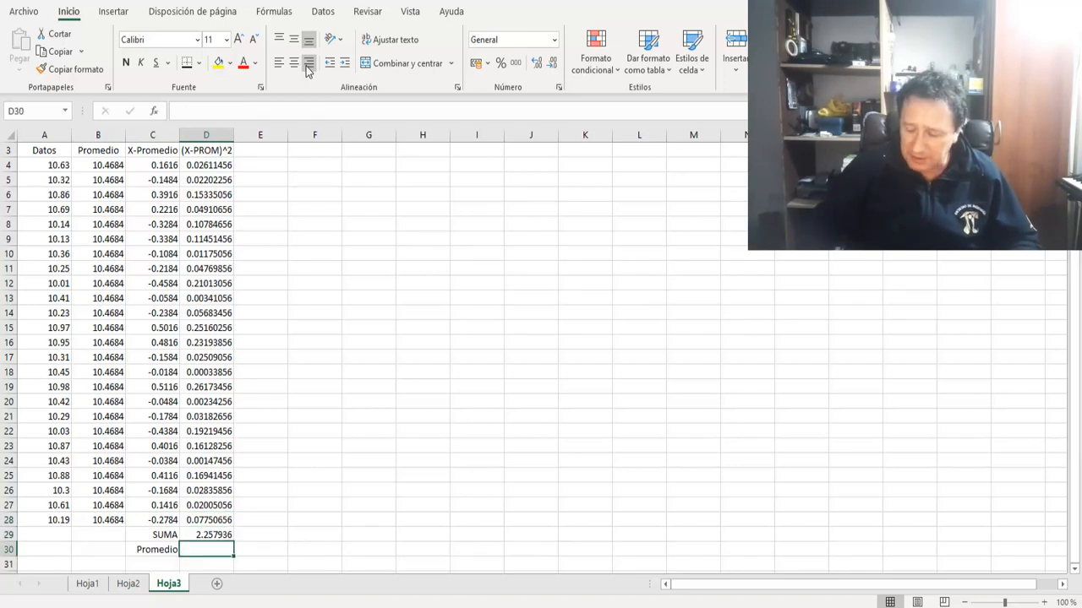
type("+")
key("Up")
type("/")
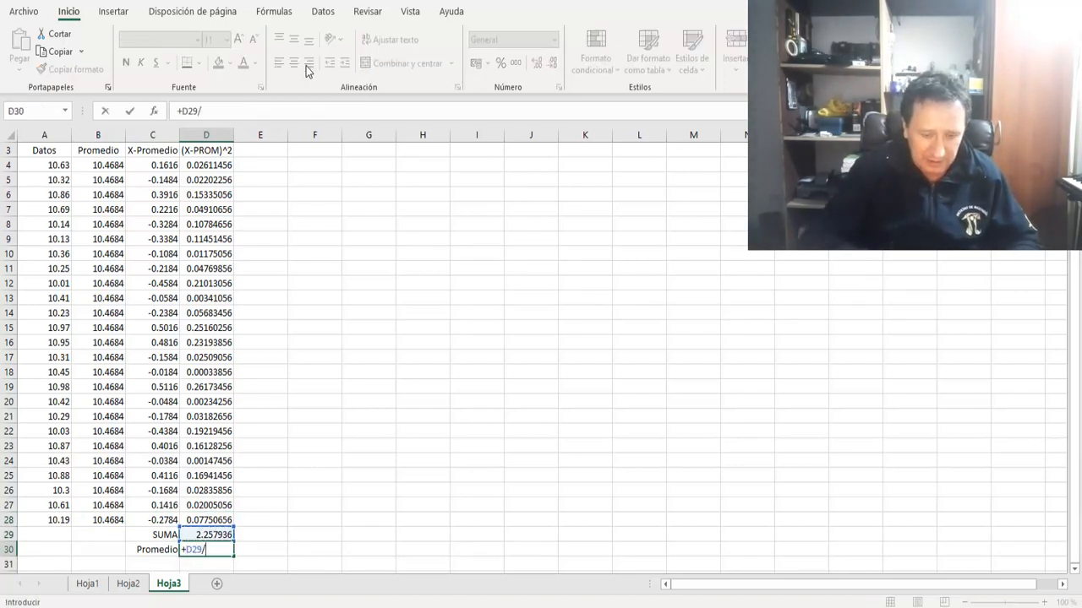
type("contar")
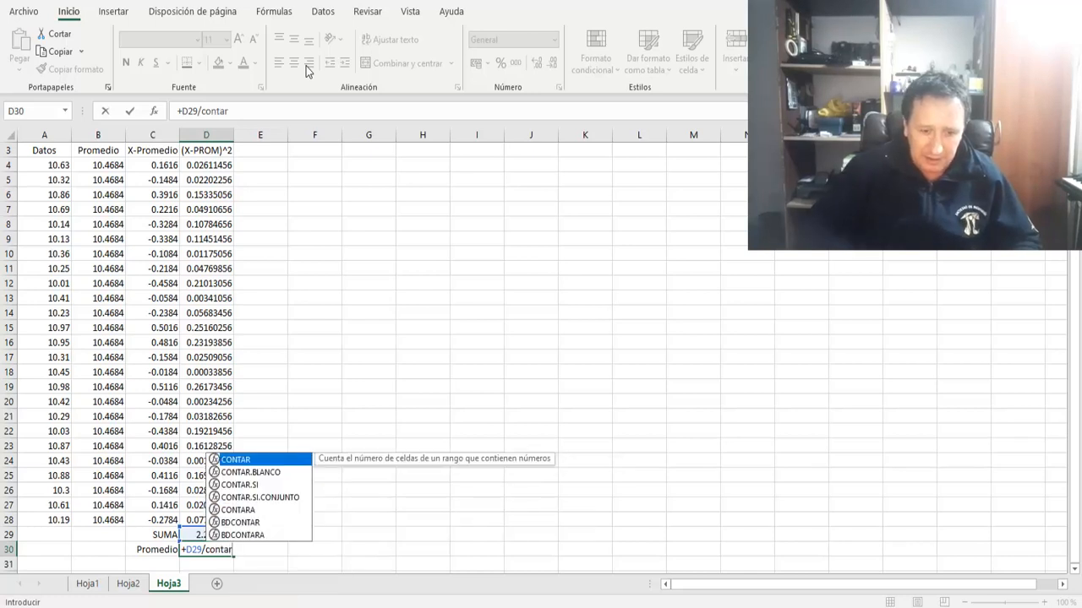
type("(")
key("Up")
key("Up")
key("Left")
key("Left")
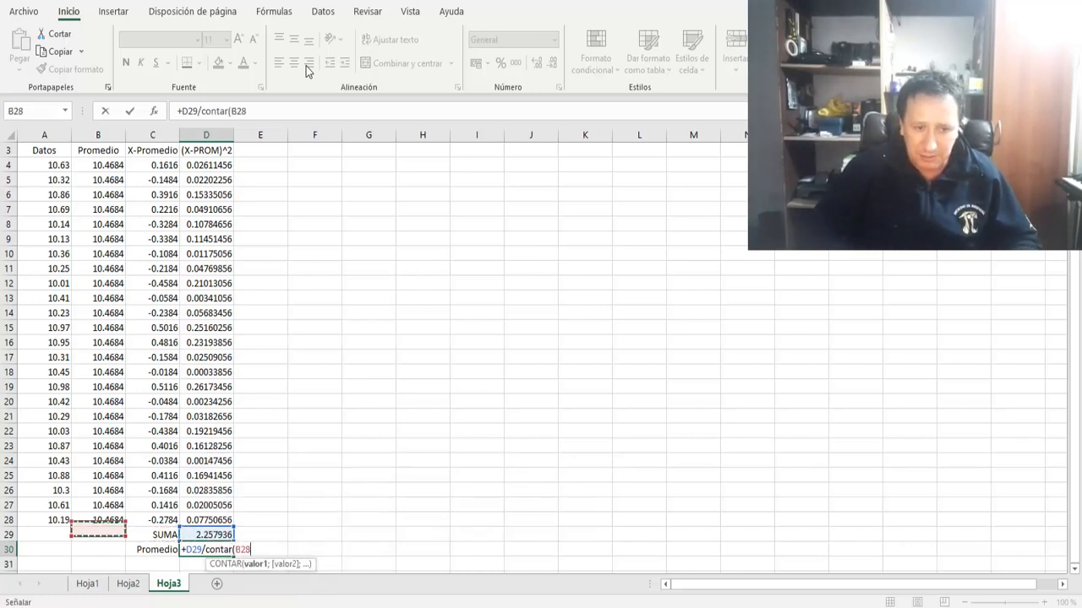
key("Left")
key("shift+Up")
key("shift+Up")
key("shift+Up")
key("shift+Up")
key("shift+Up")
key("shift+Up")
key("shift+Up")
key("shift+Up")
key("shift+Up")
key("shift+Up")
key("shift+Up")
key("shift+Up")
key("shift+Up")
key("shift+Up")
key("shift+Up")
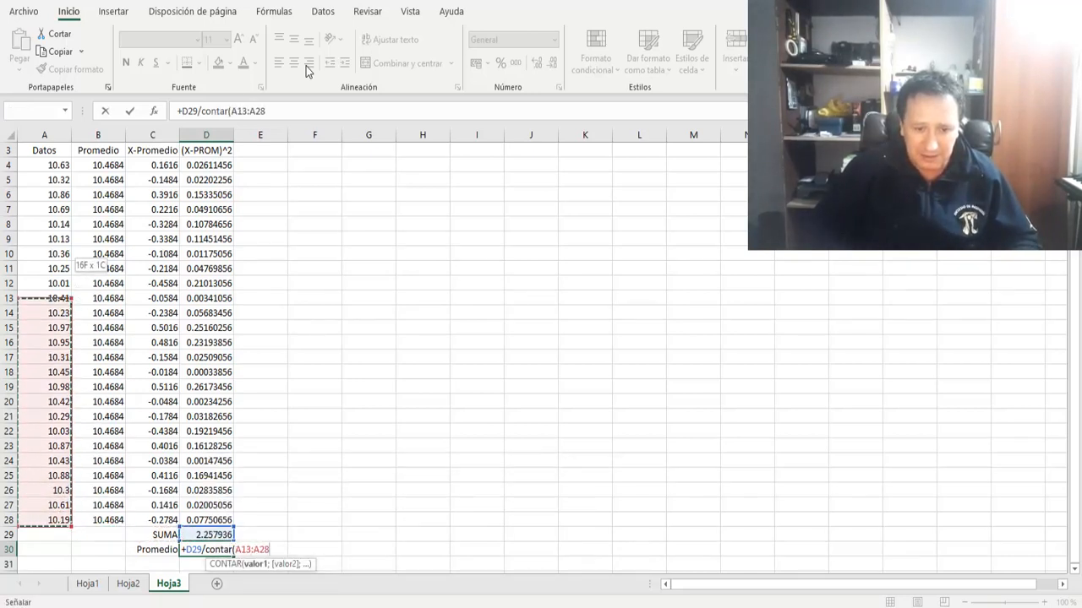
key("shift+Up")
key("shift+Up")
key("shift+Up")
key("shift+Up")
key("shift+Up")
key("shift+Up")
key("shift+Up")
key("shift+Up")
key("shift+Up")
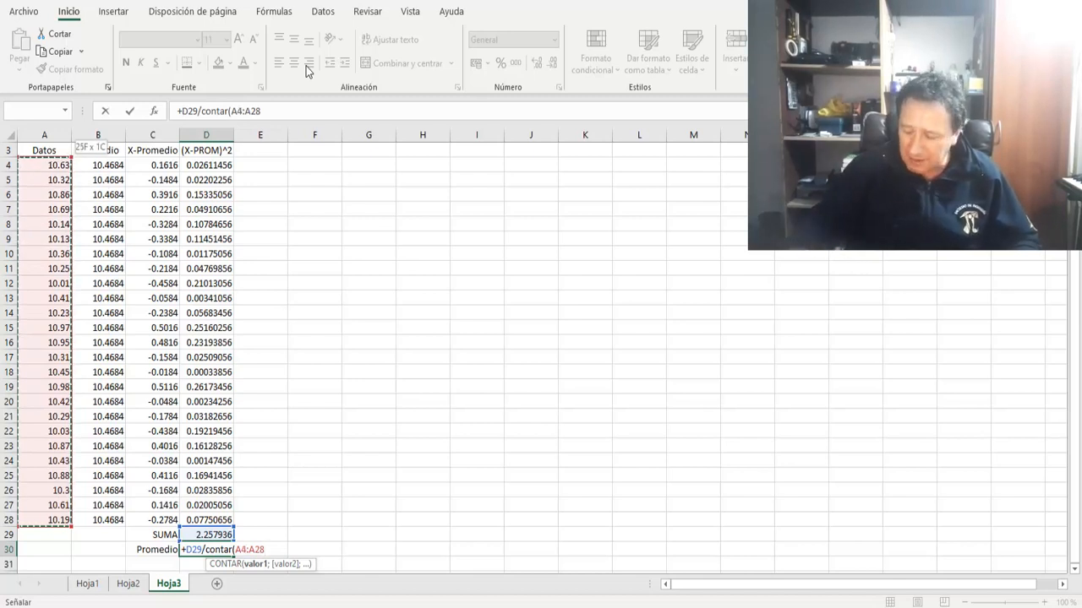
type(")-1")
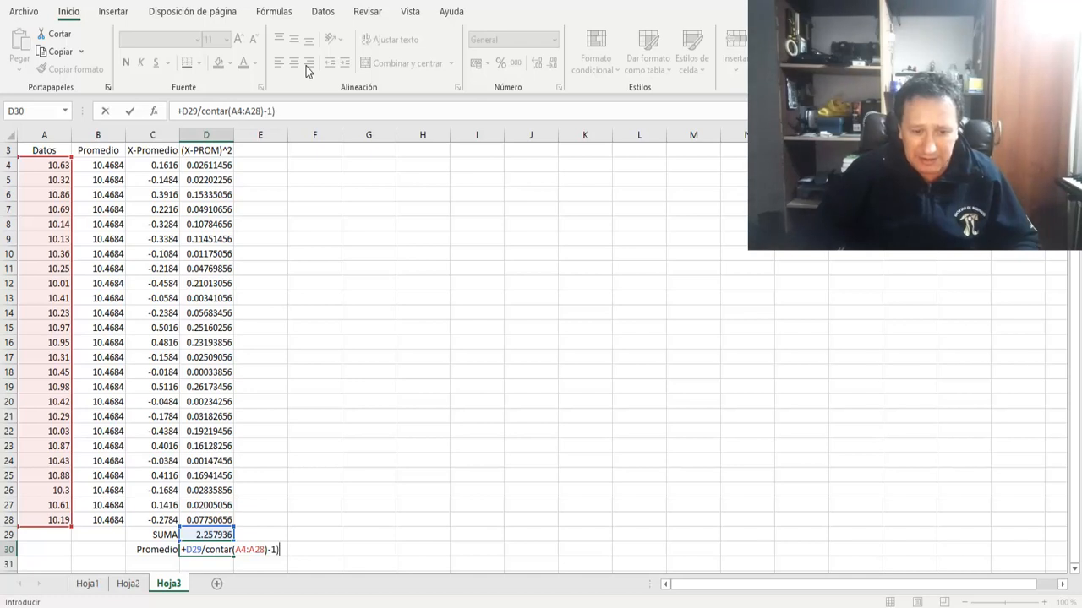
left_click(209, 553)
type("(")
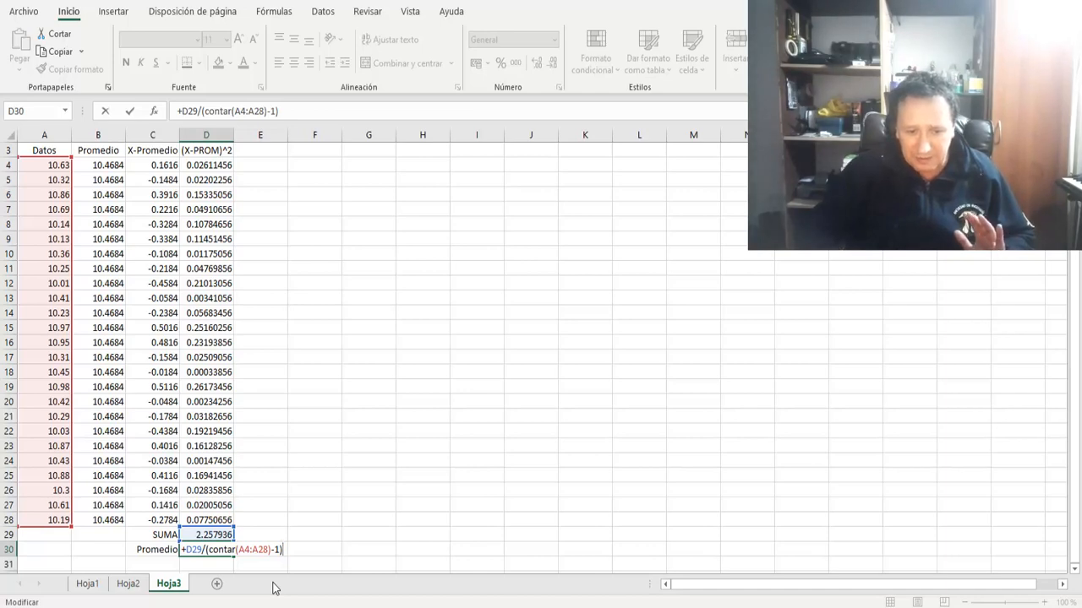
key("Return")
key("Up")
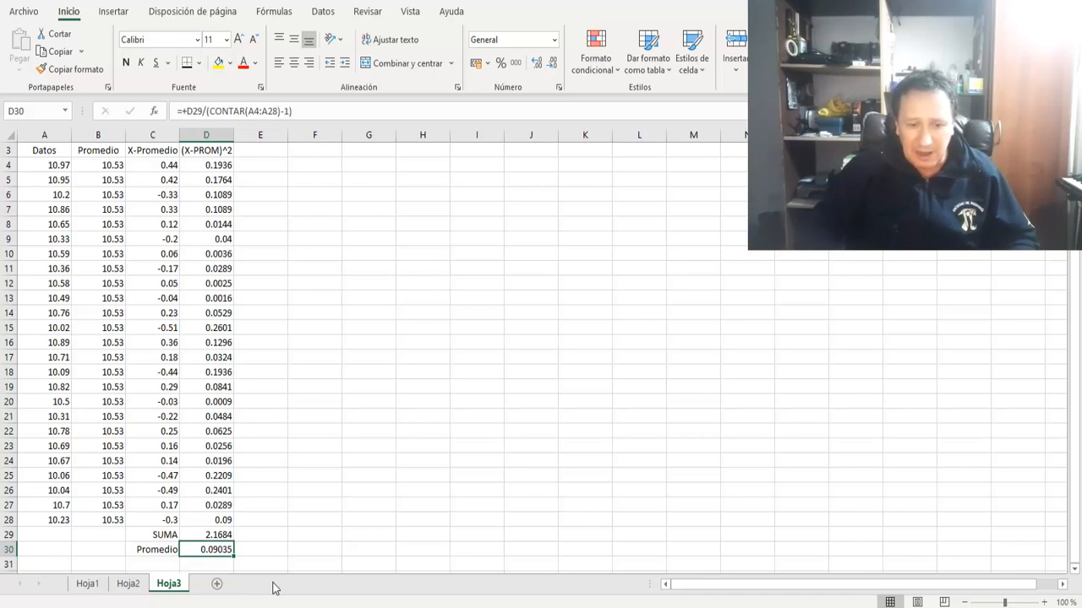
- Enter the label "Desv Estandar" in C31, below "Promedio"
key("Down")
key("Left")
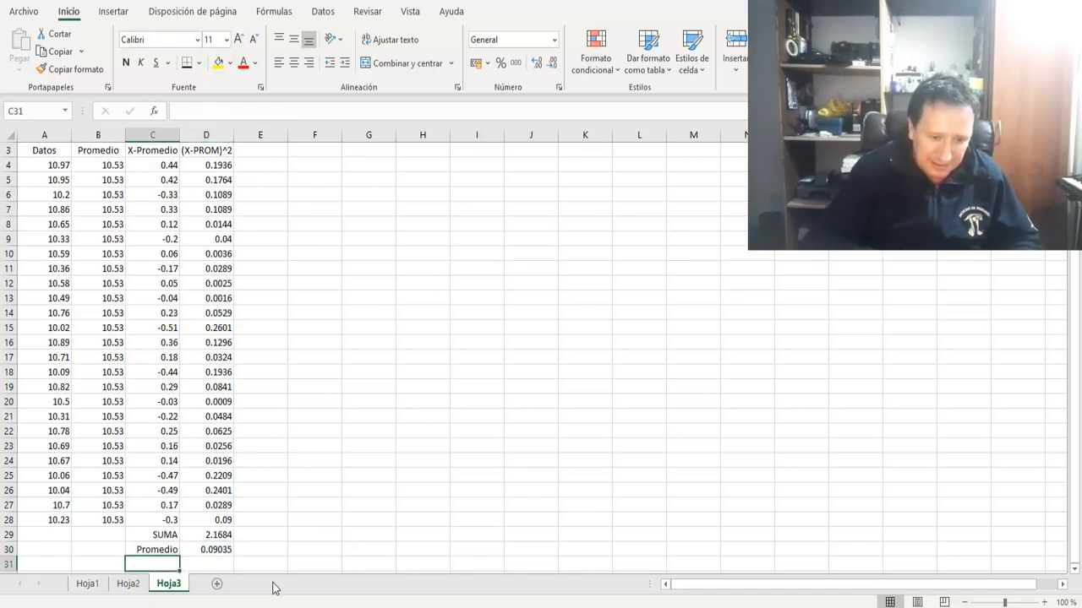
type("Des")
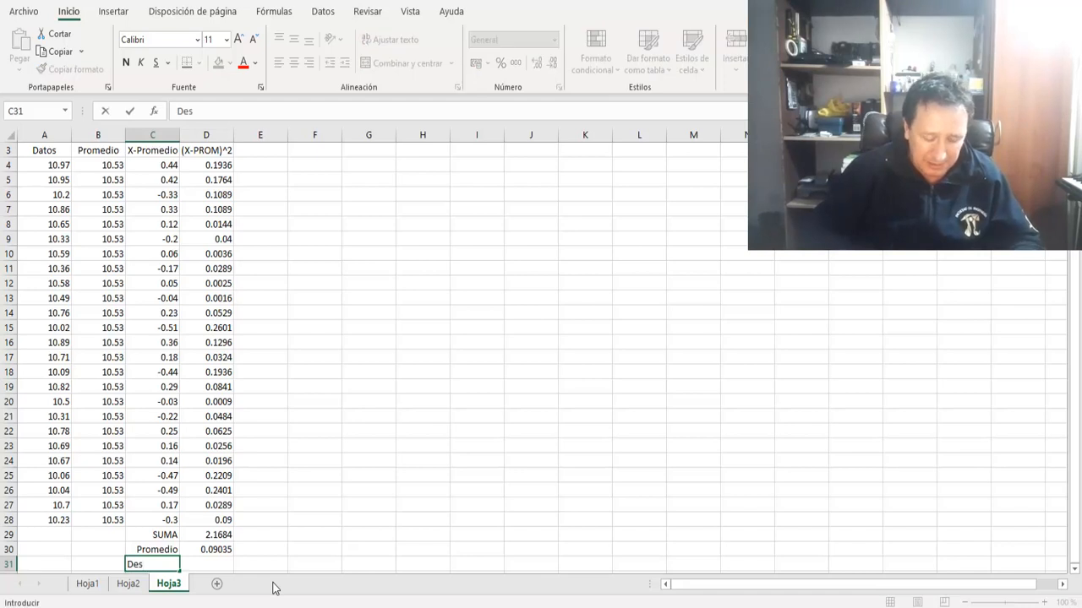
type("v")
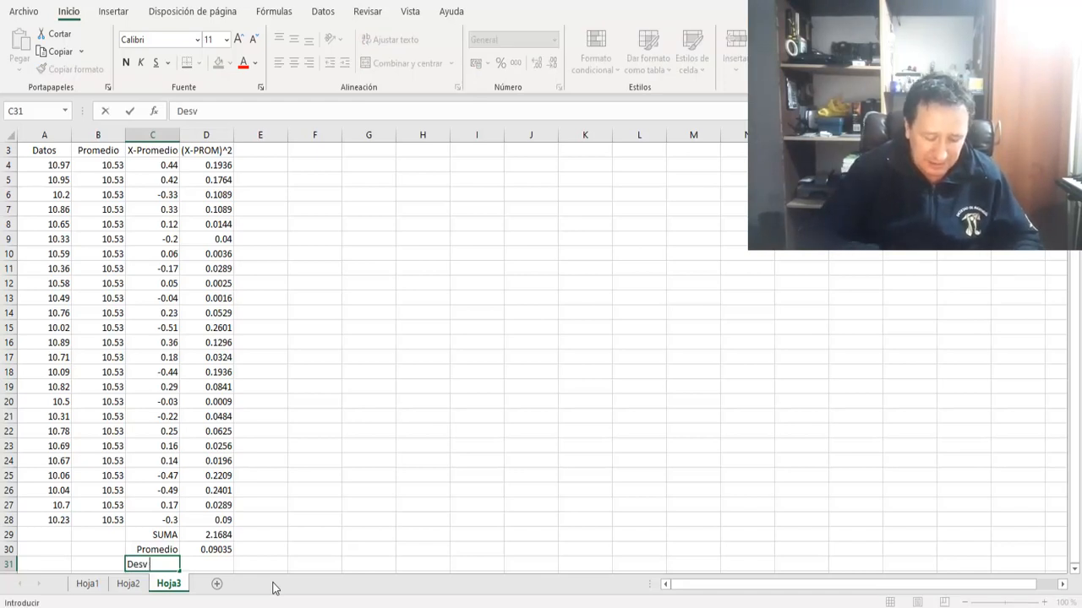
type(" Estandar")
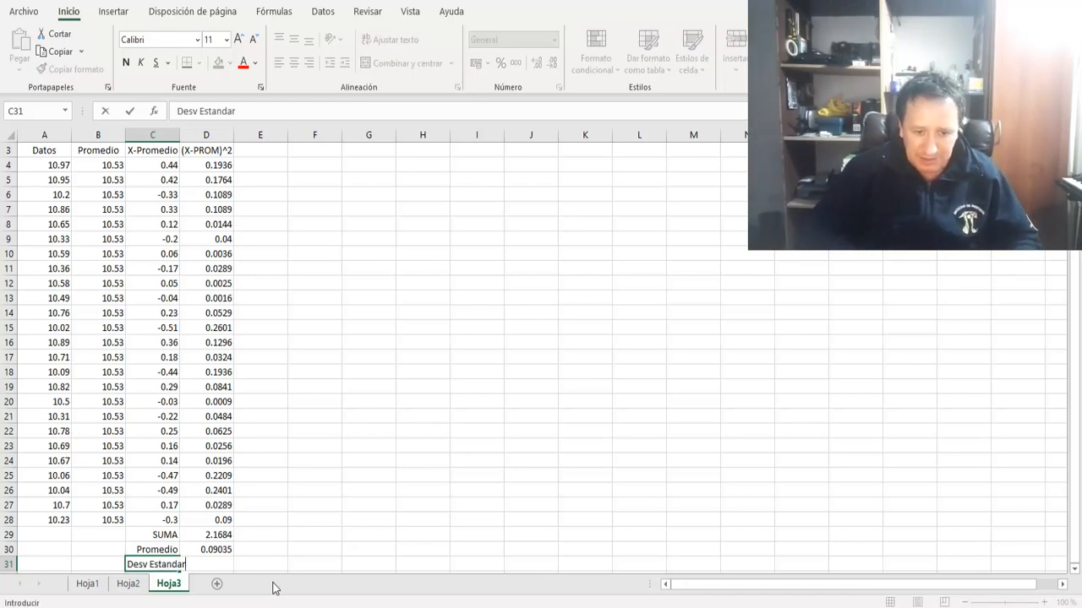
key("Return")
key("Up")
- Calculate the standard deviation in D31 as the square root of D30 with +raiz(D30), and select C32 below the label
key("Right")
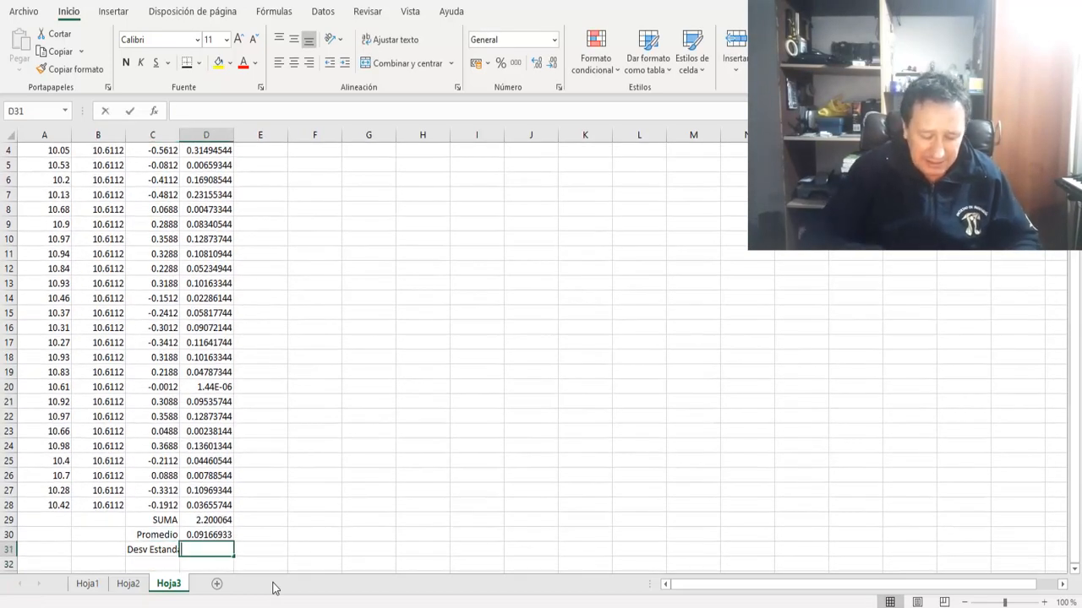
type("+rai")
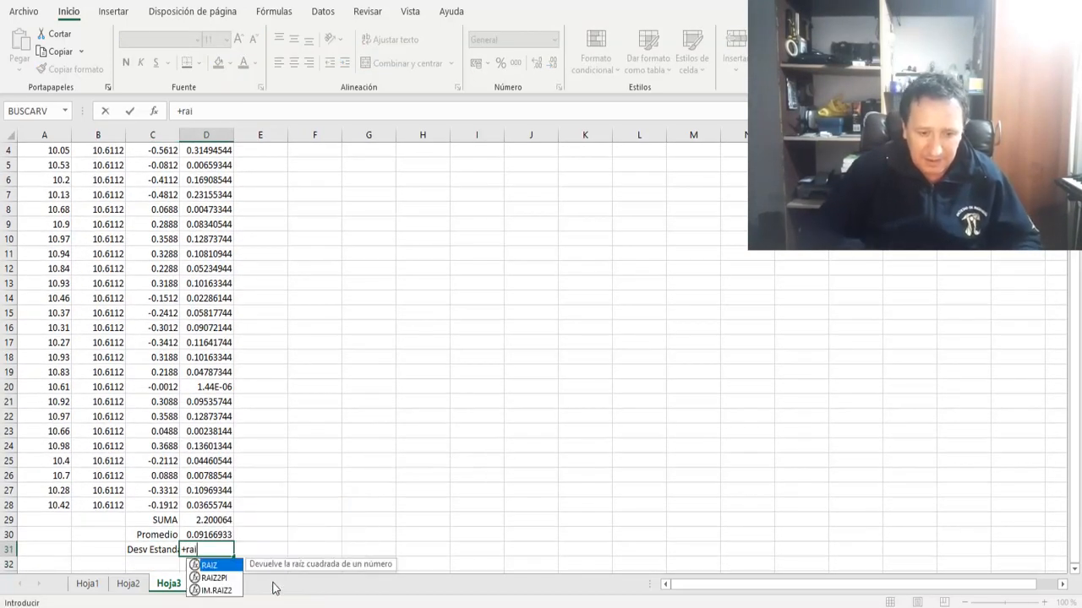
type("z(")
key("Up")
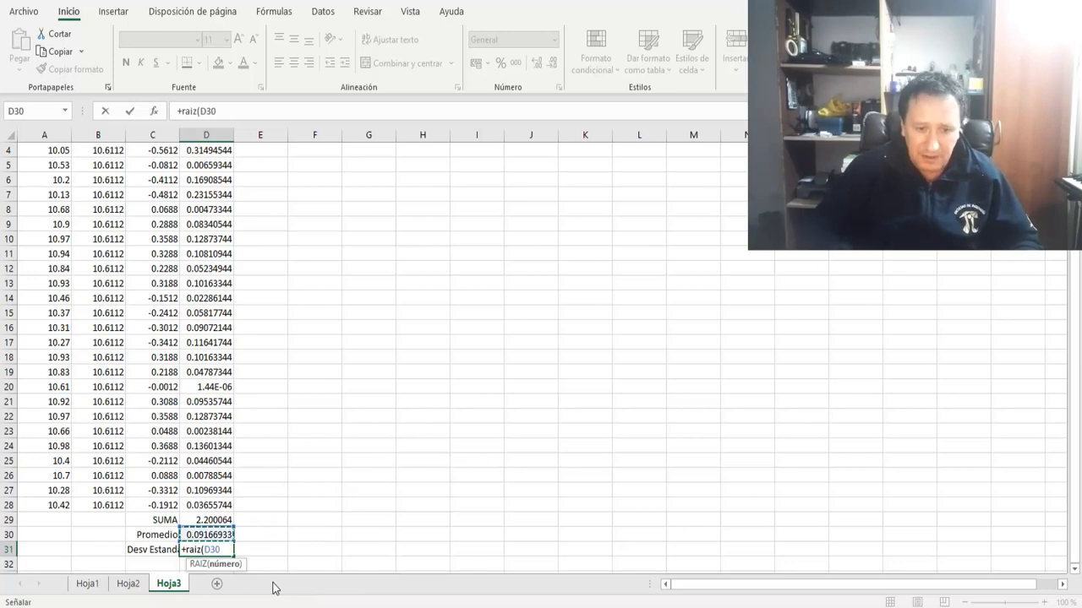
type(")")
key("Return")
key("Up")
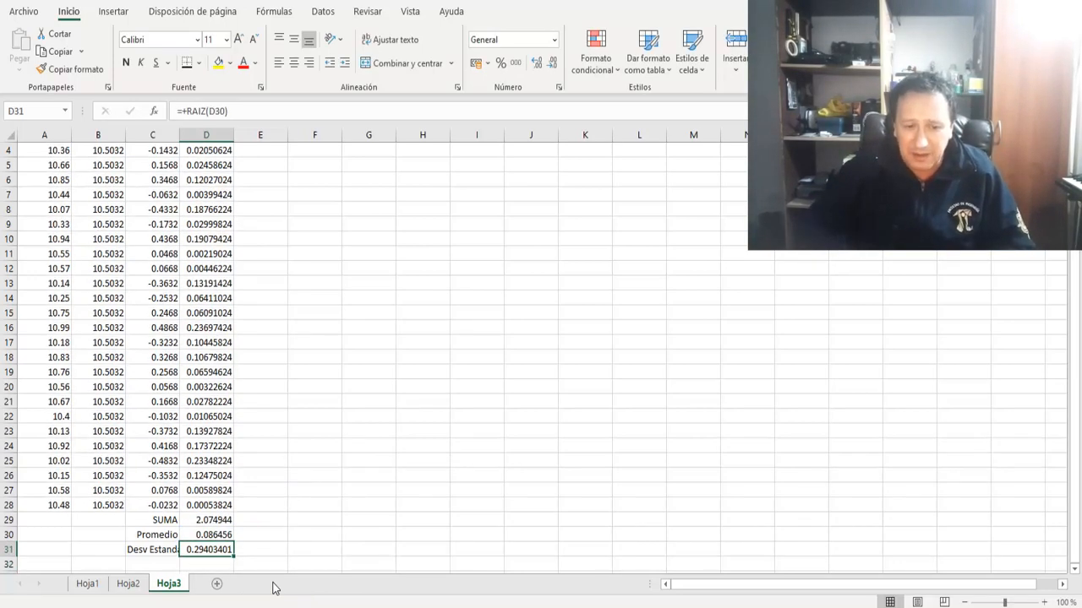
key("Down")
key("Up")
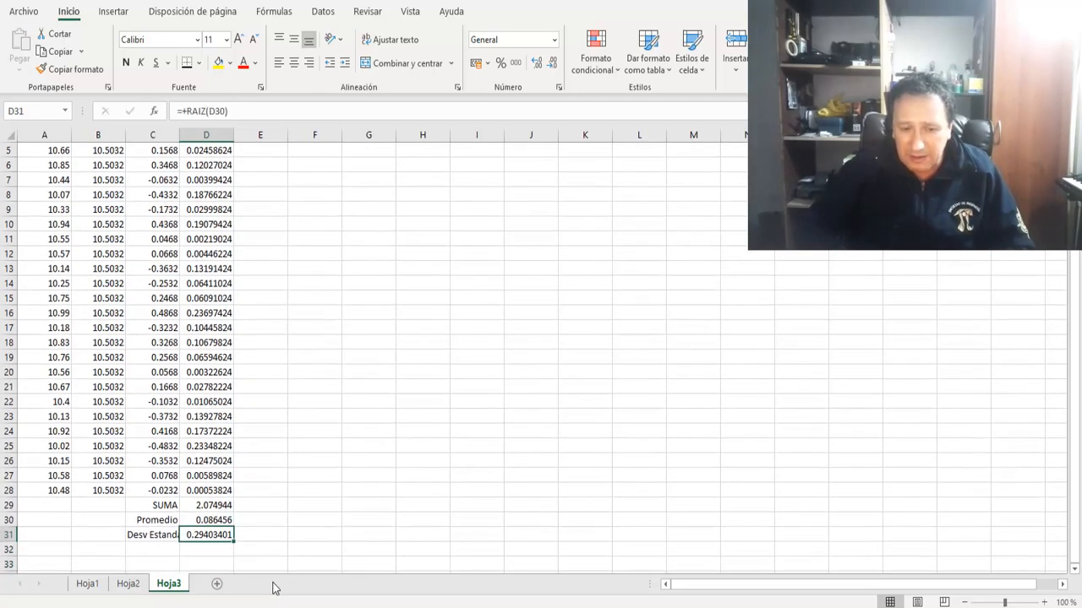
key("Down")
key("Left")
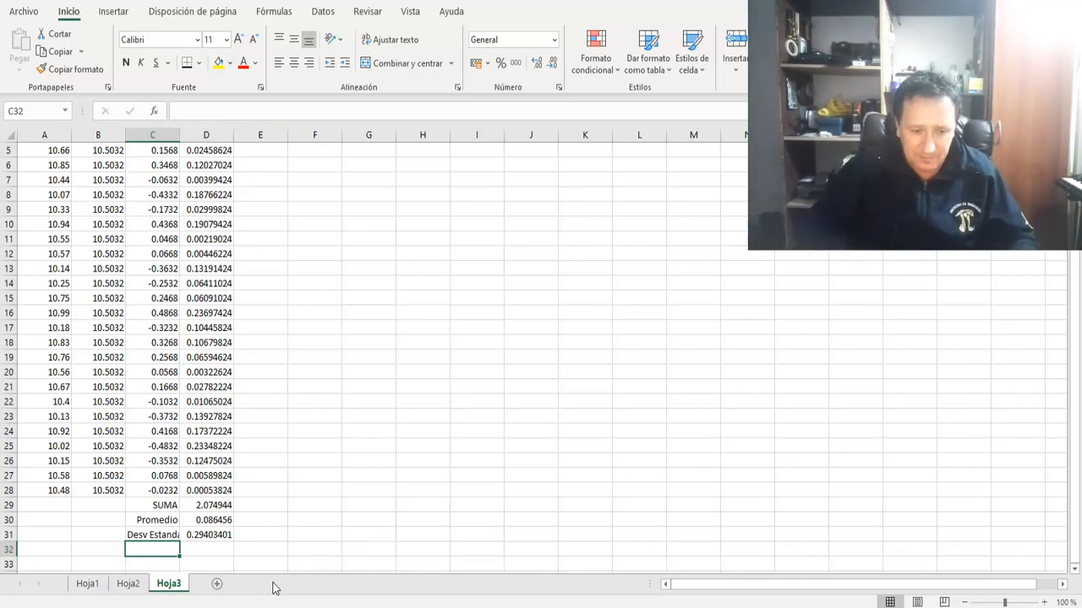
type("=")
key("Escape")
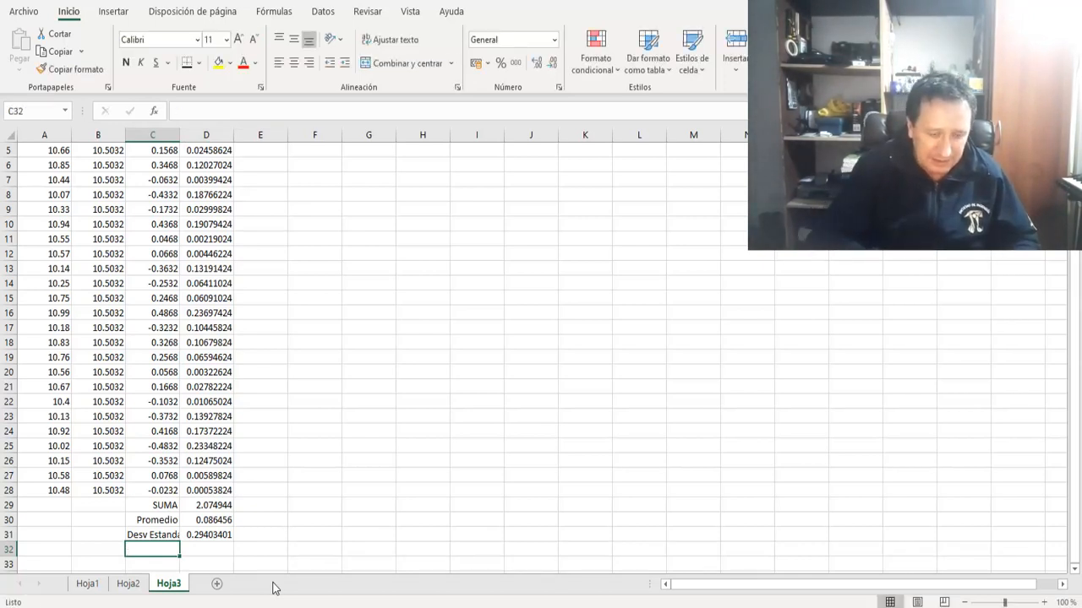
- Enter the label "Des est. Excel" in C32, below "Desv Estandar", and widen column C to fit the labels
type("D")
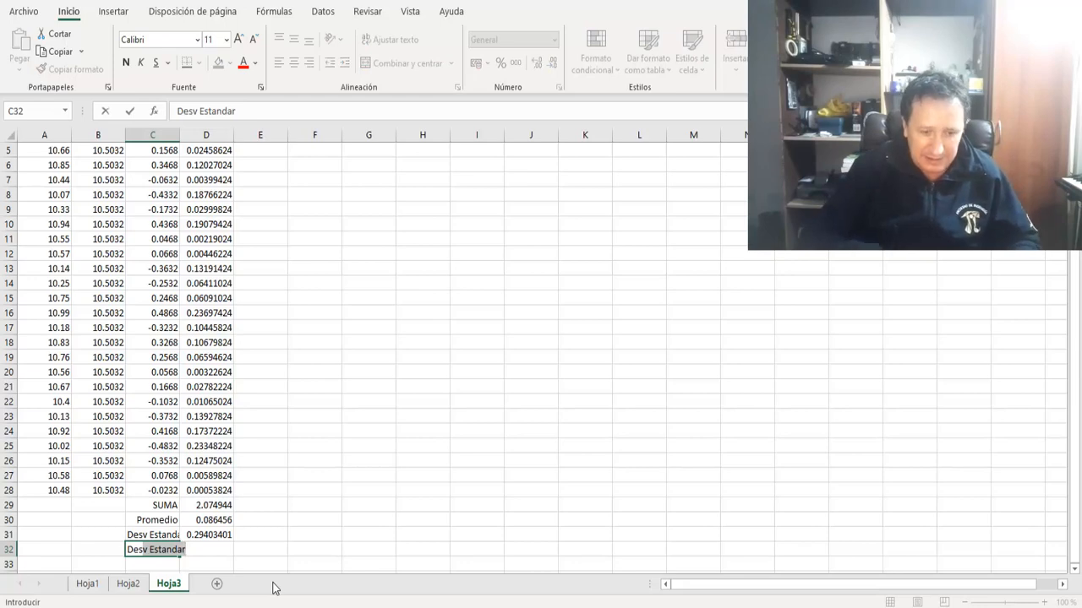
type("es est. excel")
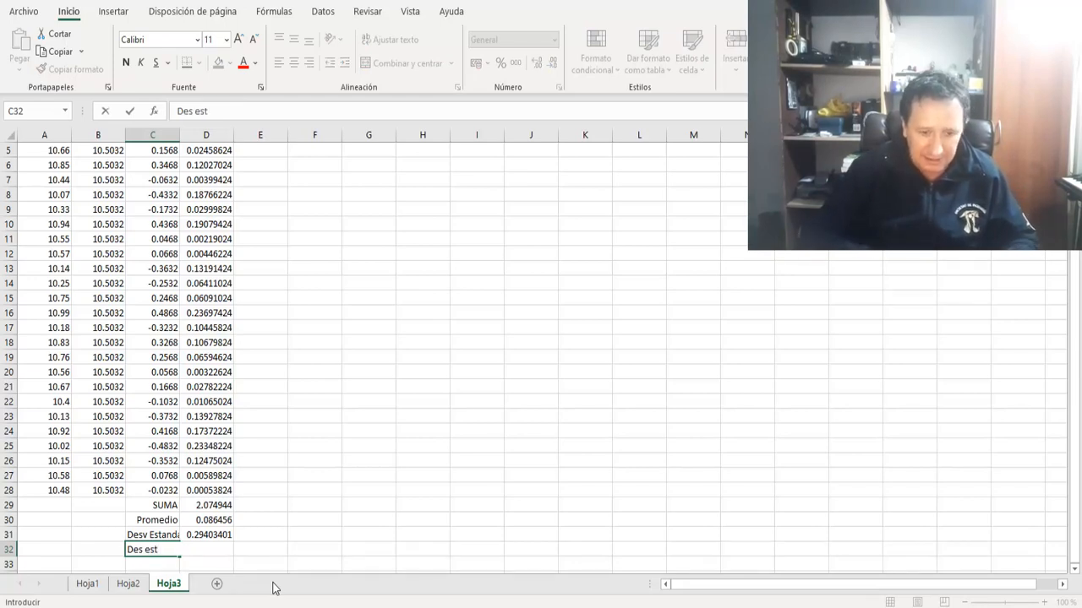
key("Tab")
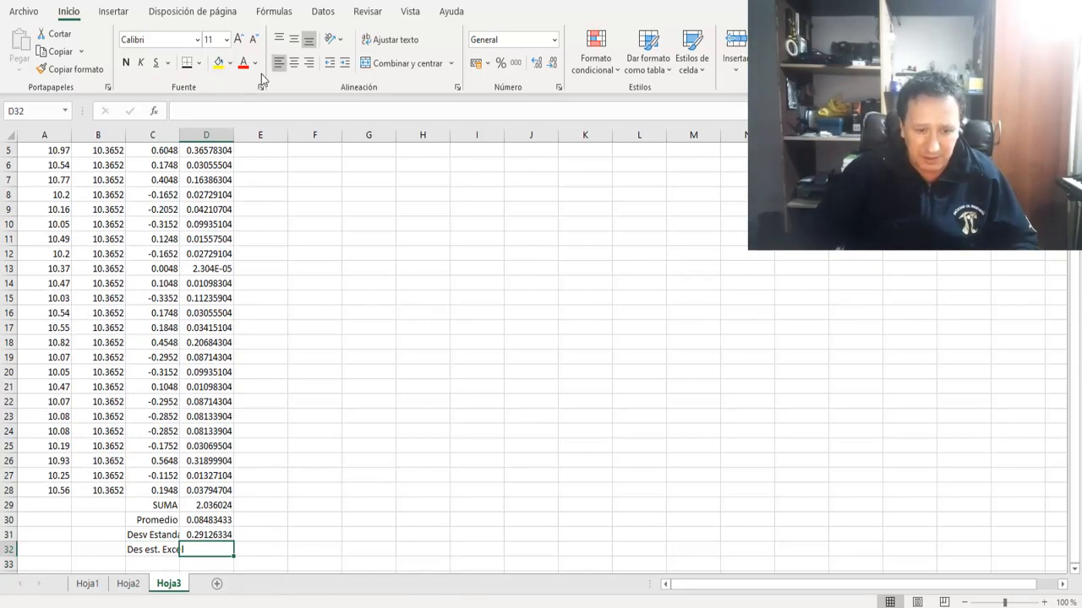
left_click_drag(180, 137, 200, 142)
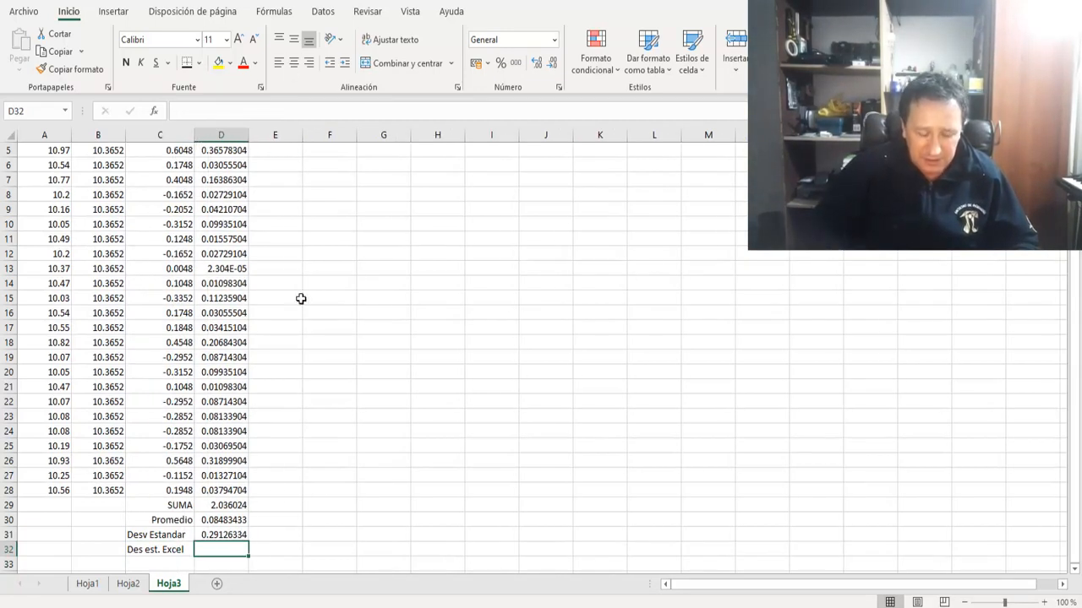
- Calculate the standard deviation of the data in D32 with Excel's own function: +desvesta(A4:A28)
type("+")
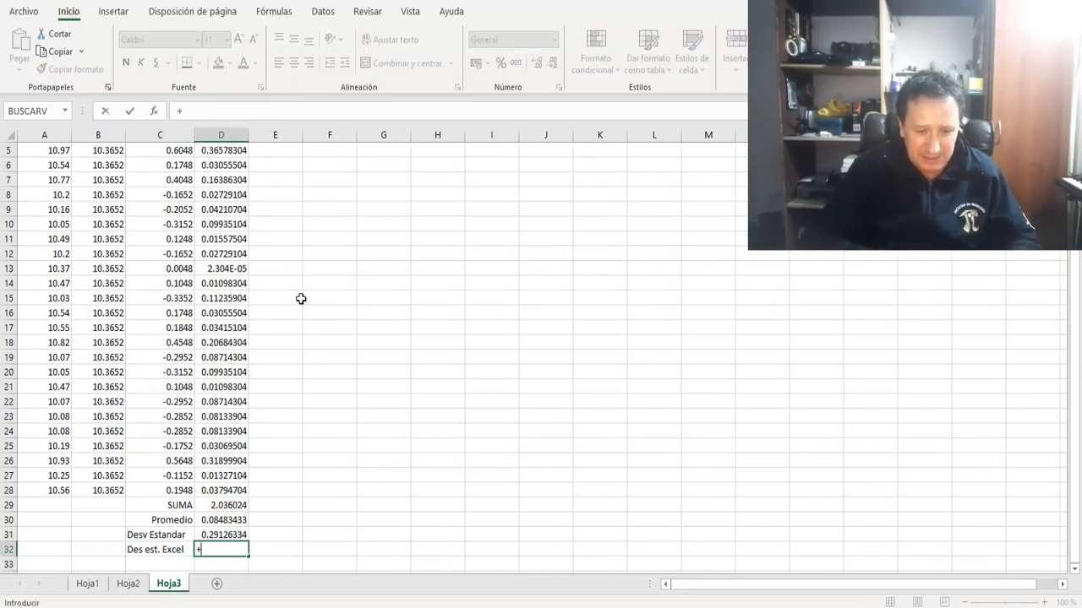
type("desvesta")
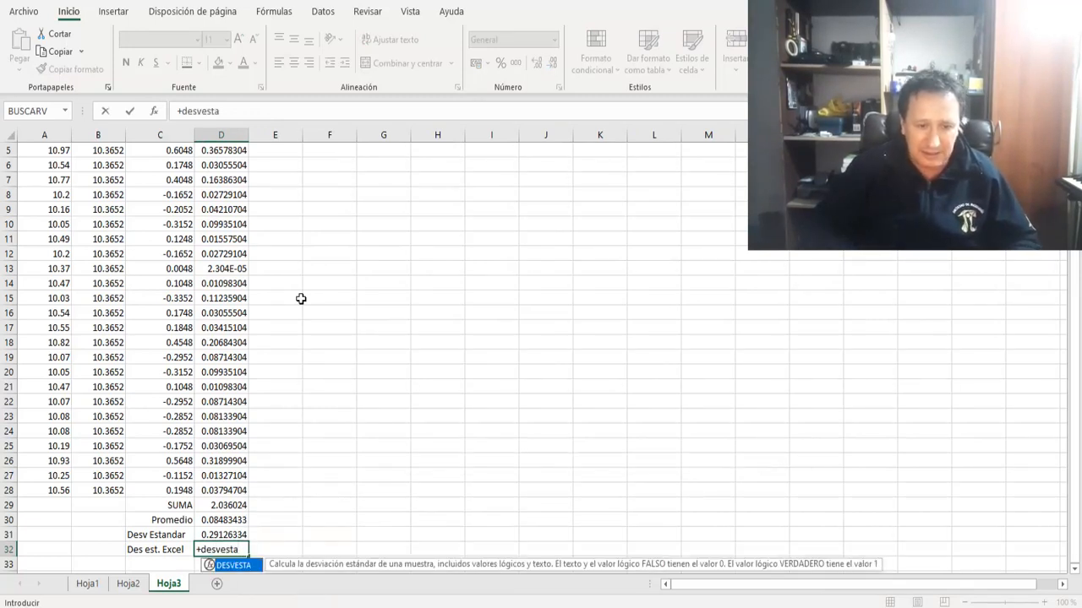
type("(")
key("Up")
key("Up")
key("Up")
key("Up")
key("Left")
key("Left")
key("Left")
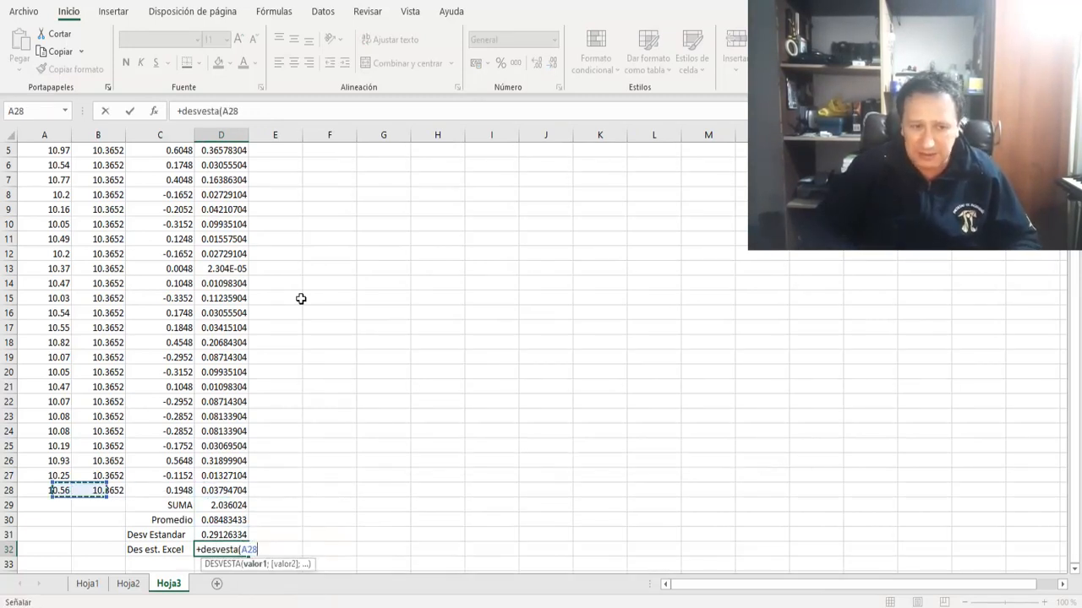
key("shift+Up")
key("shift+Up")
key("shift+Up")
key("shift+Up")
key("shift+Up")
key("shift+Up")
key("shift+Up")
key("shift+Up")
key("shift+Up")
key("shift+Up")
key("shift+Up")
key("shift+Up")
key("shift+Up")
key("shift+Up")
key("shift+Up")
key("shift+Up")
key("shift+Up")
key("shift+Up")
key("shift+Up")
key("shift+Up")
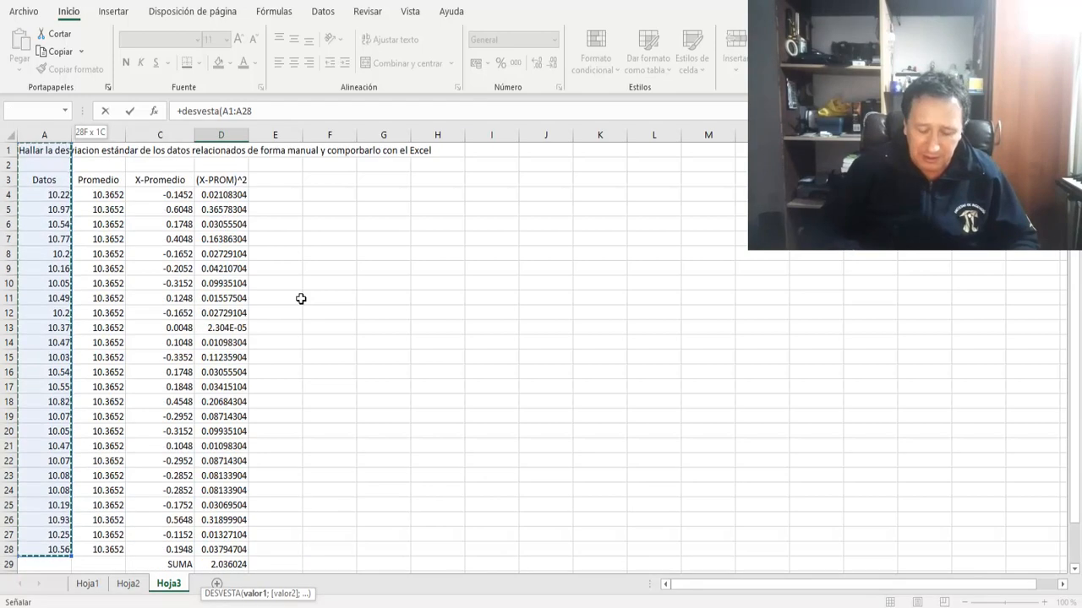
key("shift+Down")
key("shift+Down")
key("shift+Down")
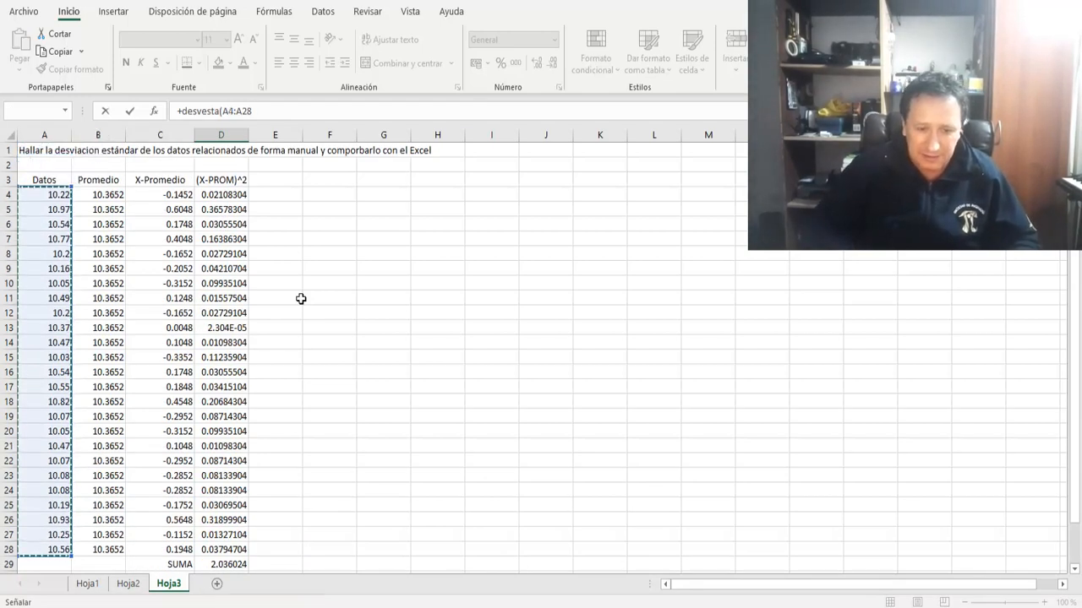
key("Return")
- Compare the manually calculated standard deviation in D31 with the DESVESTA result in D32
key("Up")
key("Up")
key("Down")
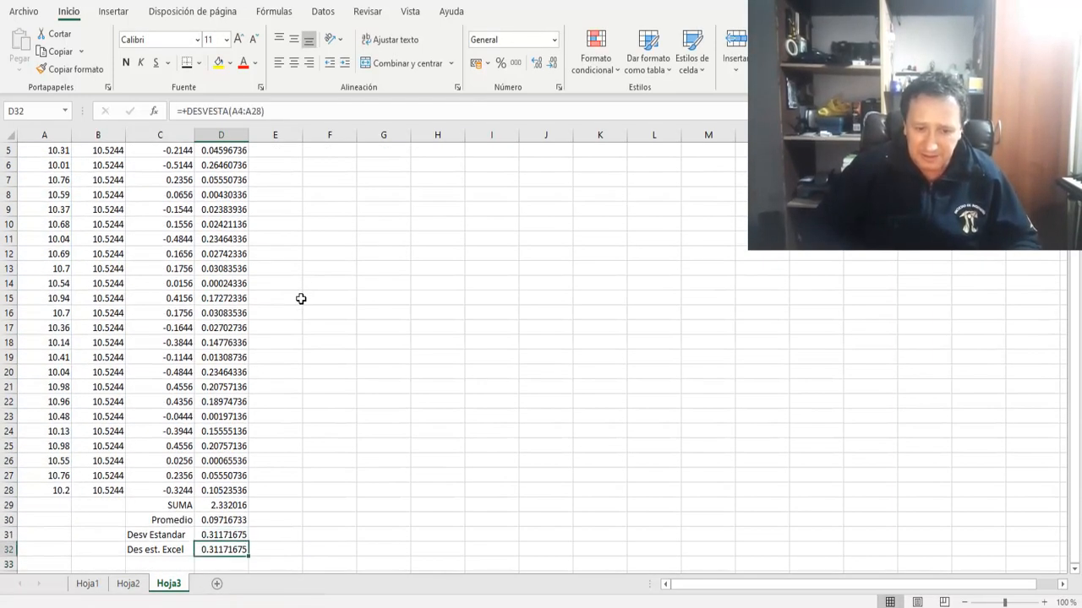
key("Up")
key("Down")
key("Up")
key("Down")
key("Up")
key("Down")
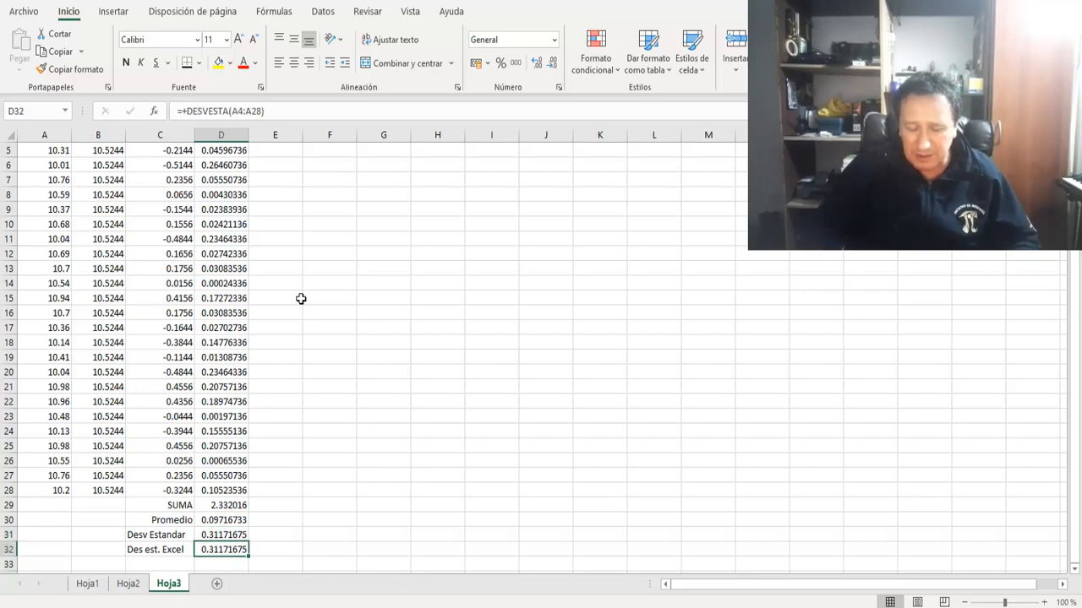